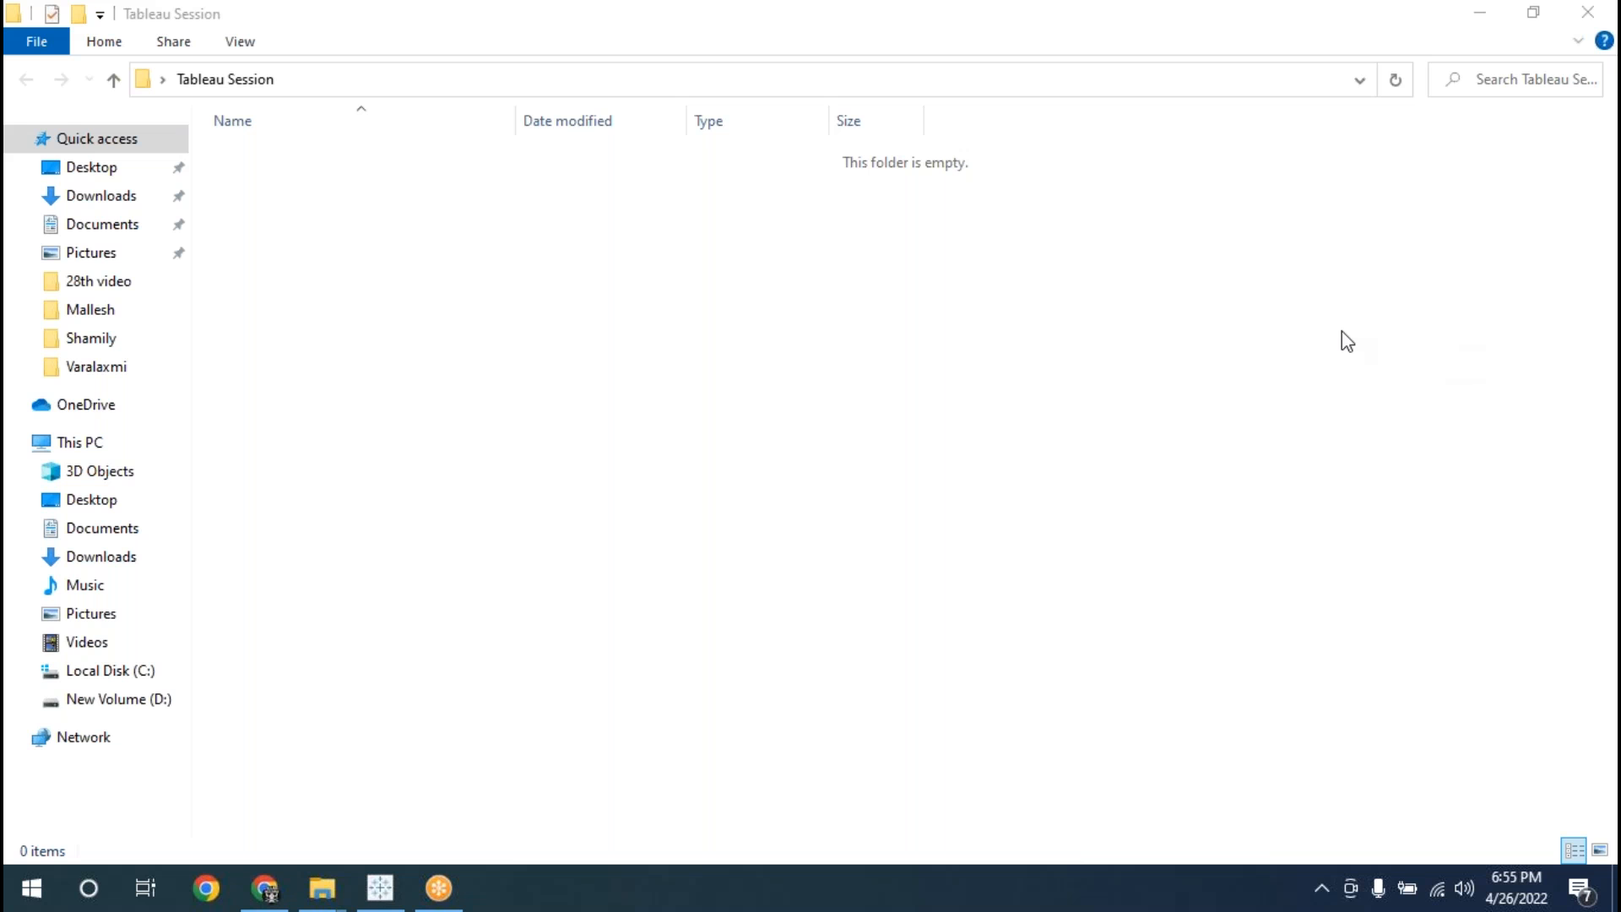
- Open a new Notepad window and move it over the middle of the empty folder window
key(super+r)
key(BackSpace)
text(notepad)
key(Return)
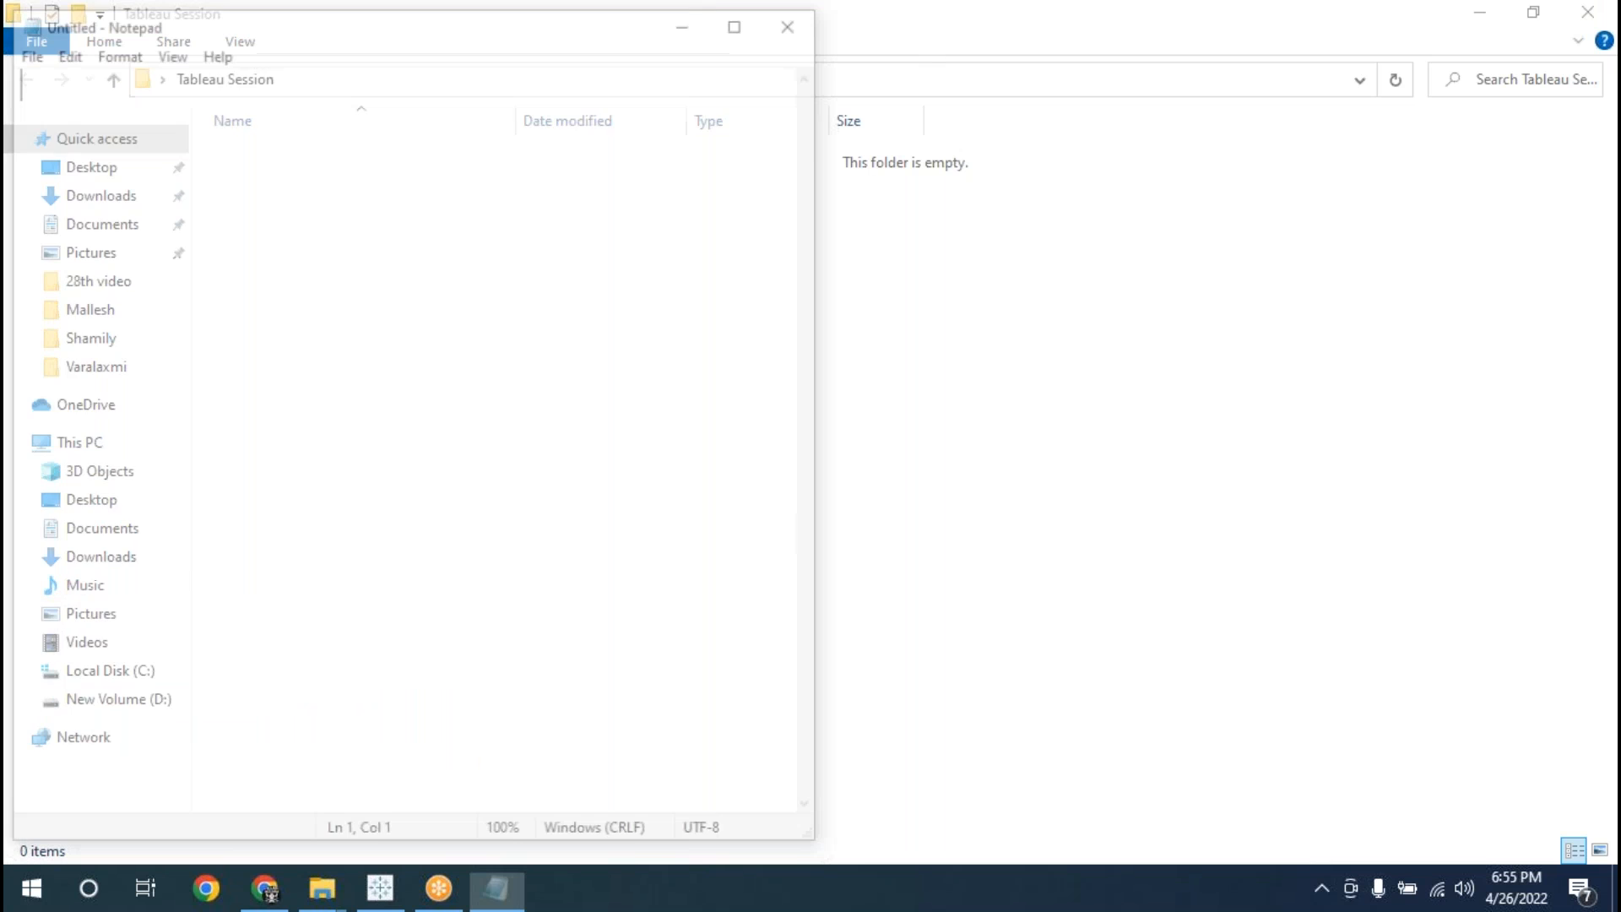
drag(391, 24, 736, 113)
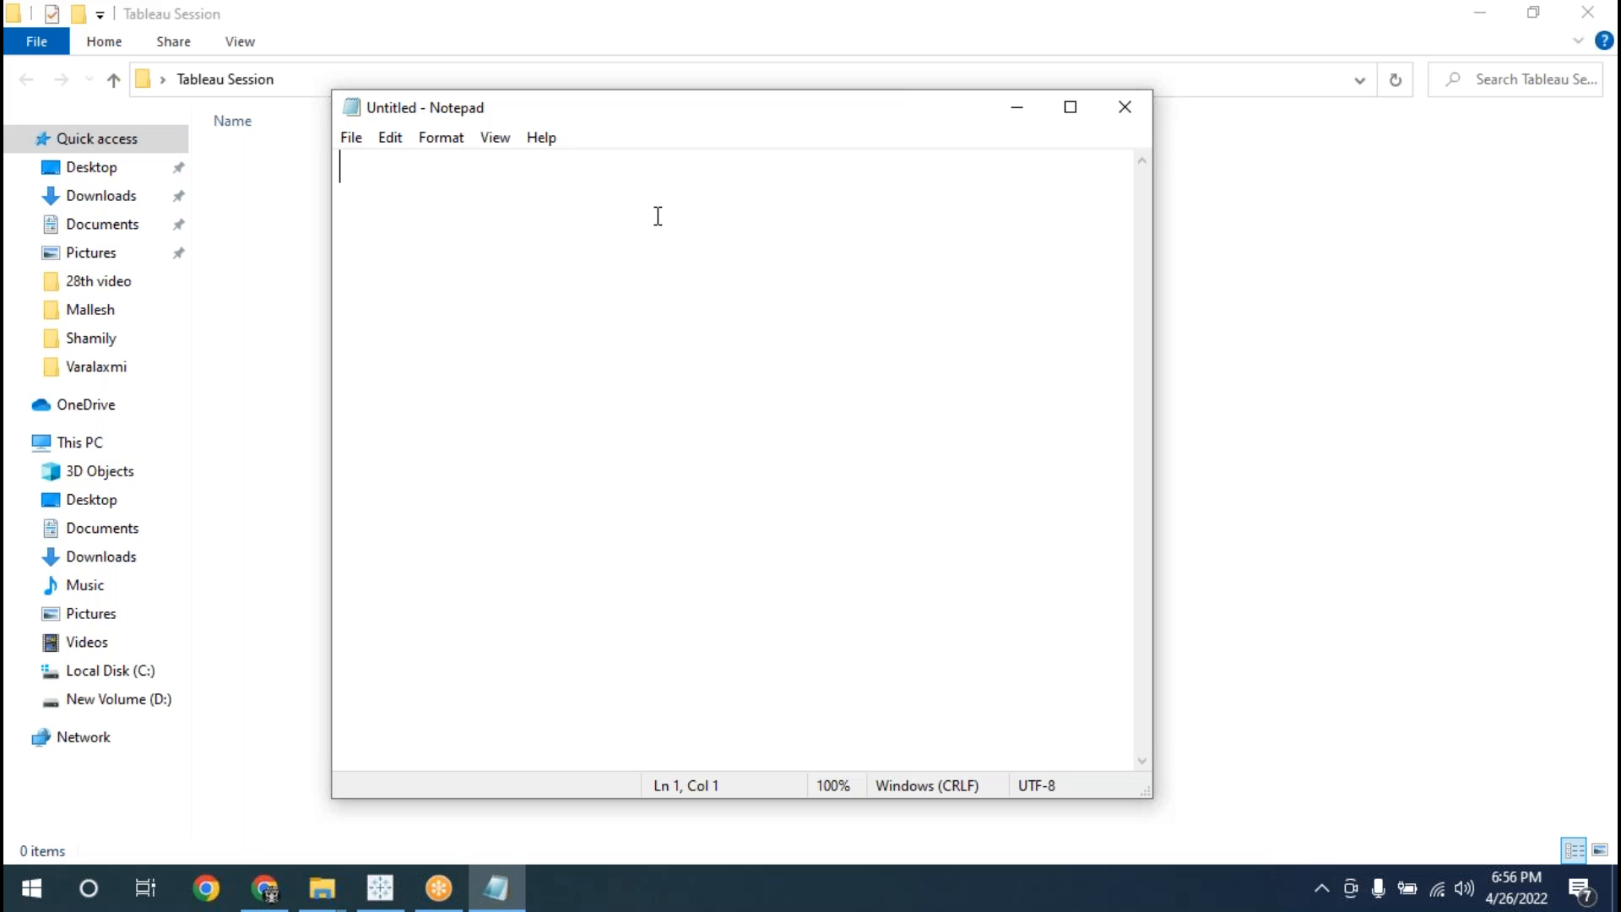
- Write the heading "Different Data Sources:" on the first line of the note
text(Different )
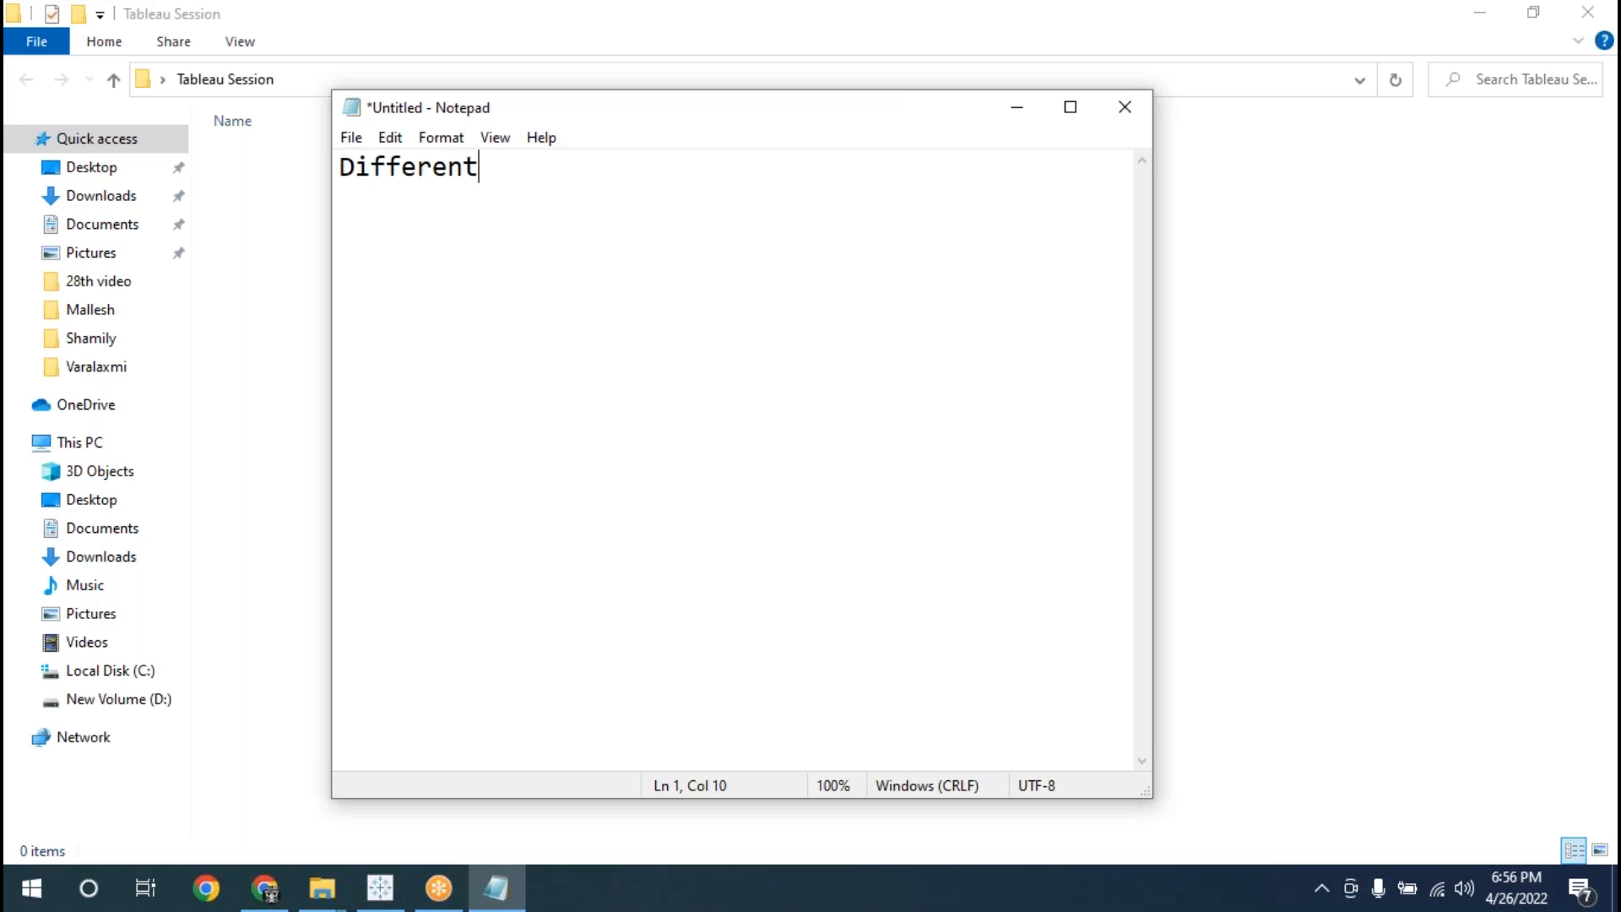
text(Data Source)
key(Return)
key(BackSpace)
text(s)
key(BackSpace)
key(BackSpace)
text(s:)
key(Return)
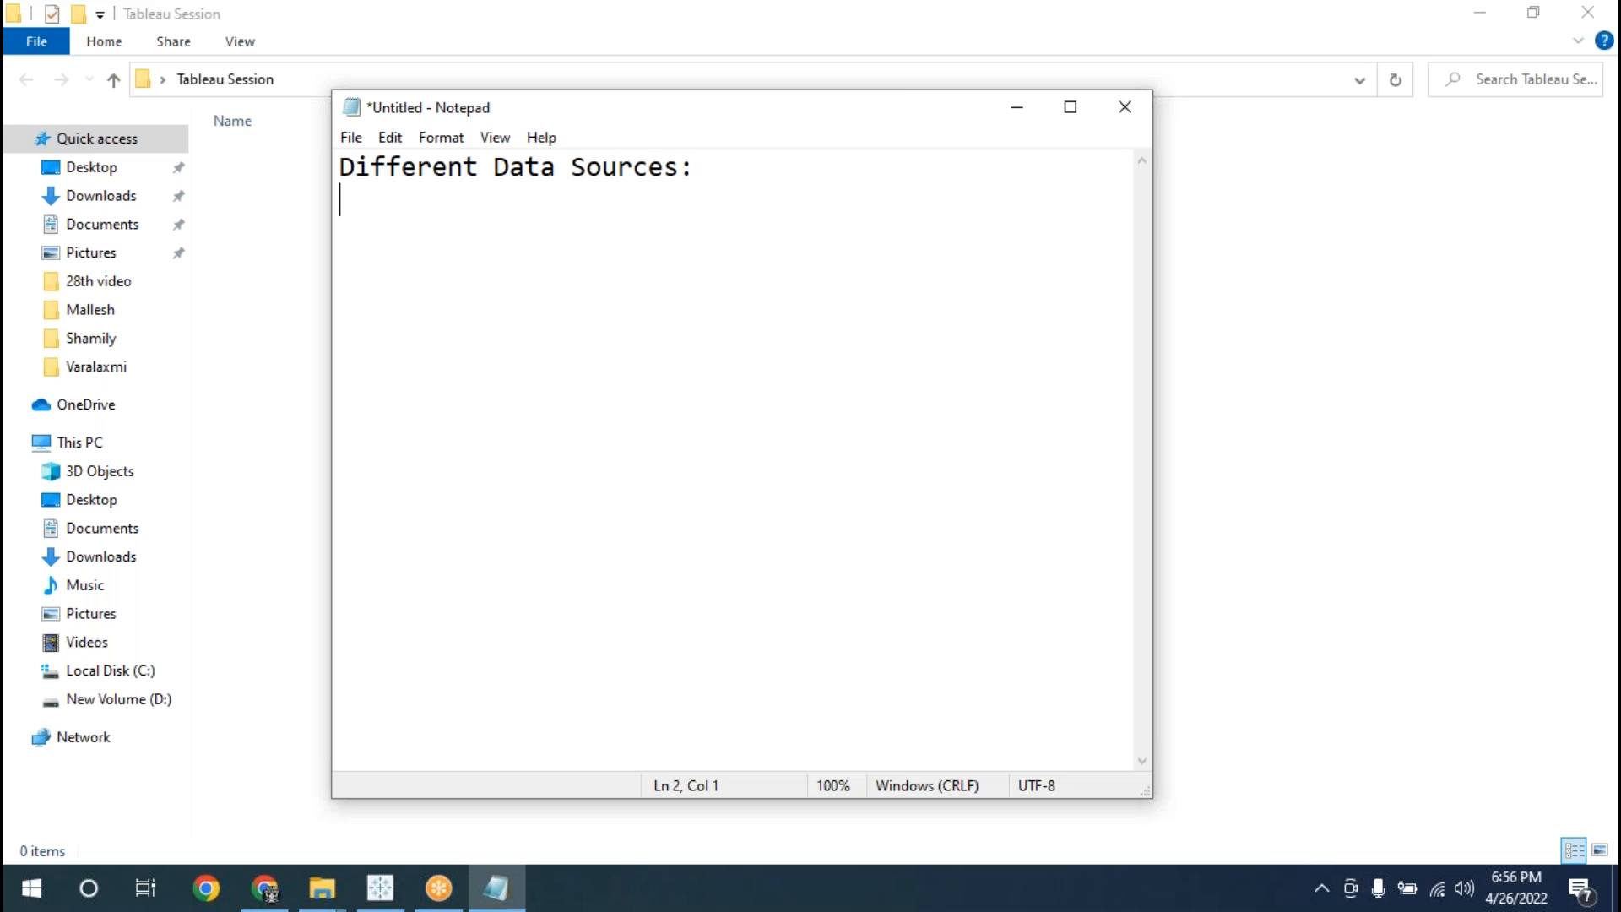
- Add the list entry "1. Excel File" below the heading
text(1. Excel)
key(Return)
key(BackSpace)
text(=)
key(BackSpace)
text(File)
key(Return)
- Add the list entry "2. Csv ( comma separated values )" under the Excel entry
text(2)
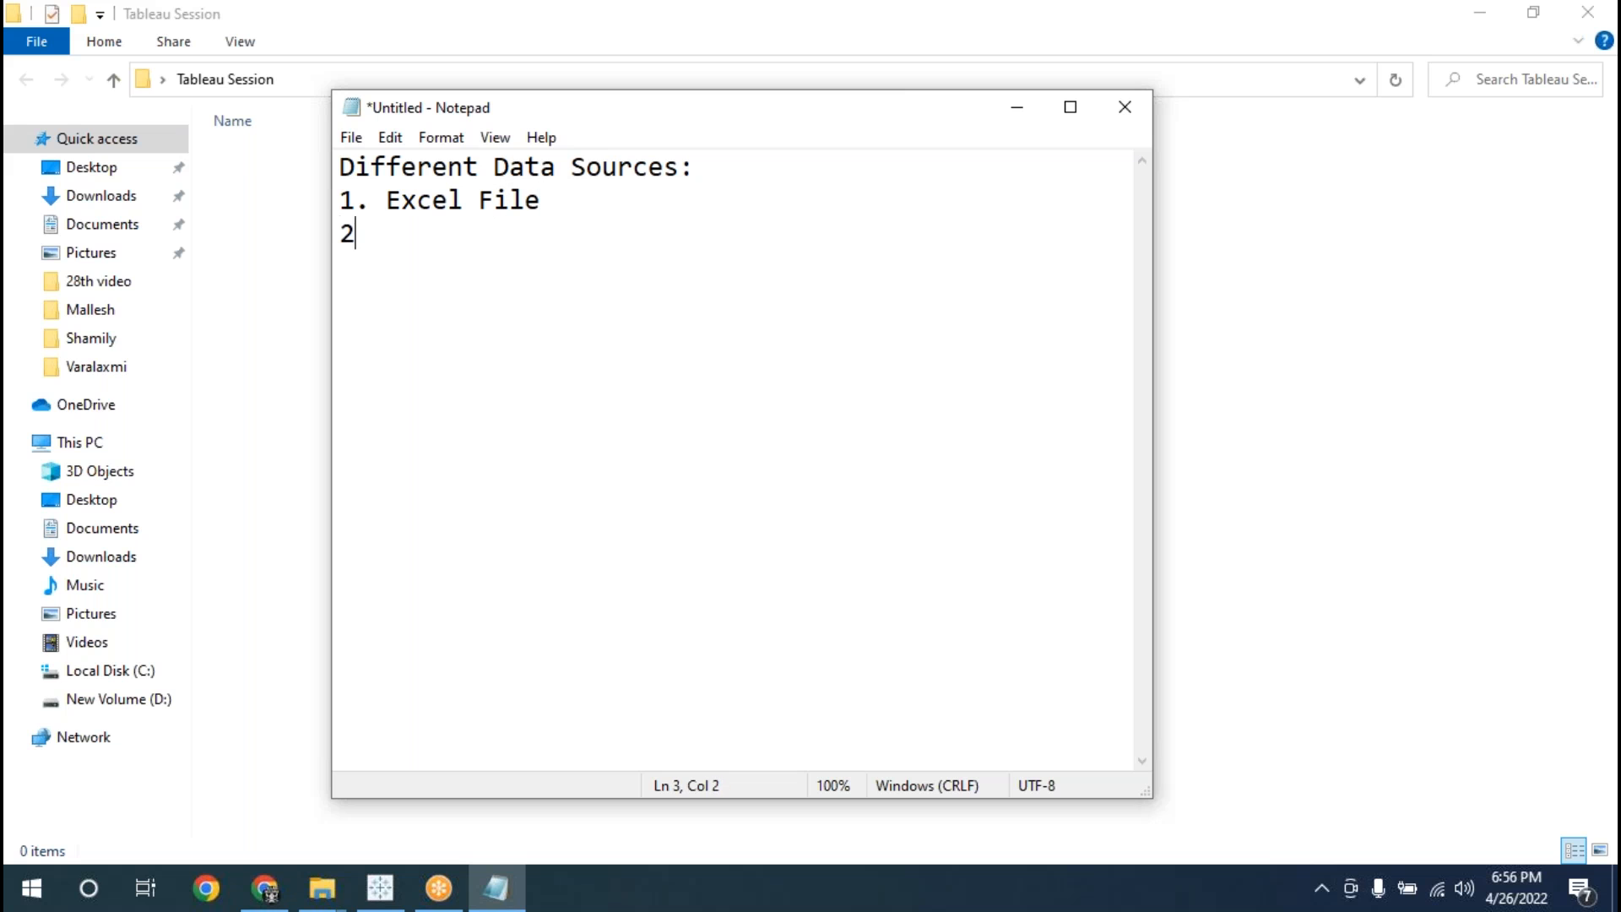
text(. Csv ( comm)
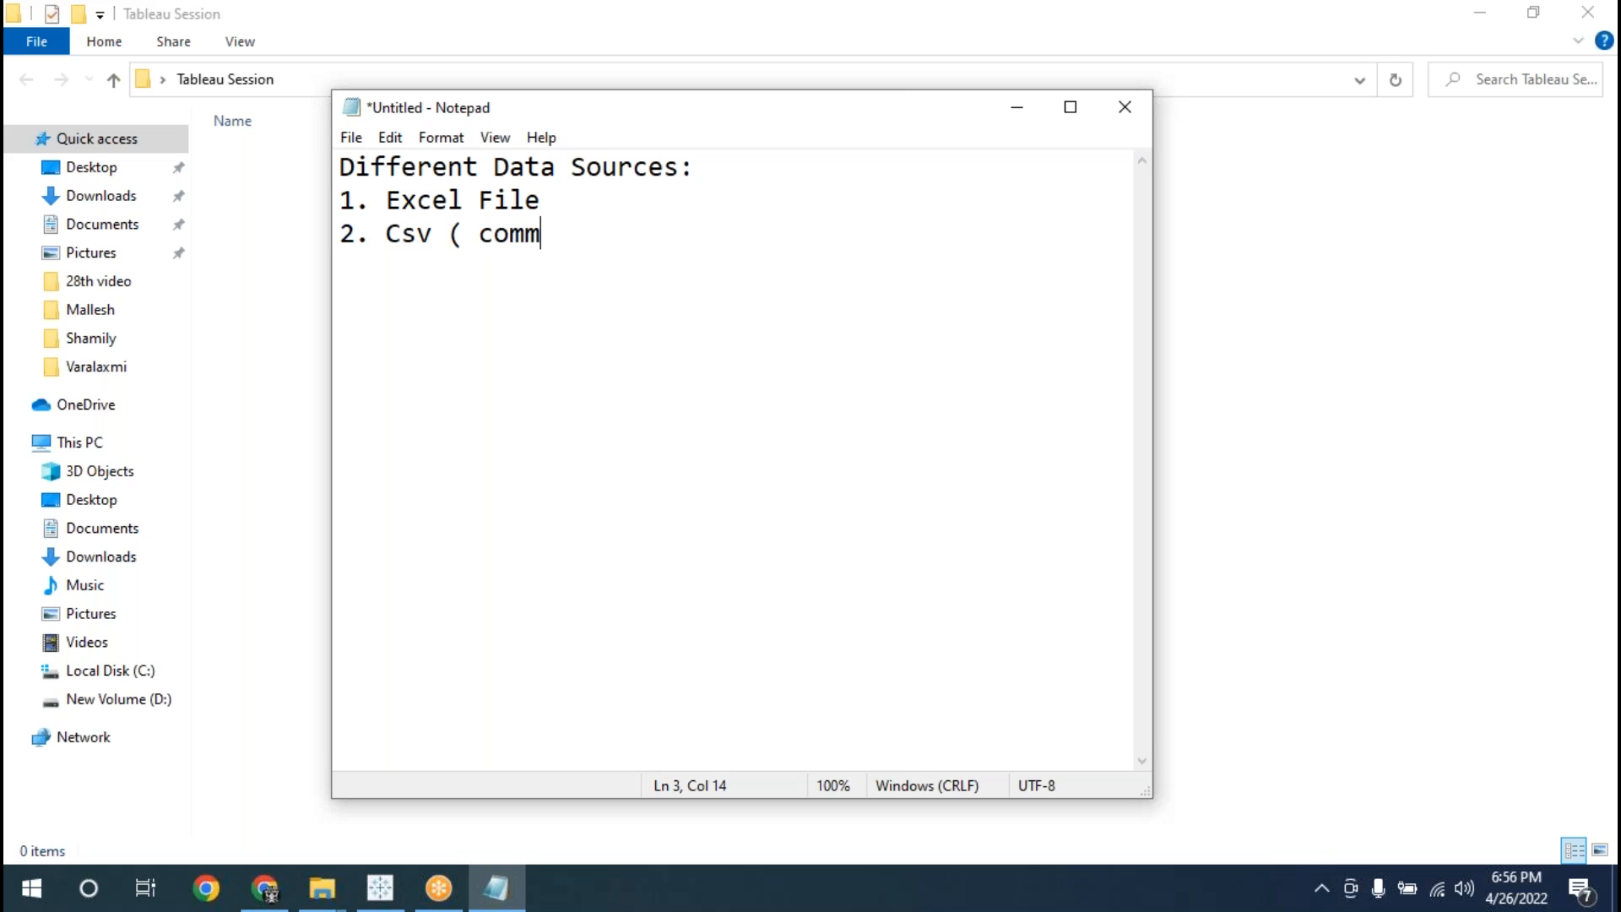
text(a separat)
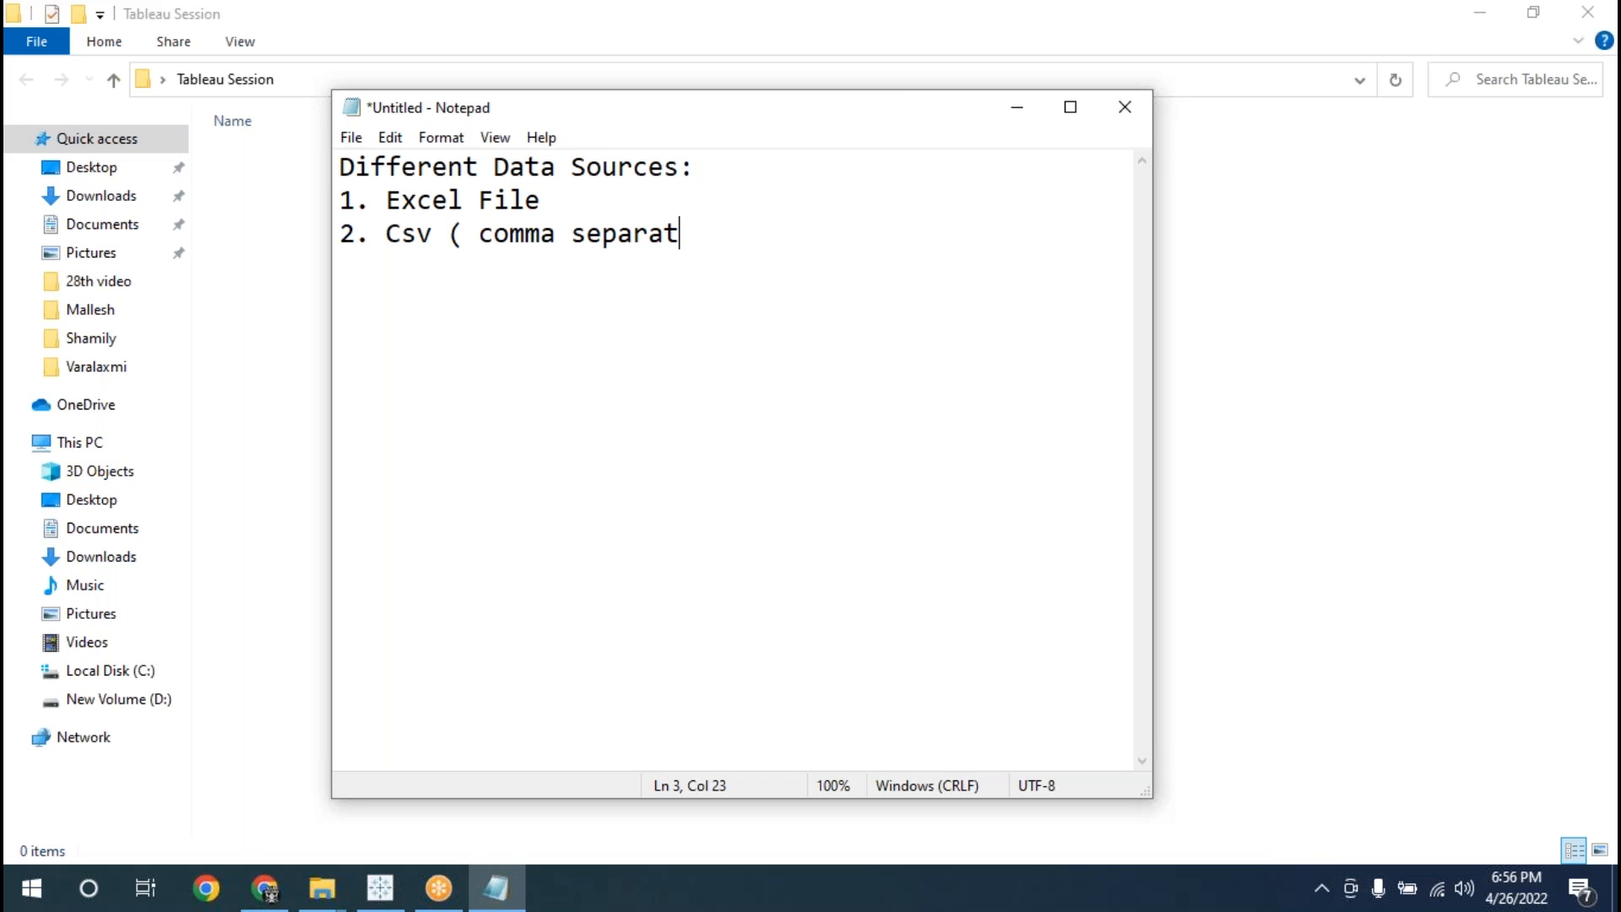
text(ed values ))
key(Return)
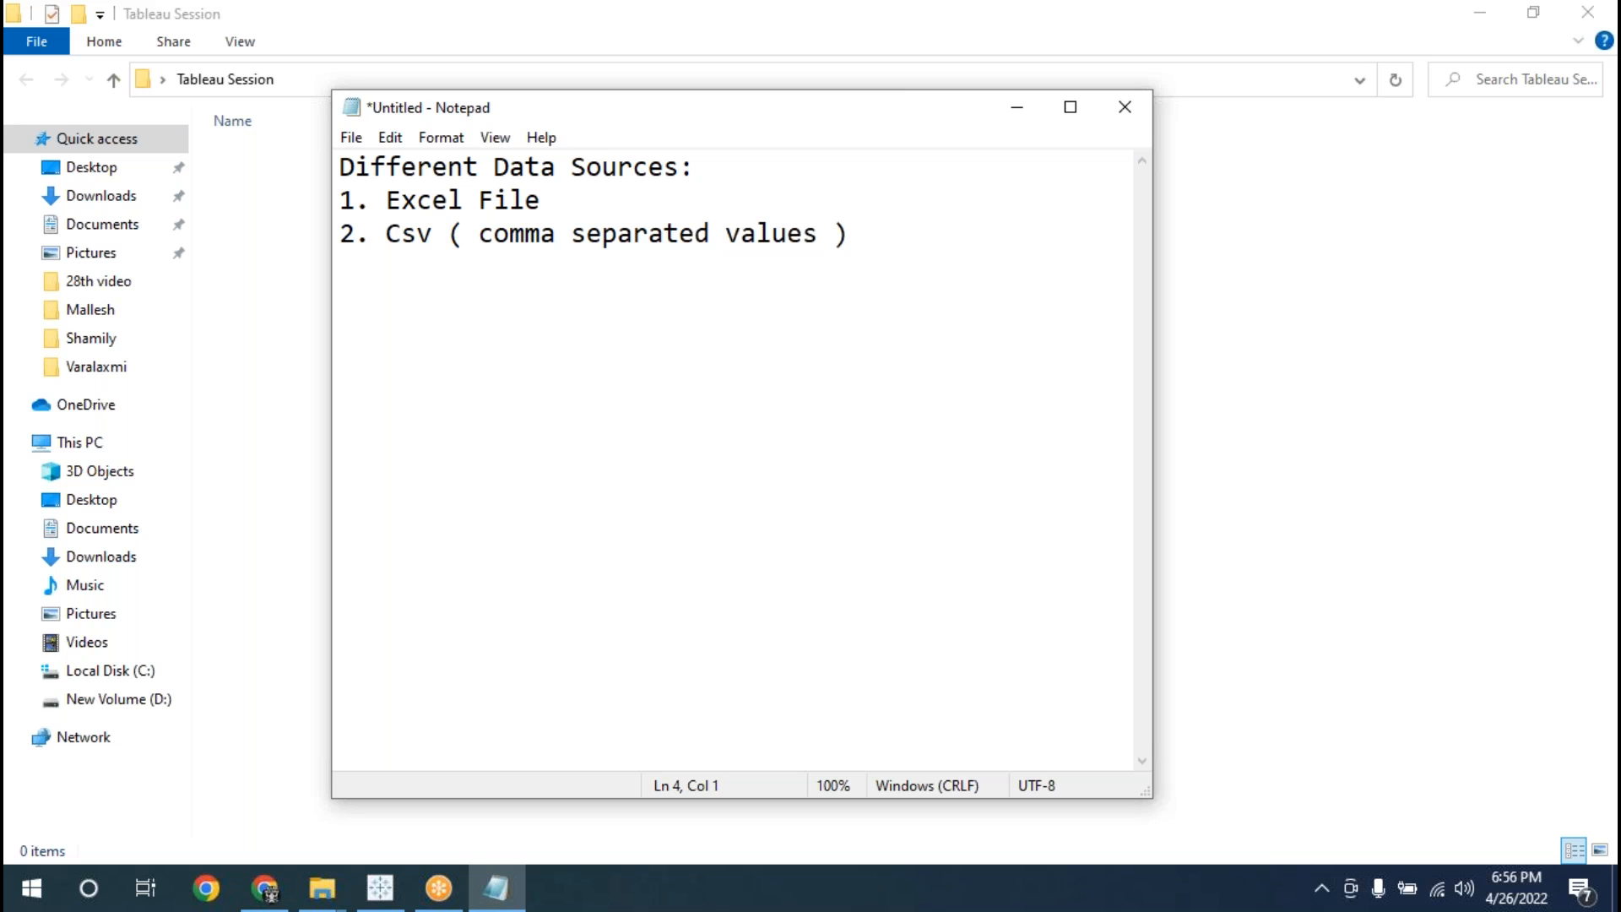
- Add the list entry "3. Json ( Javascript Object notation )" under the Csv entry
text(3.)
text(Json ( J)
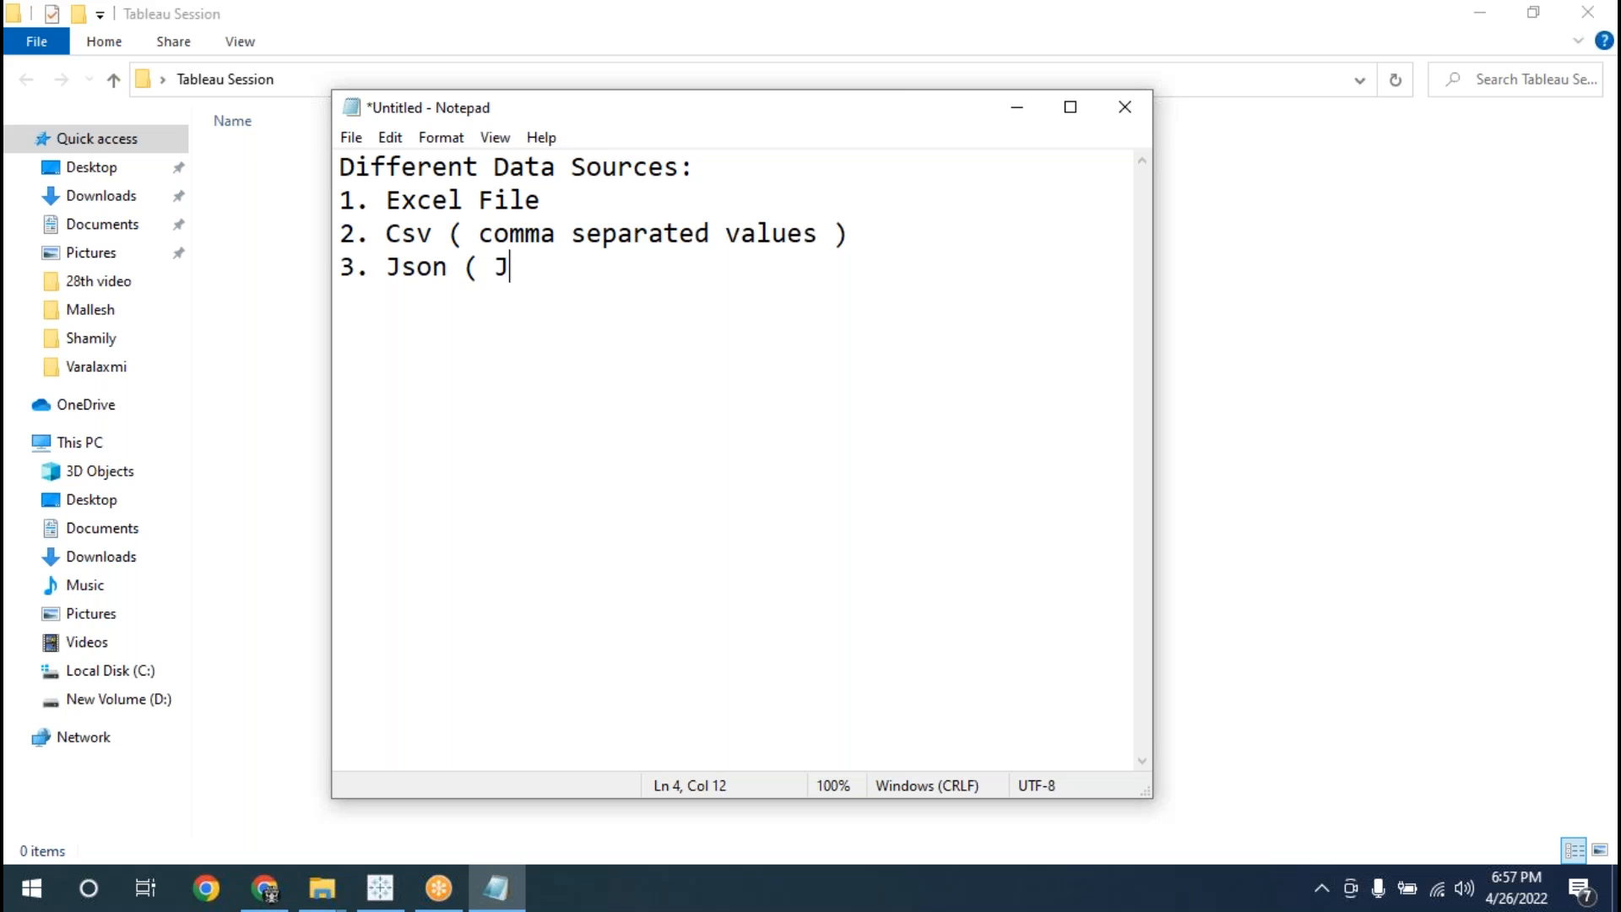
text(avascrtip)
key(BackSpace)
key(BackSpace)
key(BackSpace)
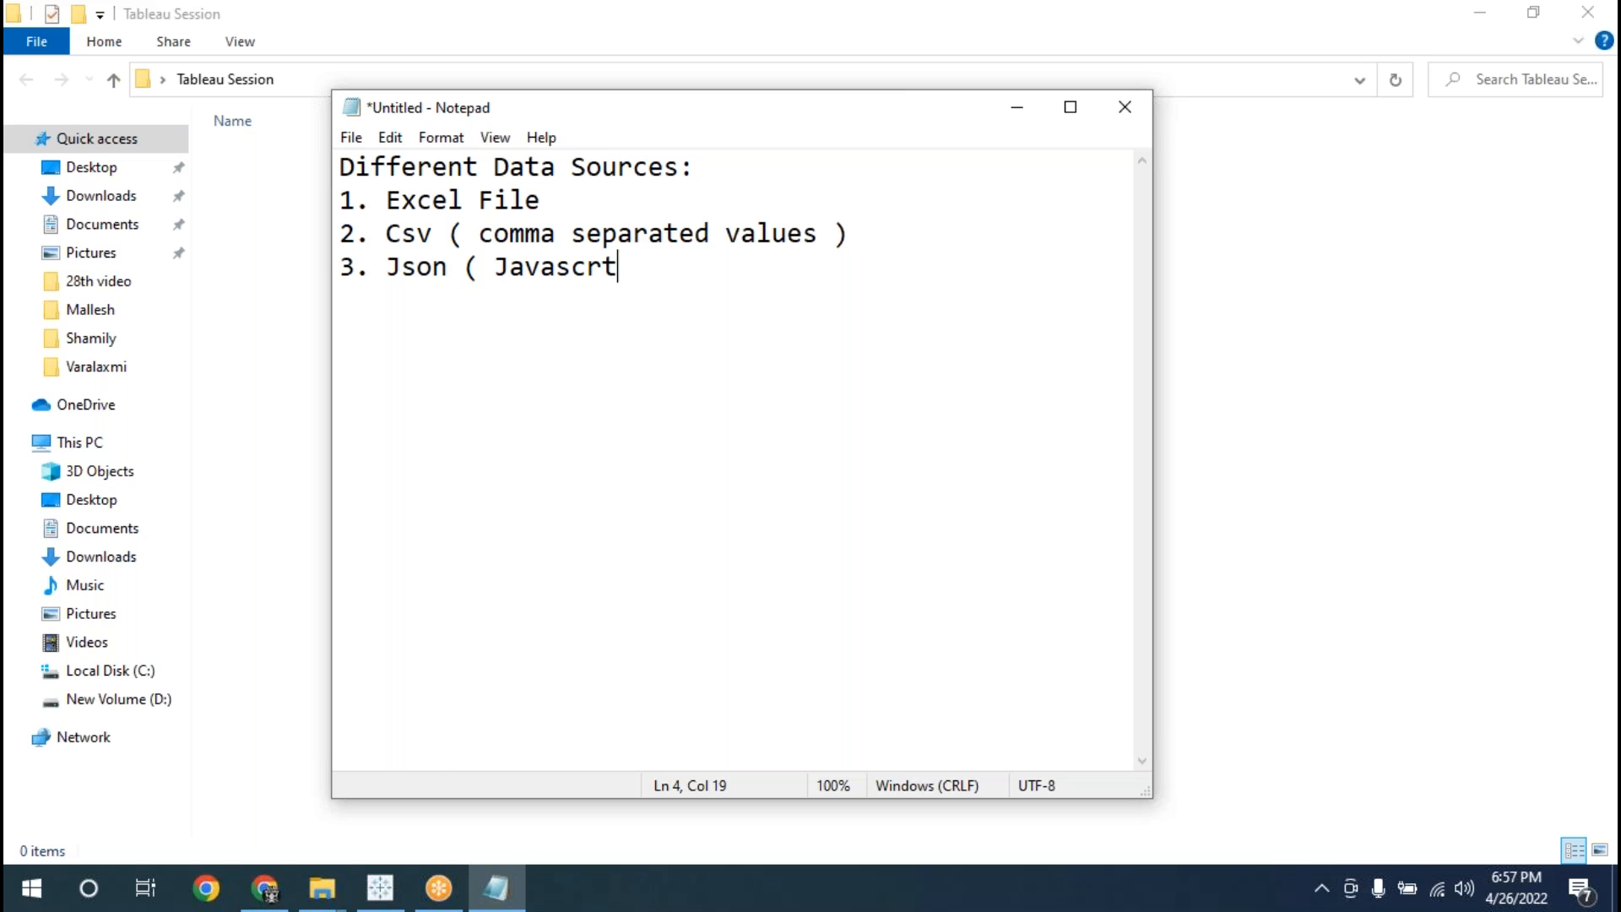
text(ipt scr)
key(BackSpace)
key(BackSpace)
key(BackSpace)
text(On)
key(BackSpace)
text(bject no)
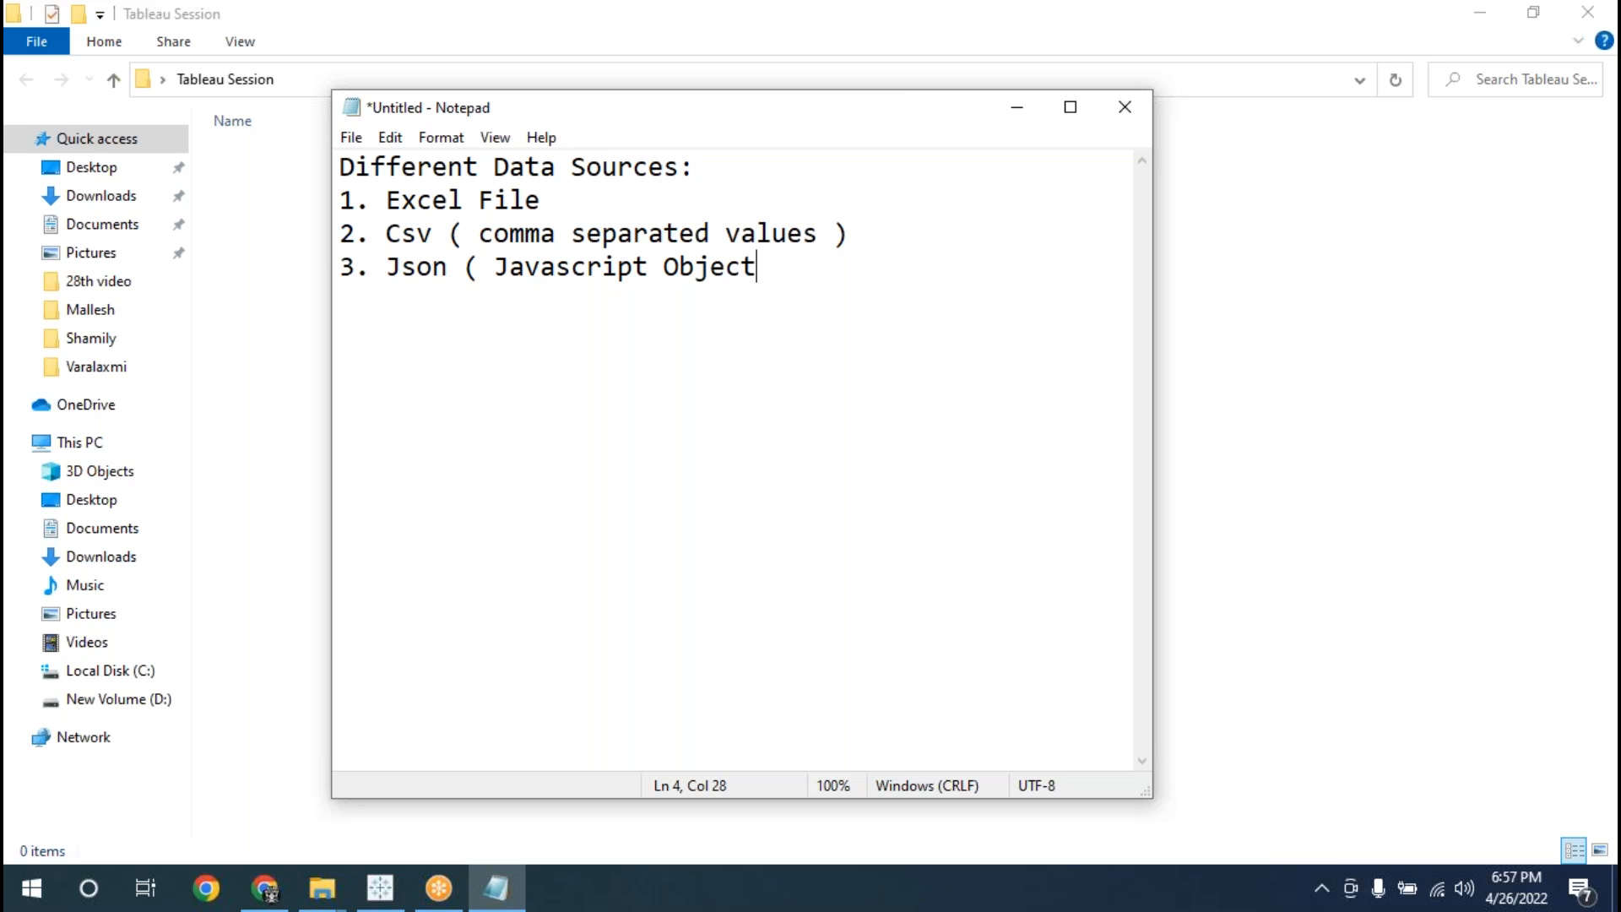
text(tation ))
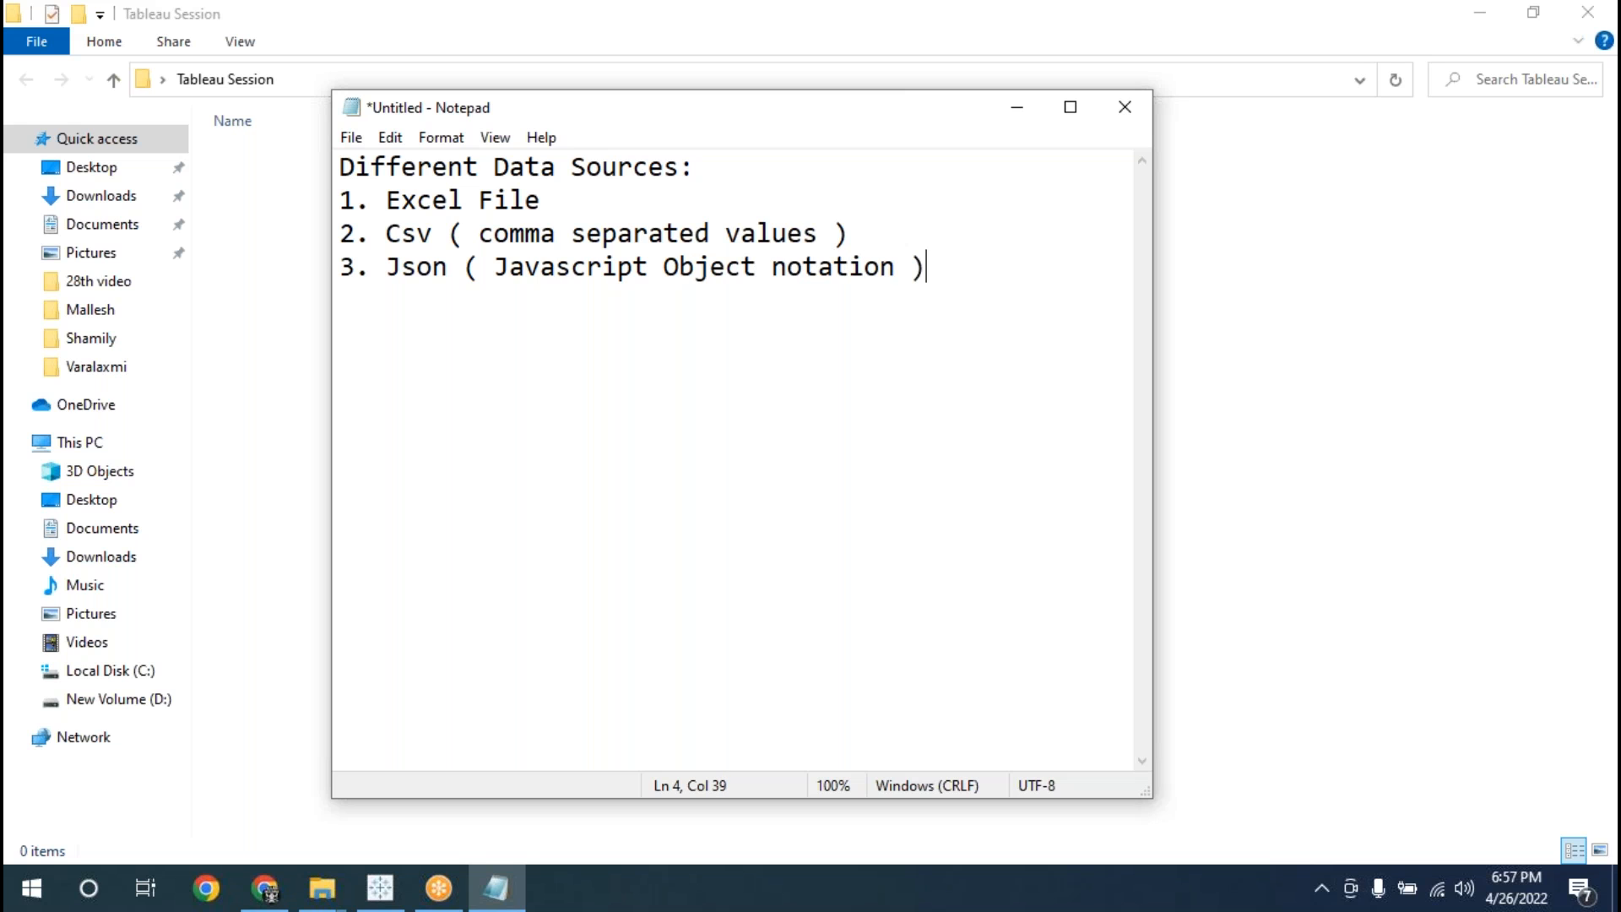
- Add the list entries "4. Msaccess" and "5. Mysql" on separate lines
key(Return)
text(4. Msaccess)
key(Return)
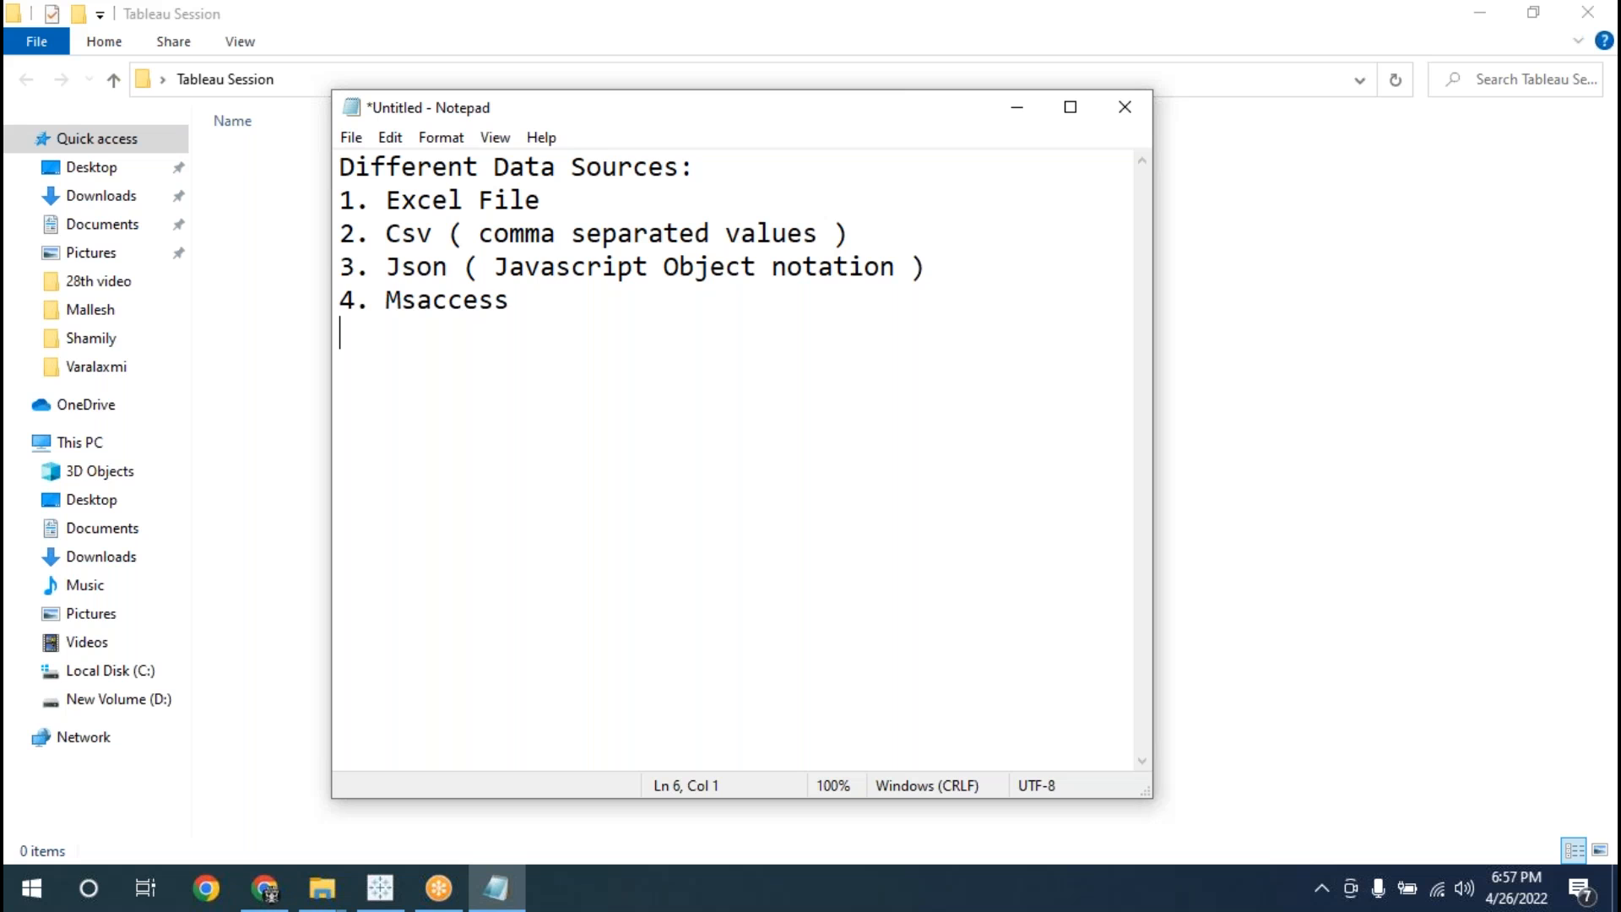
text(5. Mysql)
key(Return)
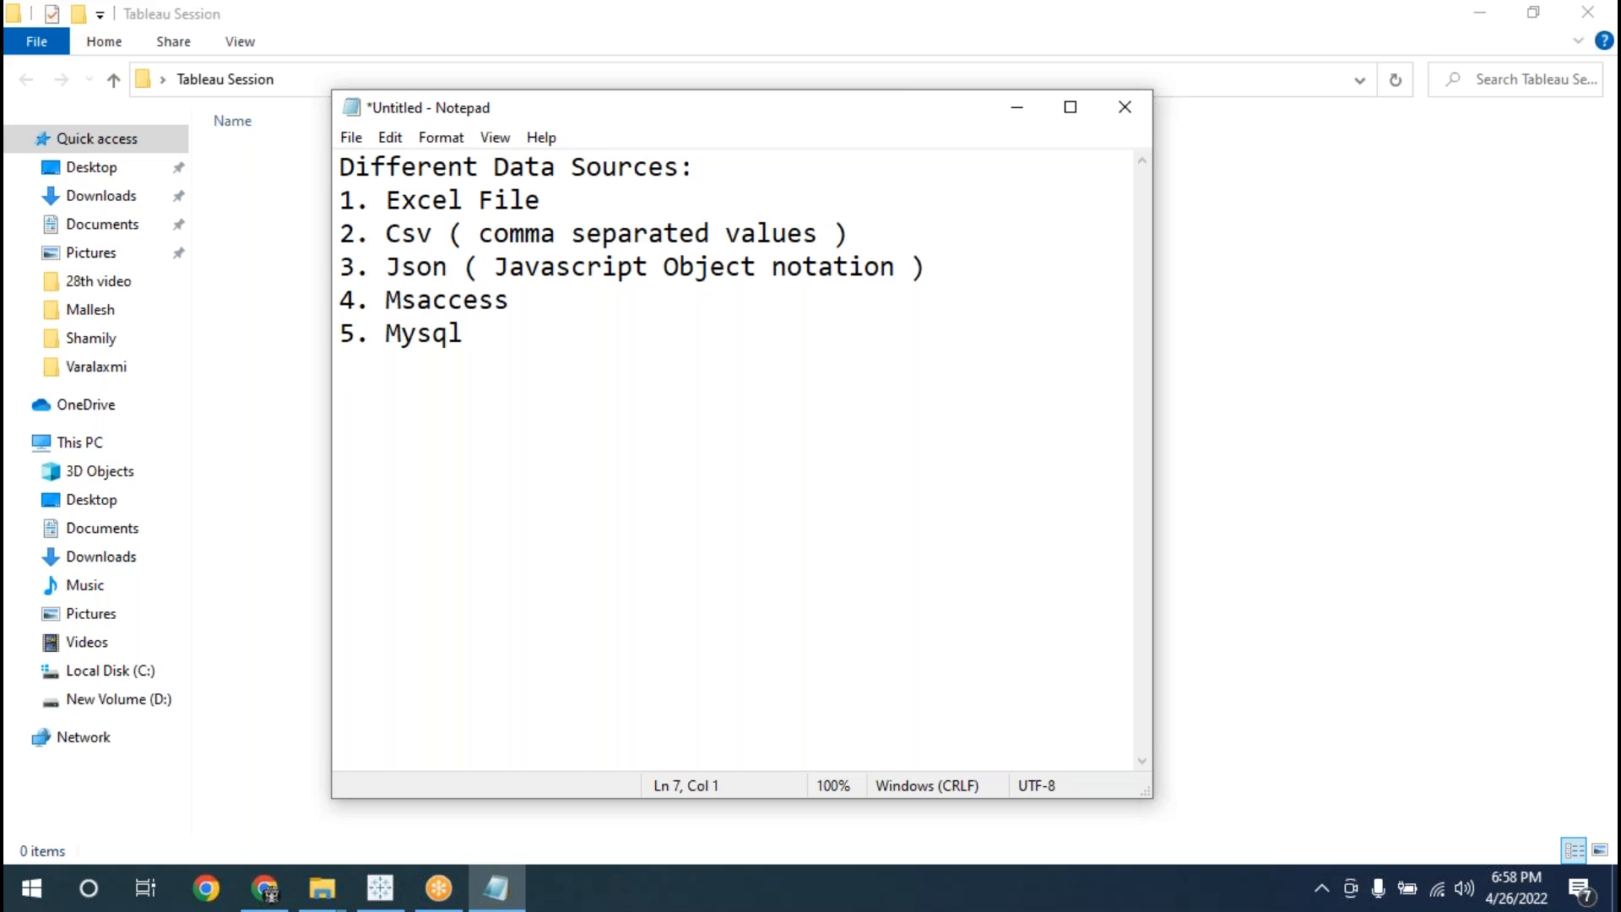
- Add the list entry "6. Oracle" under the Mysql entry
text(6. Or)
text(alc)
key(BackSpace)
key(BackSpace)
text(cle)
key(Return)
- Add the list entries "7. Microsoft sqlserver" and "8. Cloud" on separate lines
text(7. )
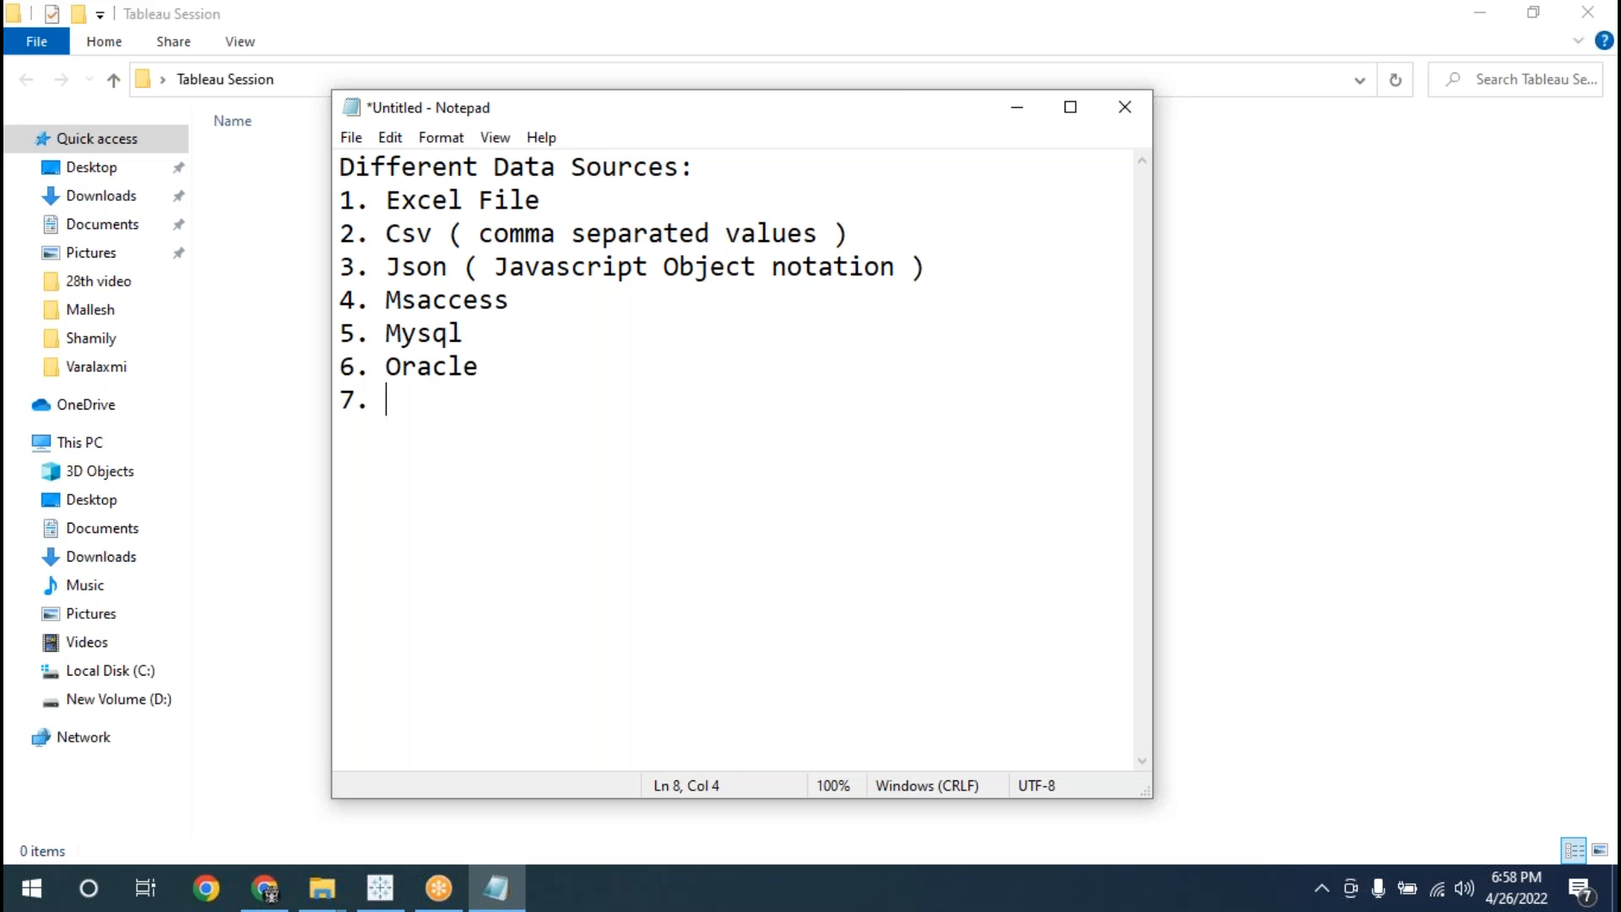
text(Microsoft )
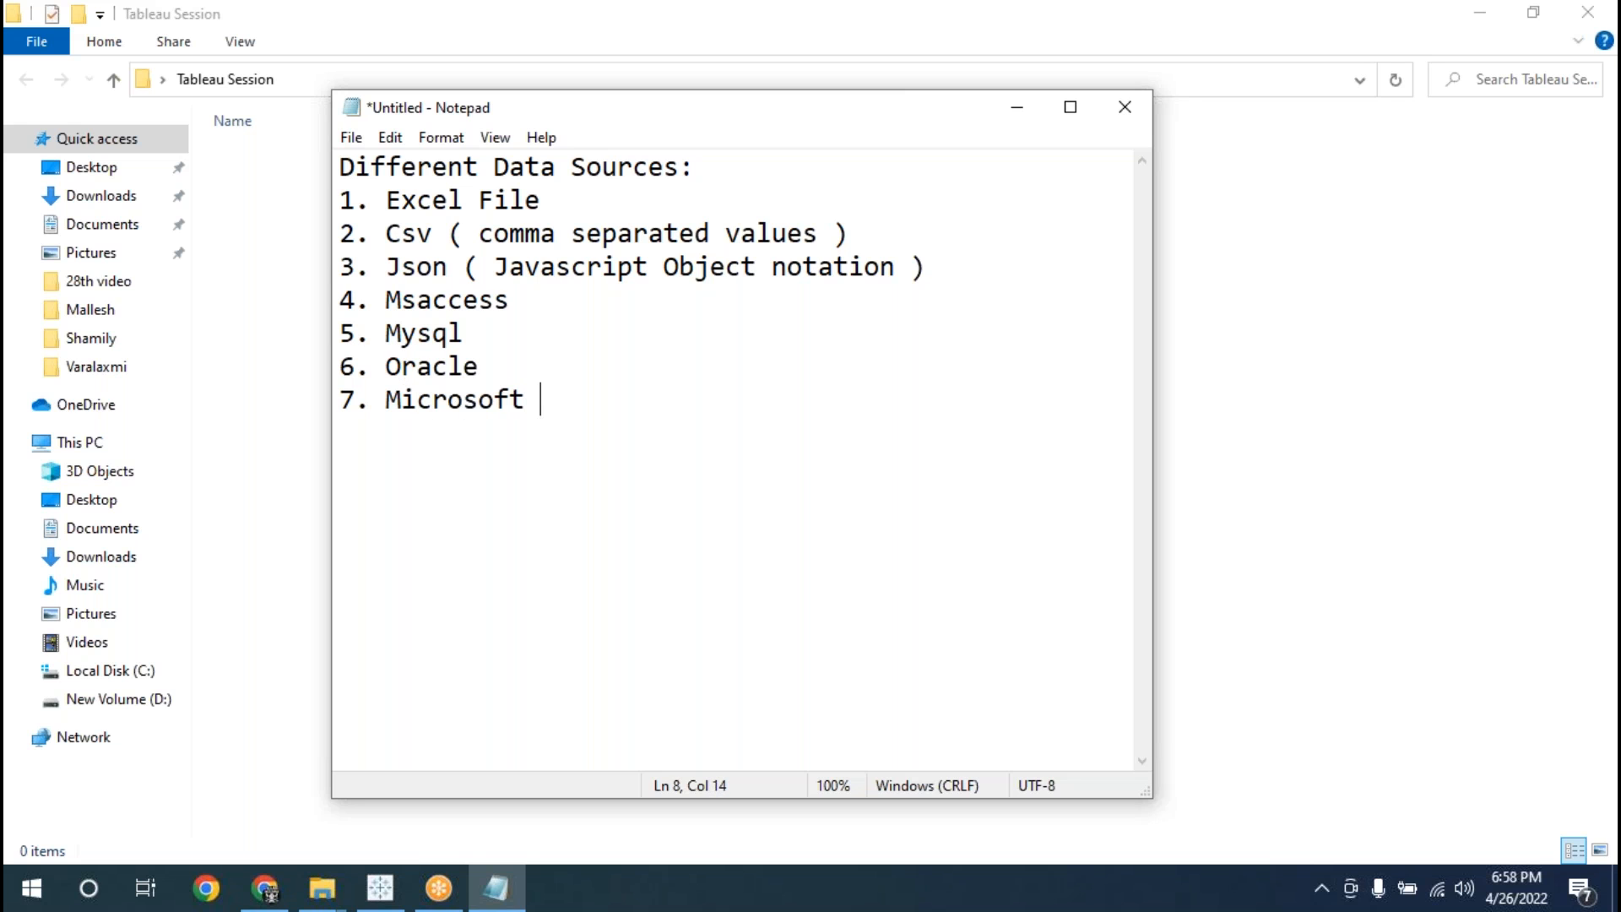
text(sqlserverv)
key(Return)
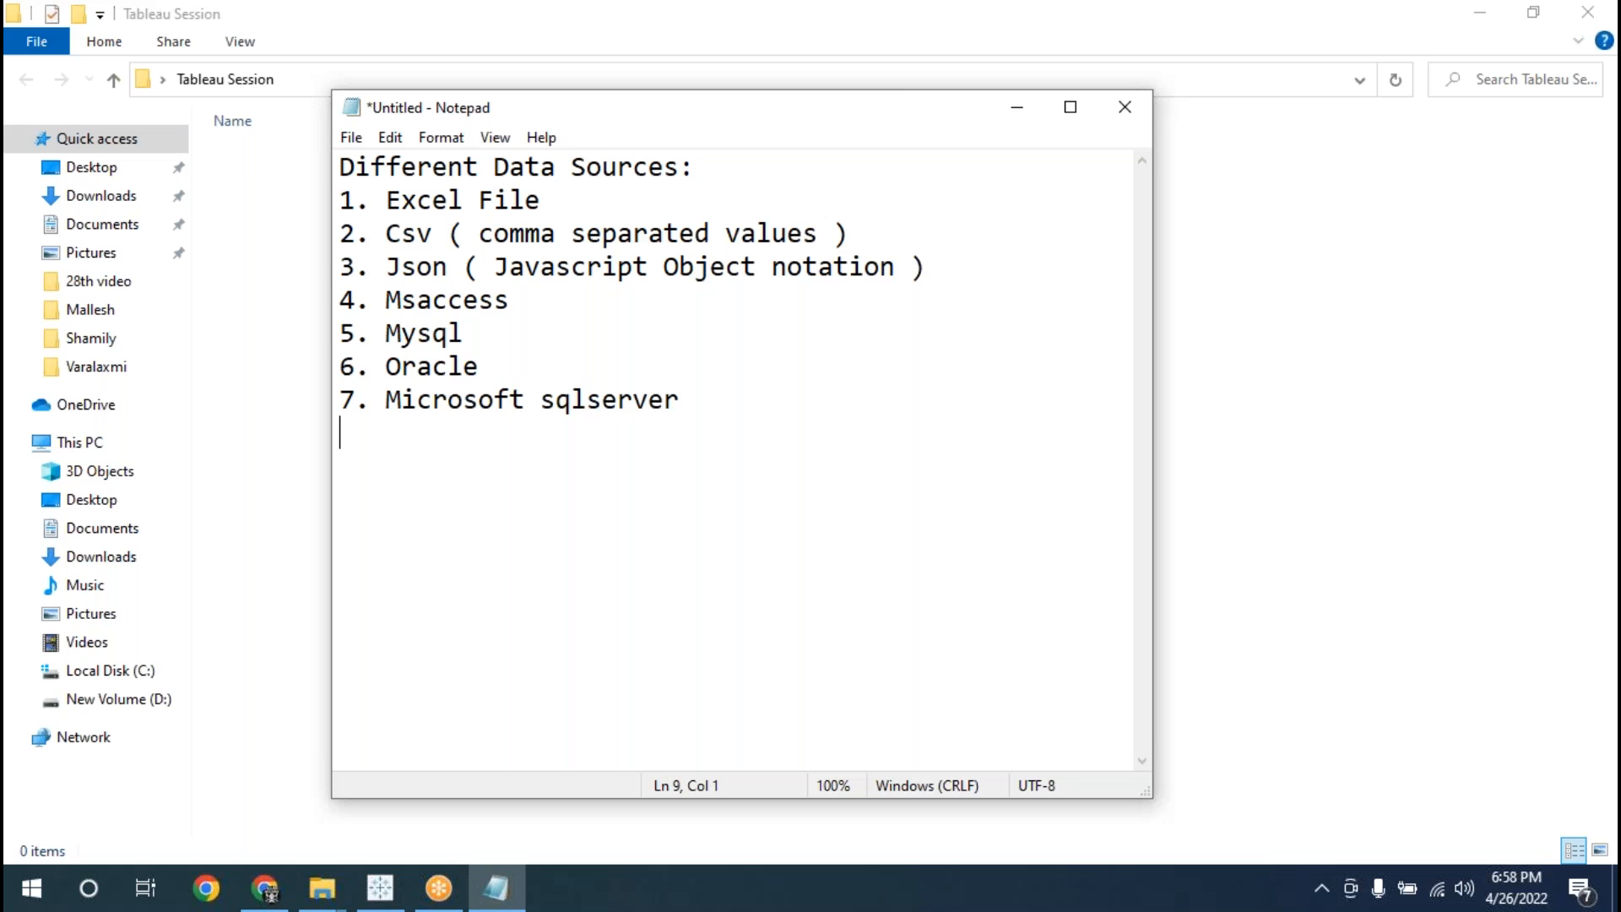
text(8. Cloud)
key(Return)
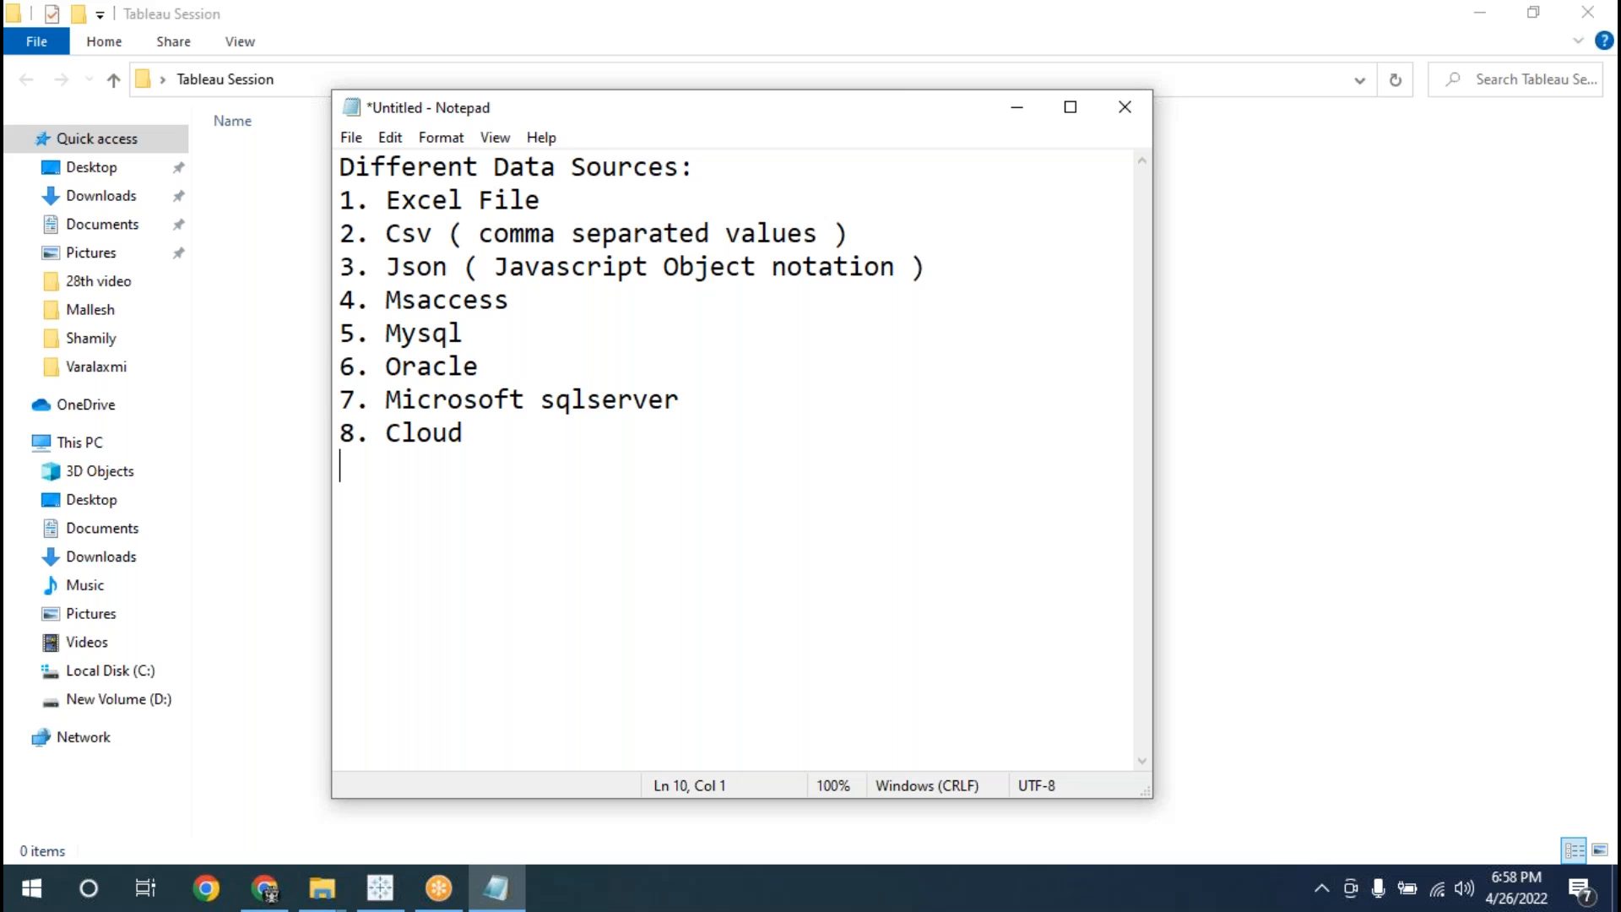
- Insert a dashed divider line below the list and write "Importing Data From different application" under it
text(---------------------------------------------)
key(Return)
text(Importing)
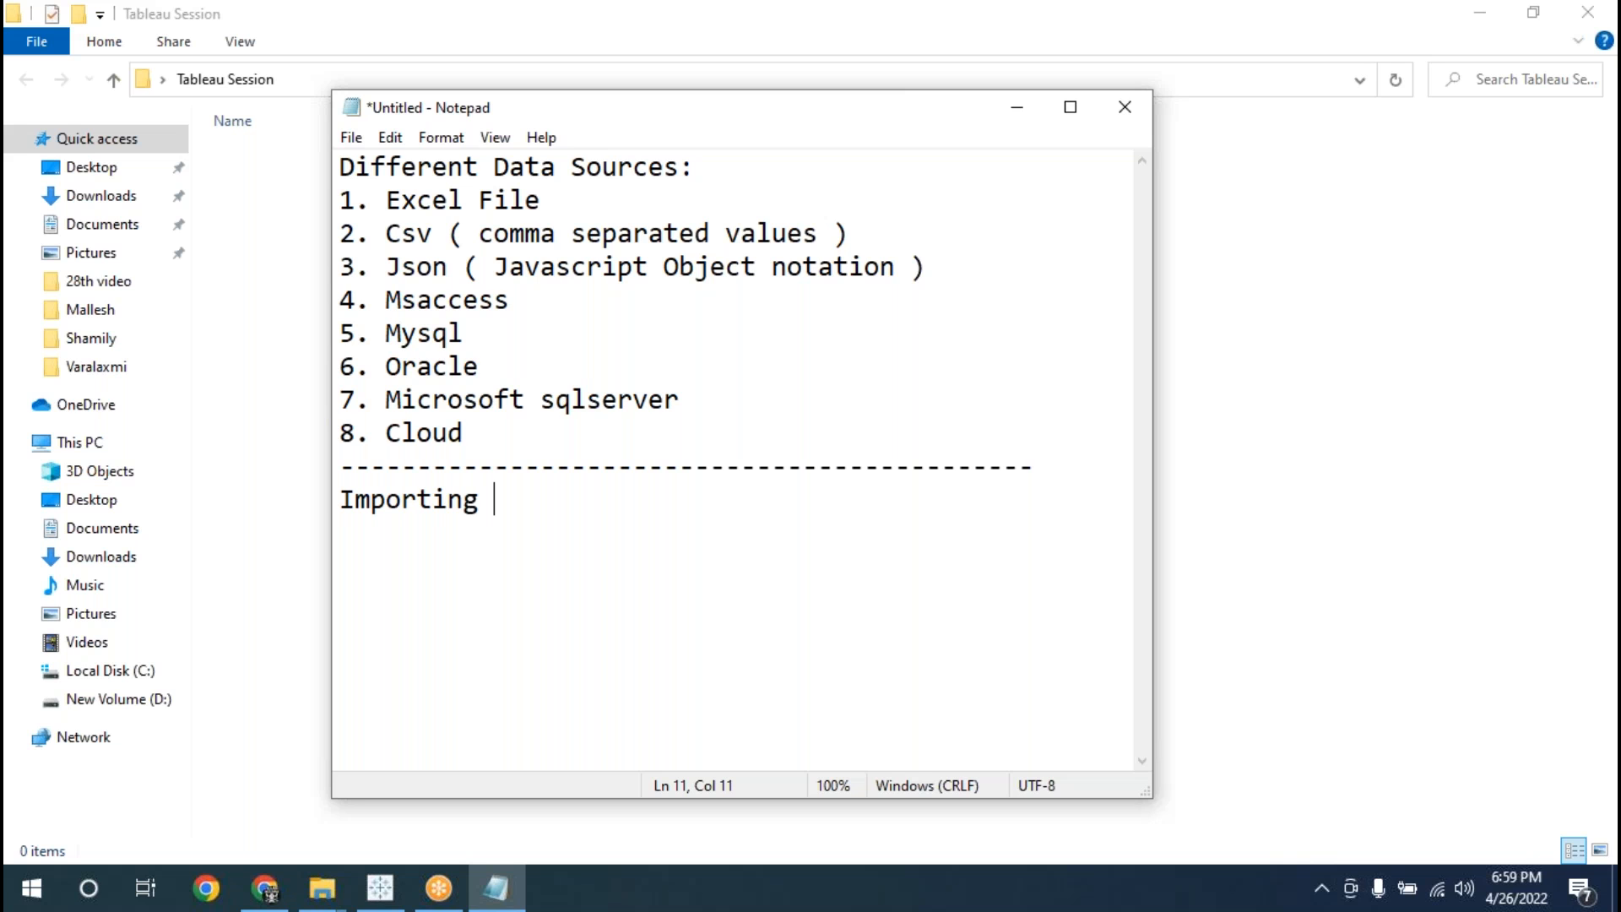
text(Data Fro)
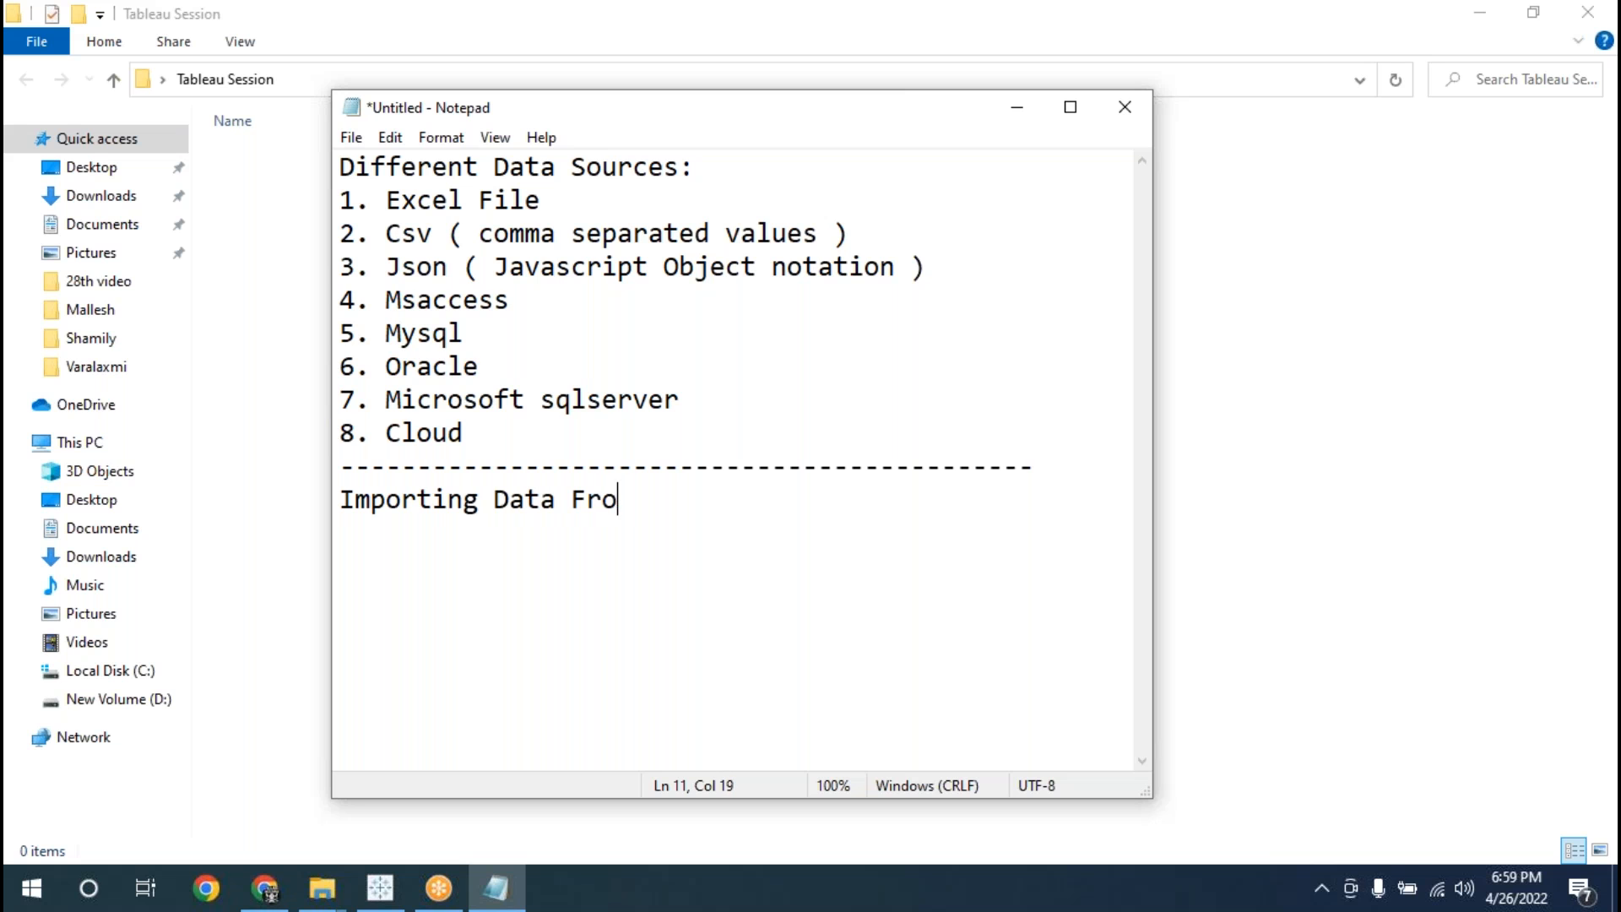
text(m different )
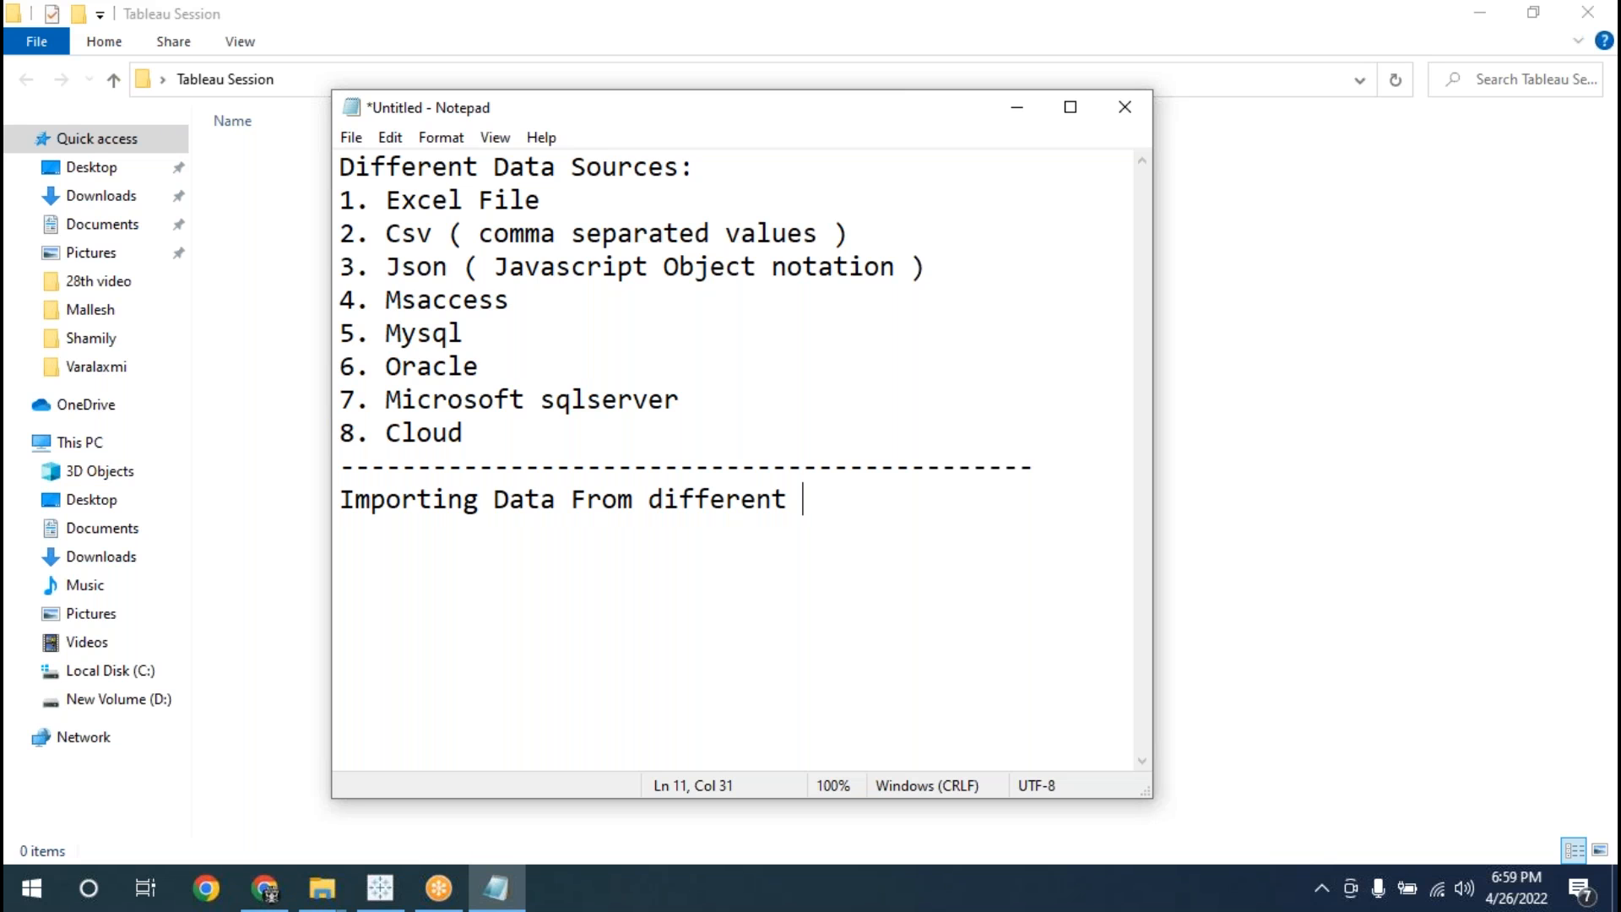
text(application)
key(Return)
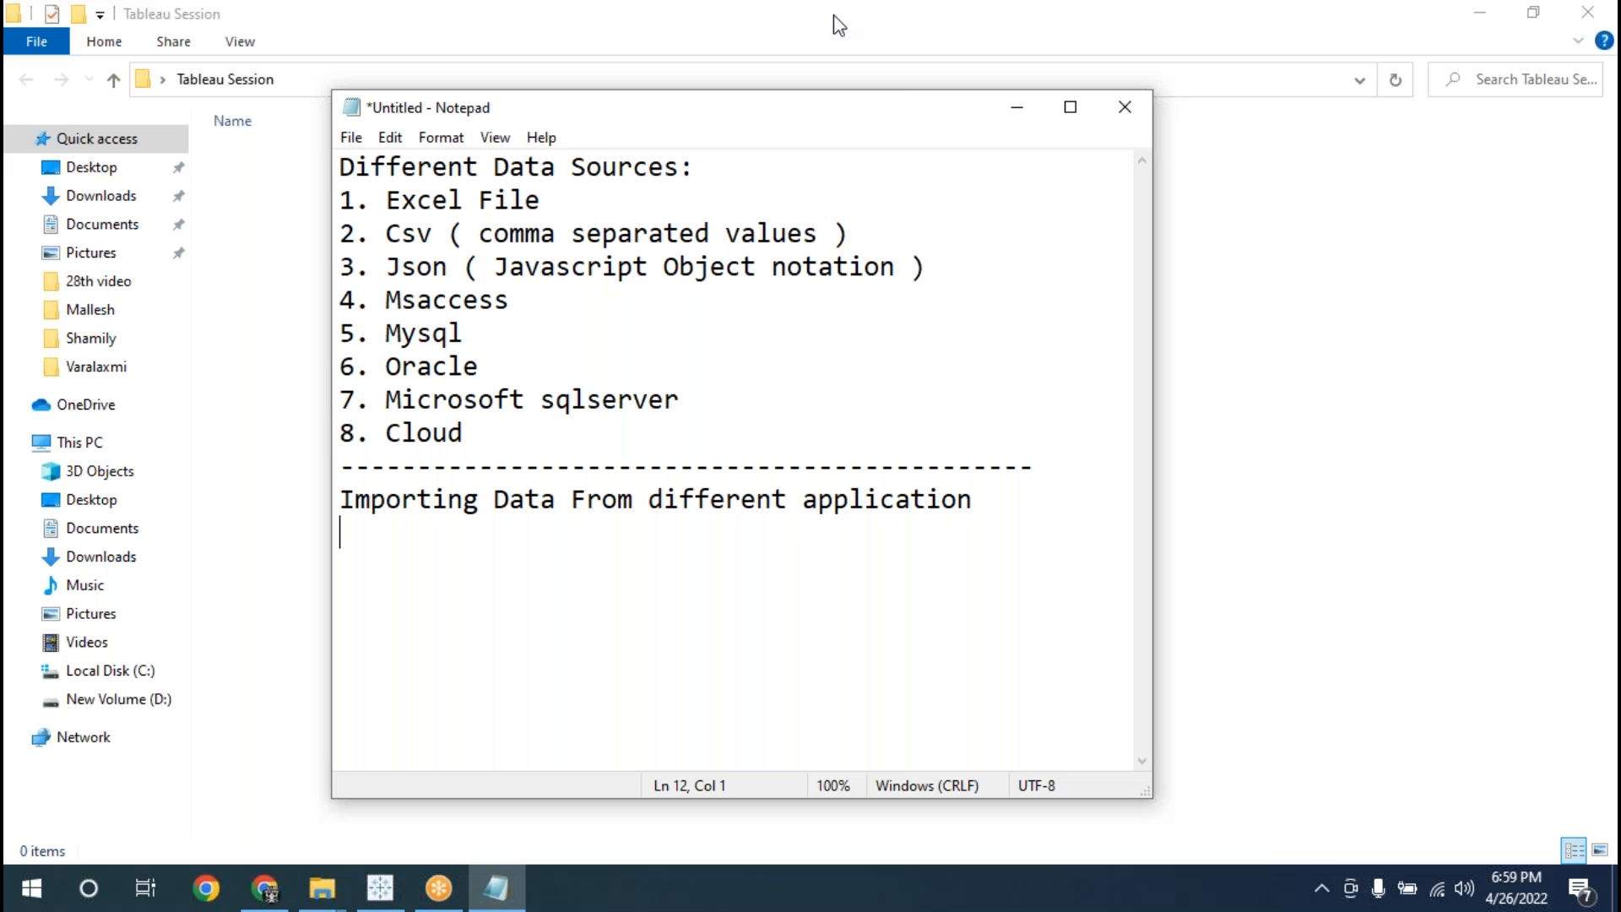
- Minimise the note and the Tableau Session folder window, and switch to Tableau
click(1004, 124)
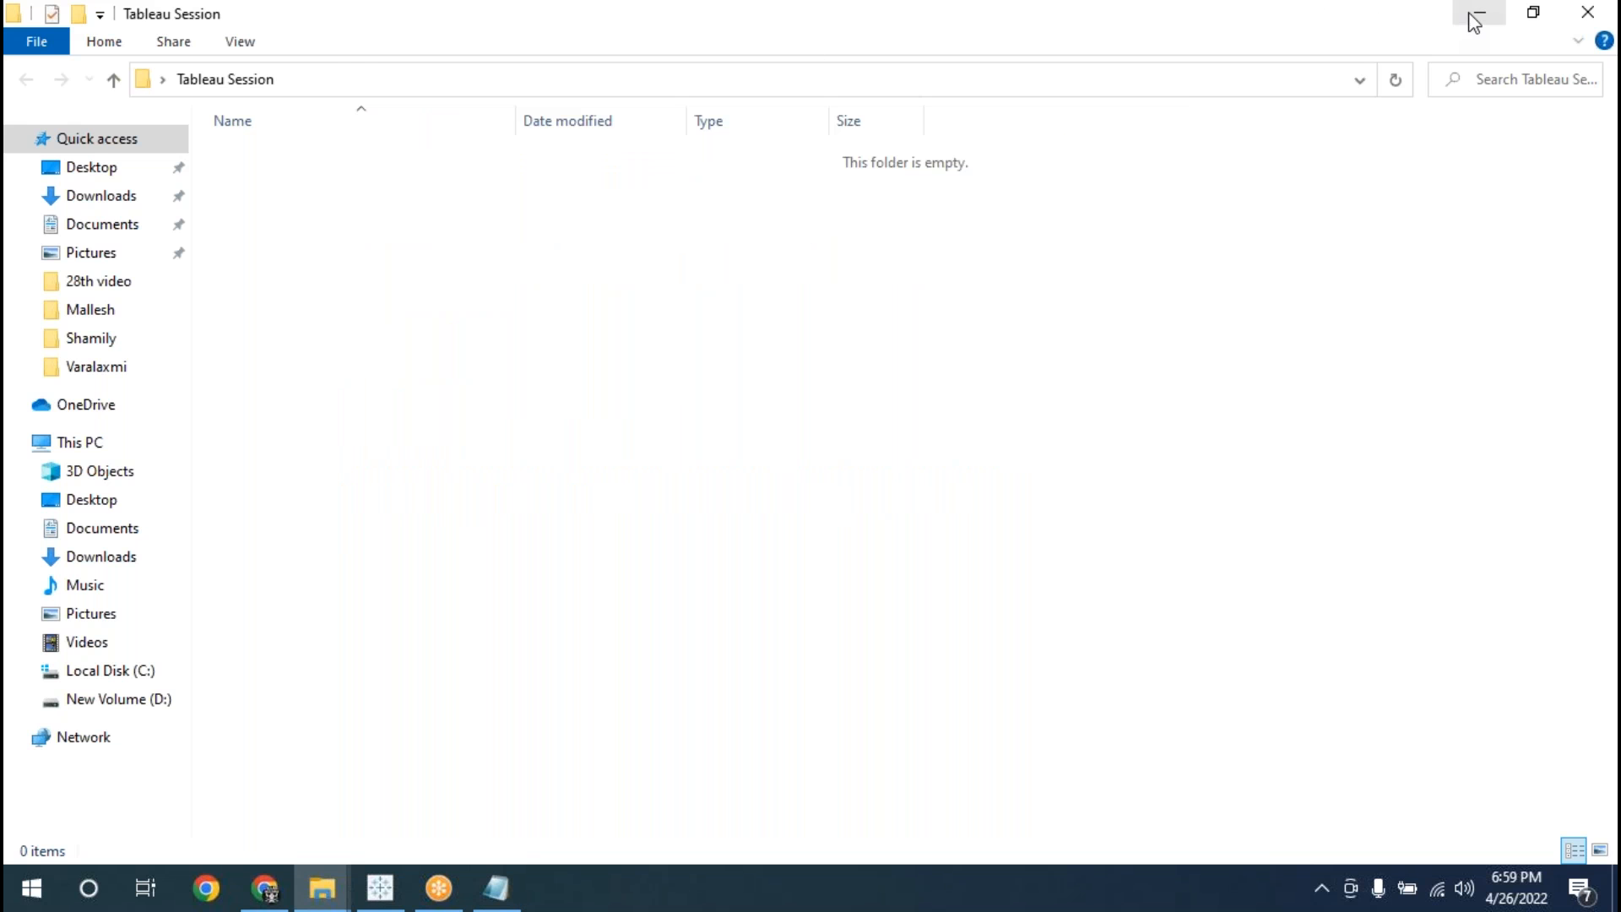
click(1475, 17)
click(382, 887)
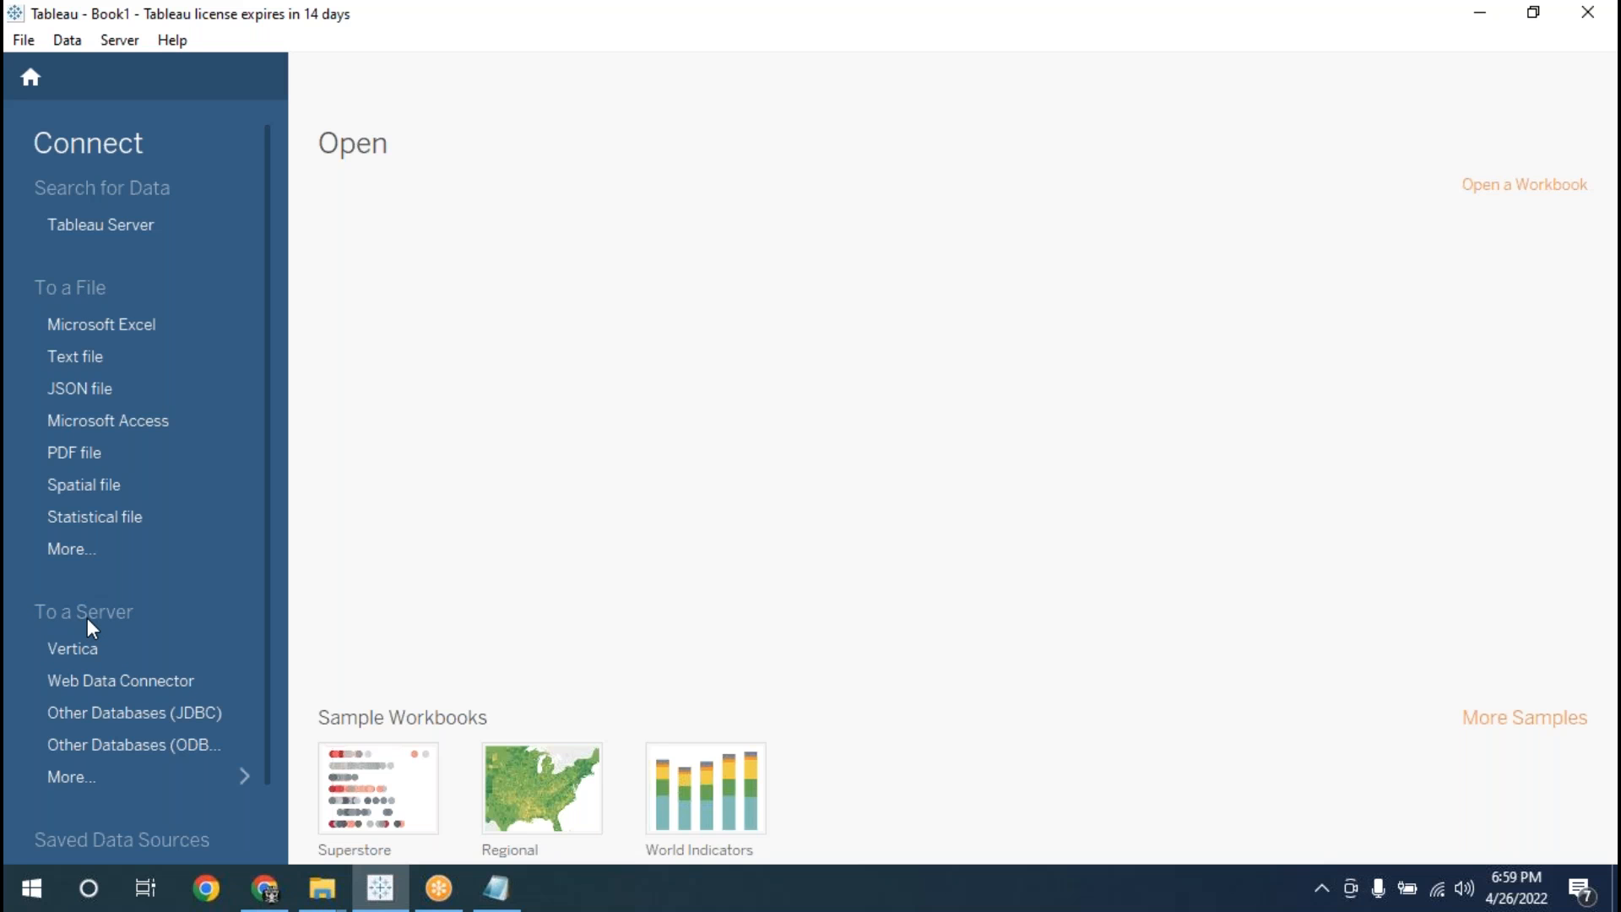
- Examine the file types Tableau can open in the dialog for more file connections, and close the dialog without opening anything
click(72, 550)
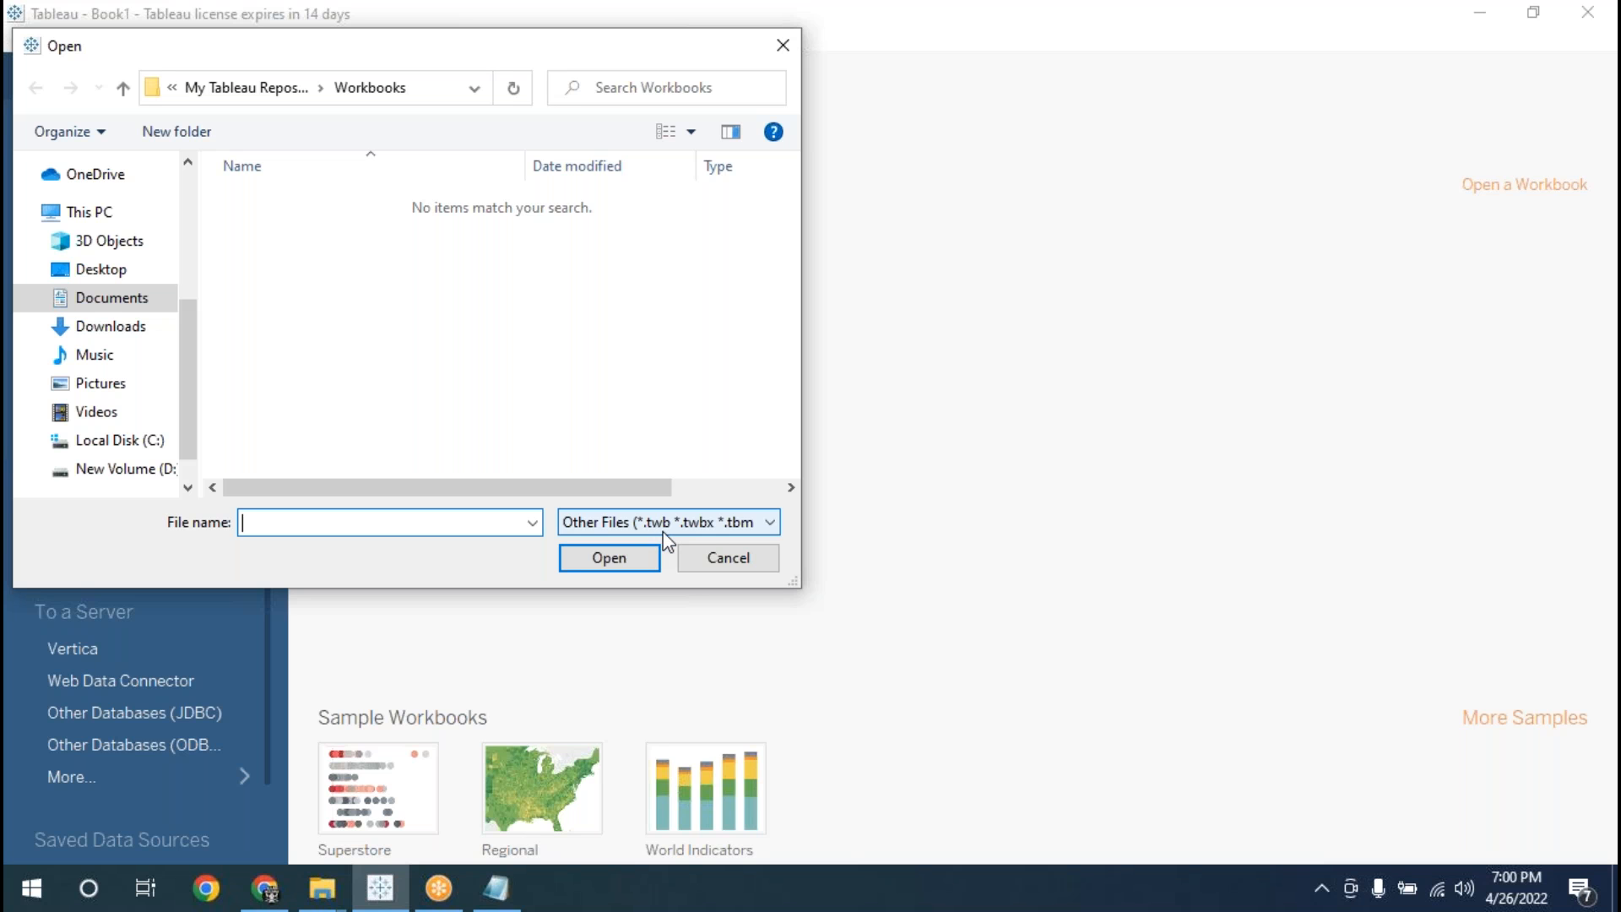
click(666, 518)
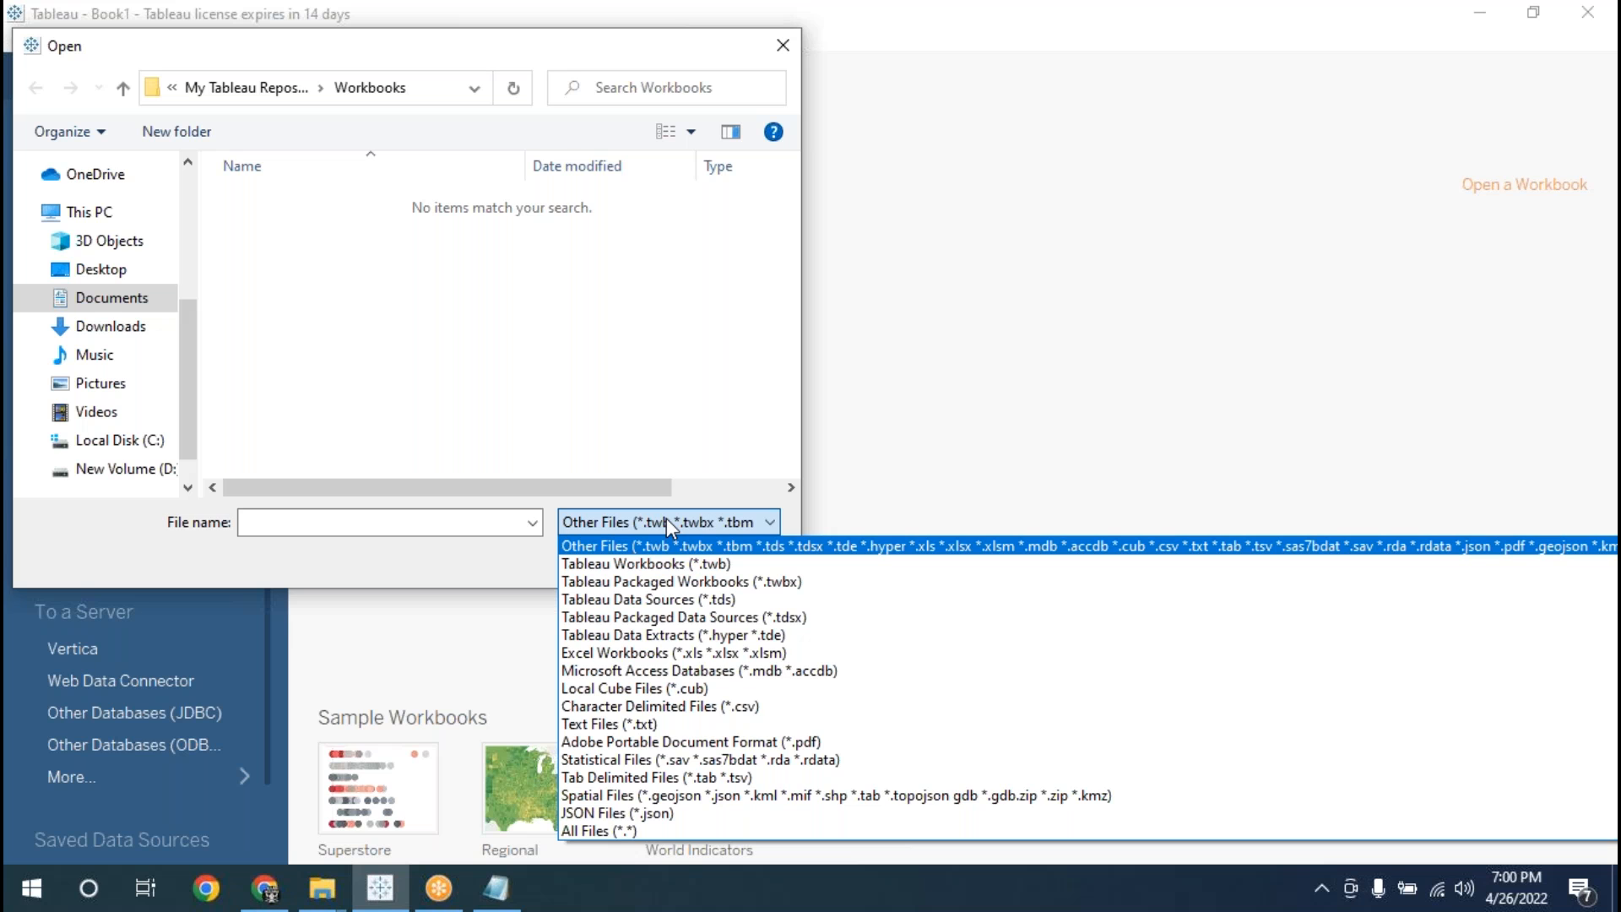
click(783, 45)
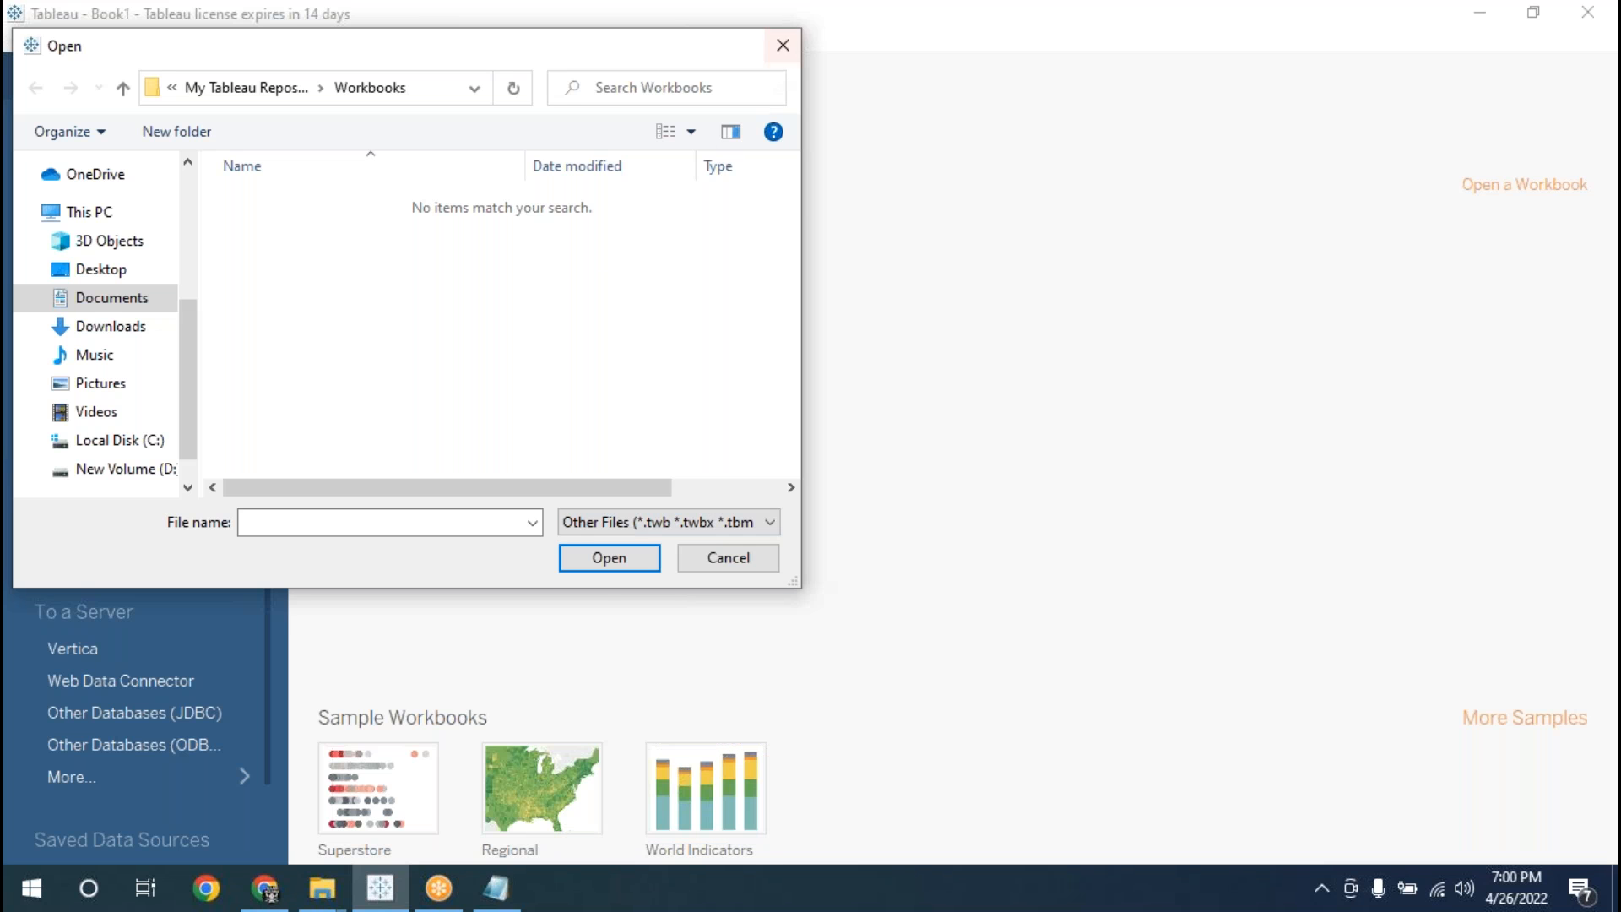
click(777, 47)
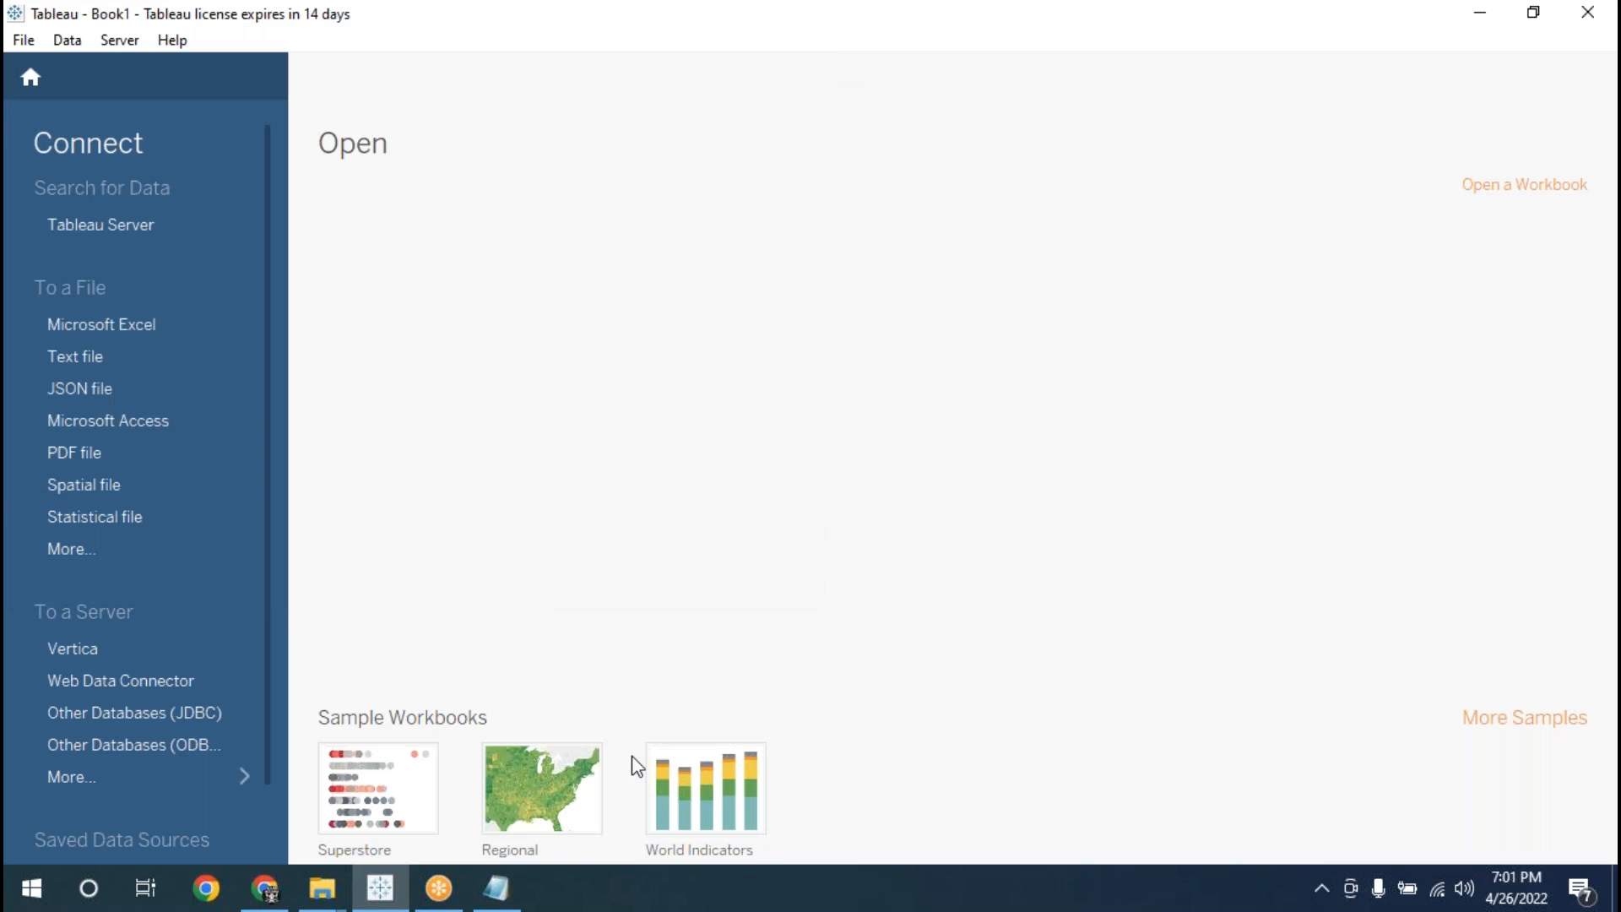
- Switch back to the Notepad note and add the list entry "9. Notepad" after the Cloud entry
click(496, 888)
click(476, 429)
key(Return)
text(9. Notep)
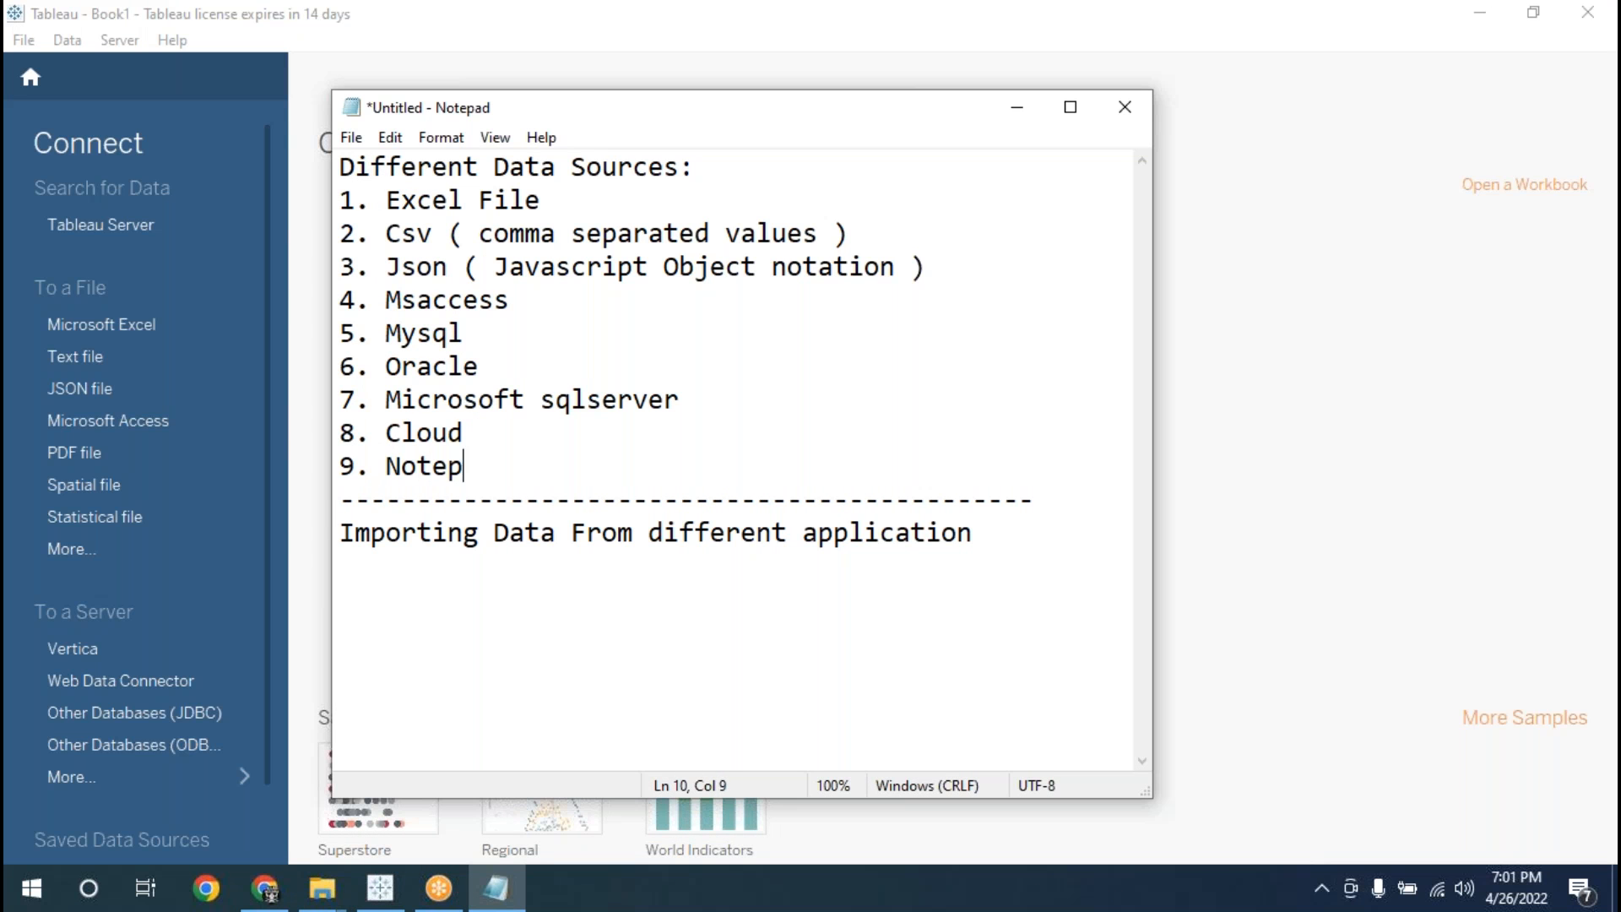
text(ad)
key(Return)
- Add the list entry "10. MongoDB" directly above the dashed divider
text(10.)
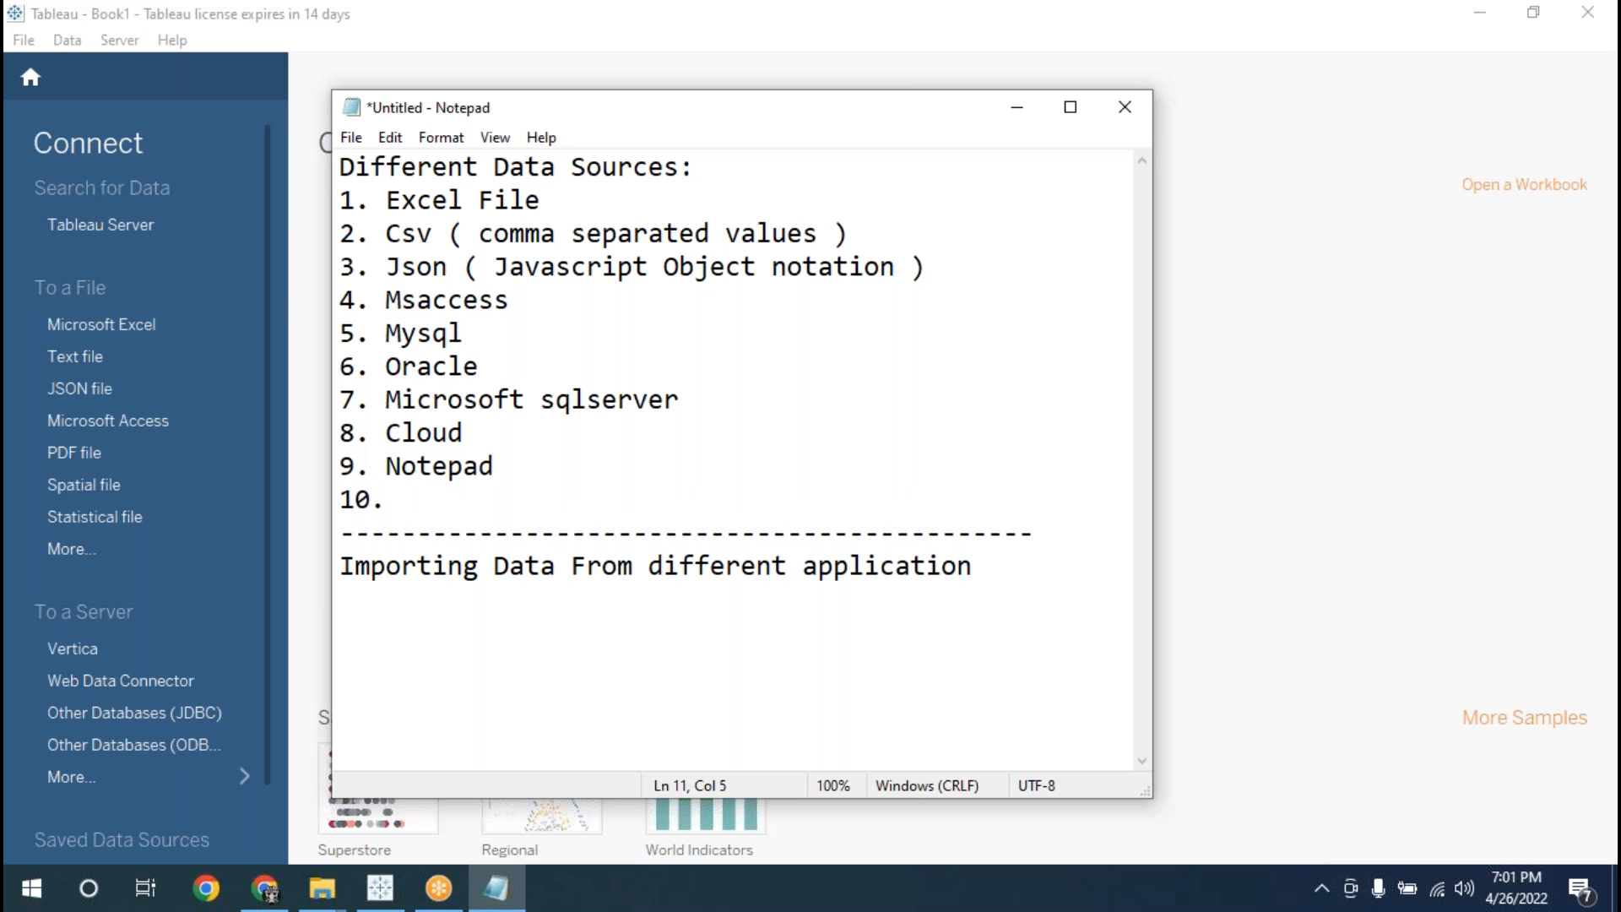
text( Monogo)
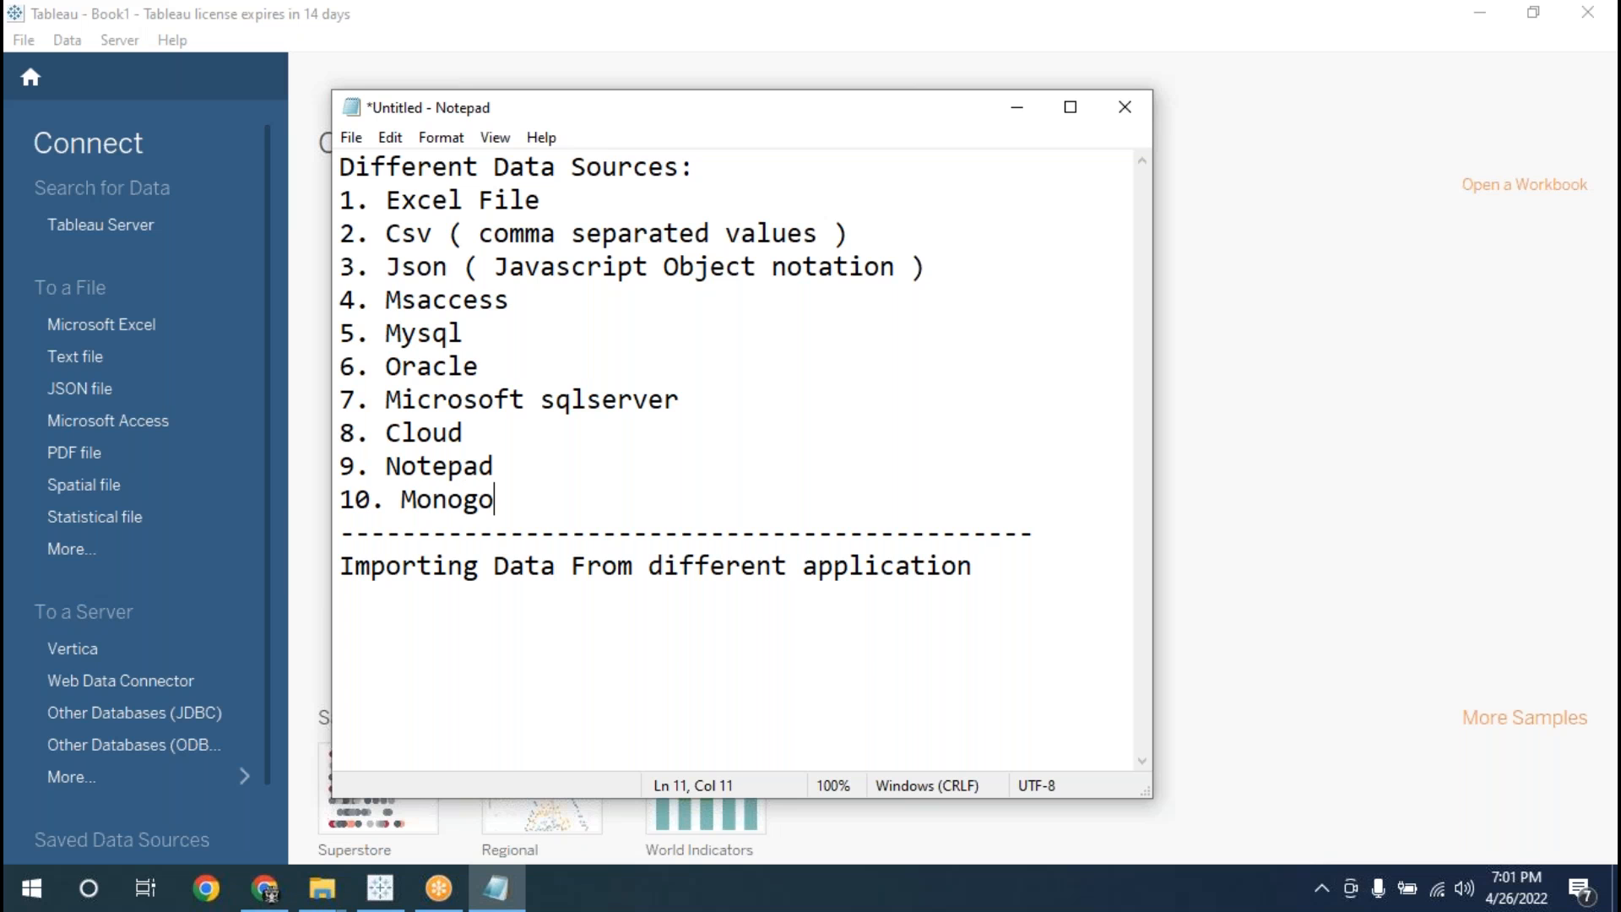
key(BackSpace)
key(BackSpace)
key(BackSpace)
text(goDB)
key(Return)
key(BackSpace)
- Minimise the note and the Tableau window to show the desktop
click(1020, 110)
click(1476, 14)
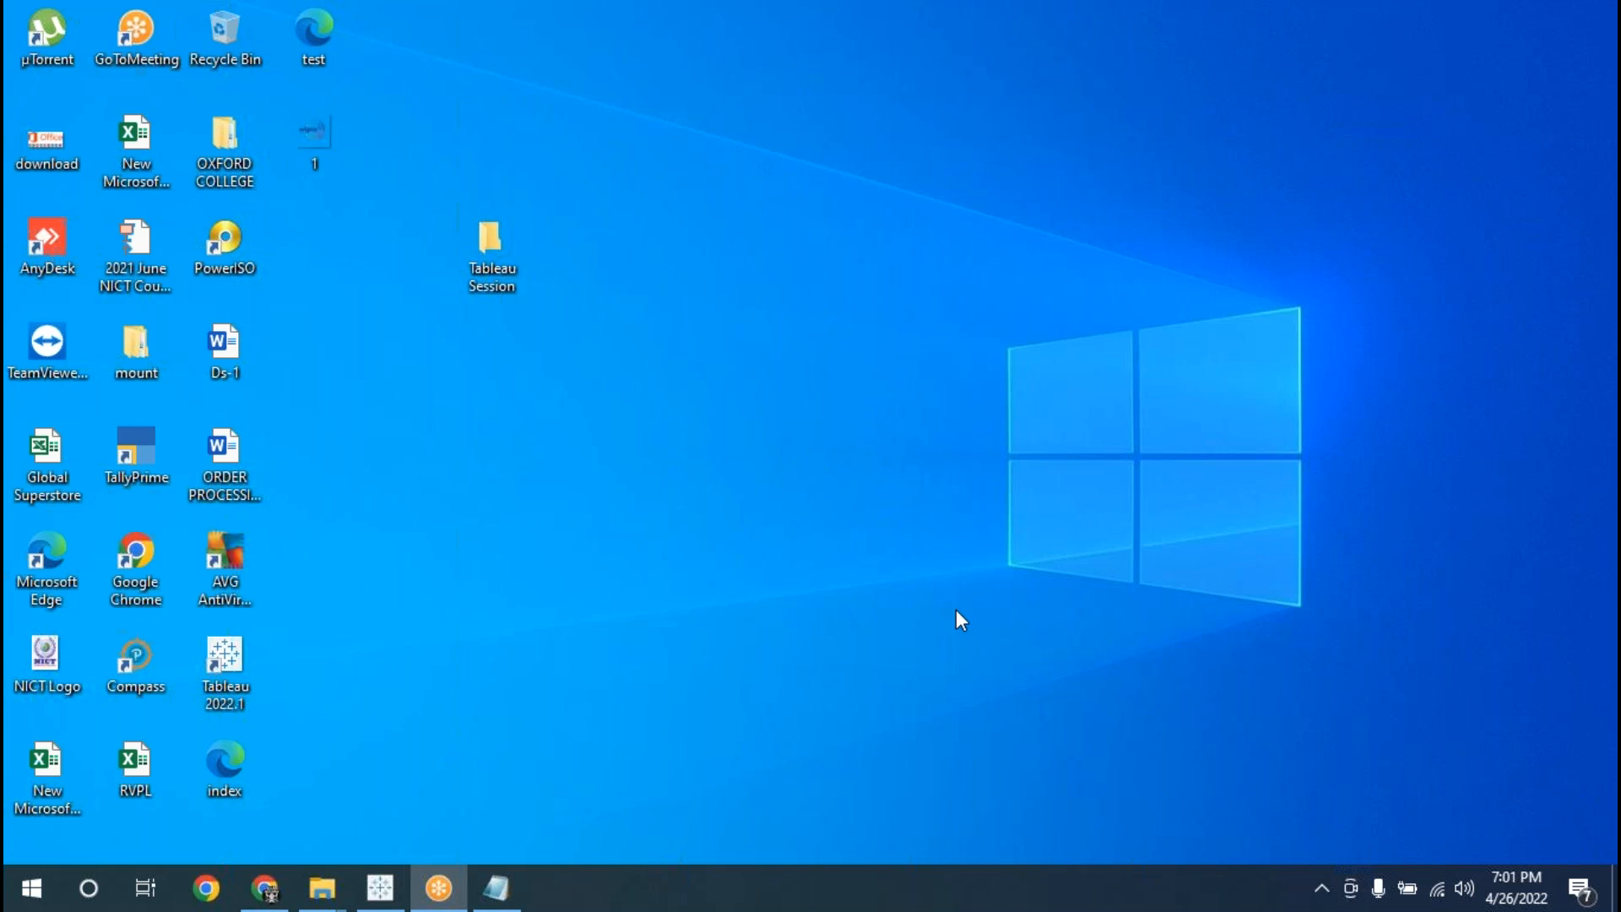
right_click(509, 428)
mouse_move(553, 619)
click(471, 643)
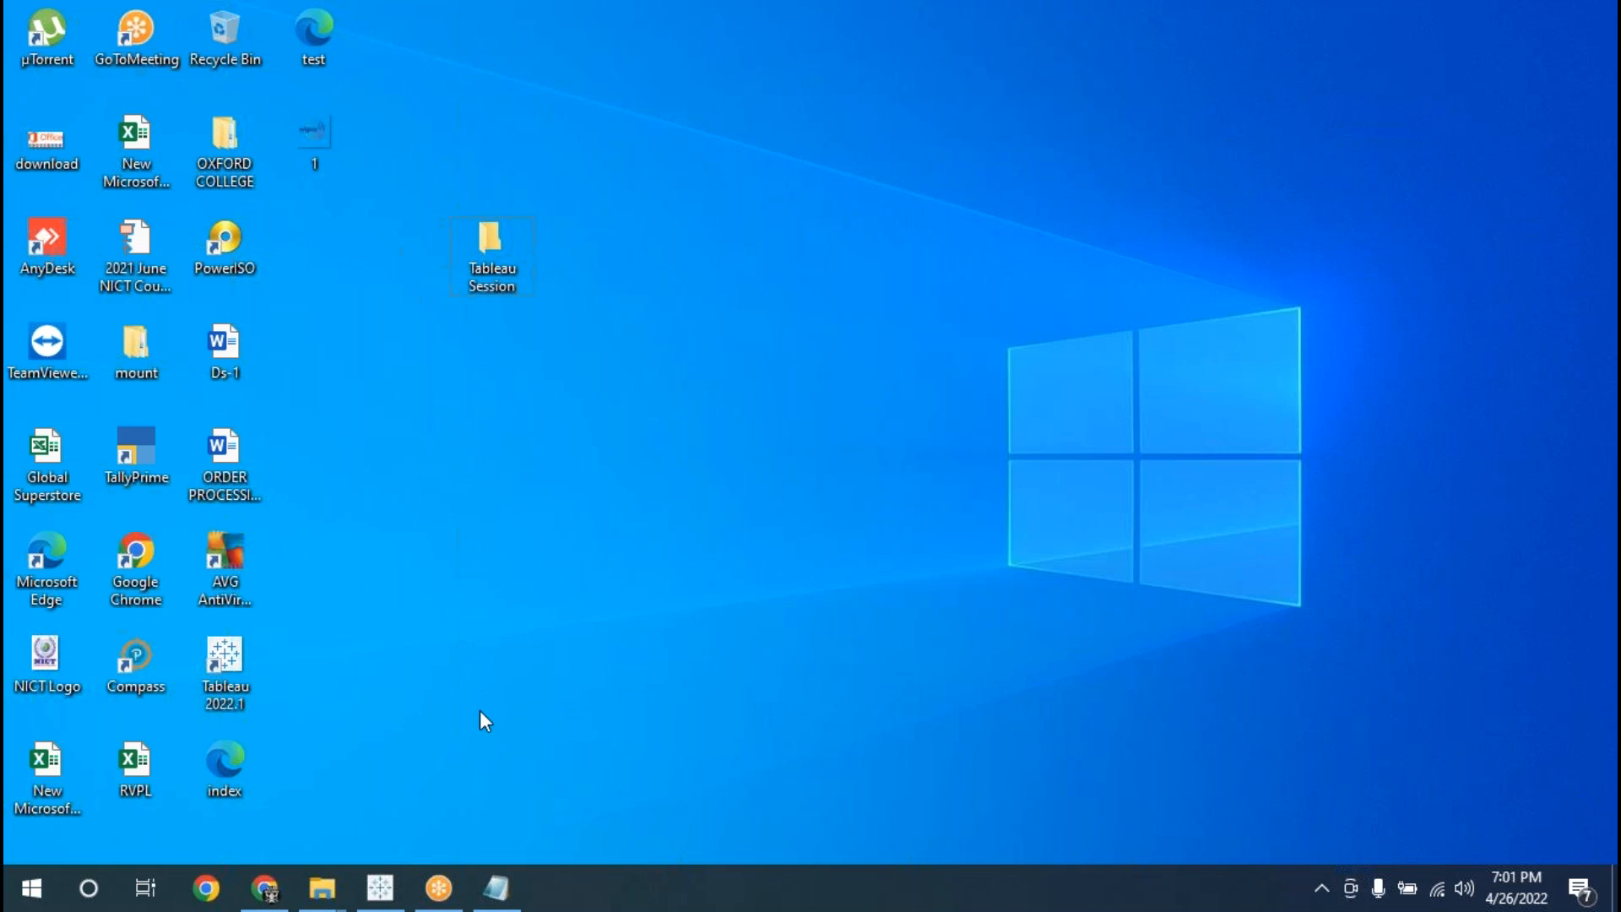
- Open a second blank Notepad window and move it towards the middle of the desktop
key(super+r)
key(Return)
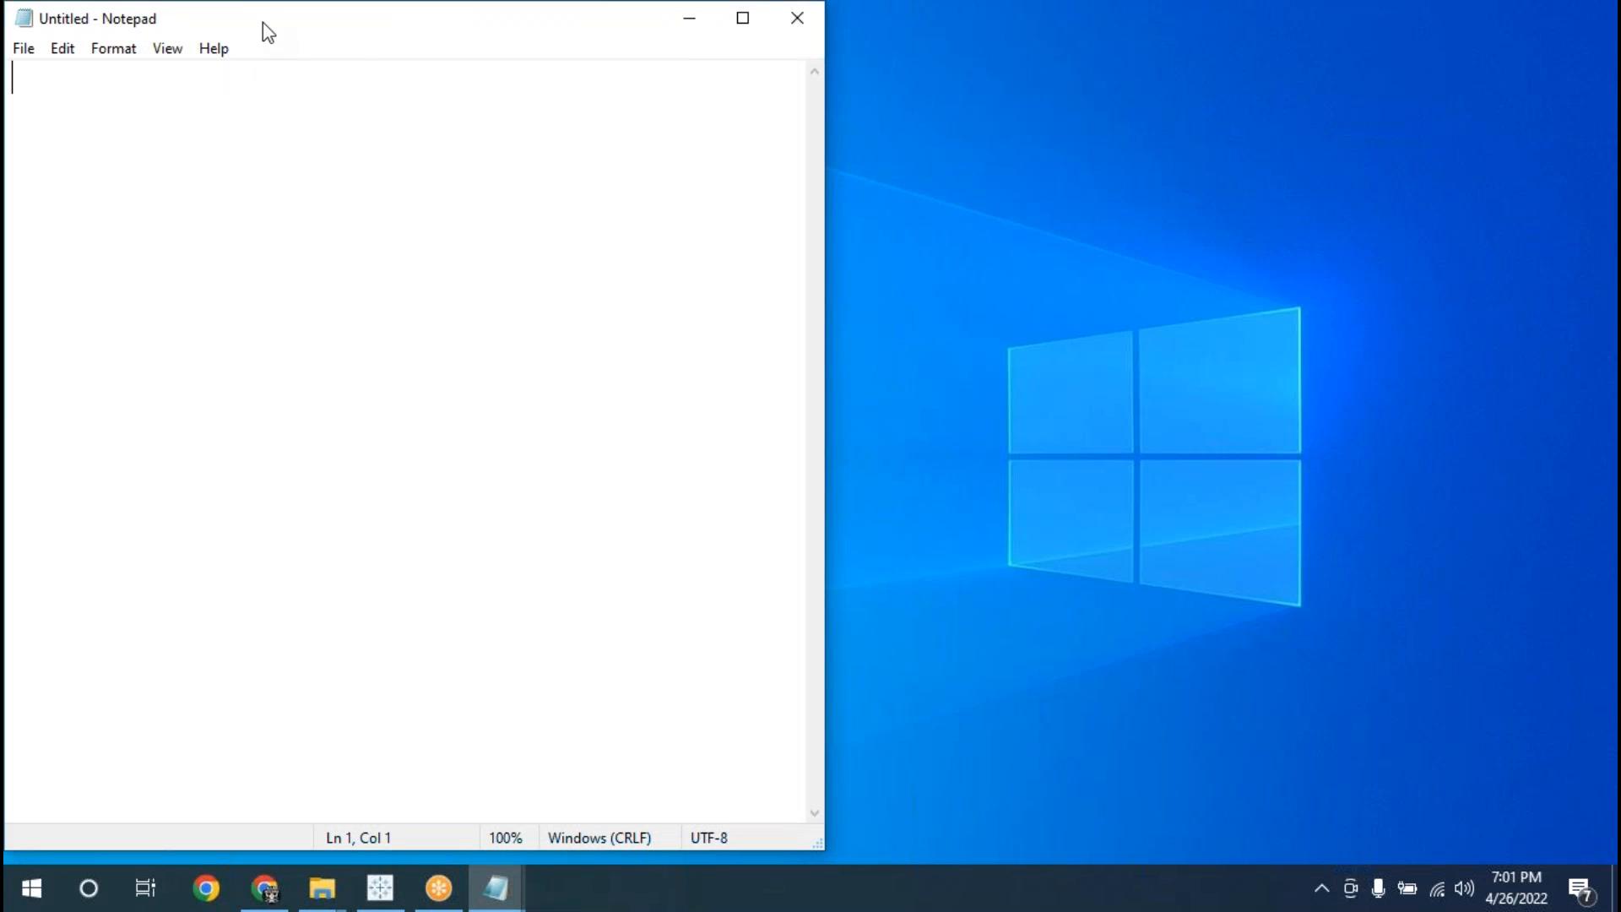
drag(262, 23, 637, 162)
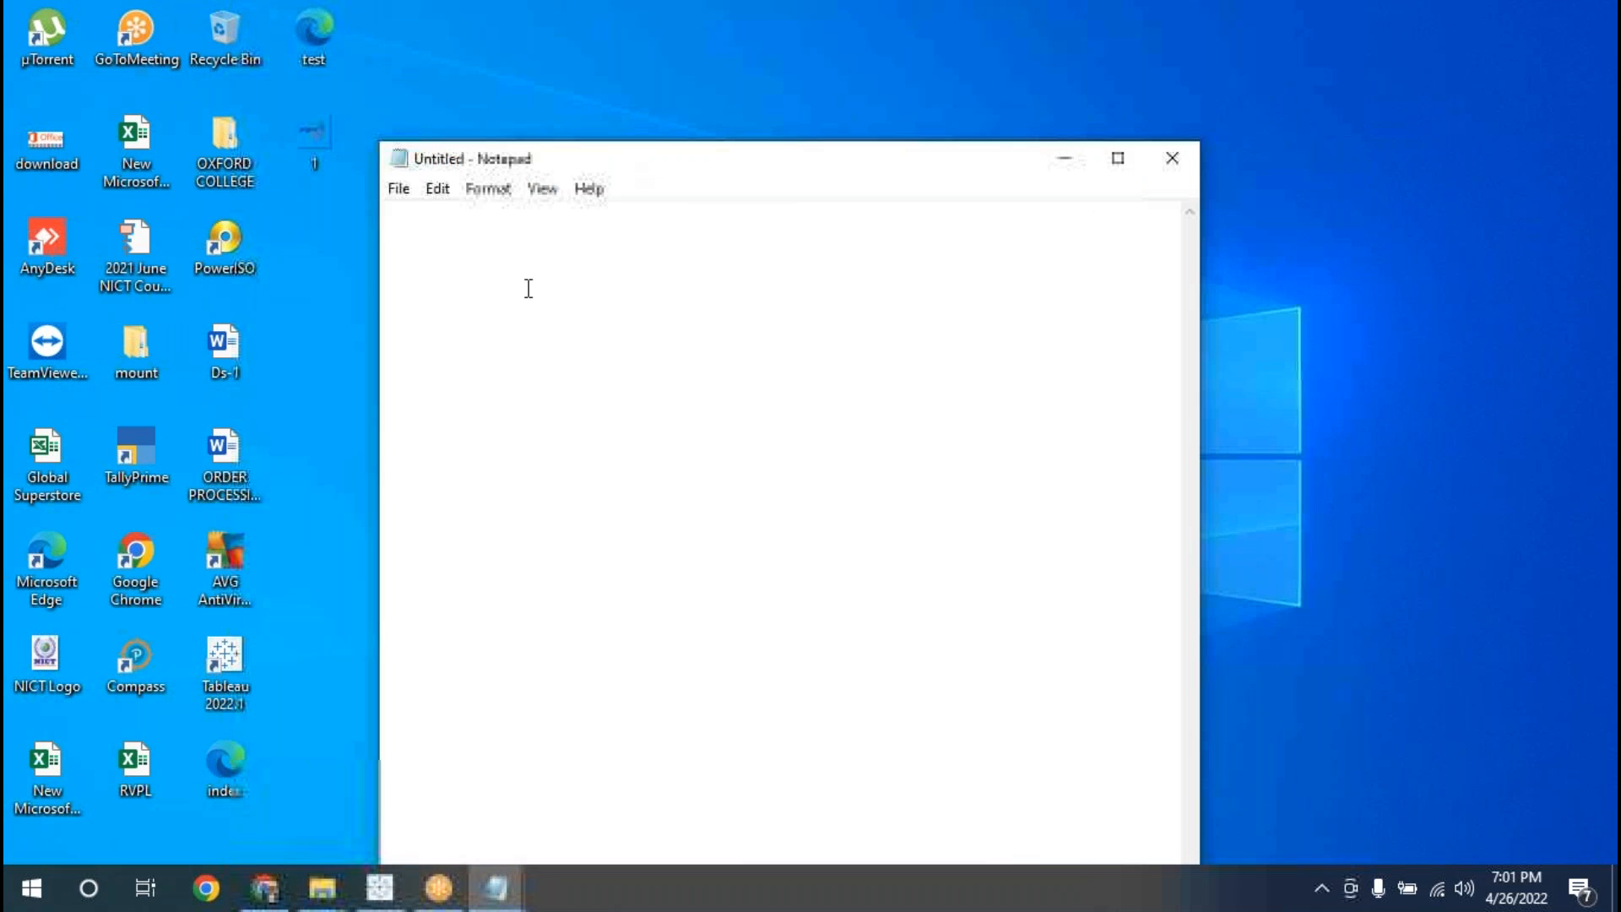
- Enter the header row "empid,empname,department,salary" as the first line of the blank note
text(empid,empname)
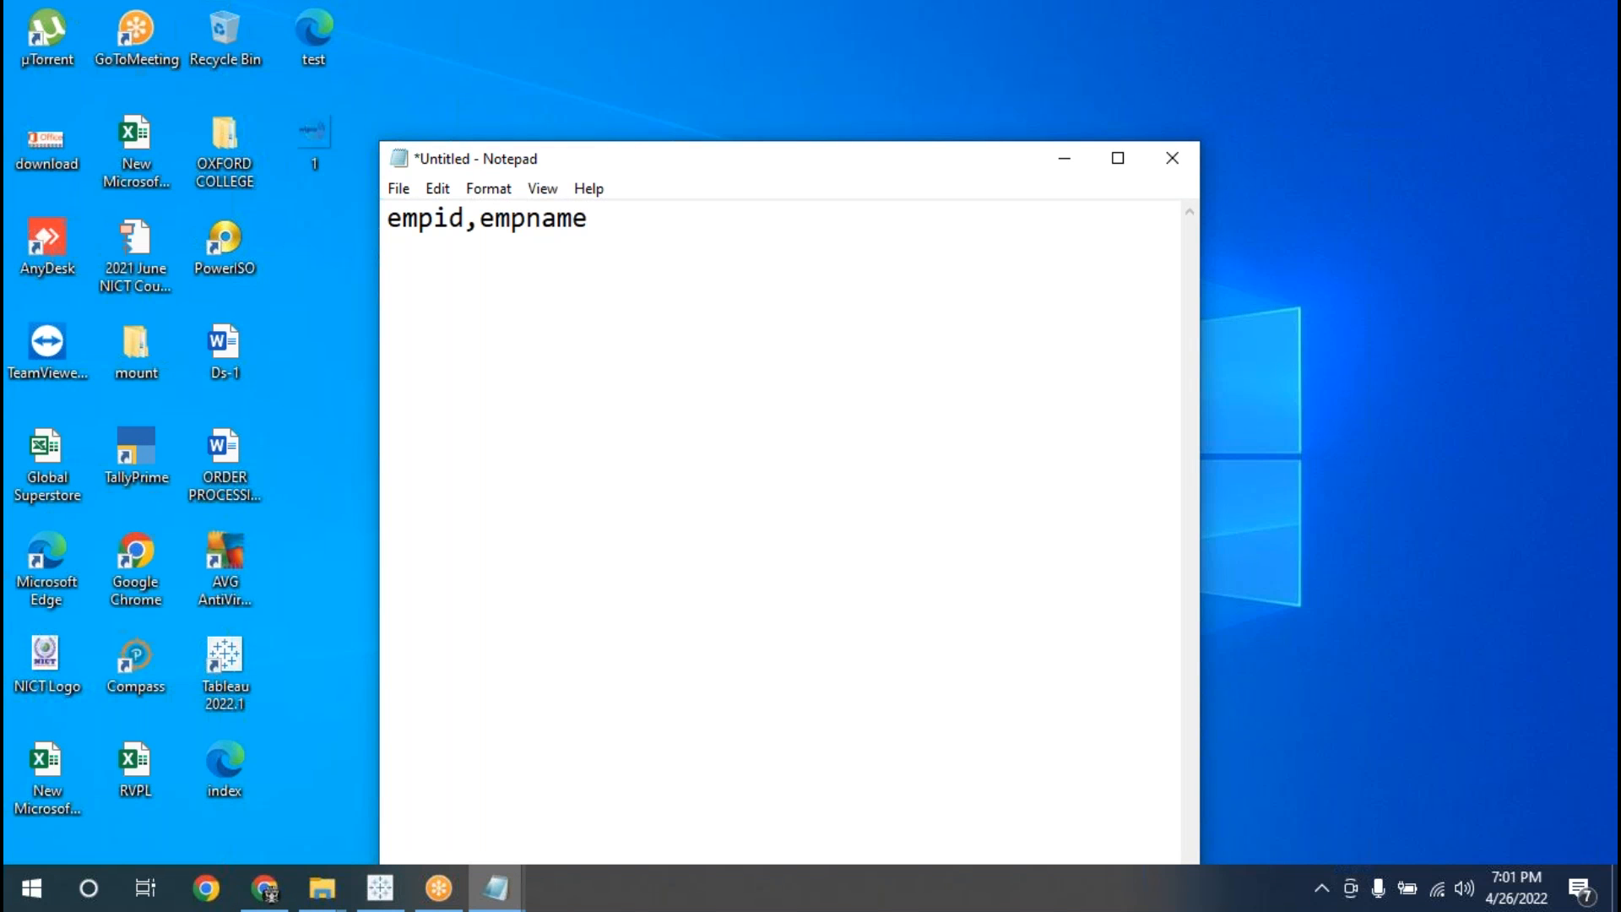
text(,)
text(desi)
key(BackSpace)
key(BackSpace)
key(BackSpace)
key(BackSpace)
text(department)
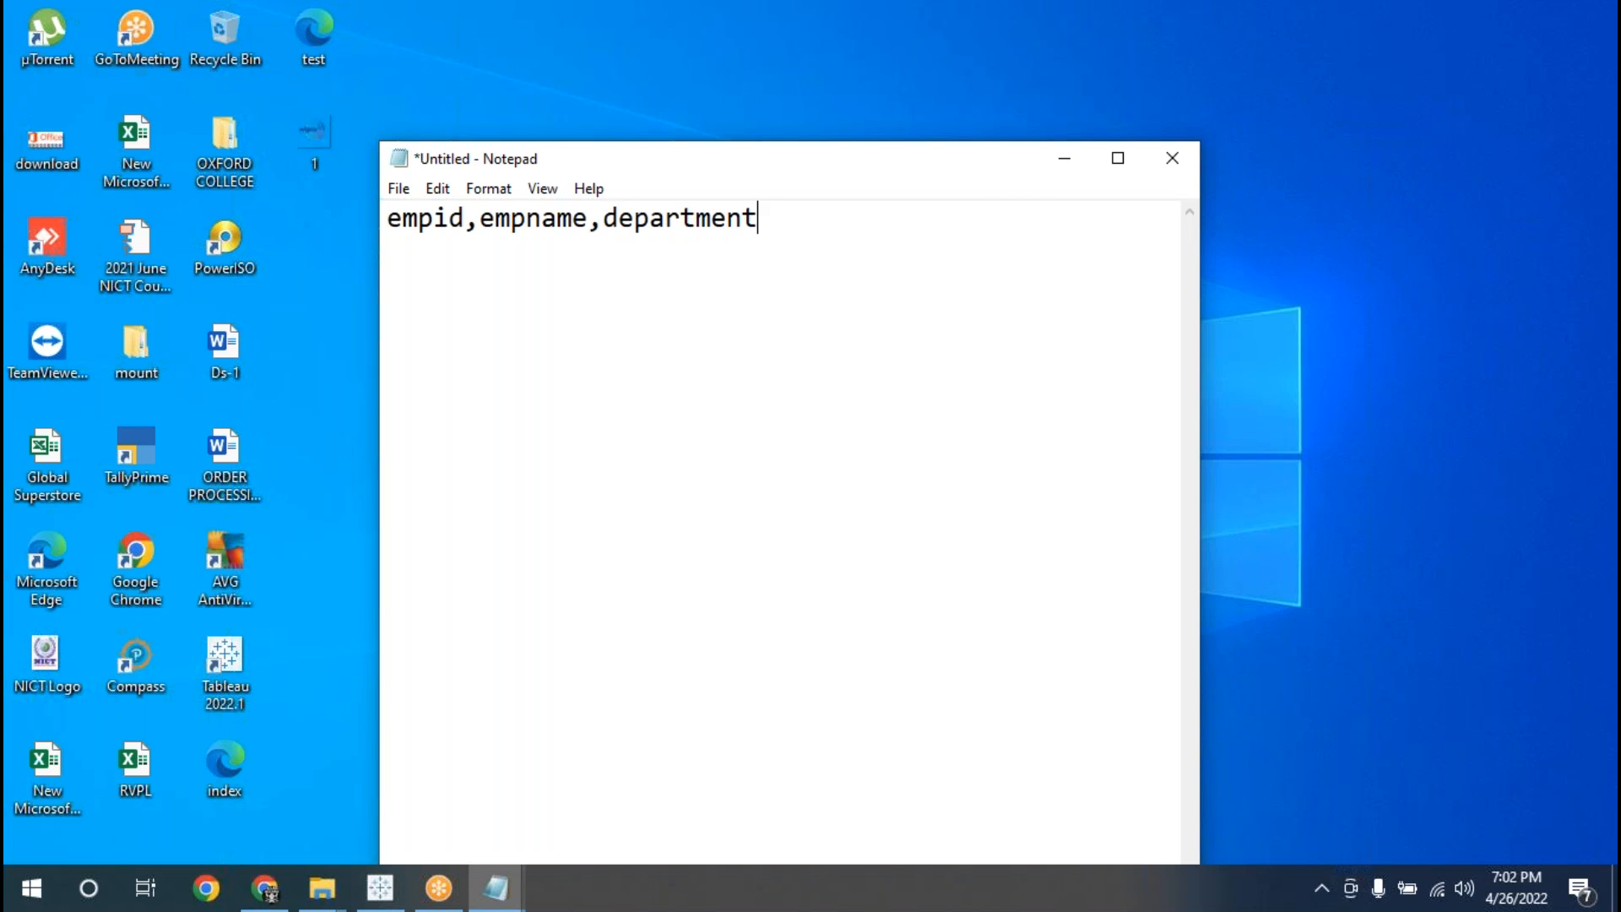
text(,salary)
key(Return)
- Add the employee record "100,'admin','admin',25000" below the header row
text(100)
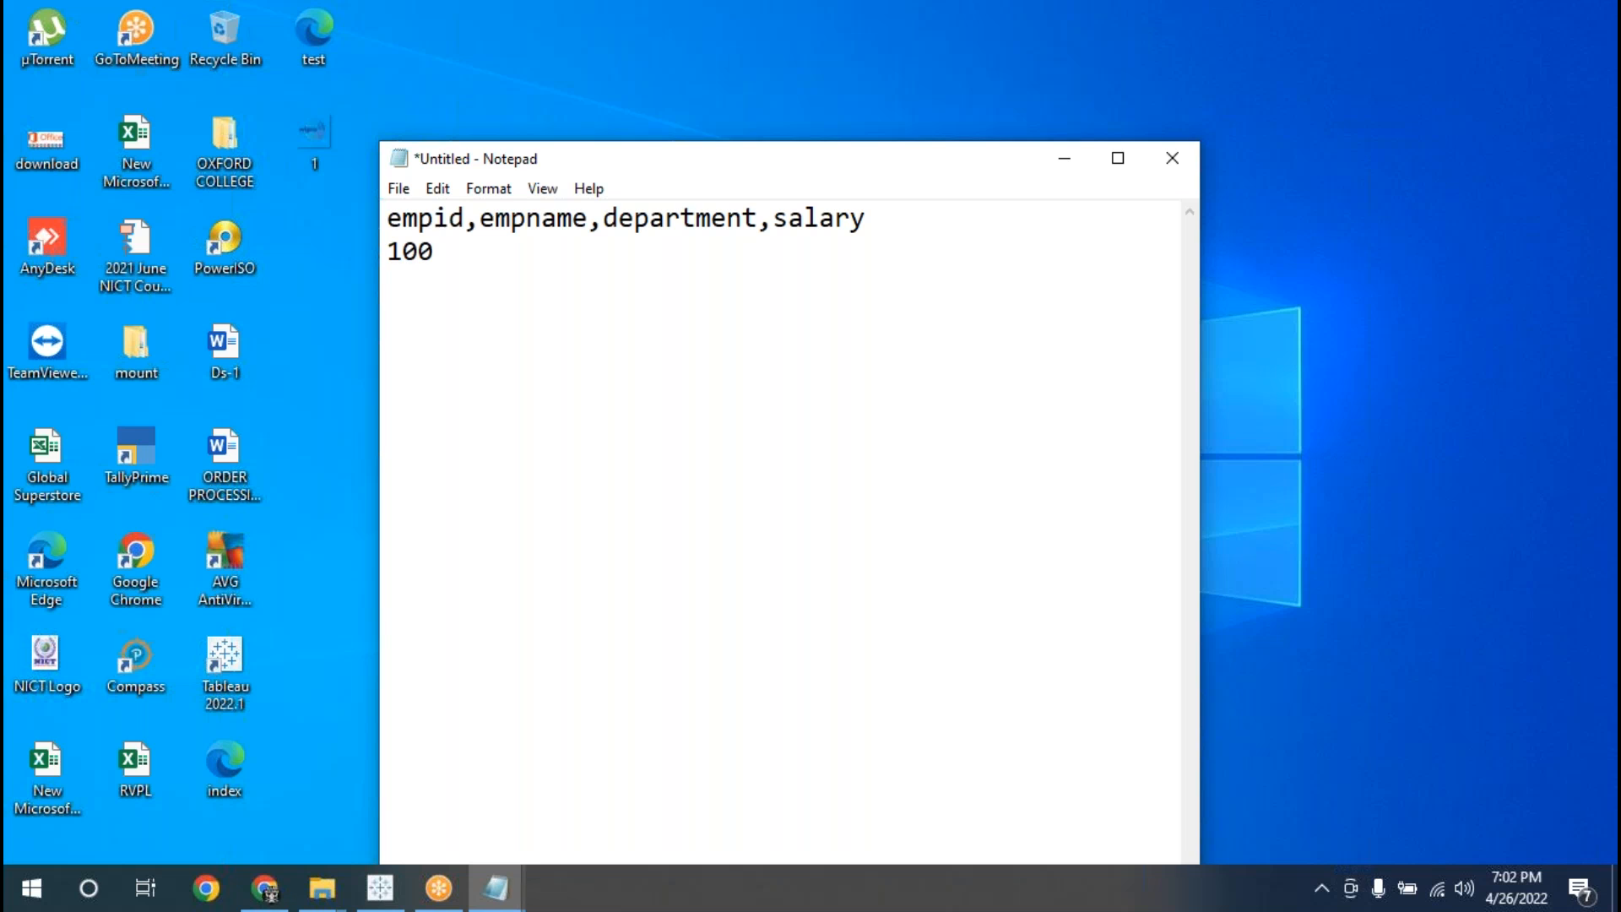
text(,'admin','admin)
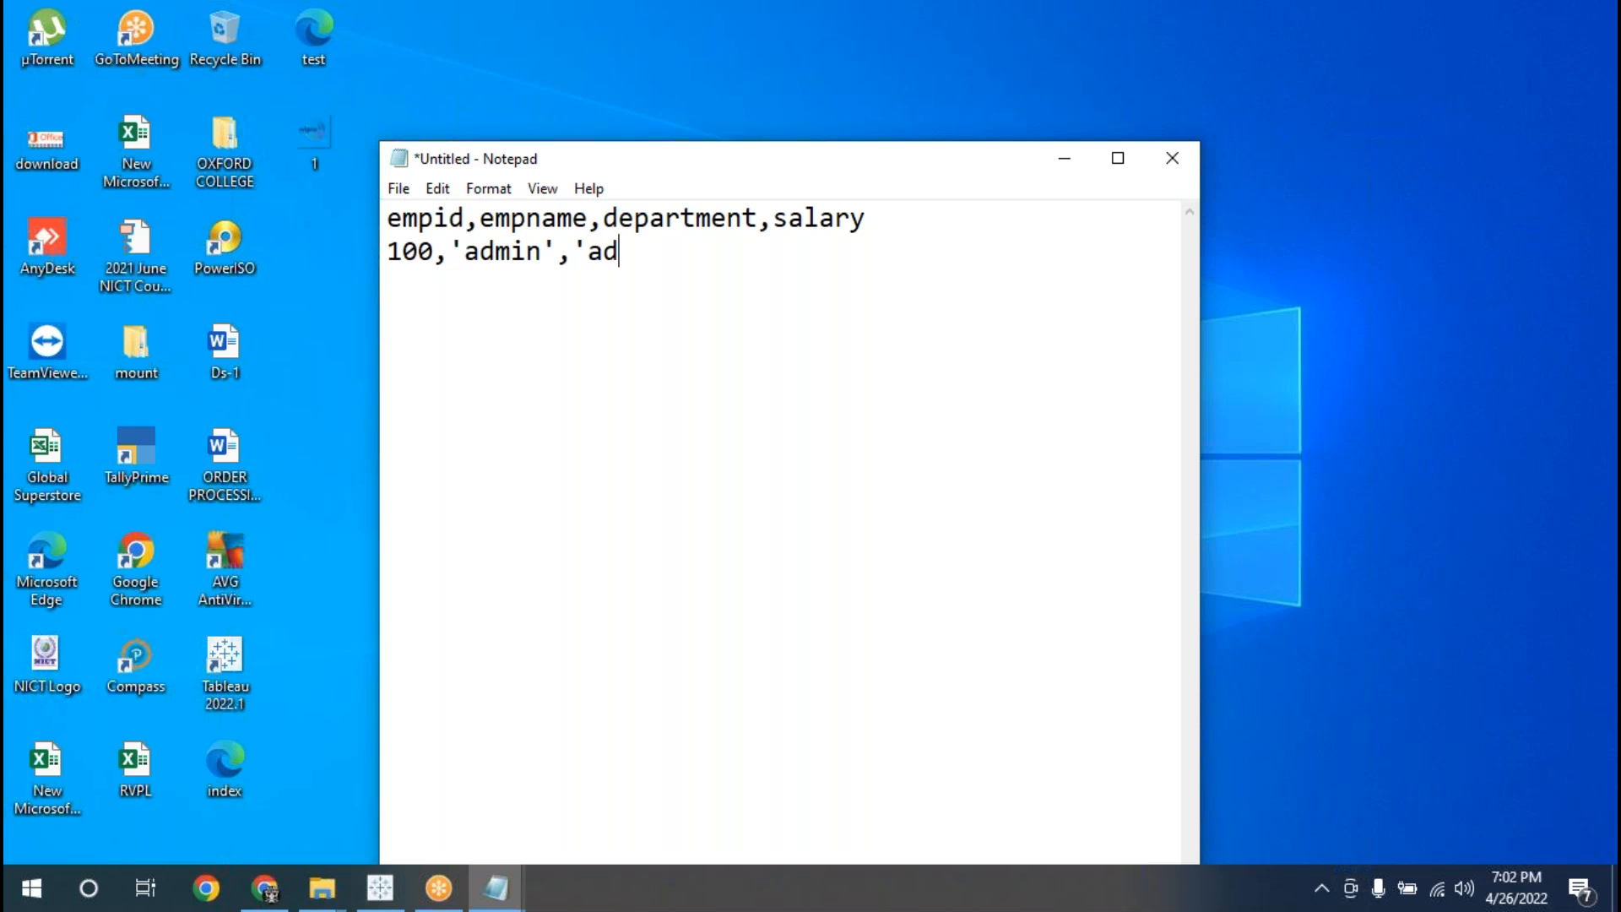
text(',25000)
key(Return)
- Add employee record 101 with a quoted employee name, department 'sales' and salary 38500
text(101,)
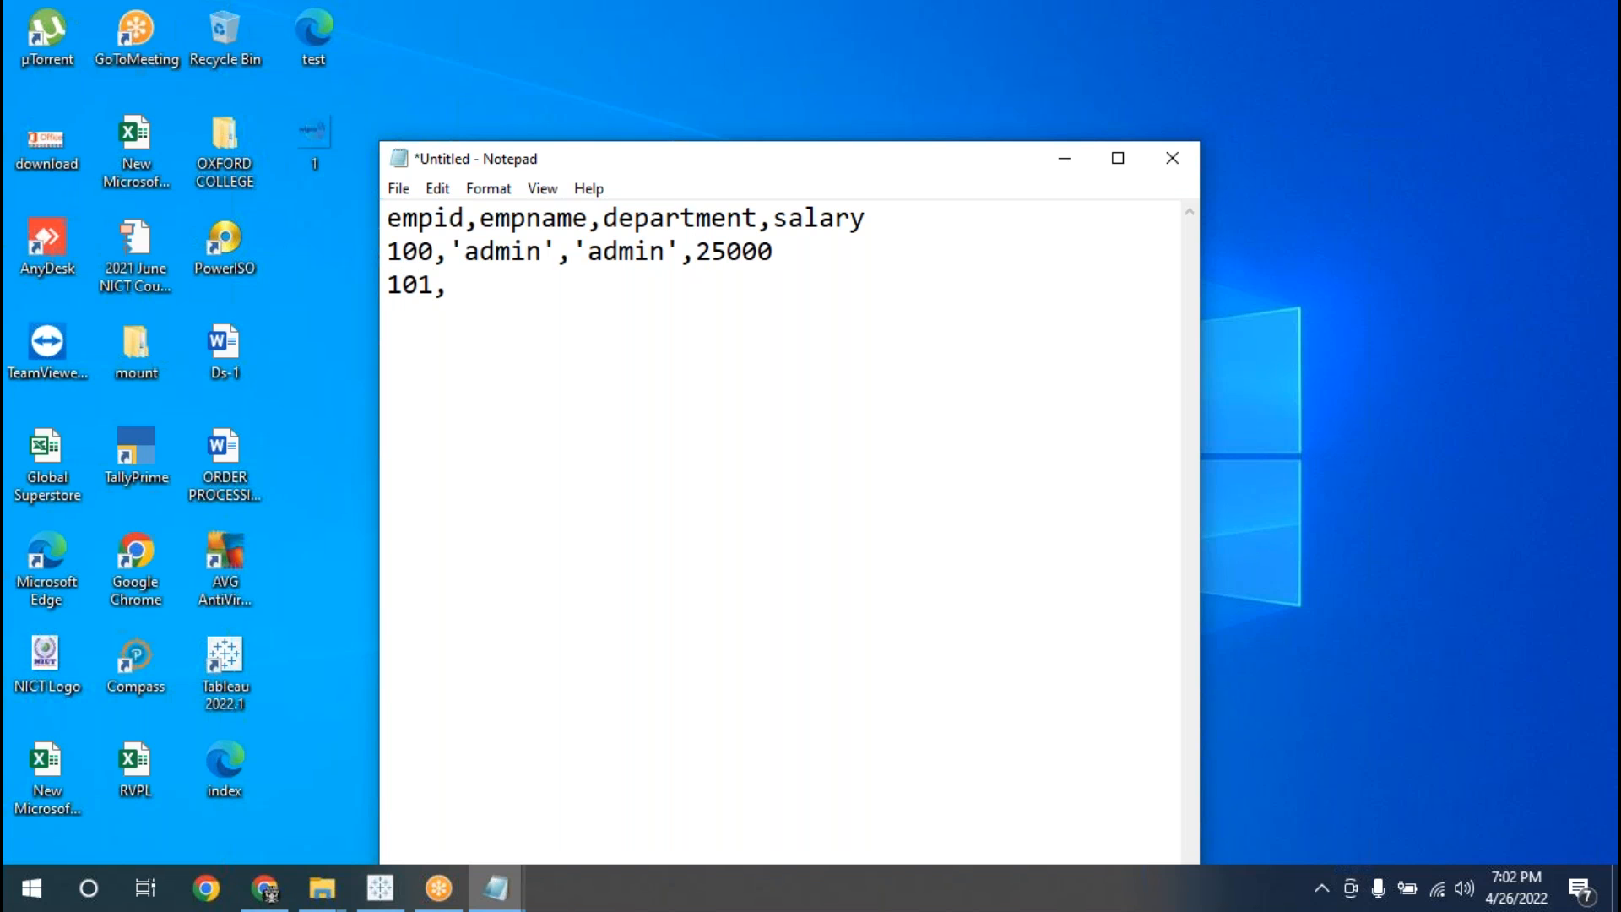
text('surabhi','sales')
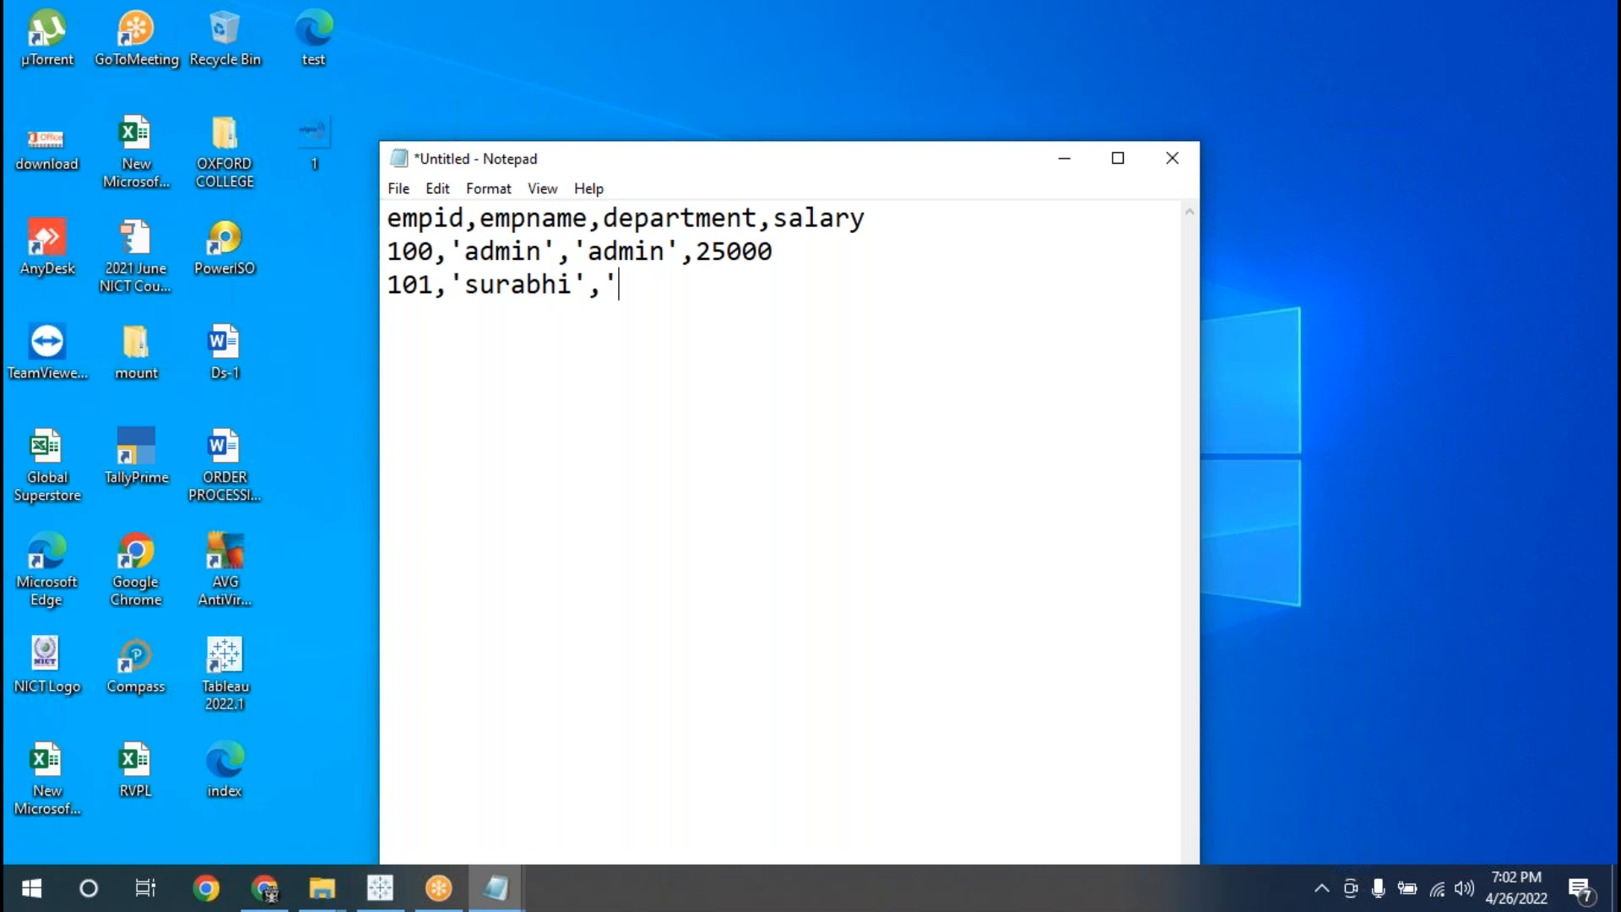
text(,38500)
key(Return)
- Add employee record 102 with the employee name in single quotes, department 'admin' and salary 14500
text(102,shreya)
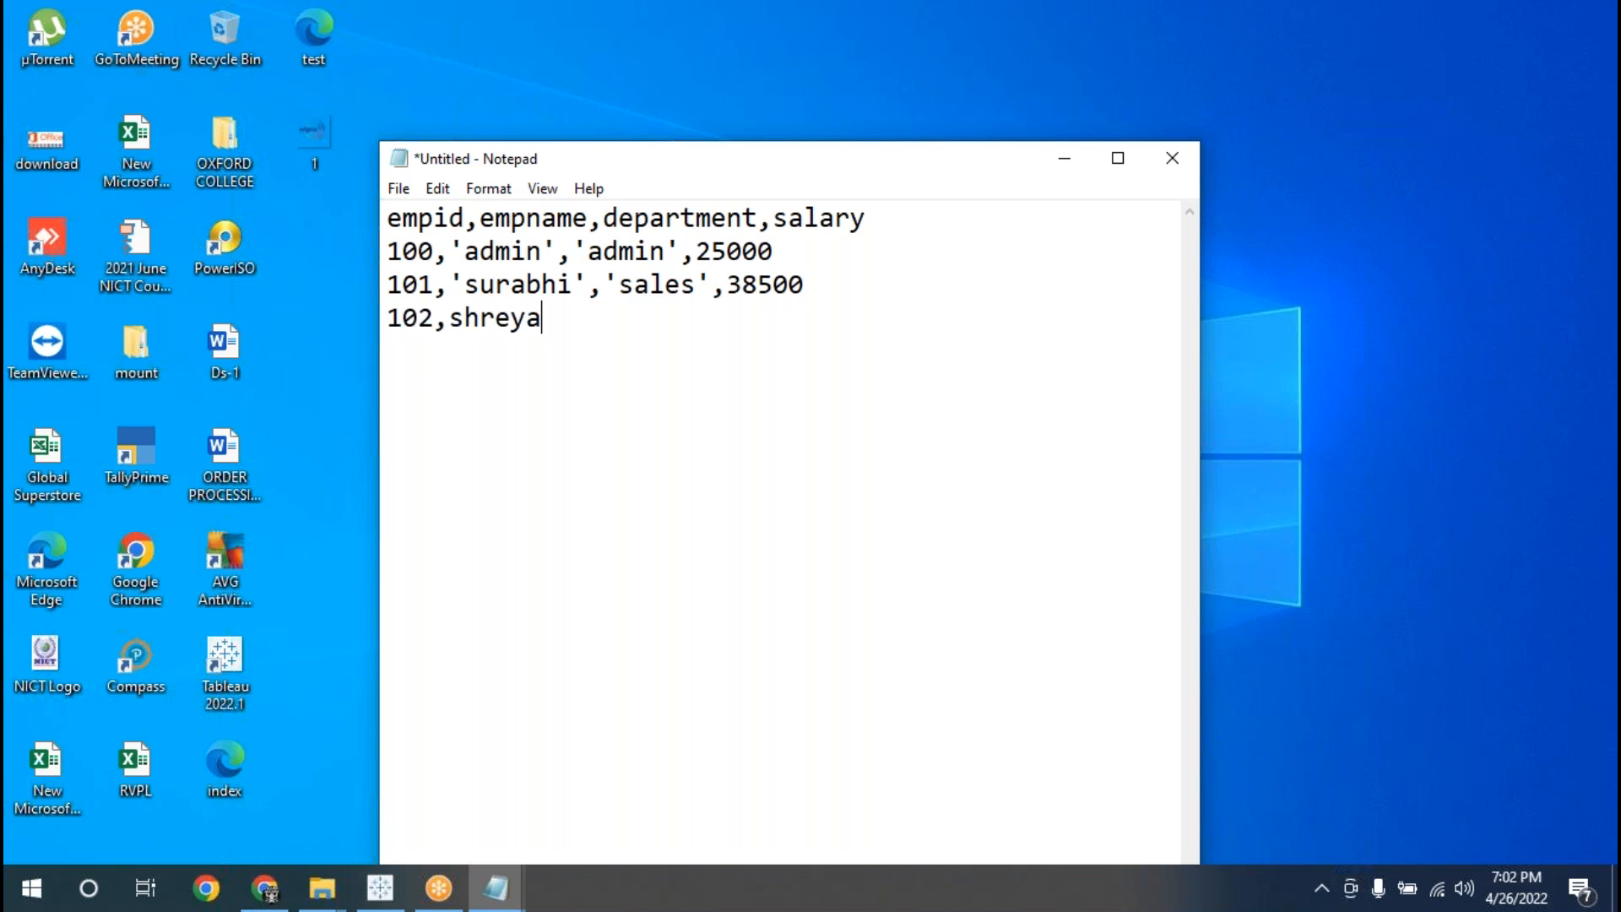
text(')
key(Left)
key(Left)
key(Left)
key(Left)
key(Left)
key(Left)
key(Left)
text(')
key(Right)
key(Right)
key(Right)
key(Right)
key(Right)
key(Right)
key(Right)
text(,'admn)
key(BackSpace)
text(in',)
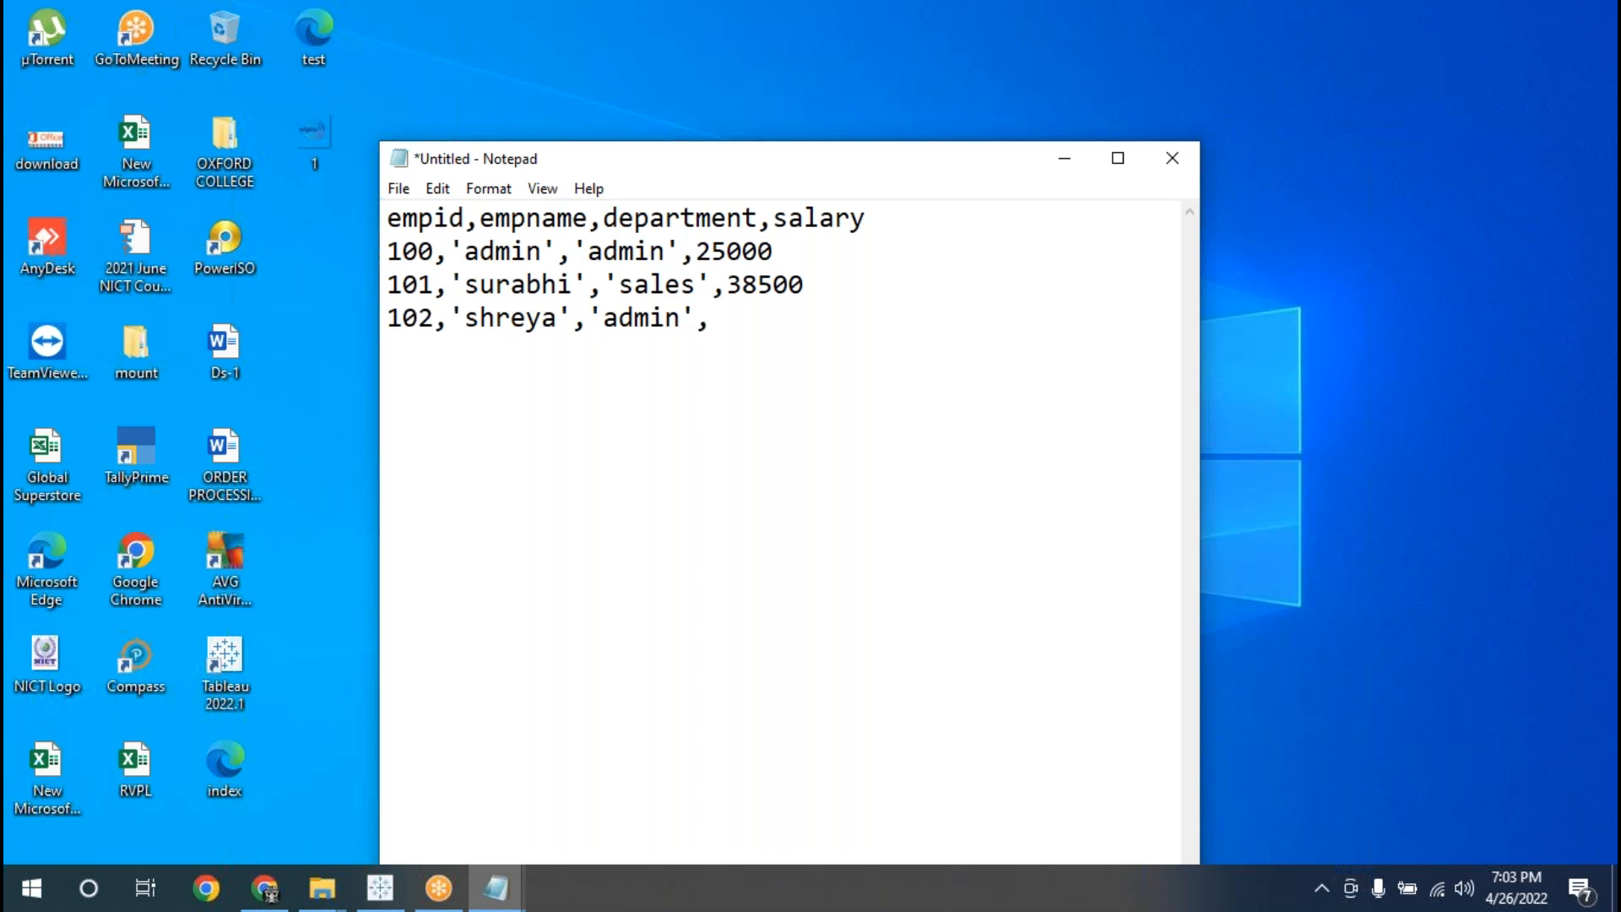
text(14500)
key(Return)
- Add employee record 103 with the employee name in single quotes, department 'sales' and salary 18500
text(103,sanjana')
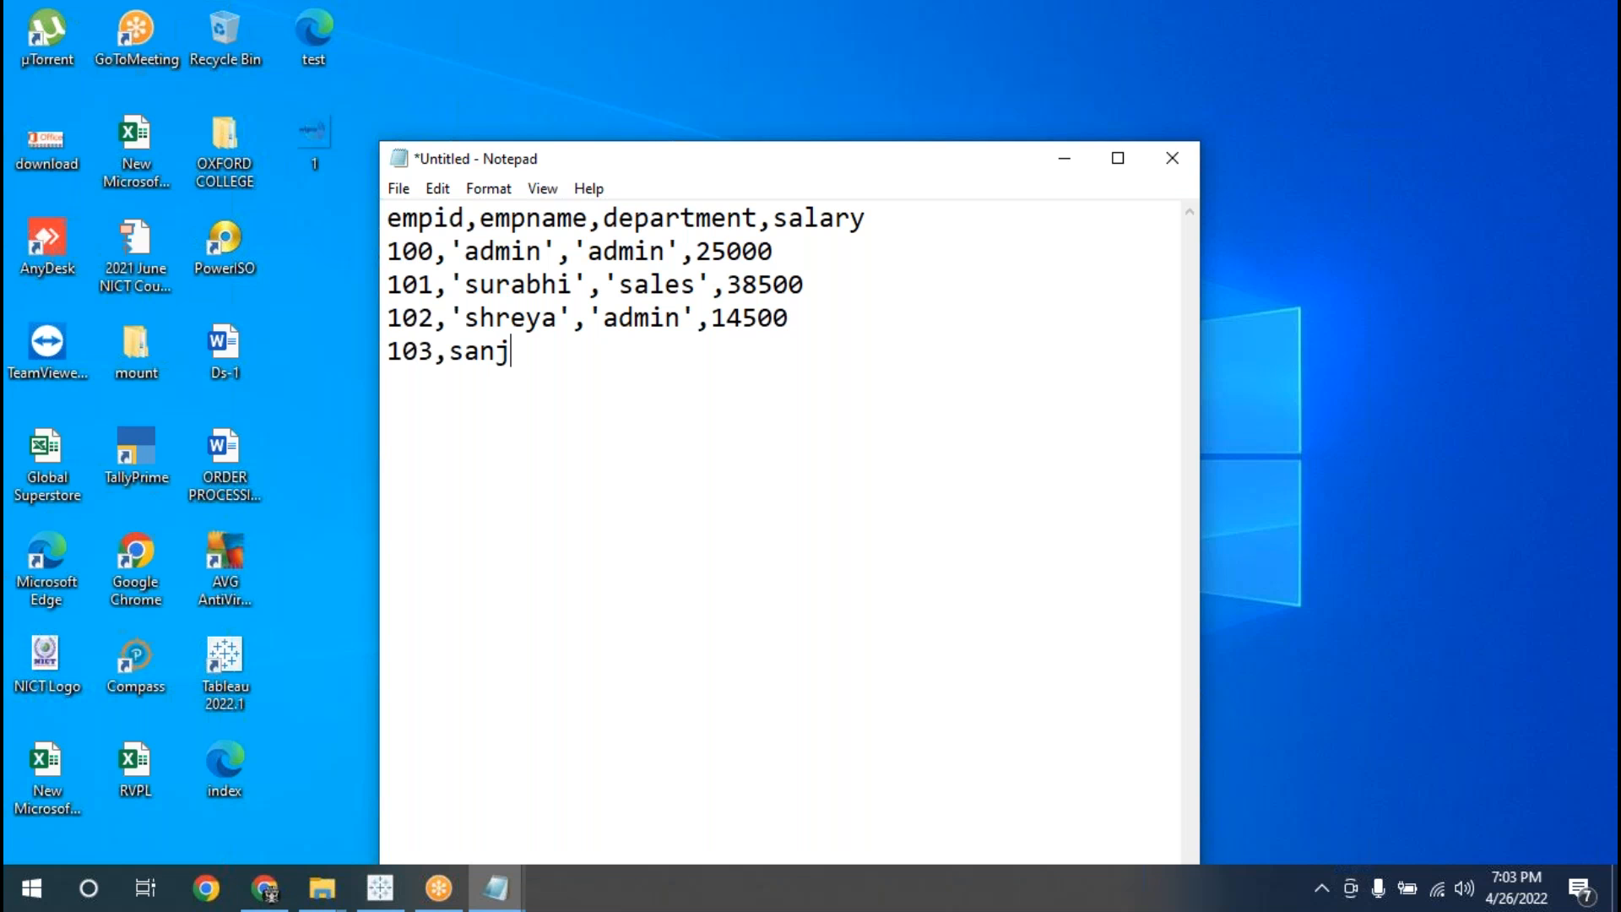
key(Left)
key(Left)
key(Left)
key(Left)
key(Left)
key(Left)
key(Left)
key(Left)
text(')
key(Right)
key(Right)
key(Right)
key(Right)
key(Right)
key(Right)
key(Right)
key(Right)
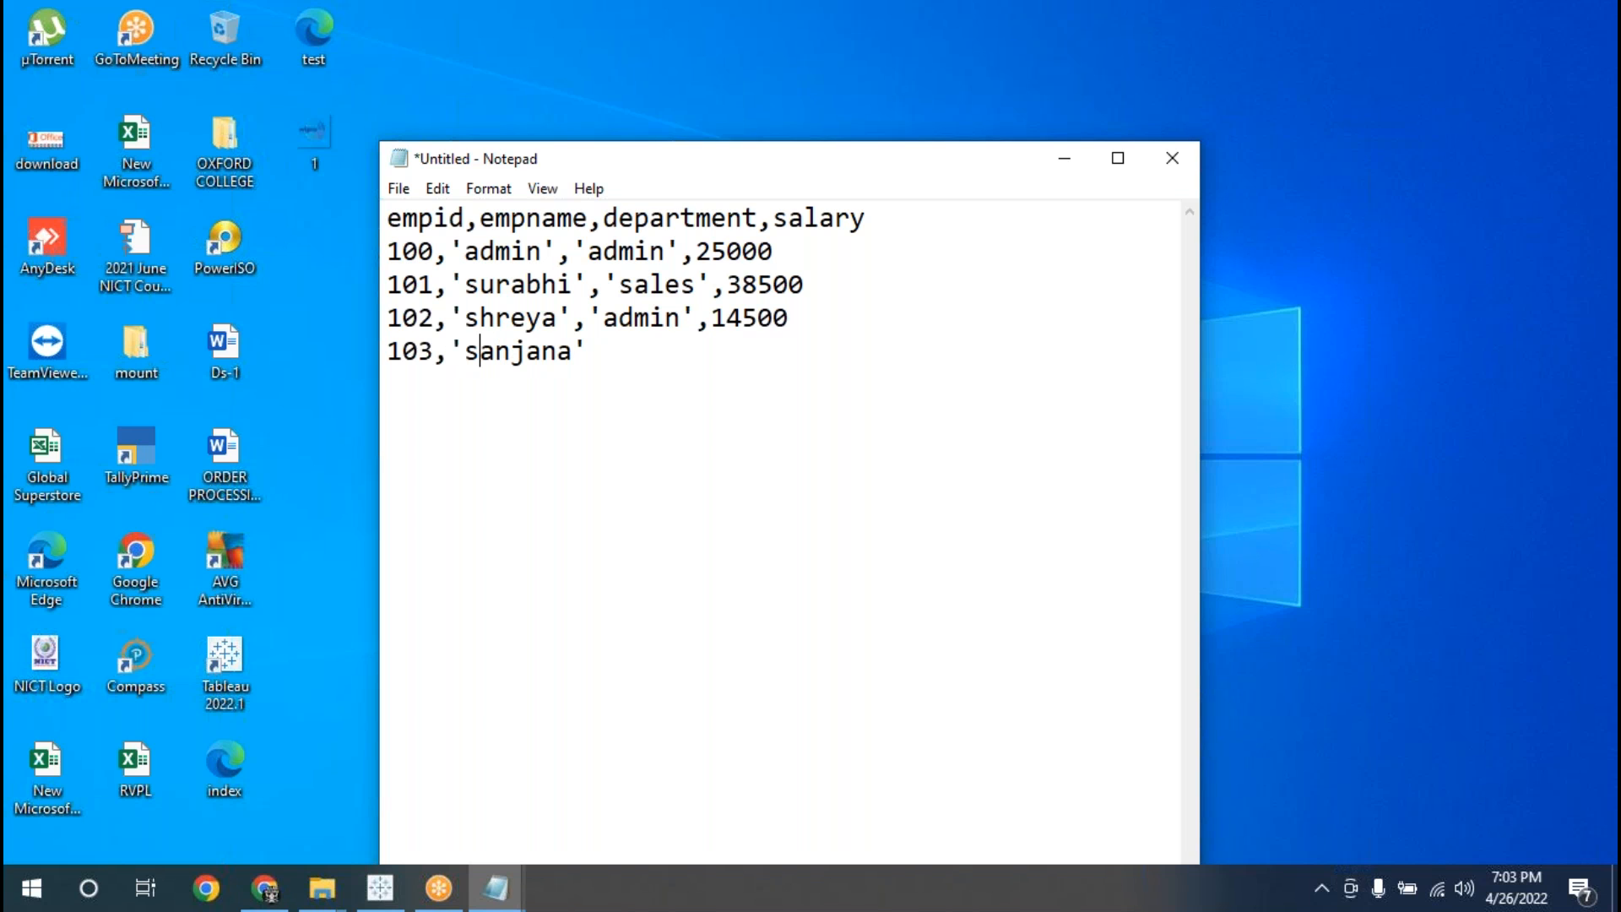
text(,'sales',18500)
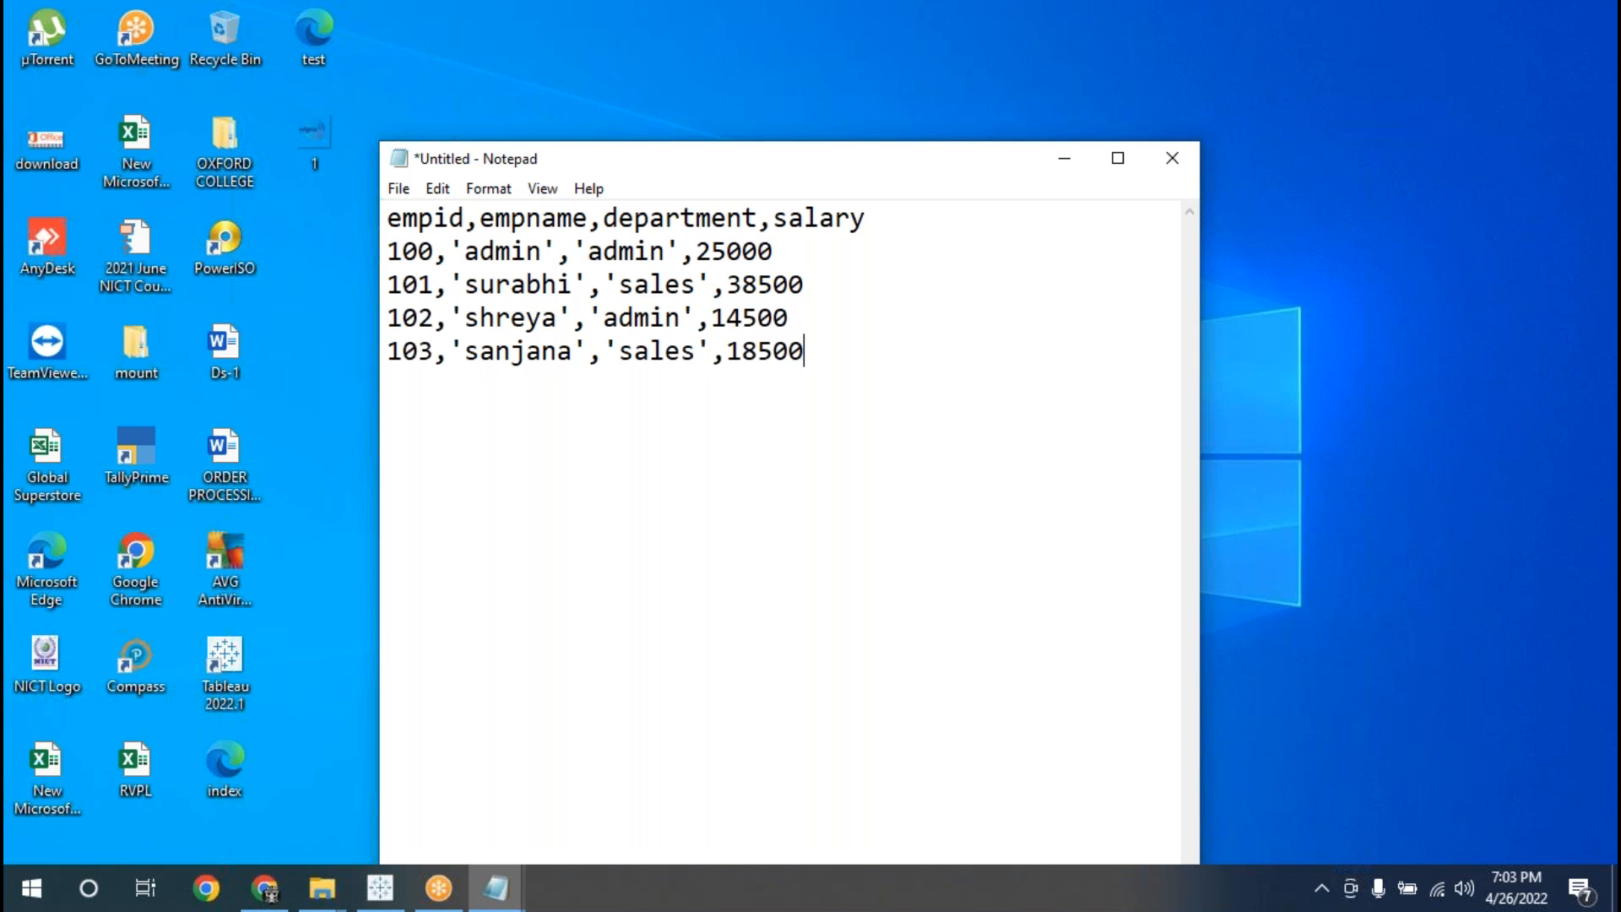
- Add employee record 104 on a new line with a quoted employee name, department 'exe' and salary 24500
key(Return)
text(104,'k)
text(irthi','exe',24500)
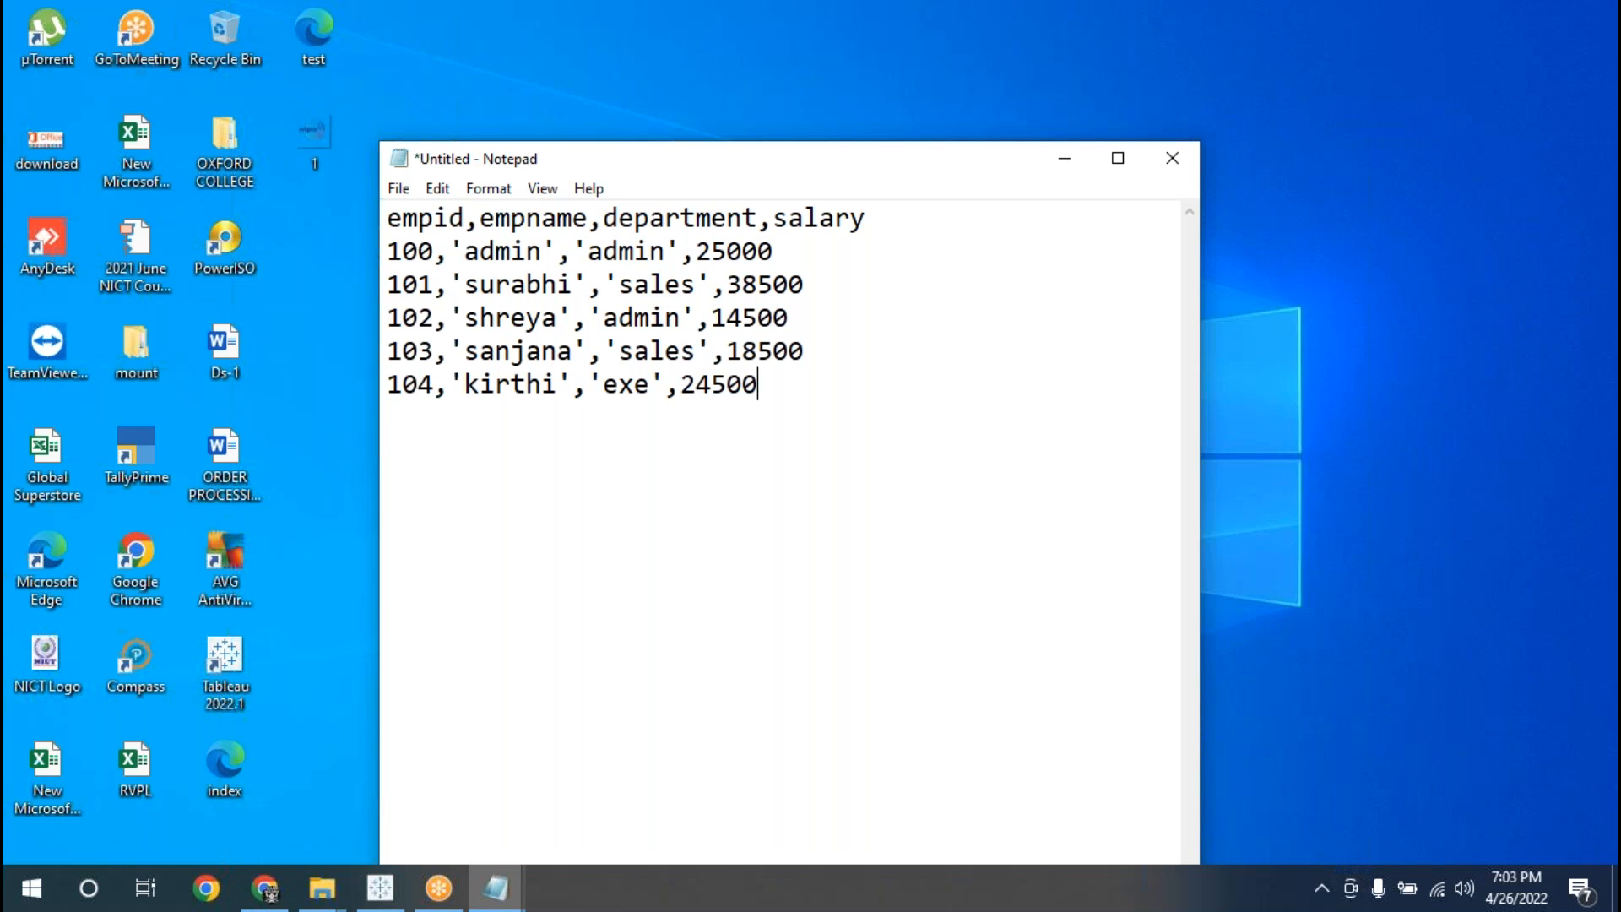
- Save the note as the text document DataSource1 in the Tableau Session folder on the desktop
key(ctrl+s)
text(Da)
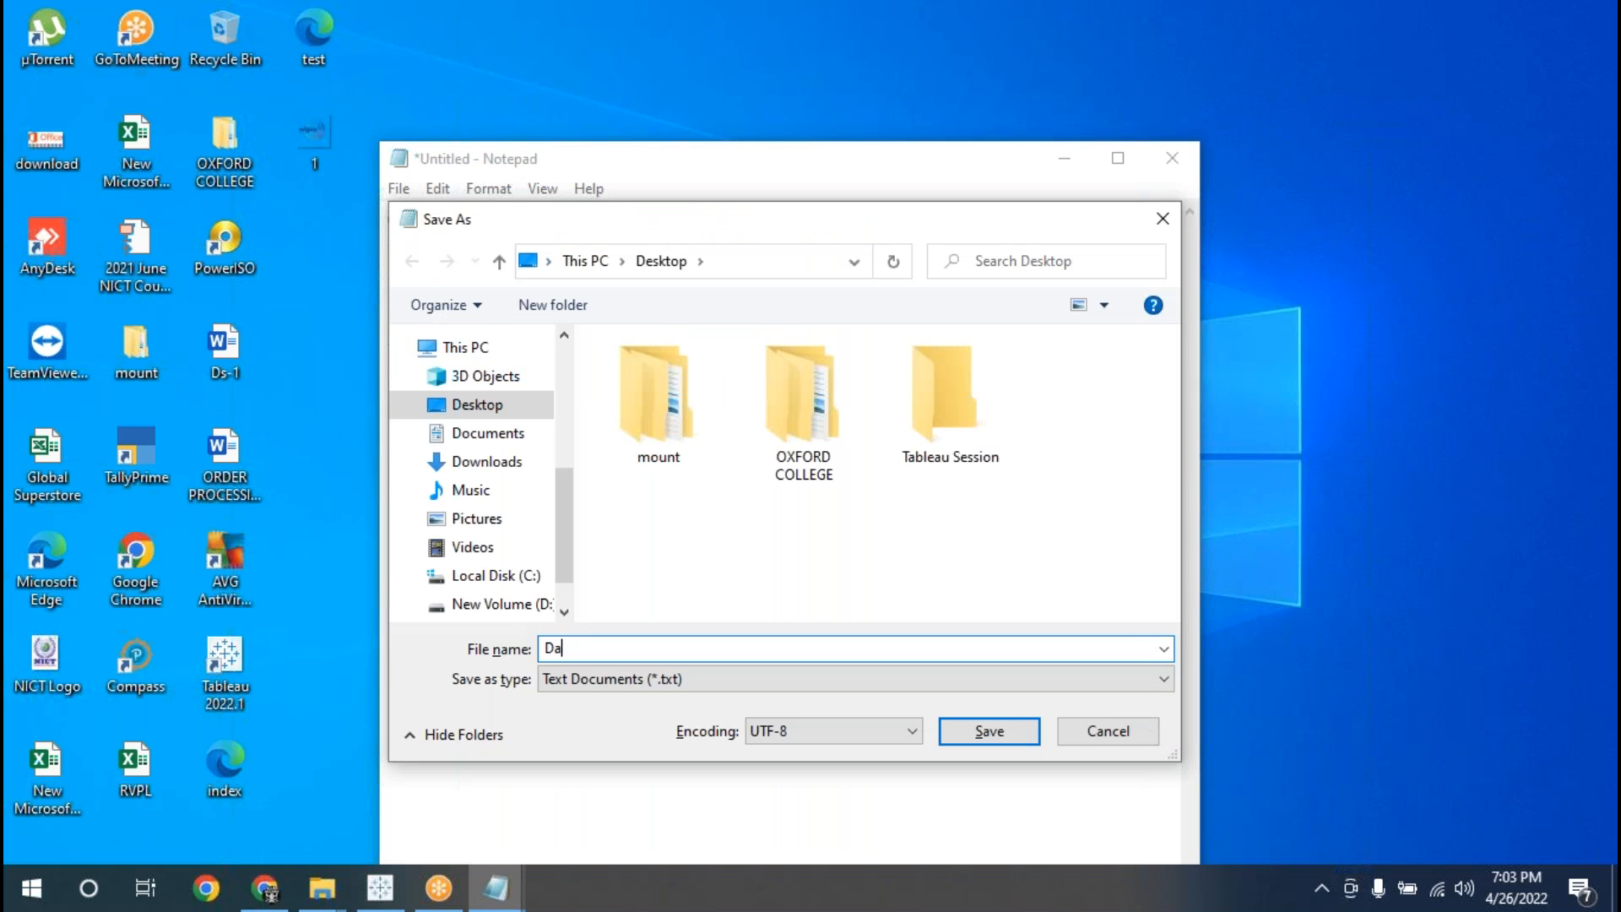
text(taSource1)
double_click(959, 422)
click(984, 733)
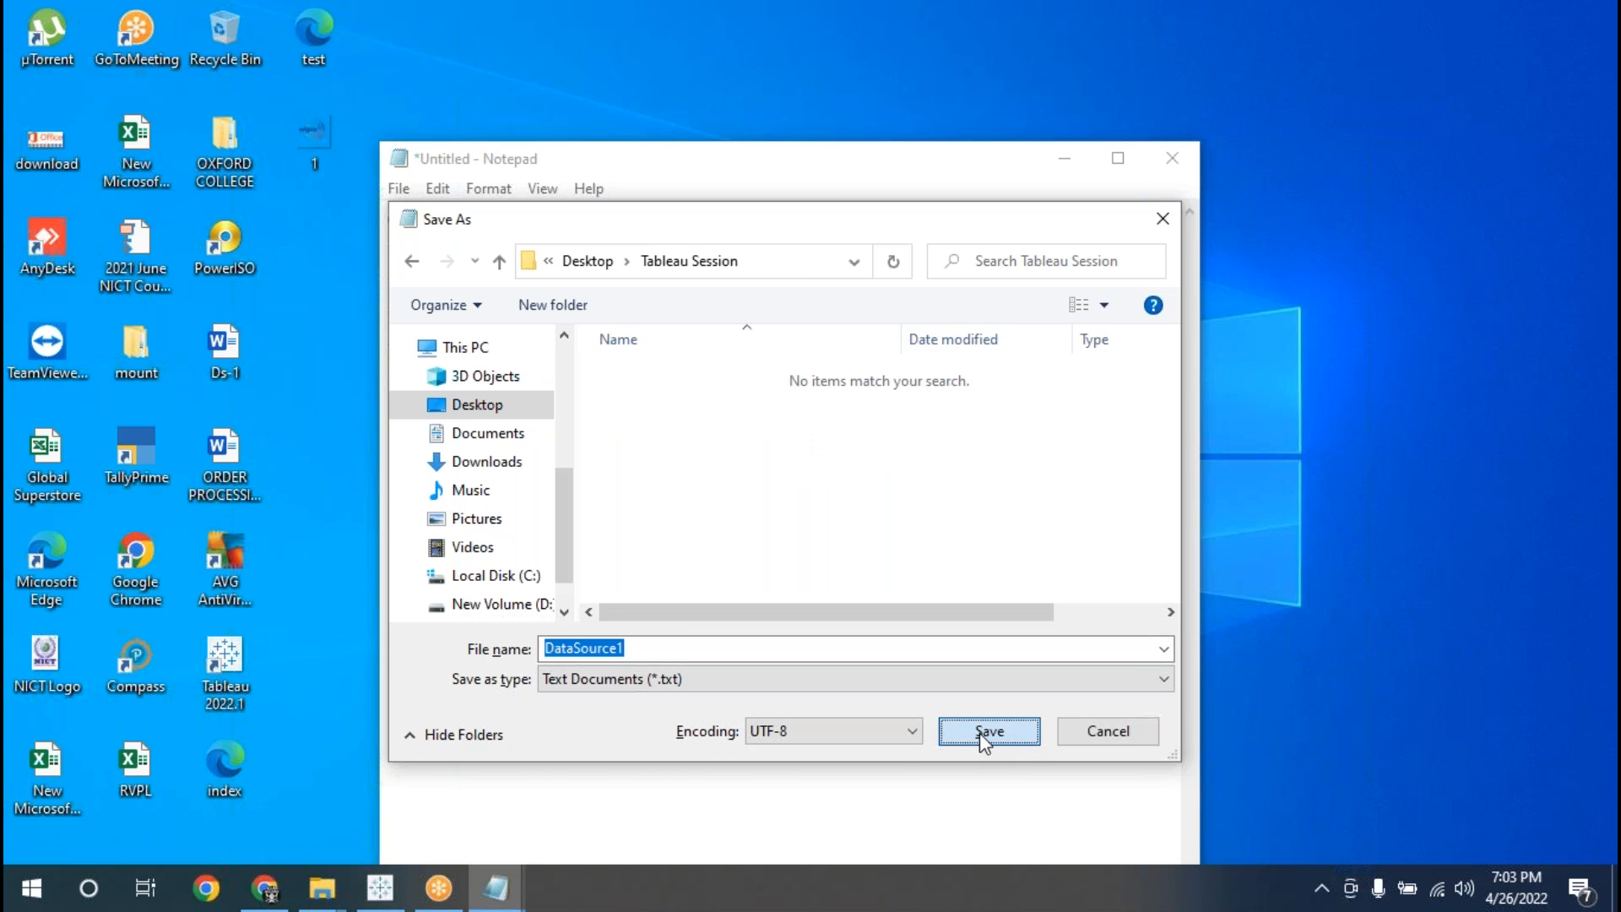
- Close the DataSource1 note and open the Tableau Session folder from the desktop to check the saved file
drag(926, 158, 676, 157)
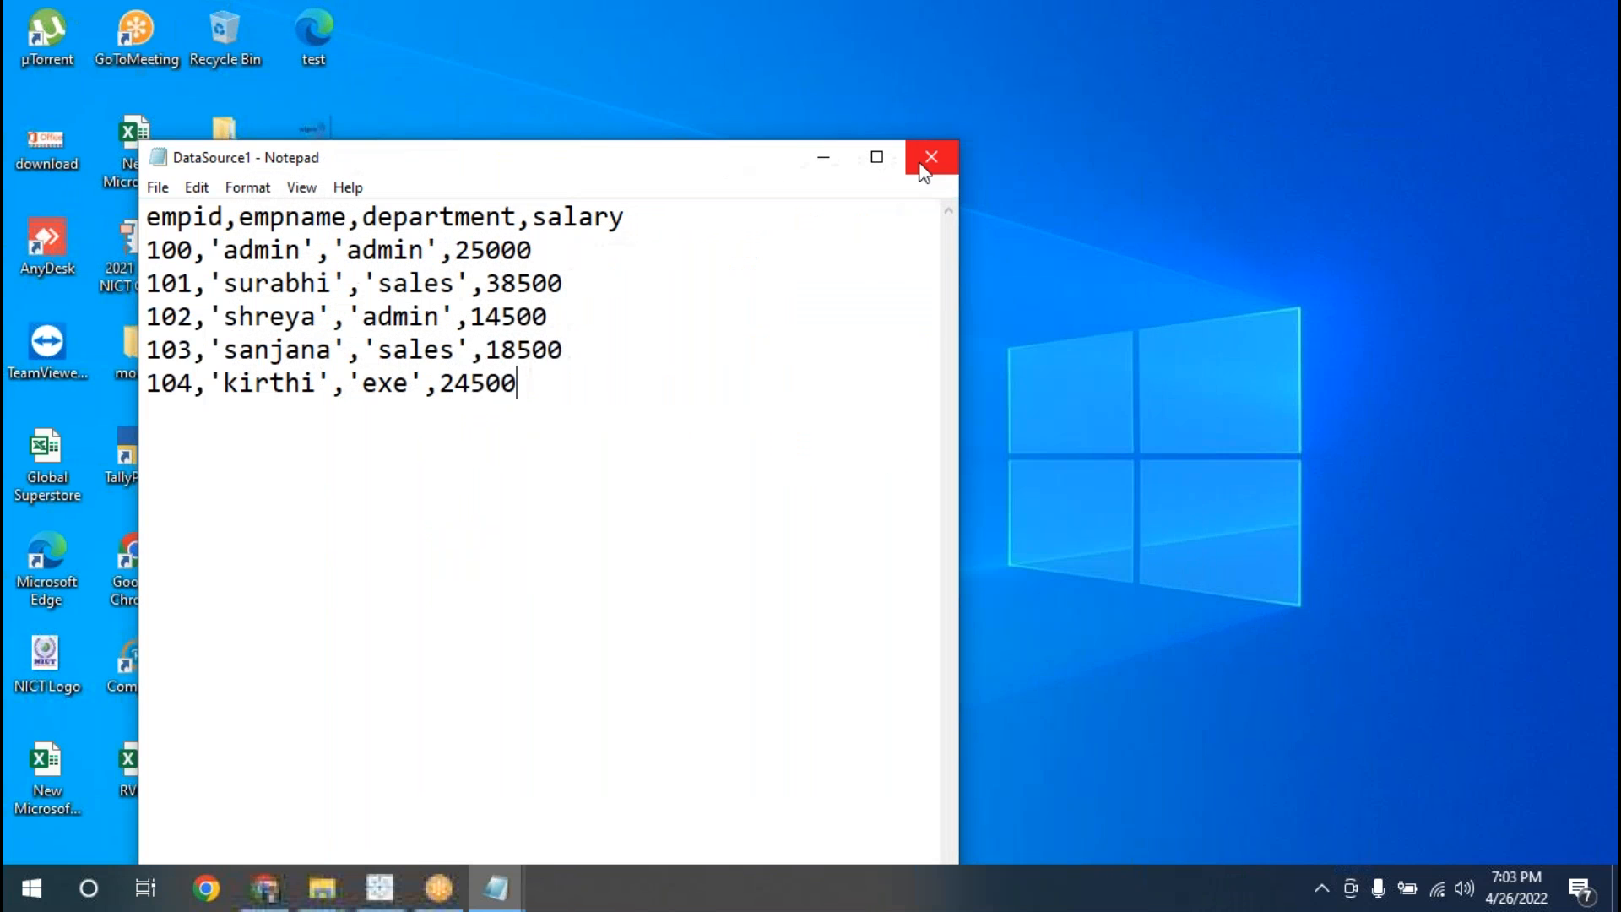
click(928, 156)
double_click(490, 245)
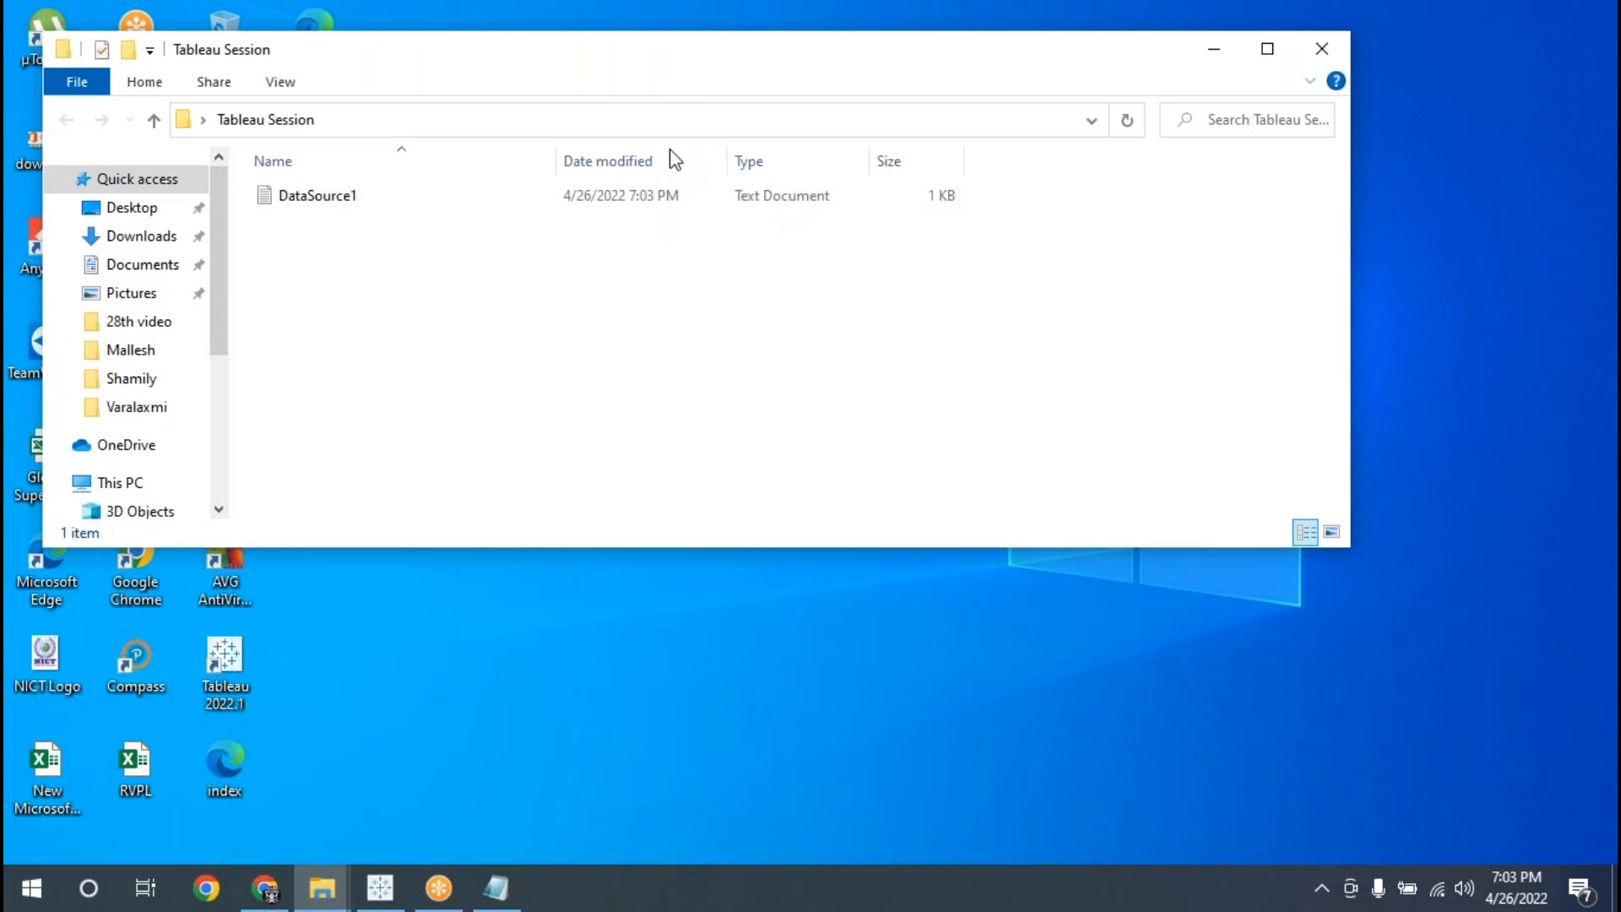
drag(527, 69, 658, 89)
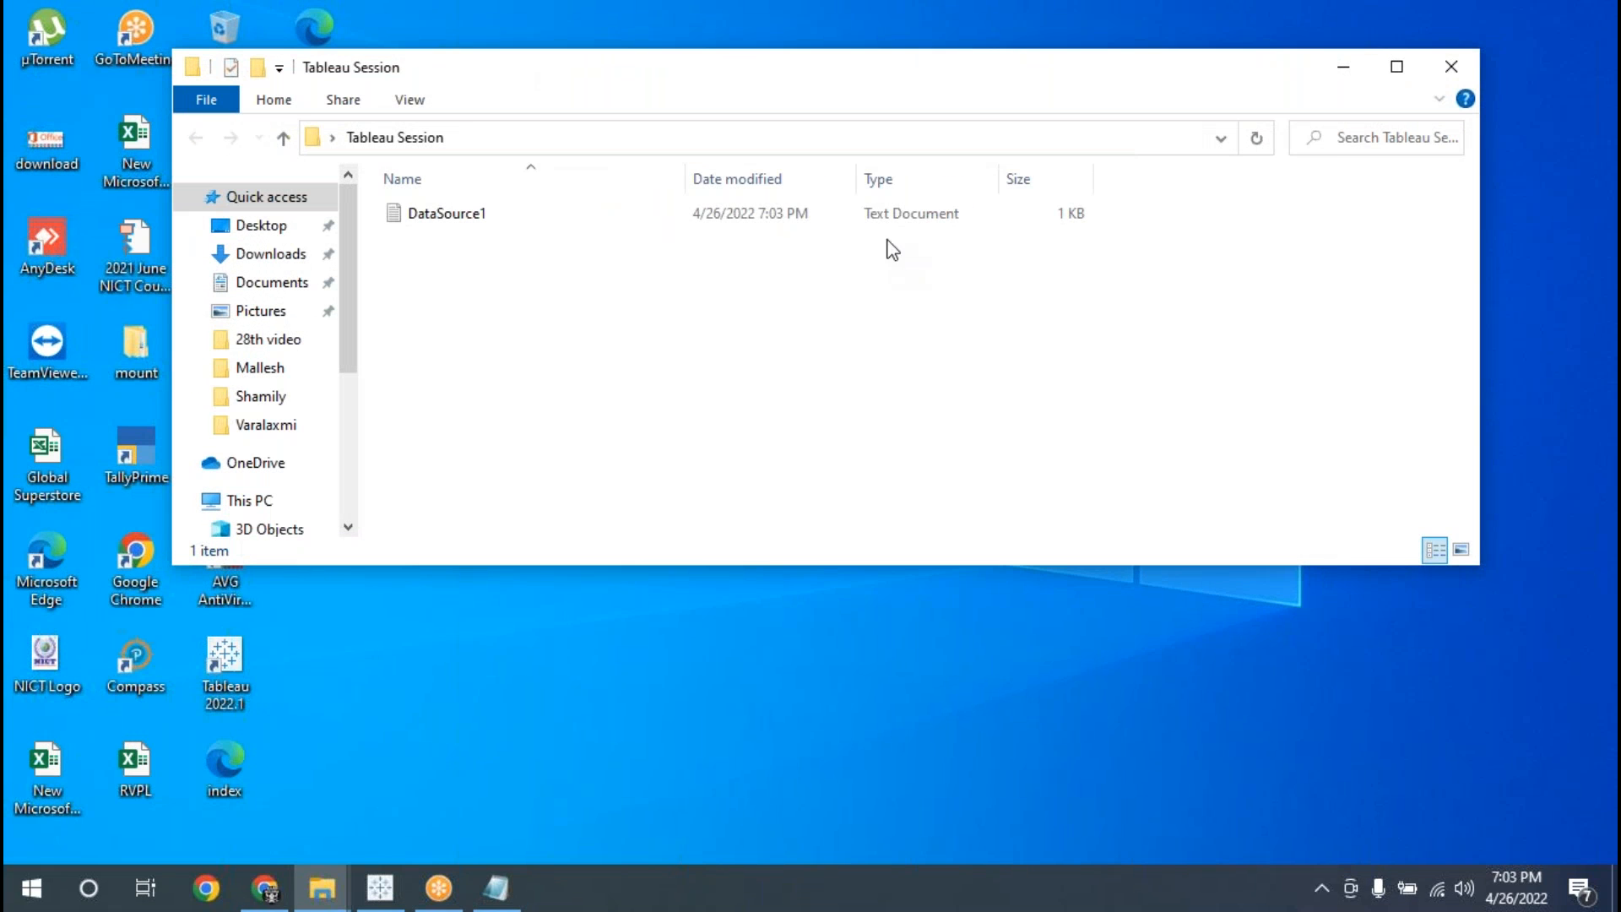
- Switch to Tableau and connect to the text file DataSource1 in the desktop's Tableau Session folder
click(380, 889)
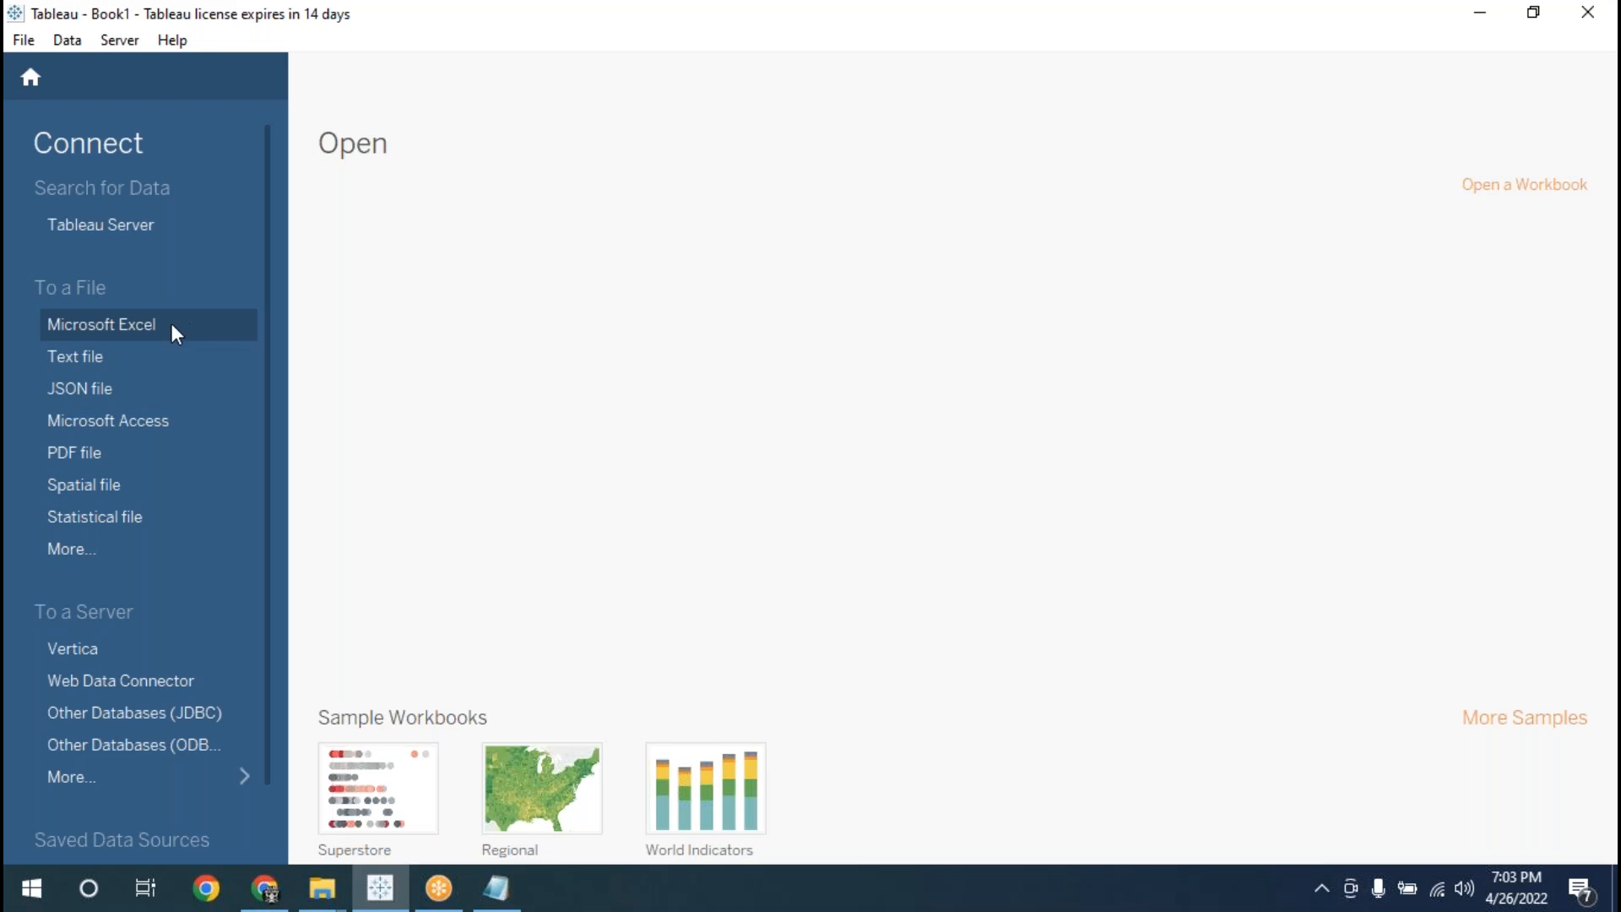
click(93, 363)
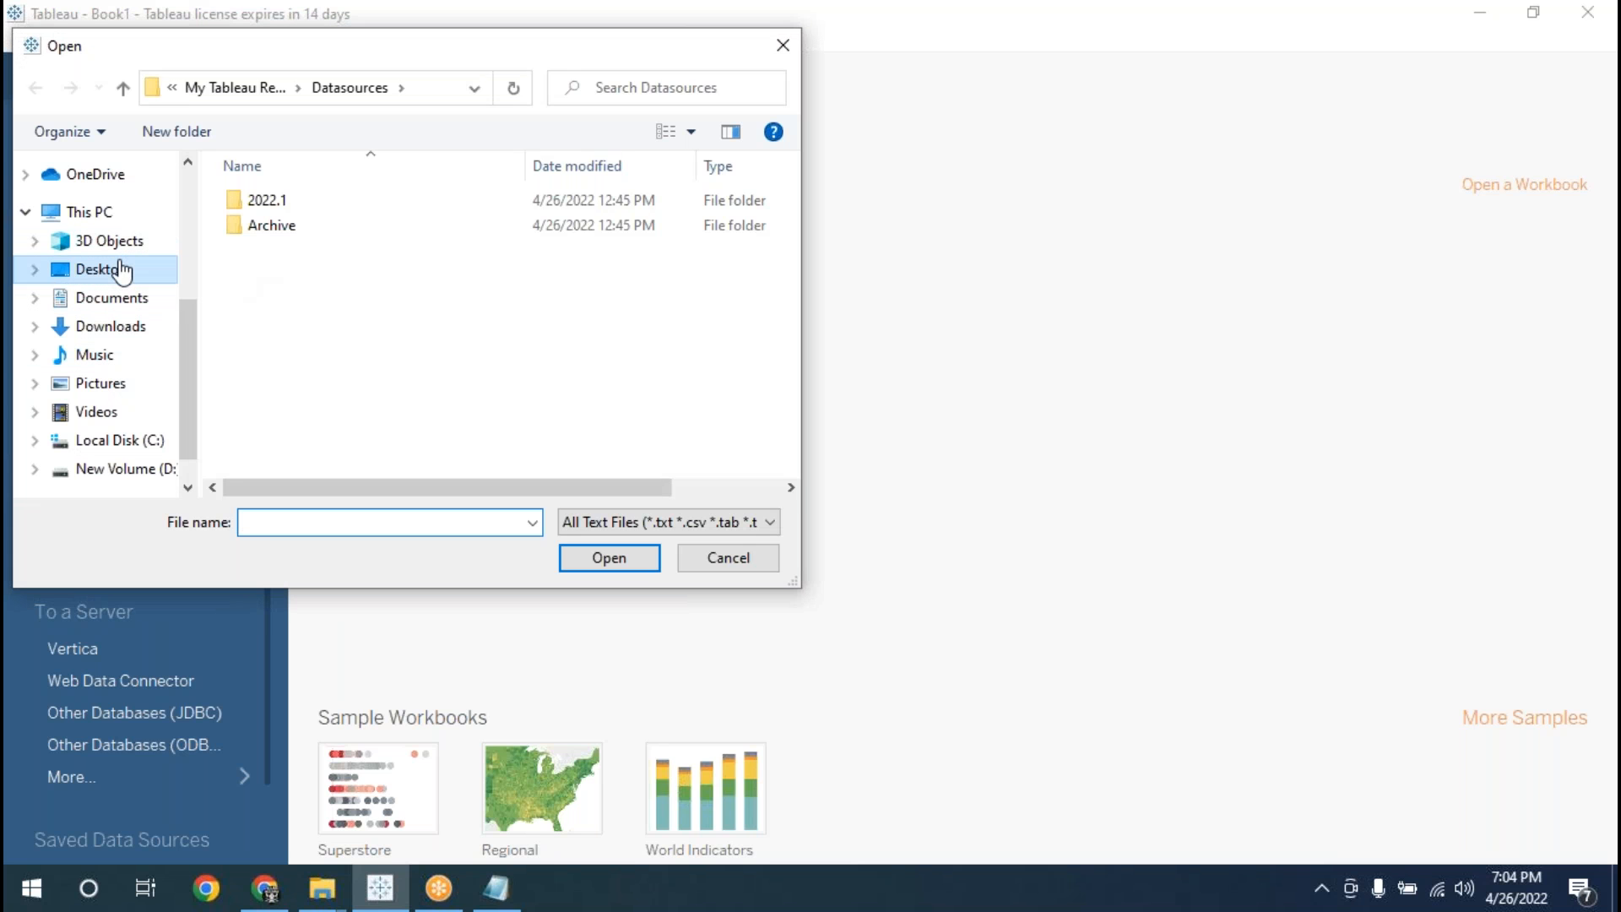
click(119, 268)
double_click(560, 258)
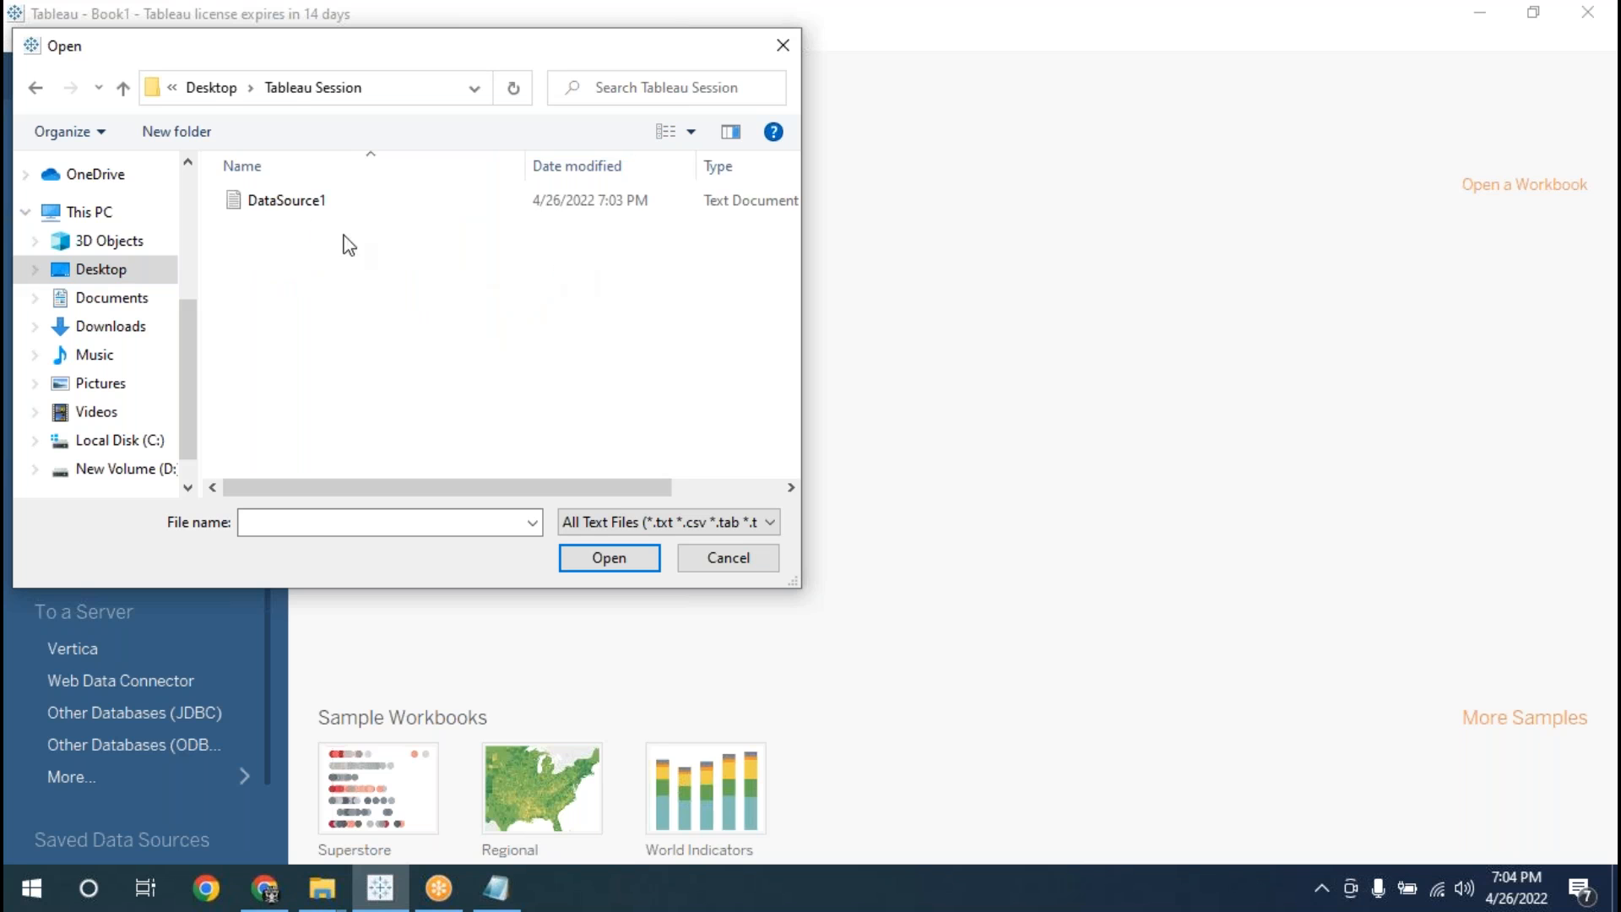
click(287, 204)
click(610, 559)
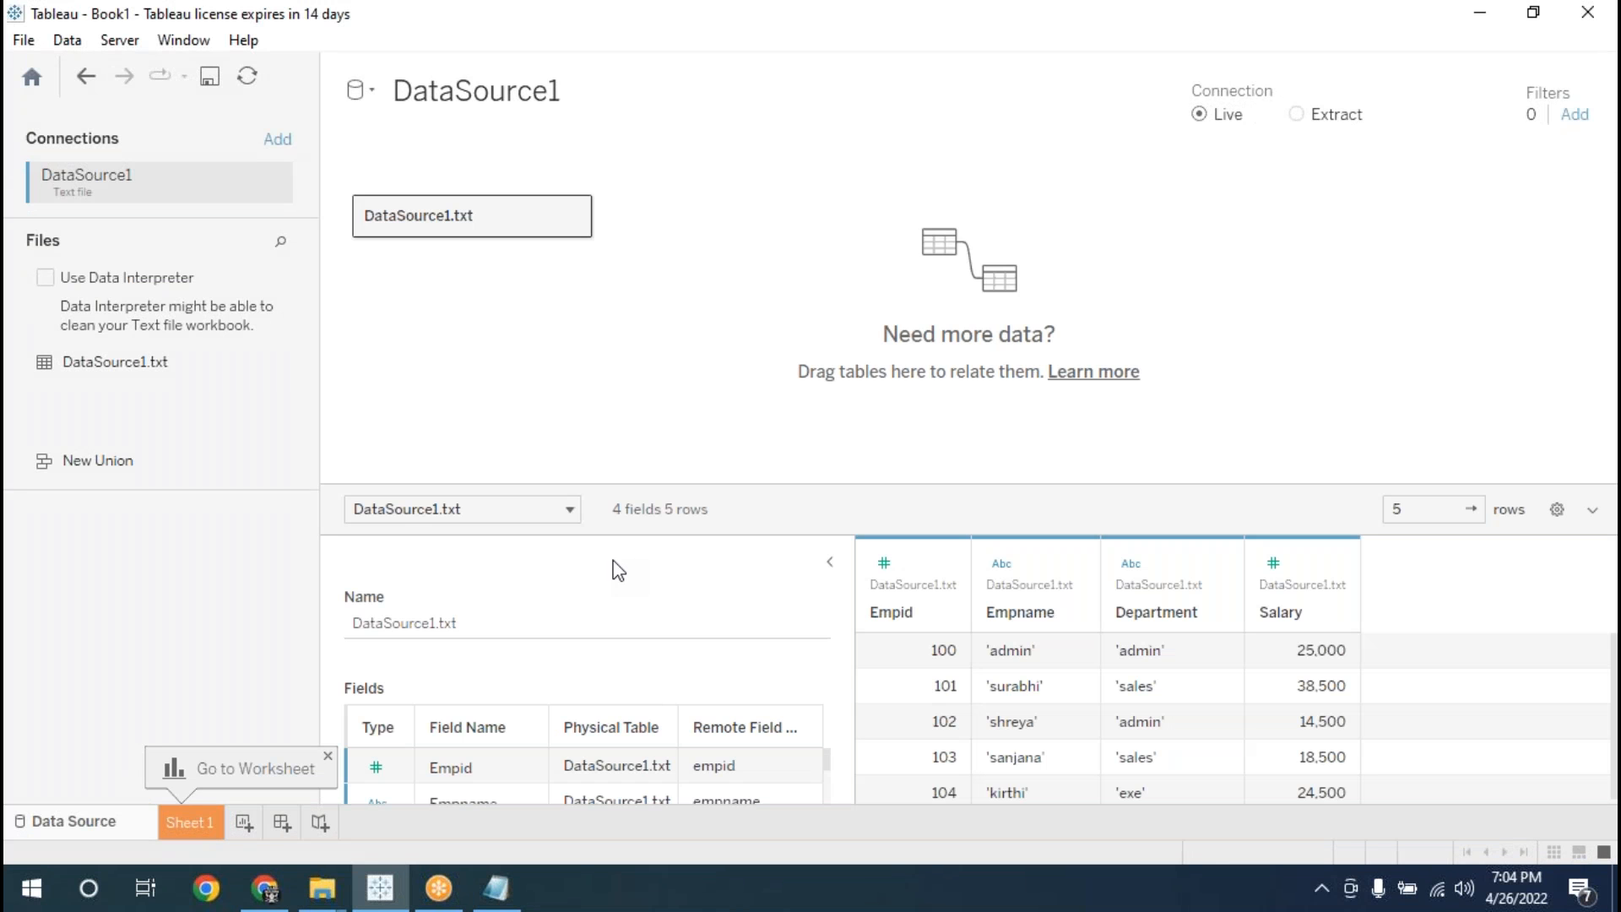
- Examine the imported fields on Sheet 1 and the DataSource1 connection and file on the data source page
click(205, 819)
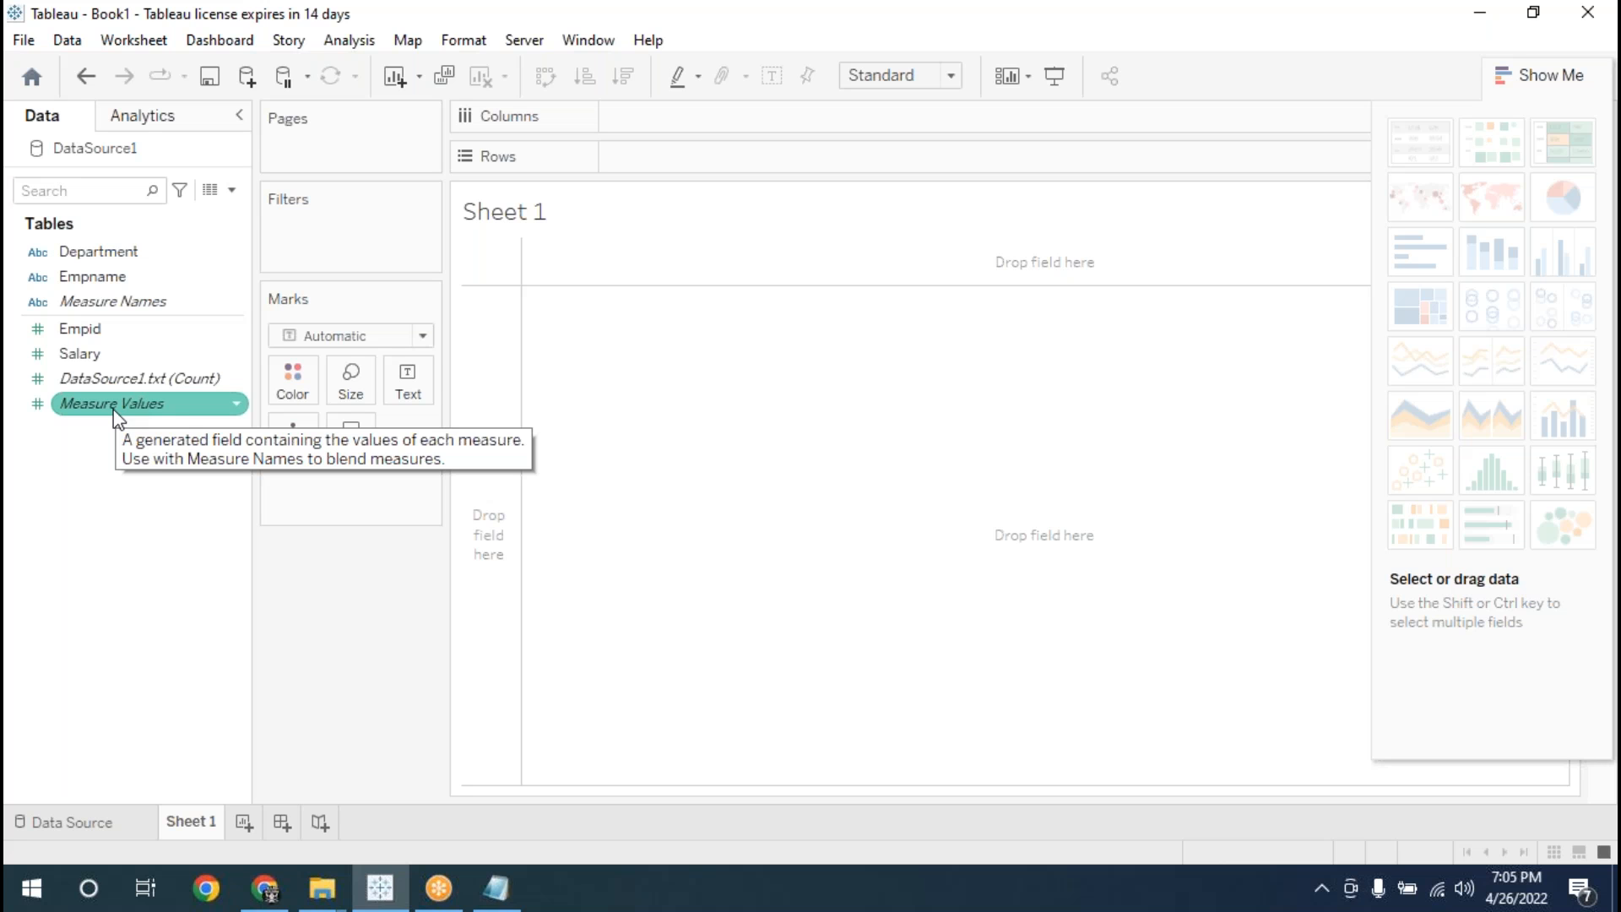
click(95, 823)
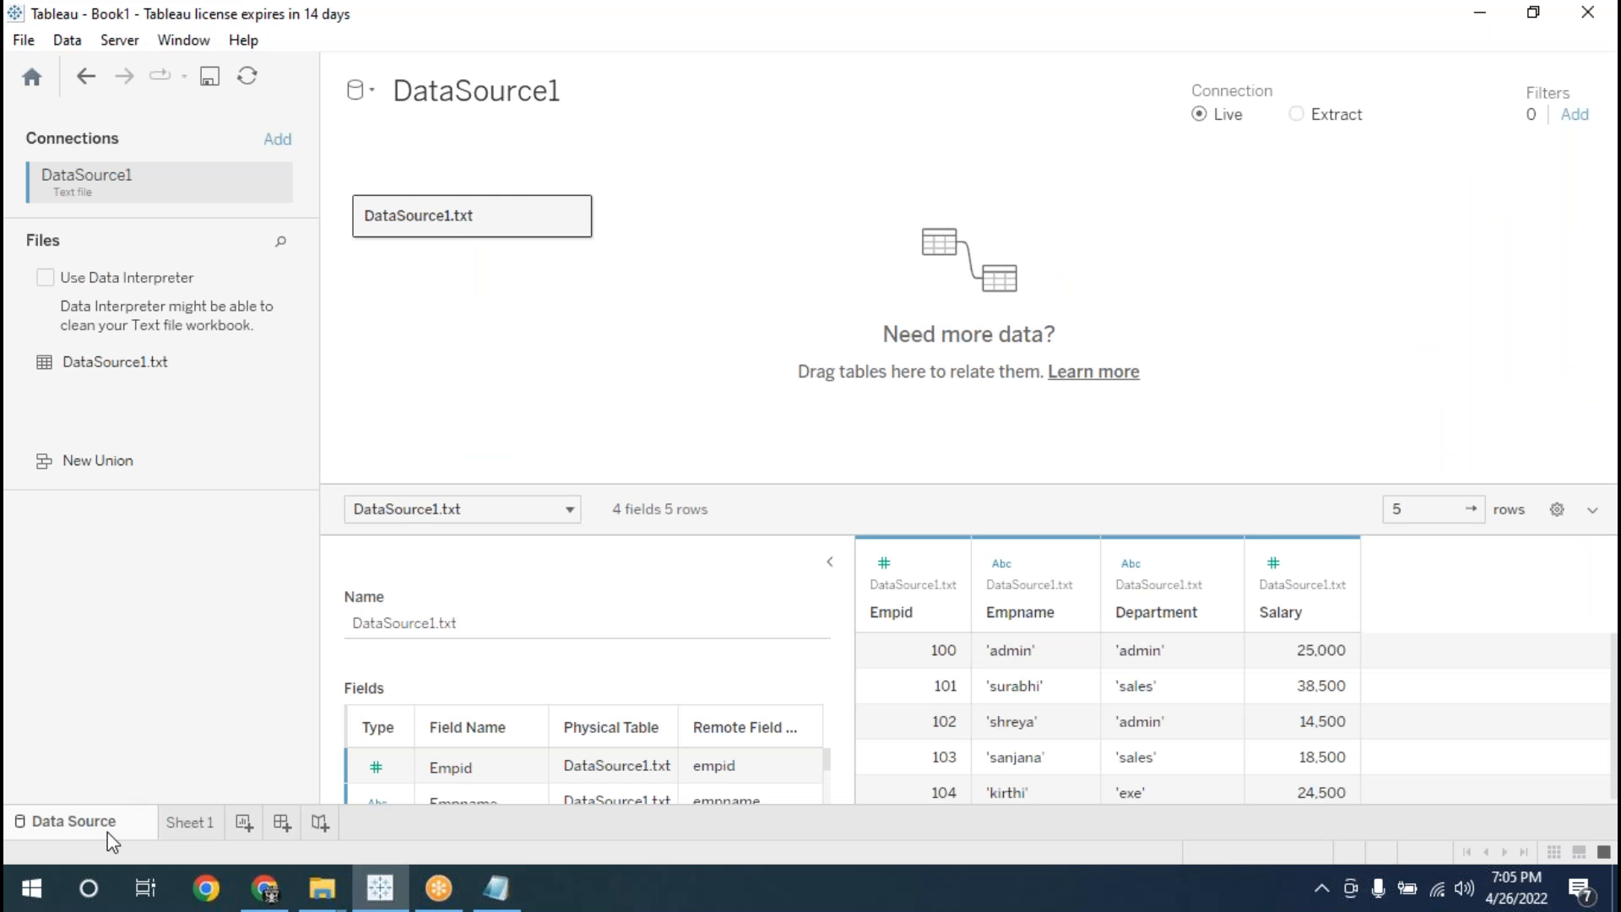
click(164, 822)
click(90, 822)
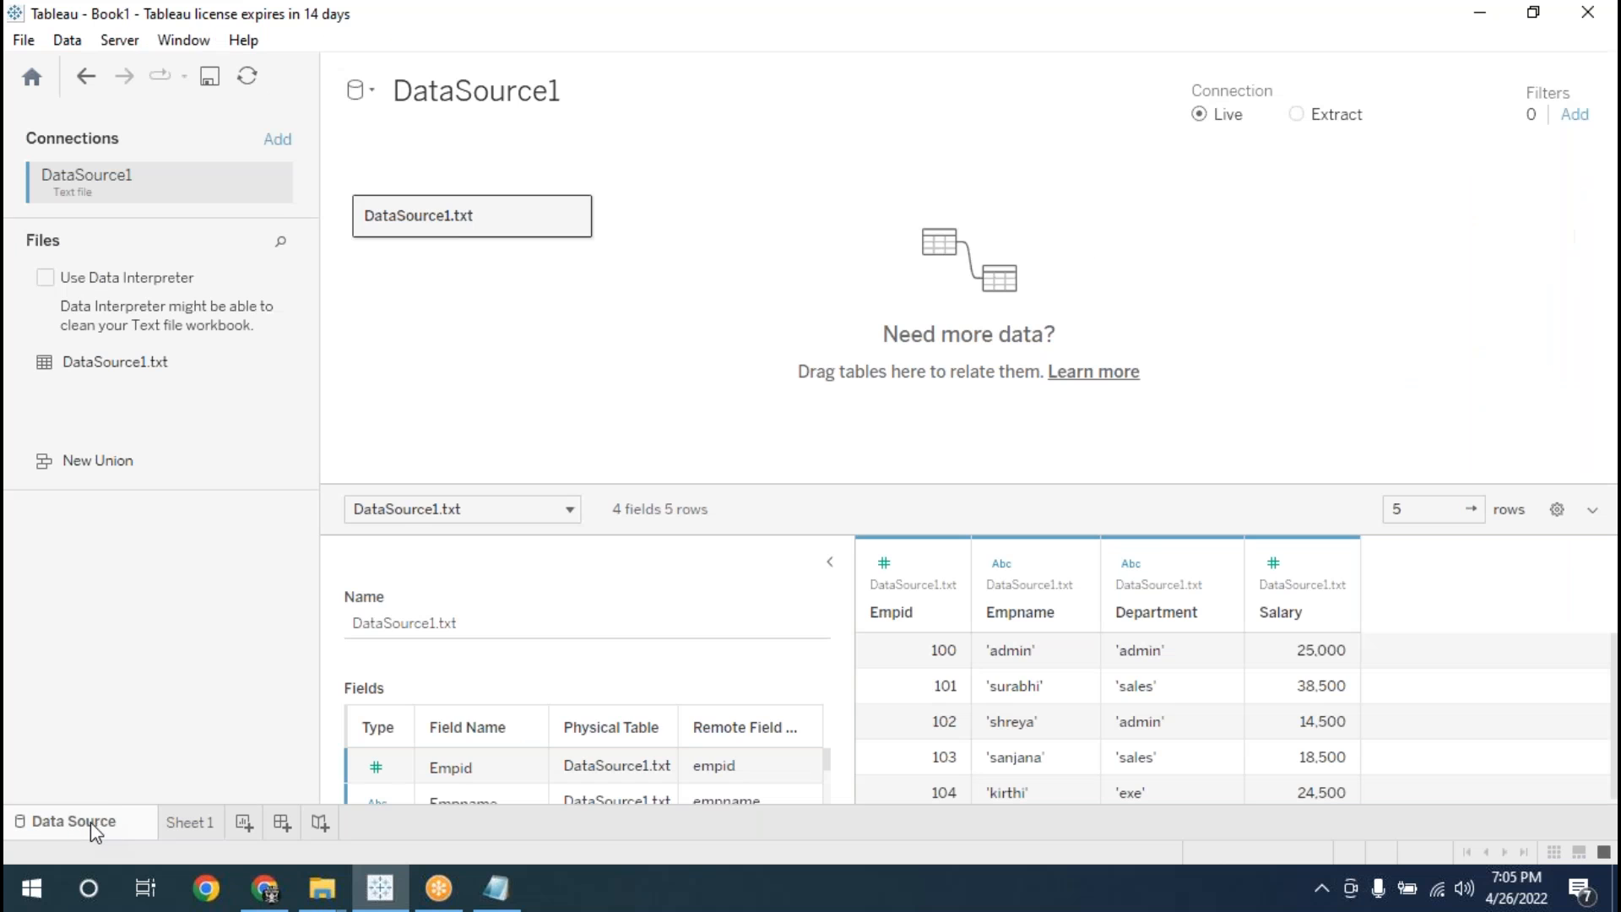
right_click(180, 196)
click(261, 176)
click(268, 187)
click(219, 662)
click(181, 368)
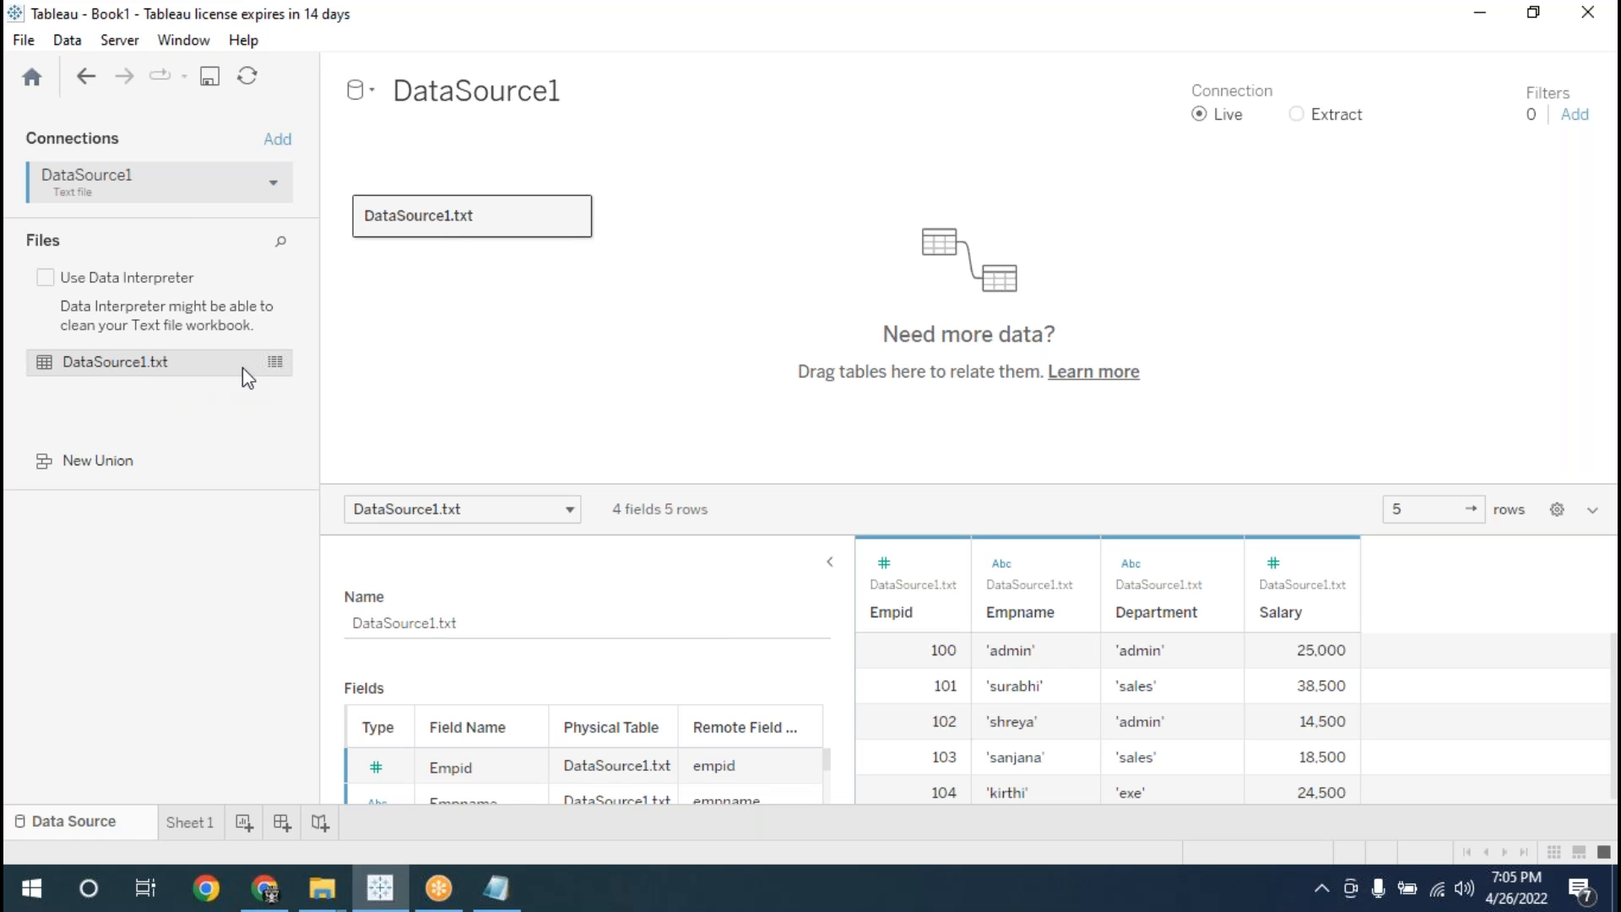
- View the underlying DataSource1.txt records from Sheet 1, then close the data view
click(185, 825)
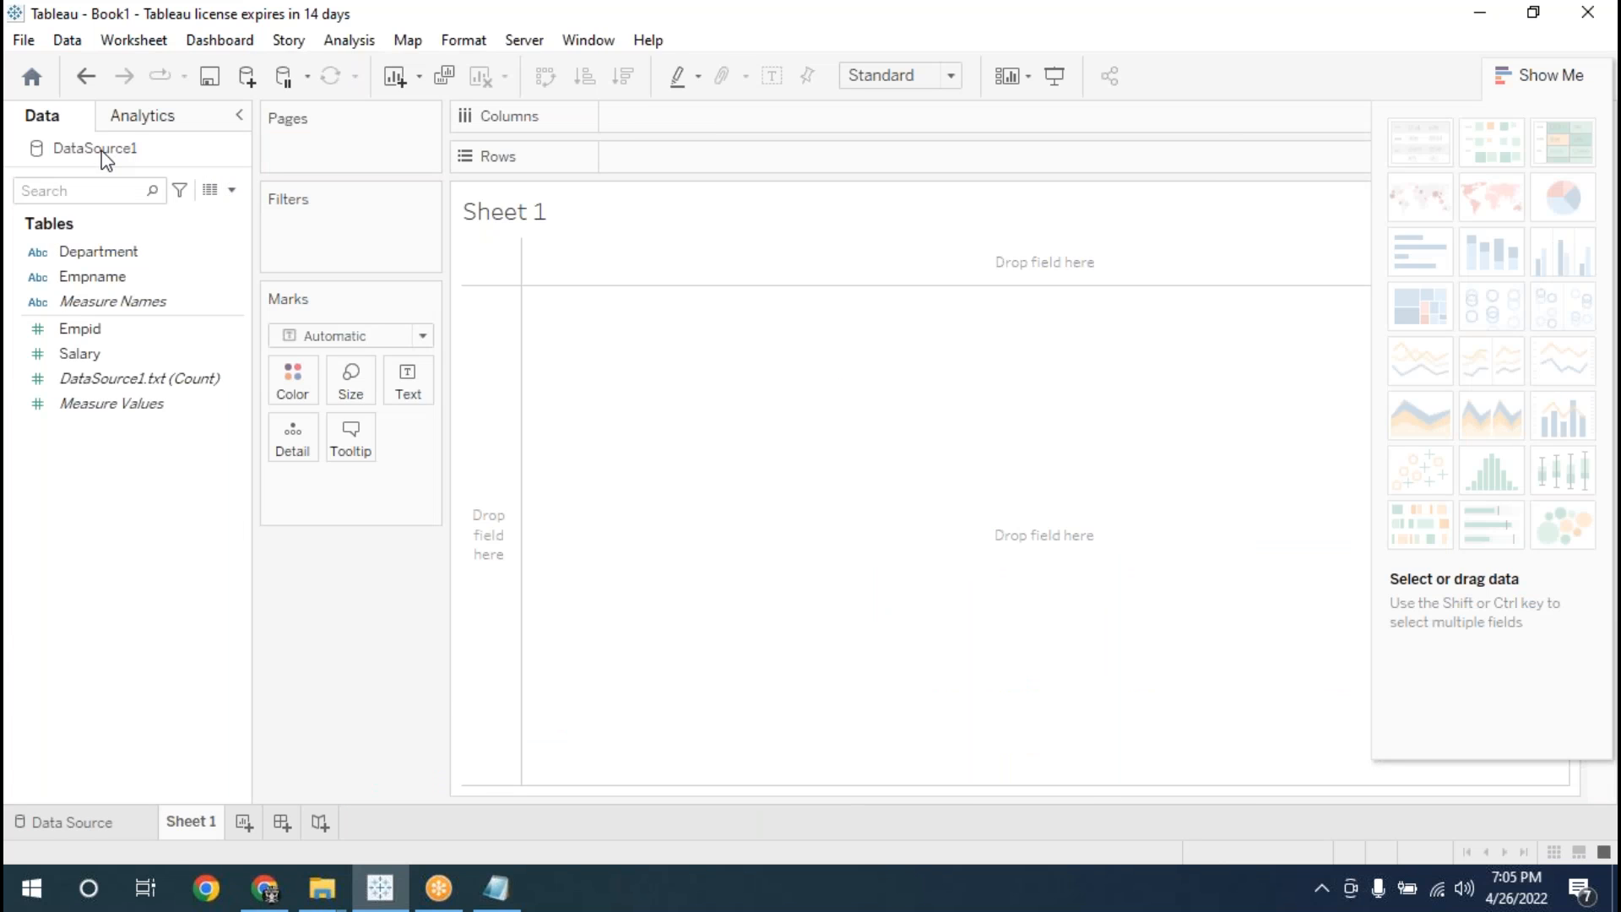
click(152, 150)
drag(734, 142, 507, 155)
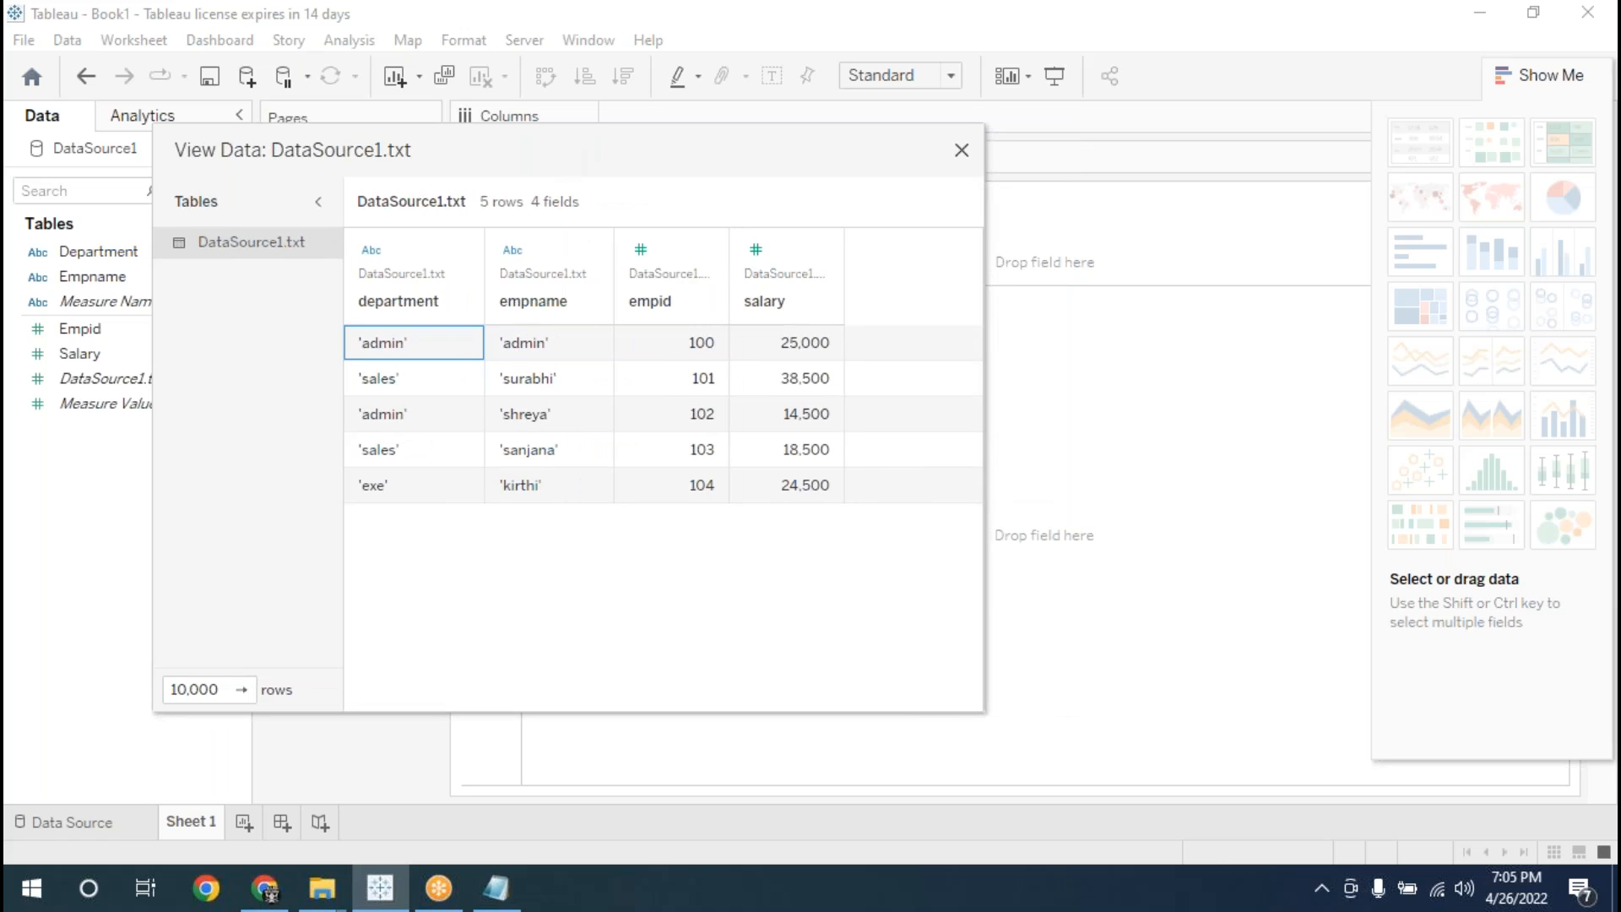
click(961, 152)
- Check the options available for the DataSource1 connection on the data source page, comparing with Sheet 1
click(114, 825)
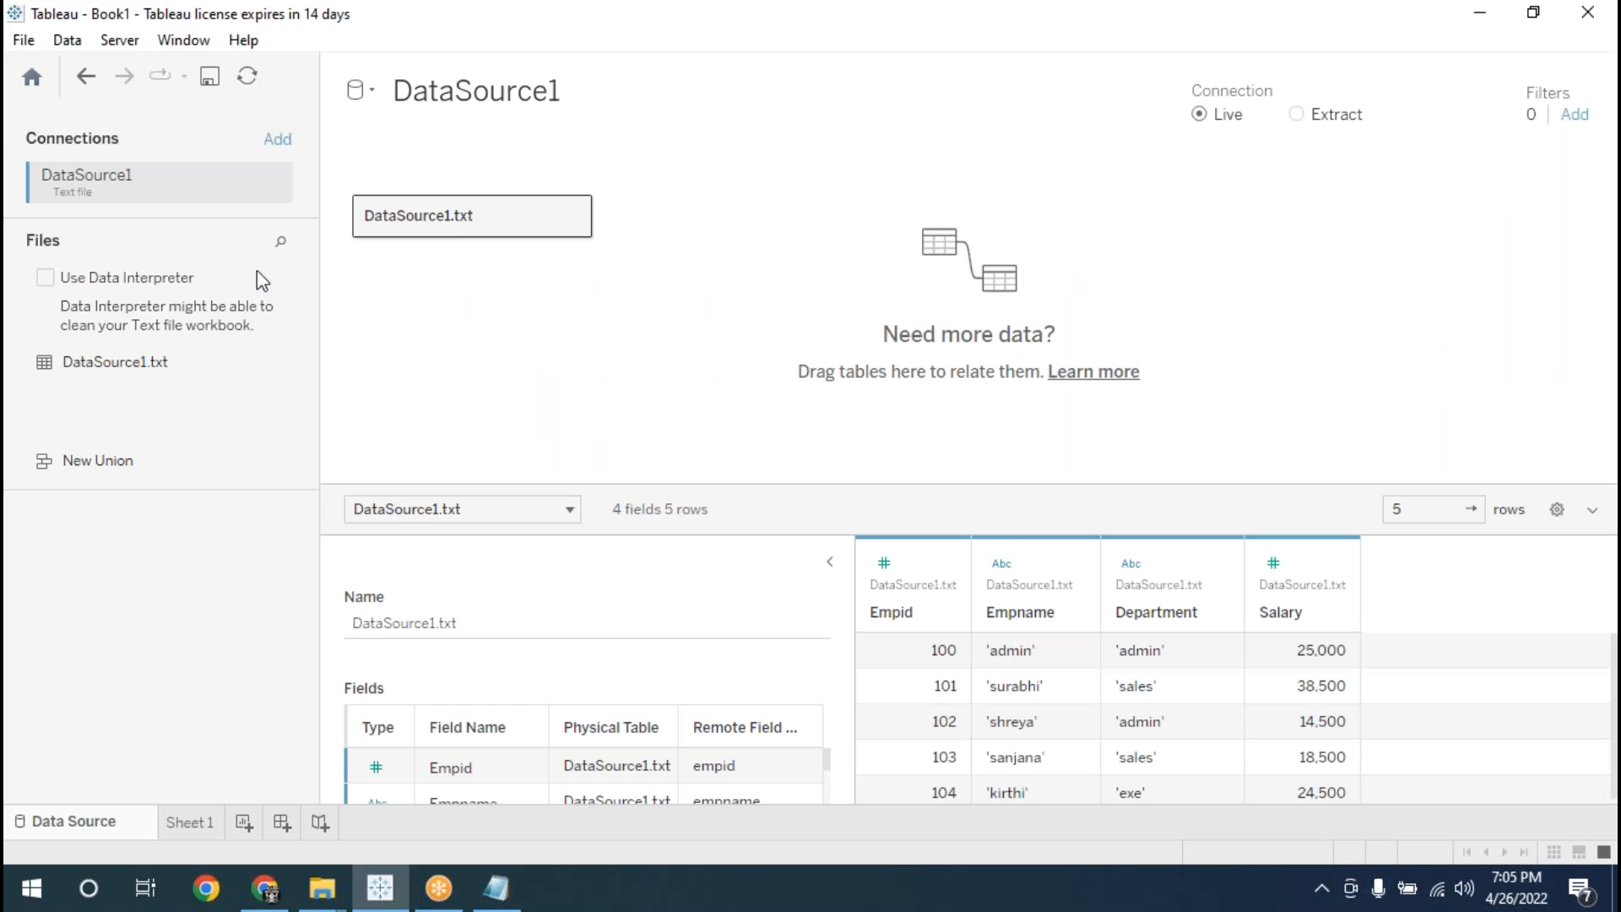
right_click(265, 201)
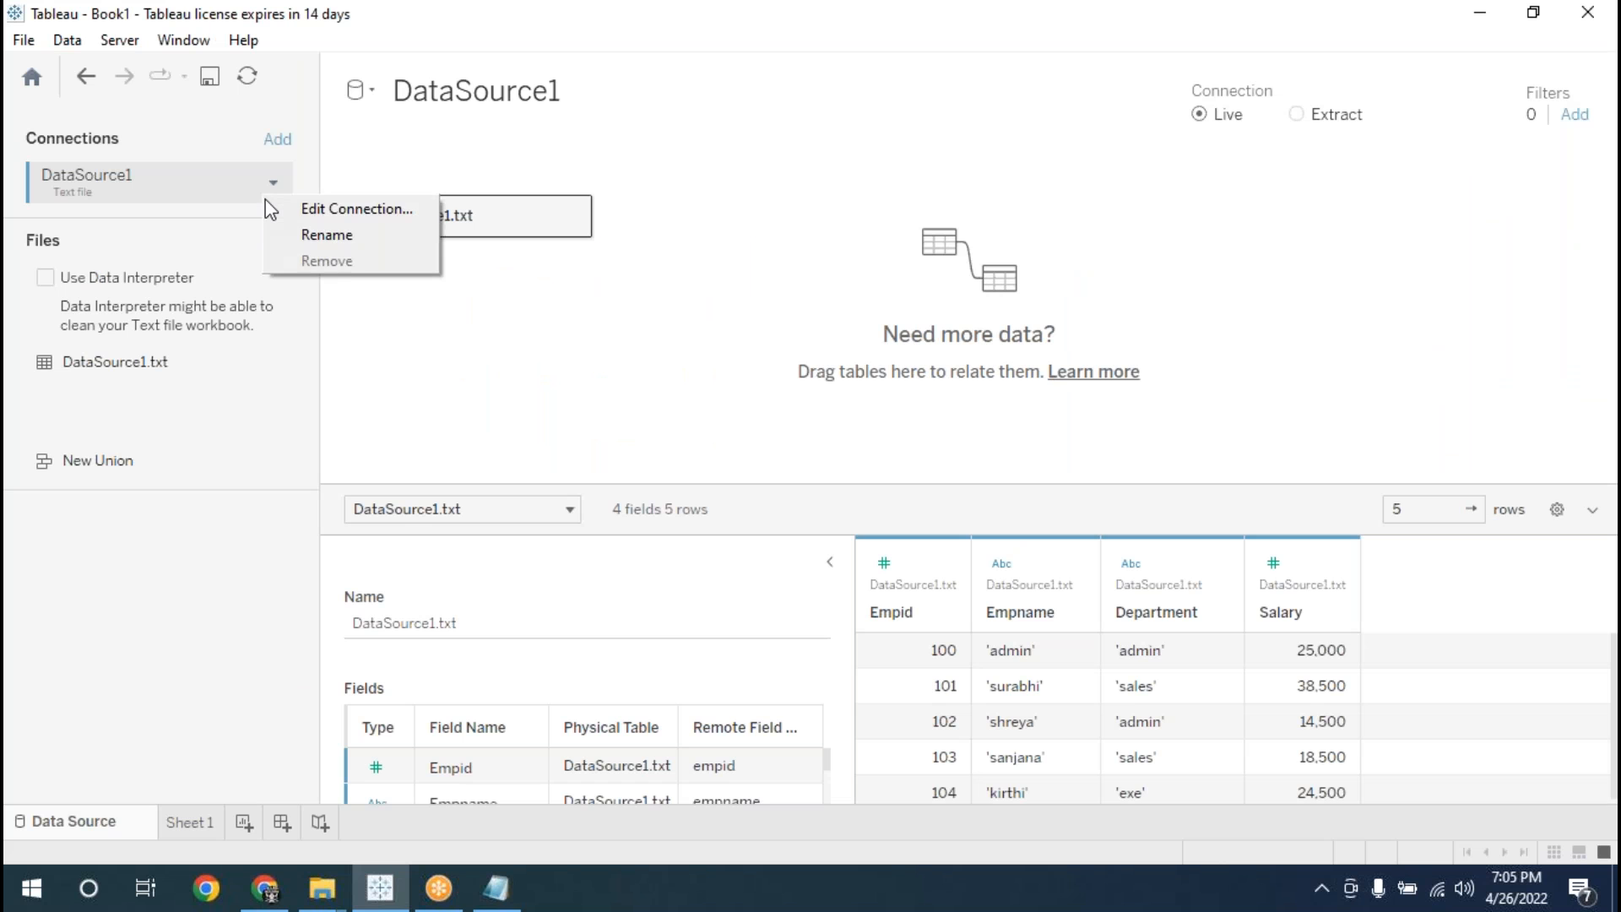
right_click(262, 185)
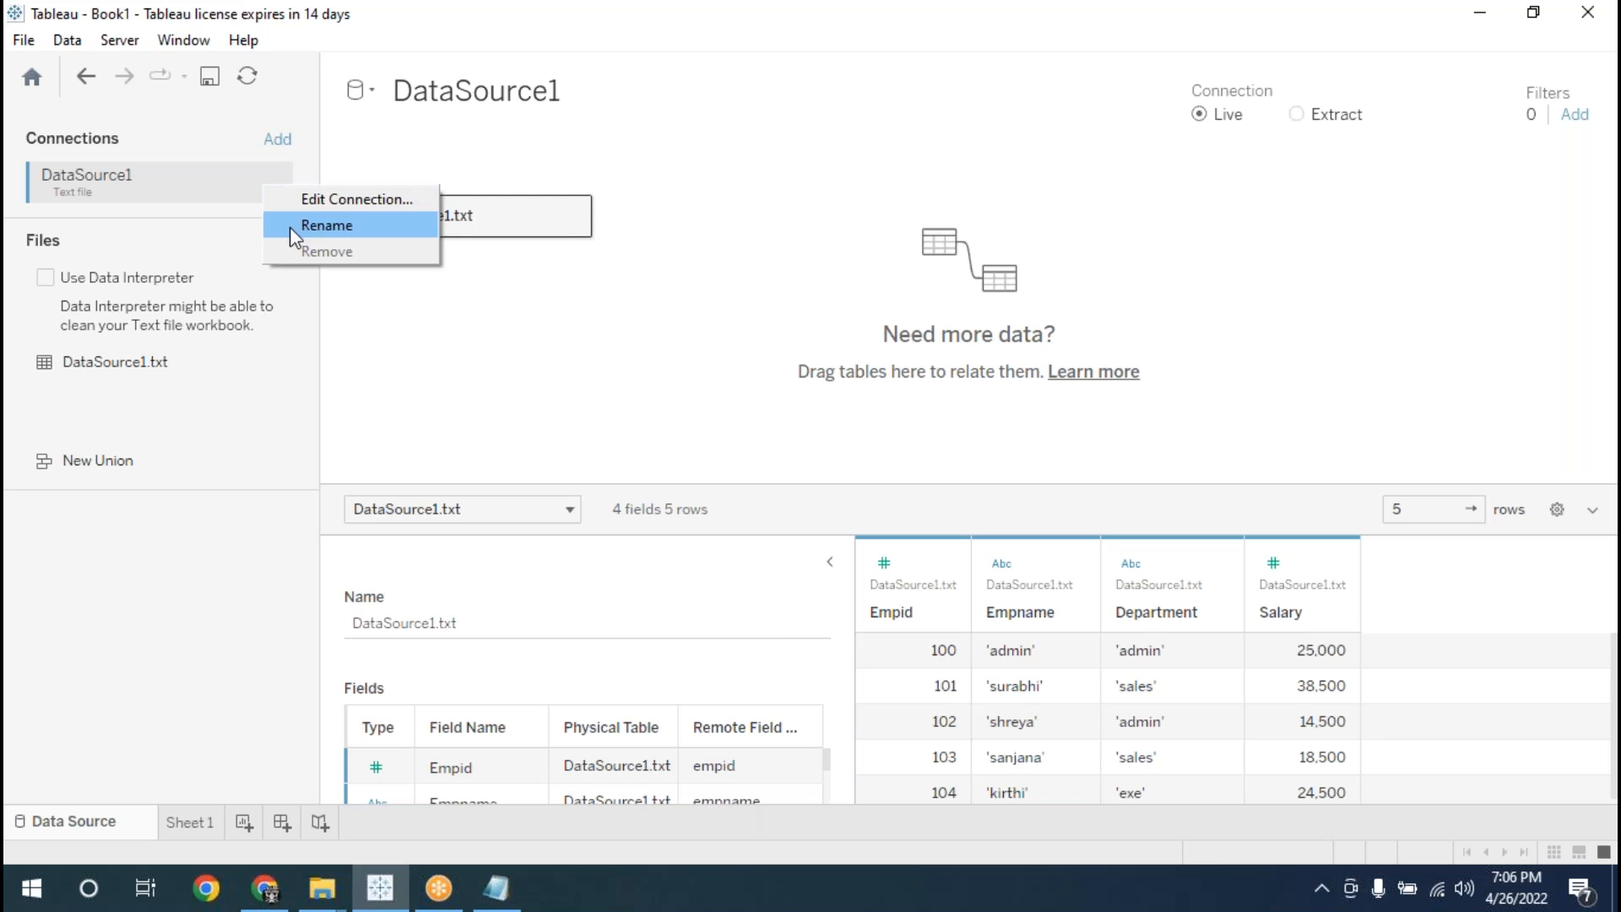
click(184, 824)
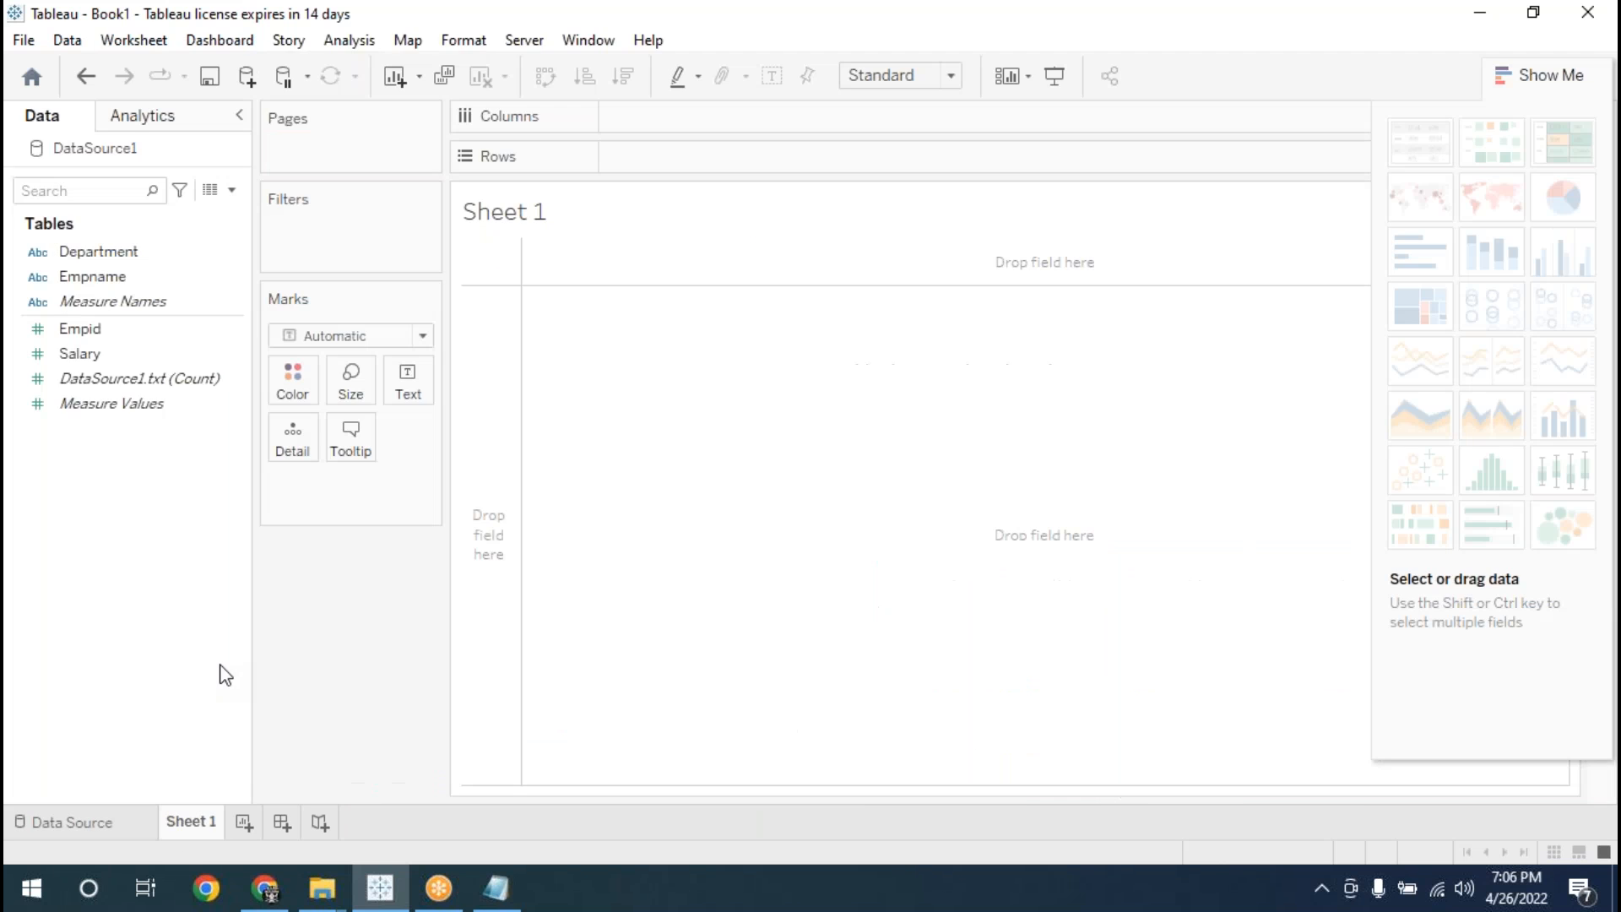
click(113, 819)
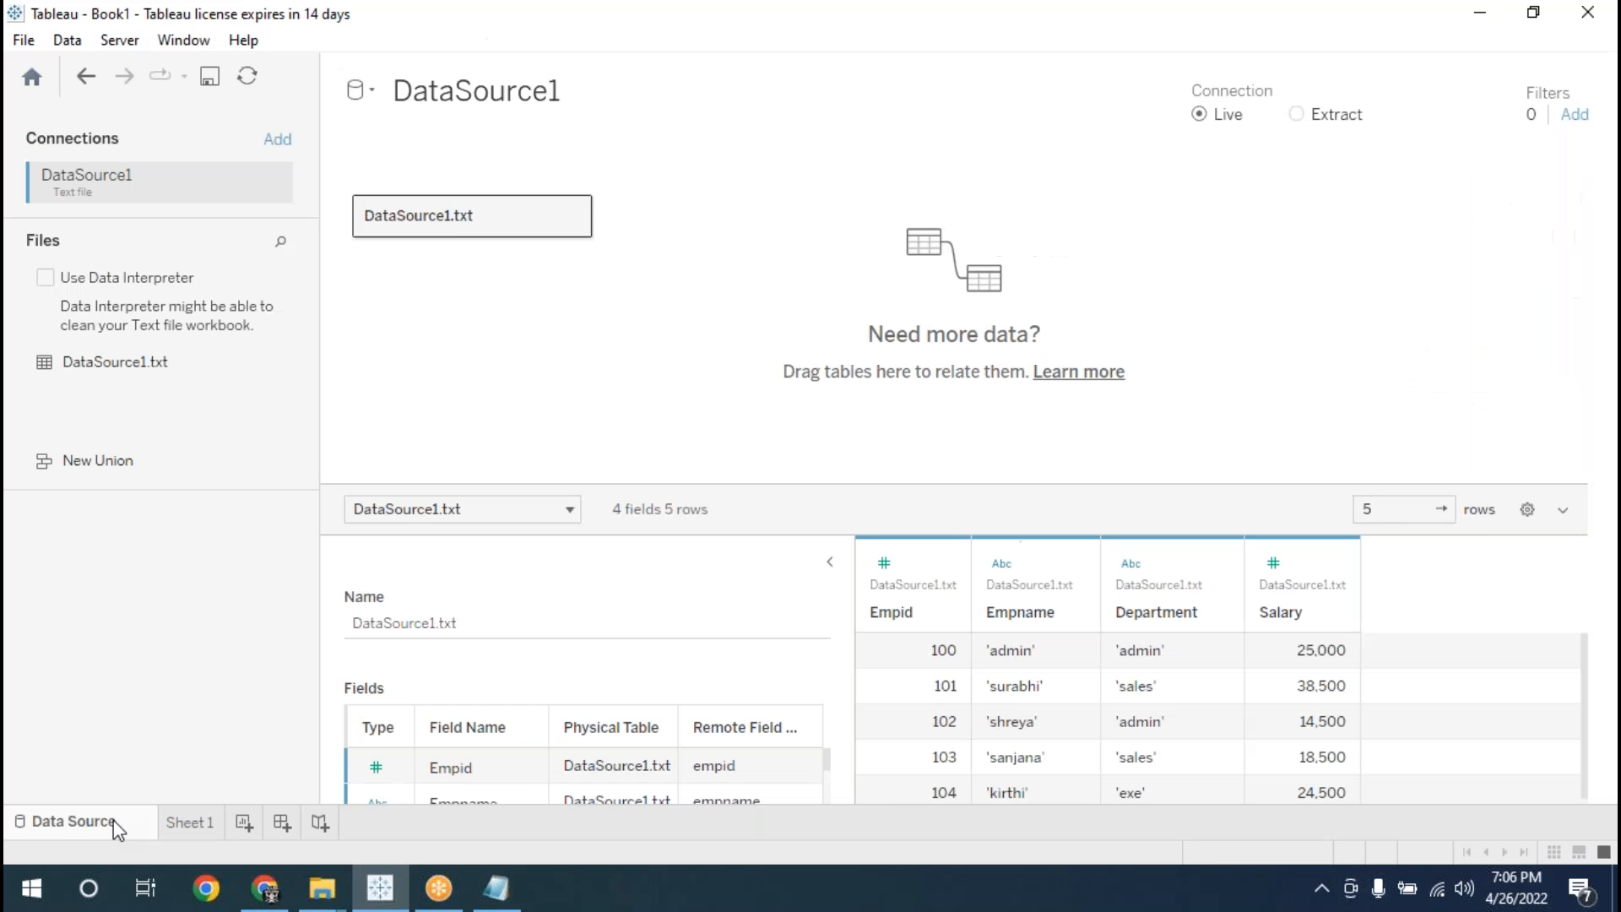
- Undo the actions in the workbook back to before the DataSource1 connection was made
click(83, 78)
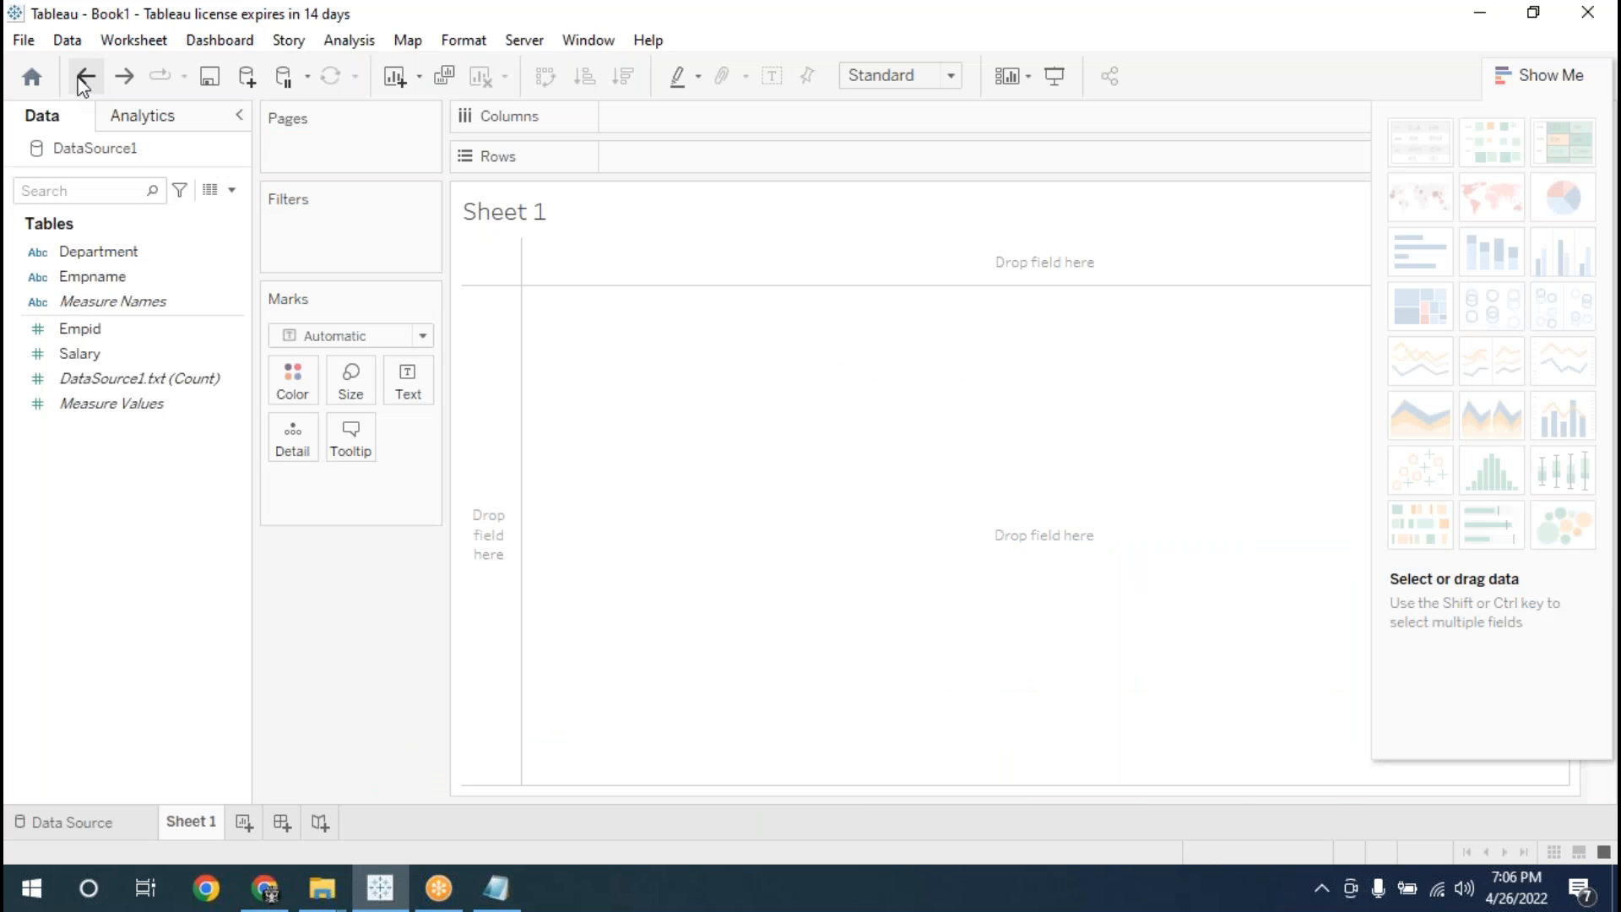
click(84, 80)
click(83, 78)
click(84, 78)
click(84, 78)
click(84, 78)
click(84, 77)
click(84, 78)
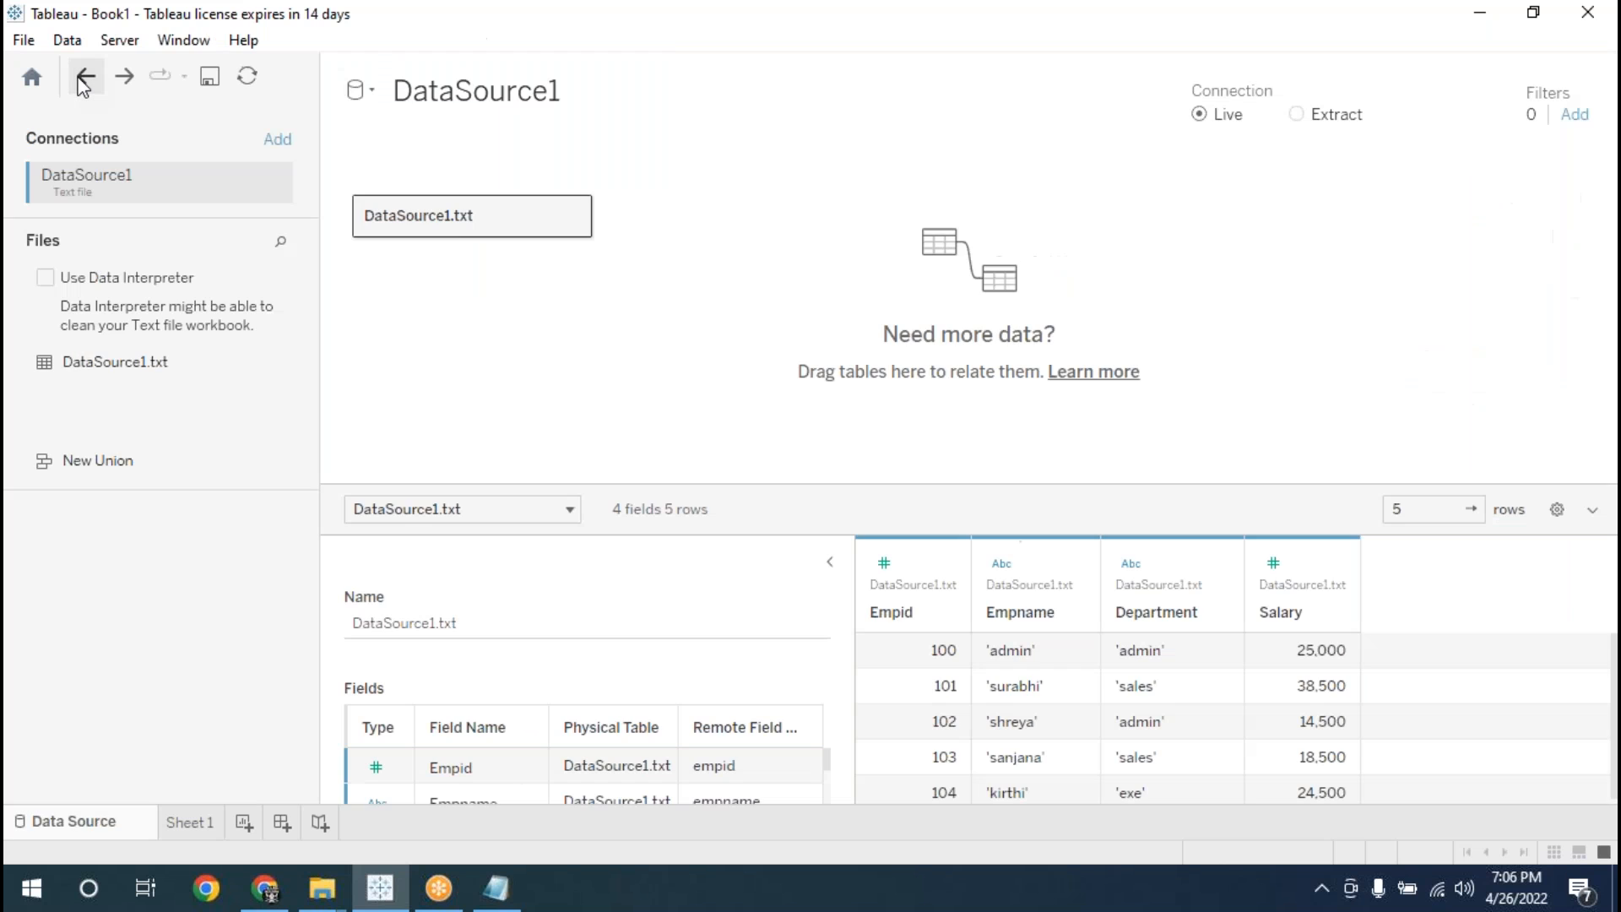
click(83, 77)
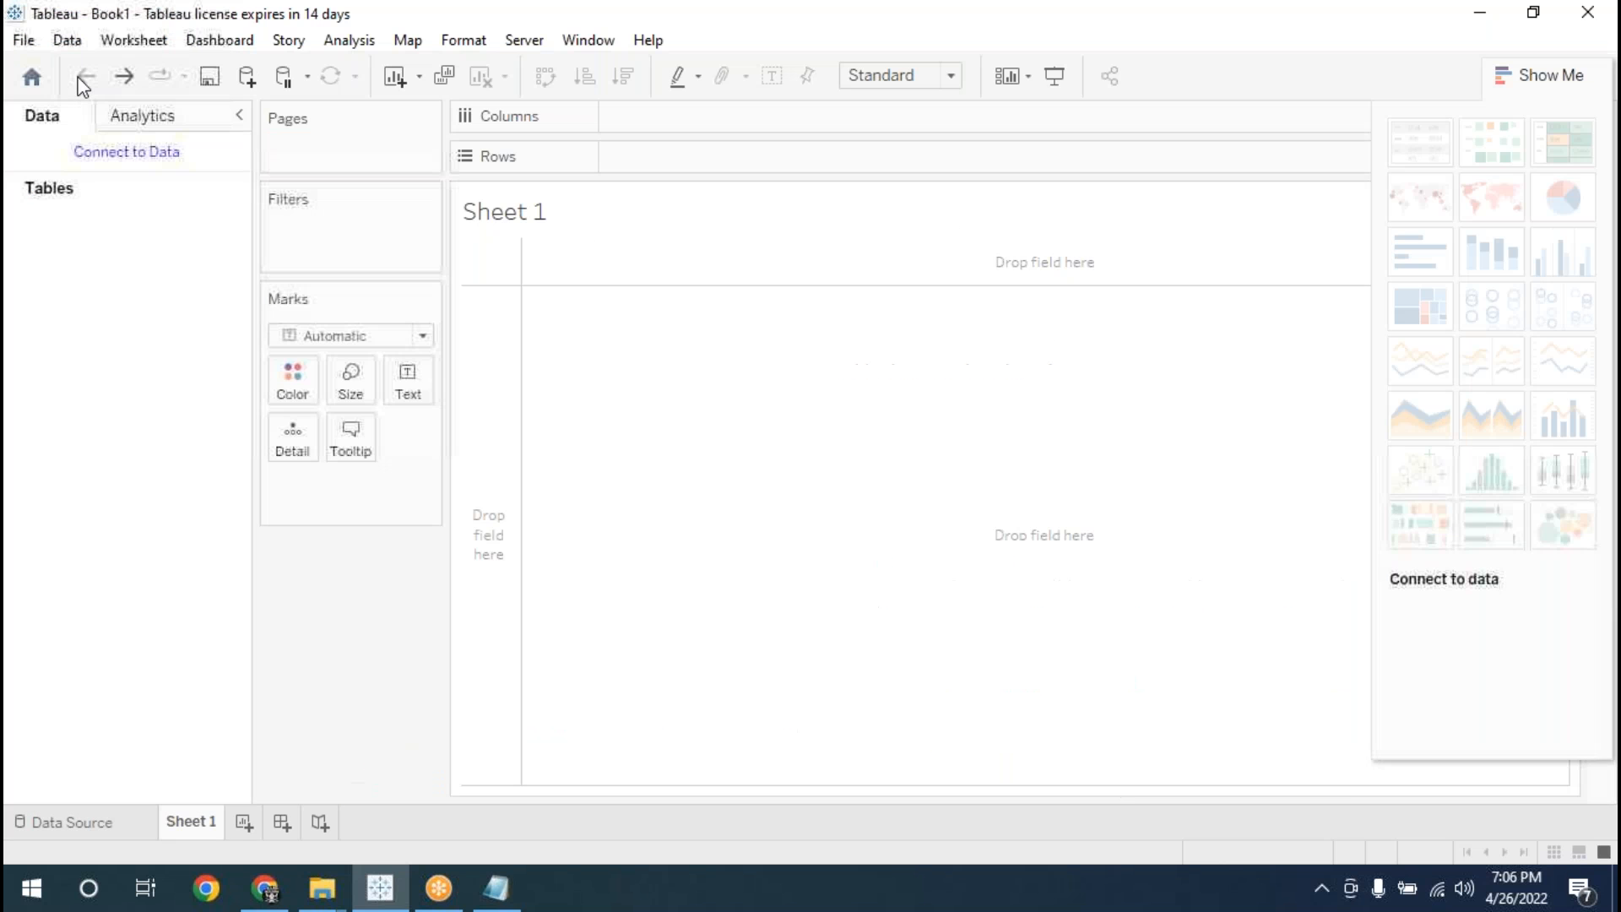
- Mark the Notepad and Msaccess entries in the Notepad list of data sources with an asterisk
click(82, 817)
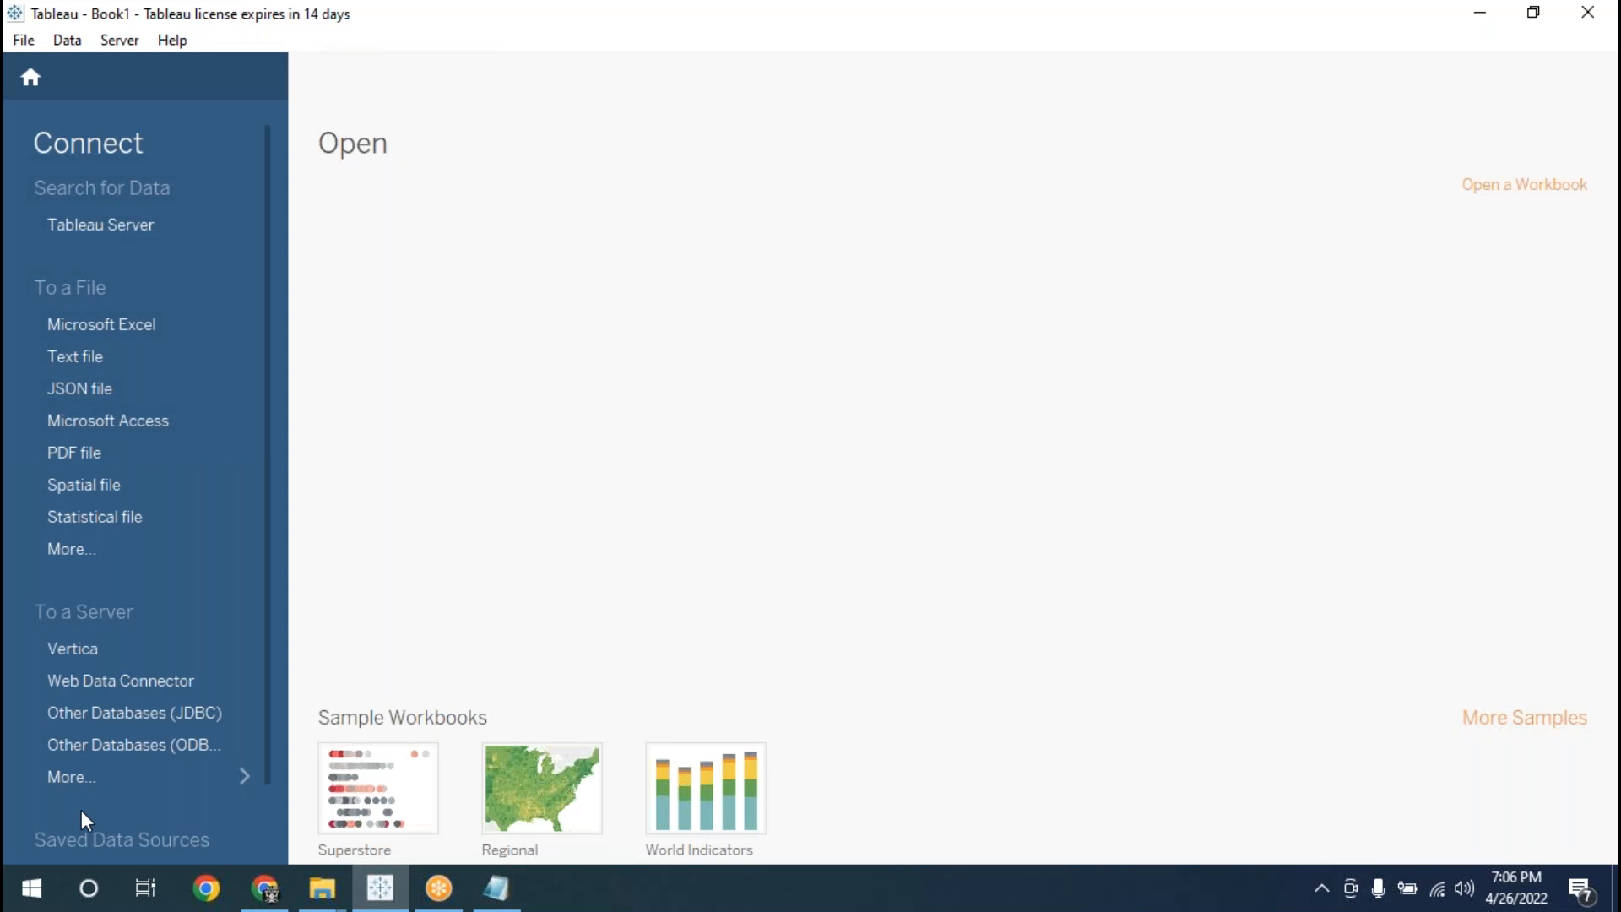
click(496, 888)
click(509, 464)
text(*)
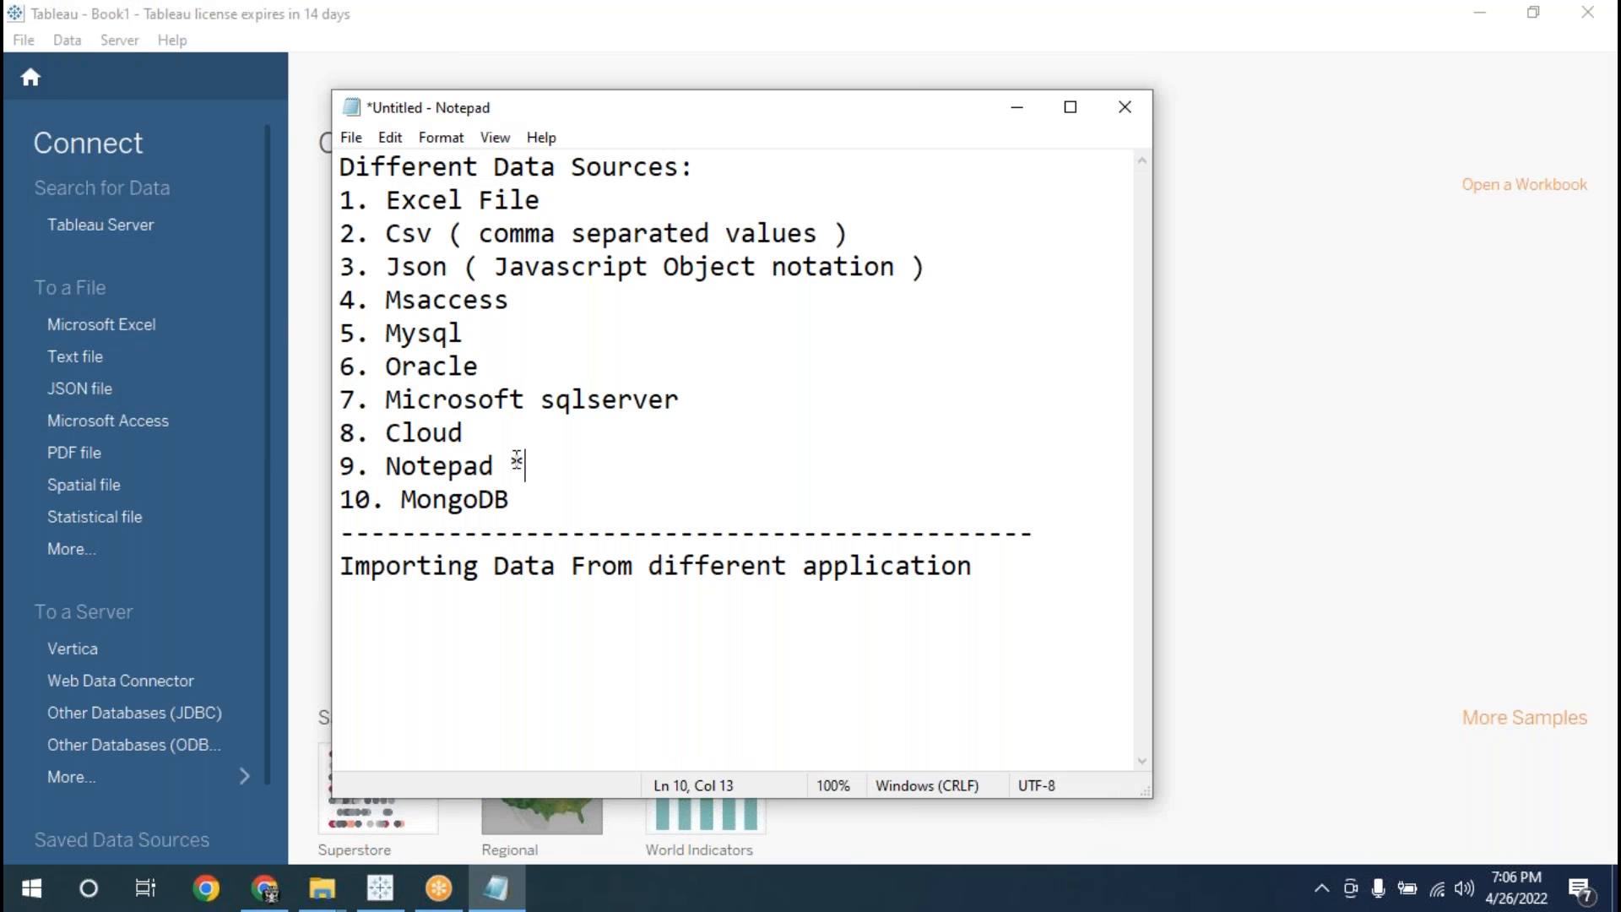
click(517, 291)
text(*)
click(1017, 107)
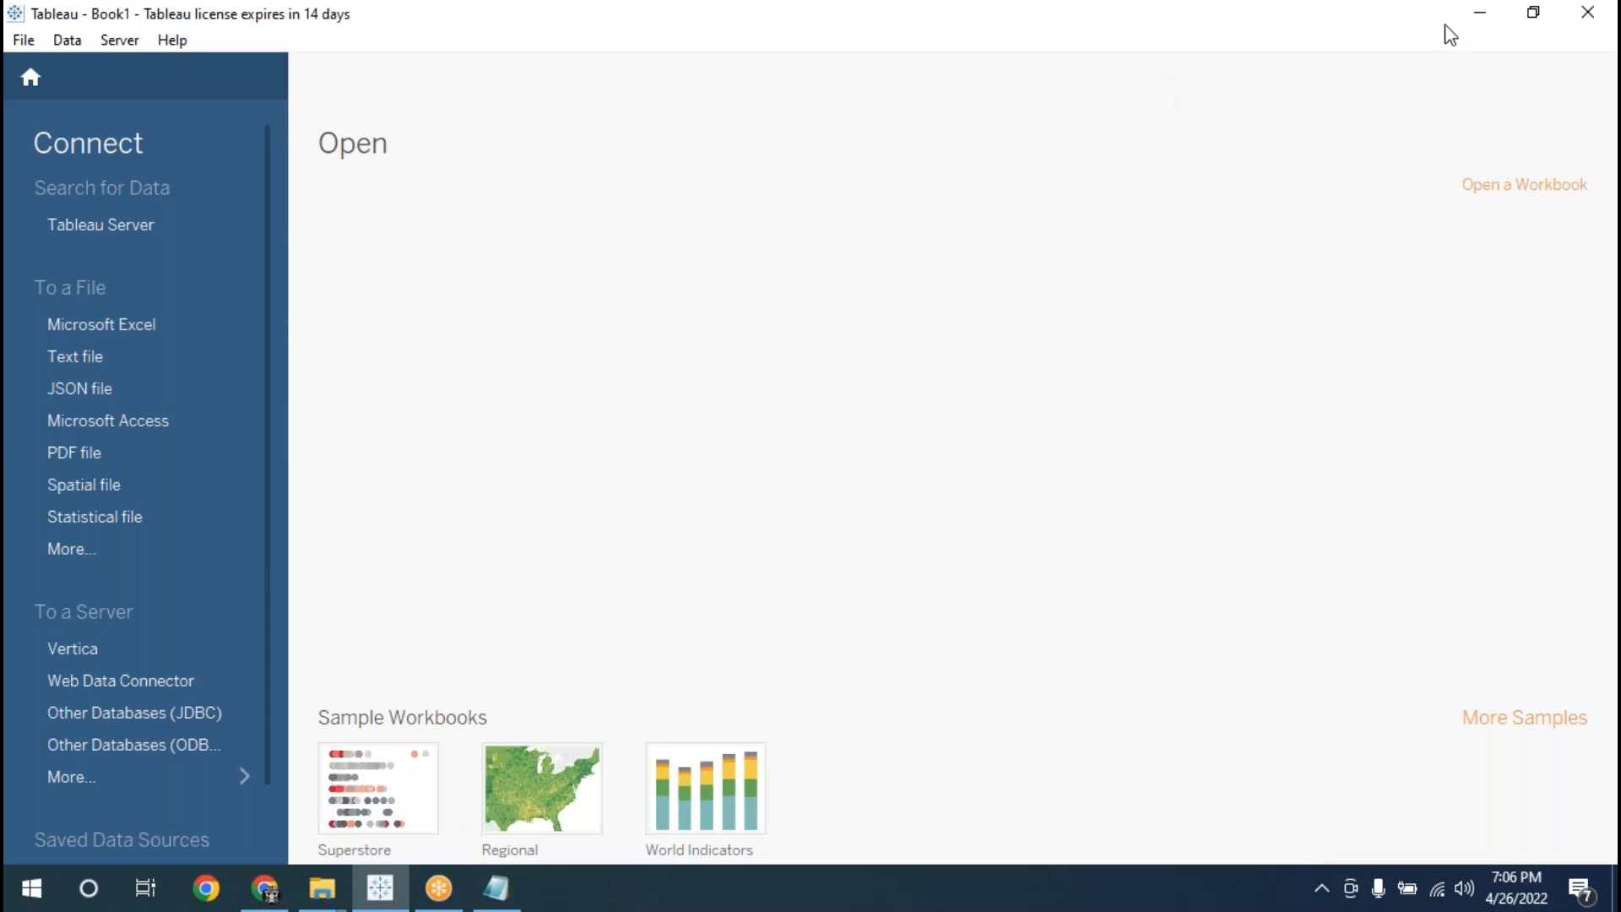
- Switch to Microsoft Access by running msaccess, clearing the folder window and licence notice that cover its start page
click(1480, 13)
drag(1006, 90, 914, 110)
key(super+r)
key(BackSpace)
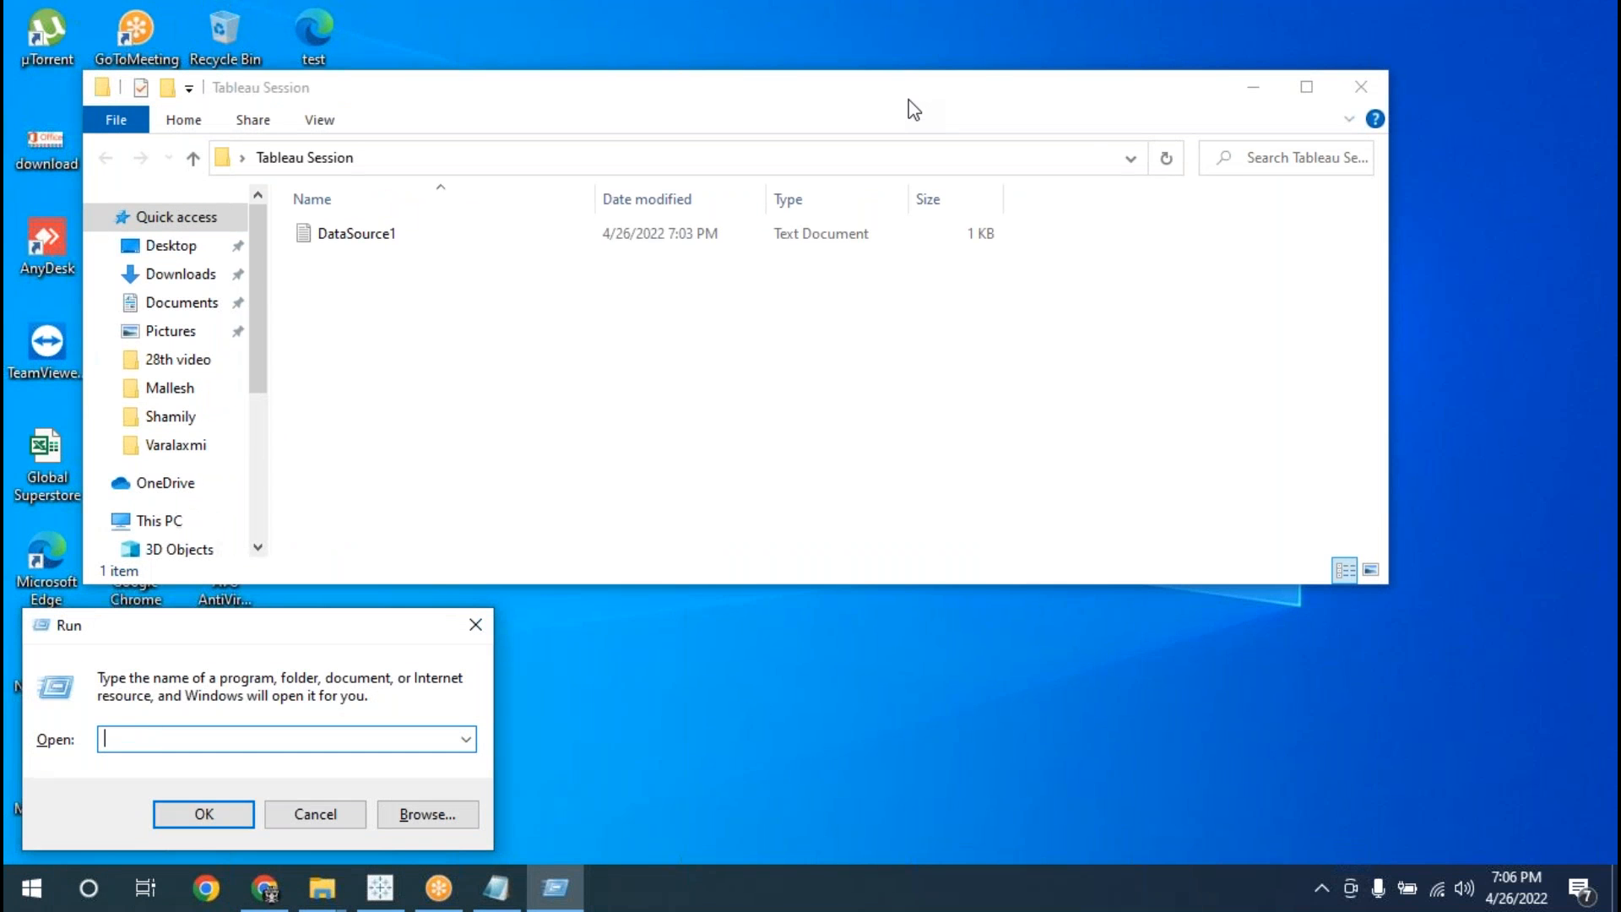
text(ms)
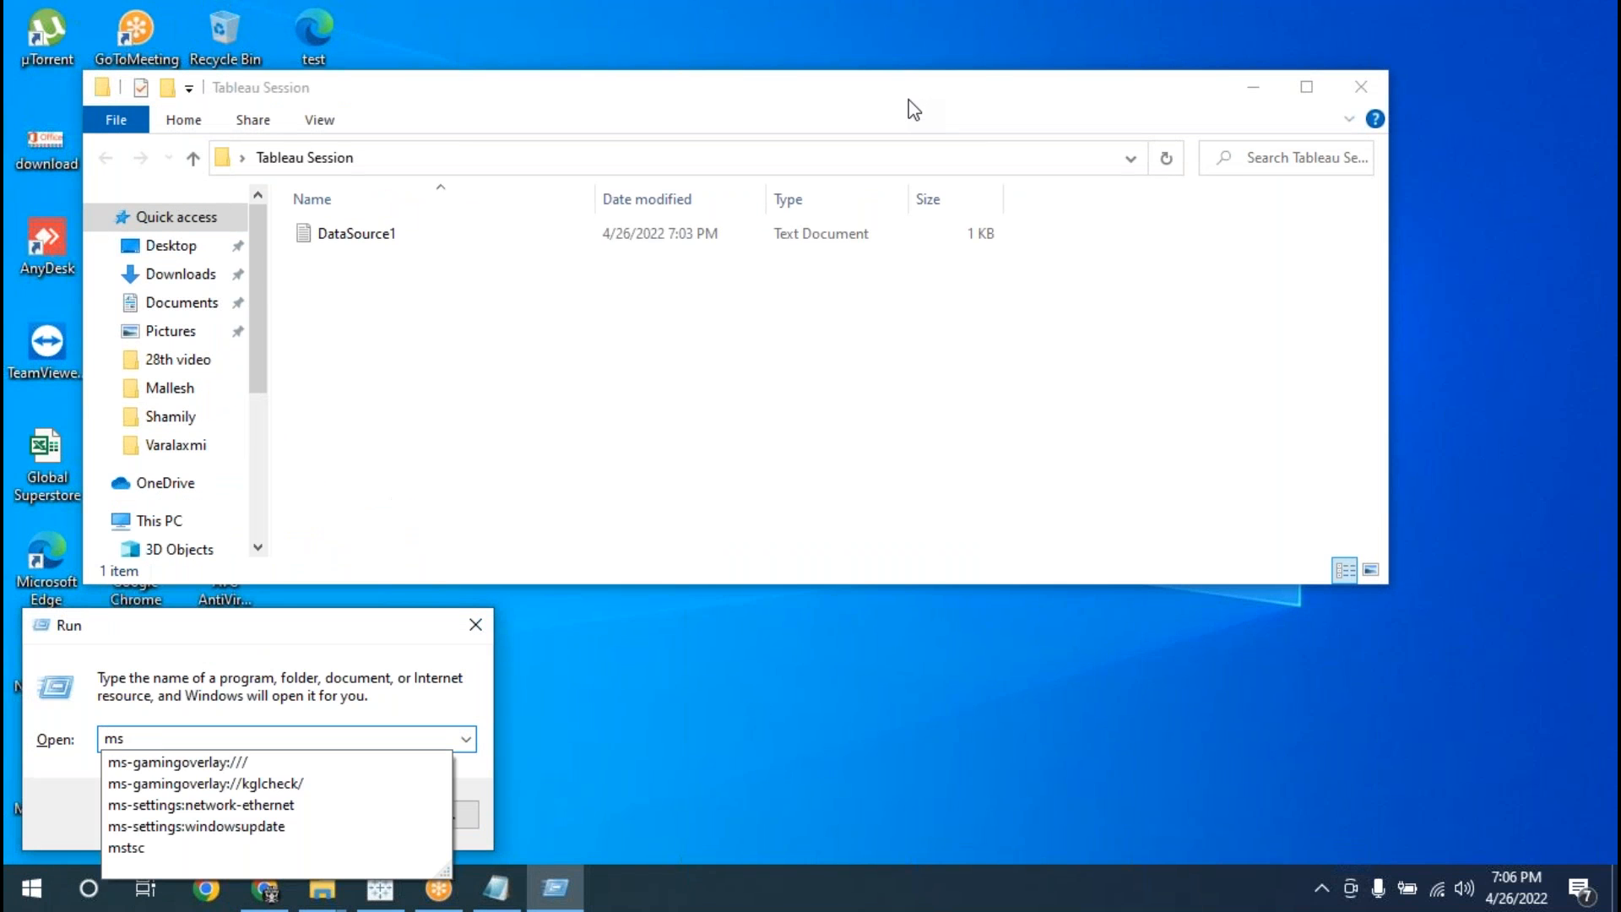
text(access)
key(Return)
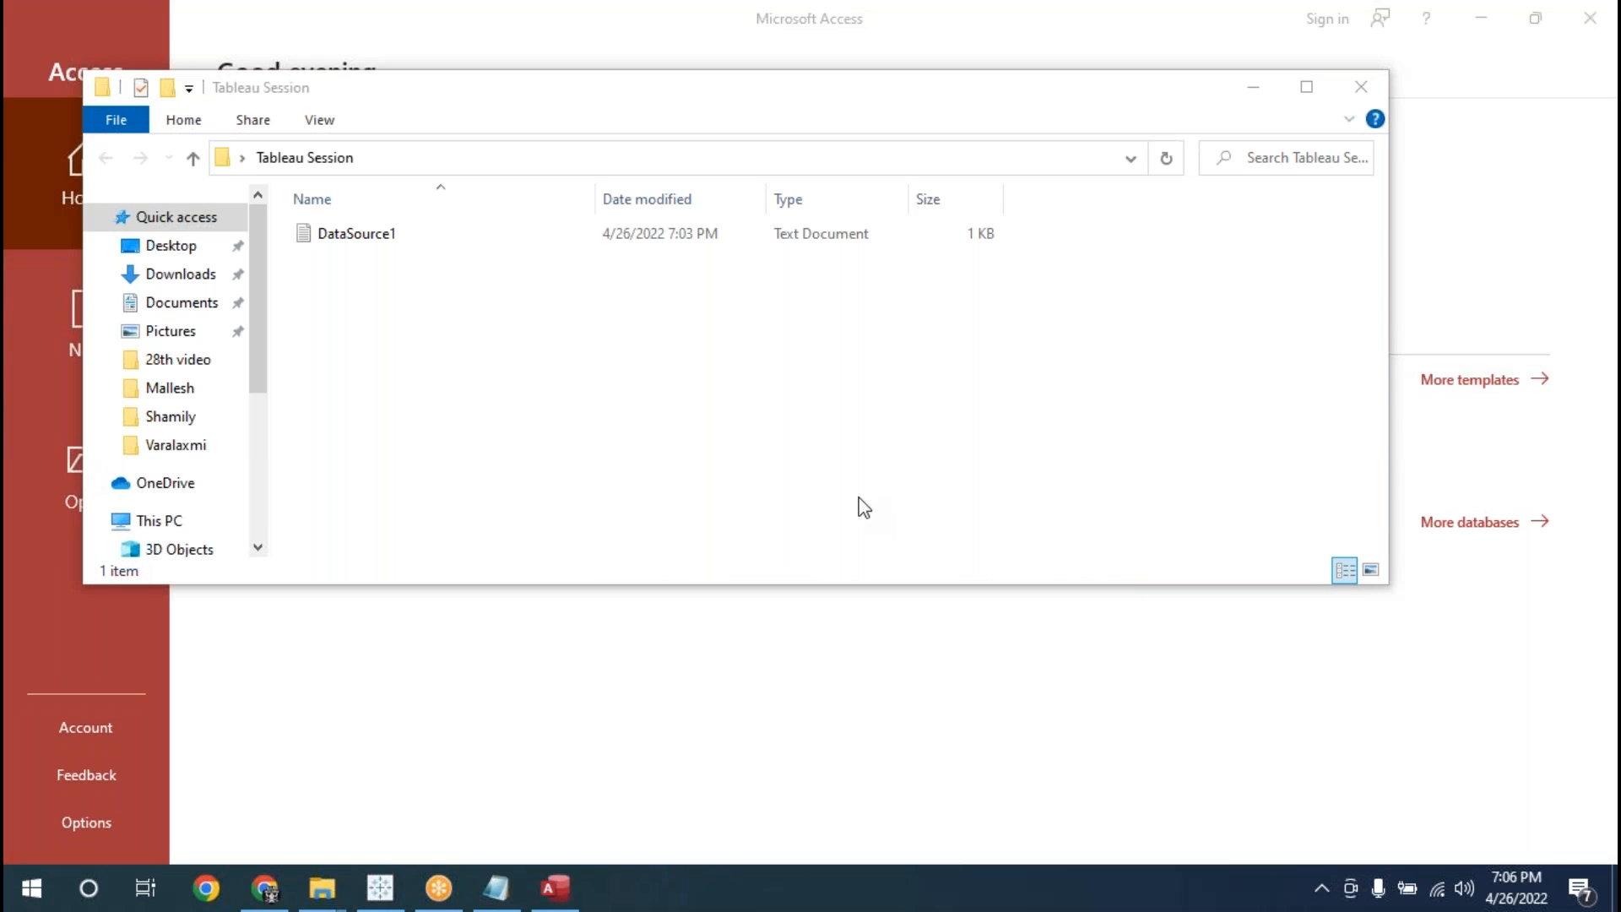
drag(1232, 103, 1024, 248)
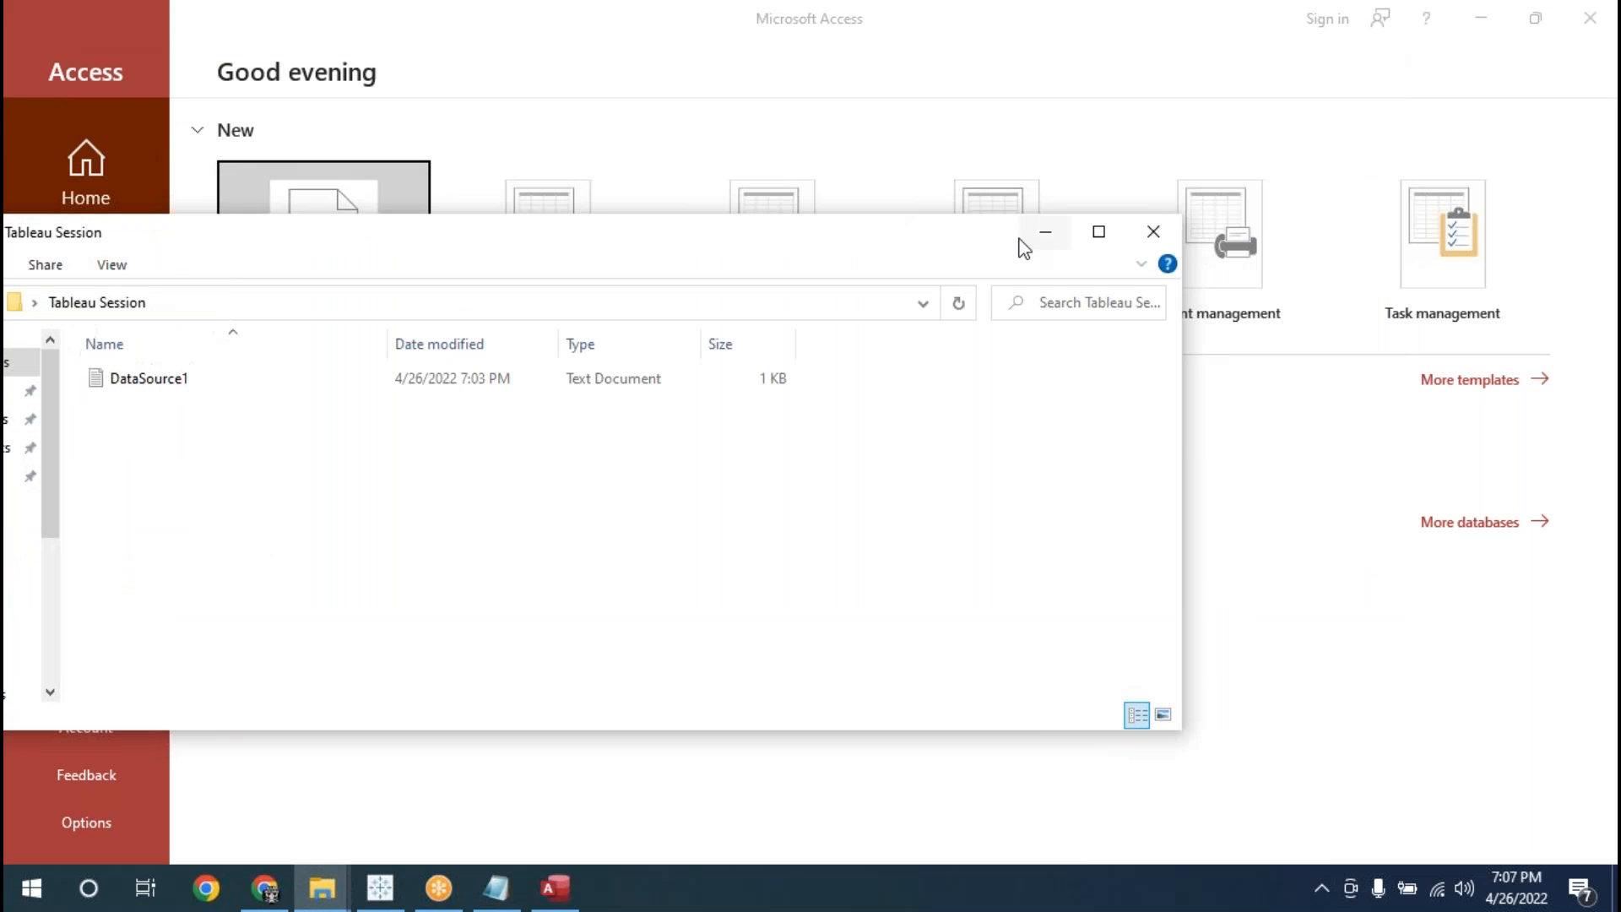
click(1045, 232)
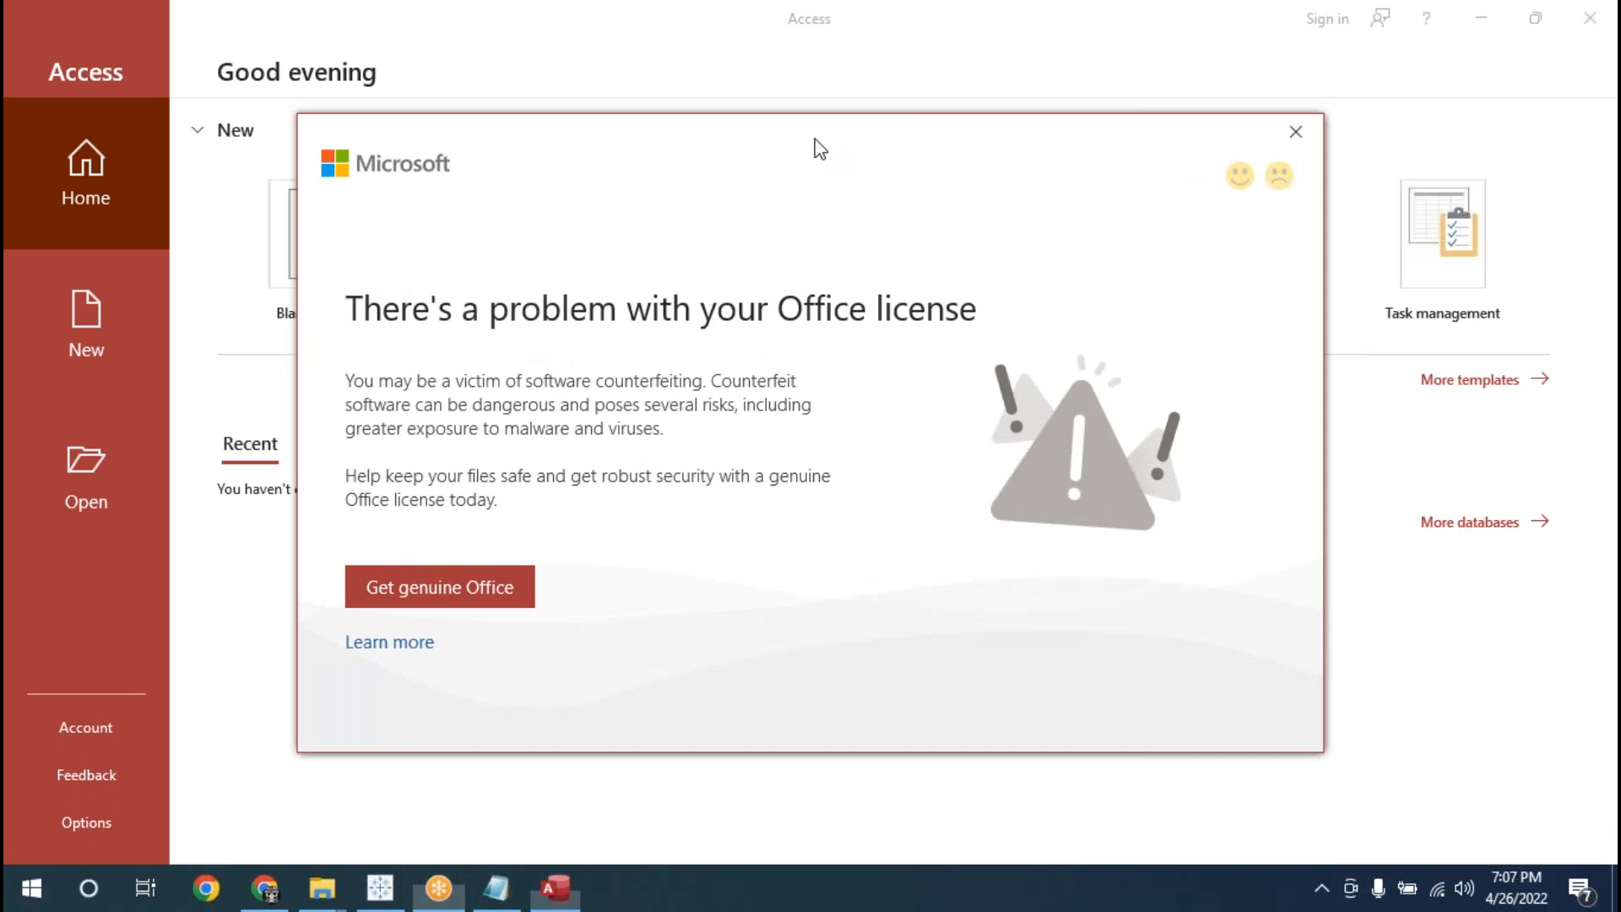
click(1019, 172)
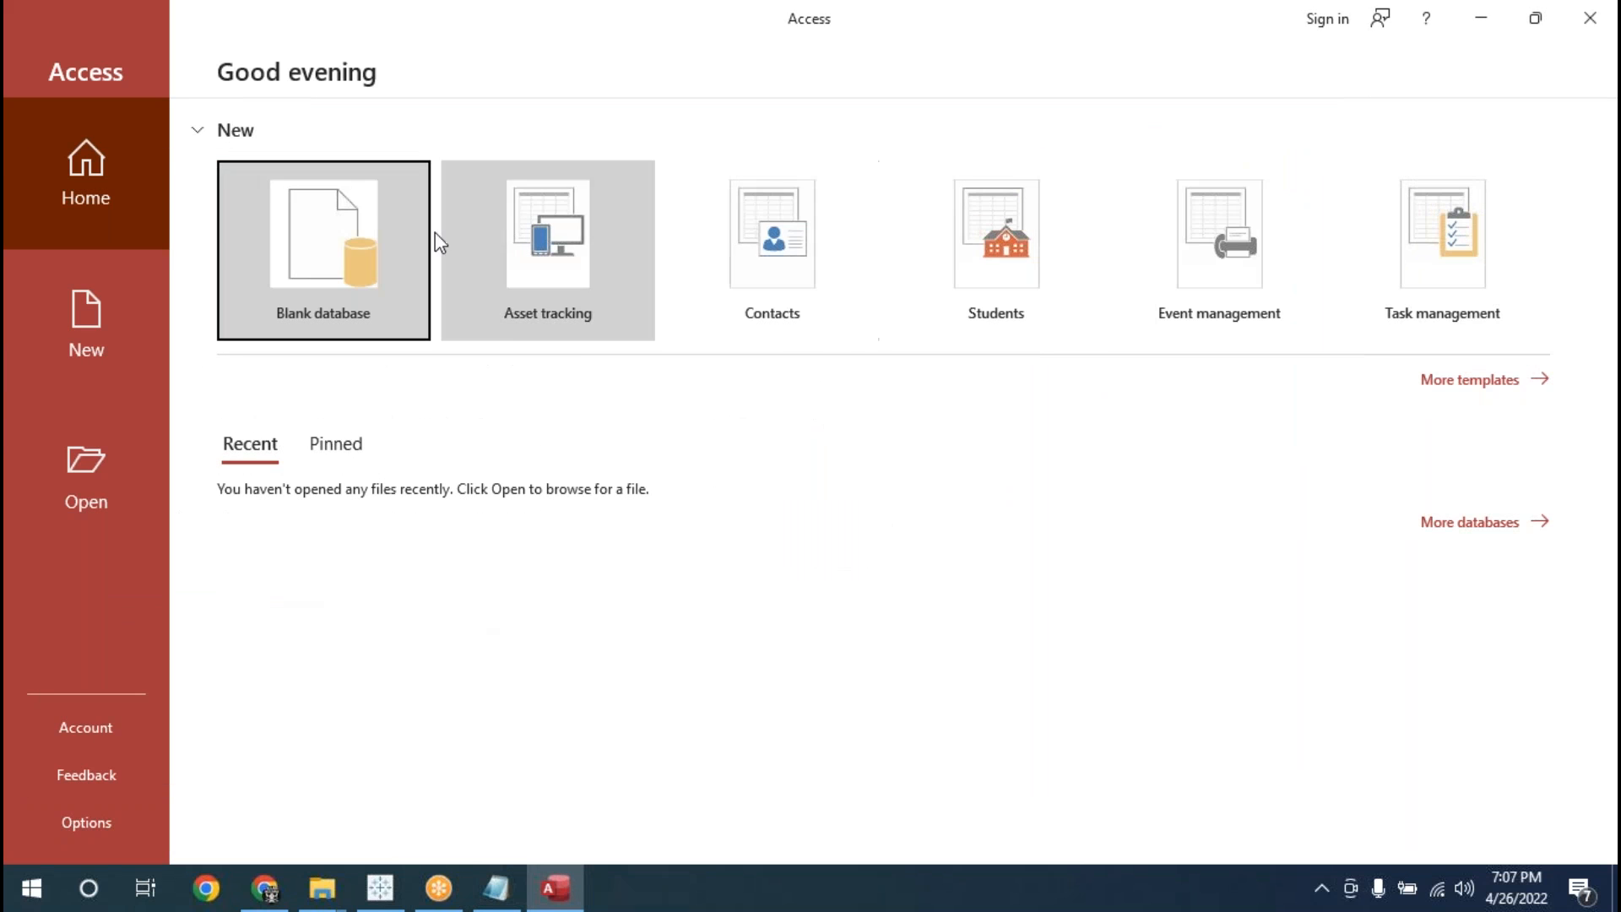
- Create a blank database with the file name DataSource2
click(346, 245)
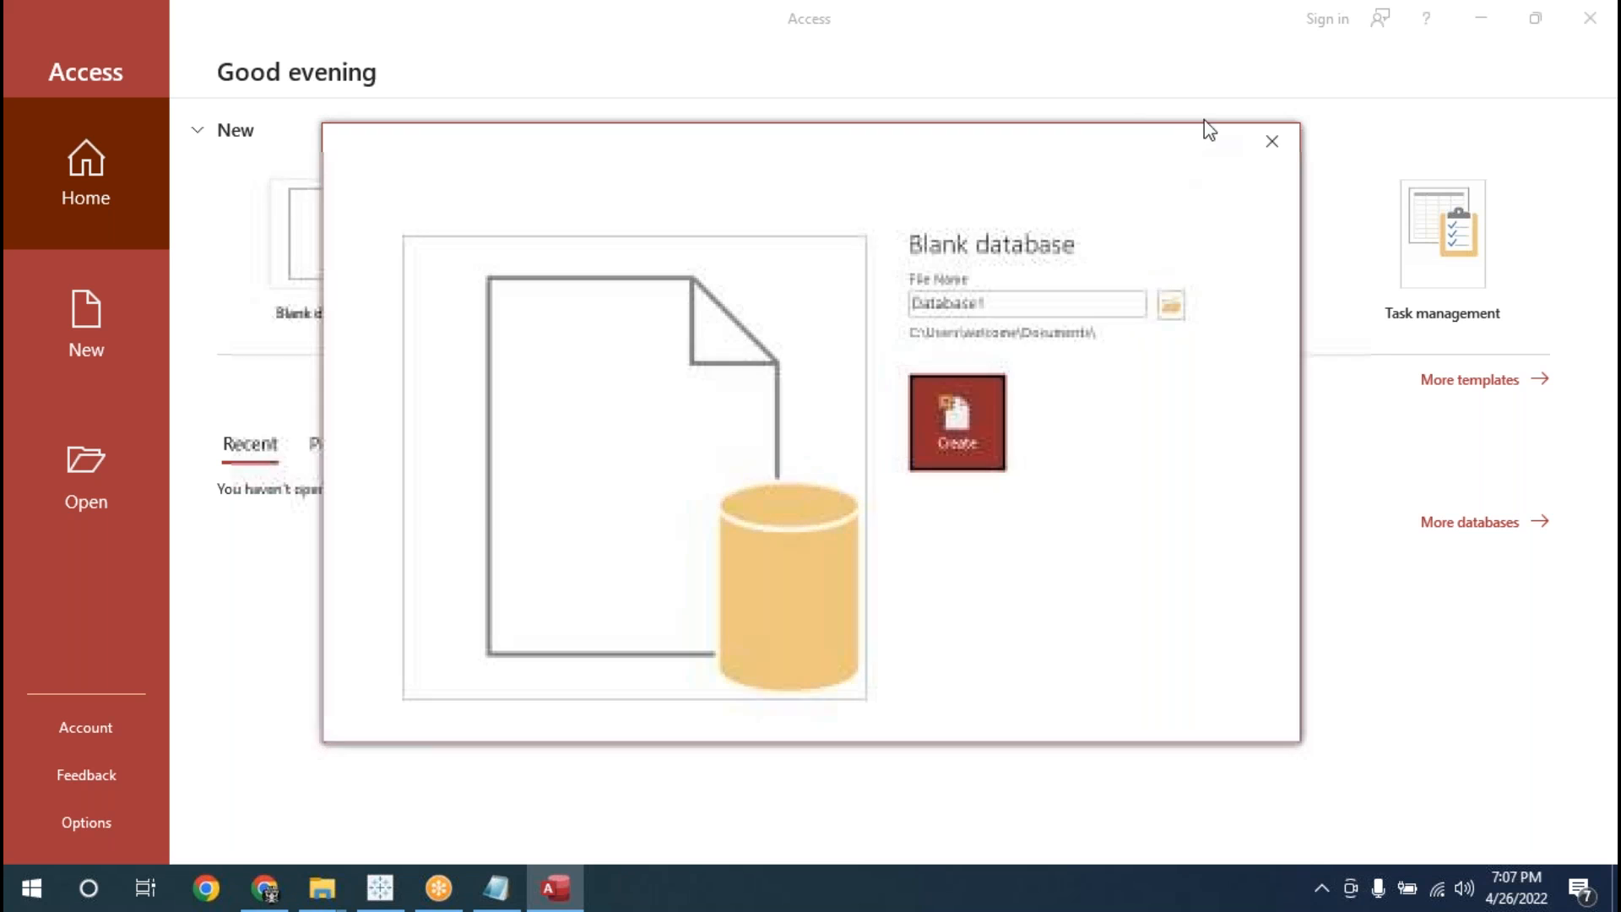
click(1079, 246)
key(BackSpace)
text(DataSource2)
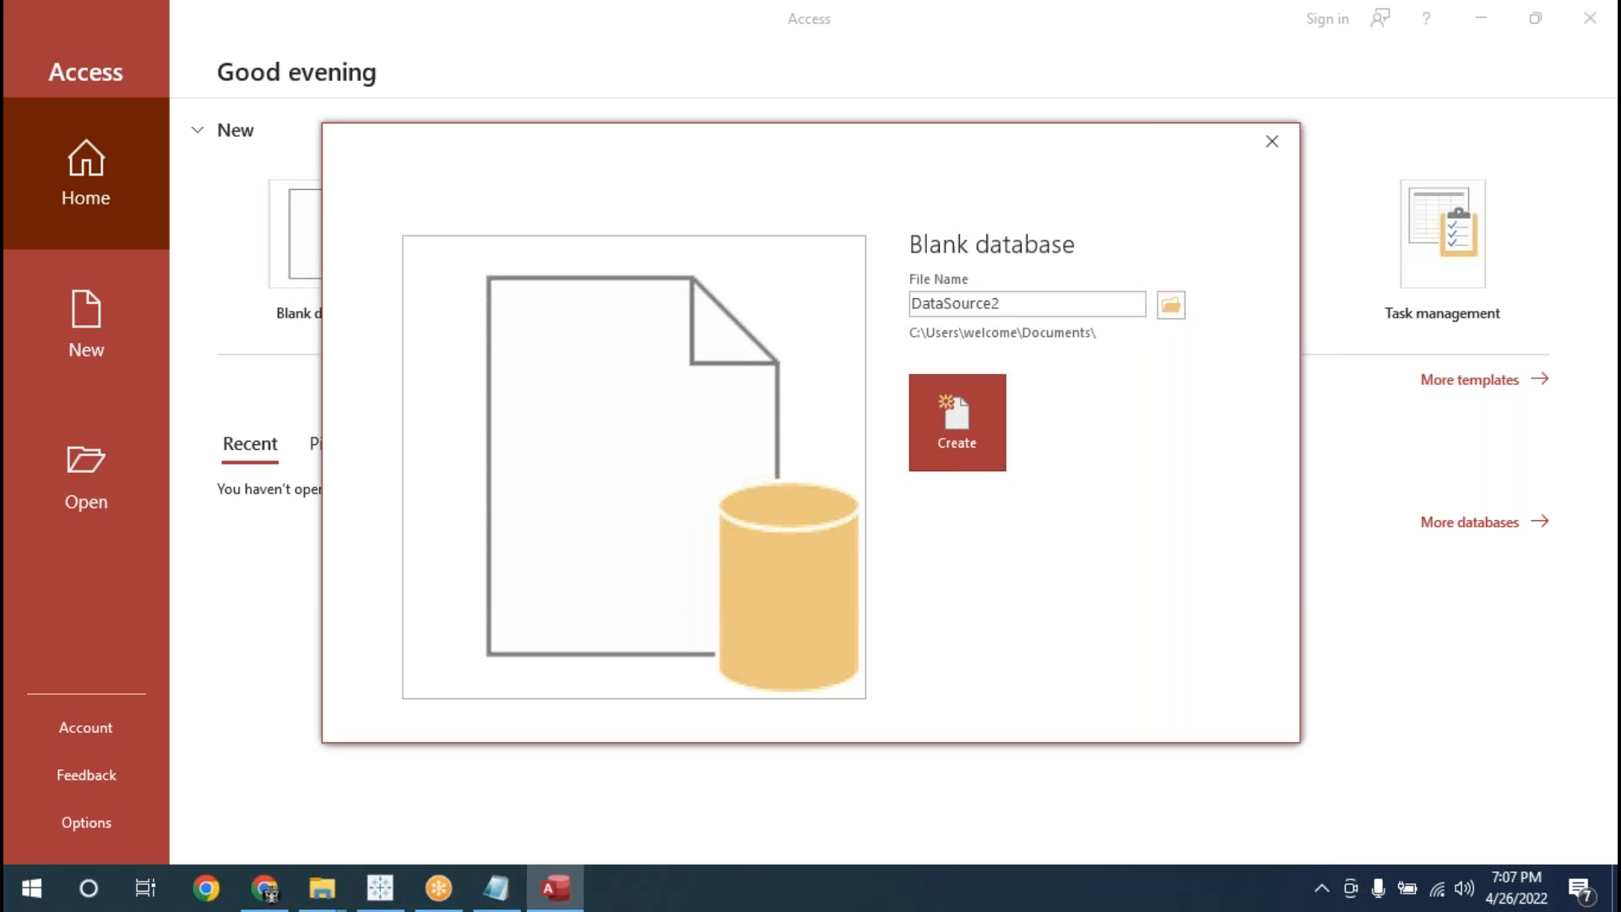
click(940, 444)
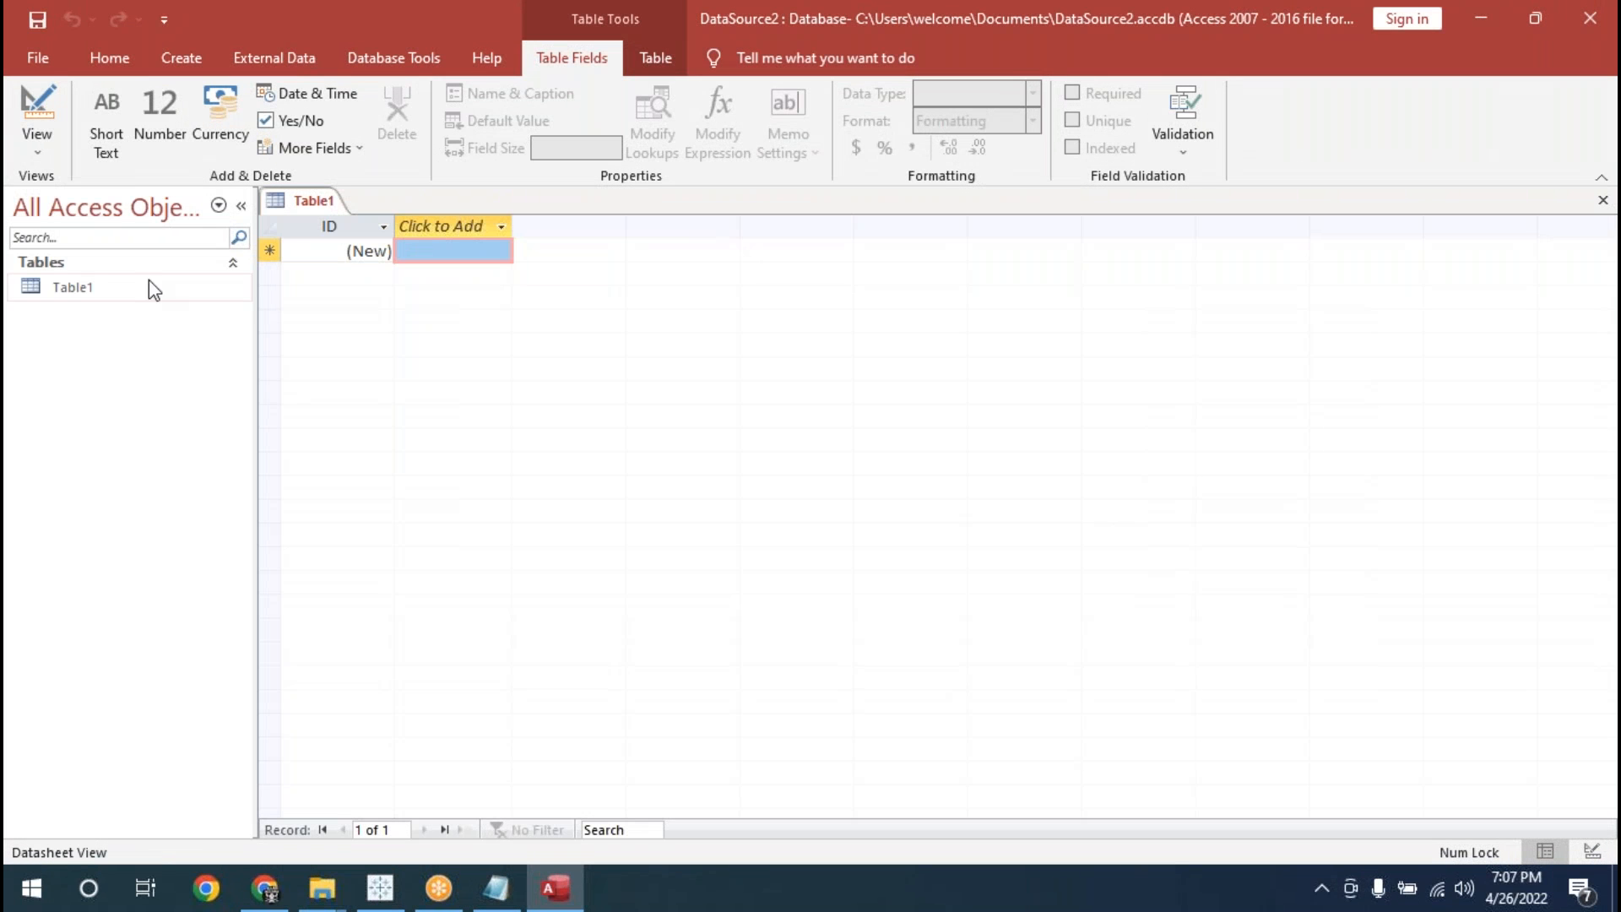
- Close the default Table1 without saving it
click(89, 287)
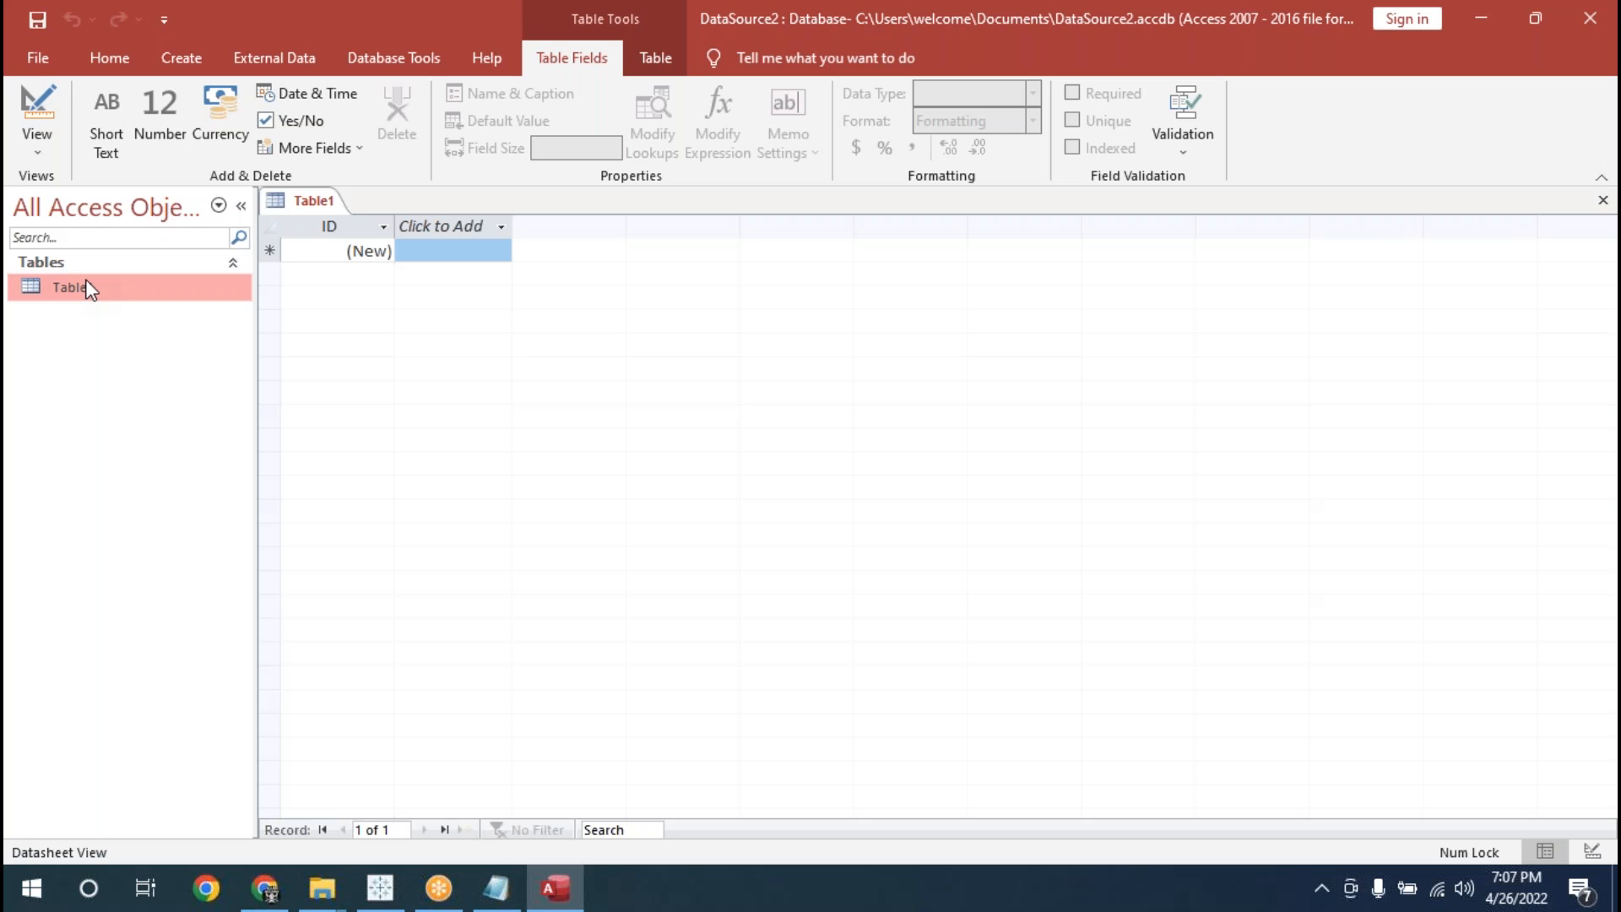
right_click(89, 289)
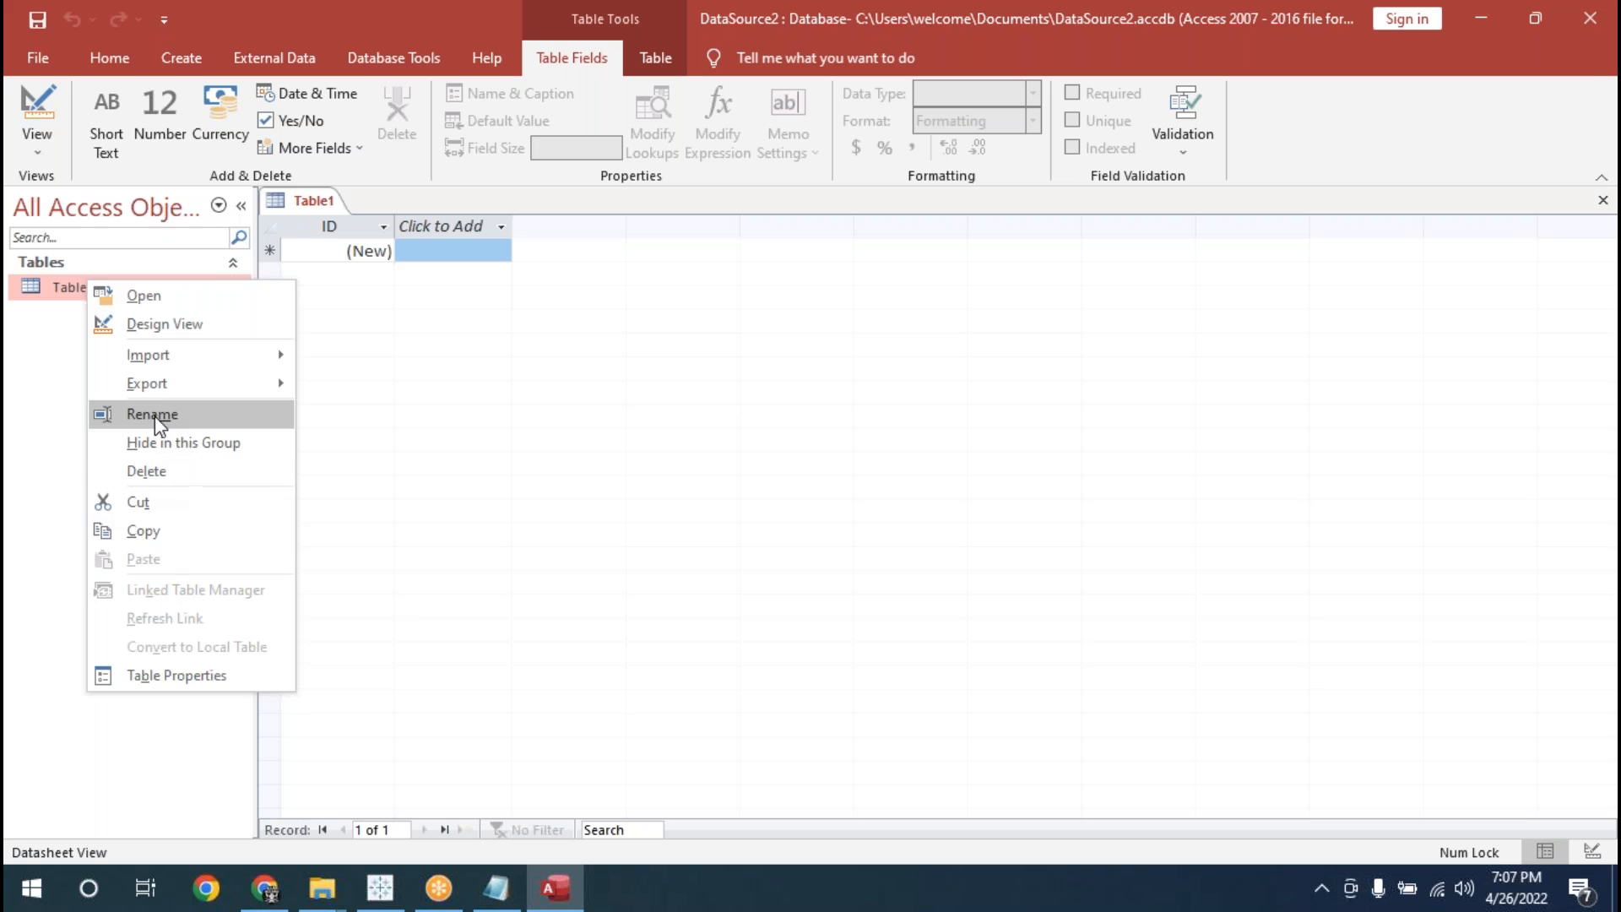
click(311, 201)
right_click(311, 202)
click(362, 238)
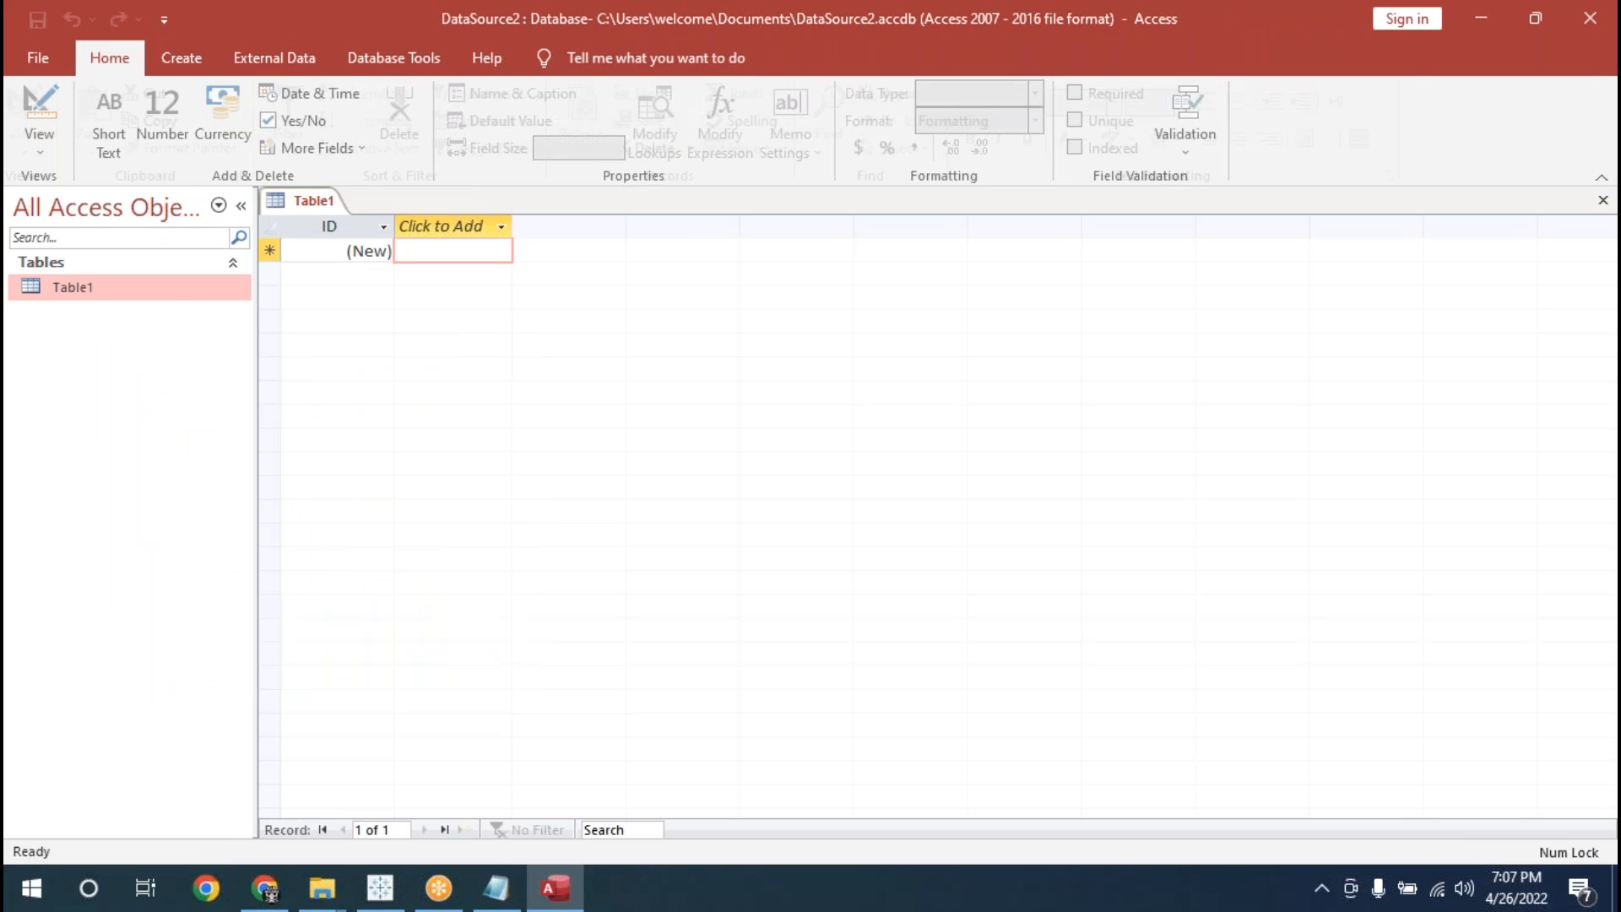
click(194, 54)
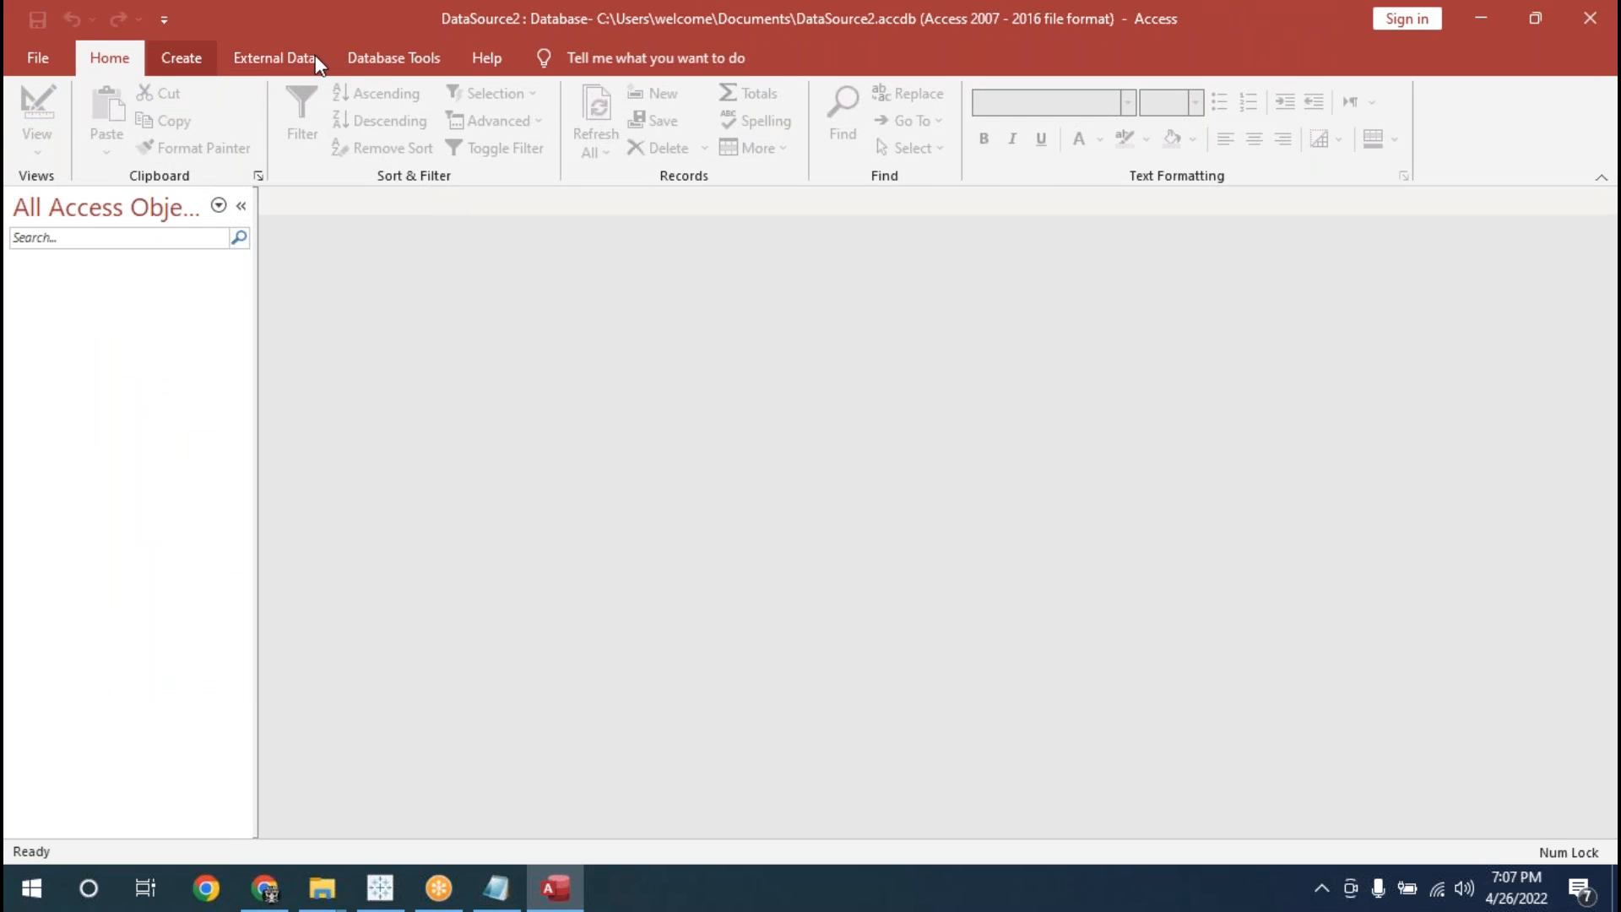
click(292, 56)
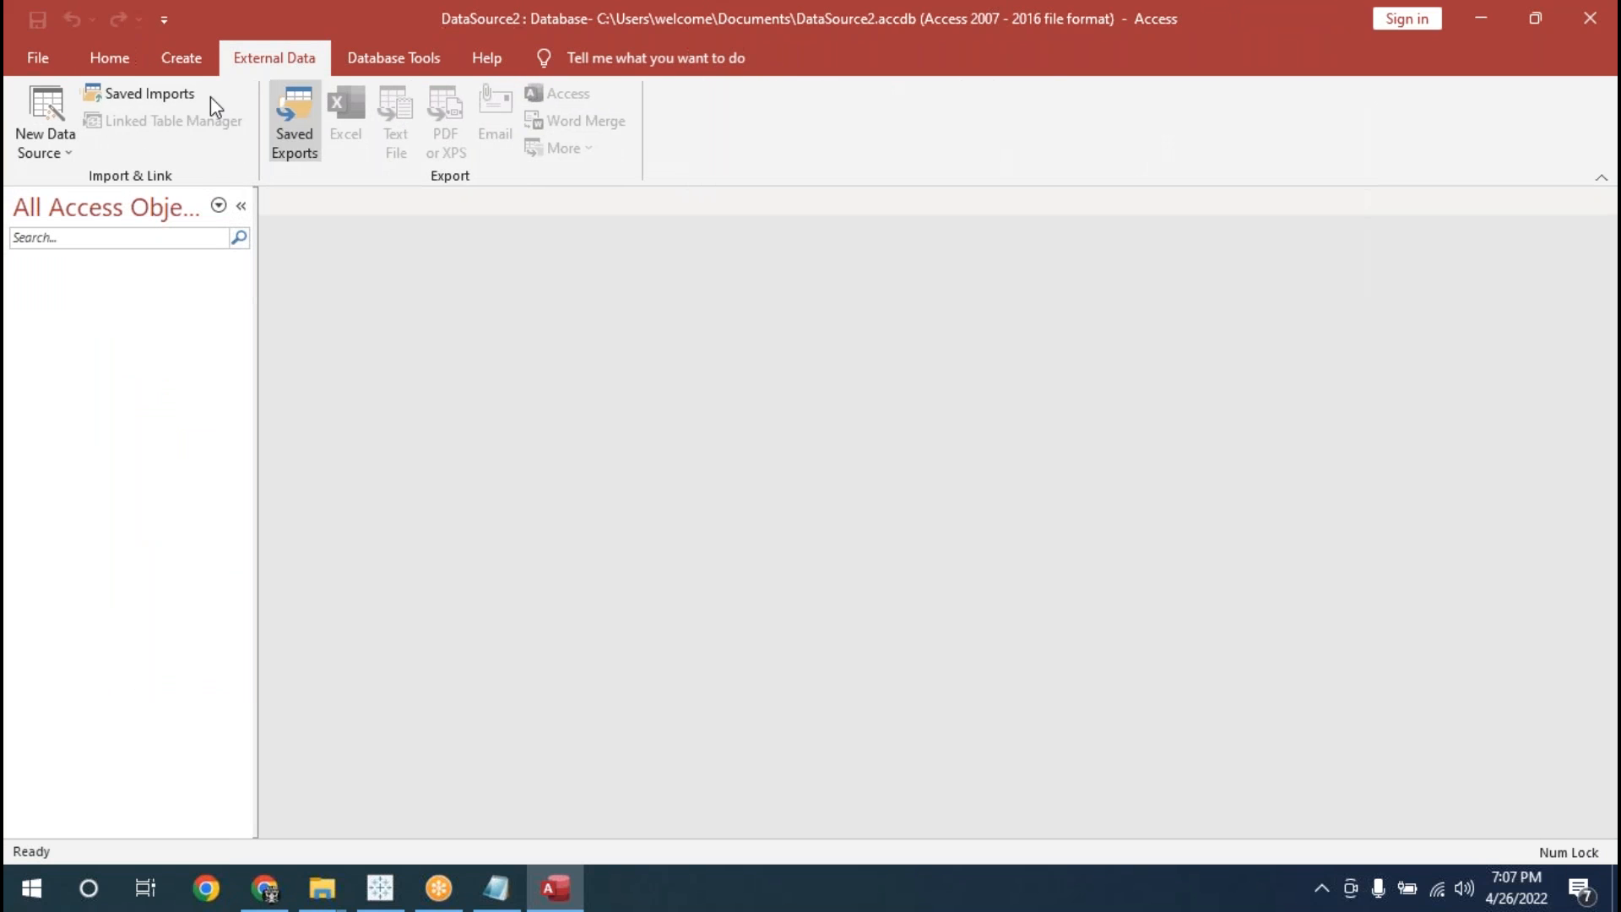
click(181, 58)
click(134, 118)
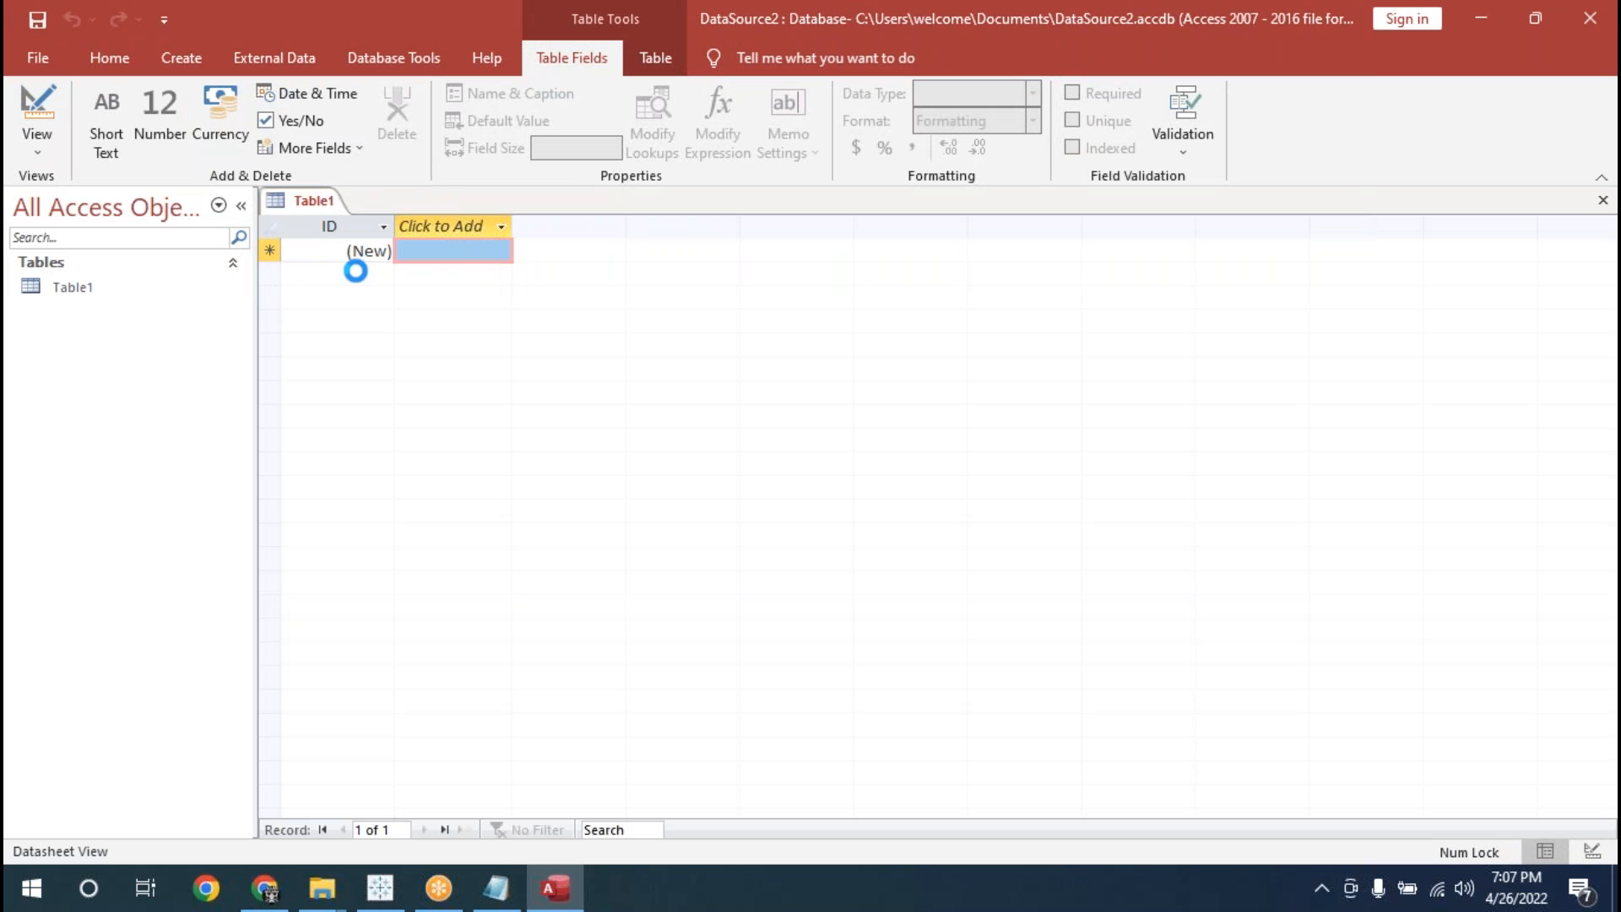
click(114, 294)
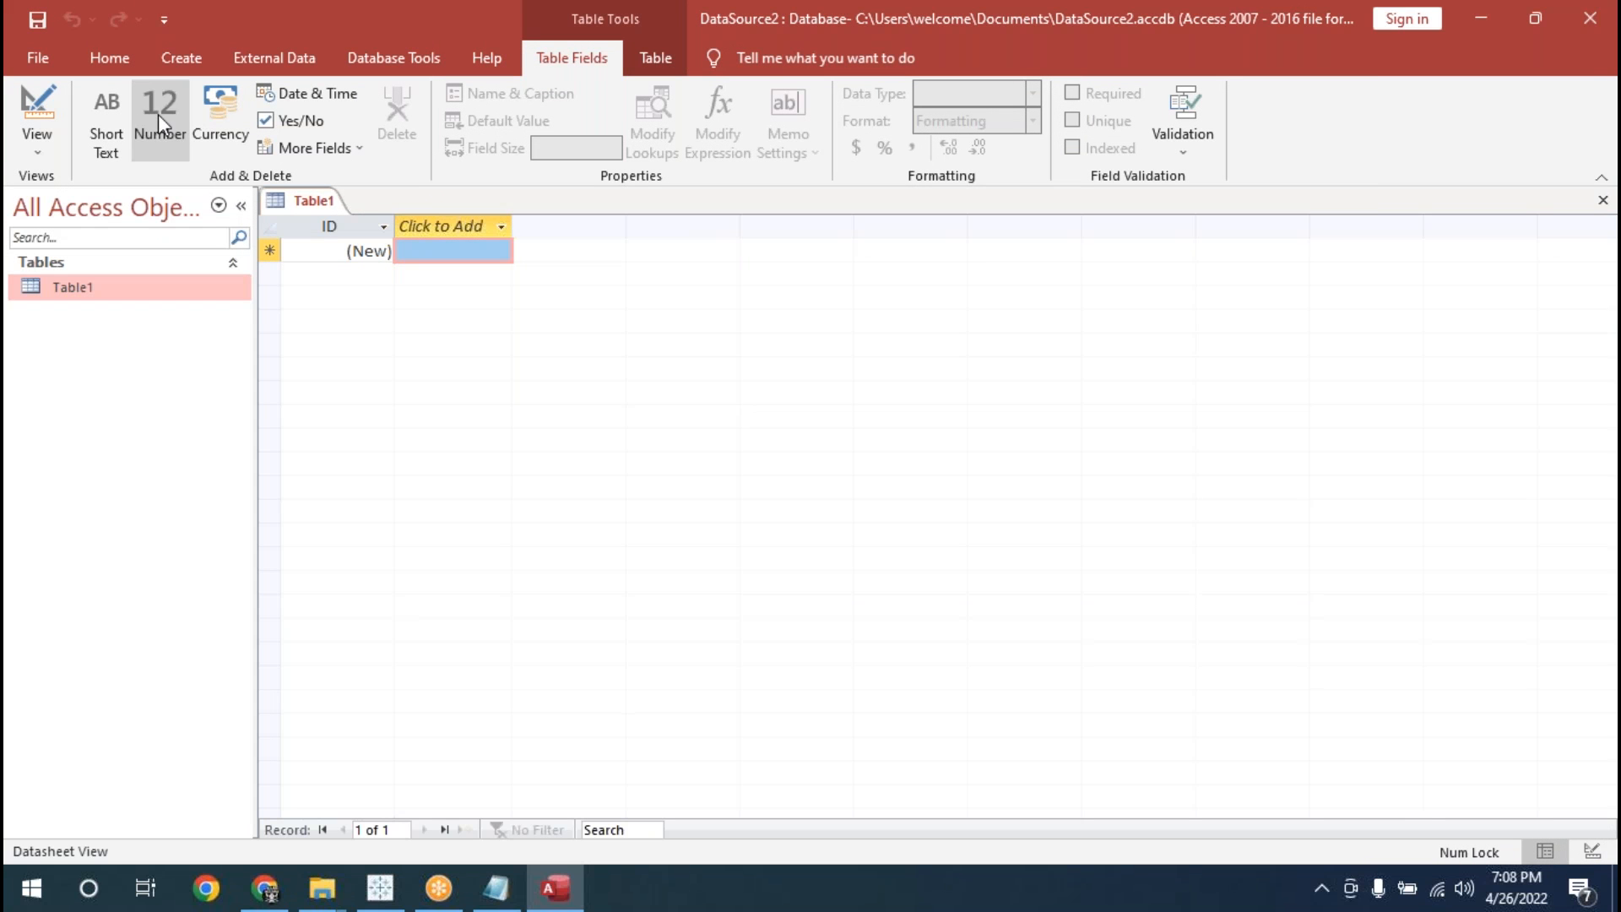
right_click(303, 196)
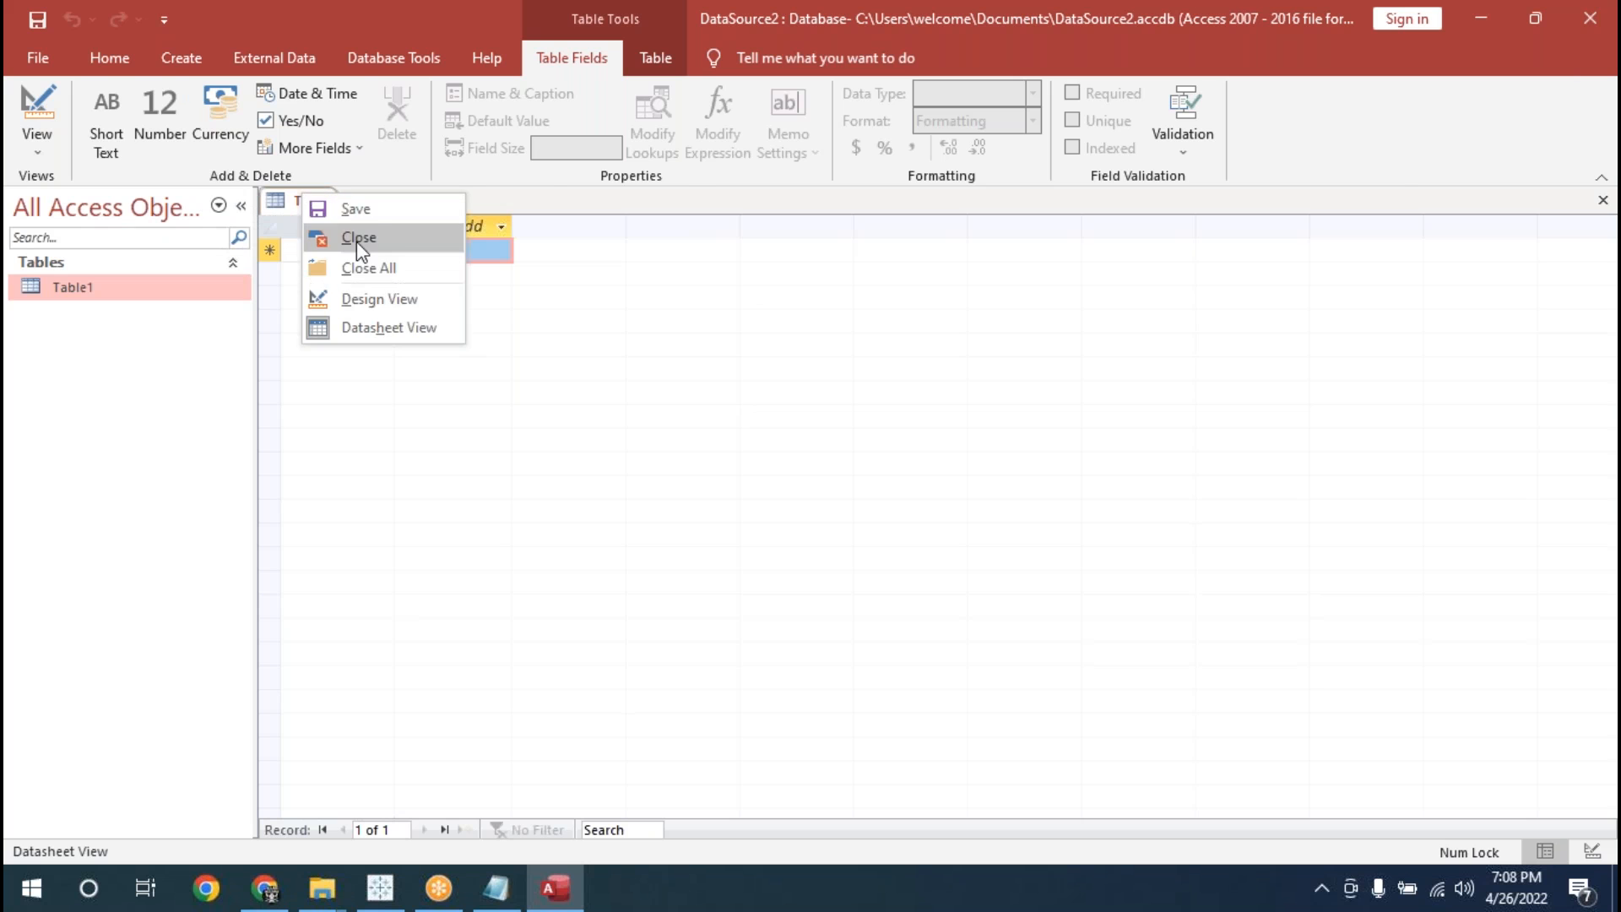
click(354, 245)
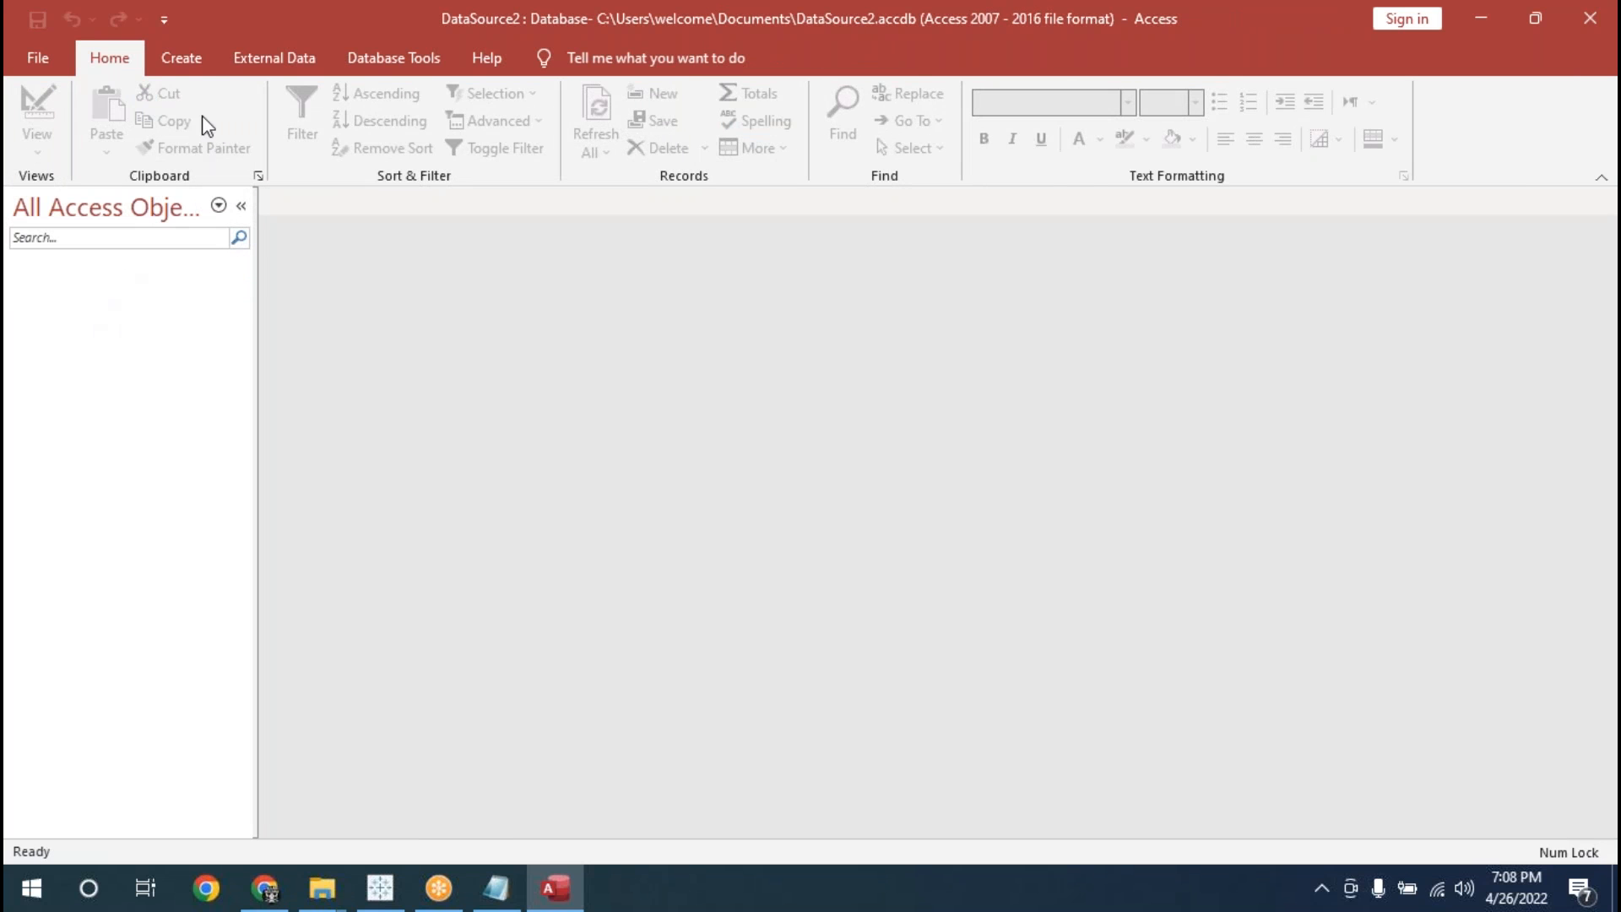
- Start a new table in design view and define an Empid field with the Number data type
click(182, 59)
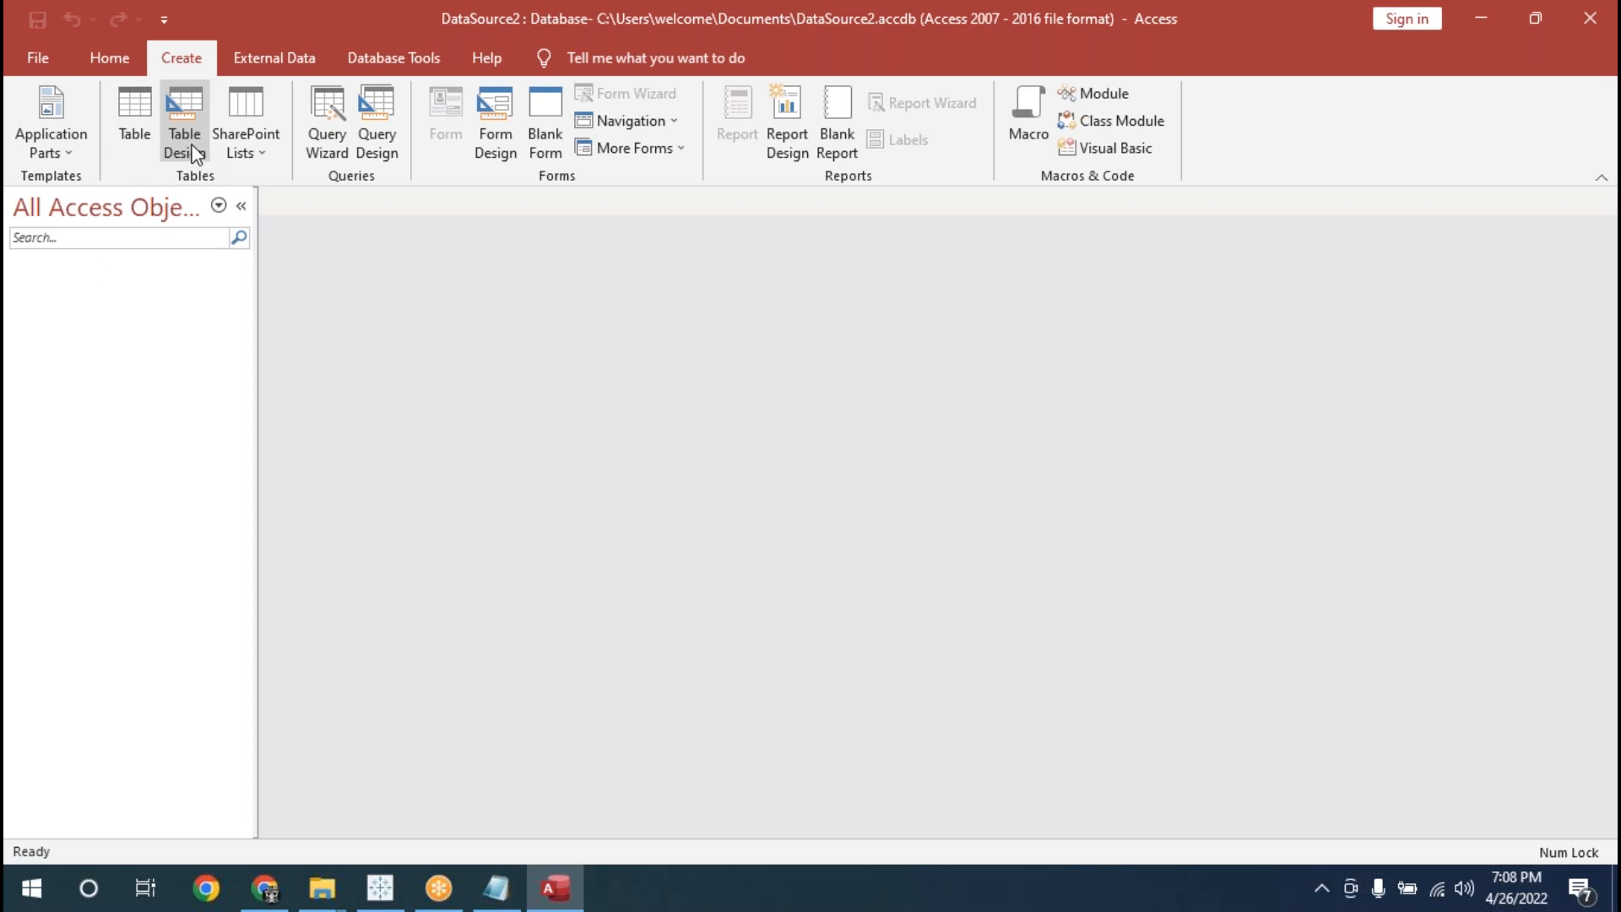
click(184, 118)
text(Empid)
key(Tab)
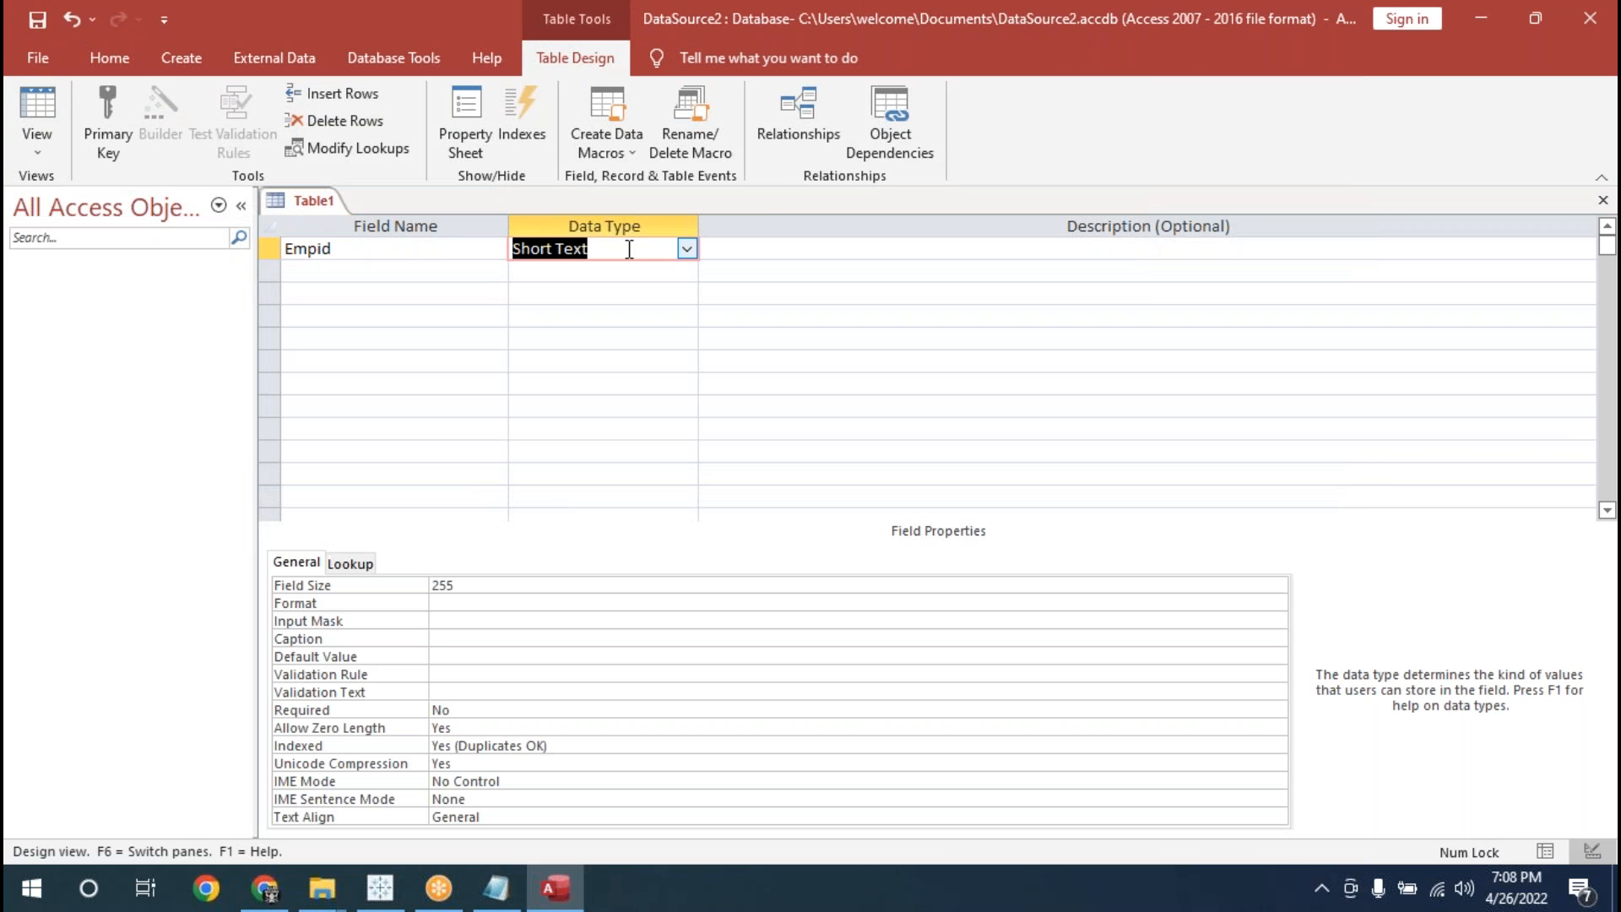
click(686, 248)
click(654, 315)
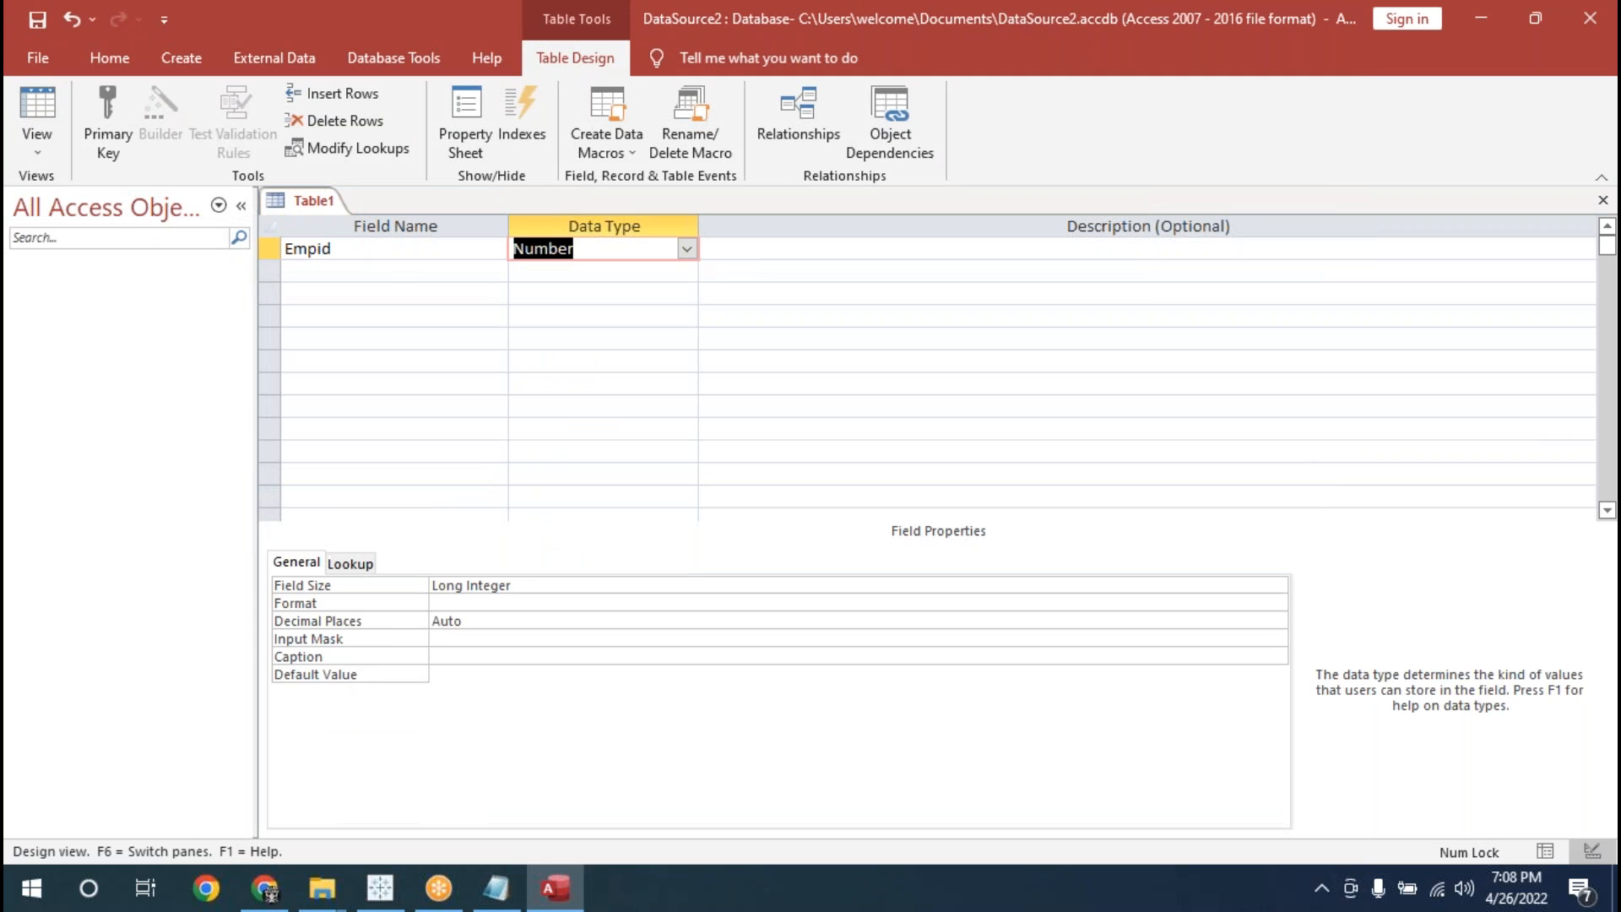
- Add an Empname field below Empid with the Short Text data type
click(367, 266)
text(emp)
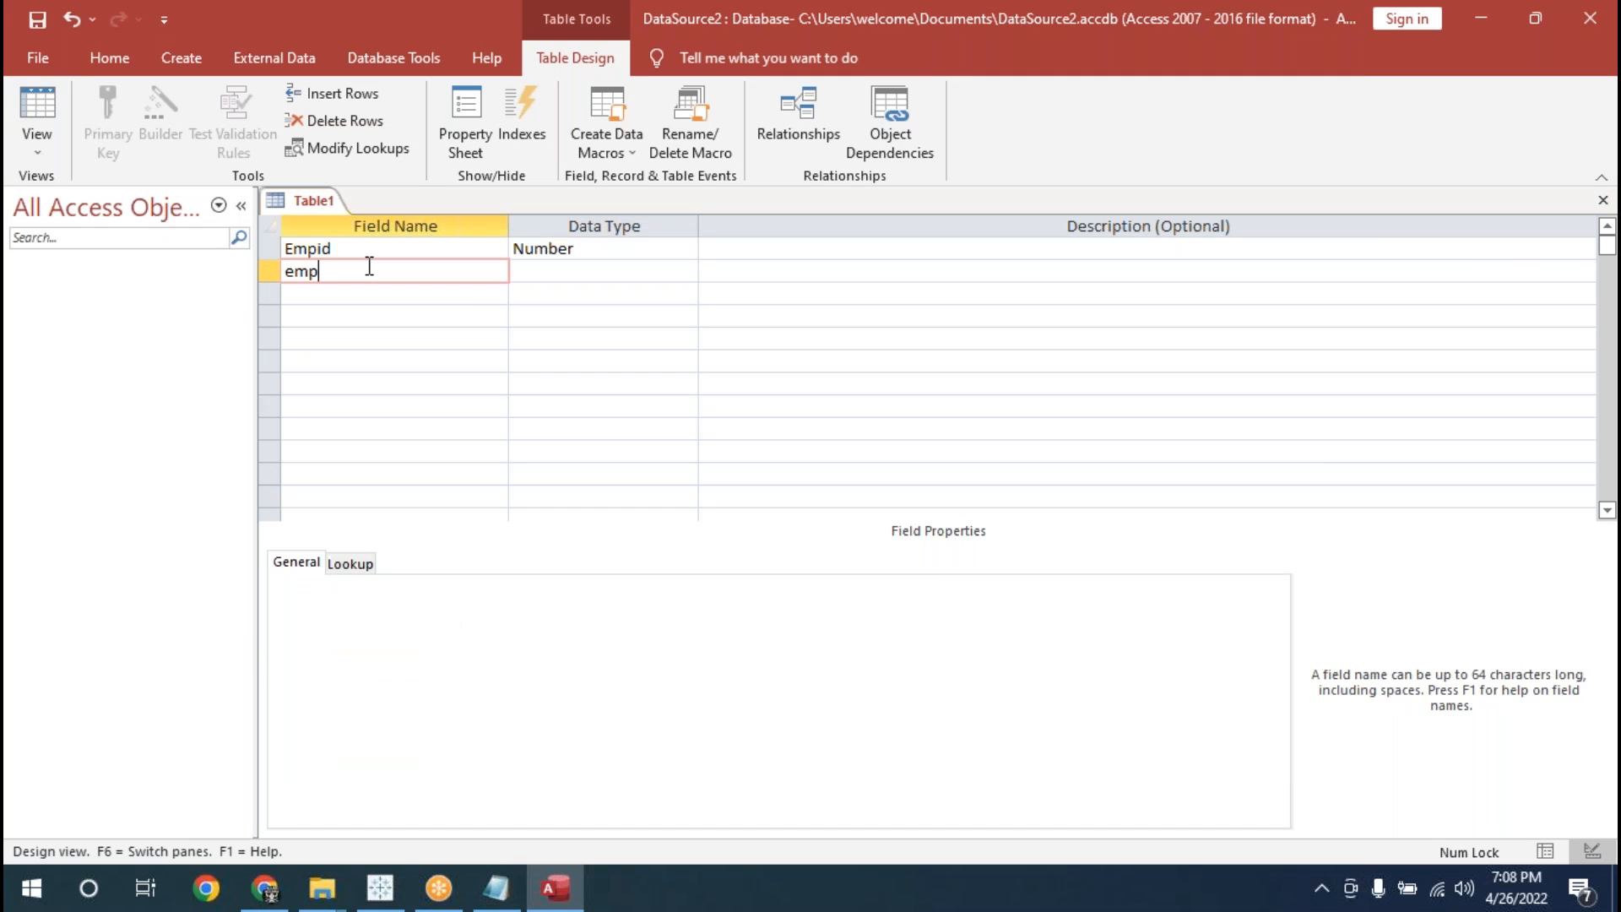
key(BackSpace)
key(BackSpace)
key(BackSpace)
text(Empname)
key(Tab)
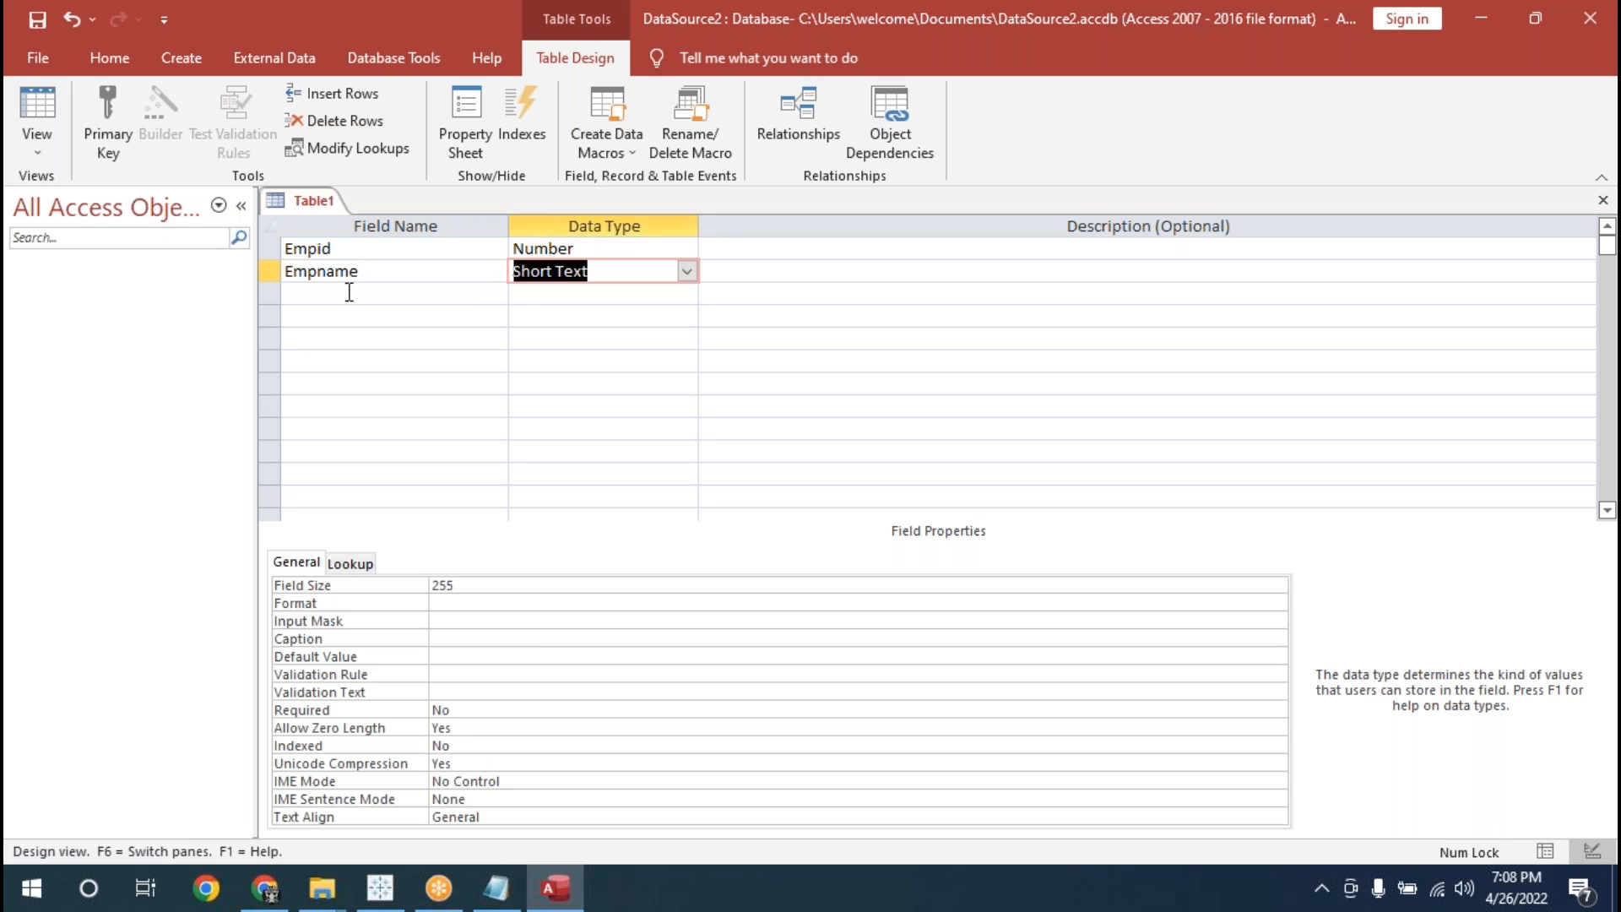
- Add a salary field below Empname with the Number data type
click(349, 292)
text(salary)
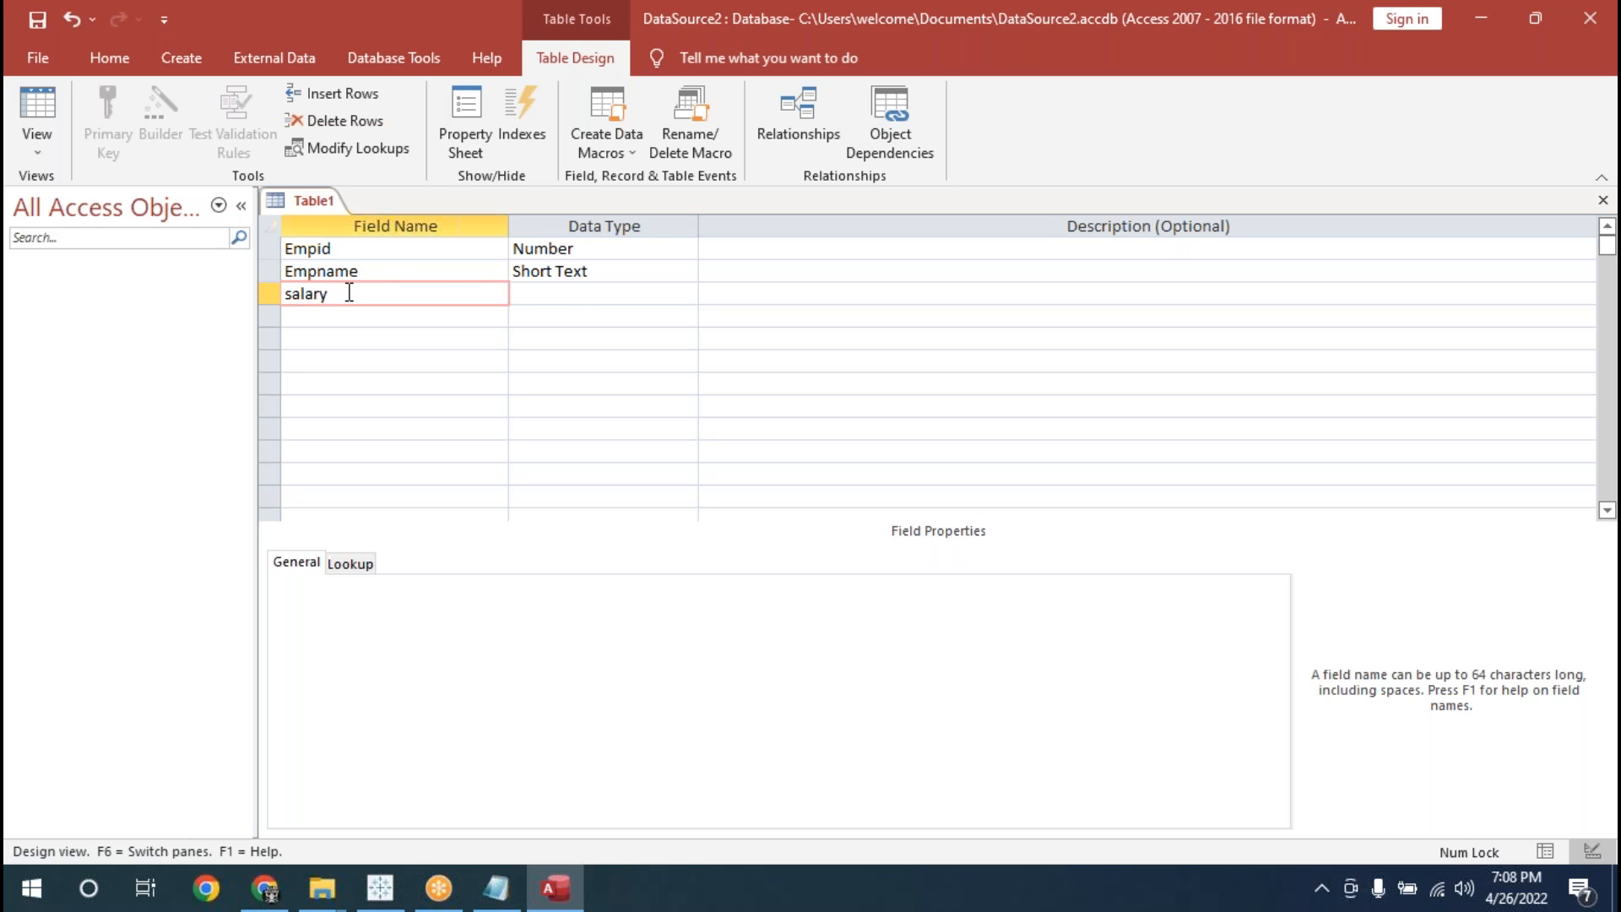
click(532, 298)
click(687, 293)
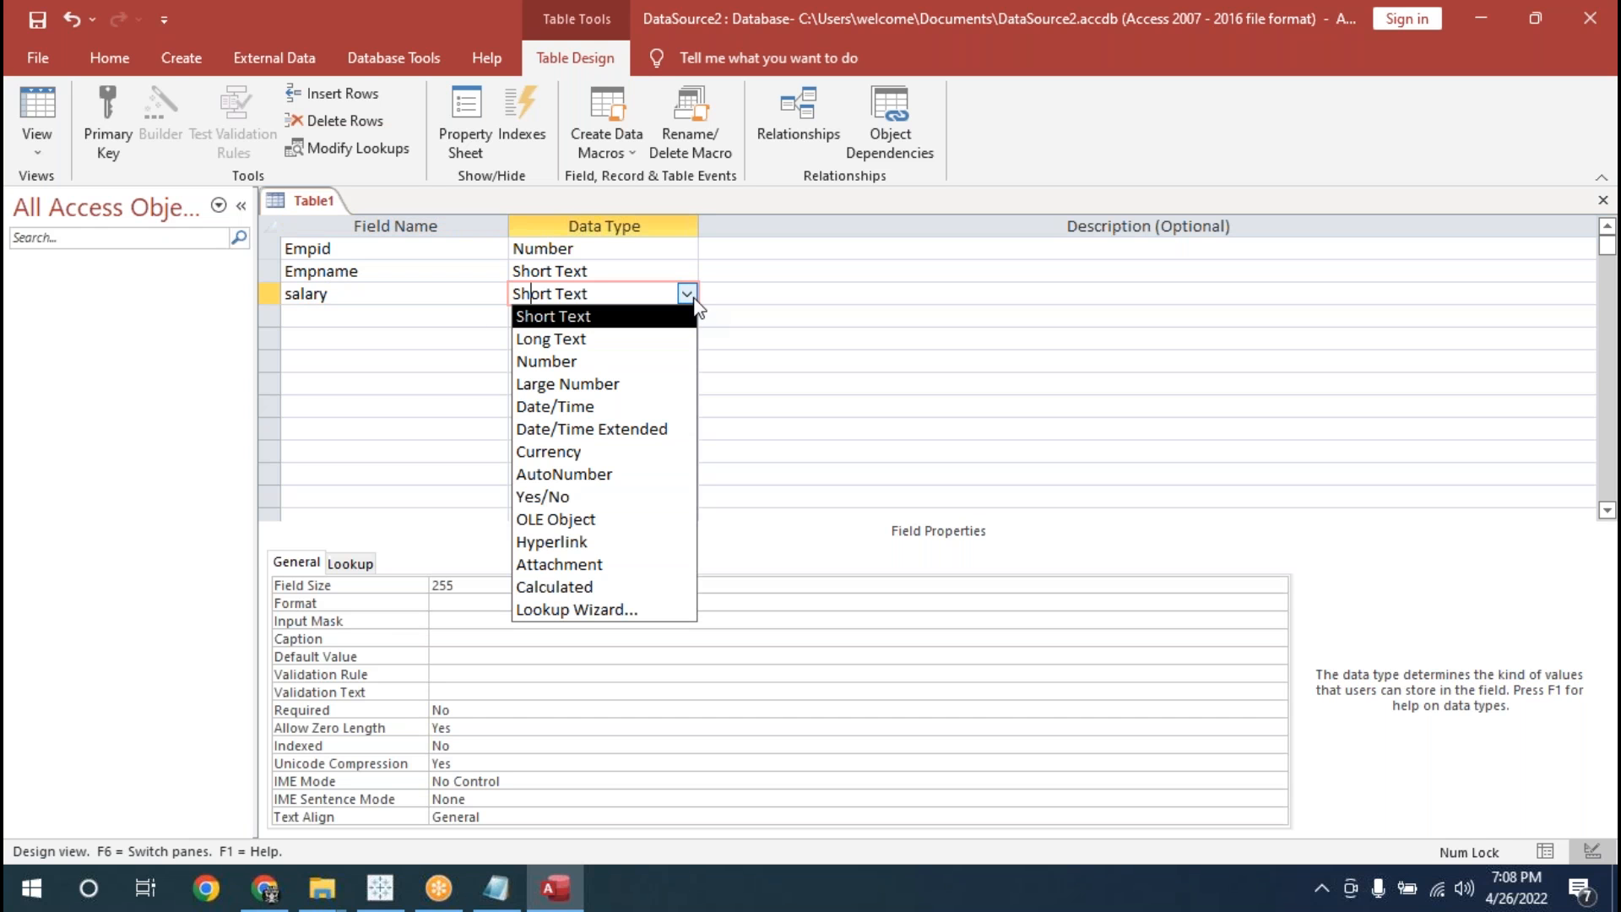
click(608, 362)
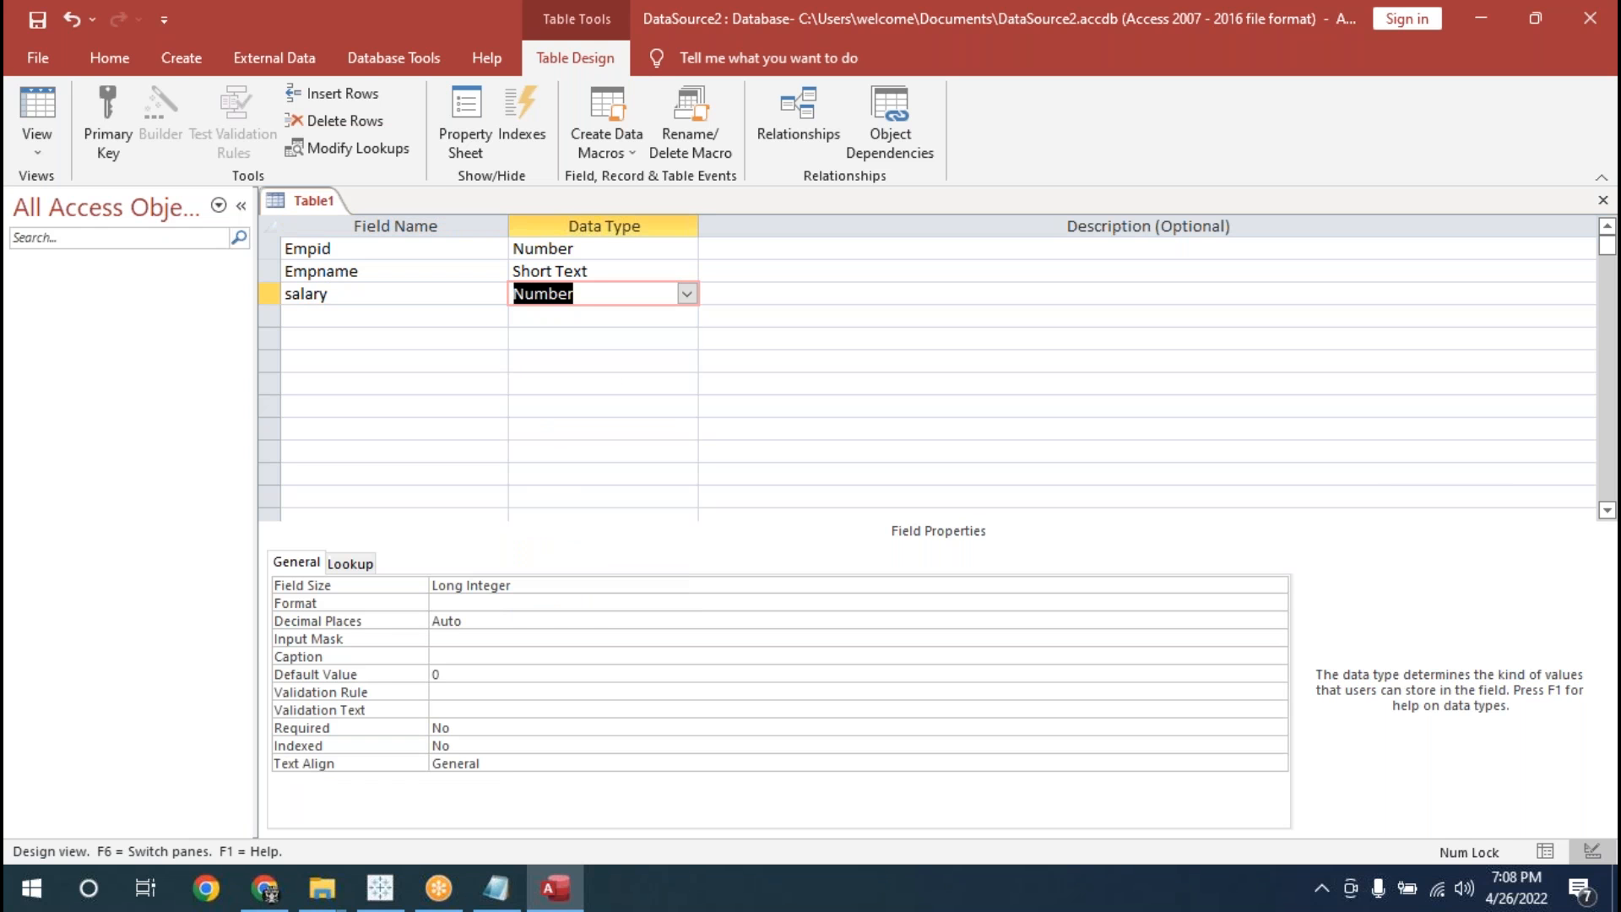
click(425, 377)
- Save the table design under the name Employee and let Access create a primary key for it
right_click(311, 206)
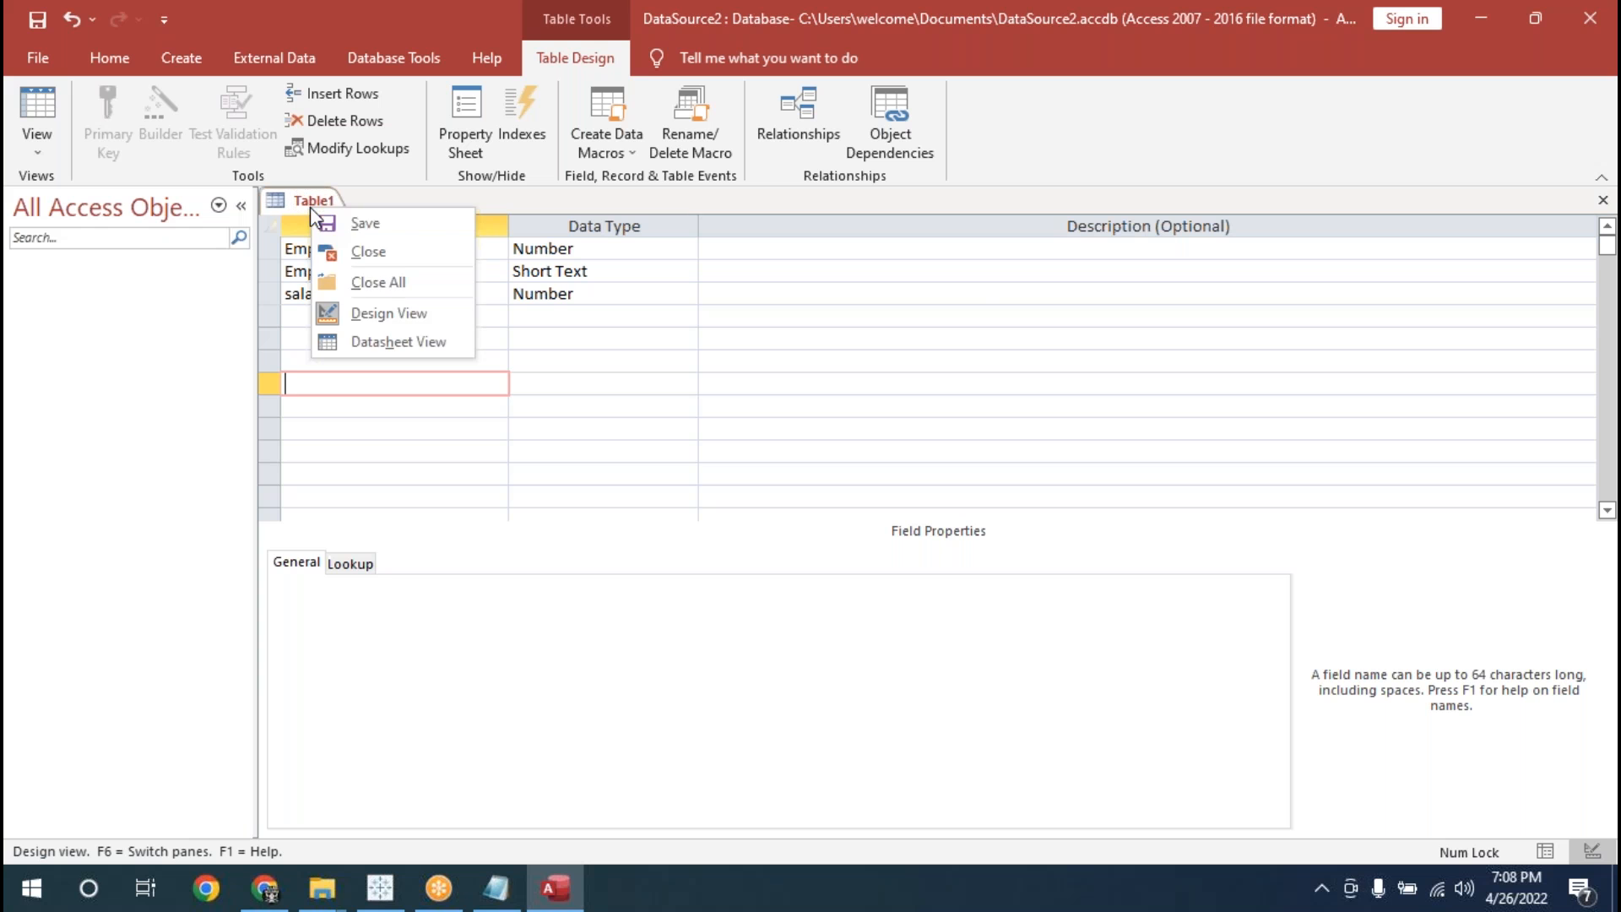
click(363, 223)
key(BackSpace)
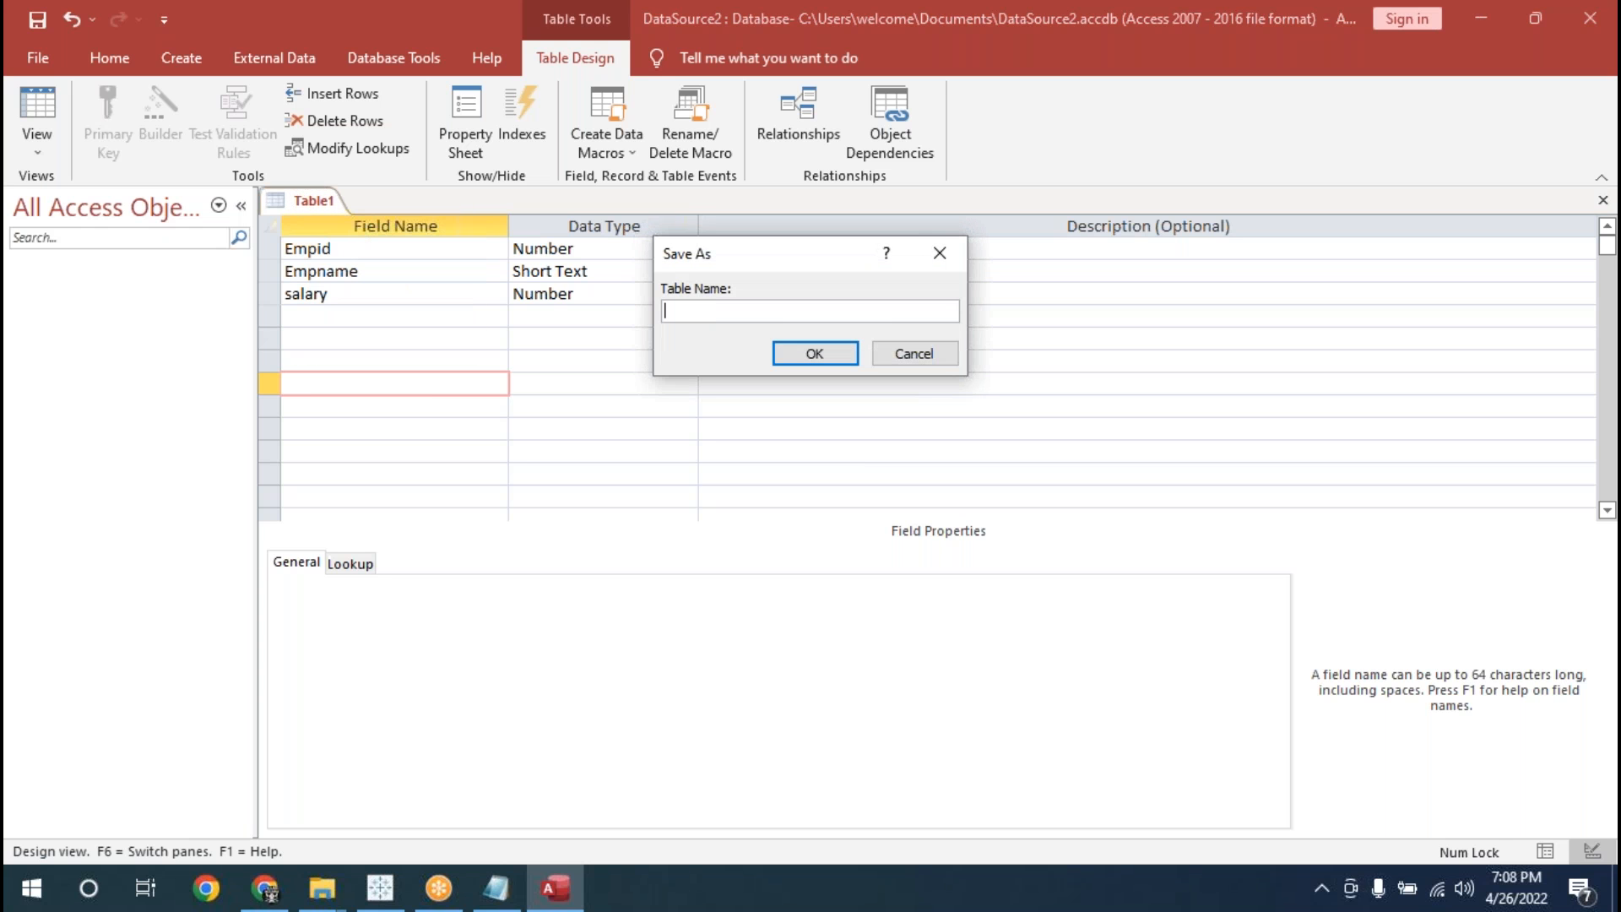
text(Employee)
click(811, 353)
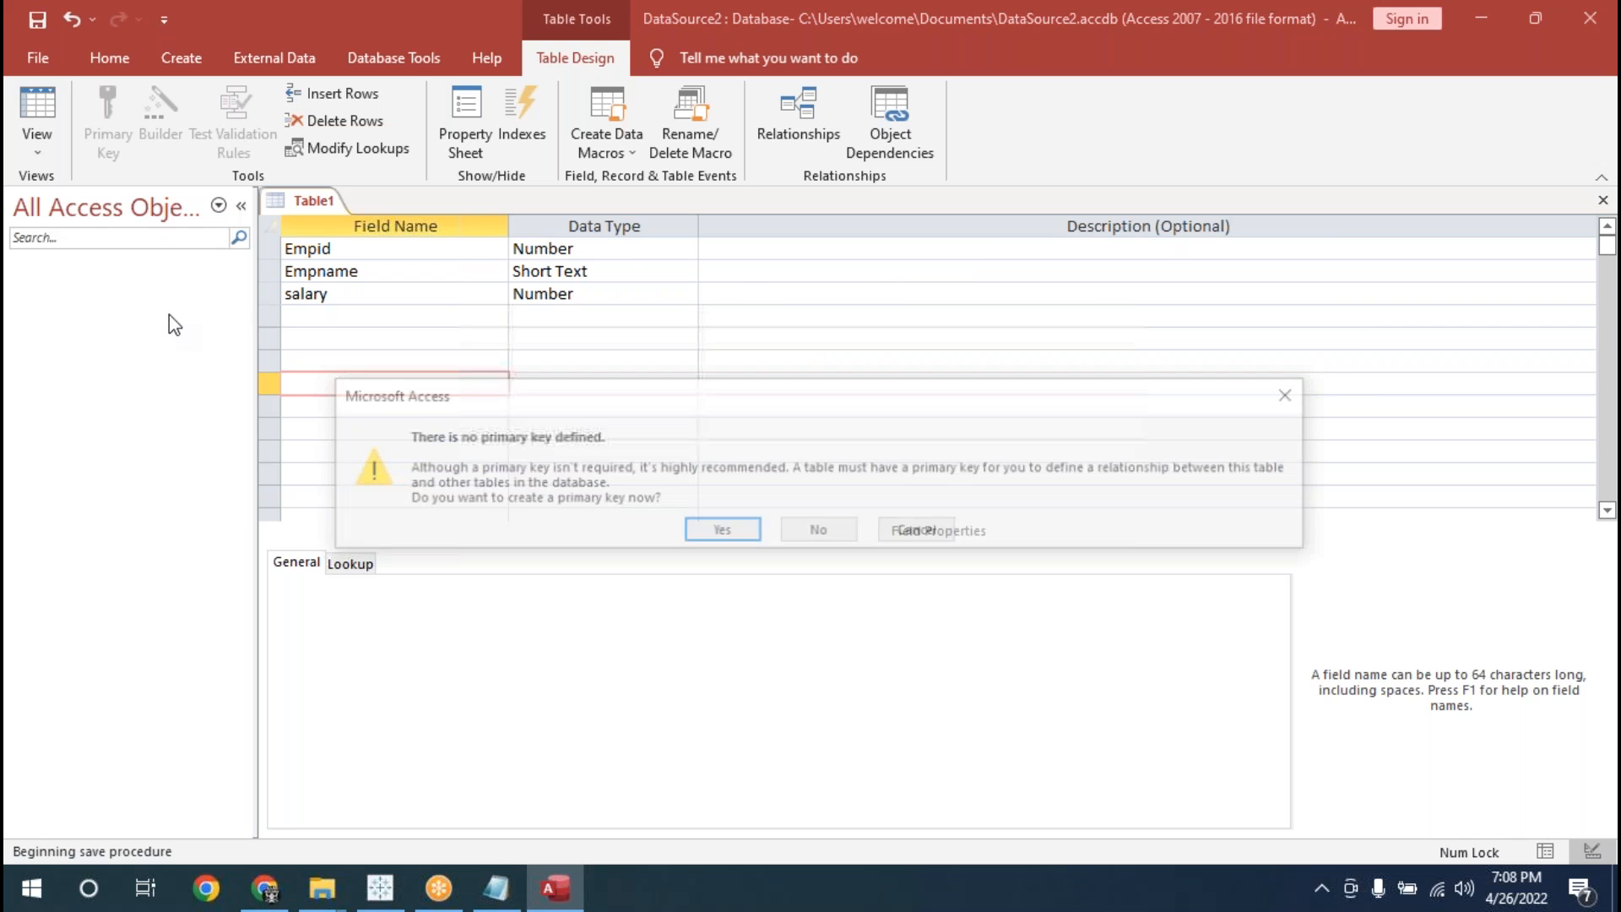
click(717, 533)
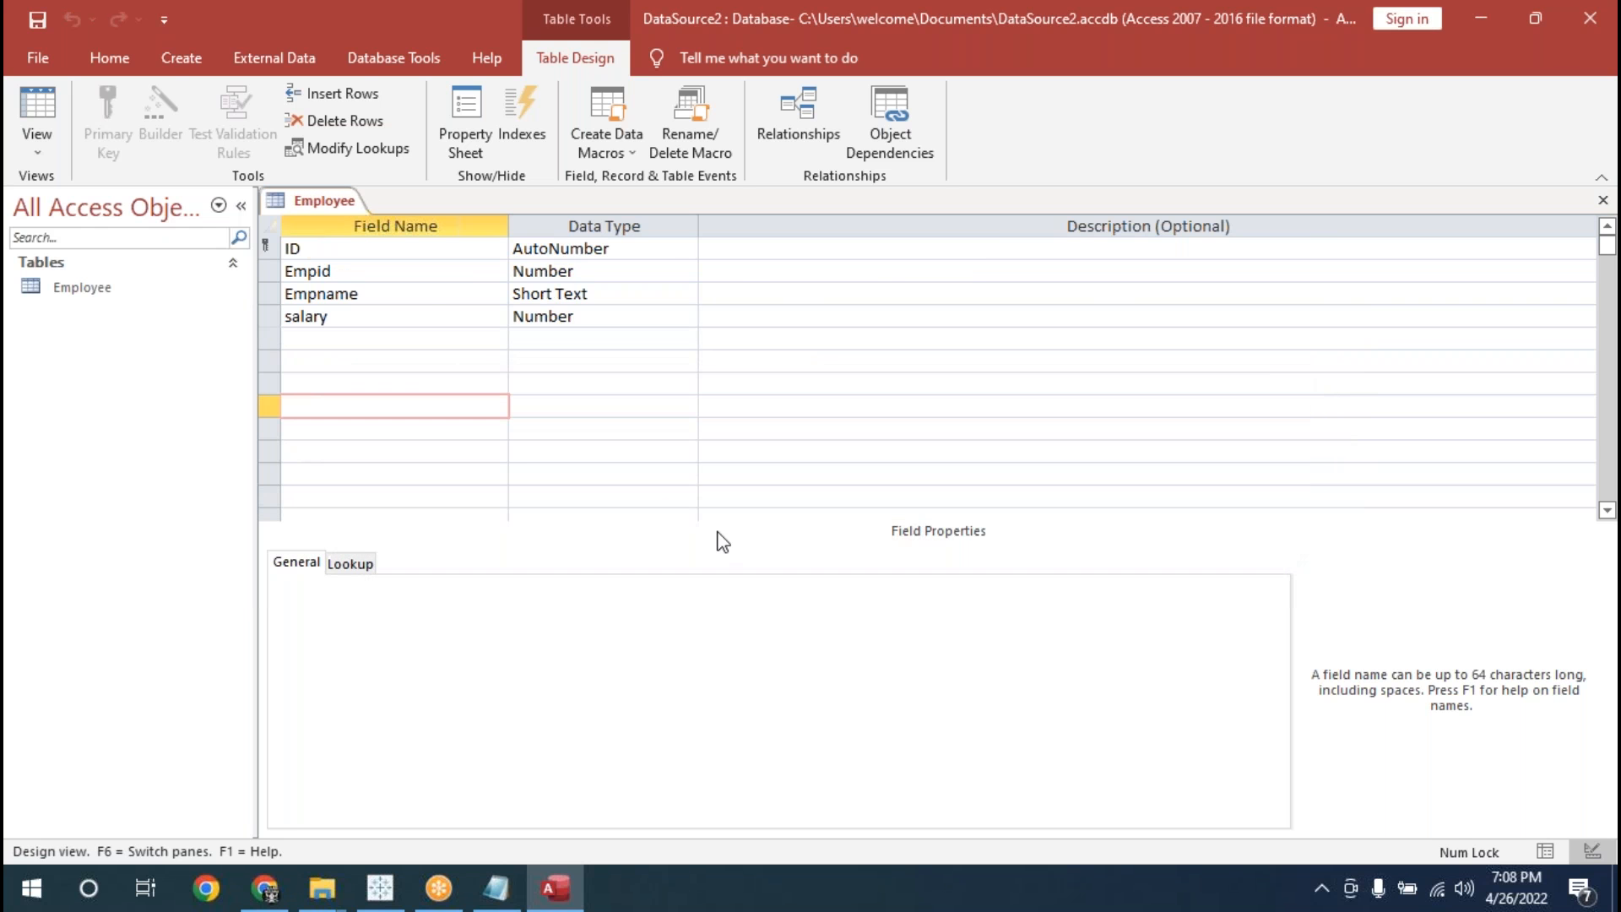
- Open the Employee table in datasheet view, ready at the Empid field of the first record
double_click(103, 294)
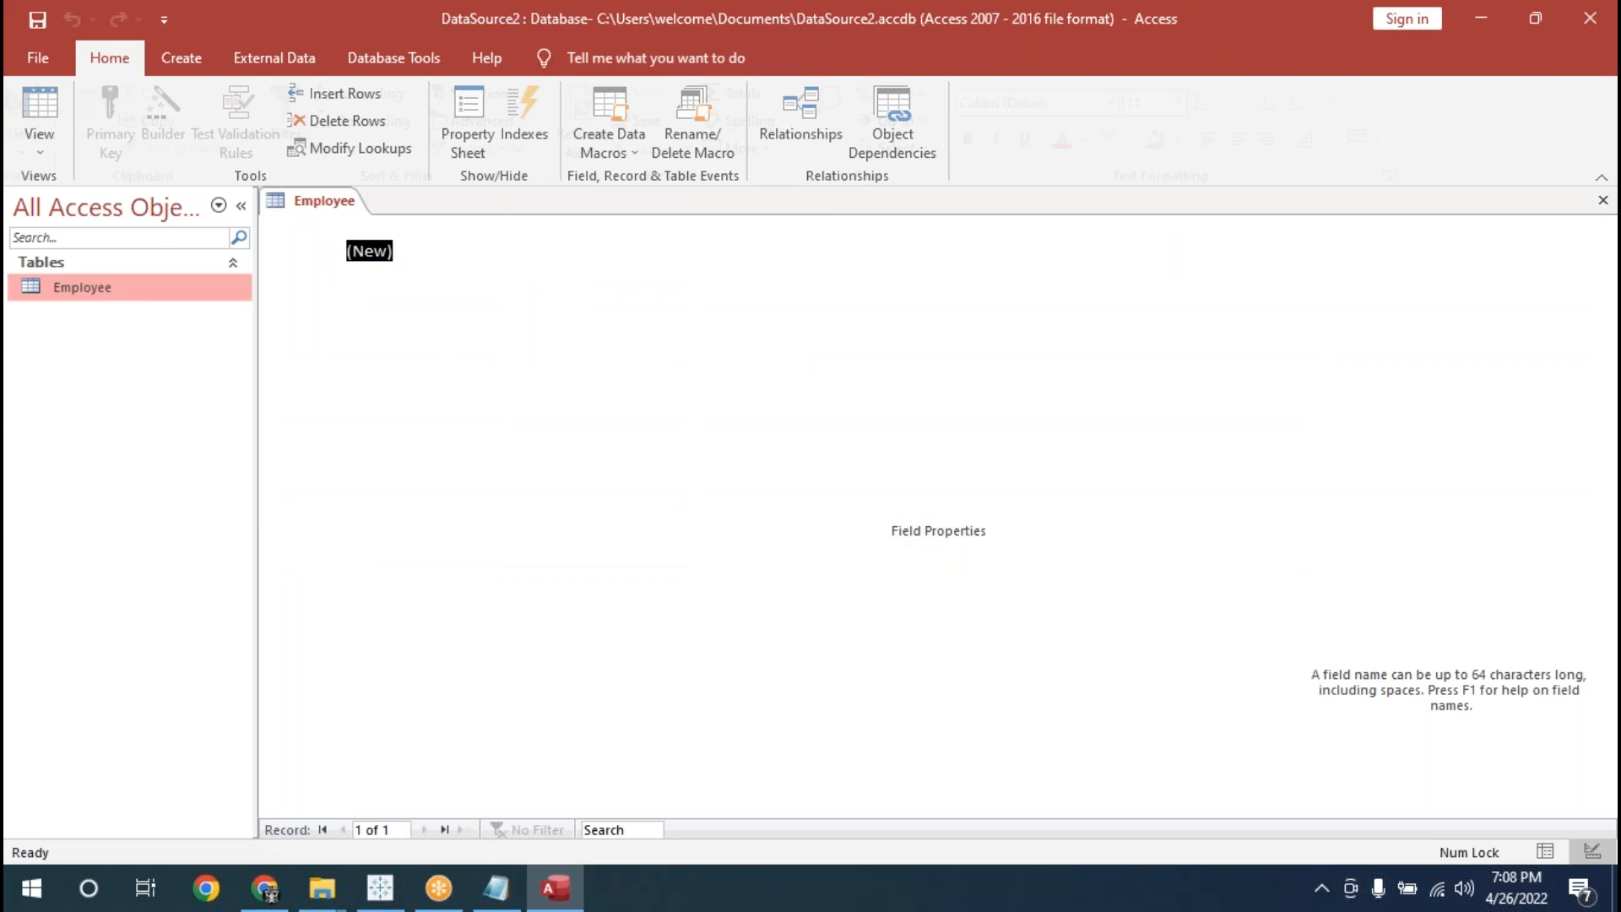
key(Tab)
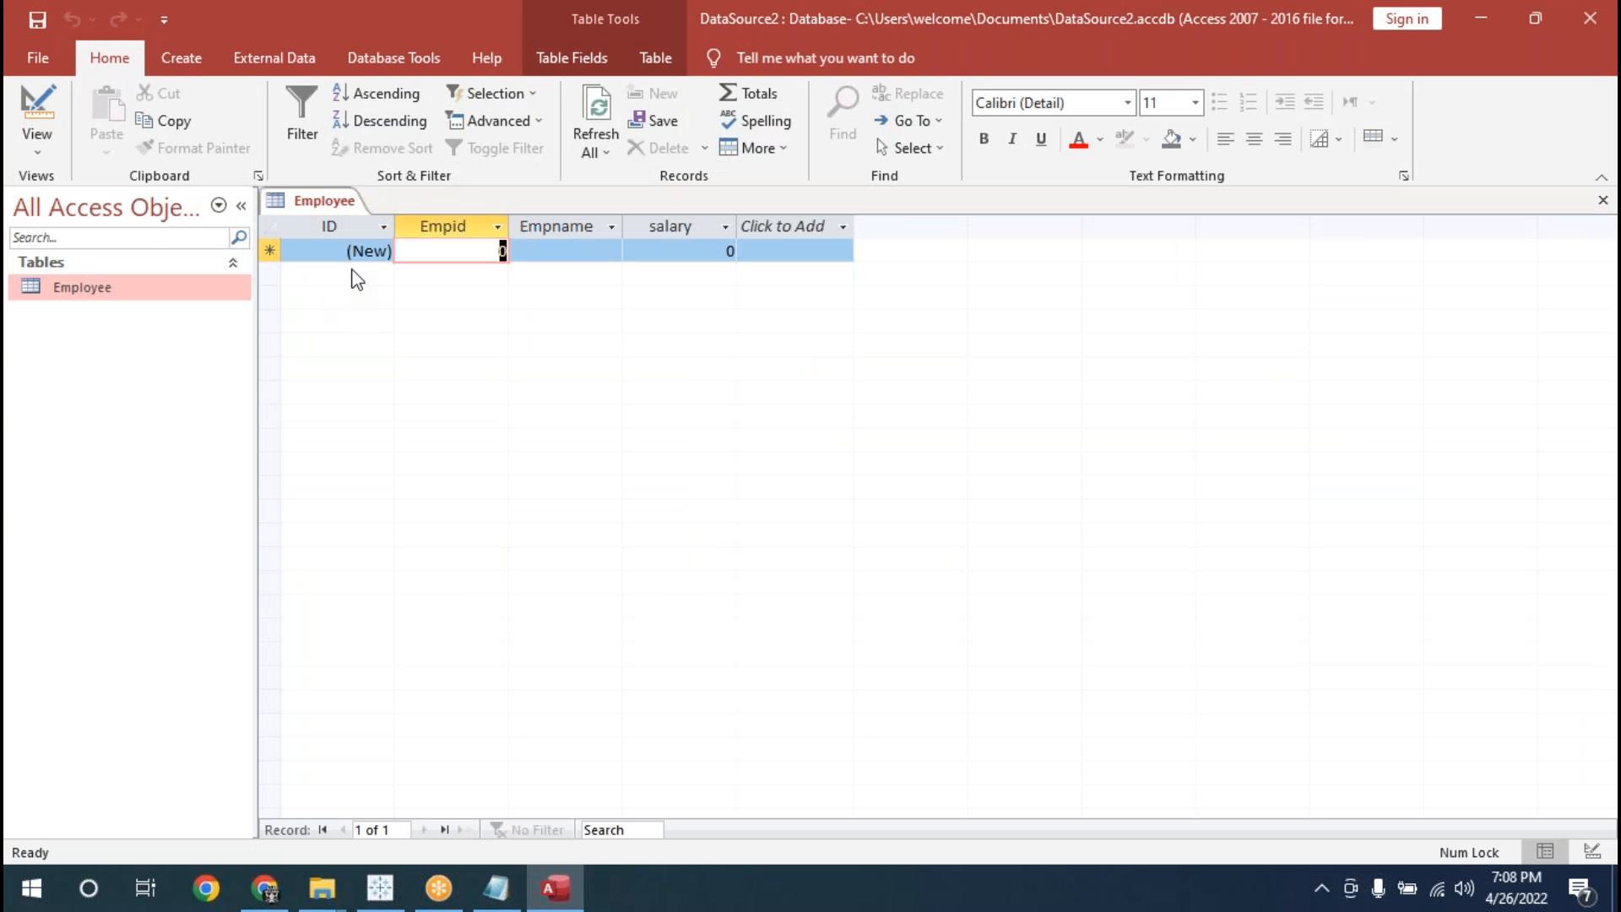
text(Aliya)
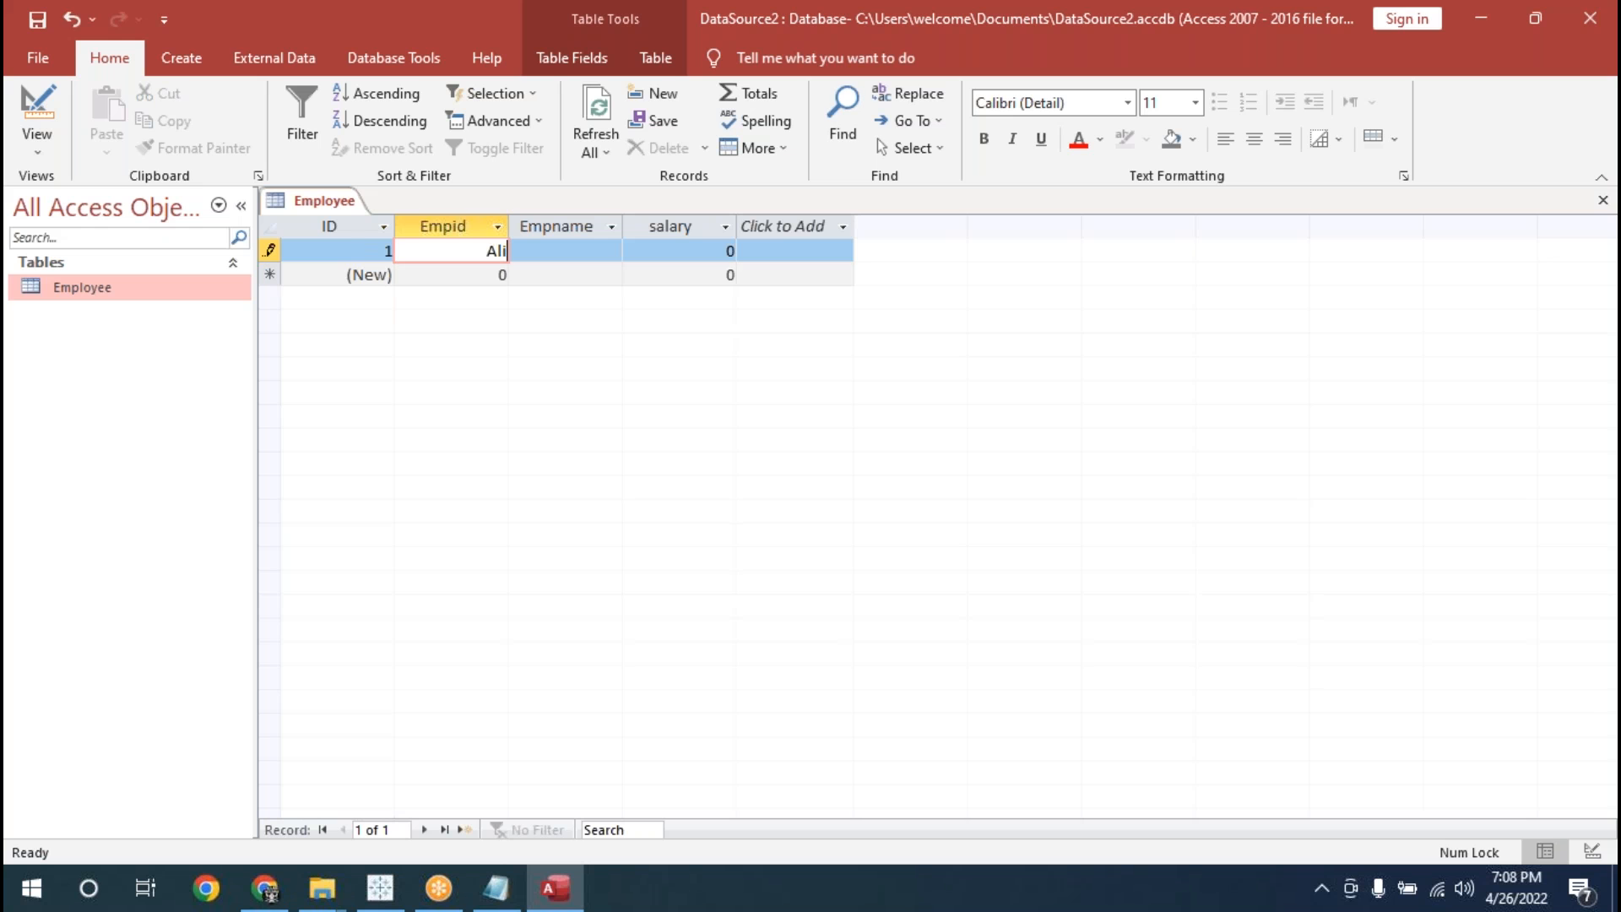
key(Tab)
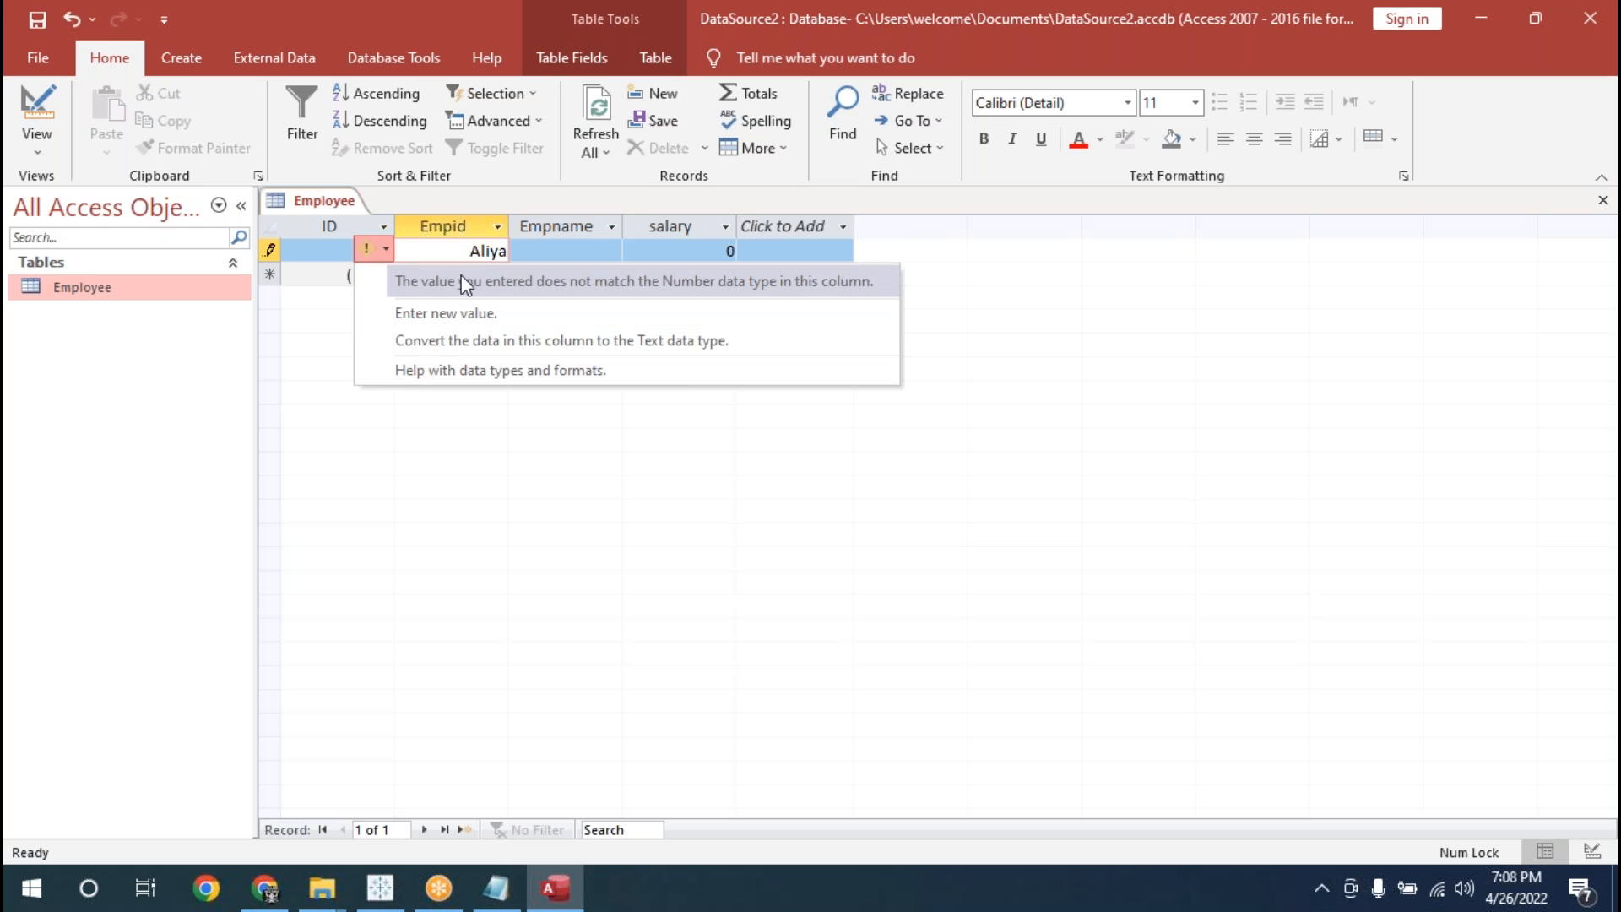
click(549, 254)
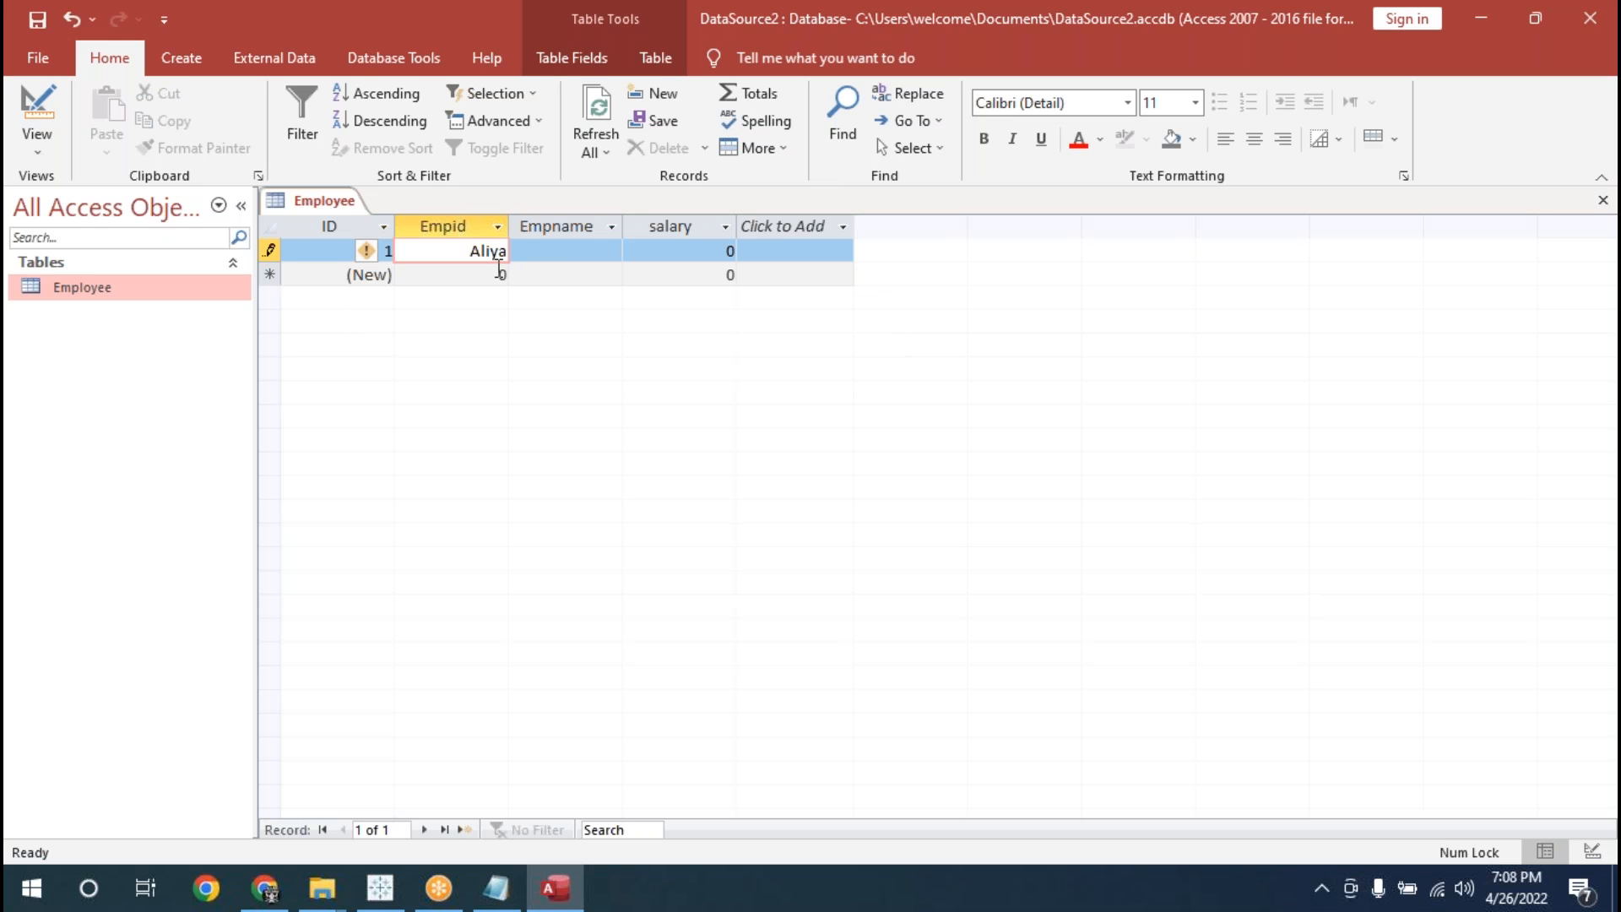
key(BackSpace)
key(BackSpace)
key(BackSpace)
key(BackSpace)
- Enter the first Employee record with Empid 100, the employee's name and salary 250000
text(100)
key(Tab)
text(Aliya)
key(Tab)
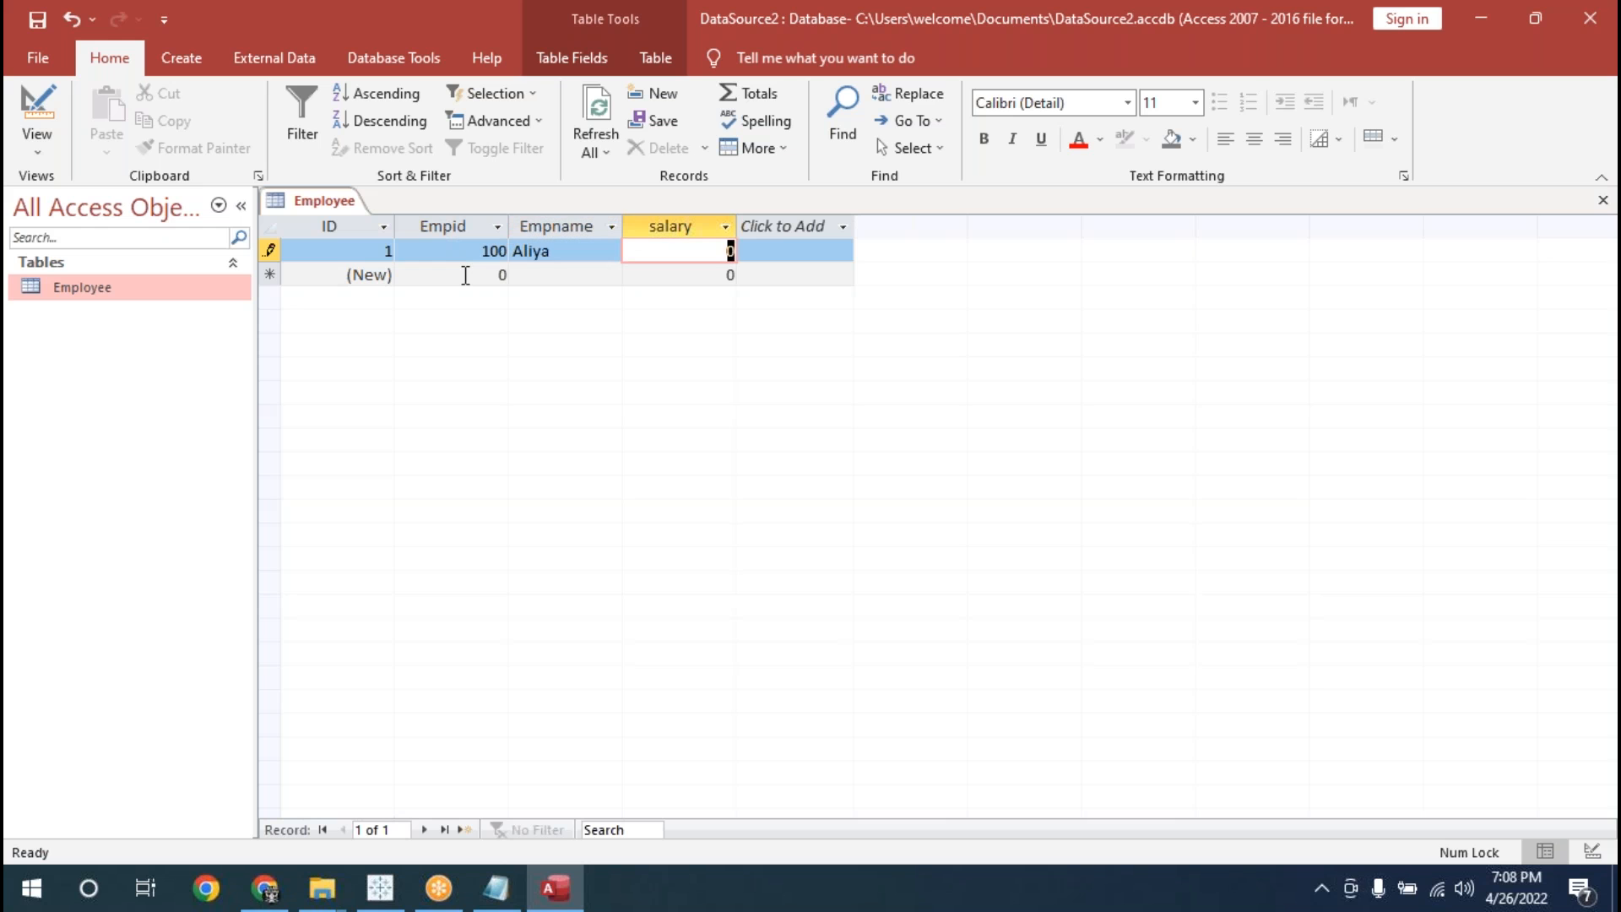
text(250000)
key(Tab)
key(Tab)
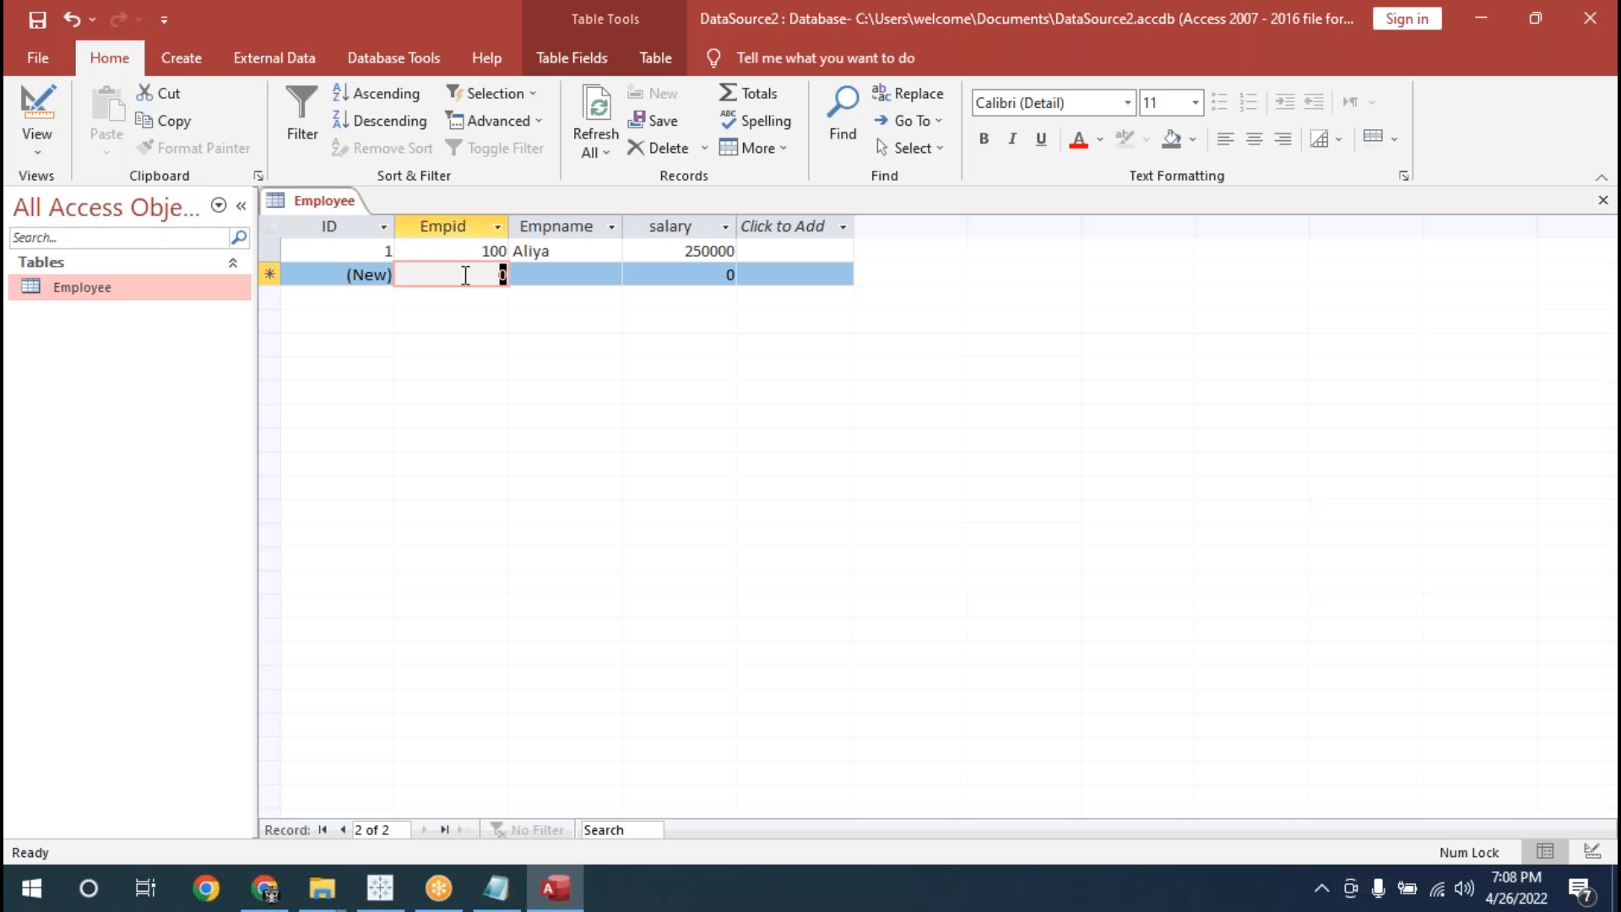
- Add a second Employee record with Empid 101, the employee's name and salary 350000
text(101)
key(Tab)
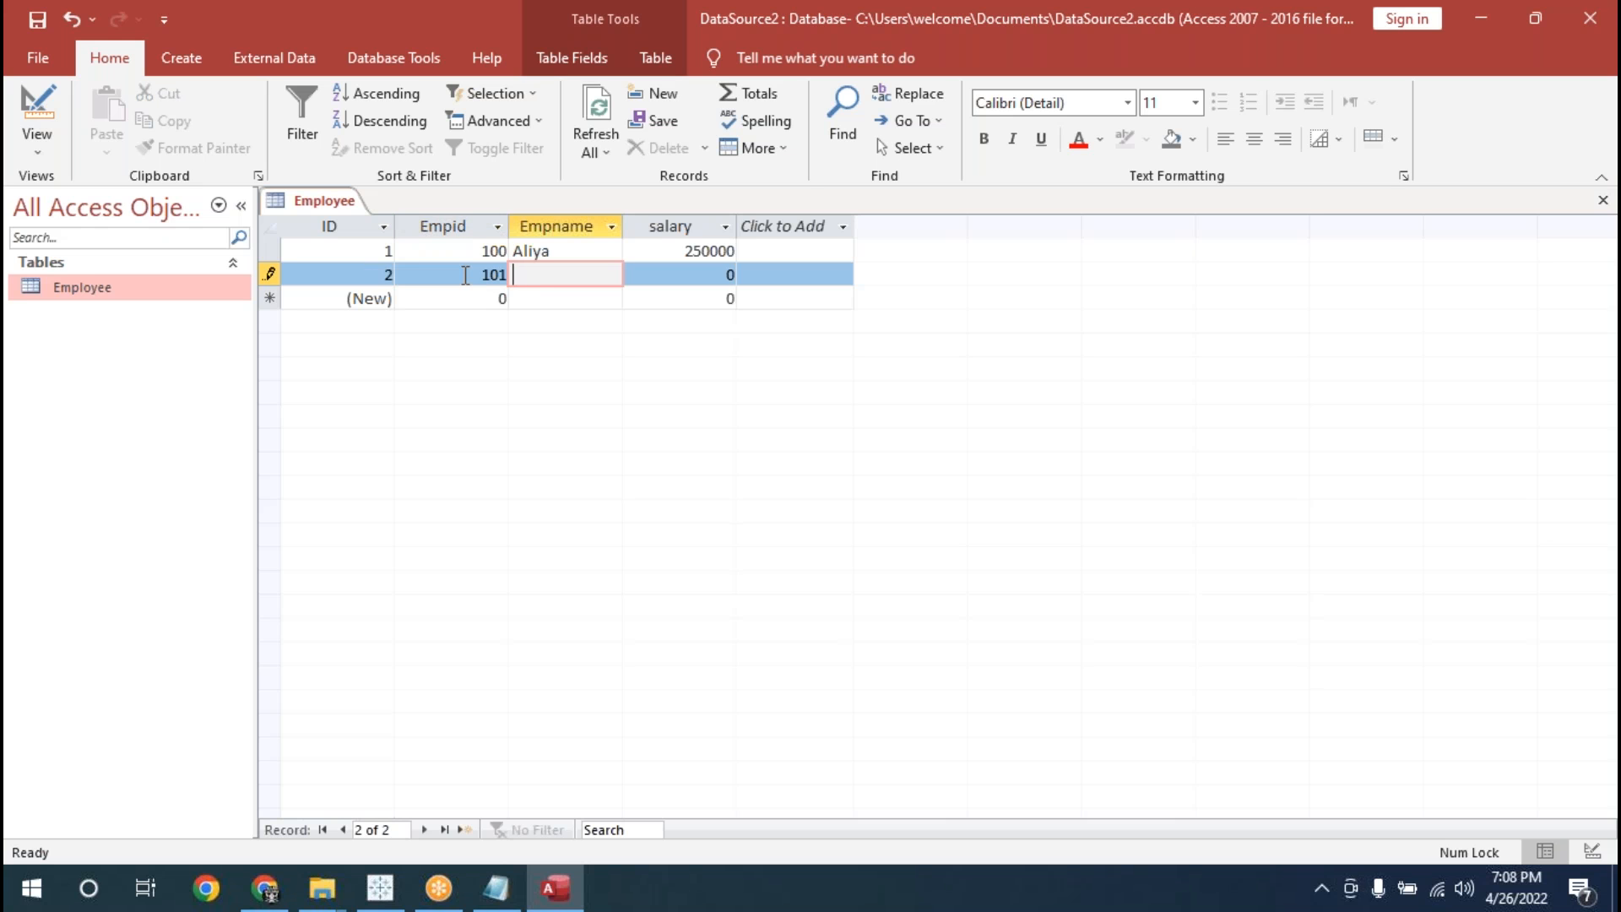
text(Sanjan a)
key(BackSpace)
key(BackSpace)
text(a)
key(Tab)
text(350000)
key(Tab)
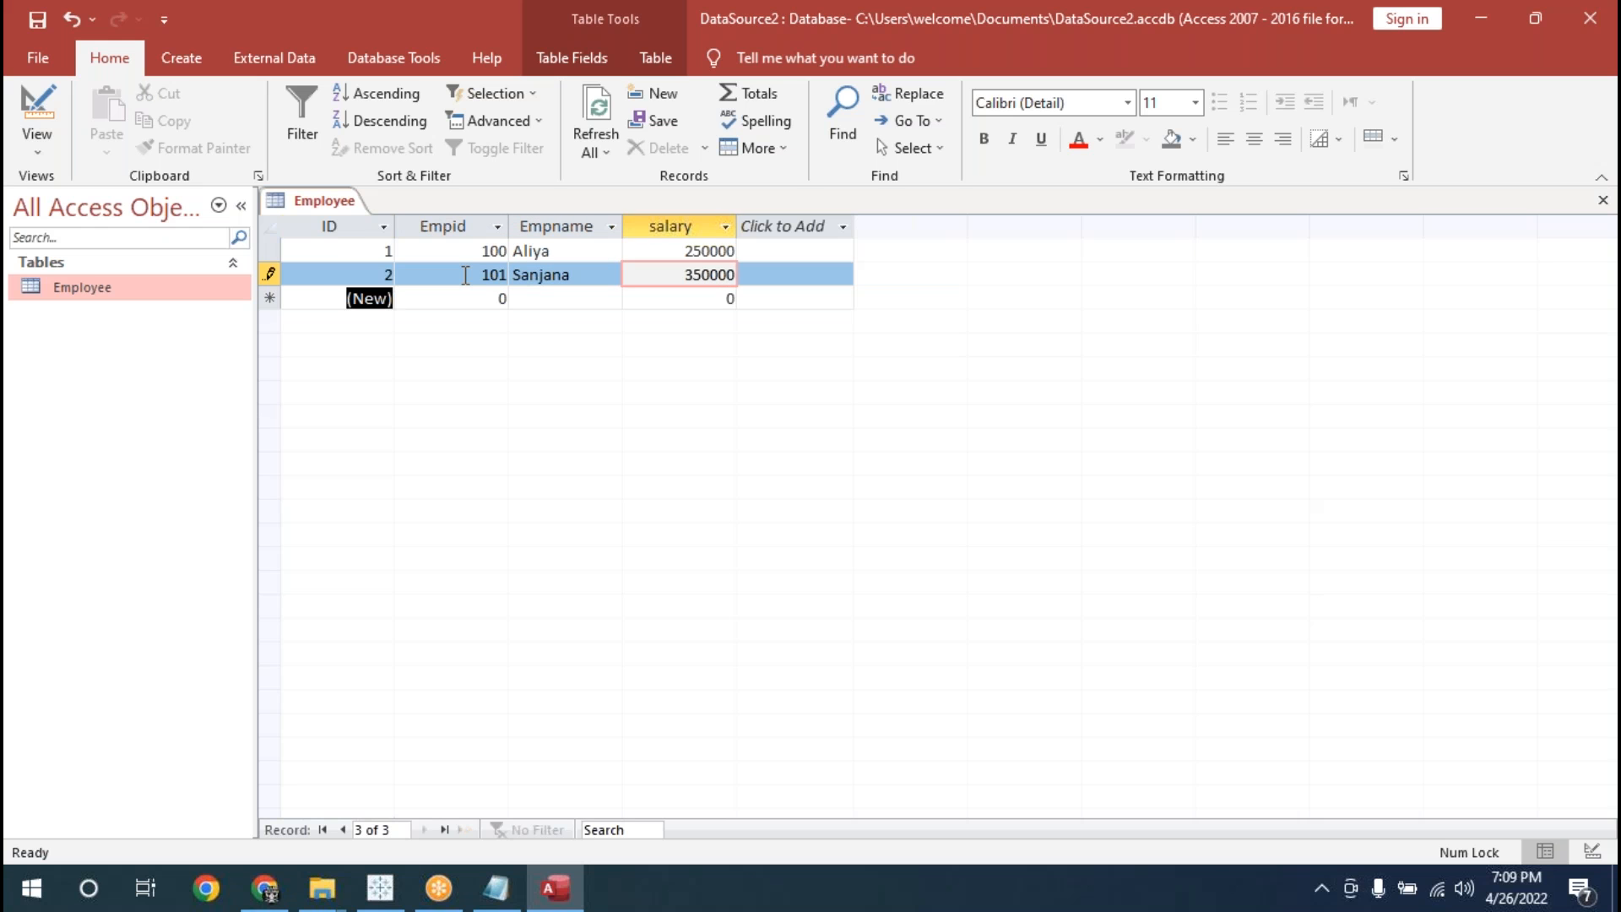
key(Tab)
- Add a third Employee record with Empid 102, the employee's name and salary 450000
text(102)
key(Tab)
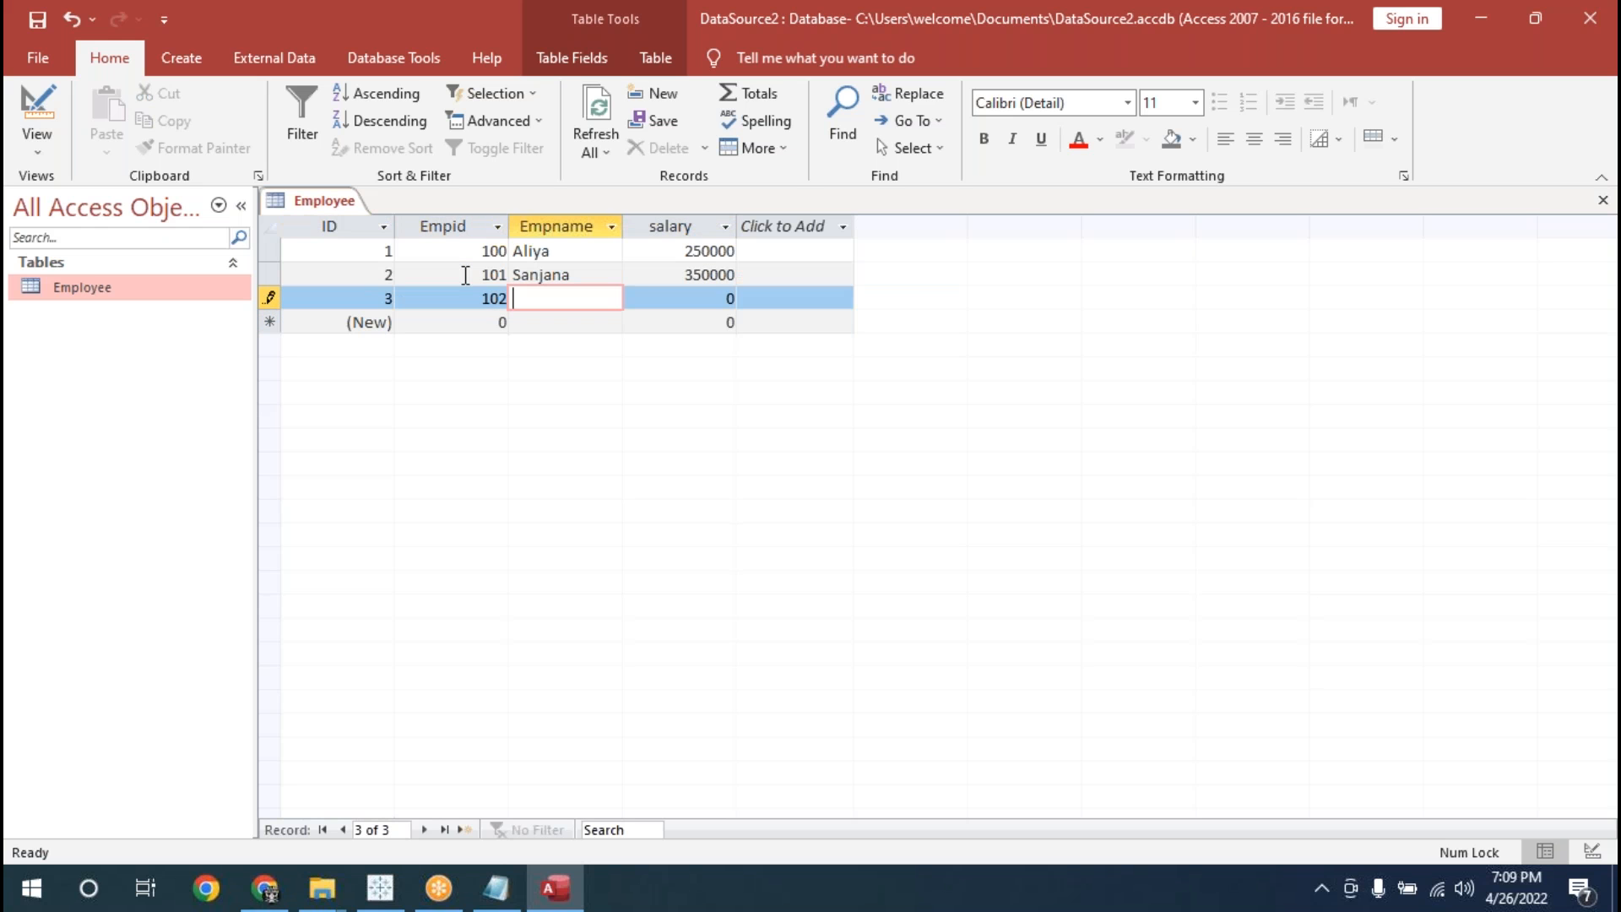
text(Kirthi)
key(Tab)
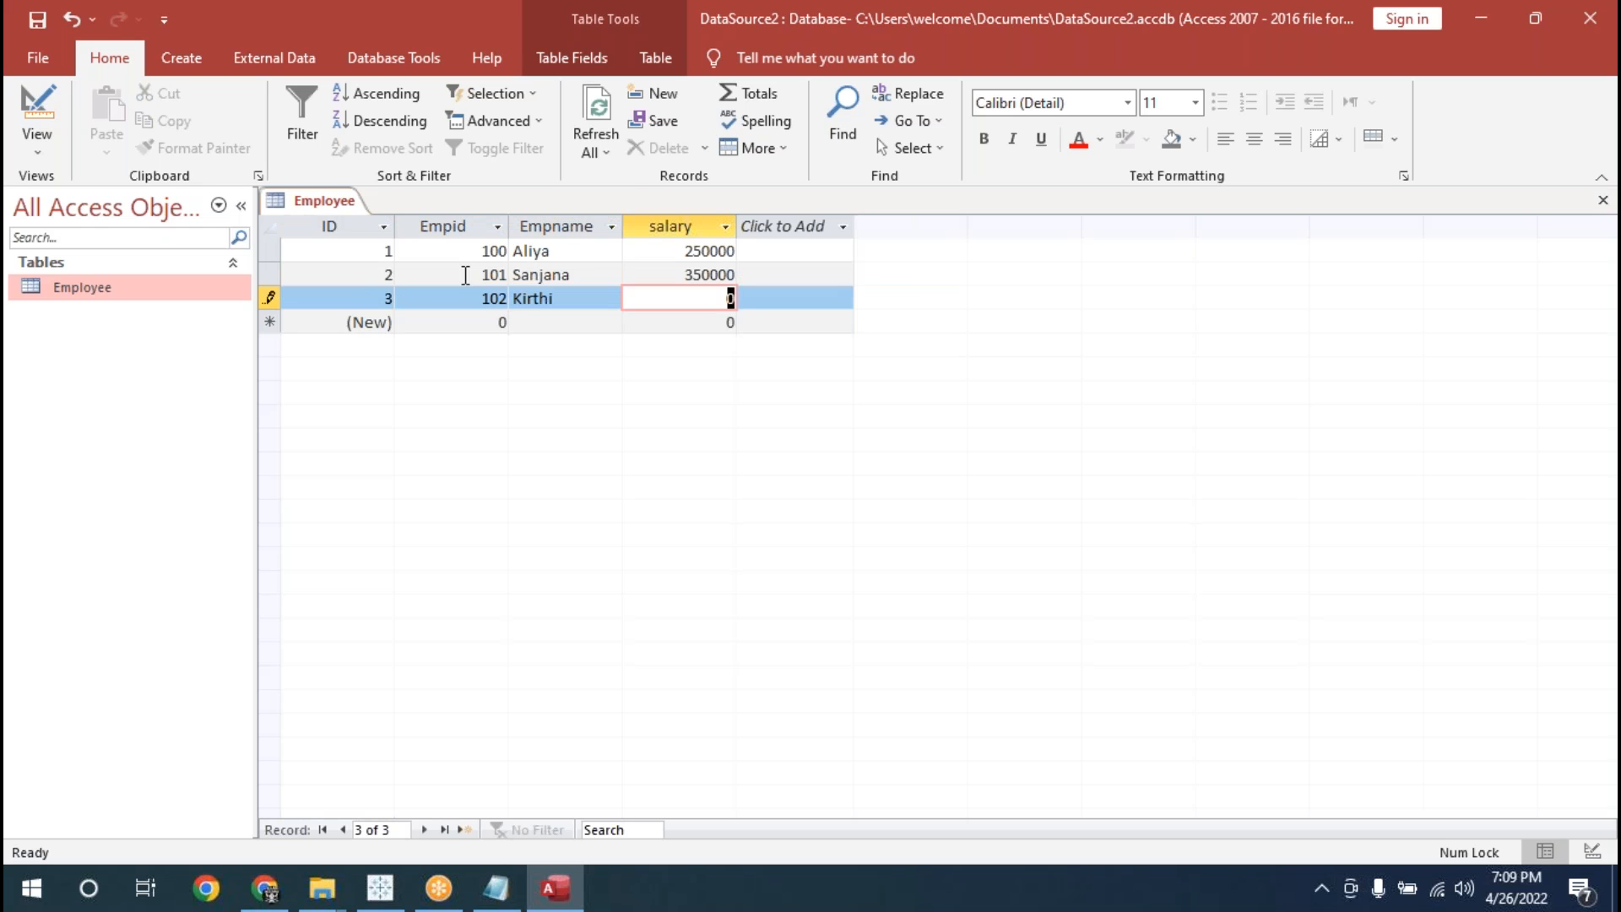
text(450000)
key(Tab)
key(Tab)
- Add a fourth Employee record with Empid 103 and the employee's name
text(103)
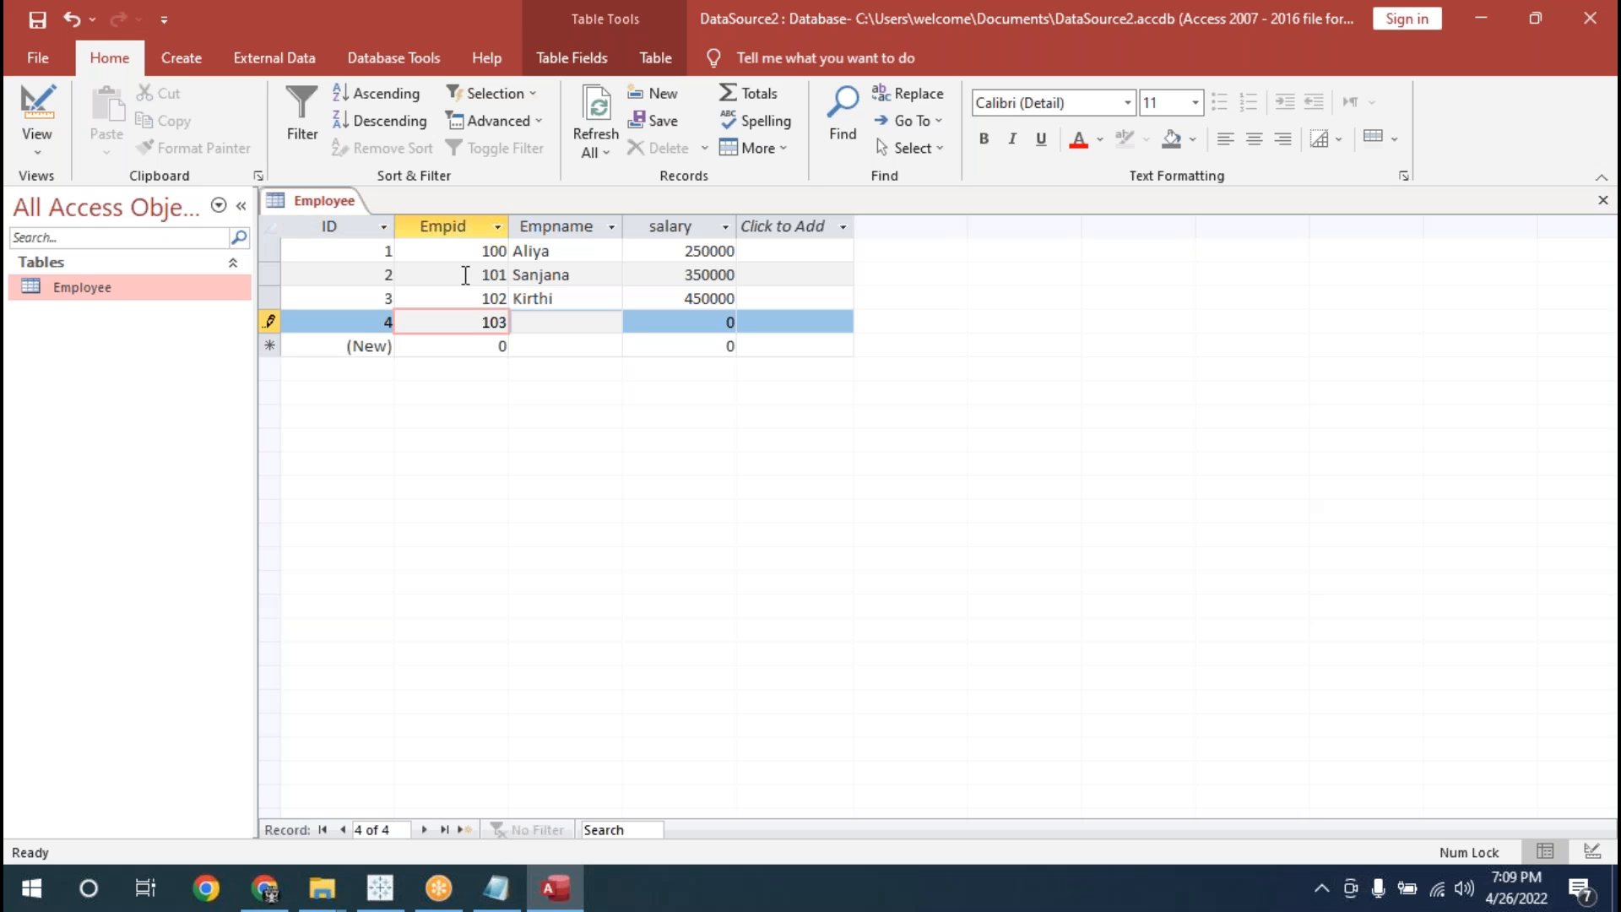
key(Tab)
text(Sa)
key(BackSpace)
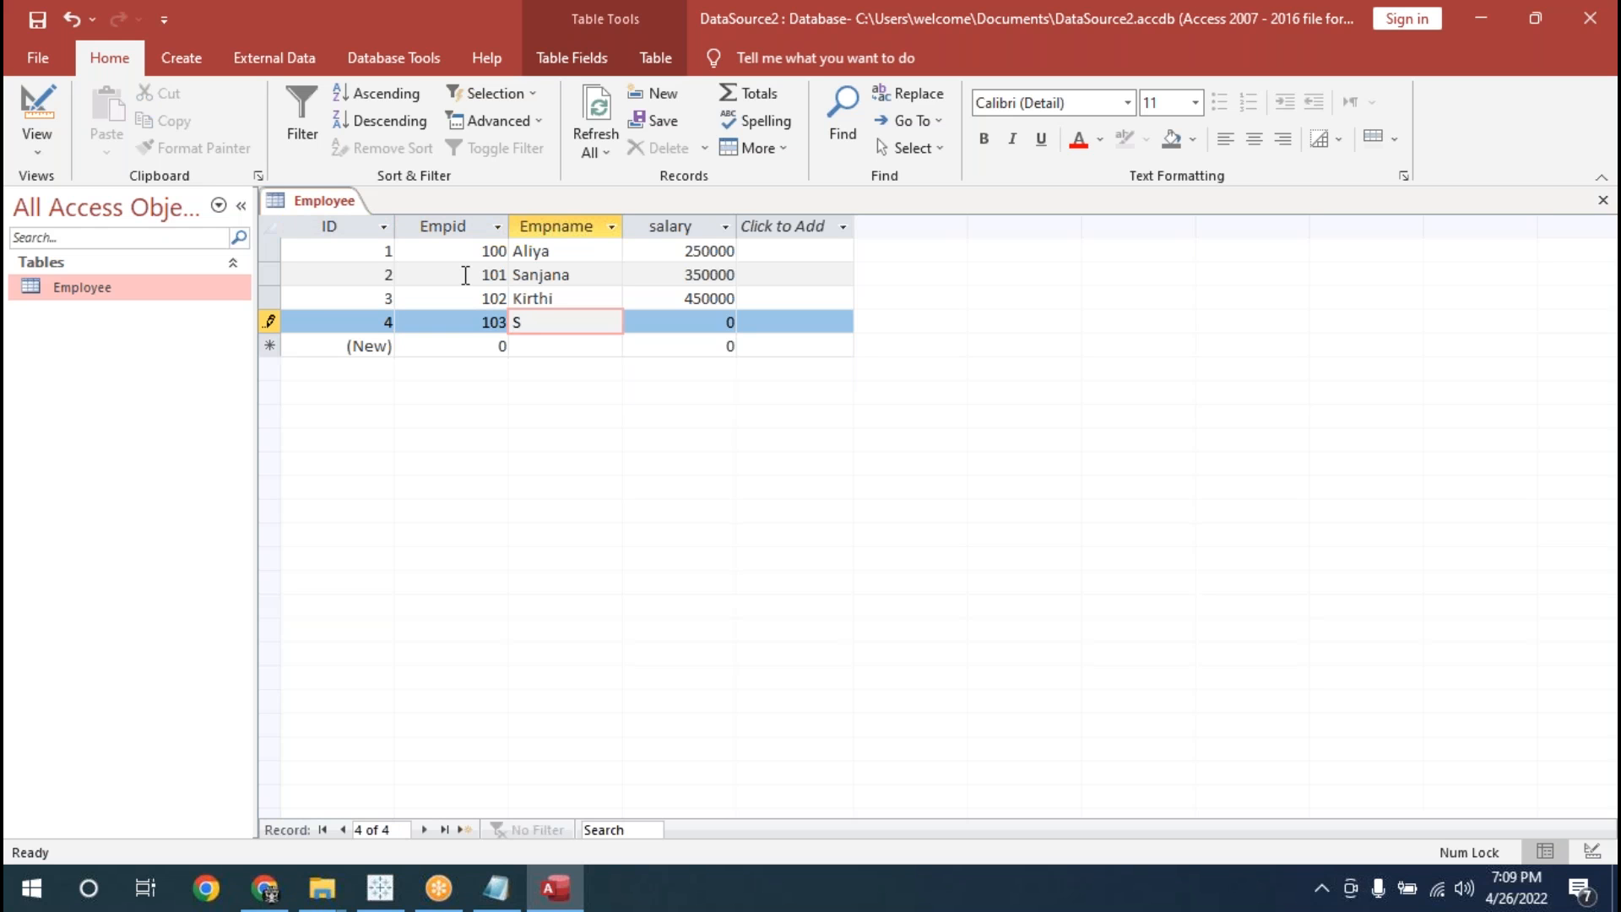
text(Shreya)
key(Left)
key(Left)
key(Left)
key(Left)
key(Left)
key(Left)
key(BackSpace)
key(Tab)
key(Tab)
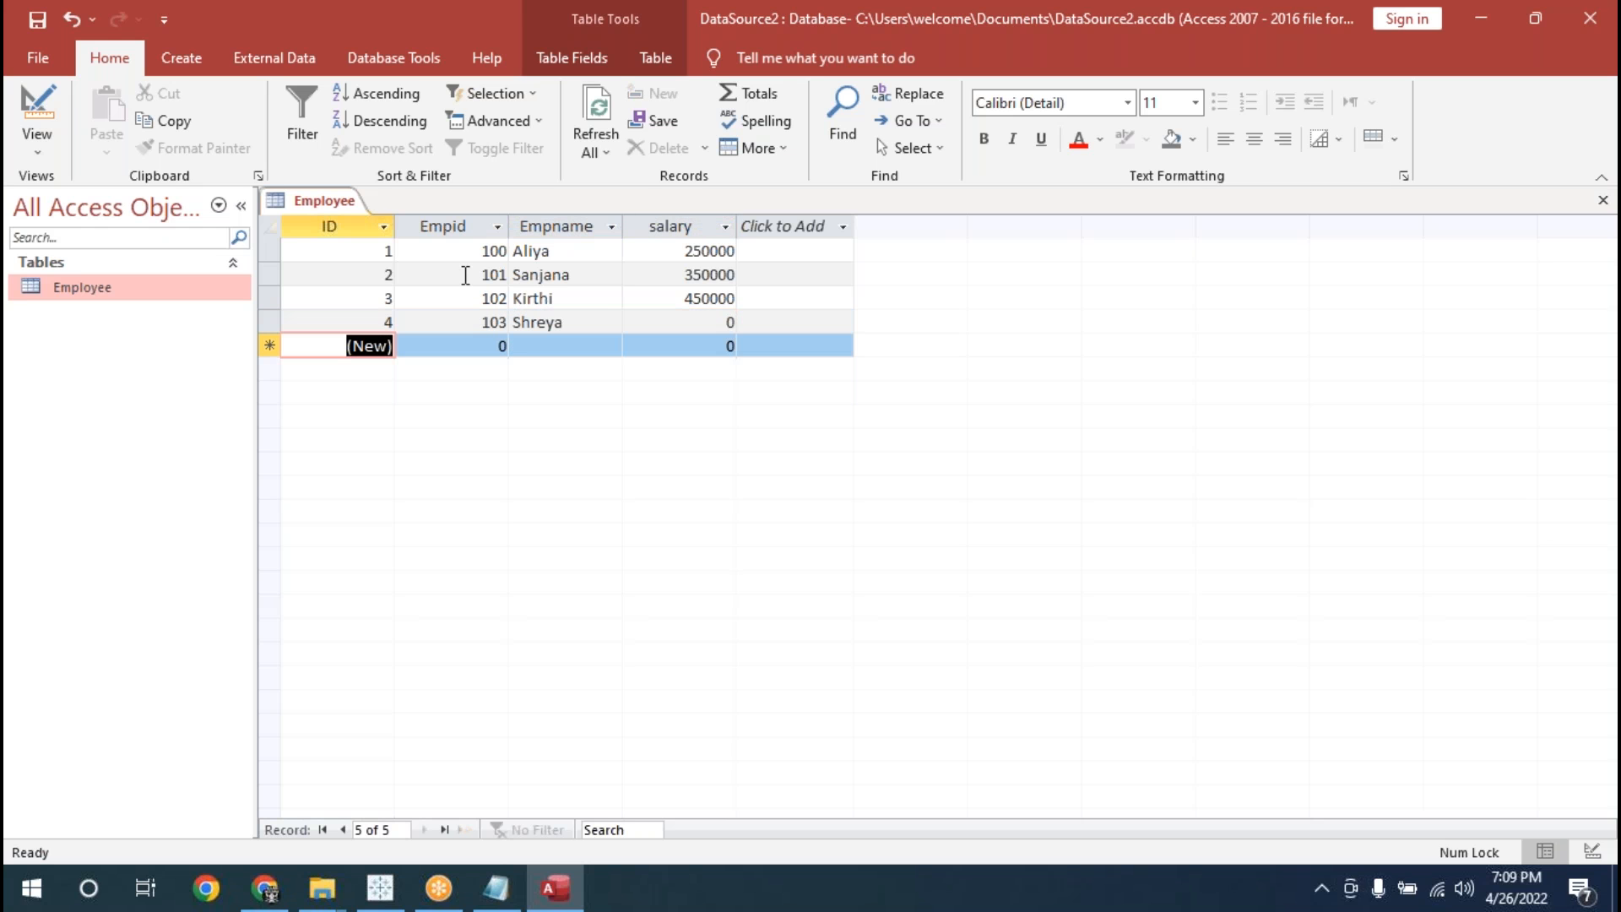
- Set the salary of the record with Empid 103 to 650000
click(679, 318)
key(BackSpace)
text(650000)
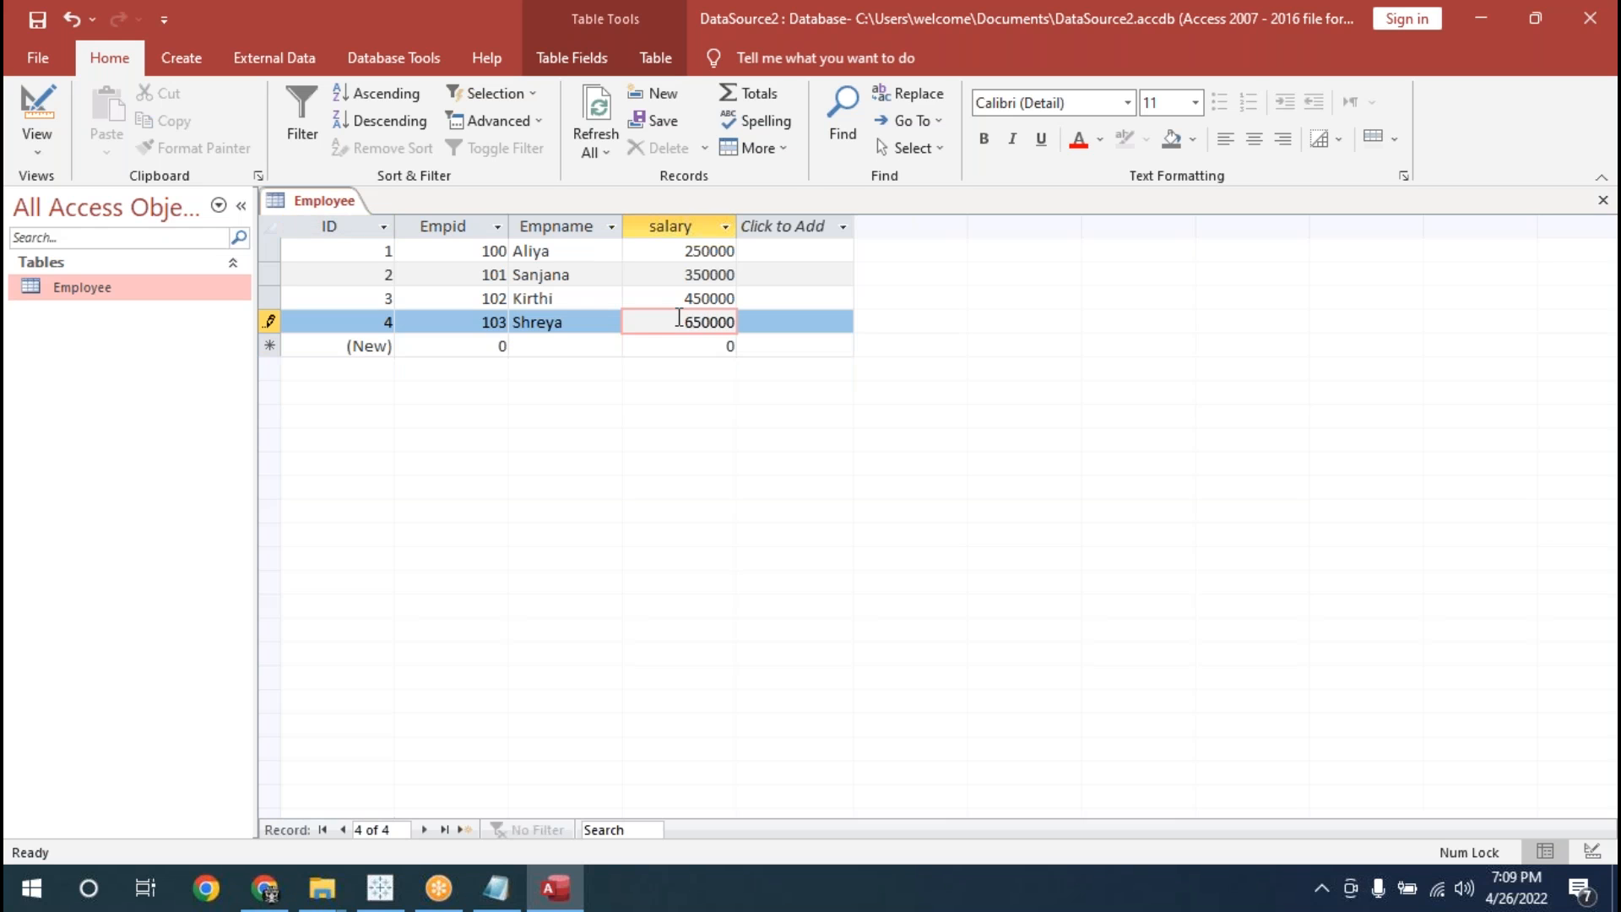
key(Tab)
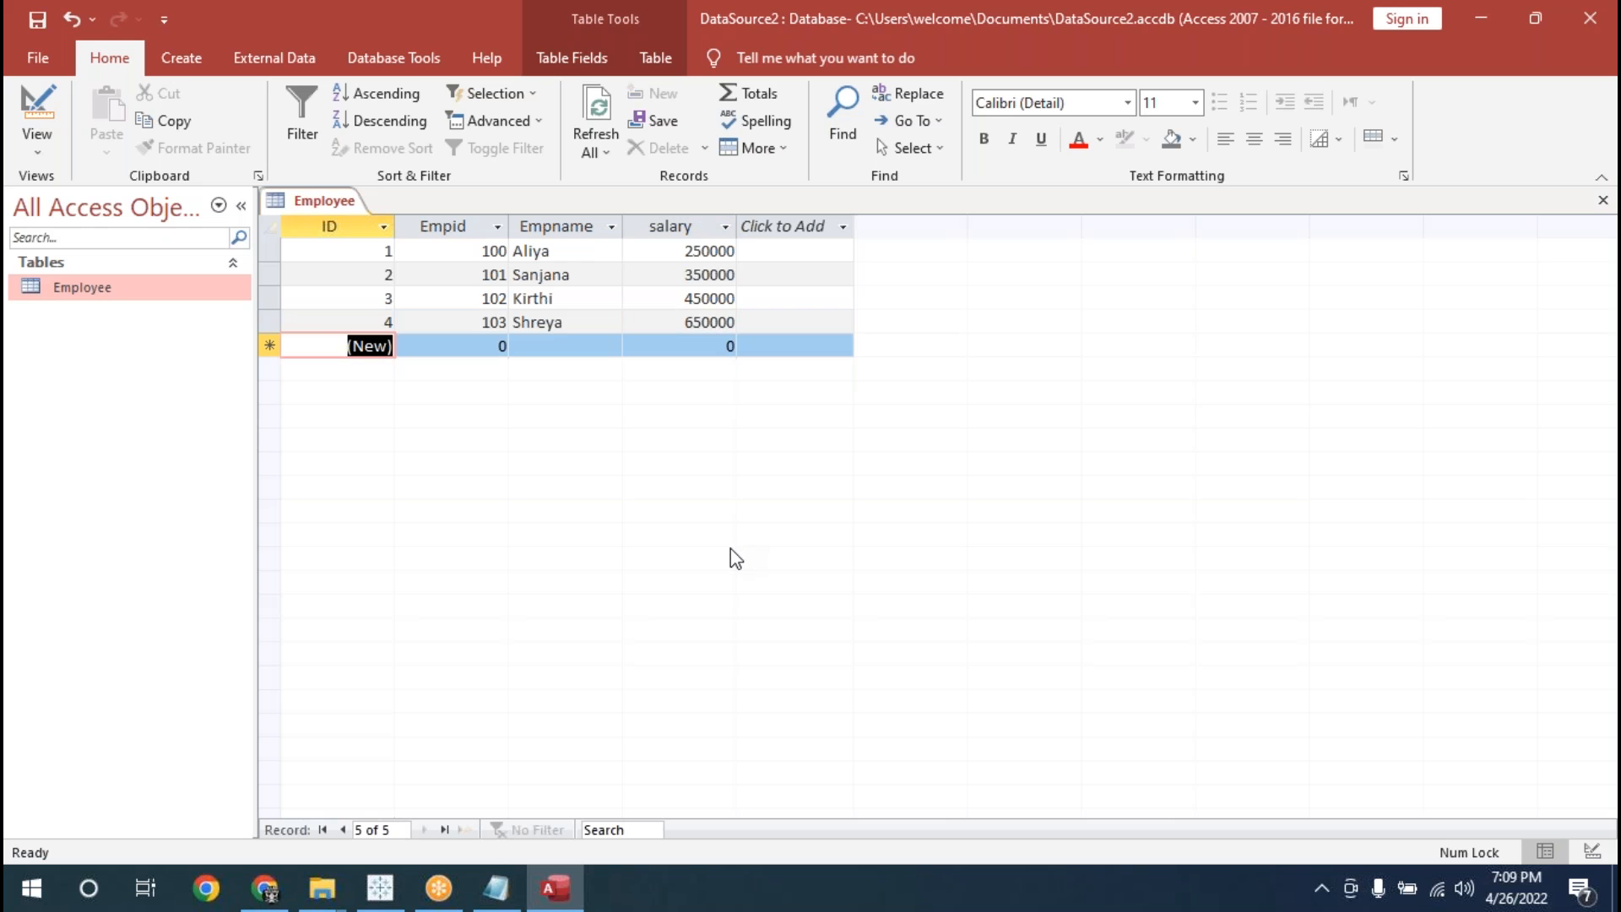
- Shrink and reposition the Access window over the desktop, and close the DataSource2 database
double_click(368, 16)
drag(330, 237, 885, 196)
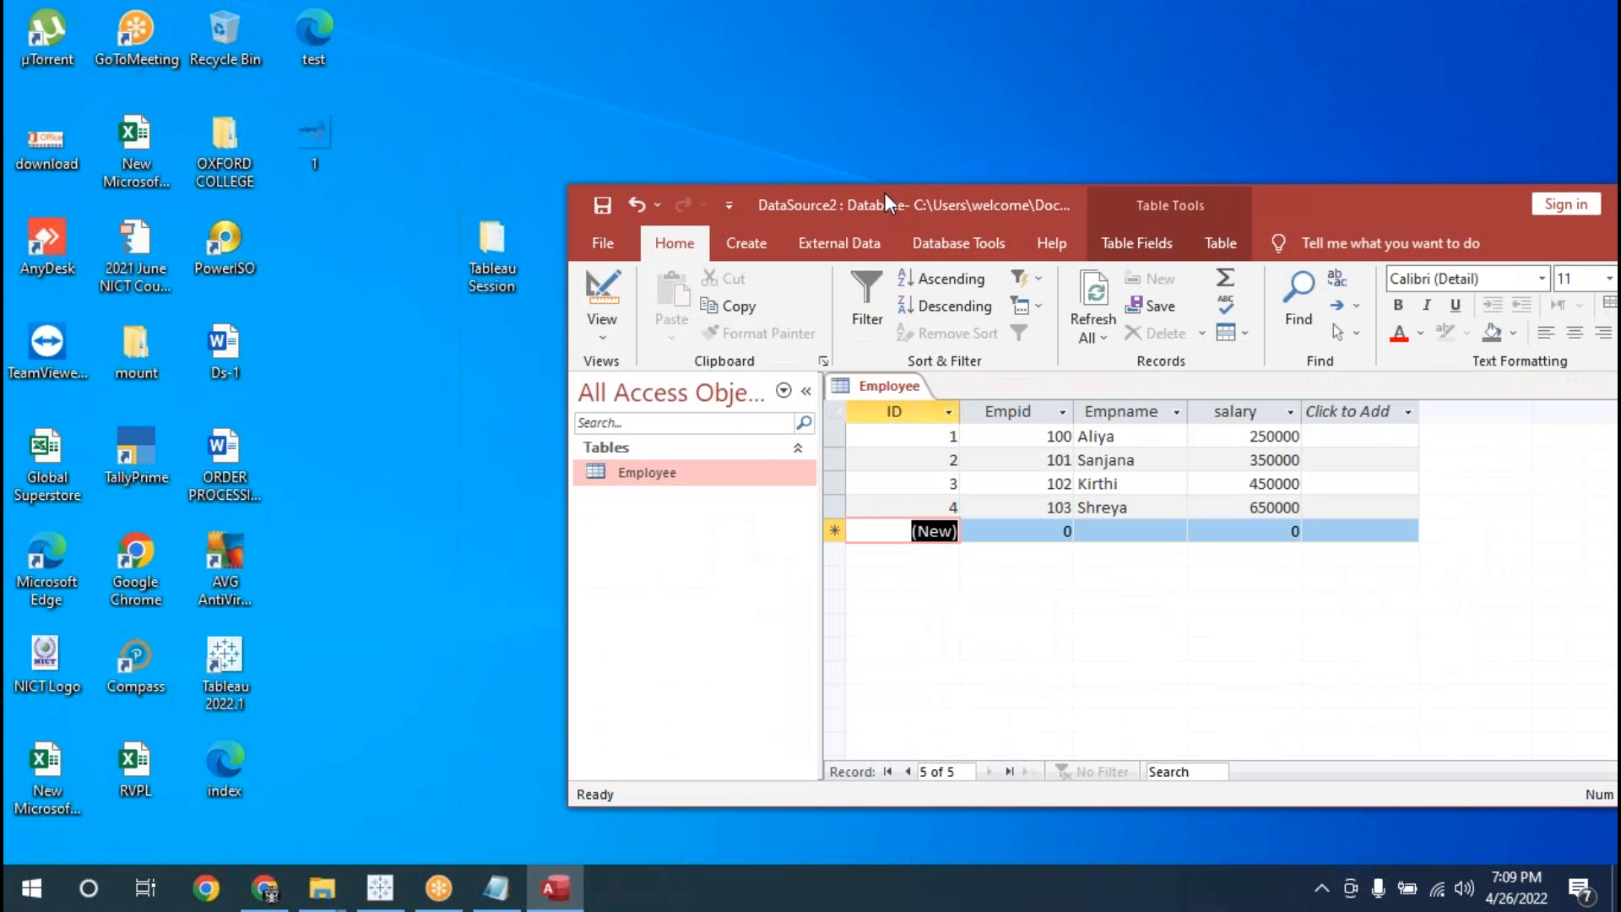
drag(562, 412, 330, 412)
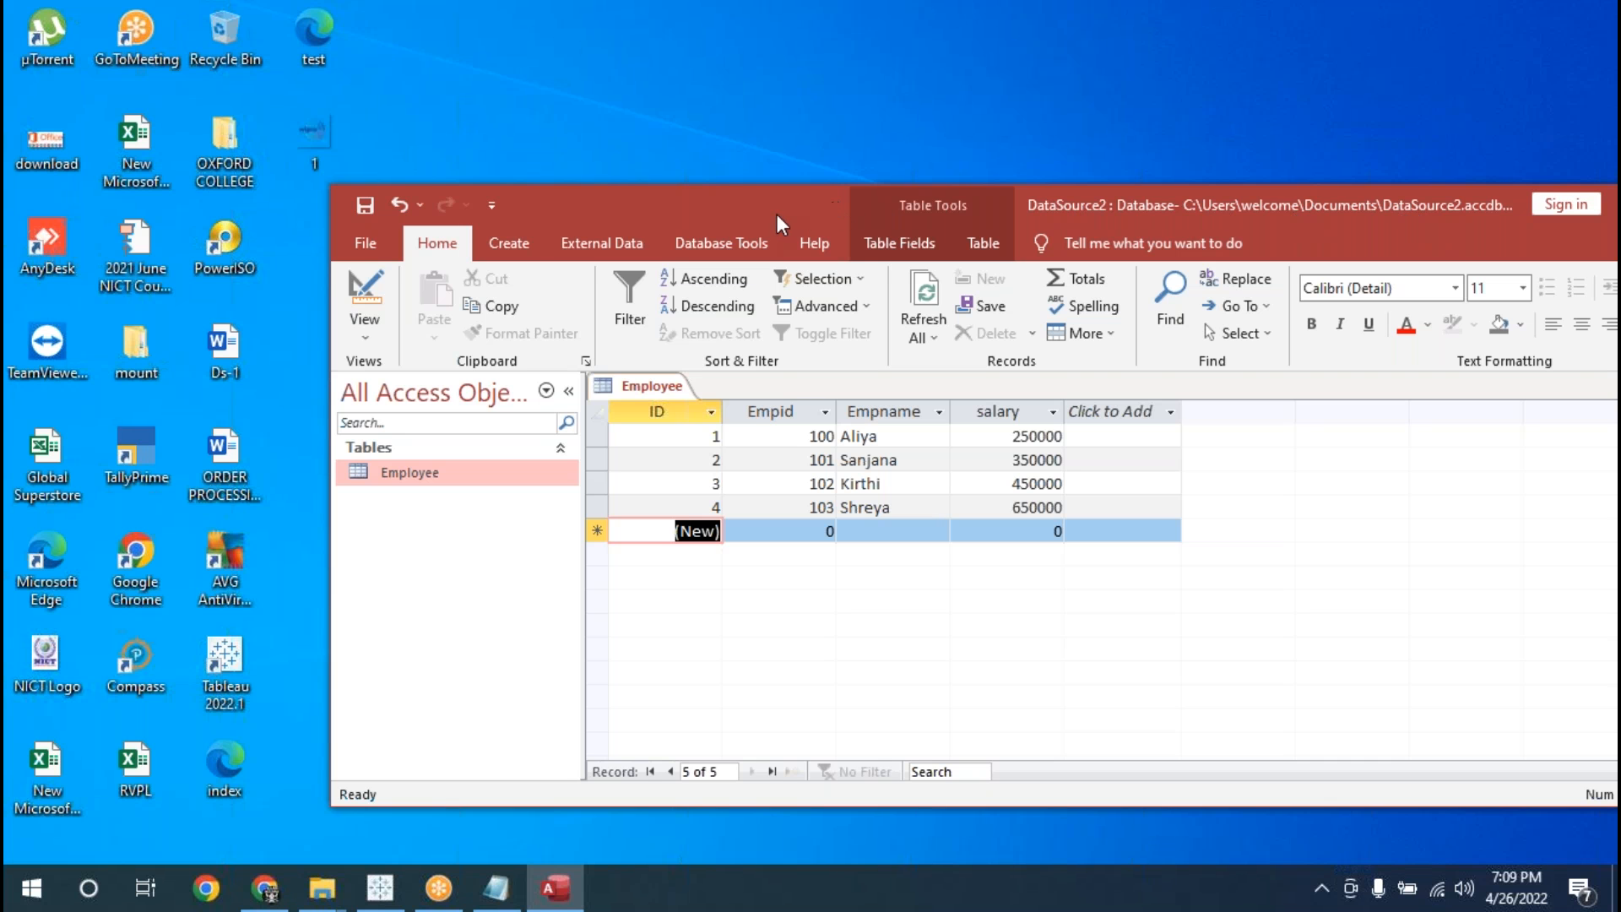
drag(721, 203, 572, 190)
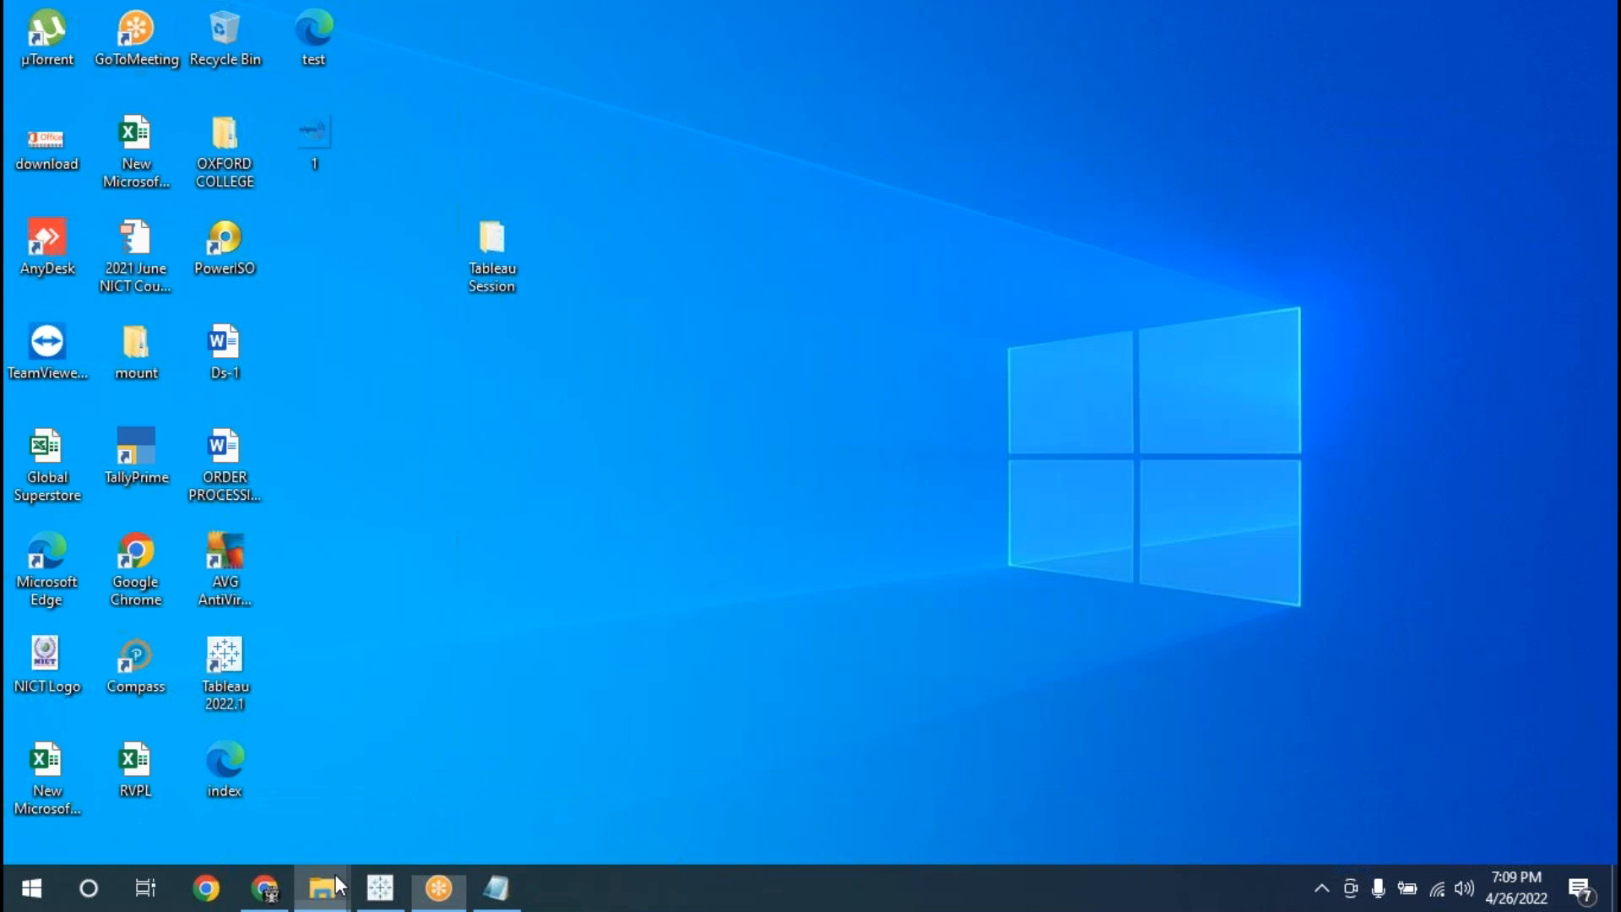
- In File Explorer, move the DataSource2 Access file from Documents into the Tableau Session folder on the desktop
mouse_move(336, 878)
click(160, 781)
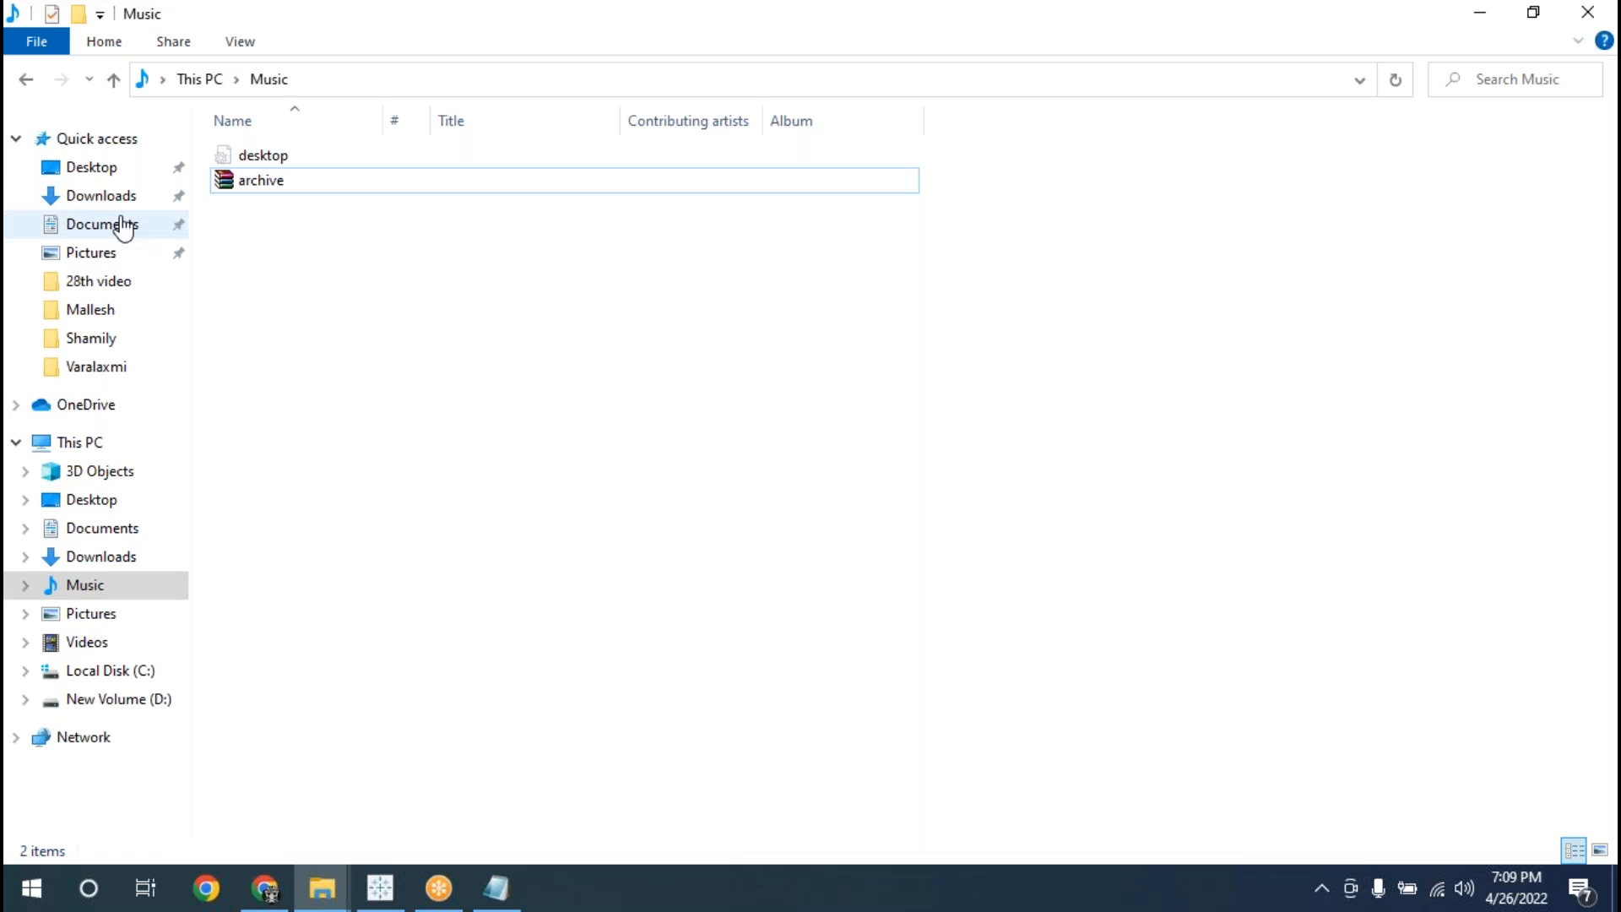
click(123, 224)
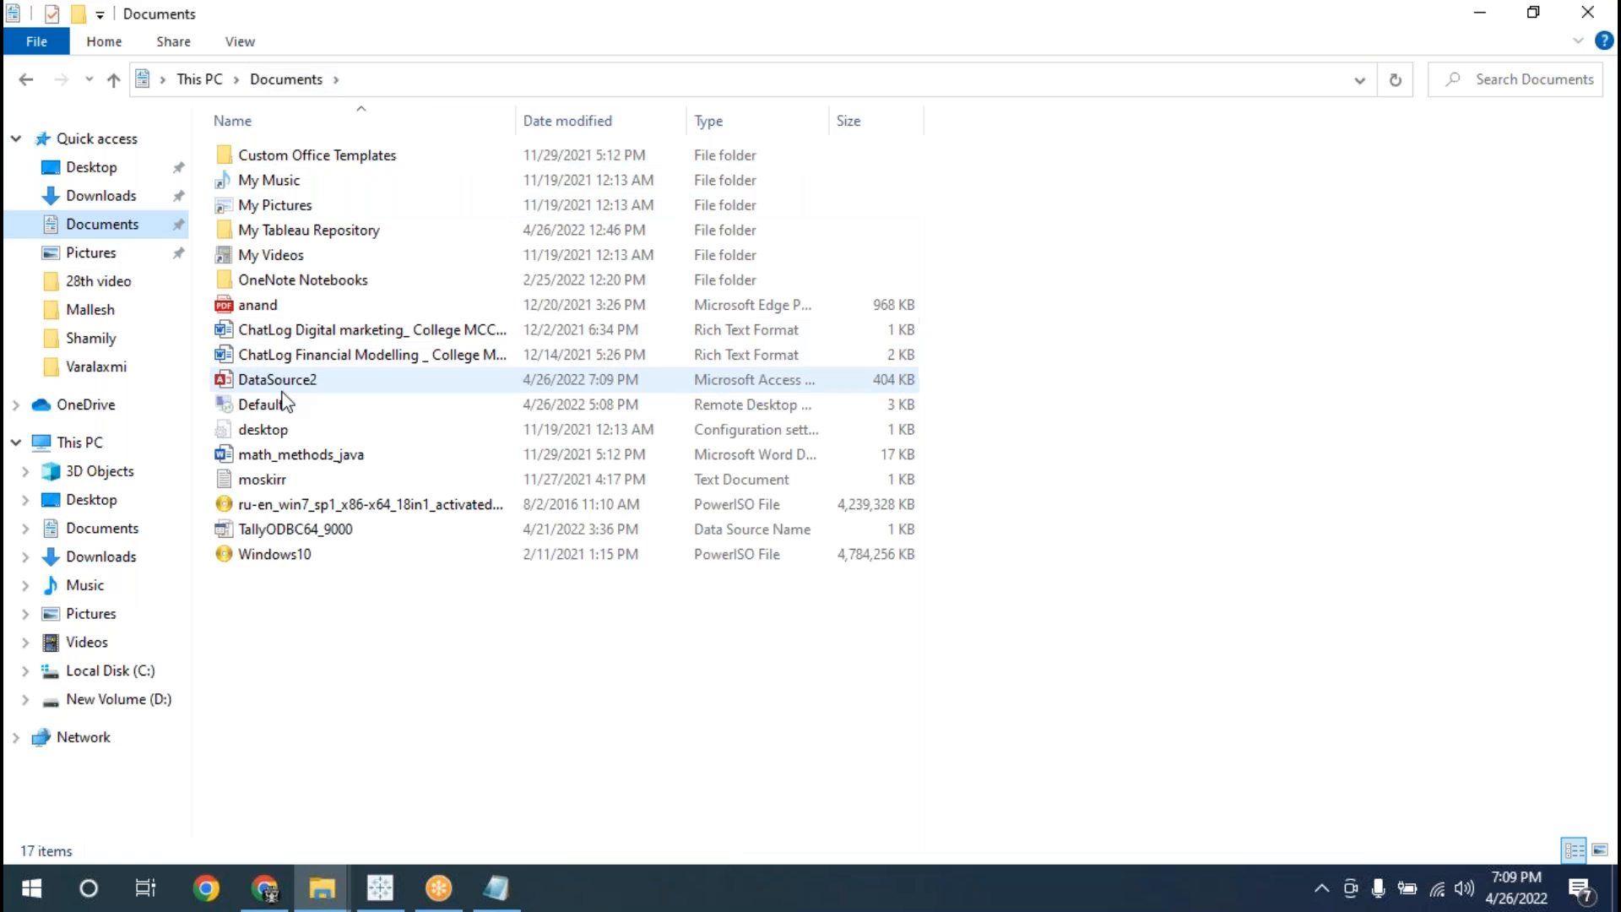
click(282, 381)
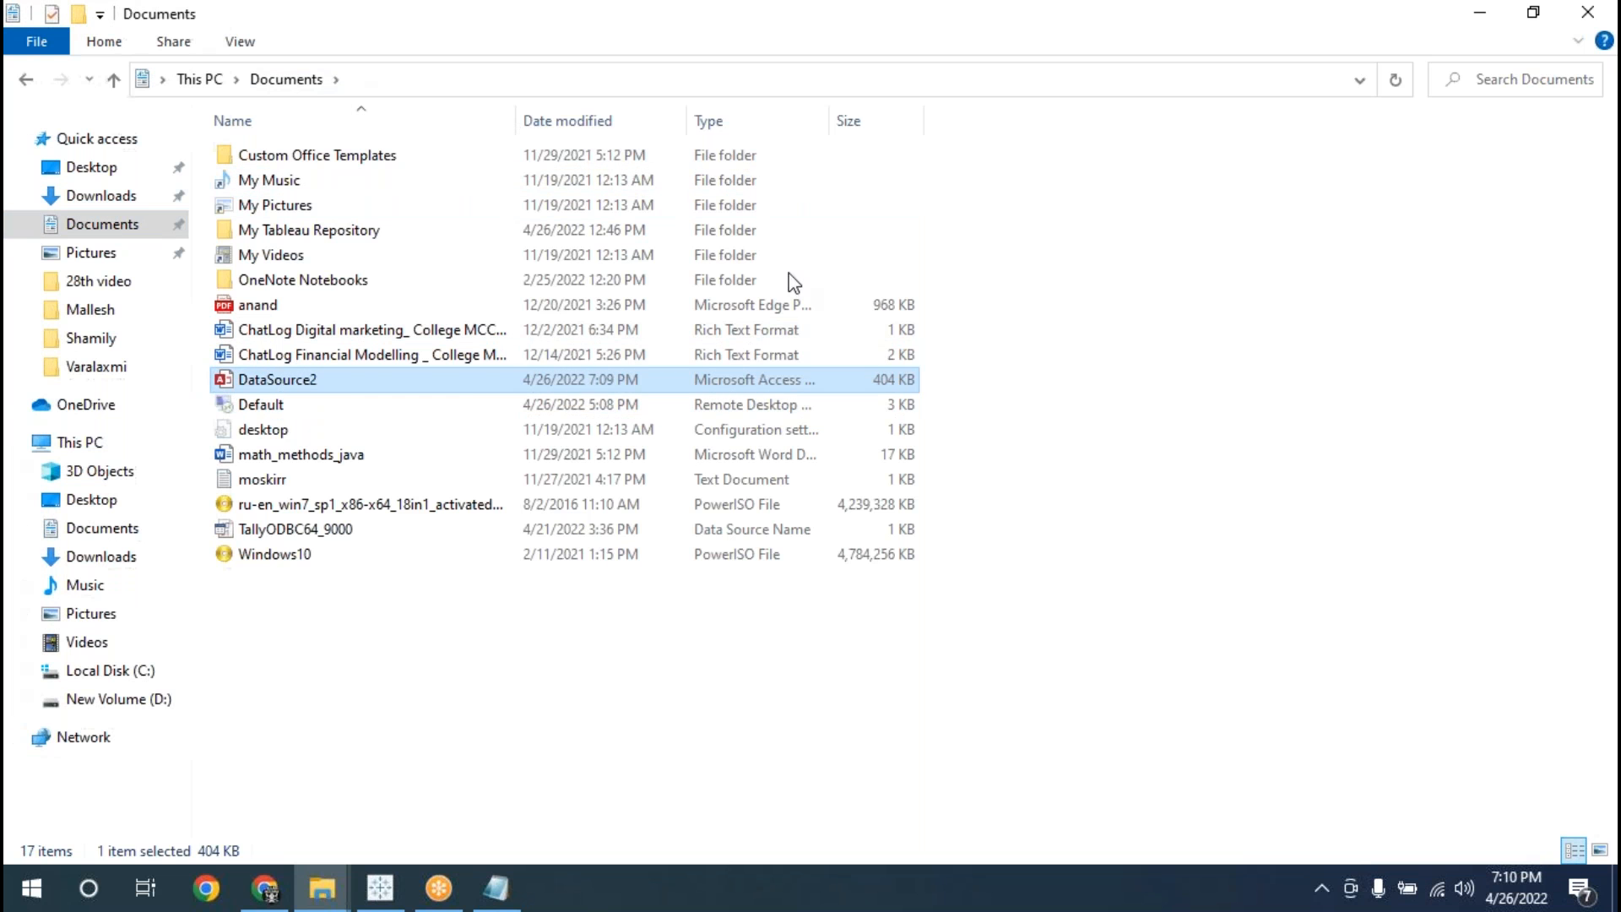
drag(416, 39, 1126, 408)
drag(1020, 757, 495, 279)
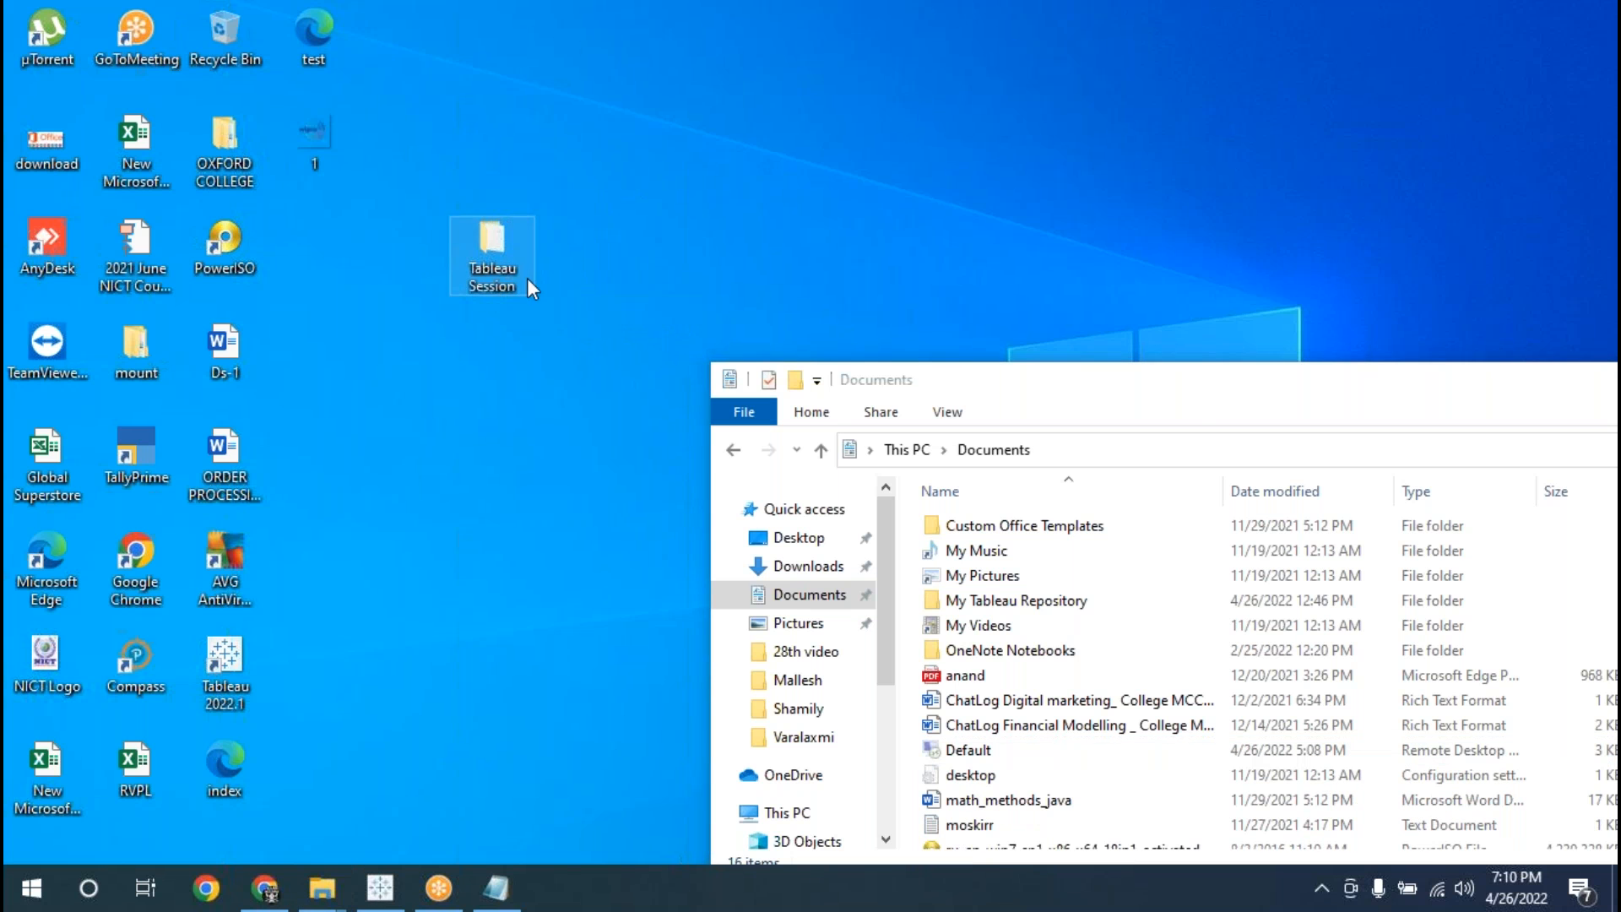
- Close the Documents window and open the Tableau Session folder on the desktop
click(1187, 412)
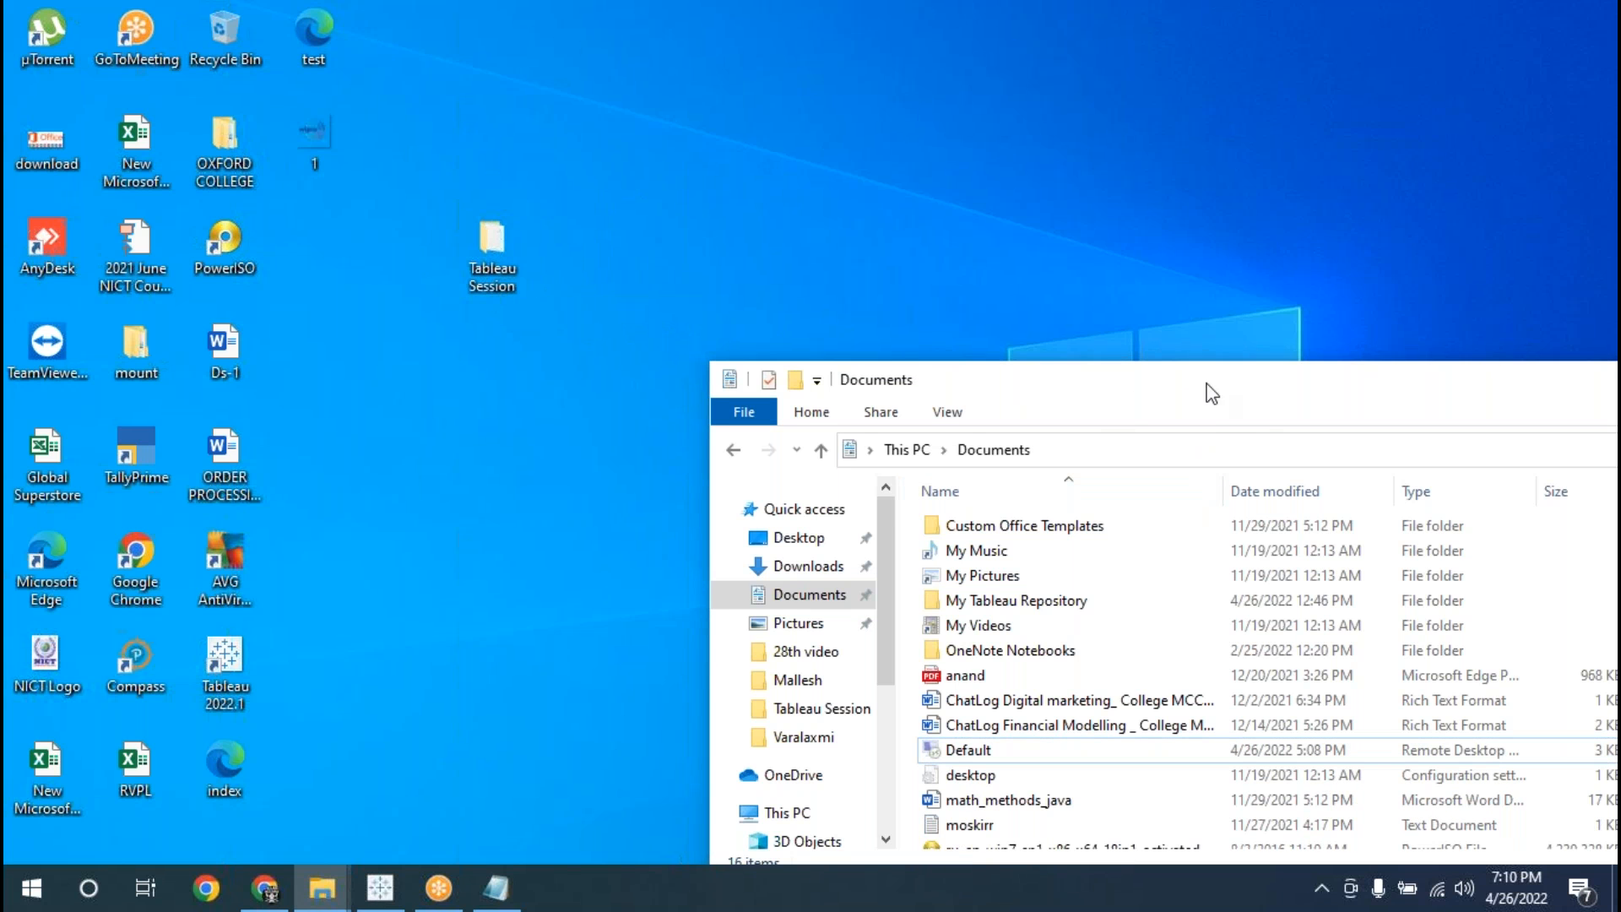
drag(1292, 387, 861, 387)
click(1556, 377)
double_click(508, 262)
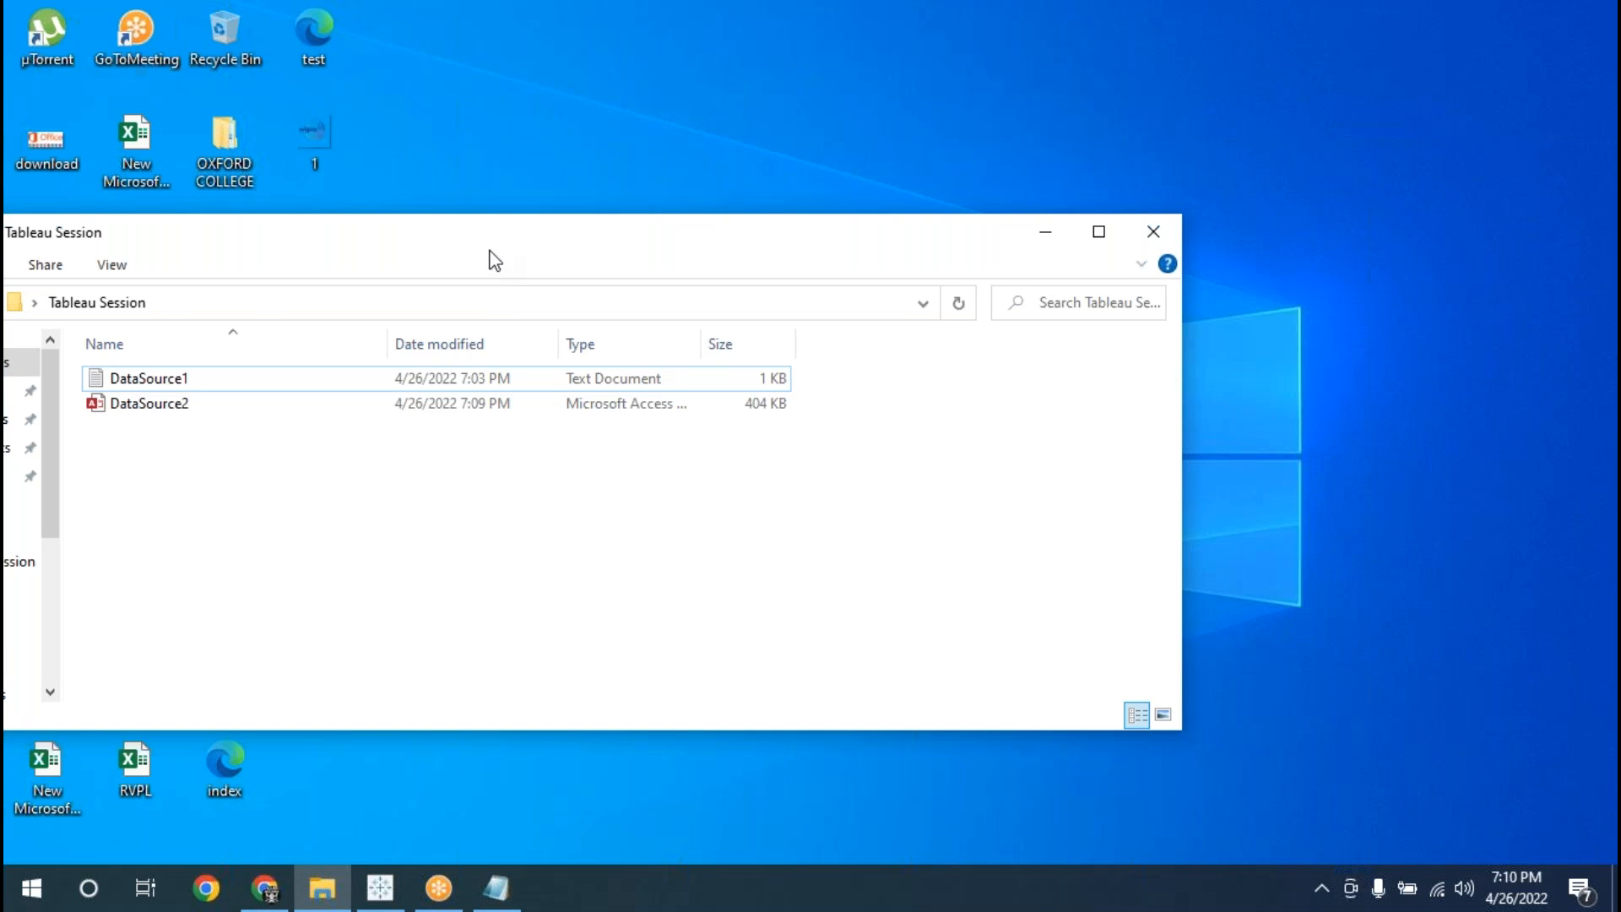
- Open DataSource2 from the Tableau Session folder, check the records in its Employee table, and close Access
double_click(370, 342)
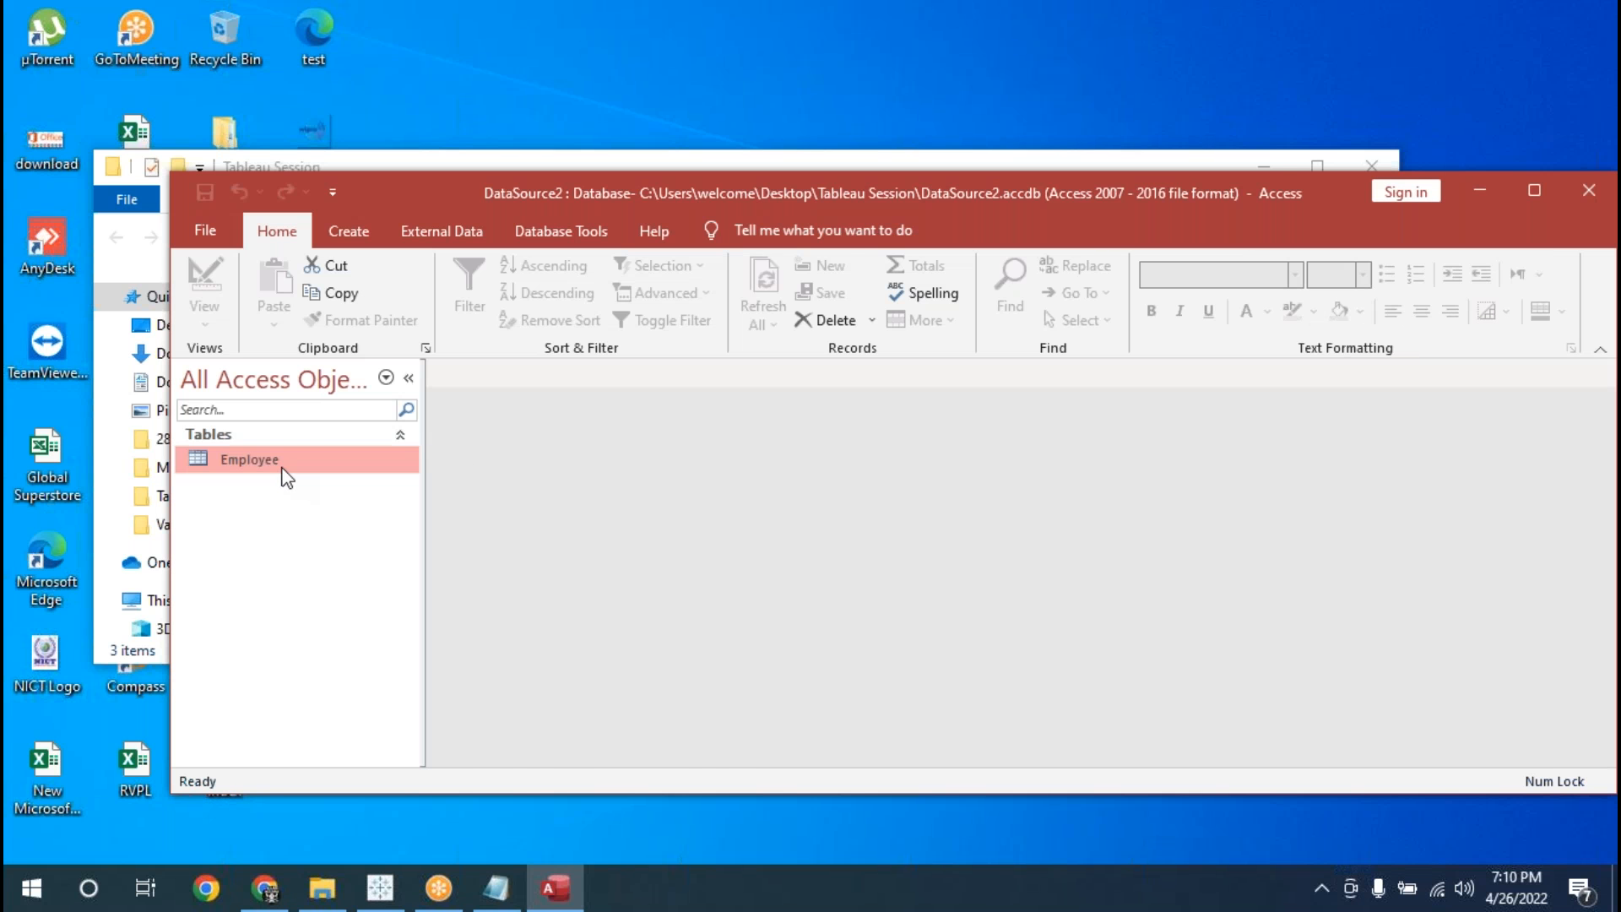
double_click(286, 474)
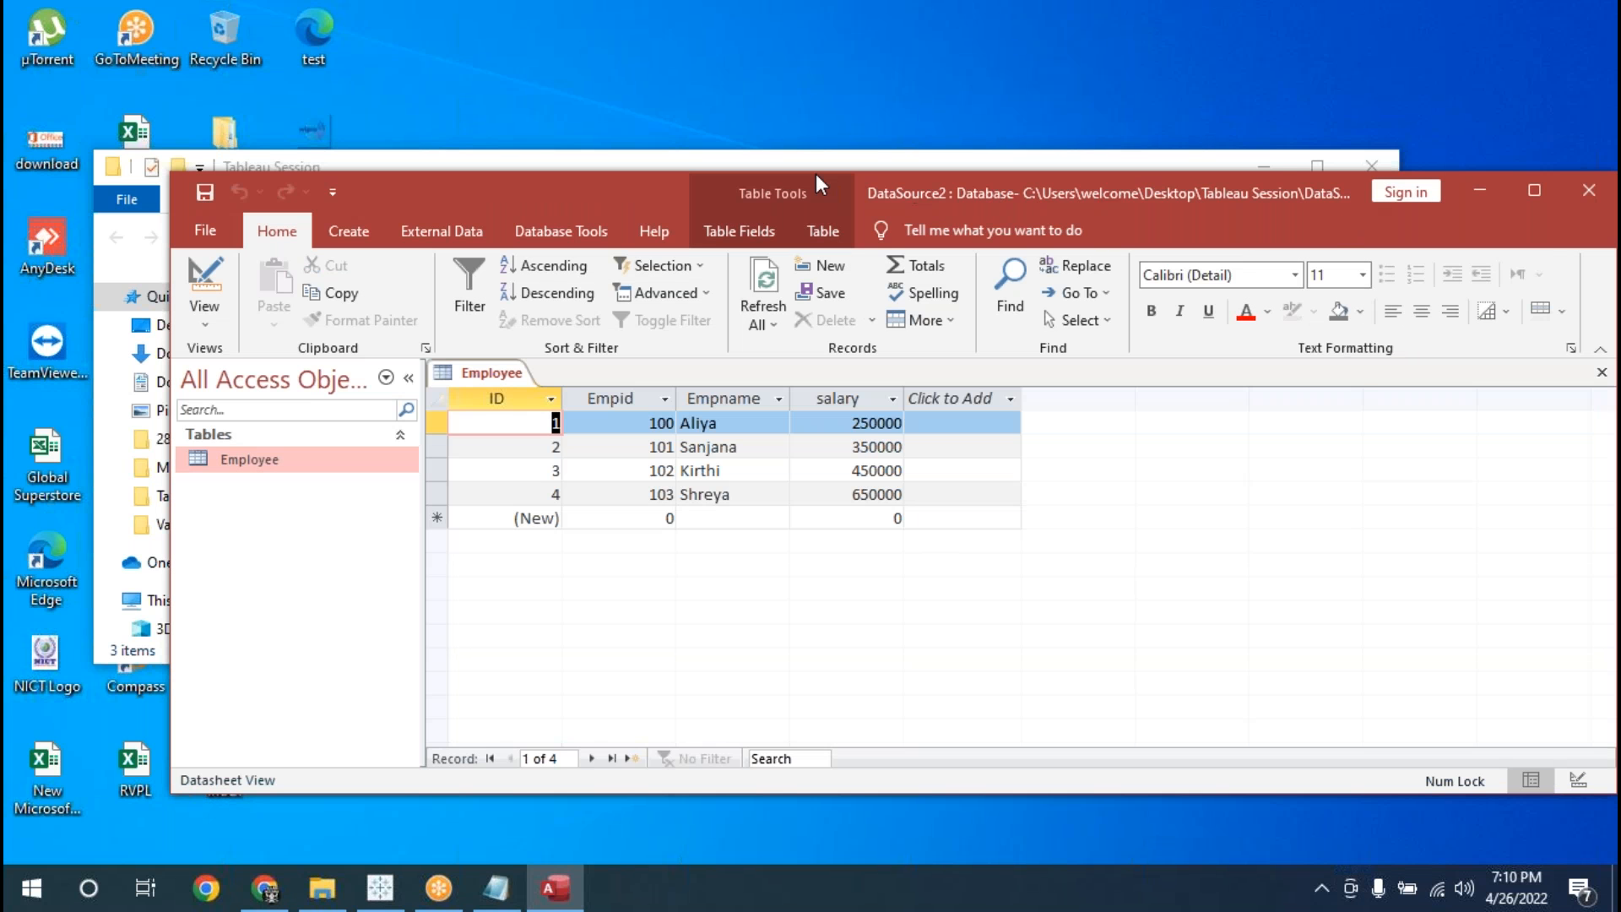
drag(635, 180, 557, 184)
click(1503, 192)
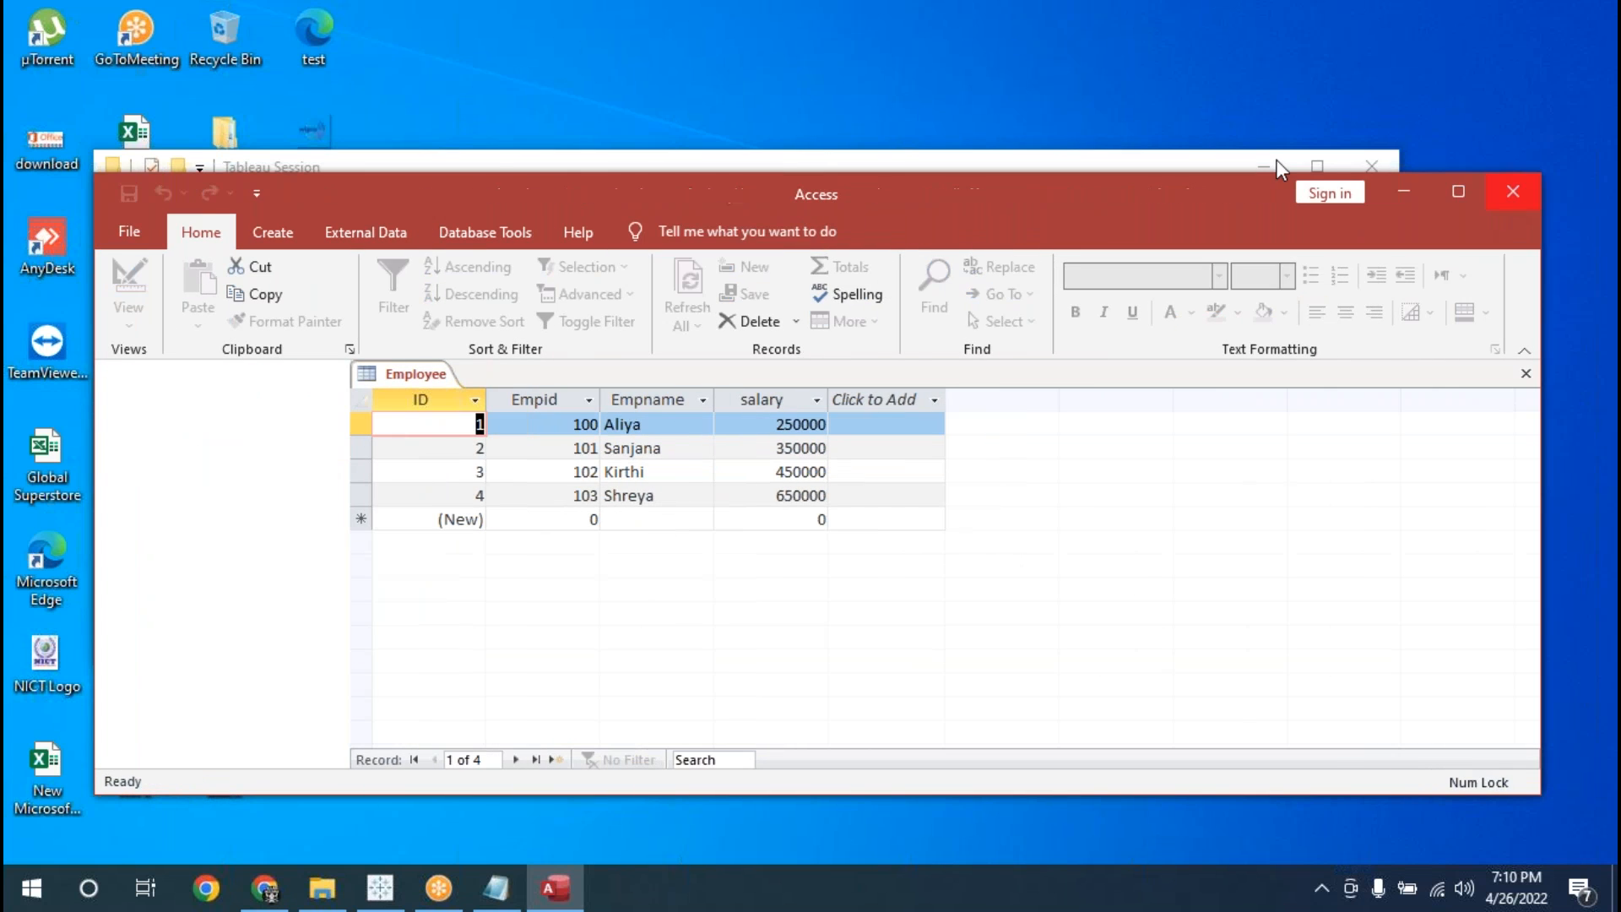
- Switch to Tableau and connect to the Microsoft Access file DataSource2 in the Tableau Session folder
click(380, 888)
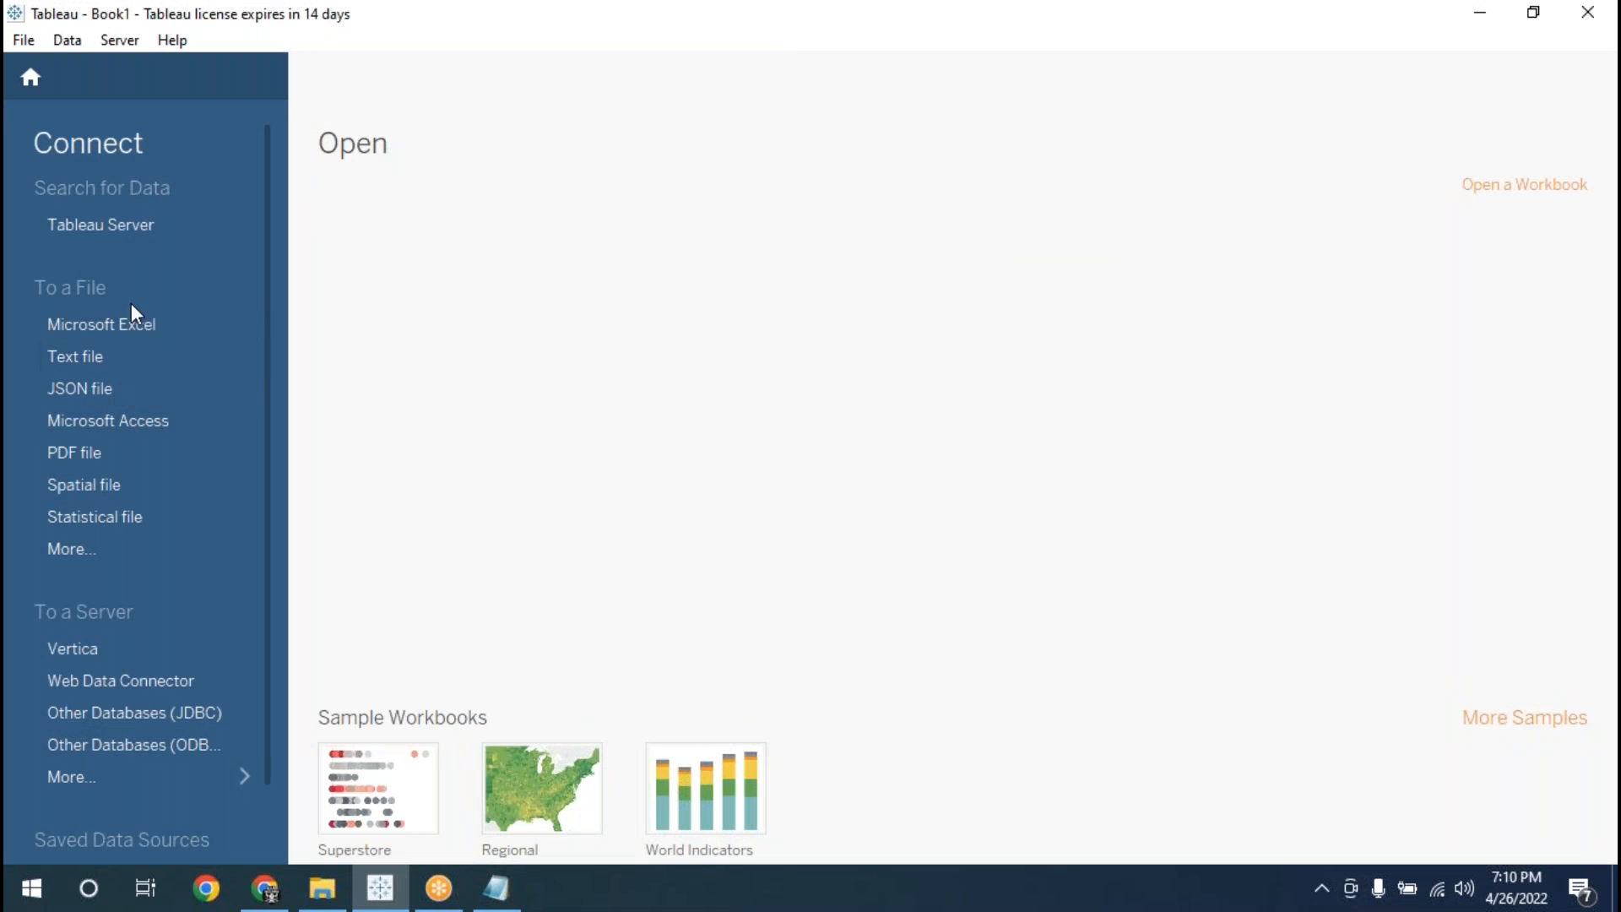
click(114, 423)
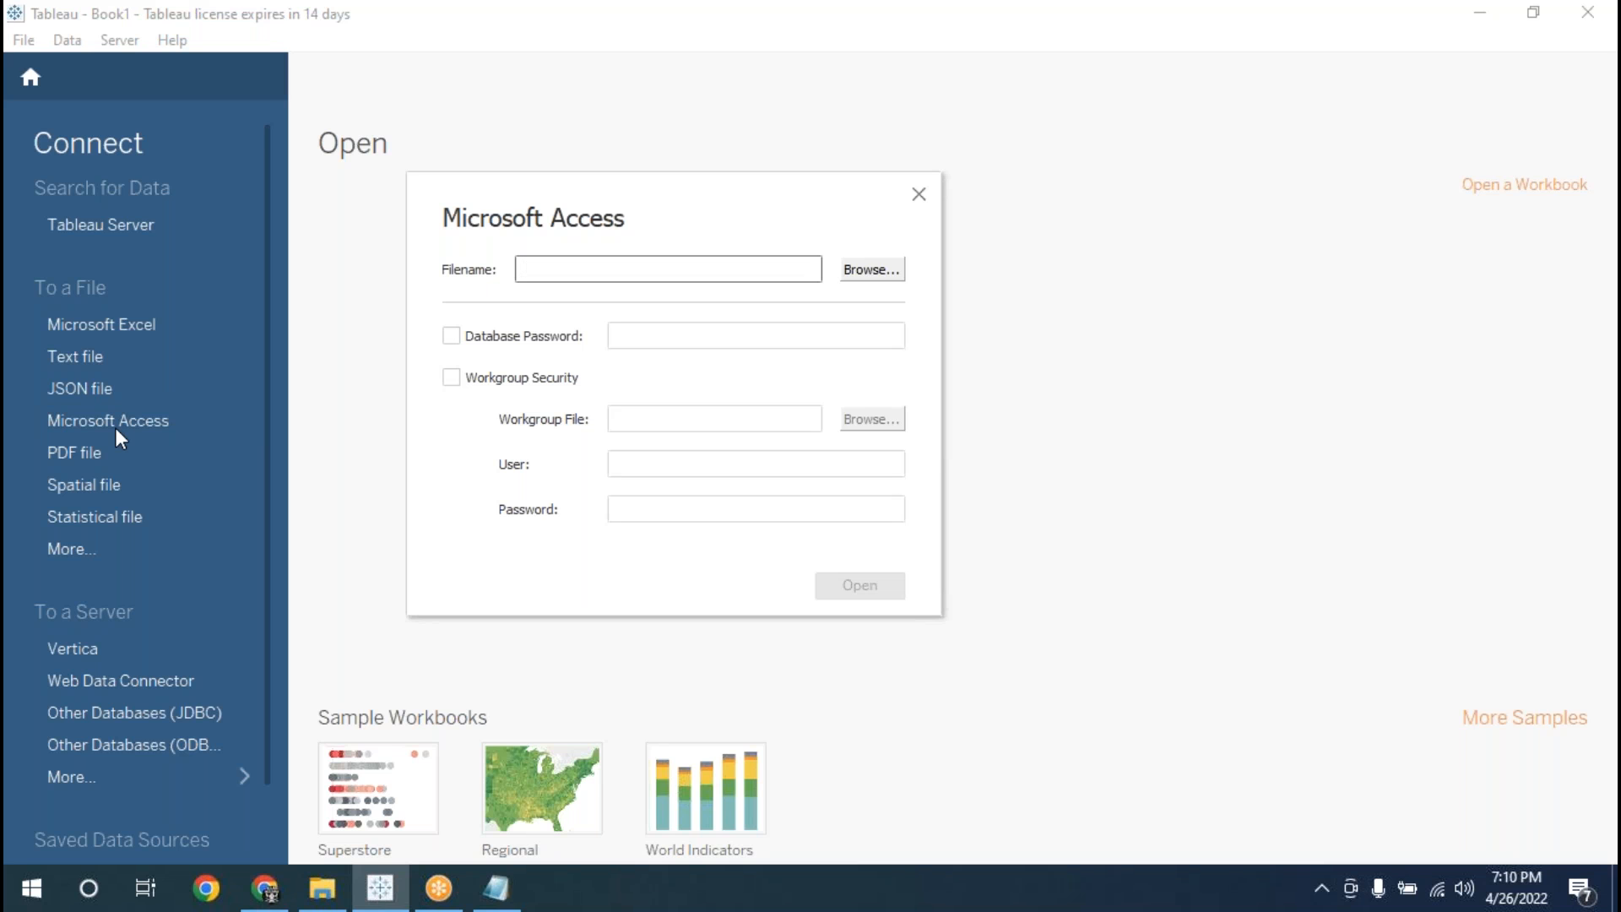
click(854, 279)
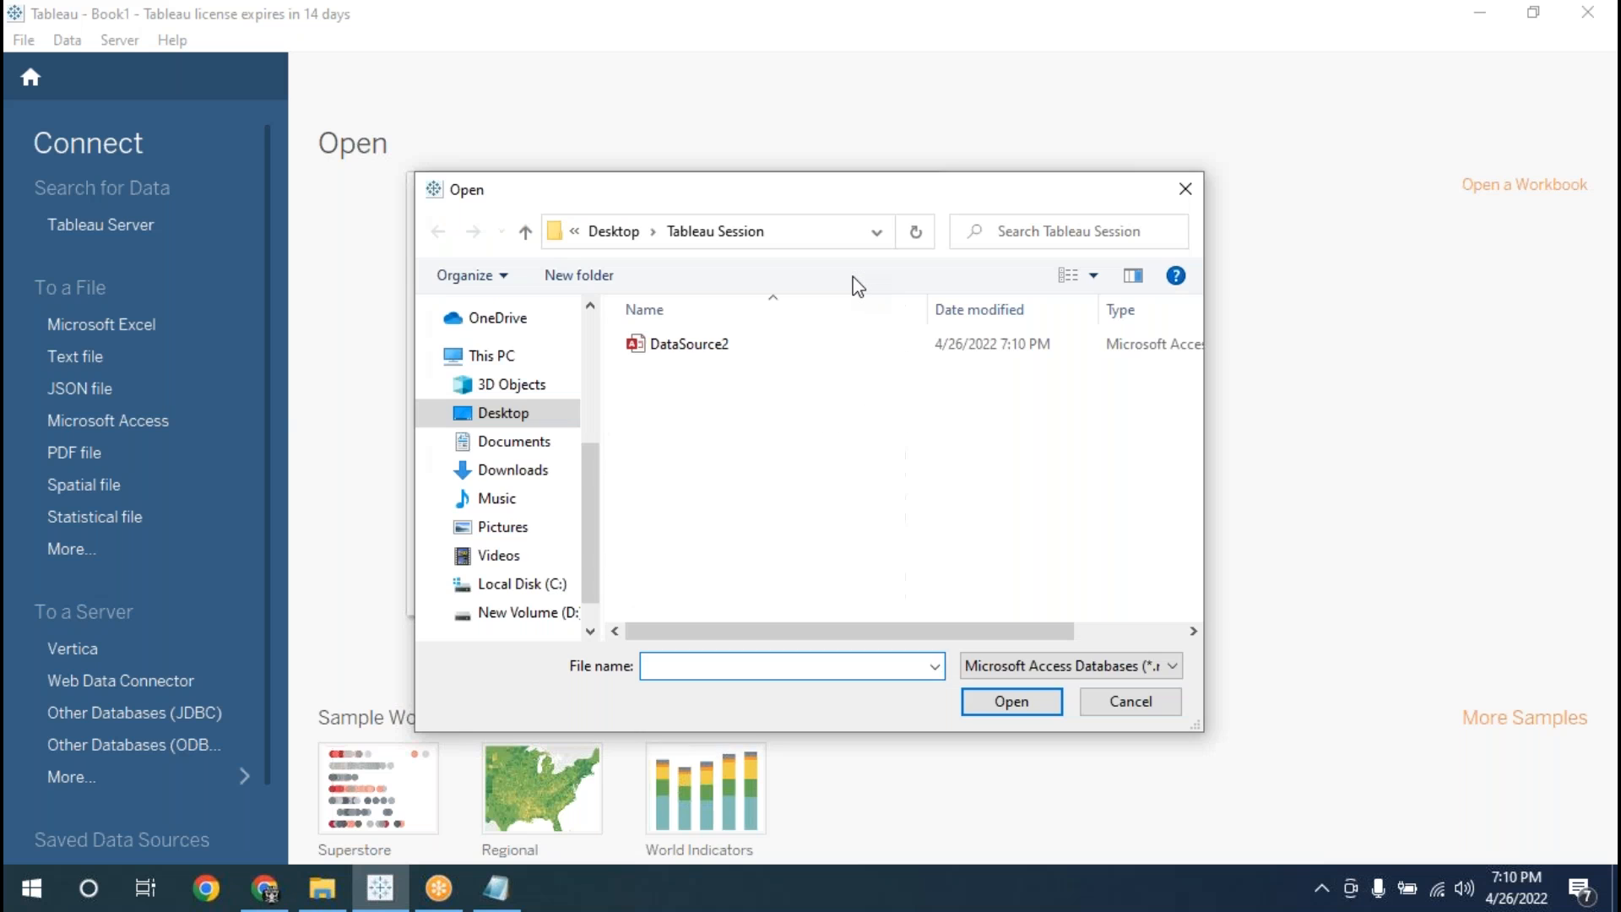
click(715, 348)
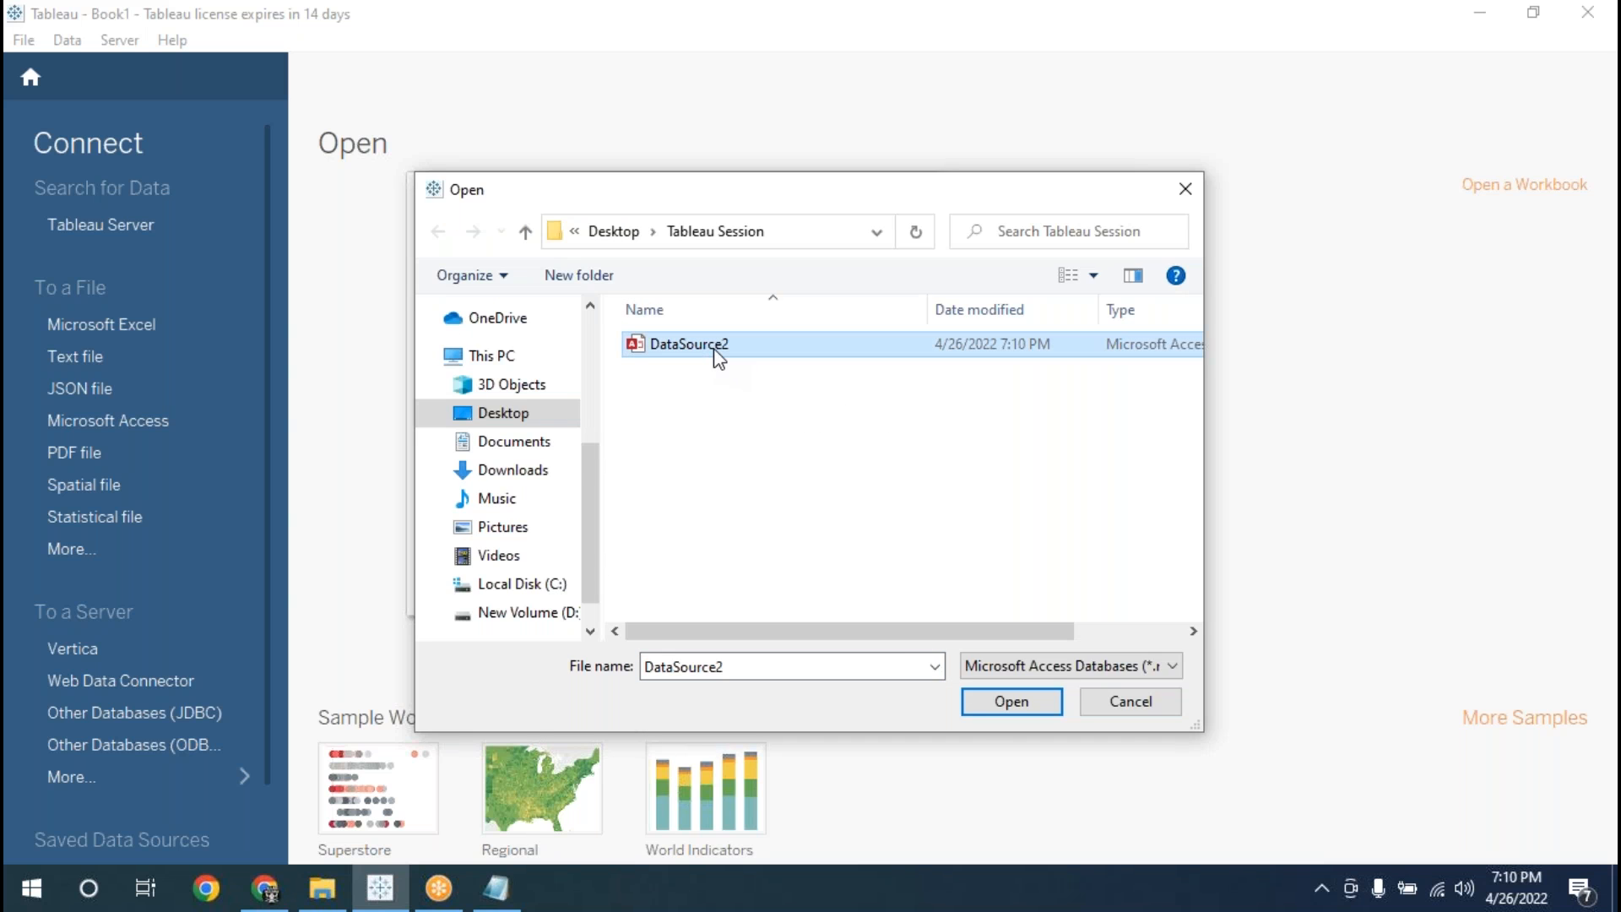
click(1000, 710)
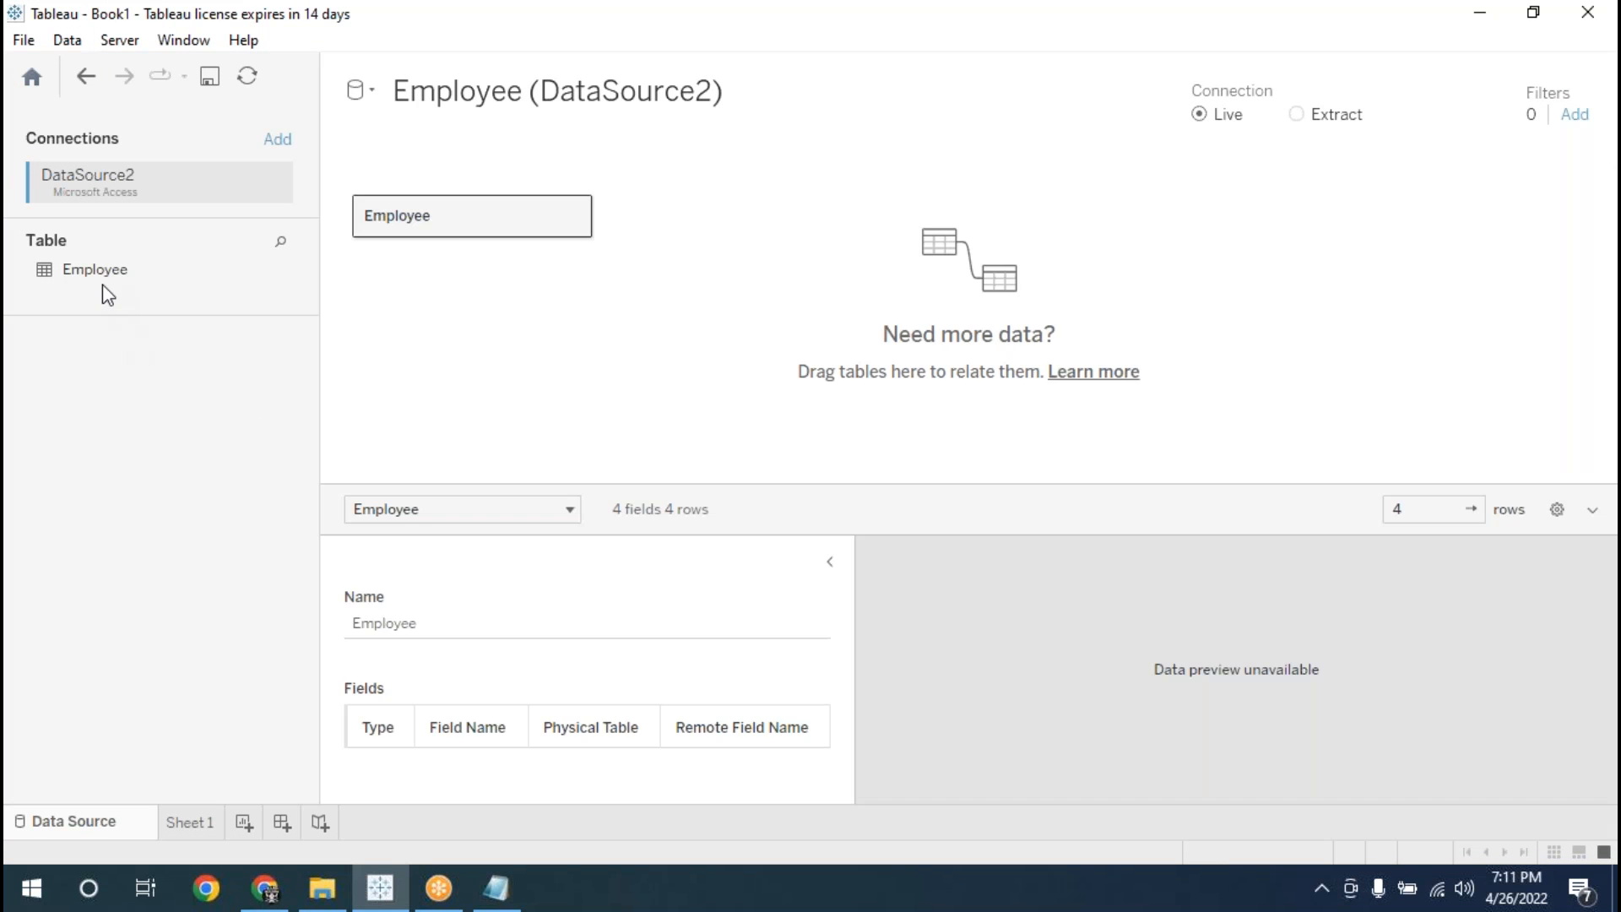
- Collapse the table details to preview the Employee data, and open Sheet 1 with the Empname field selected
click(830, 562)
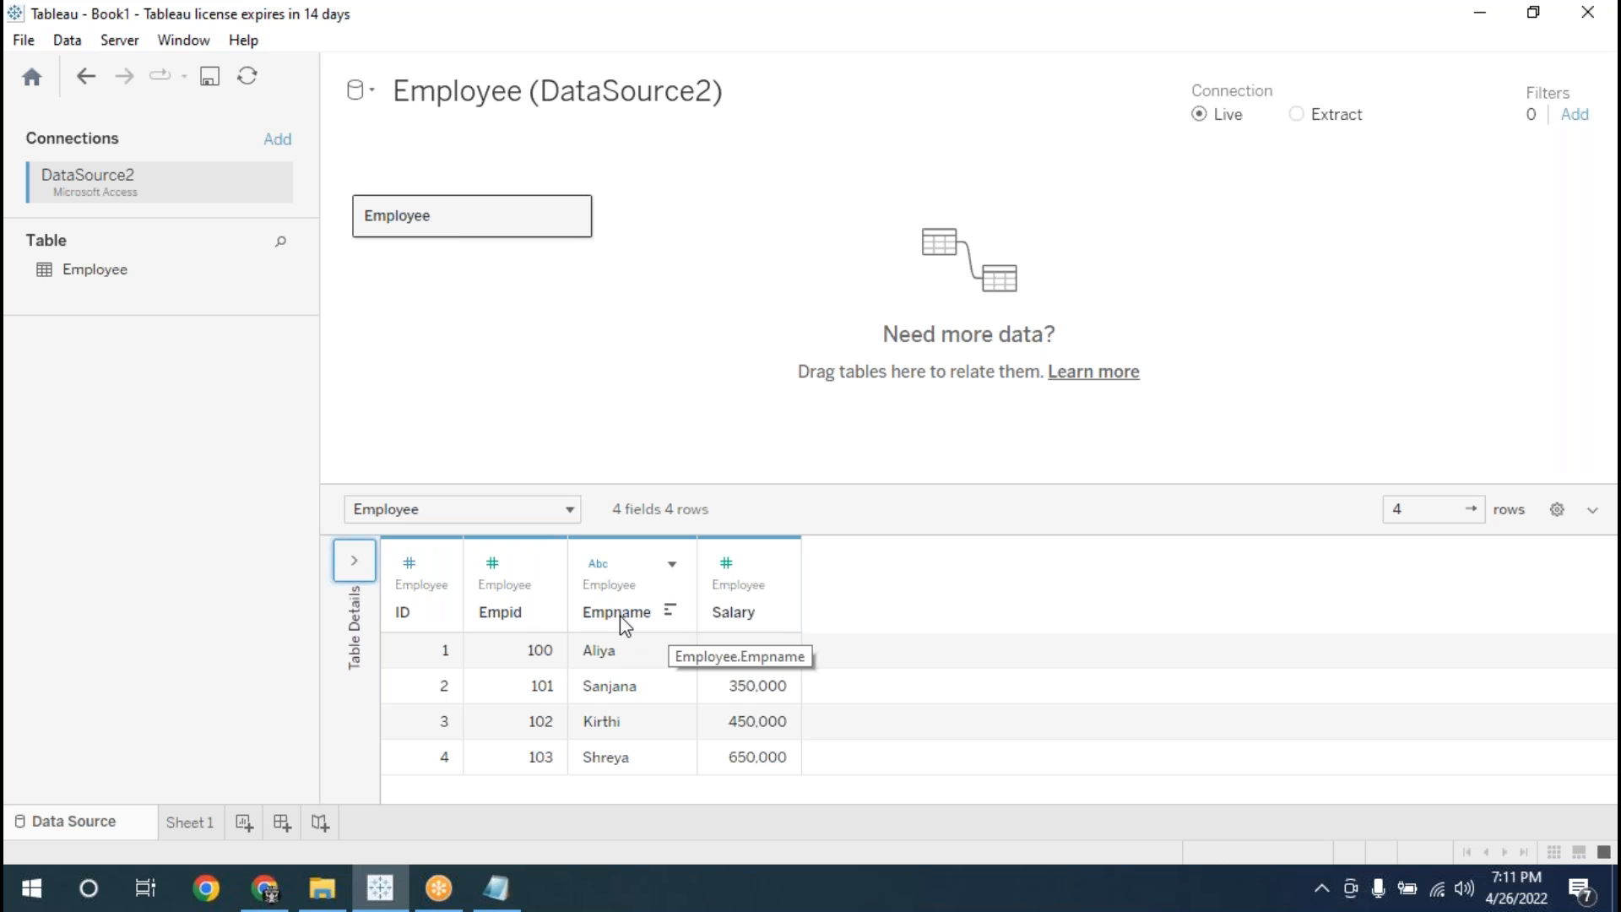
click(195, 824)
click(97, 254)
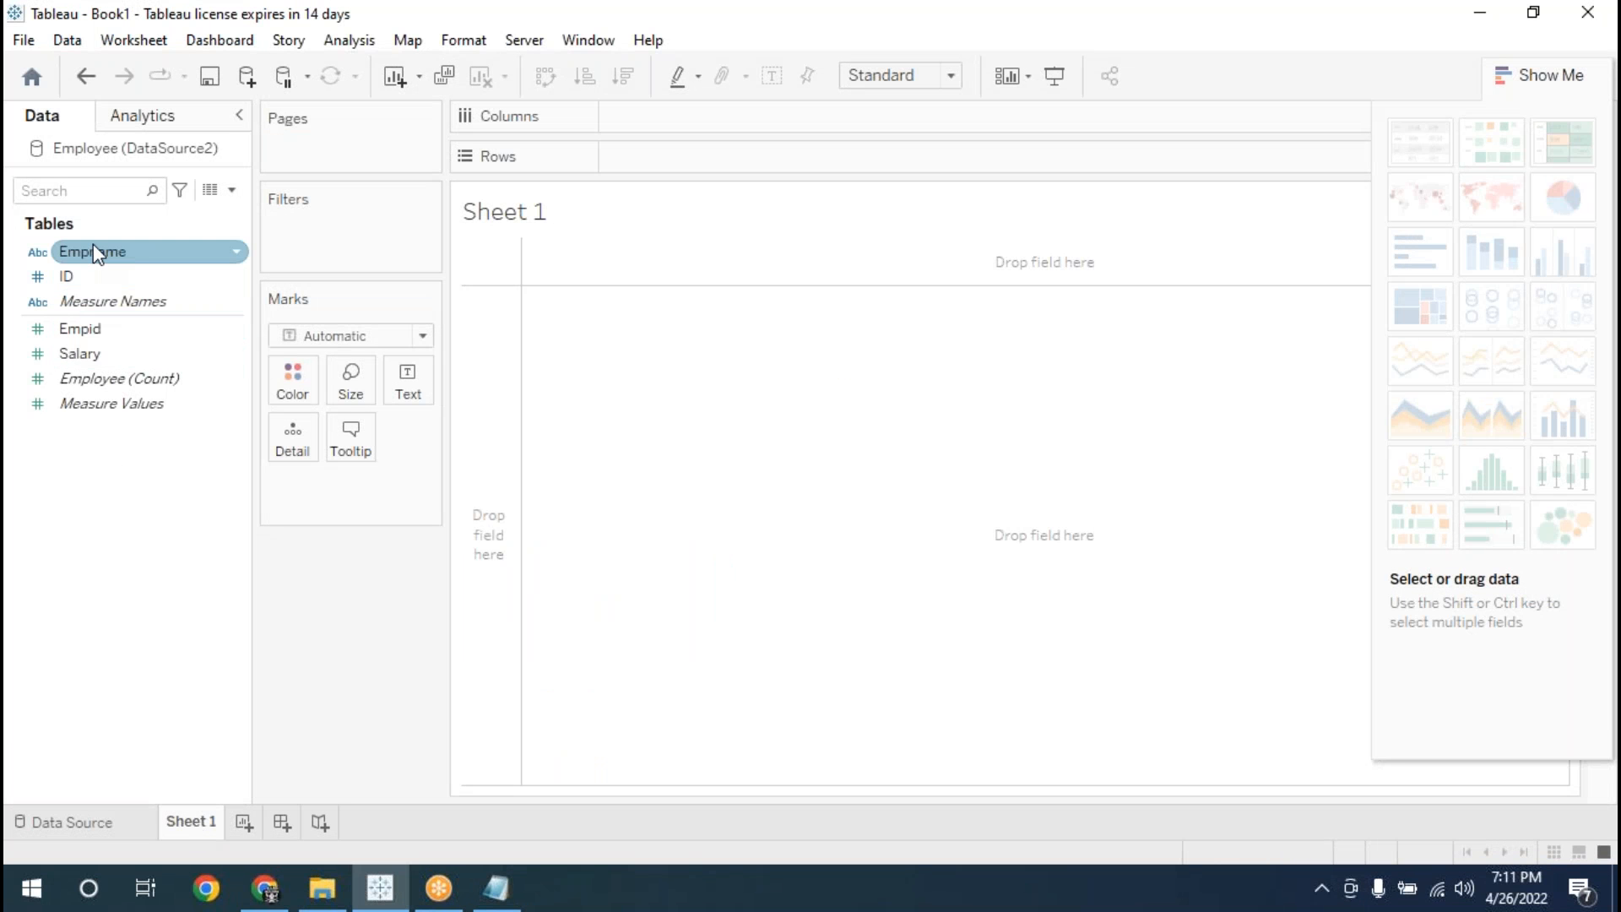
- Examine the Employee table's dimension fields Empname and ID and its measure fields Empid and Salary
click(94, 271)
click(94, 304)
click(61, 272)
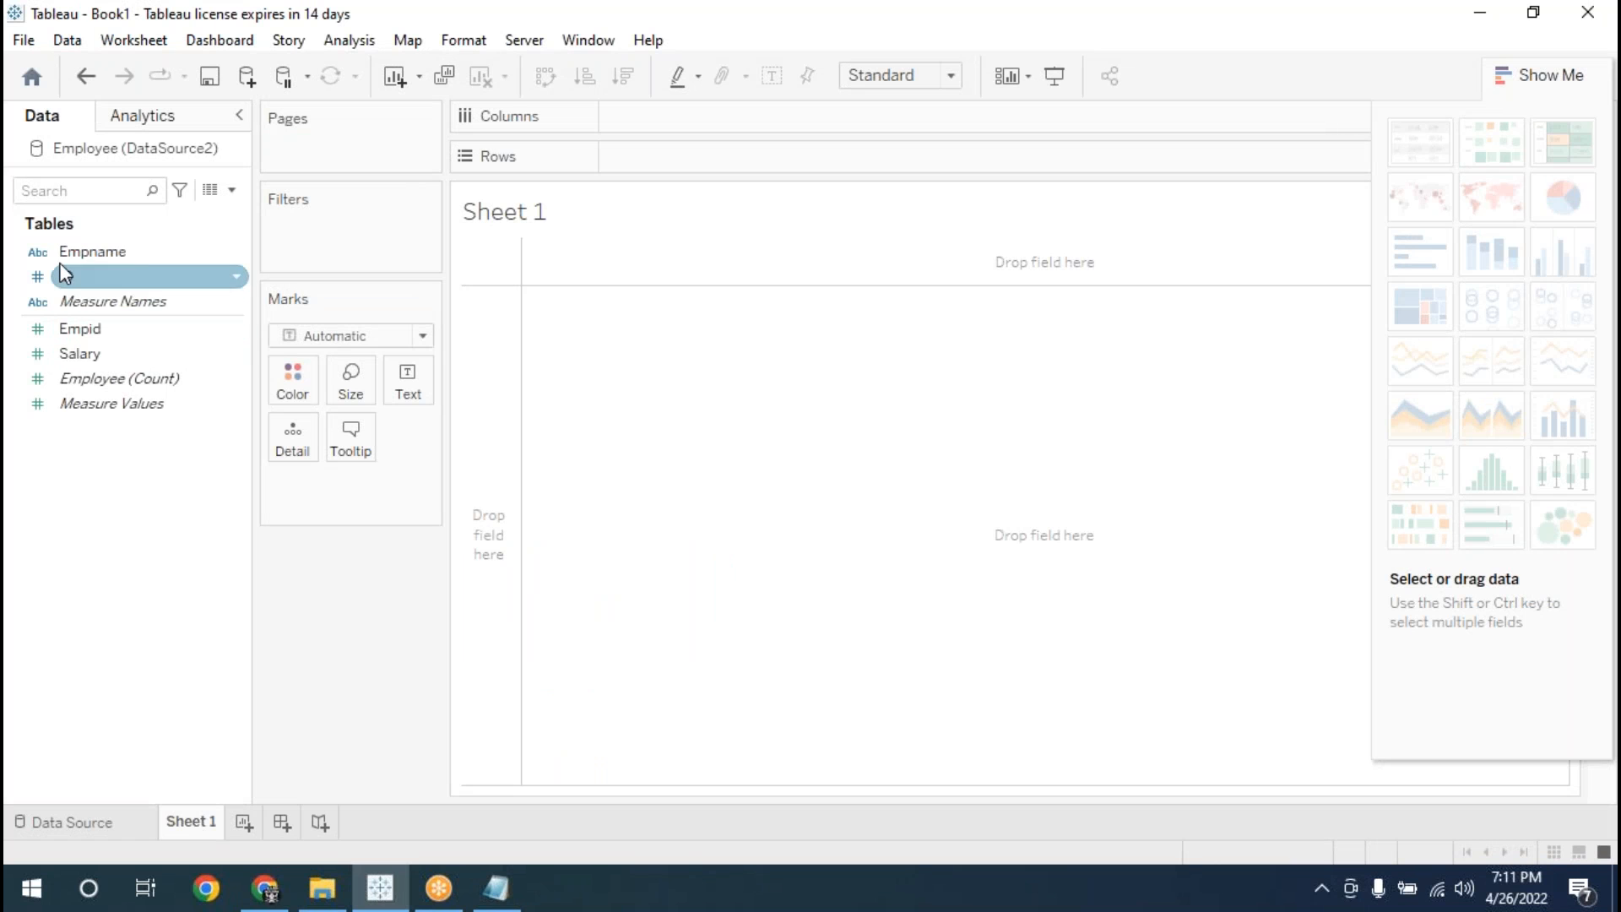
click(137, 317)
click(90, 351)
click(90, 326)
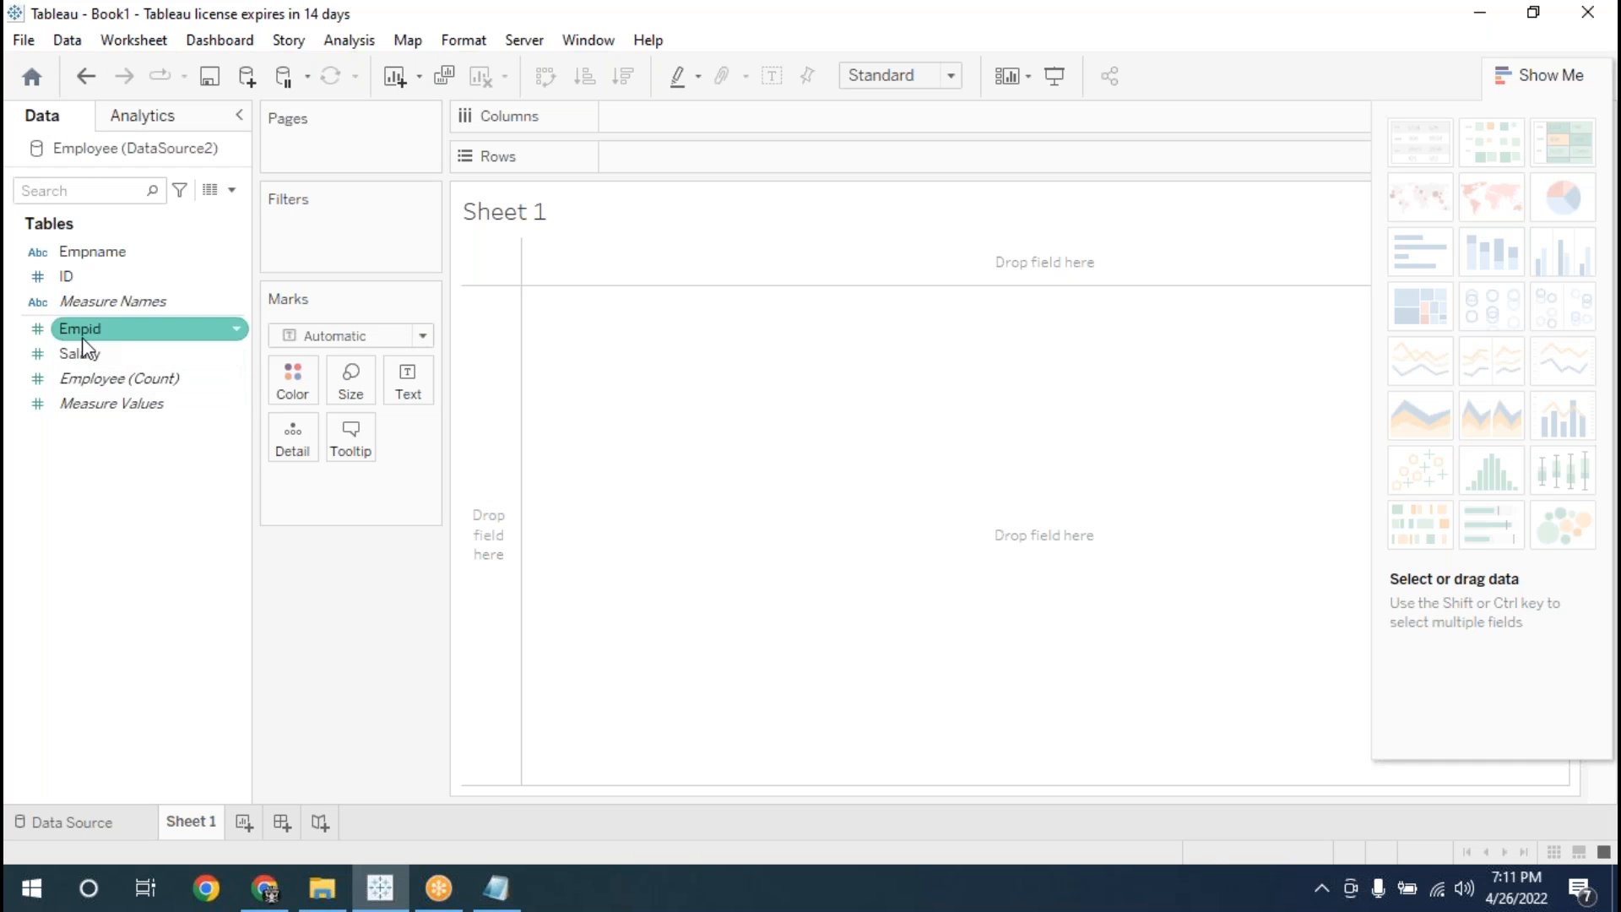
click(87, 353)
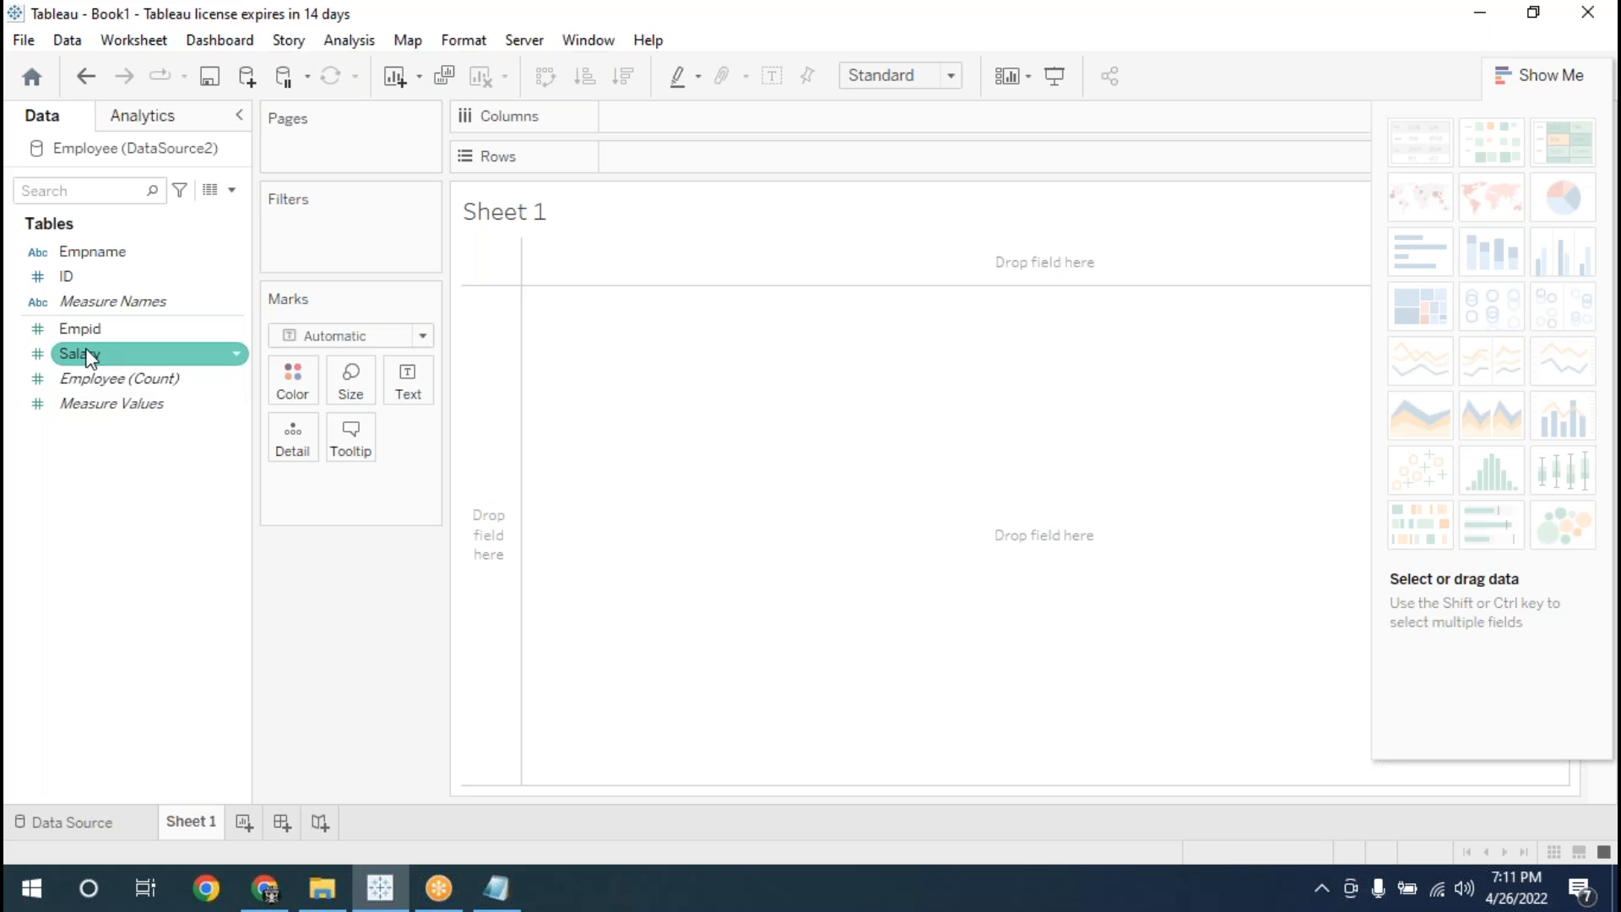
- Build a bar chart on Sheet 1 with Empname on the columns and Salary on the rows
mouse_move(92, 251)
mouse_down()
mouse_move(682, 132)
mouse_move(641, 116)
mouse_up()
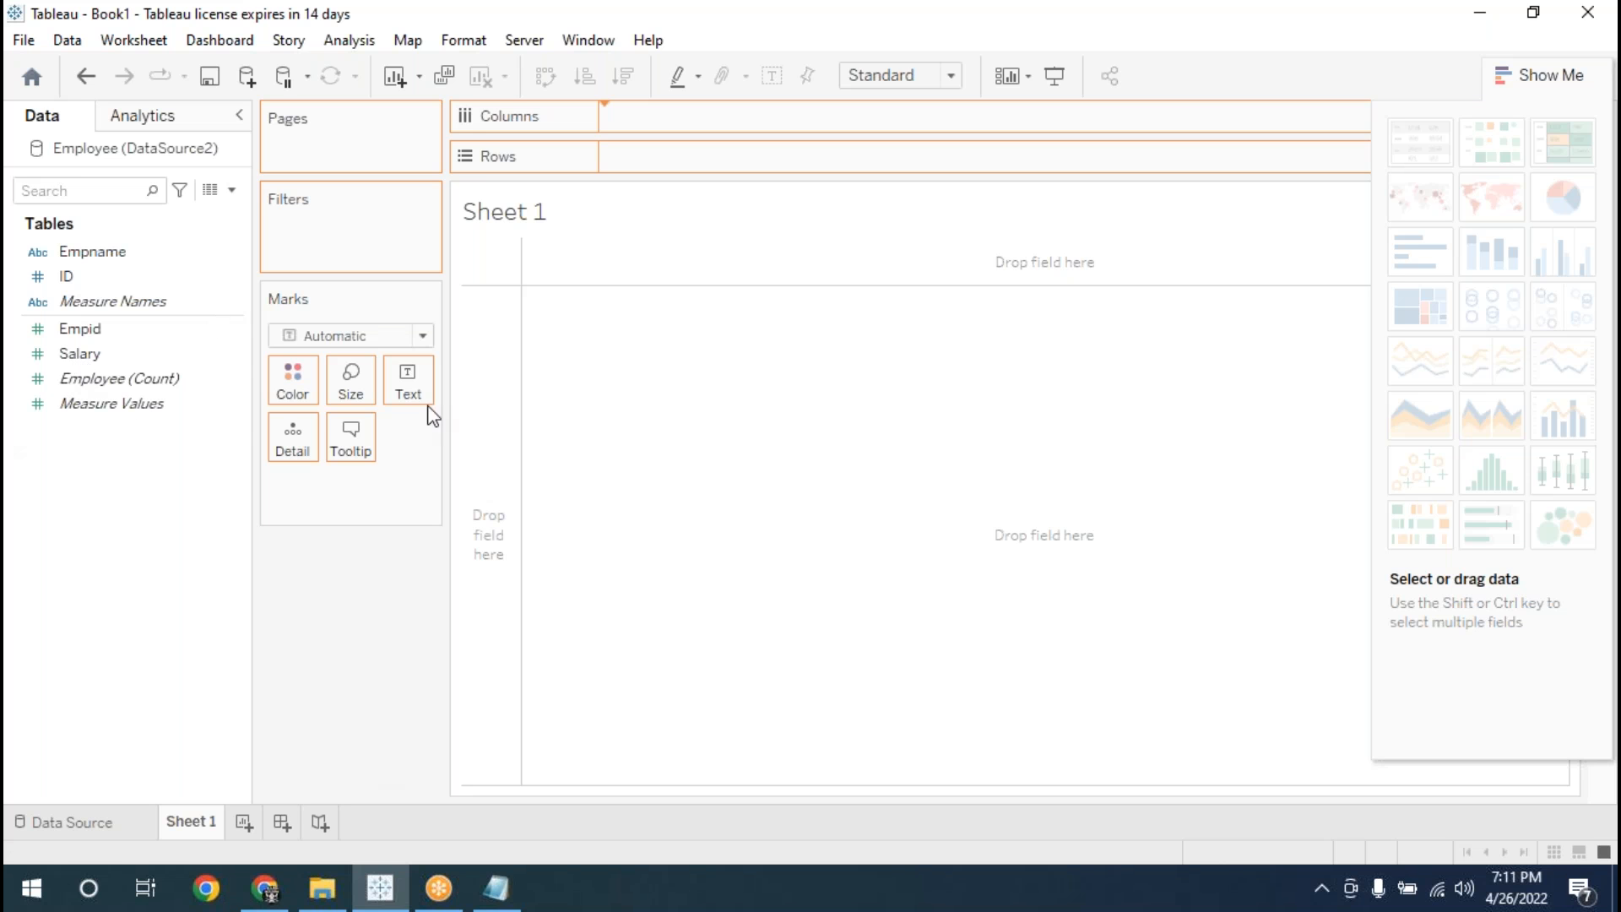
click(76, 353)
drag(74, 353, 651, 162)
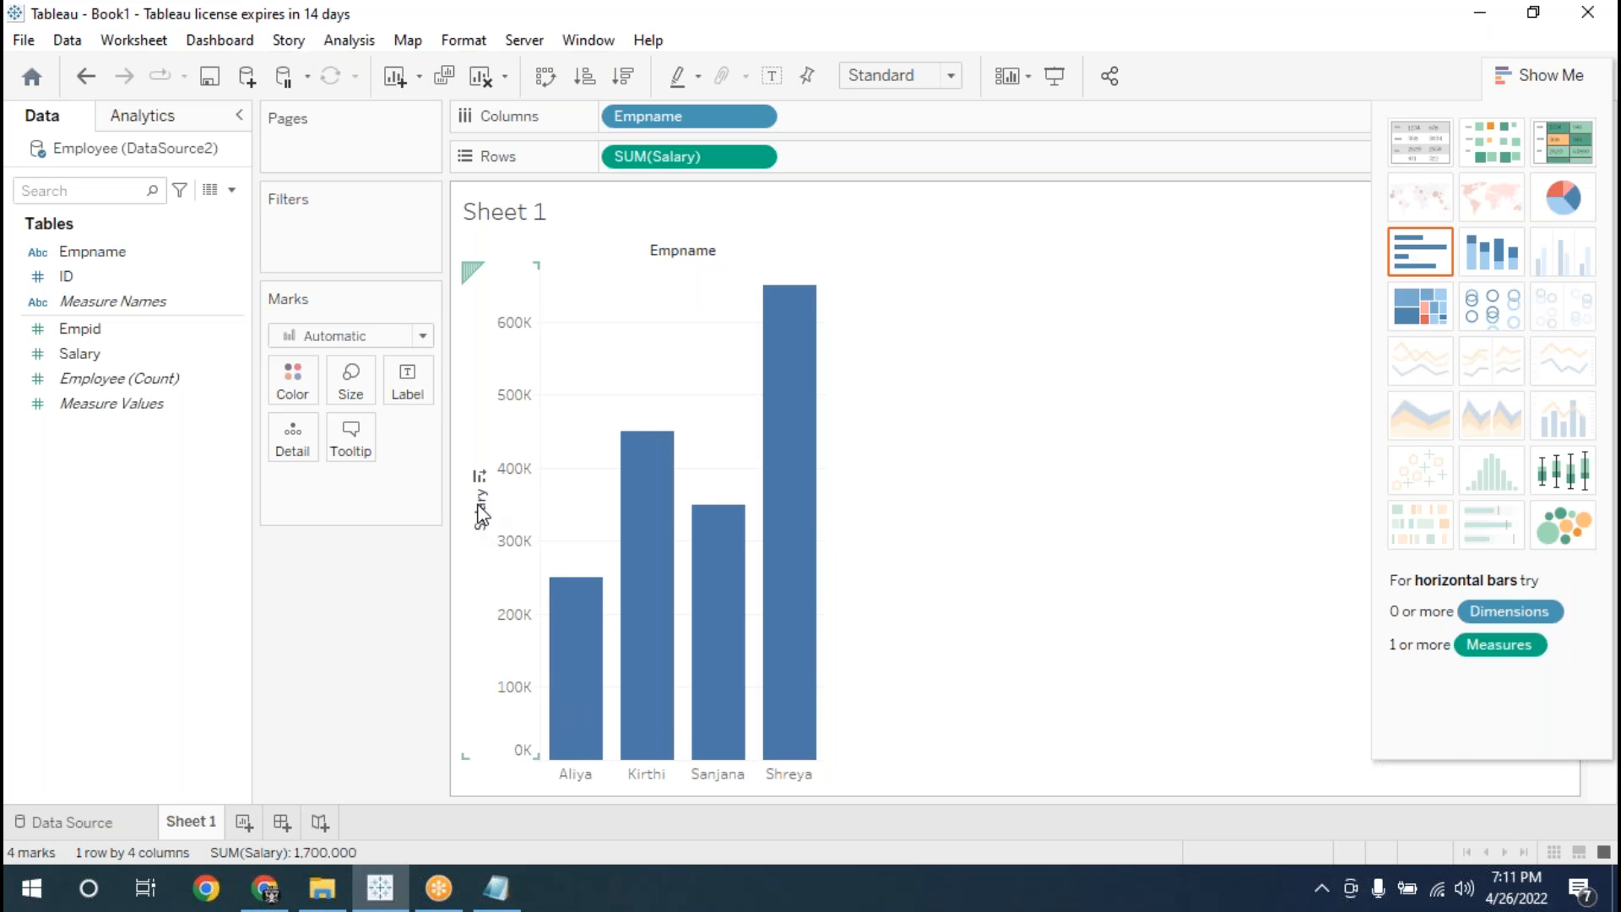
- Try ascending and descending orders, leave the bars sorted descending by Salary, and color them by Empname
click(478, 475)
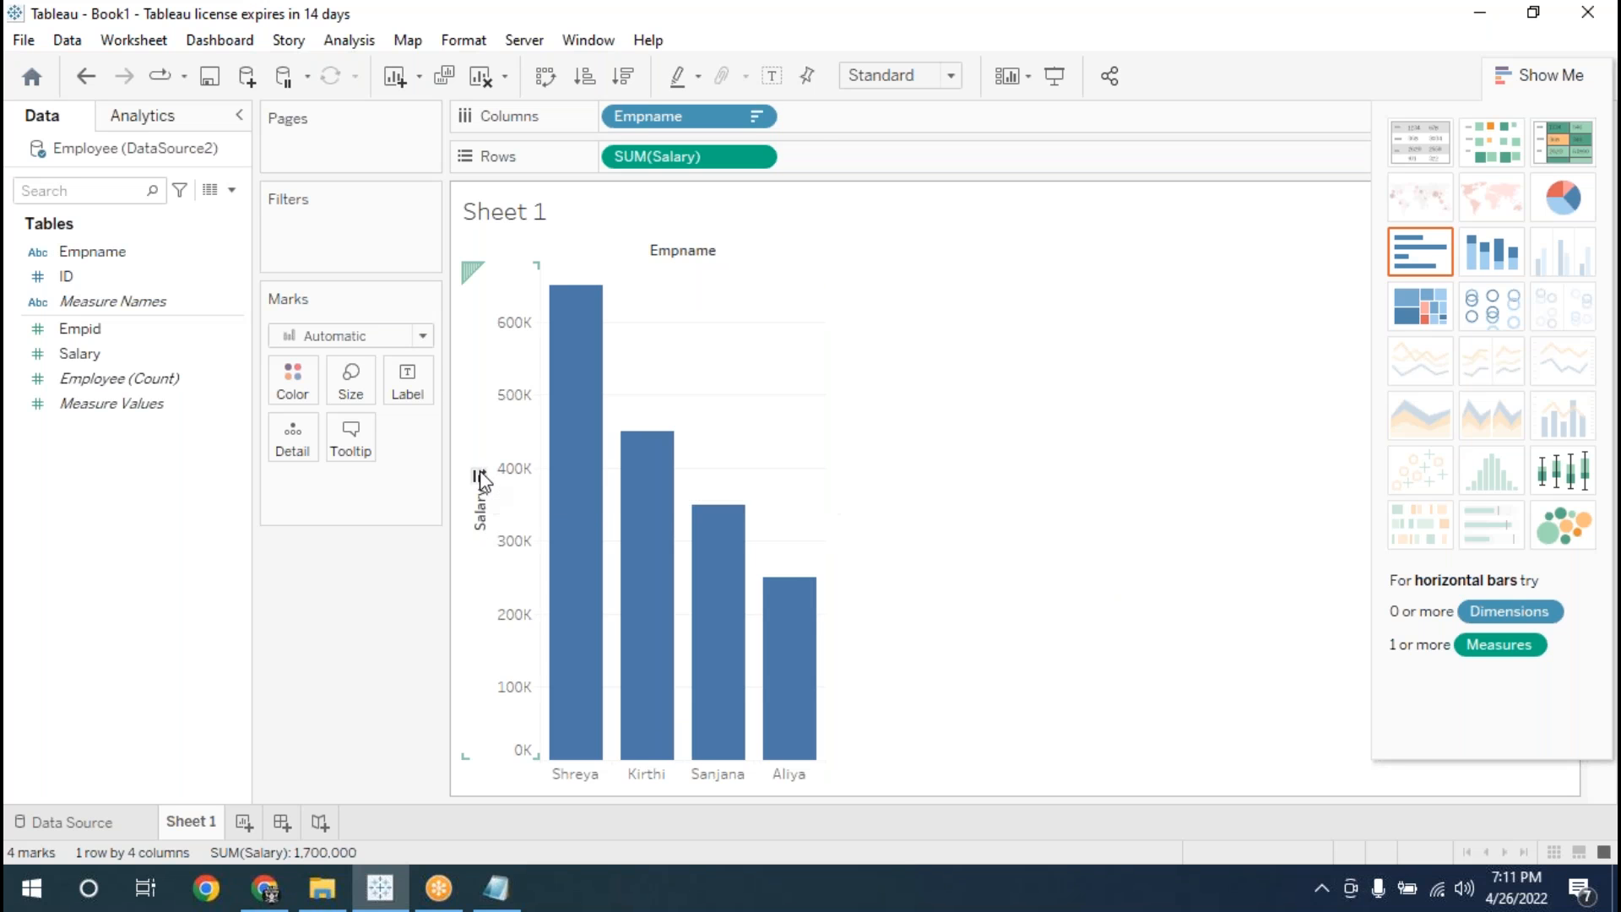
click(479, 476)
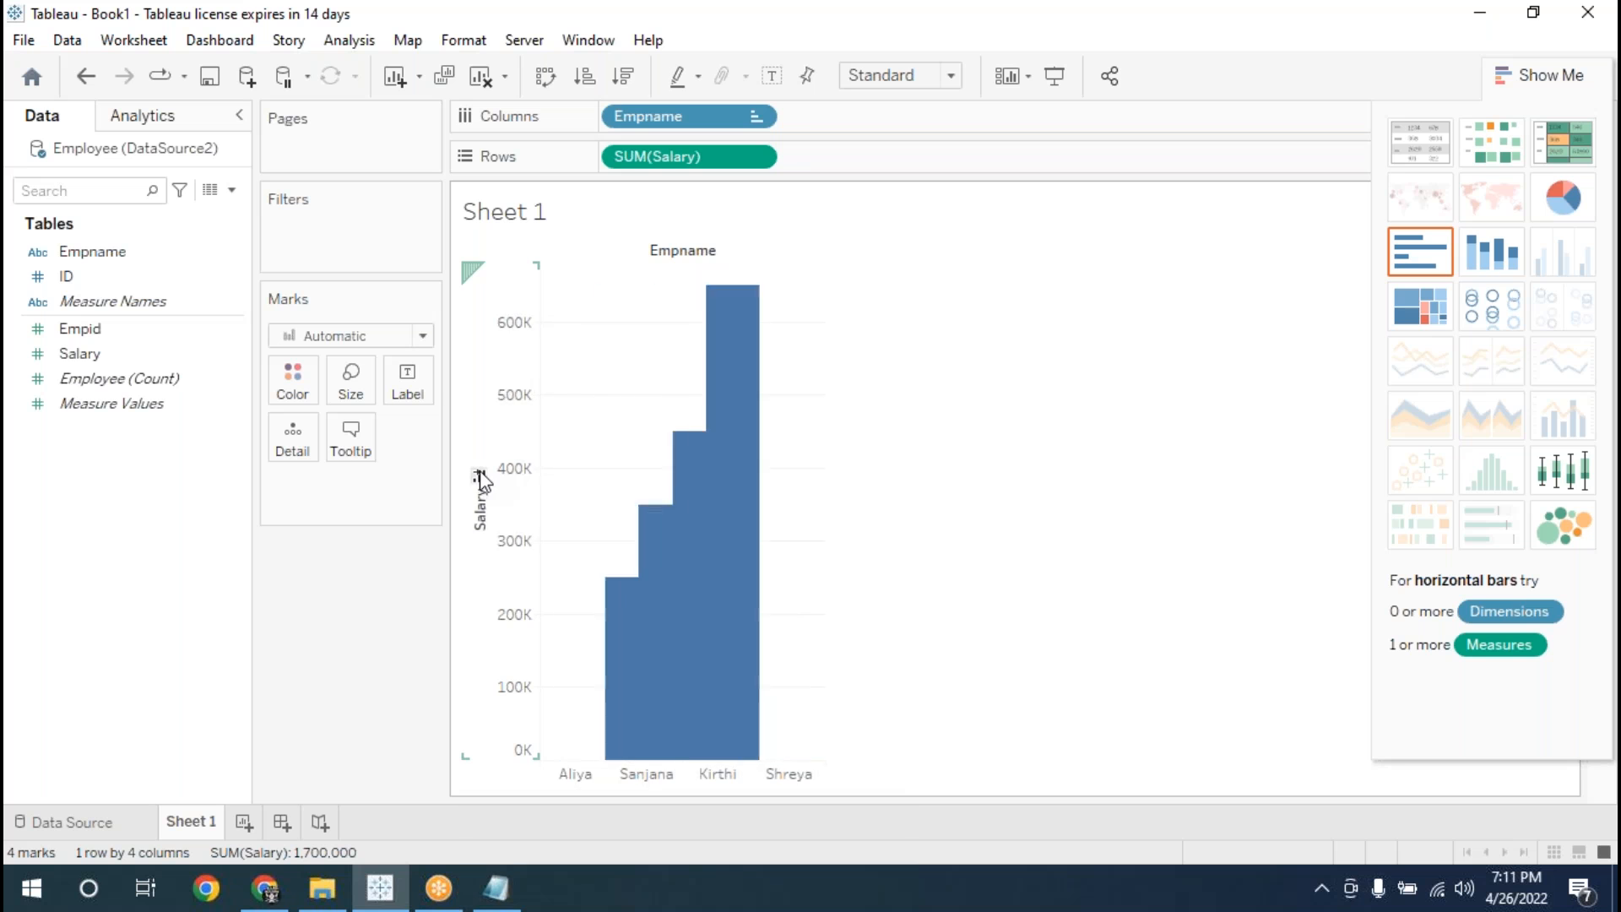
click(623, 75)
click(581, 81)
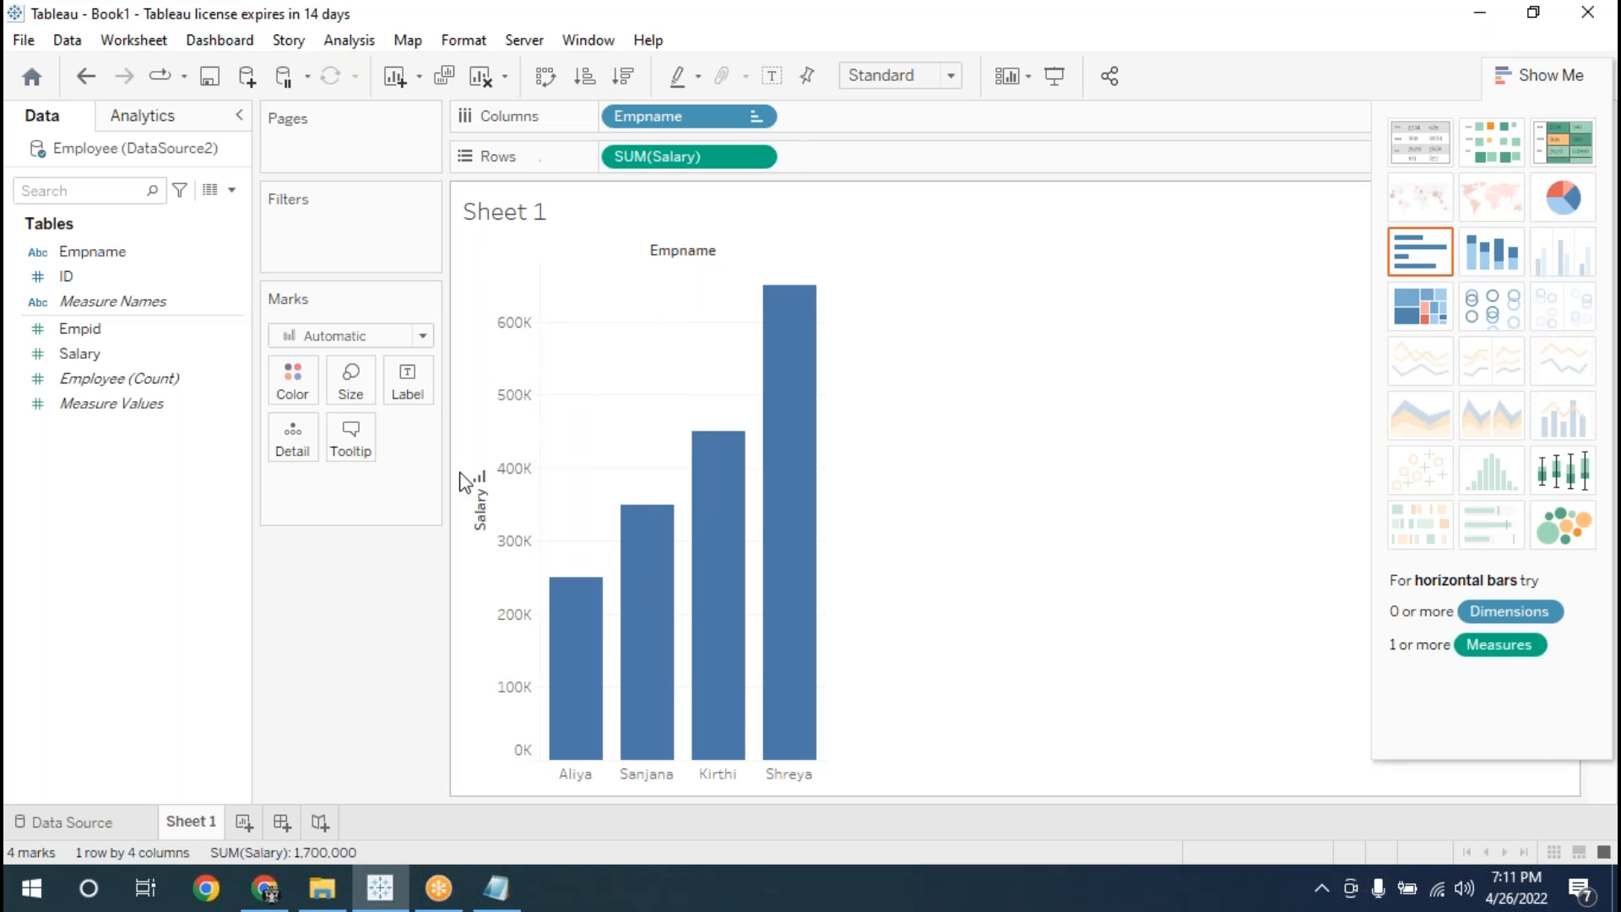
click(621, 78)
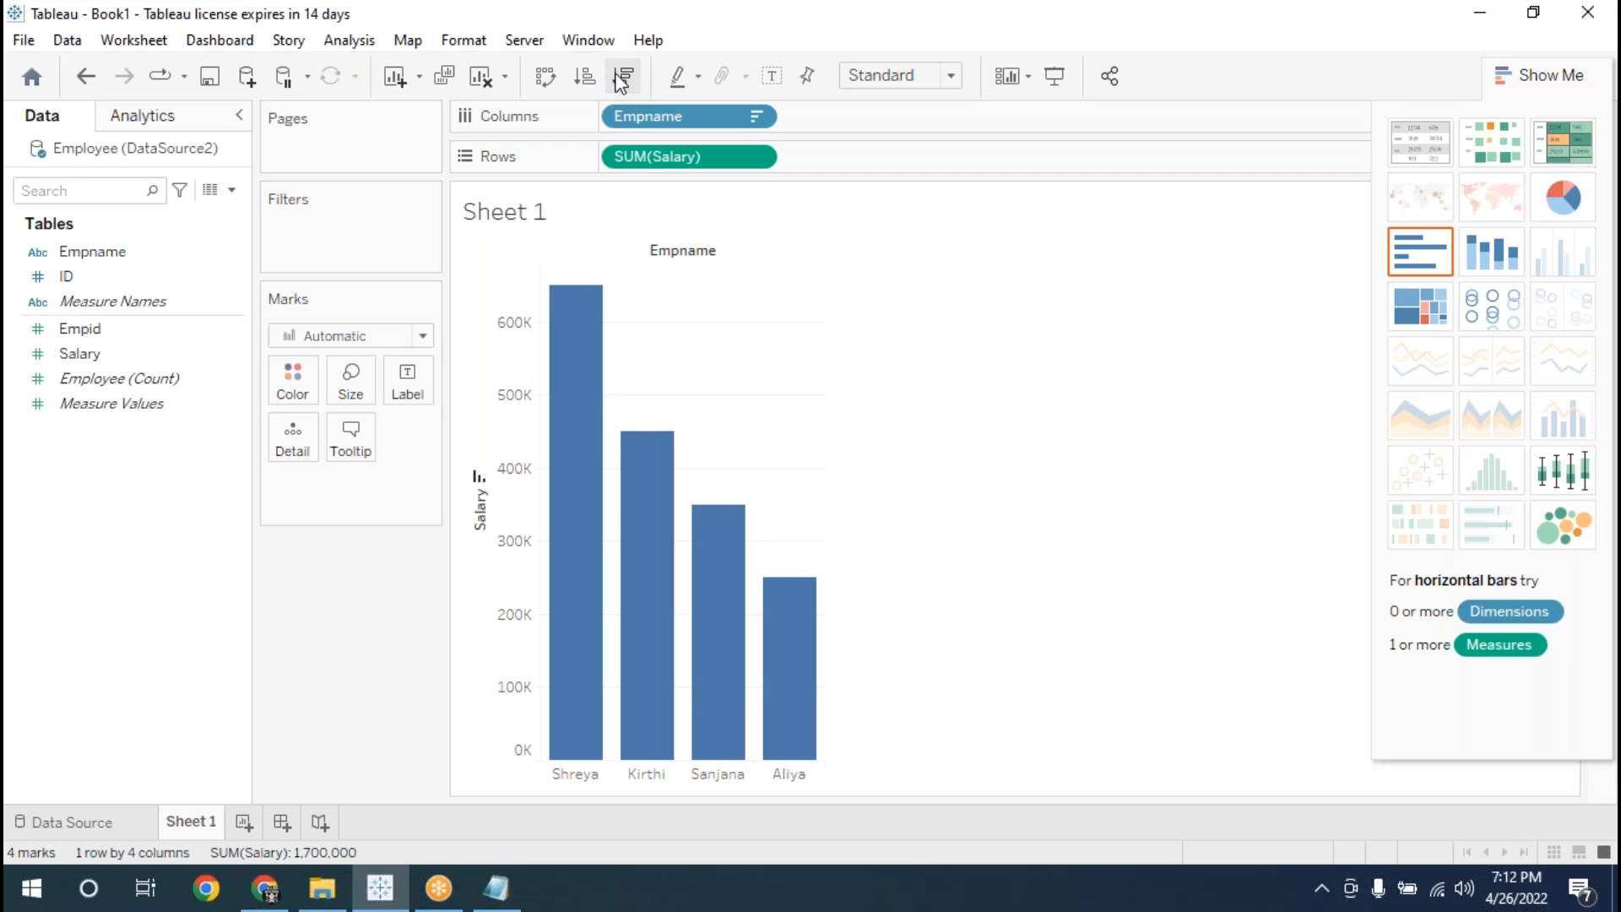
drag(93, 252, 293, 379)
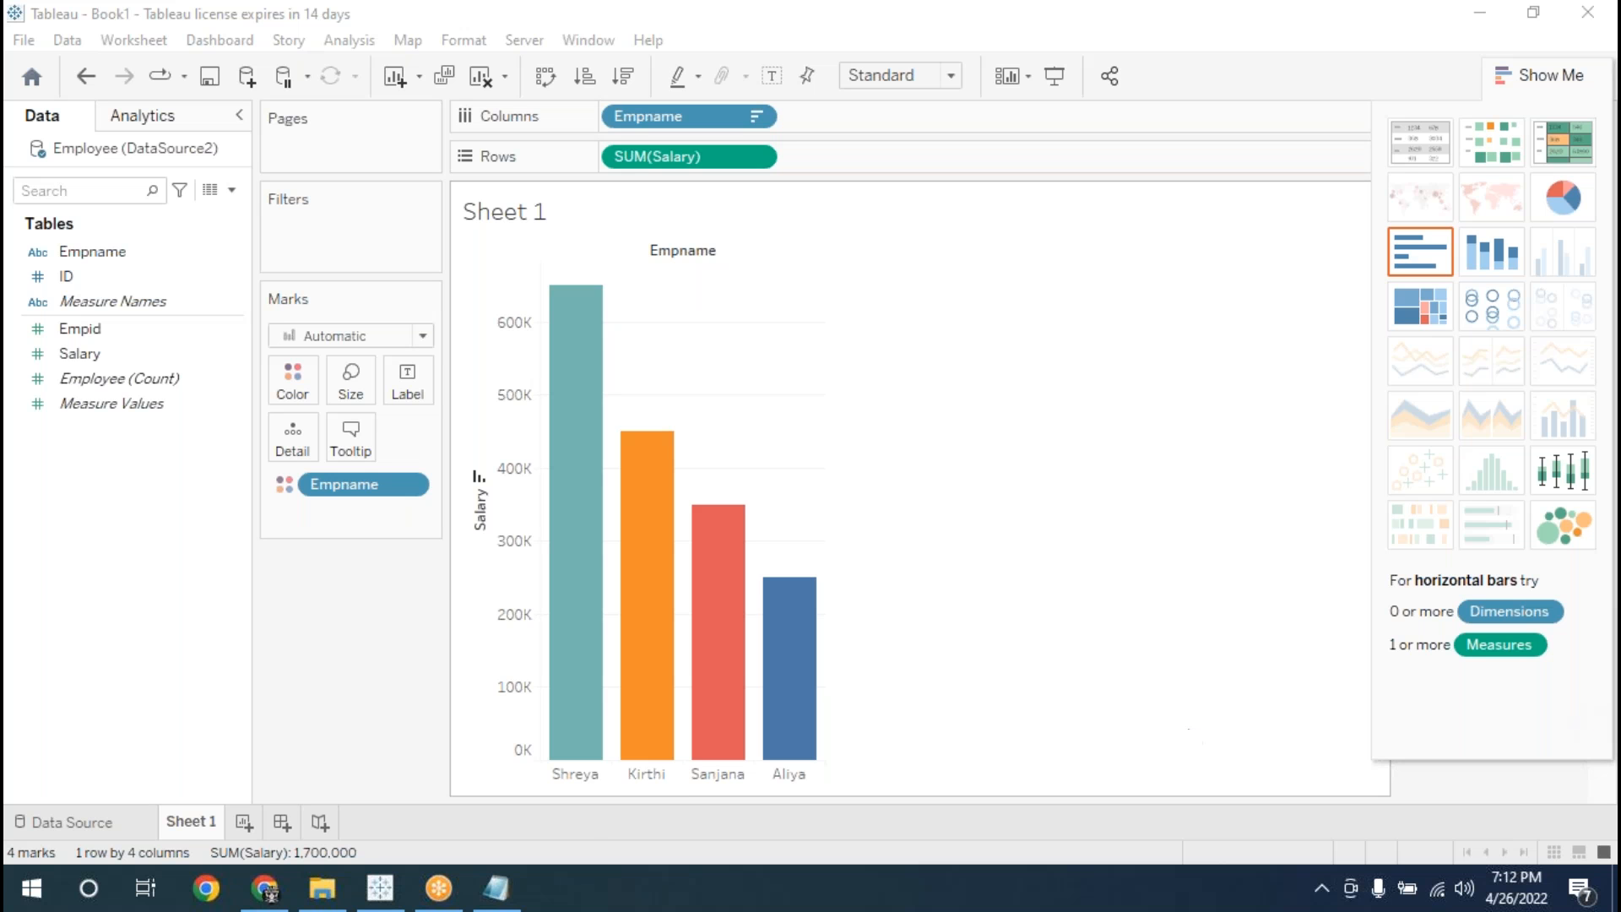
- Copy the data.world JSON datasets address from Chrome and add it at the end of the Notepad notes under the heading "json :"
click(272, 887)
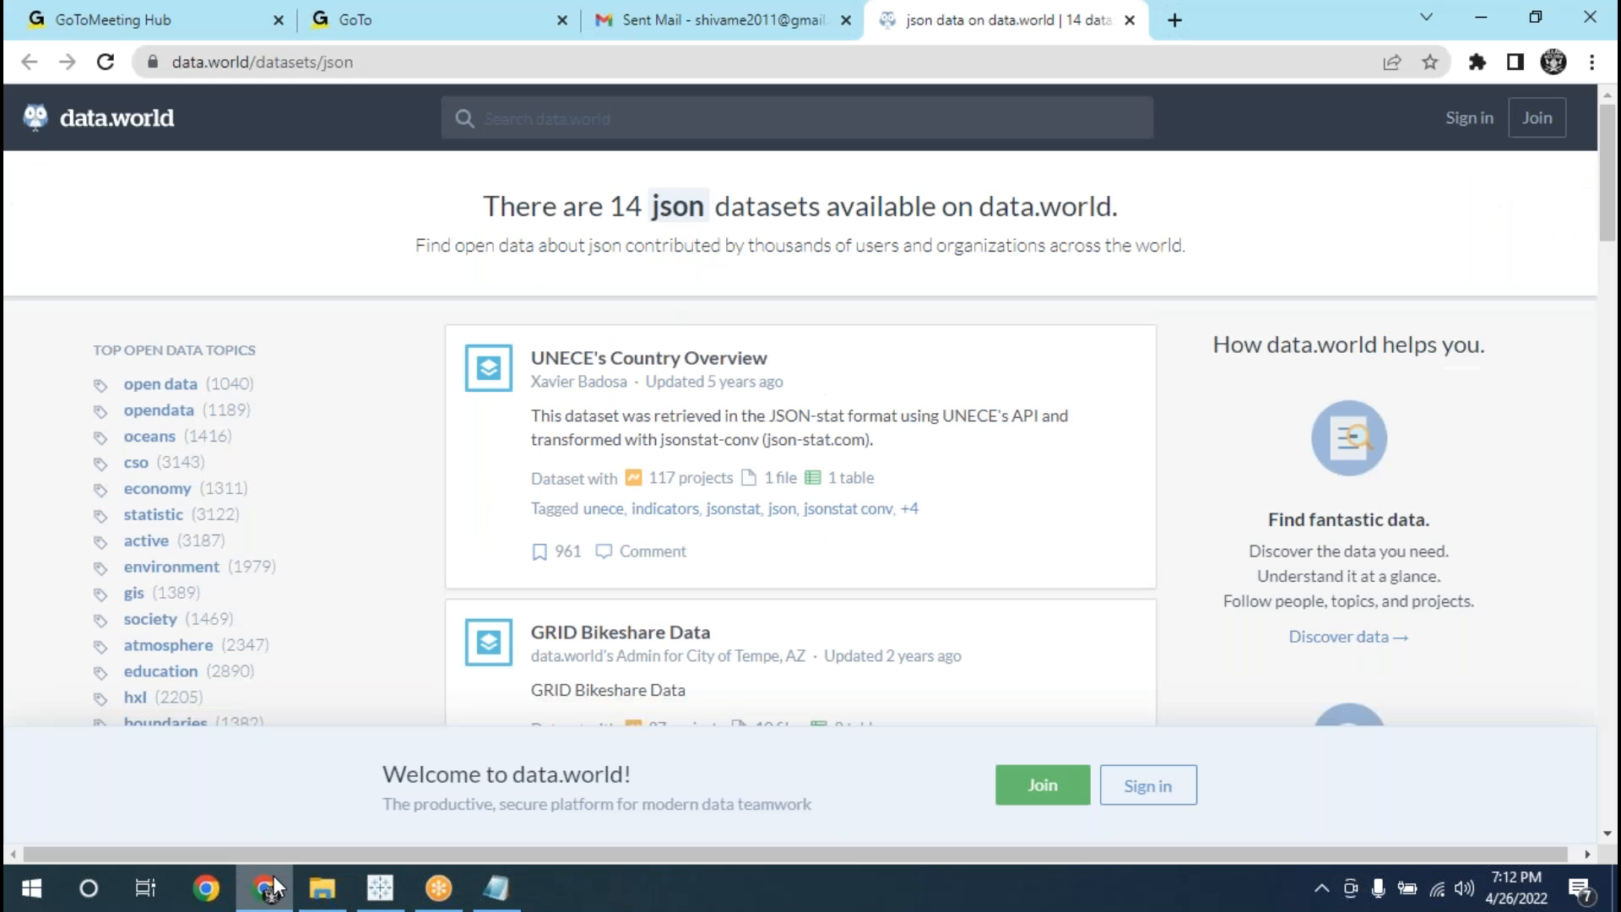
click(358, 60)
key(ctrl+c)
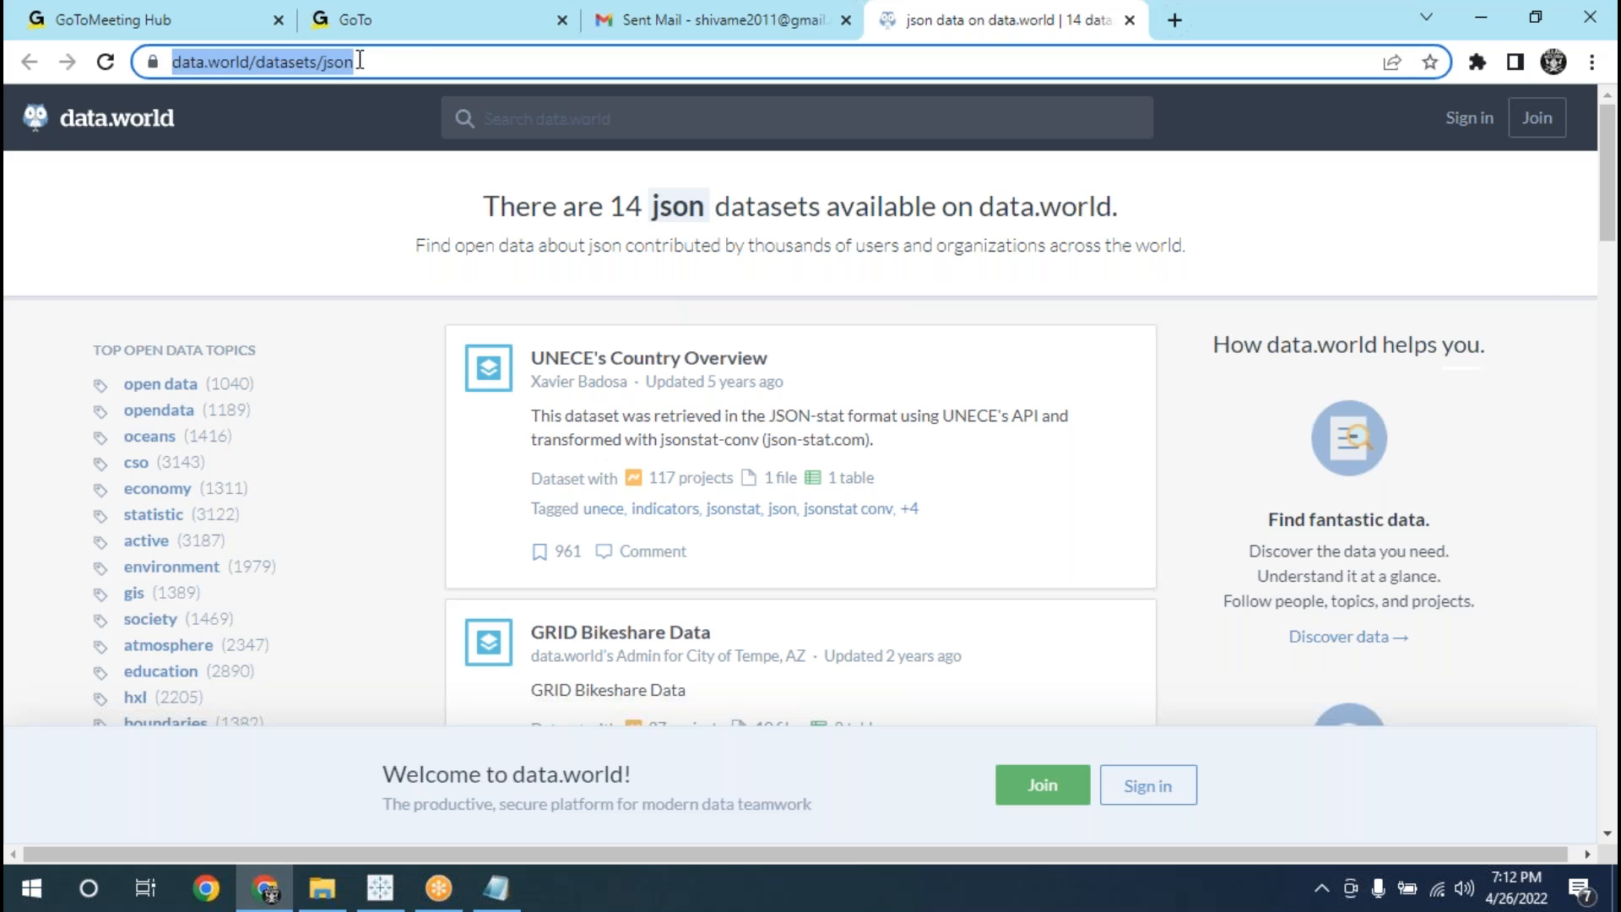
click(497, 888)
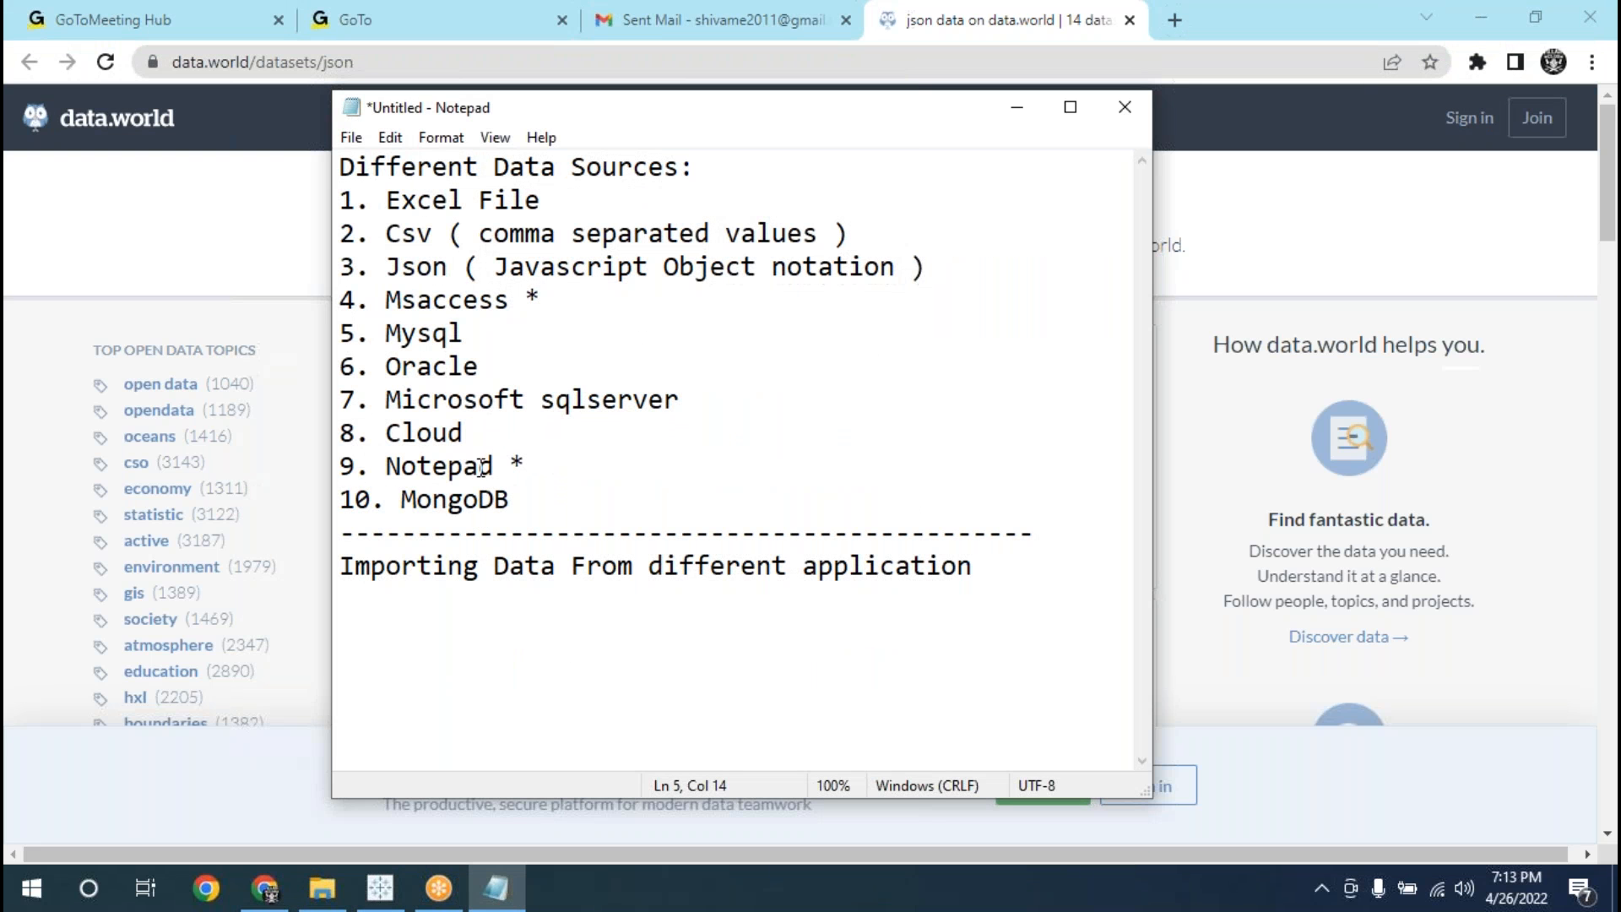
click(984, 563)
key(Return)
key(Return)
text(json :)
key(Return)
key(ctrl+v)
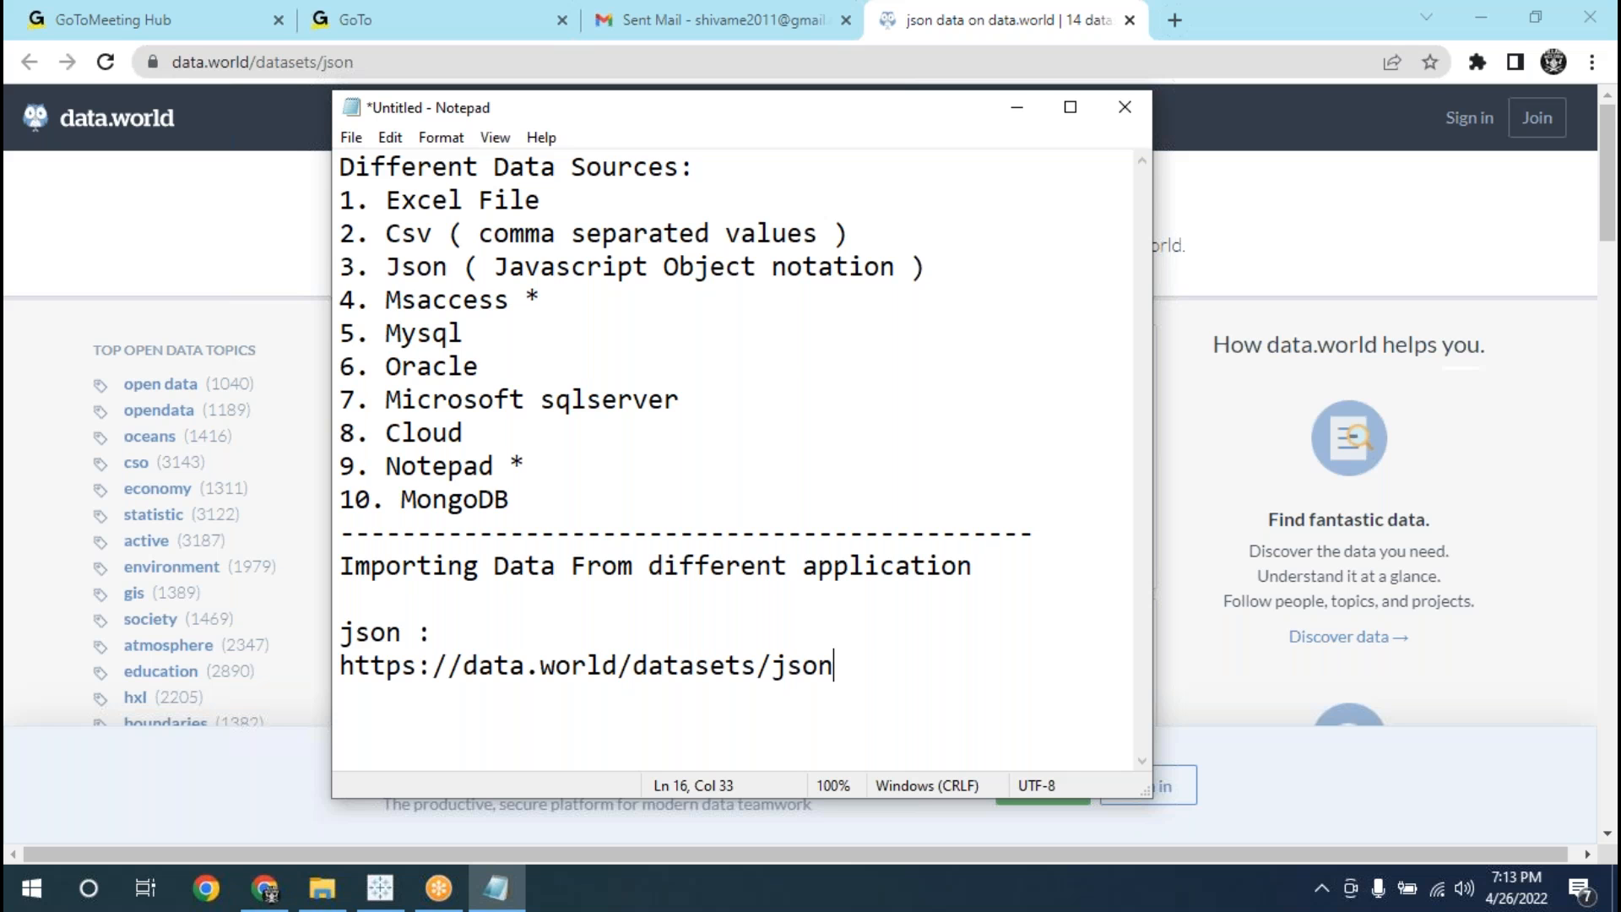
- Return to Chrome and open a new browser tab
click(85, 226)
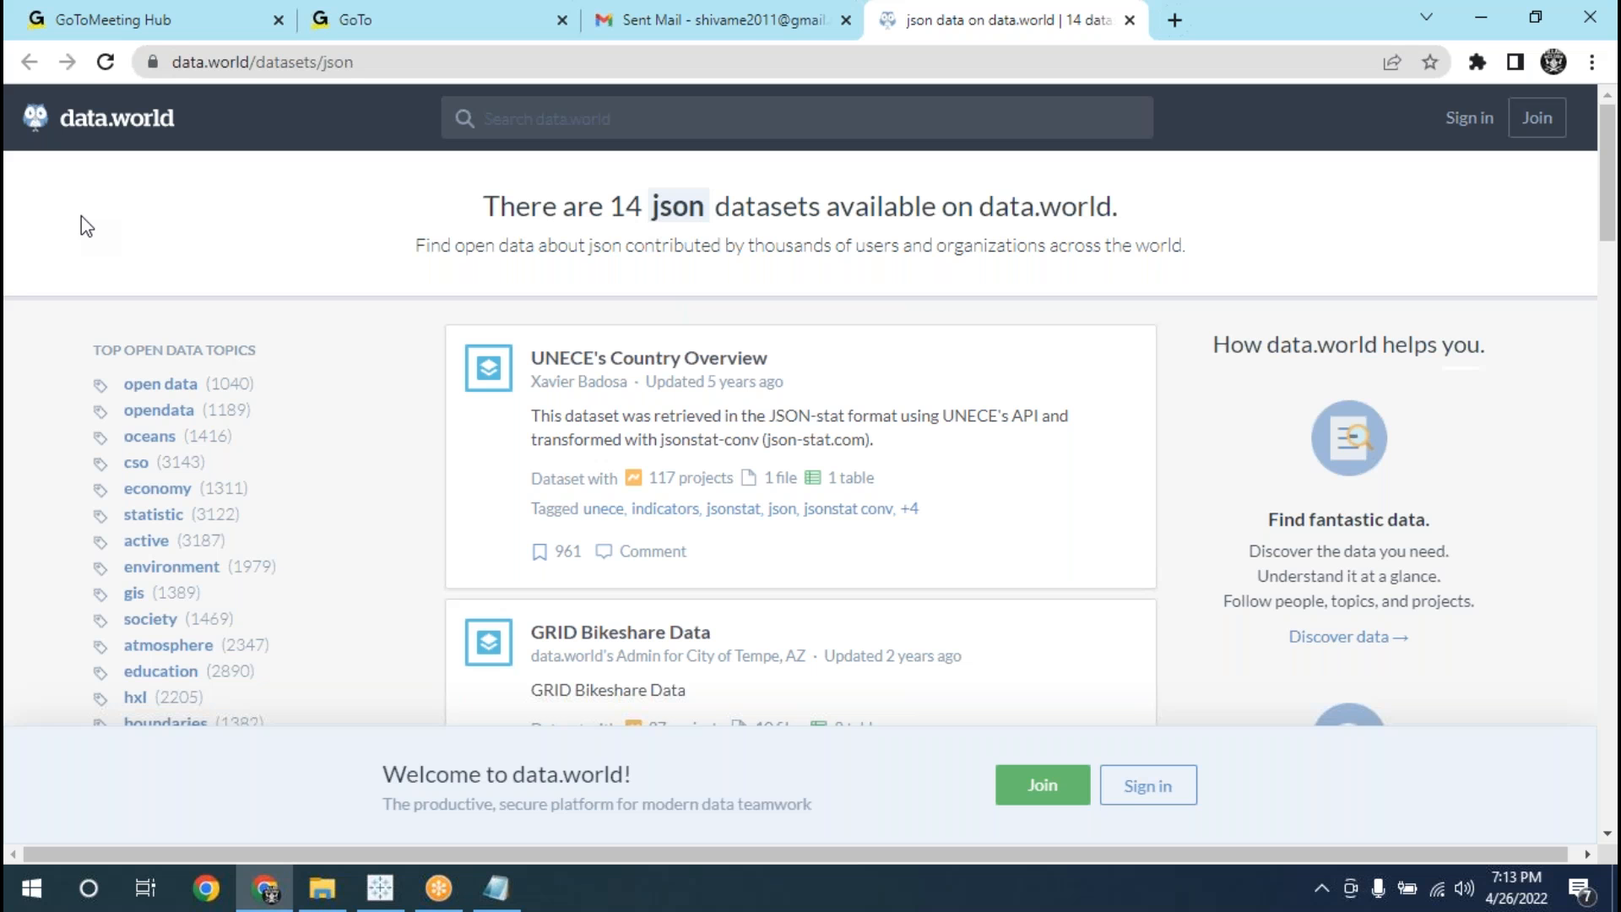
key(ctrl+t)
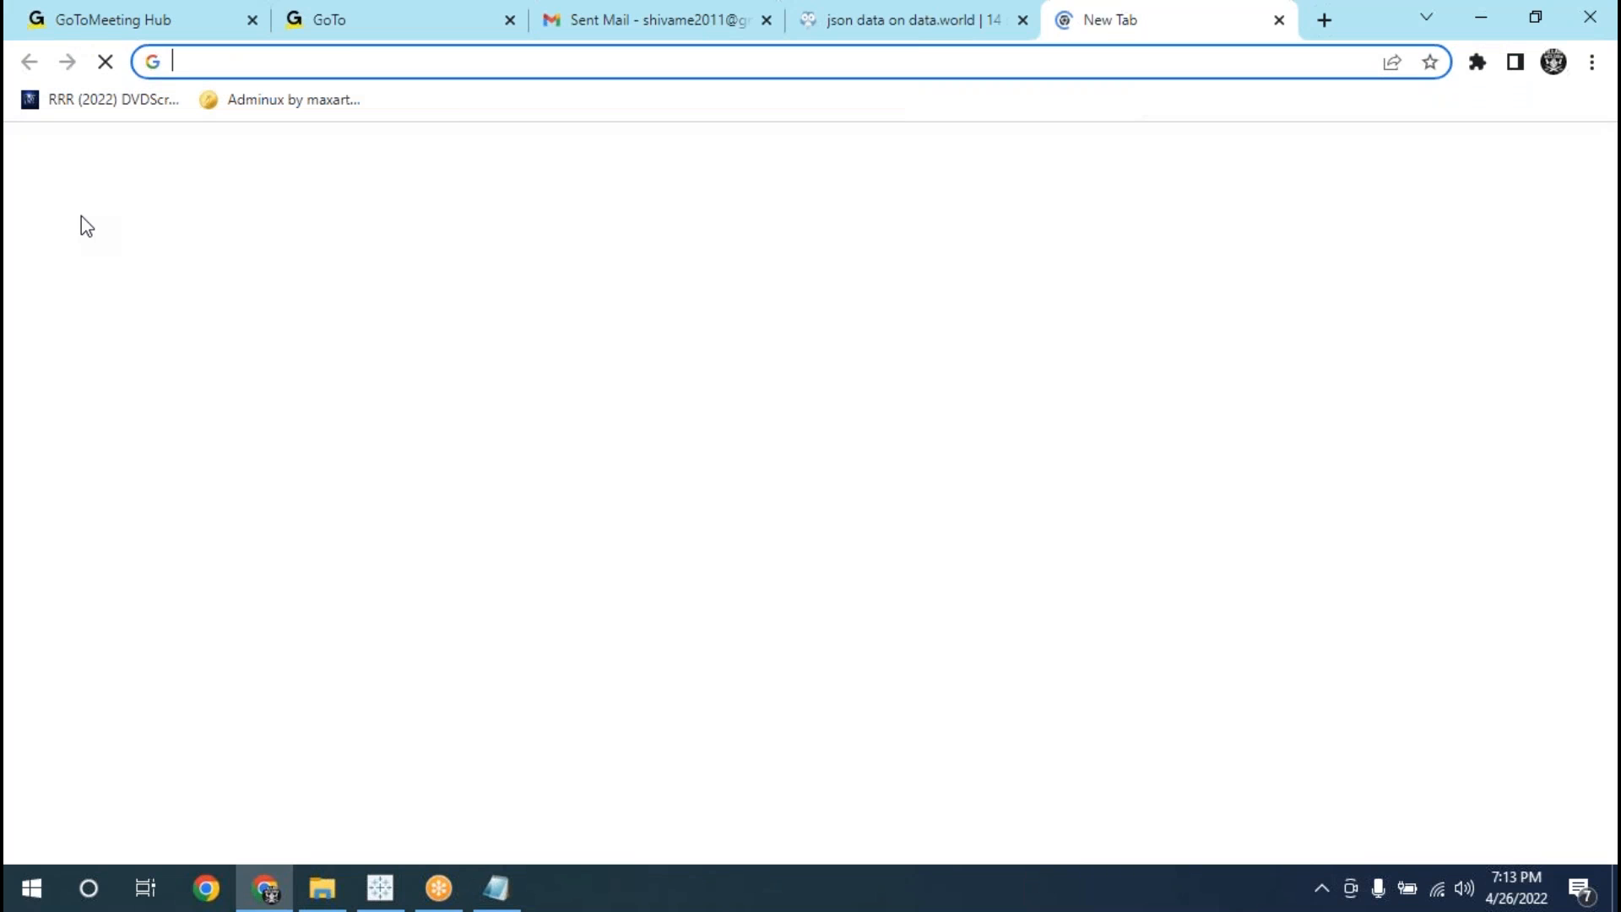
text(kaggle)
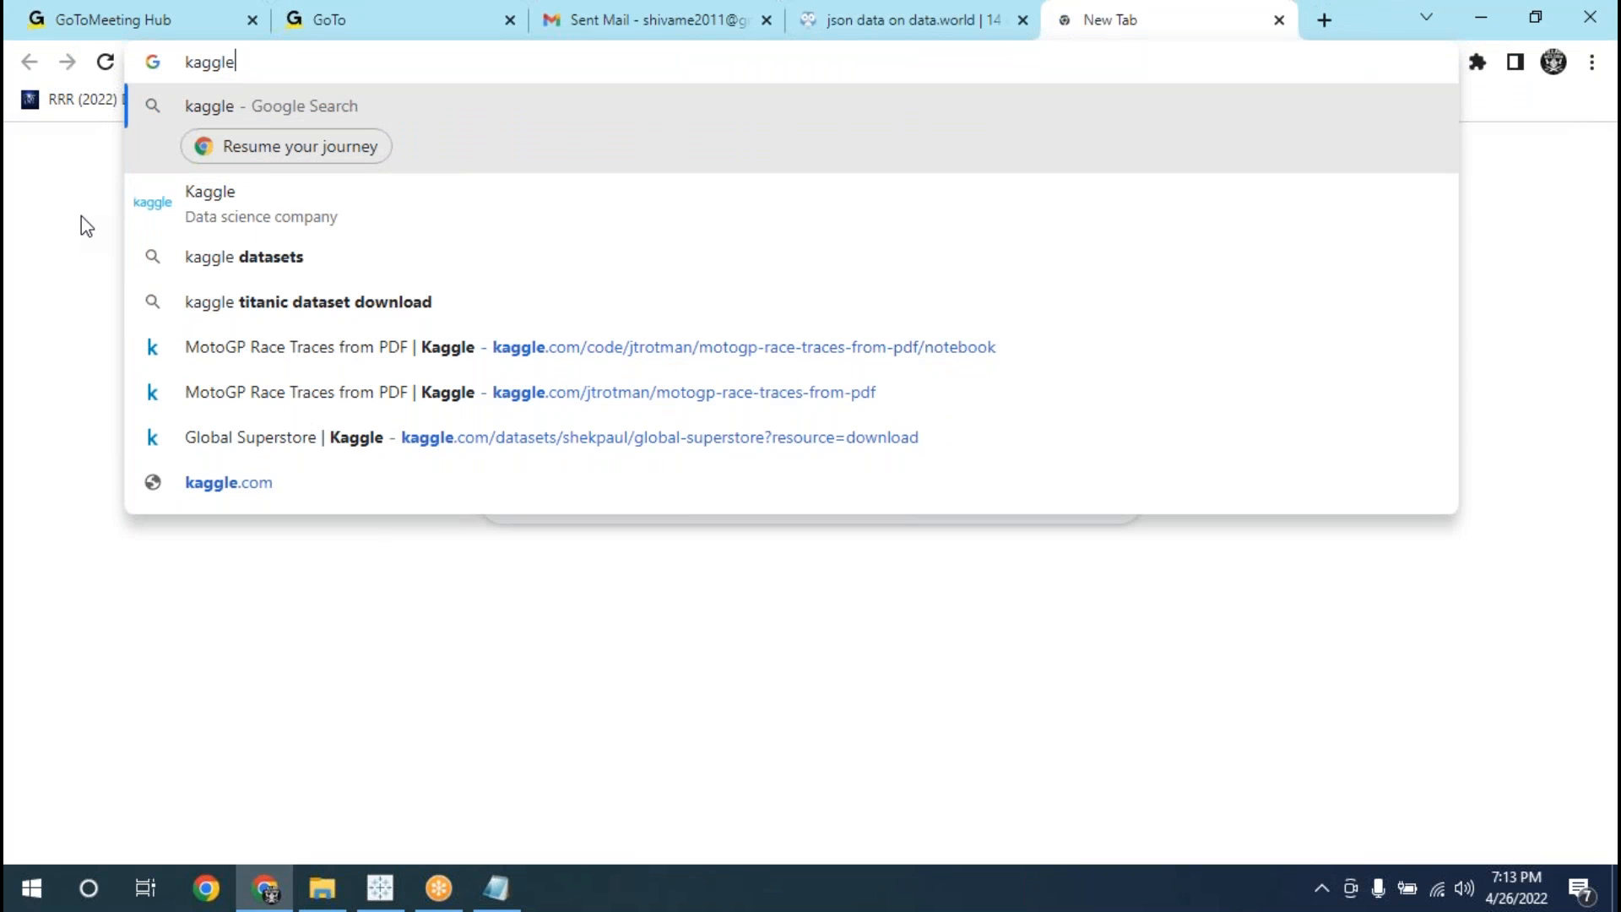
click(236, 351)
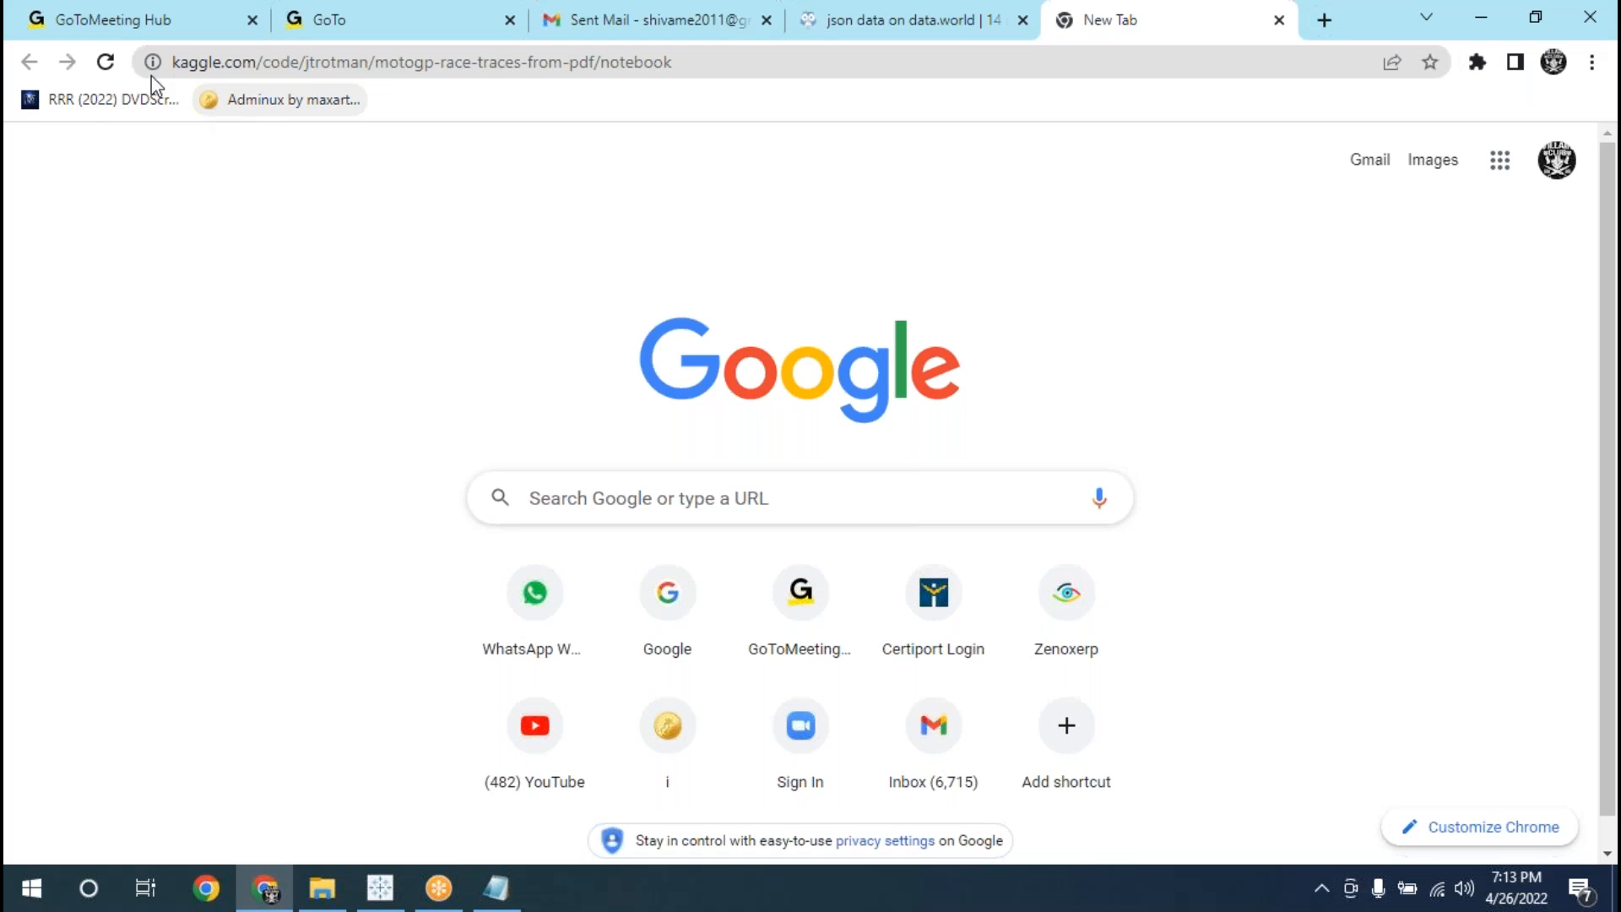
click(107, 63)
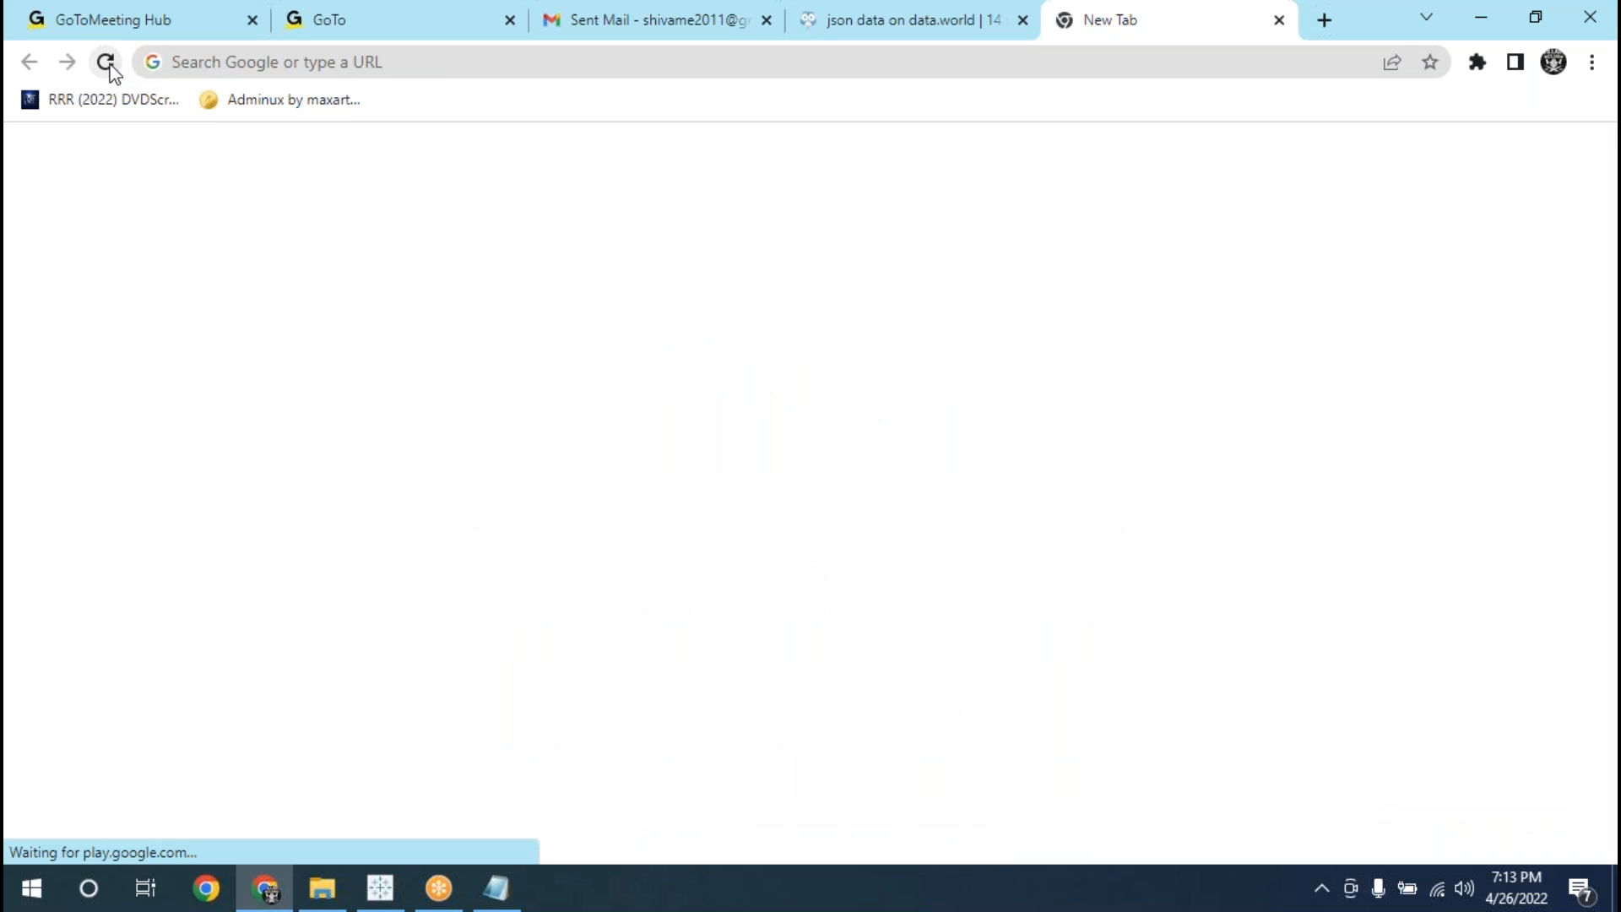
- Search Google for "kaggle datasets" and open the "Search | Kaggle" result
click(195, 62)
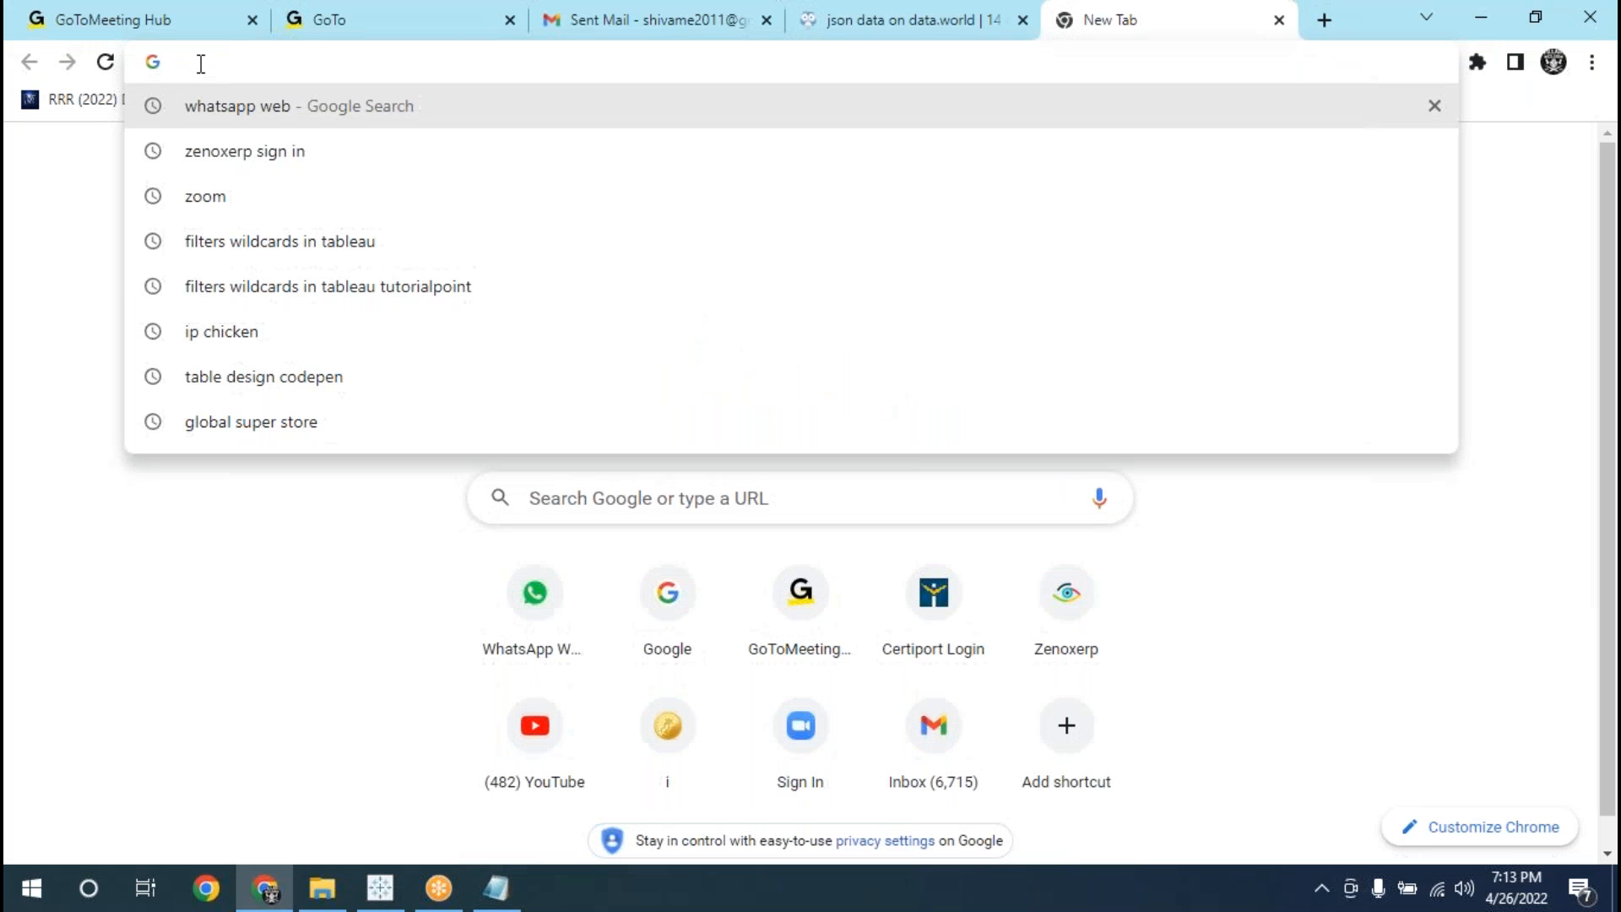
text(kaggle)
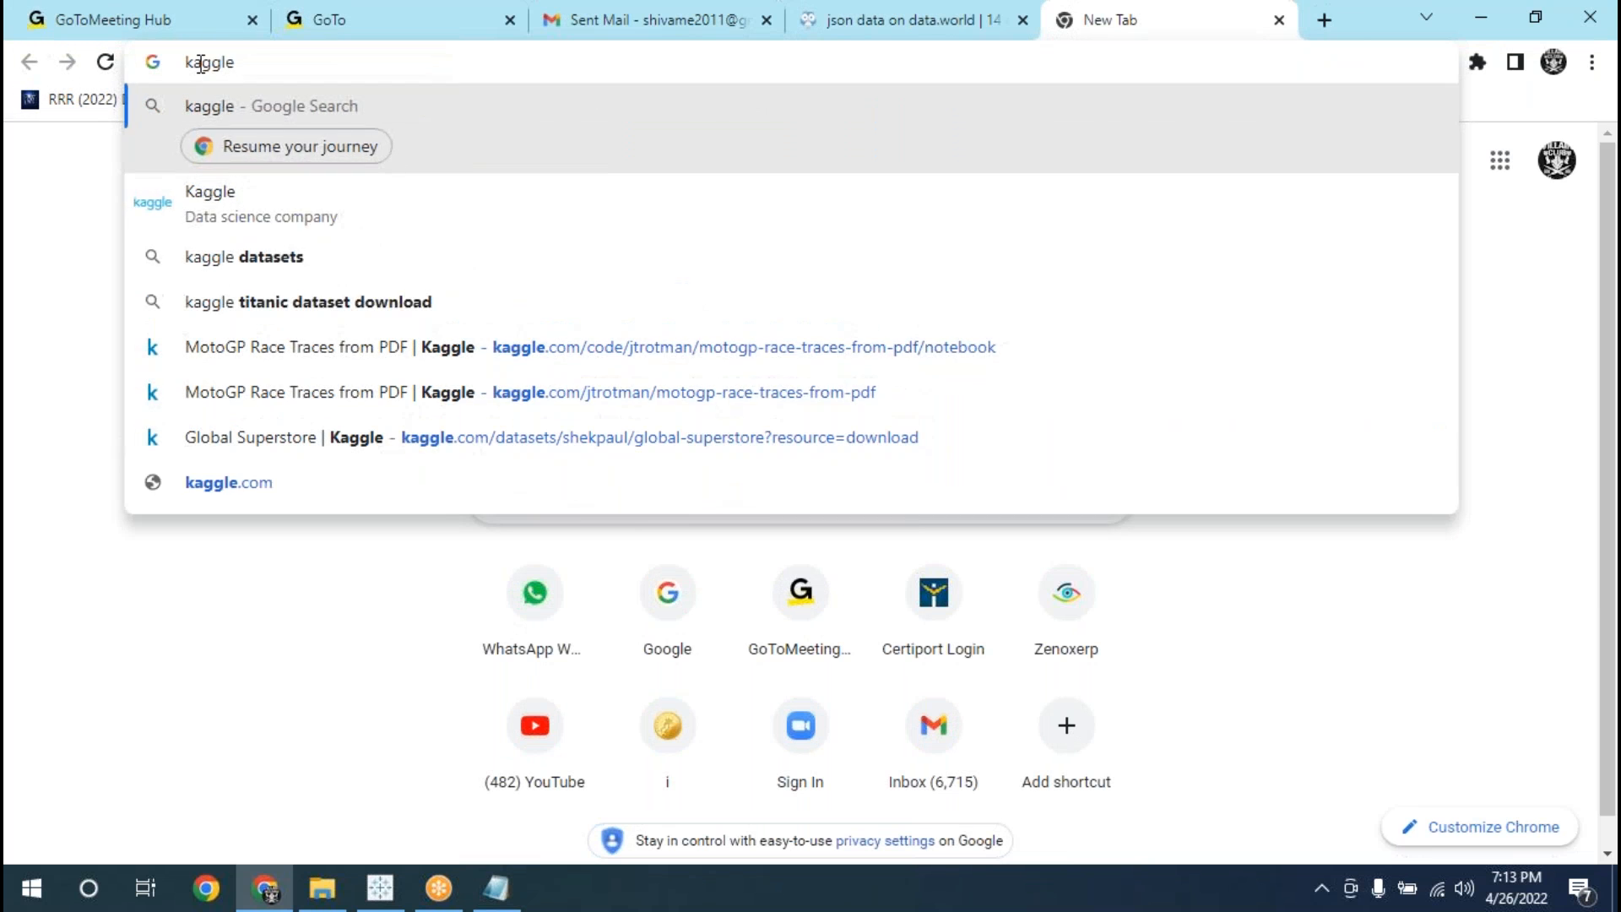
text( daras)
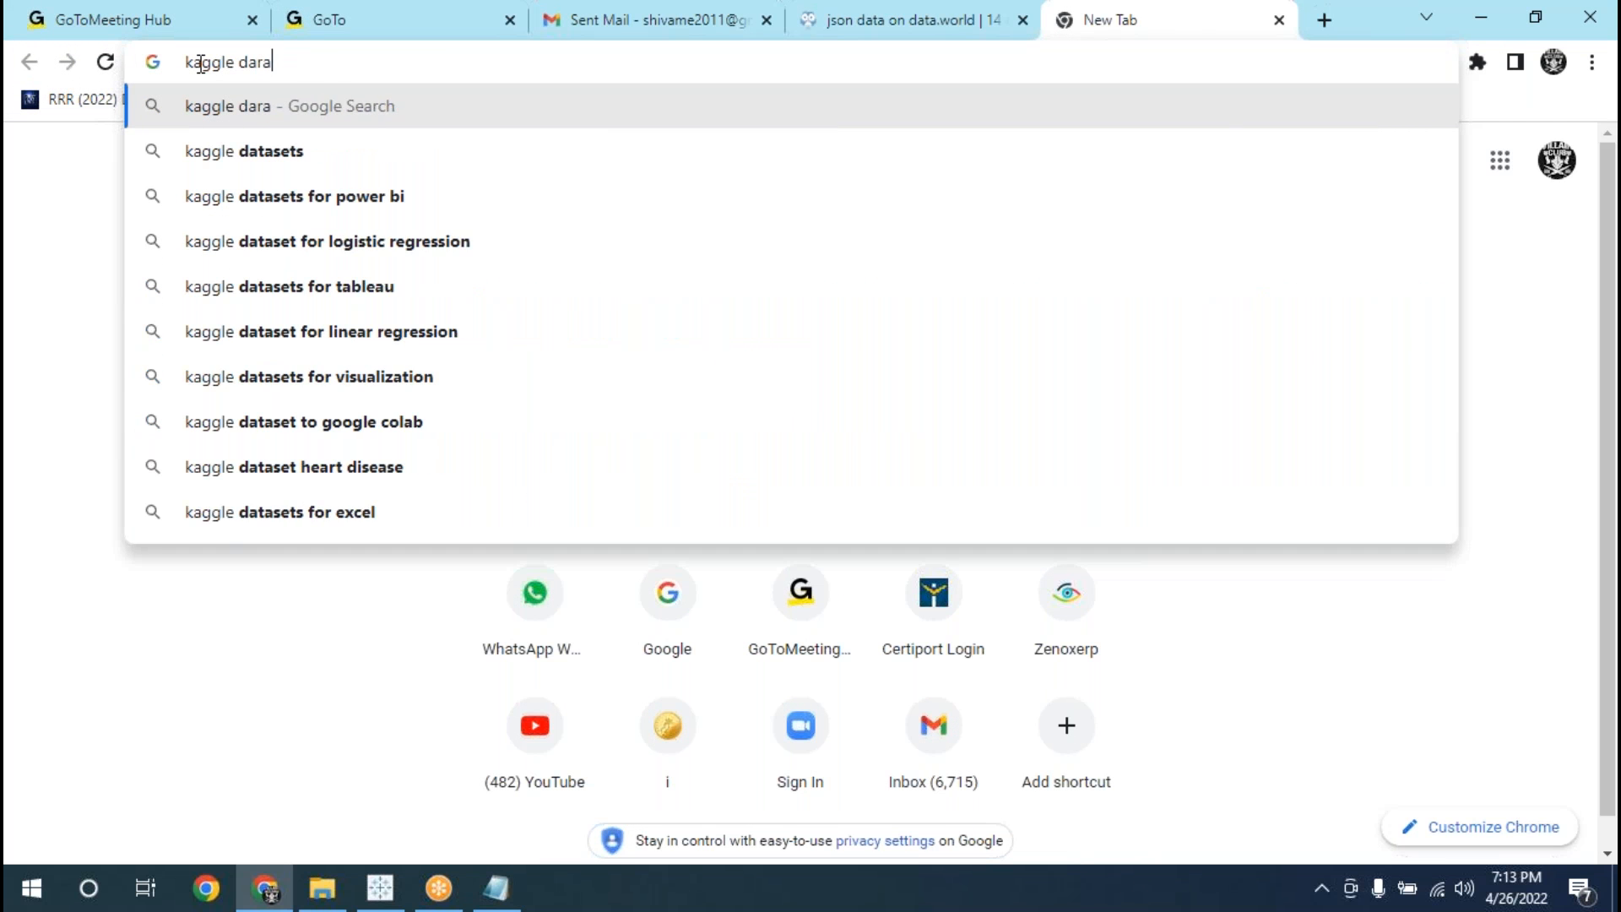
key(BackSpace)
key(BackSpace)
key(BackSpace)
text(tasets)
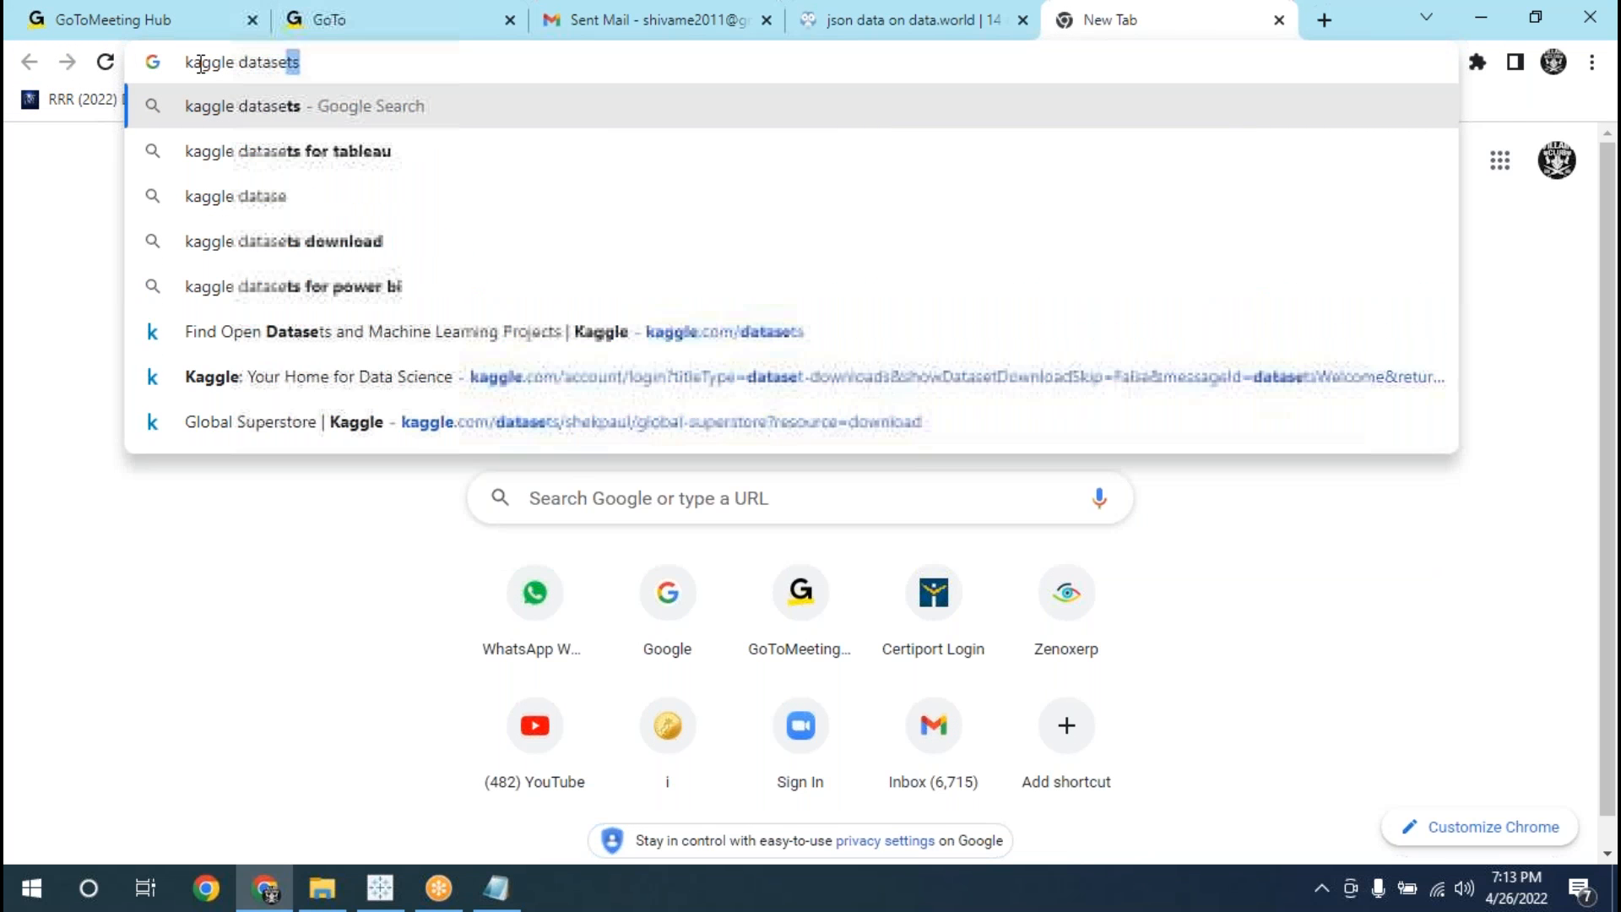
key(Return)
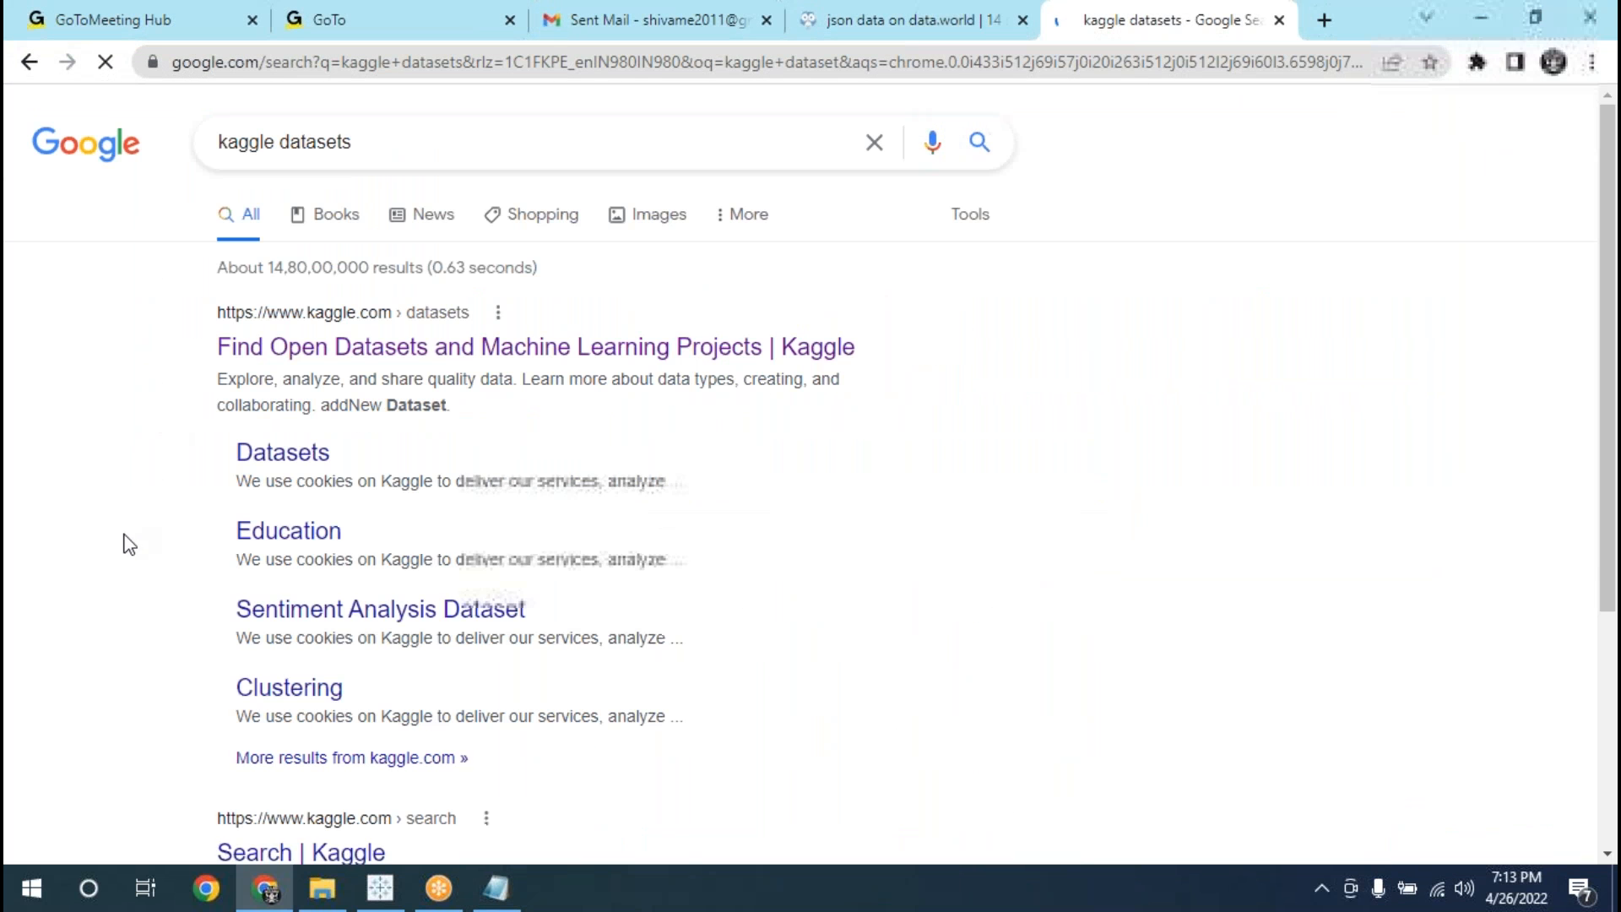
scroll(167, 526, down, 5)
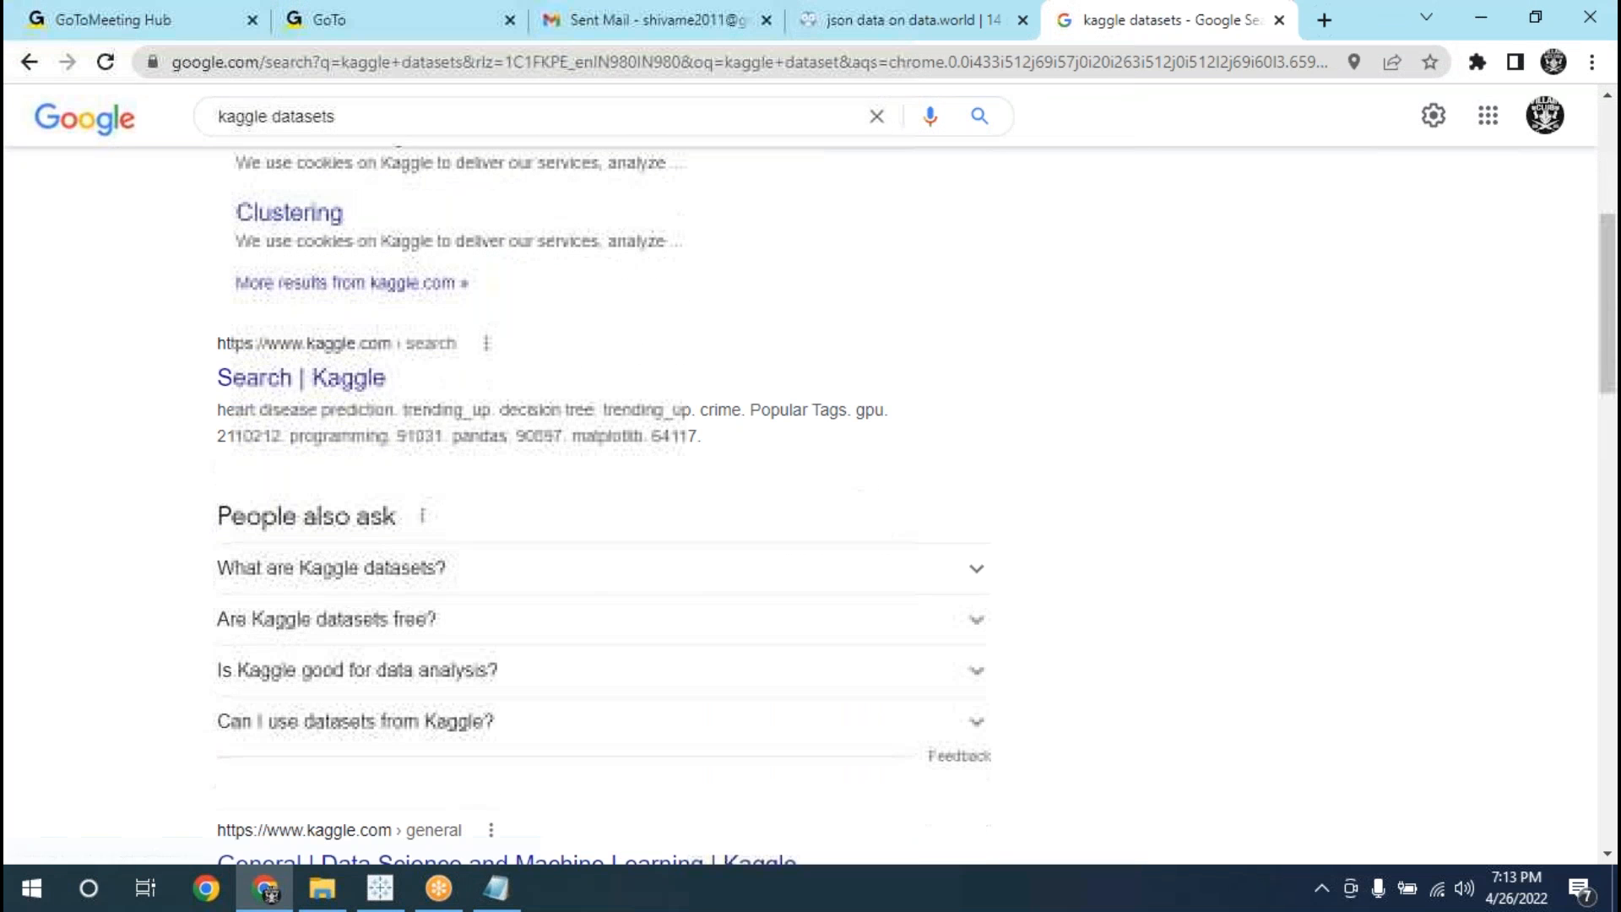
click(326, 377)
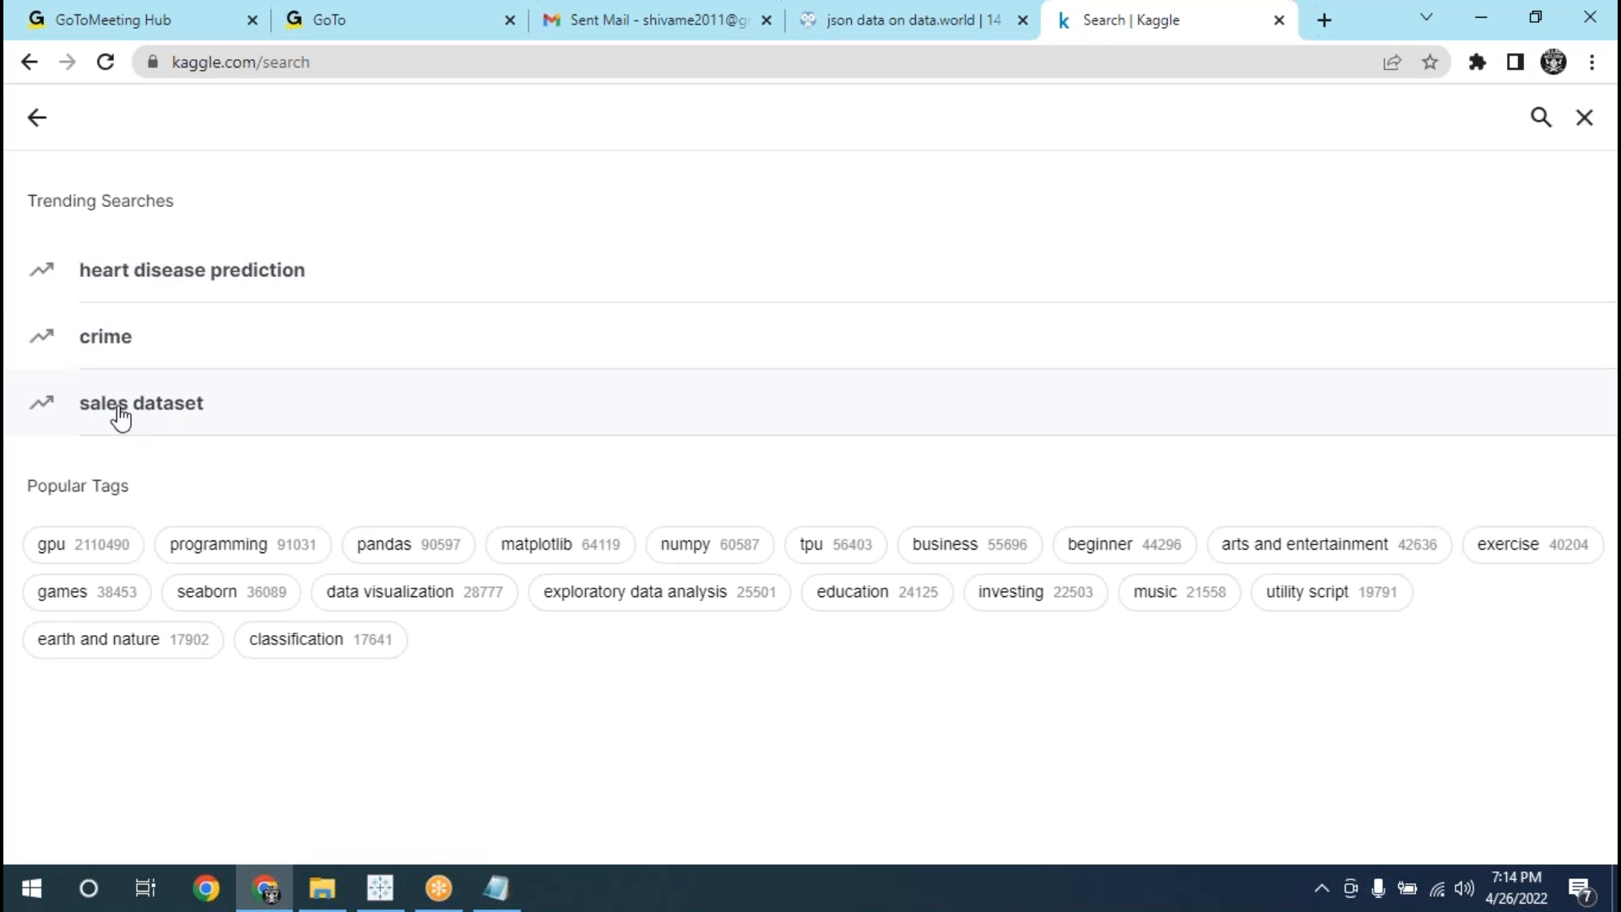
- Check the trending "sales dataset" results, and add the Kaggle search page's address below the data.world link in Notepad
click(120, 418)
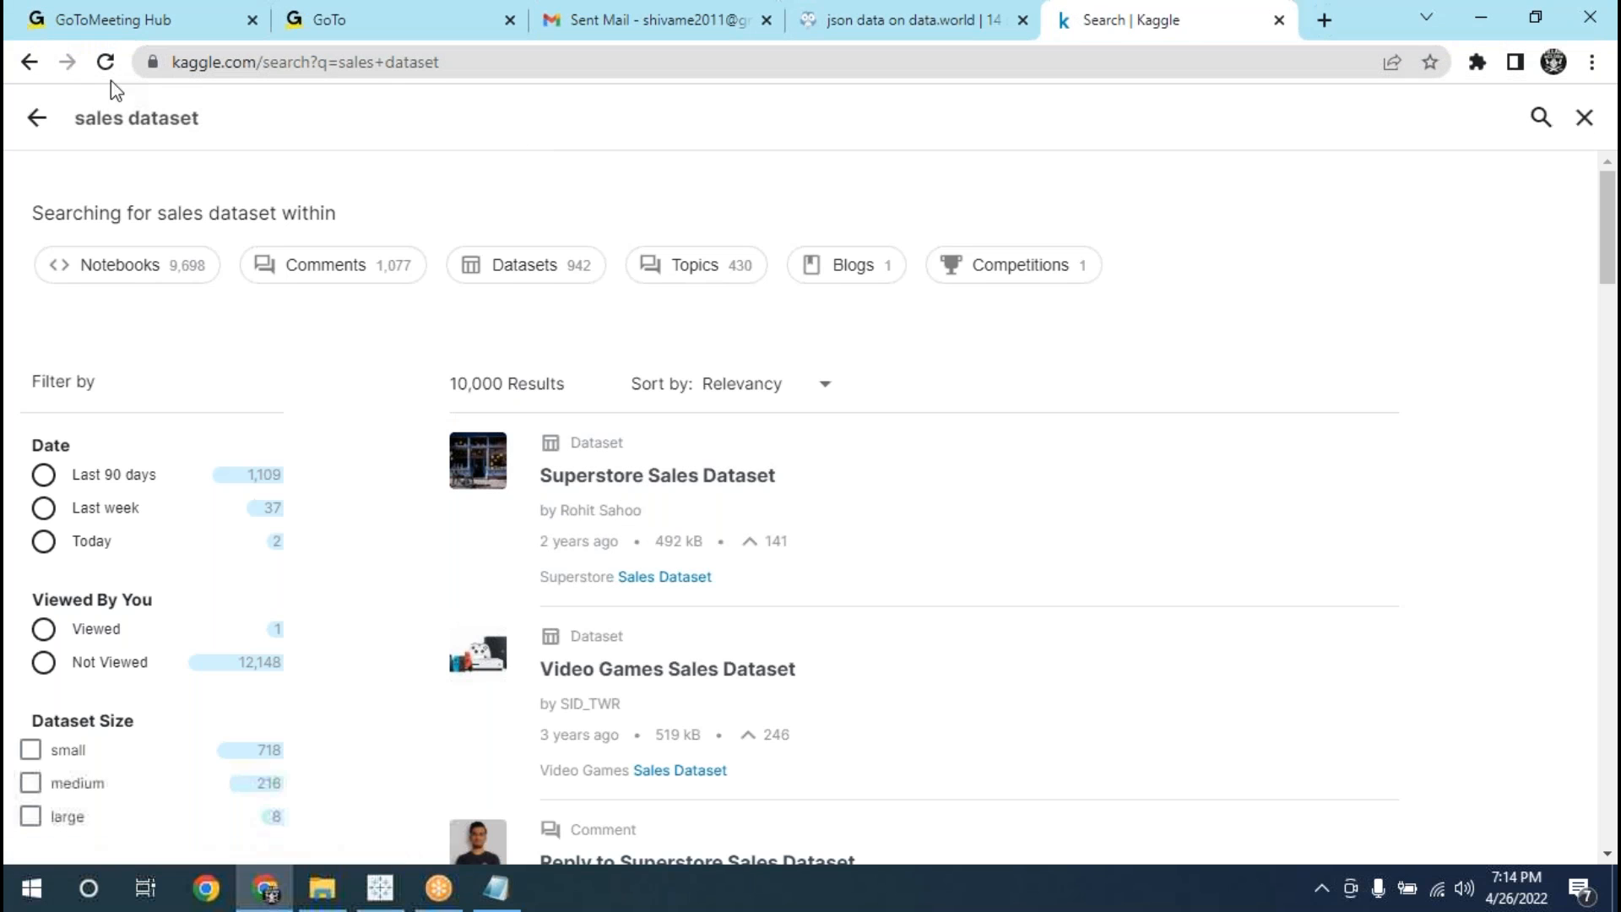
click(29, 63)
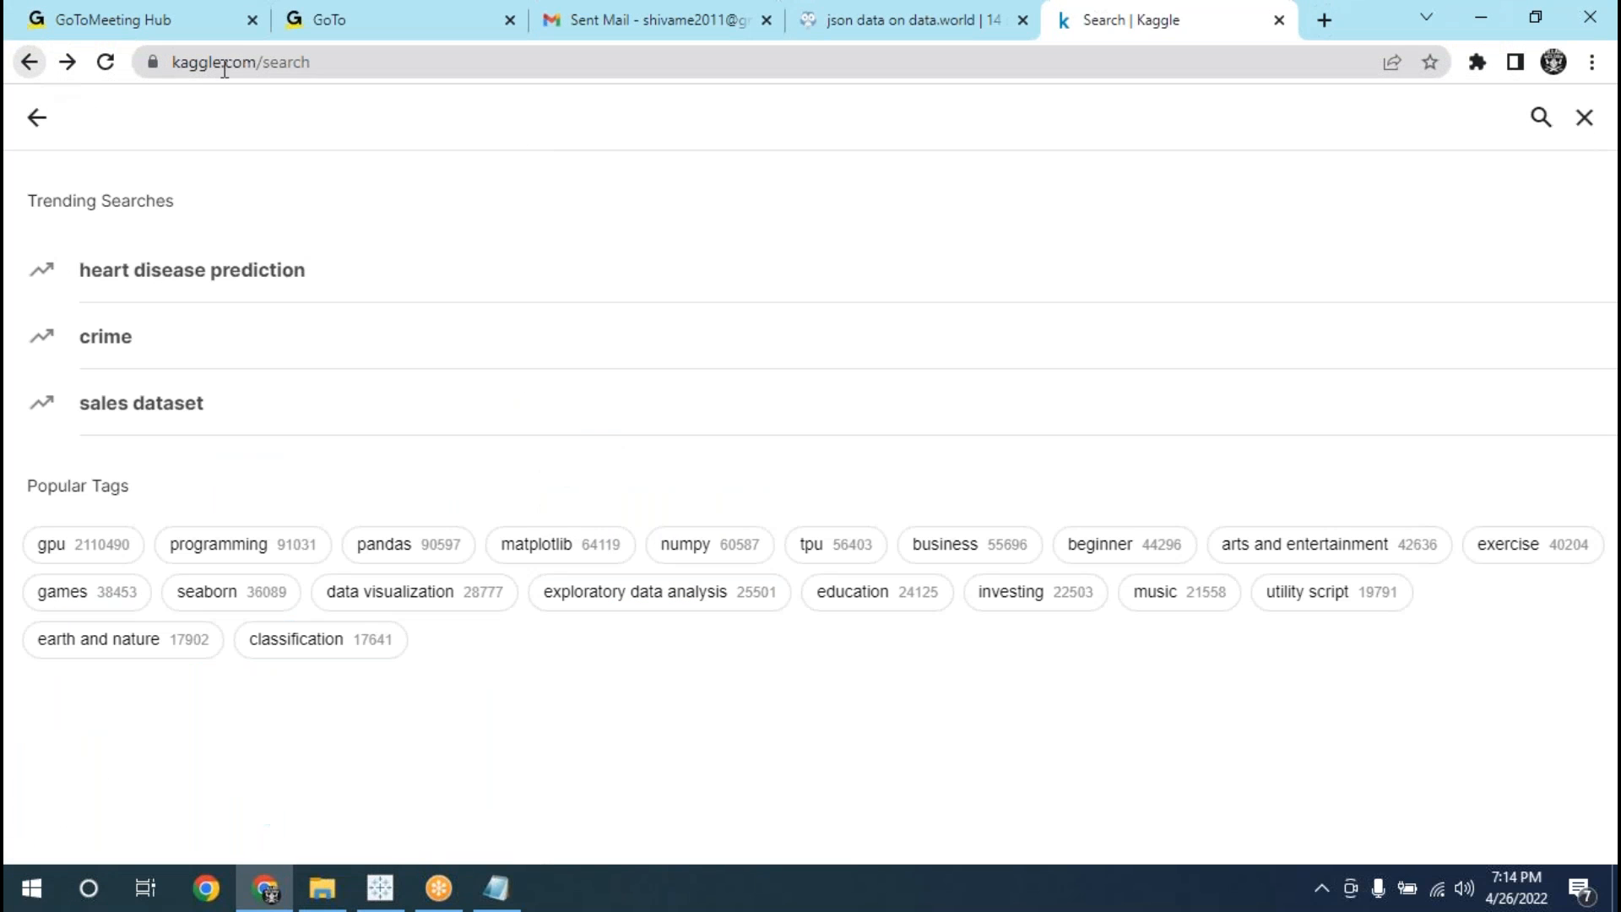
click(326, 64)
key(ctrl+c)
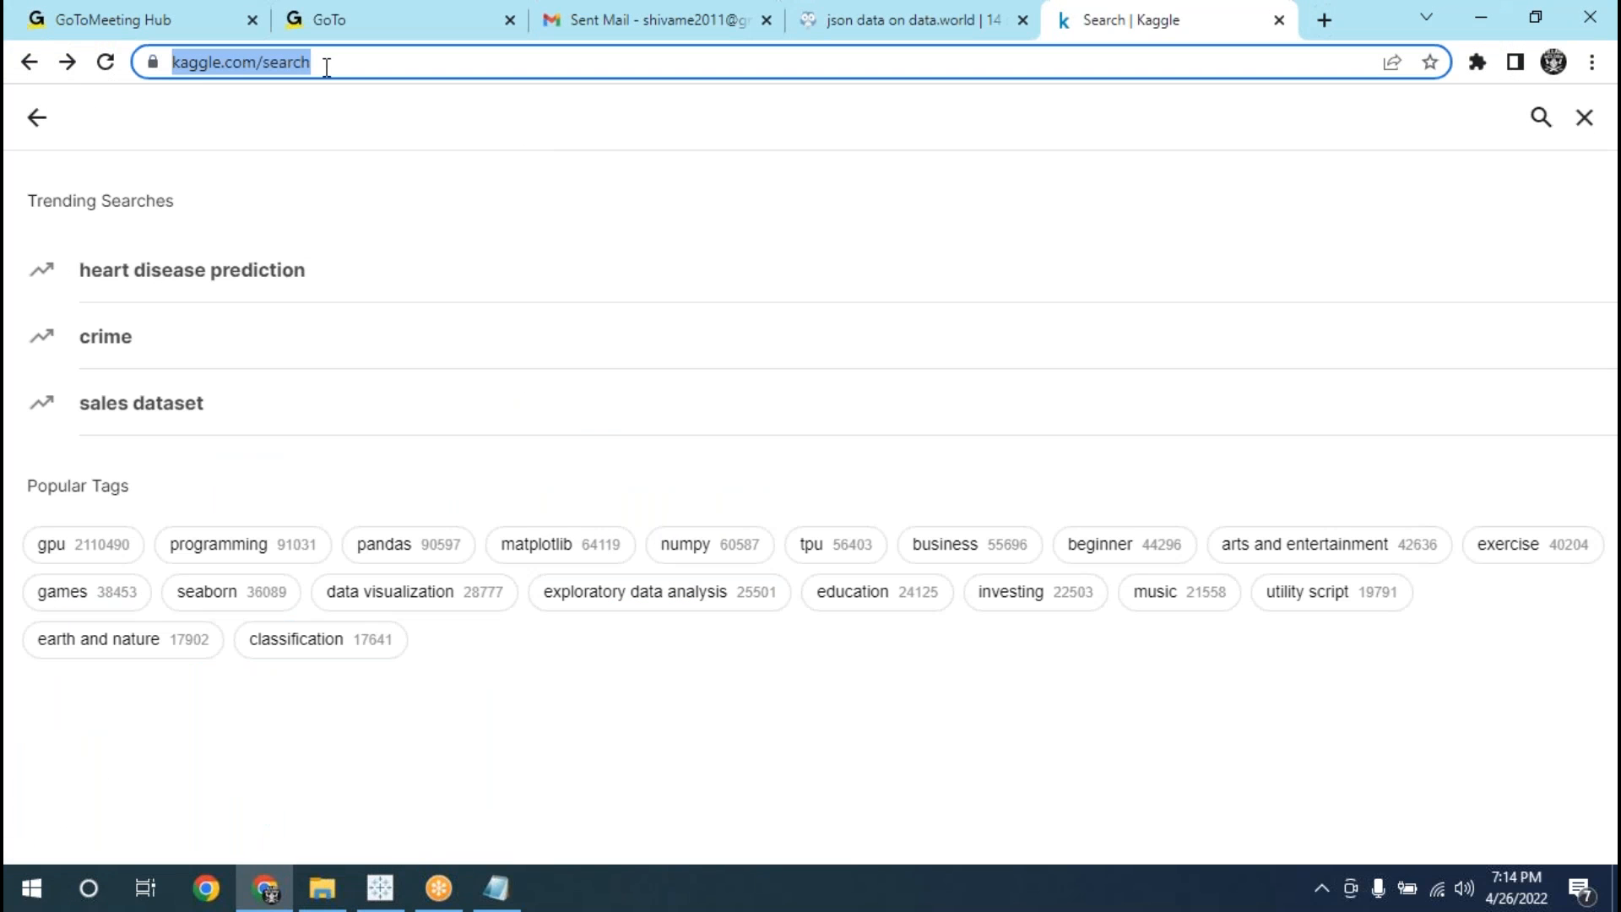
click(508, 878)
key(Return)
key(Return)
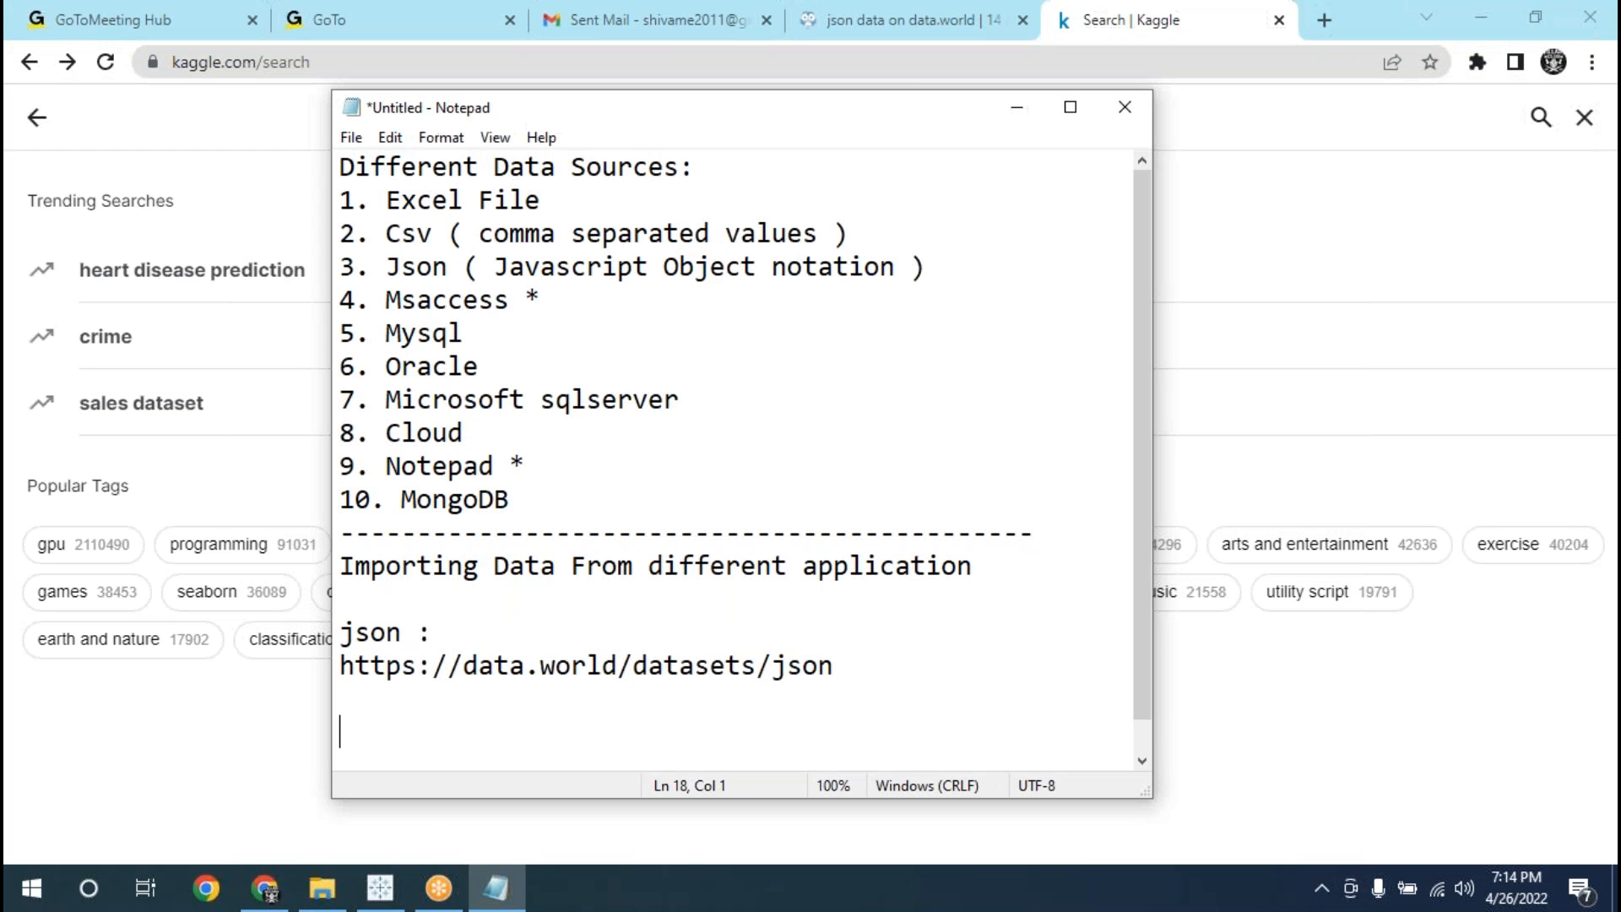
key(ctrl+v)
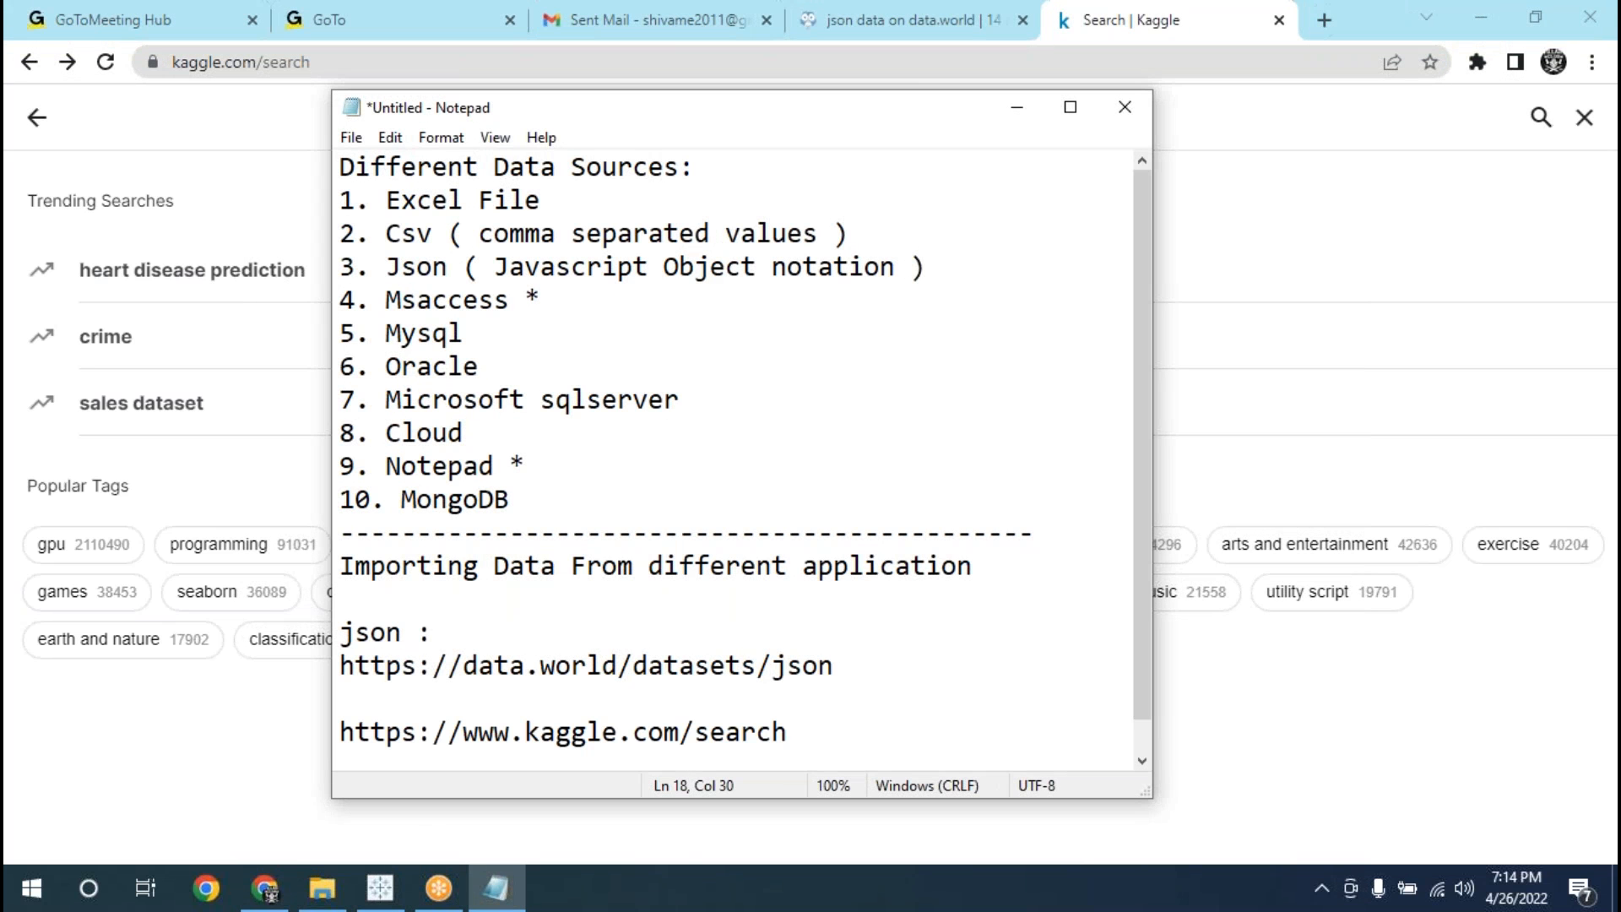
click(410, 709)
click(1026, 107)
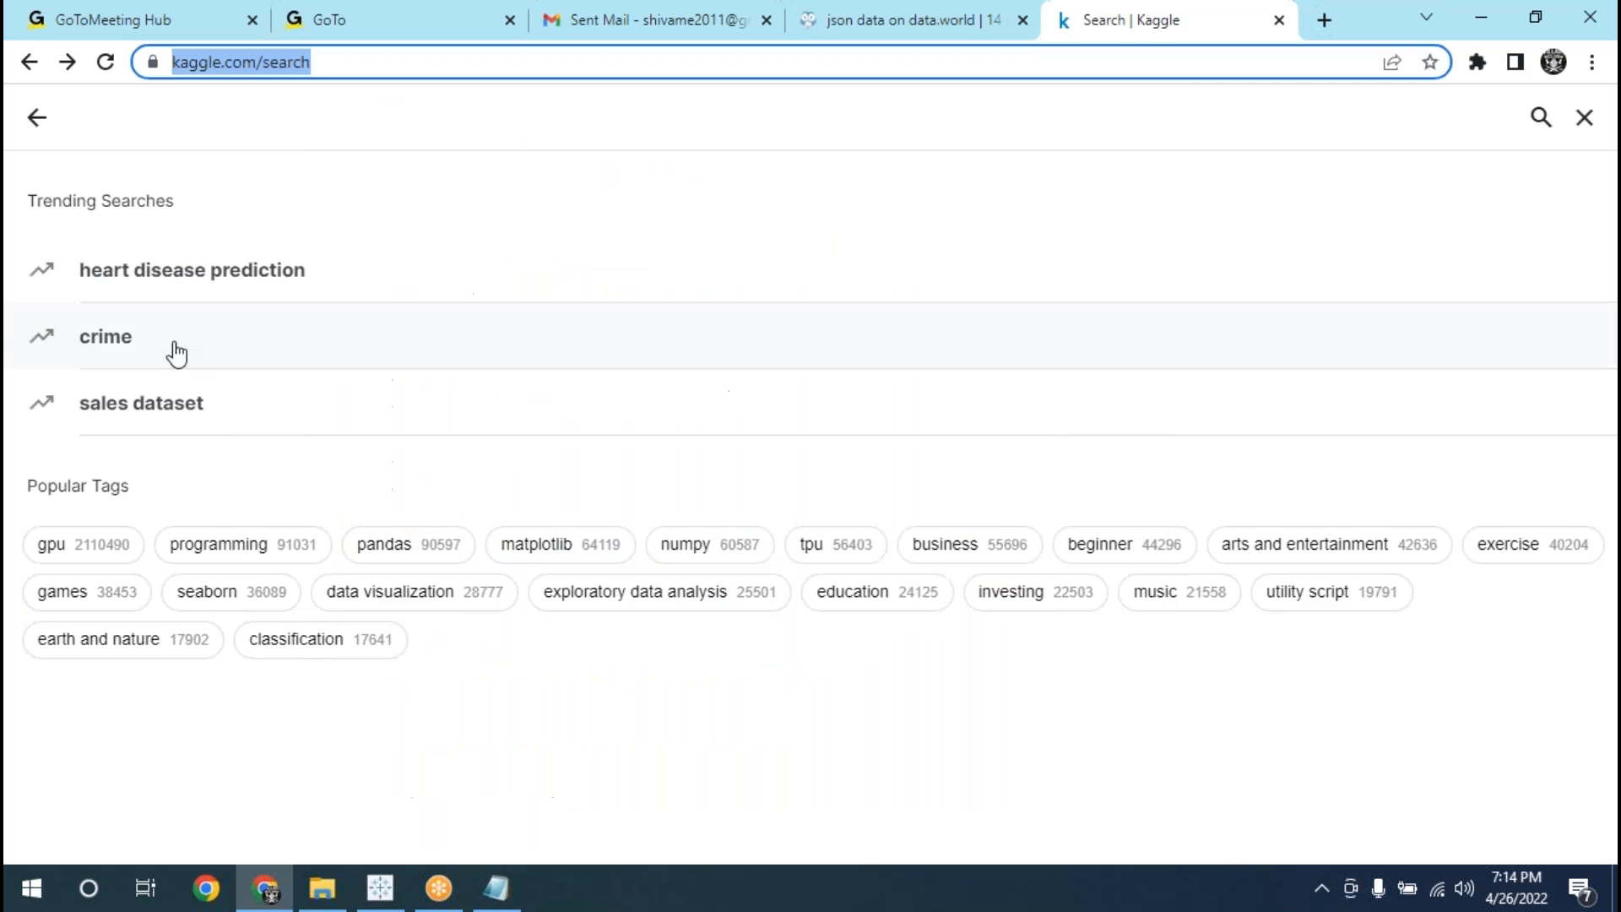
- Run Kaggle's trending search "crime" and open the Crime in India dataset page
click(170, 347)
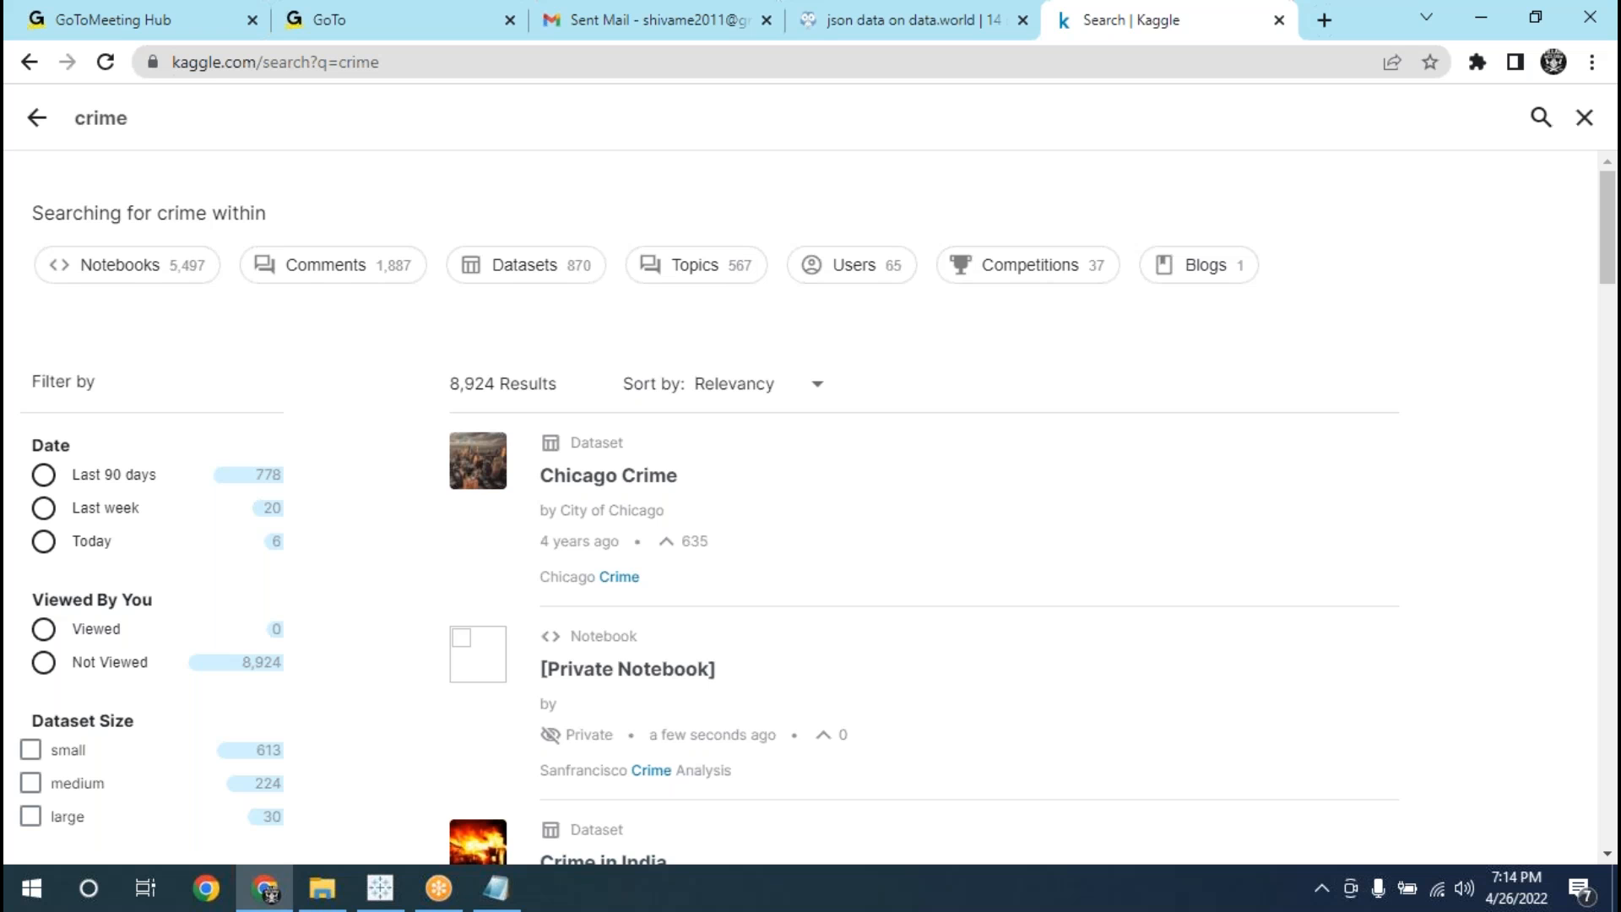
scroll(845, 502, down, 1)
scroll(844, 503, down, 2)
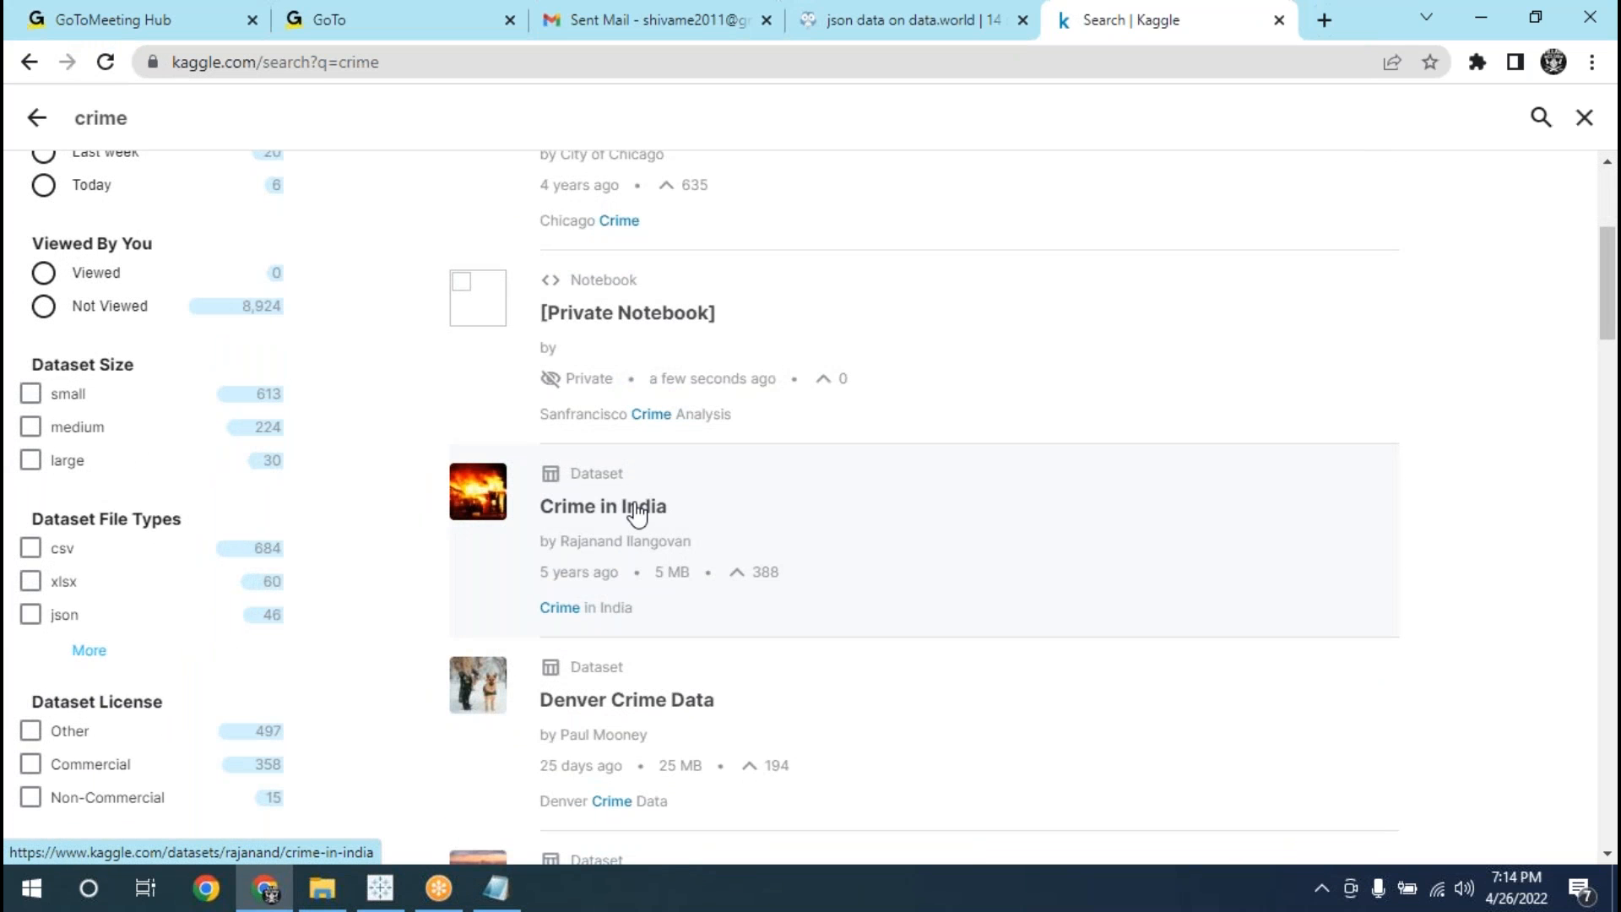
click(636, 513)
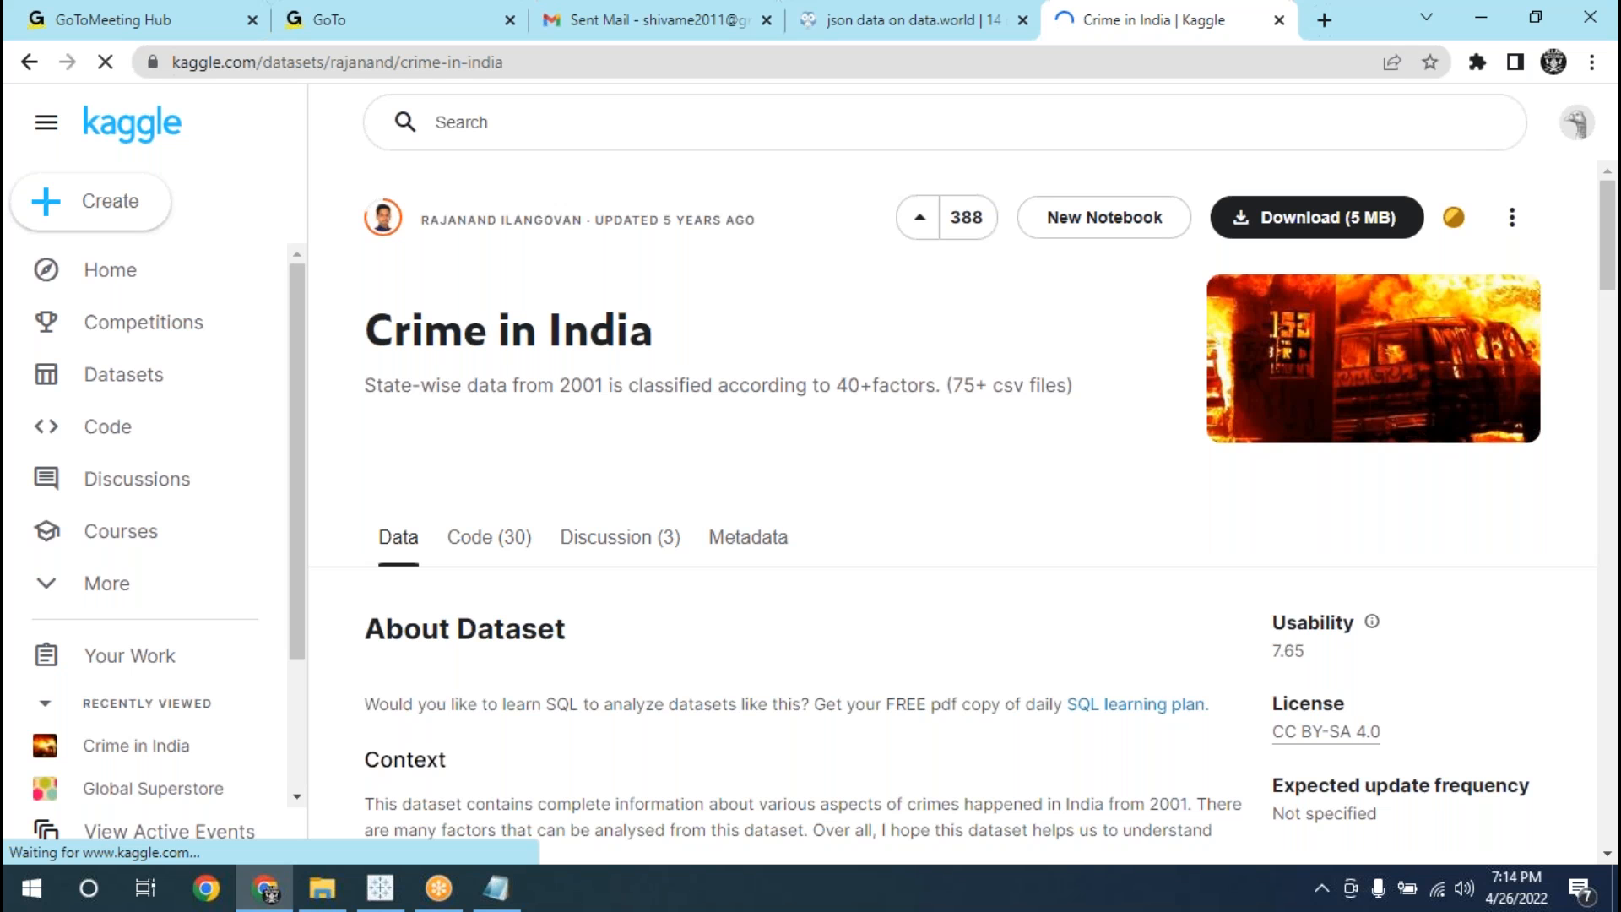
- Examine the Crime in India dataset's description and the state-wise rows previewed from 10_Property_stolen_and_recovered.csv
scroll(623, 564, down, 10)
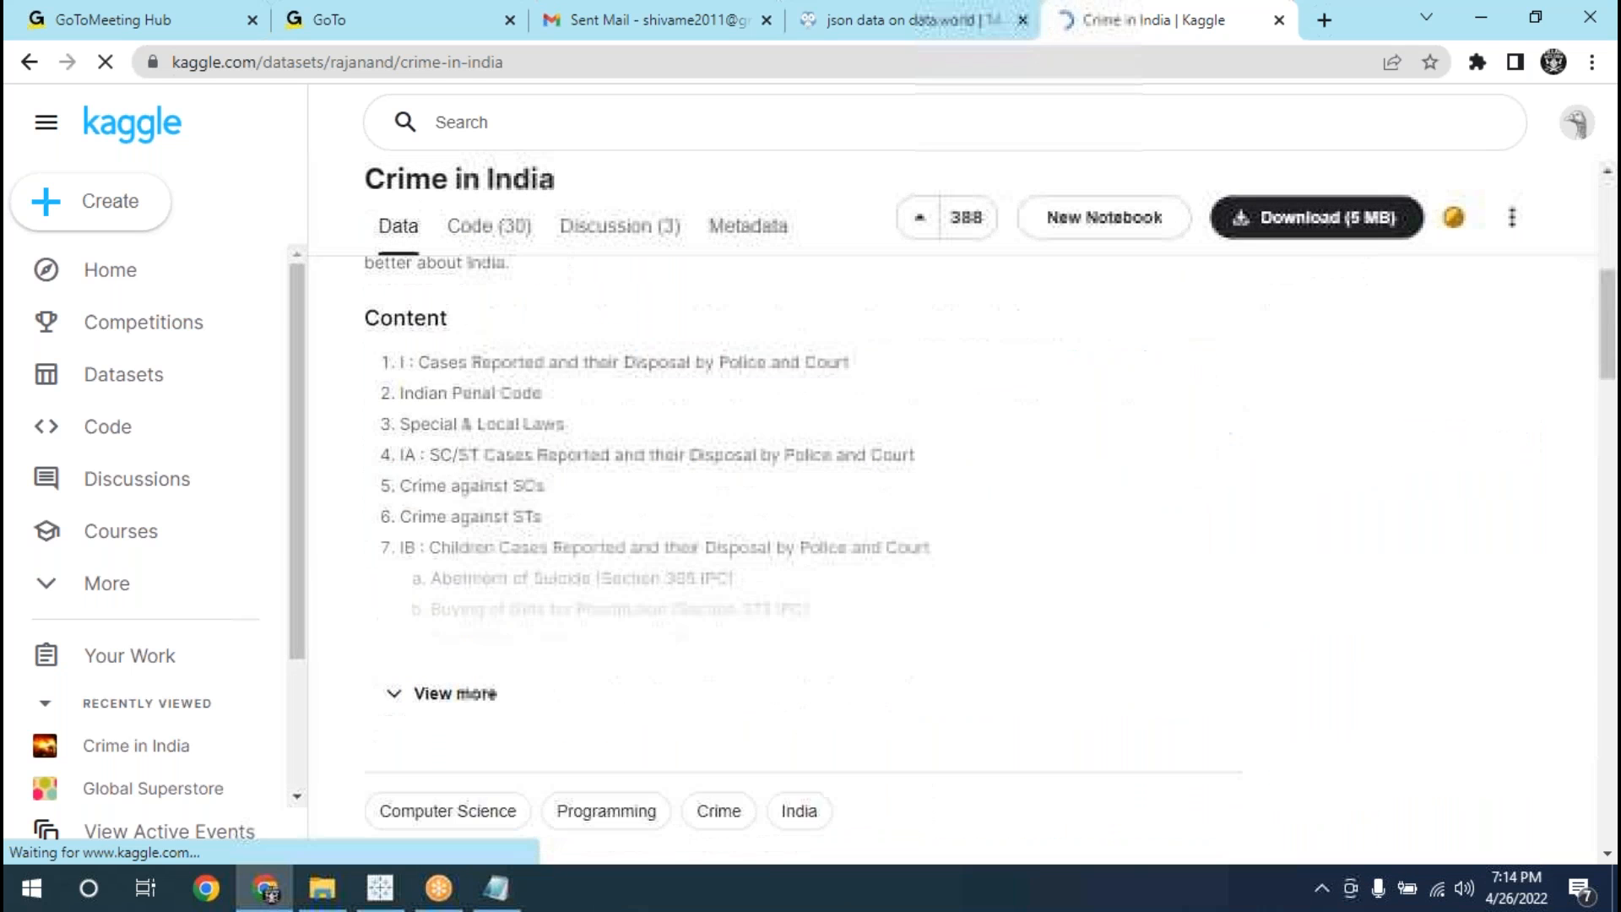
scroll(624, 564, down, 6)
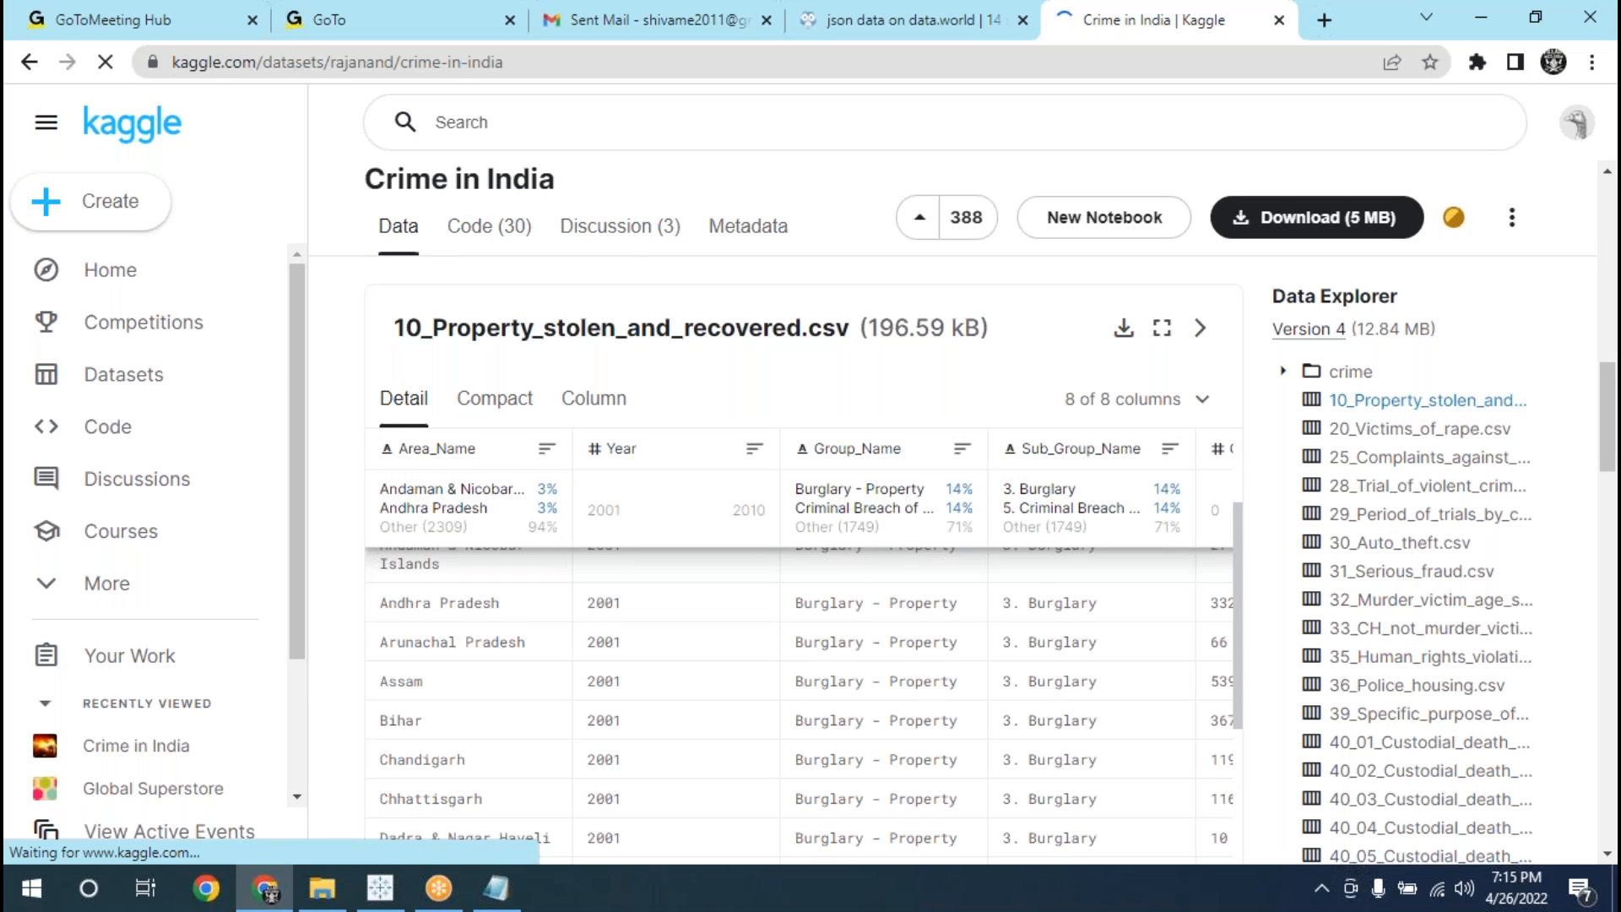
scroll(1047, 597, down, 1)
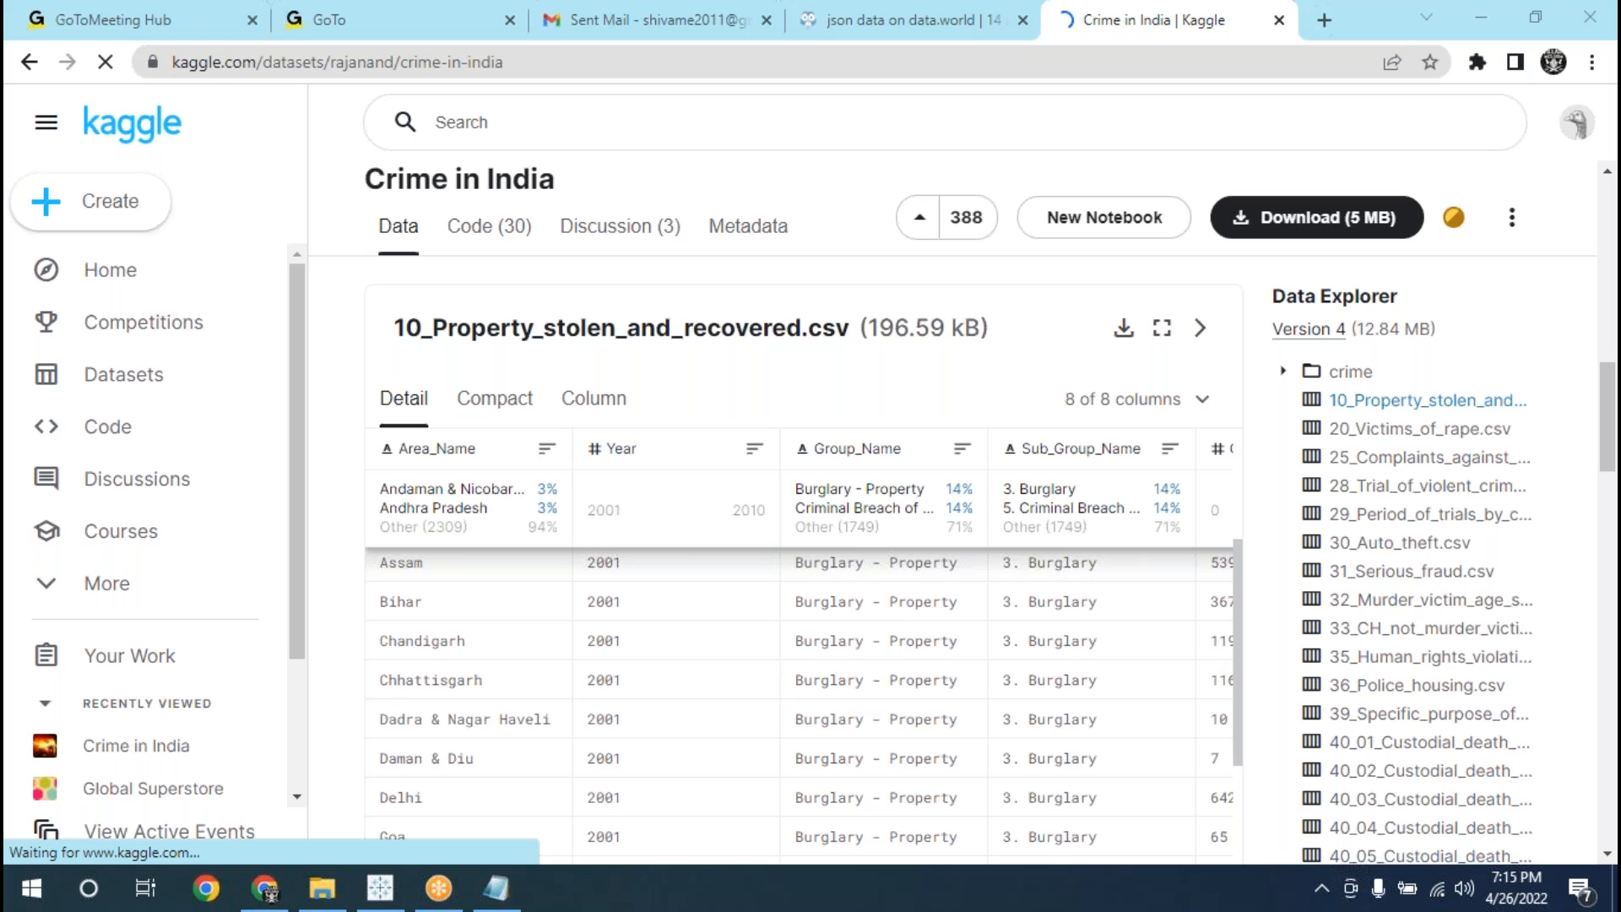
scroll(1241, 667, down, 8)
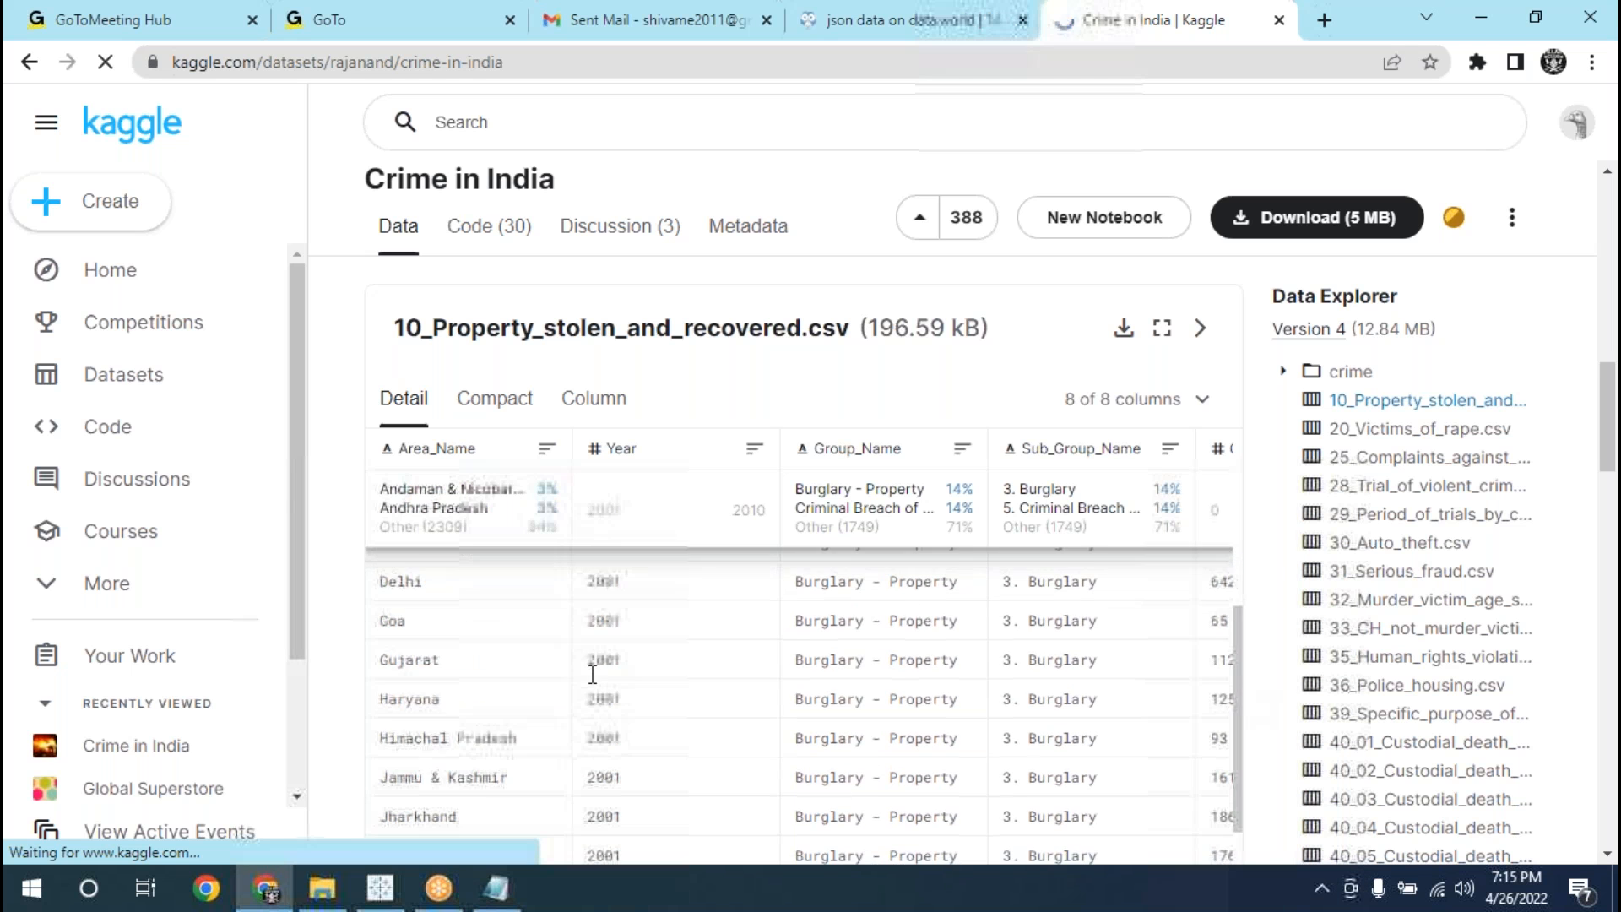
scroll(593, 674, down, 10)
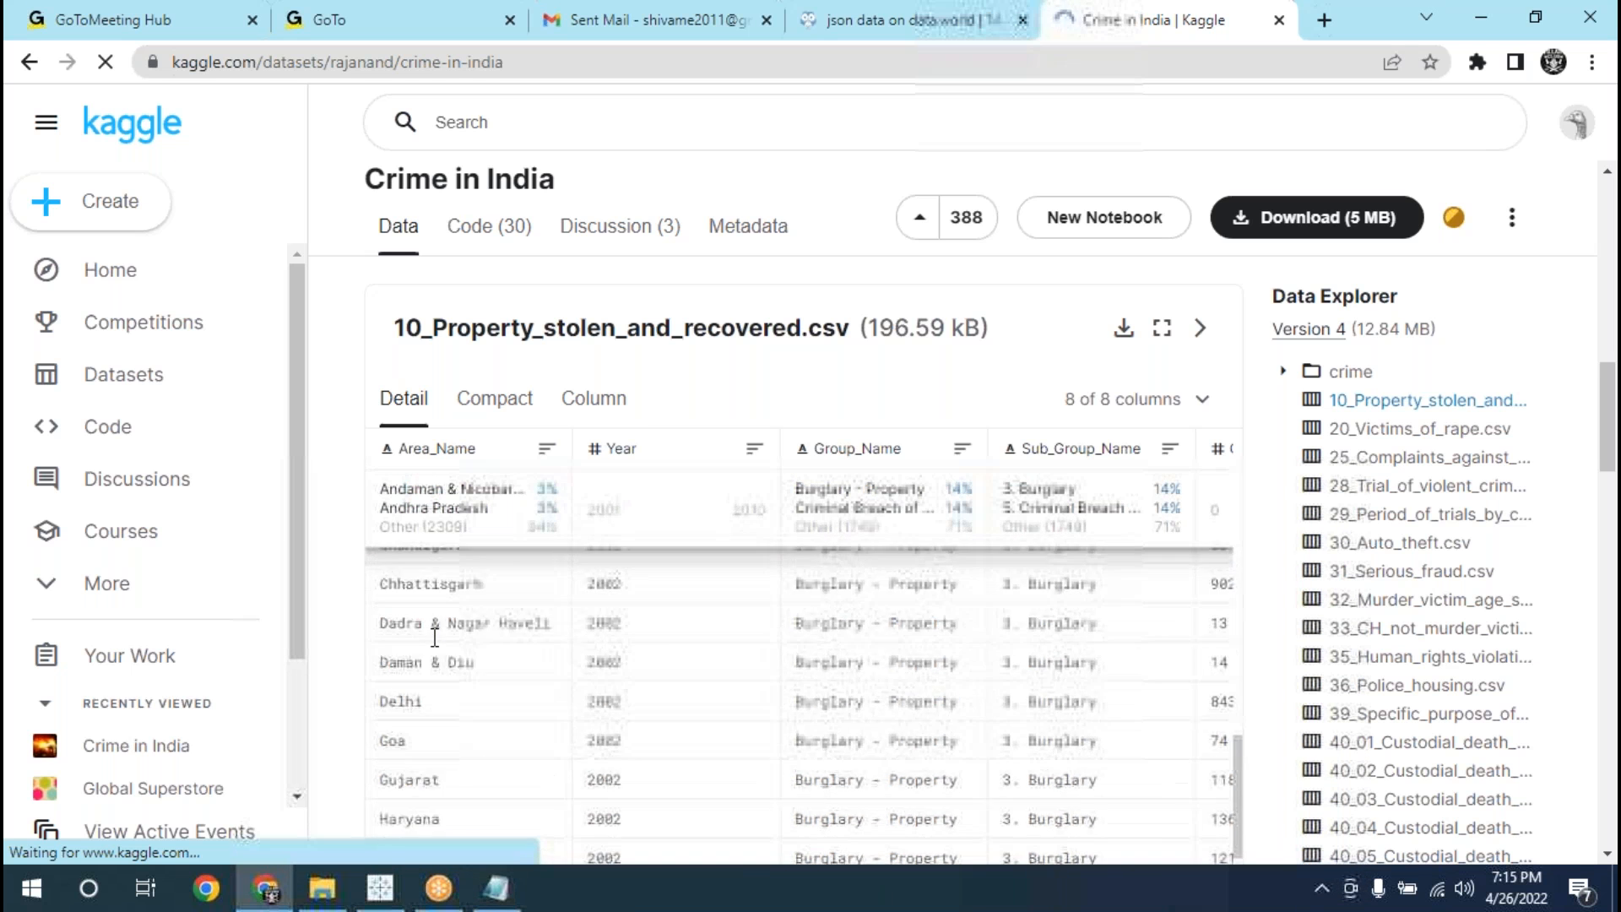
scroll(437, 638, down, 4)
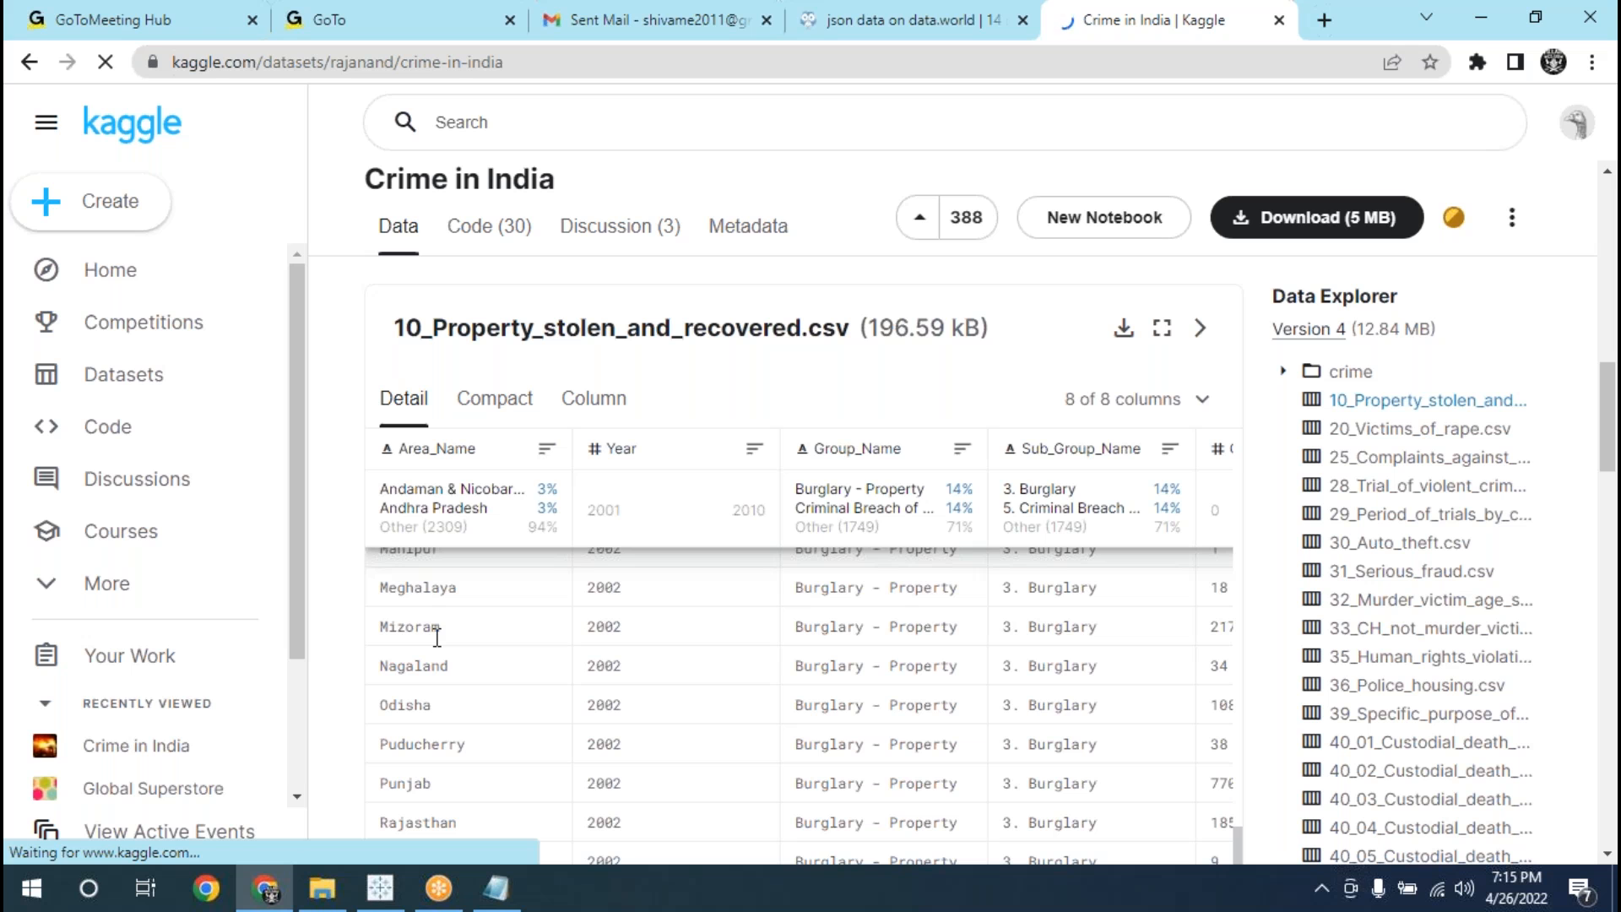
scroll(461, 635, up, 5)
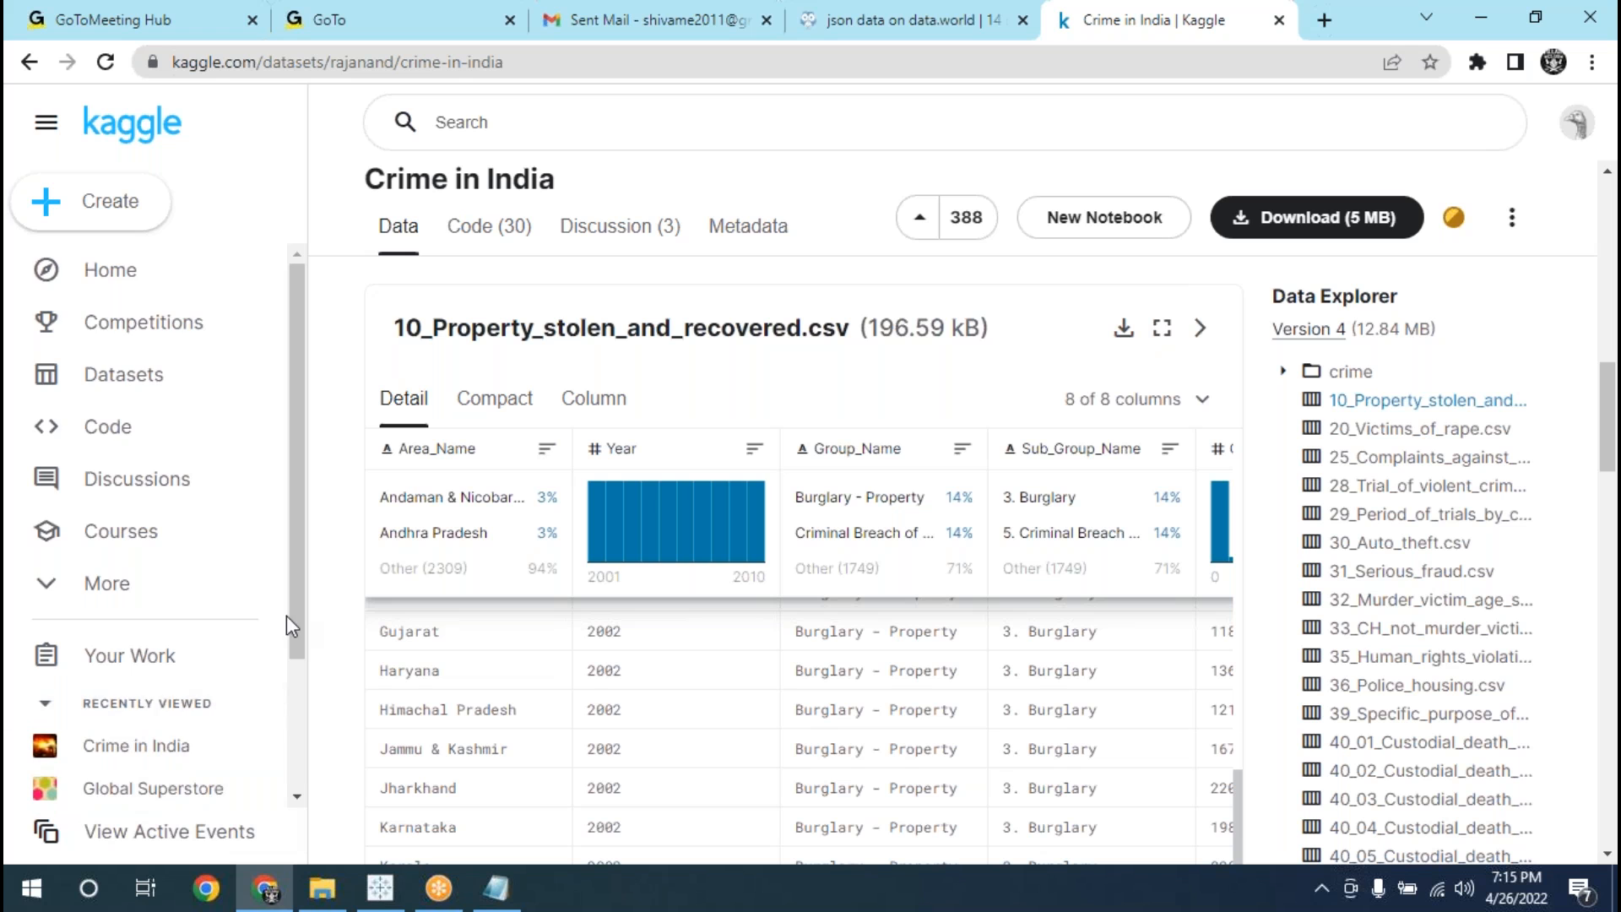
- Look over the dataset's file list, then preview the rows of 43_Arrests_under_crime_against_women.csv
drag(298, 606, 297, 733)
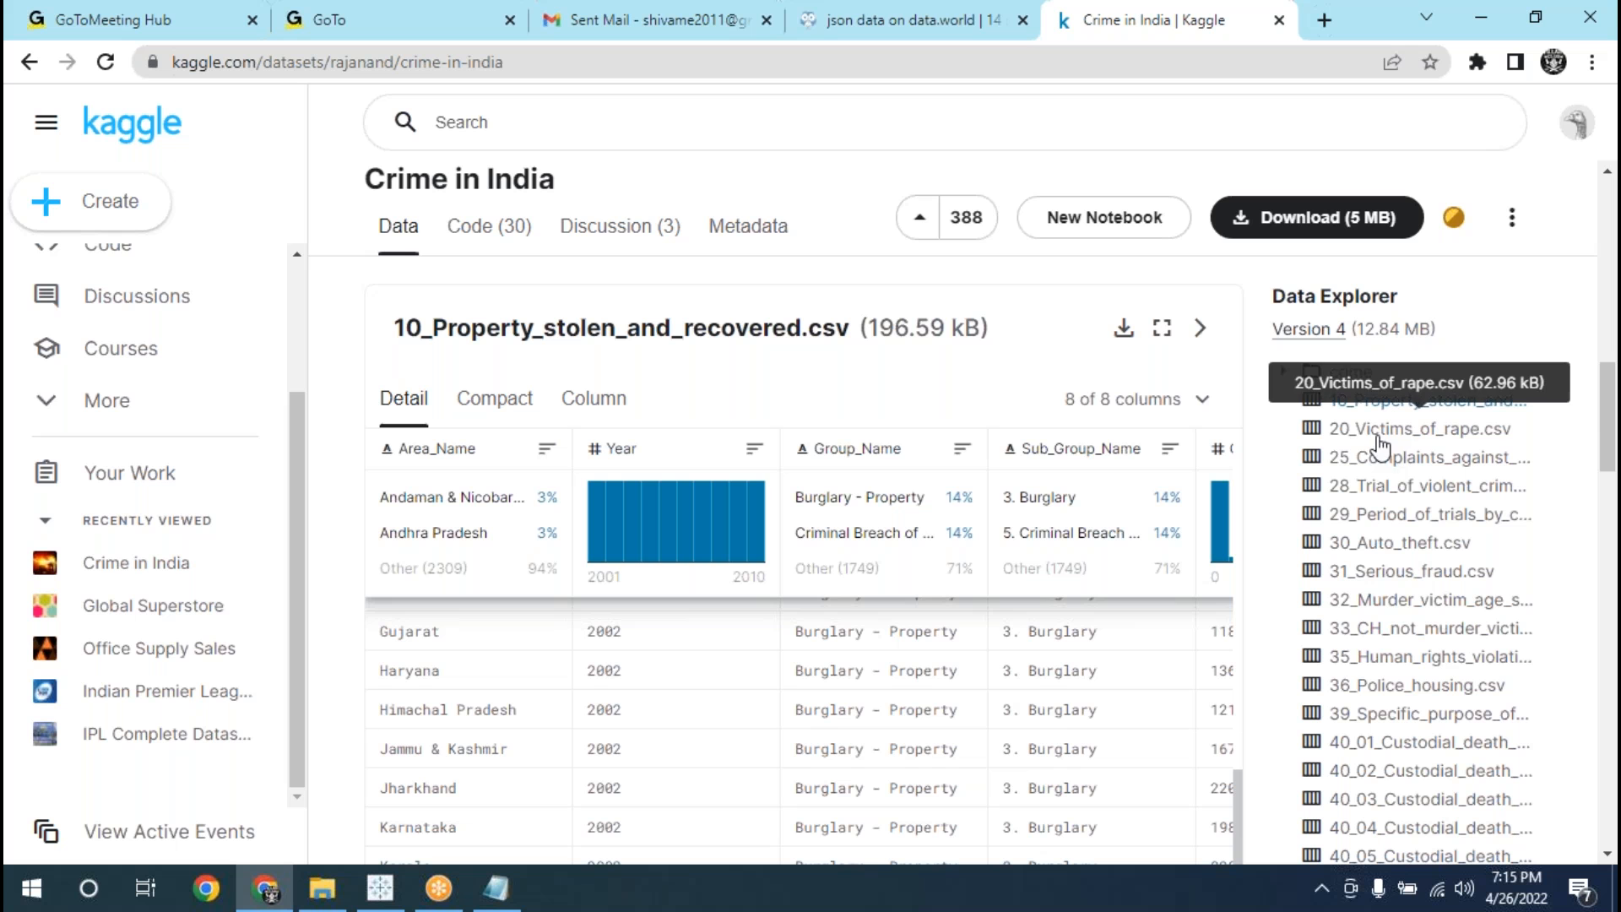
scroll(1604, 454, down, 1)
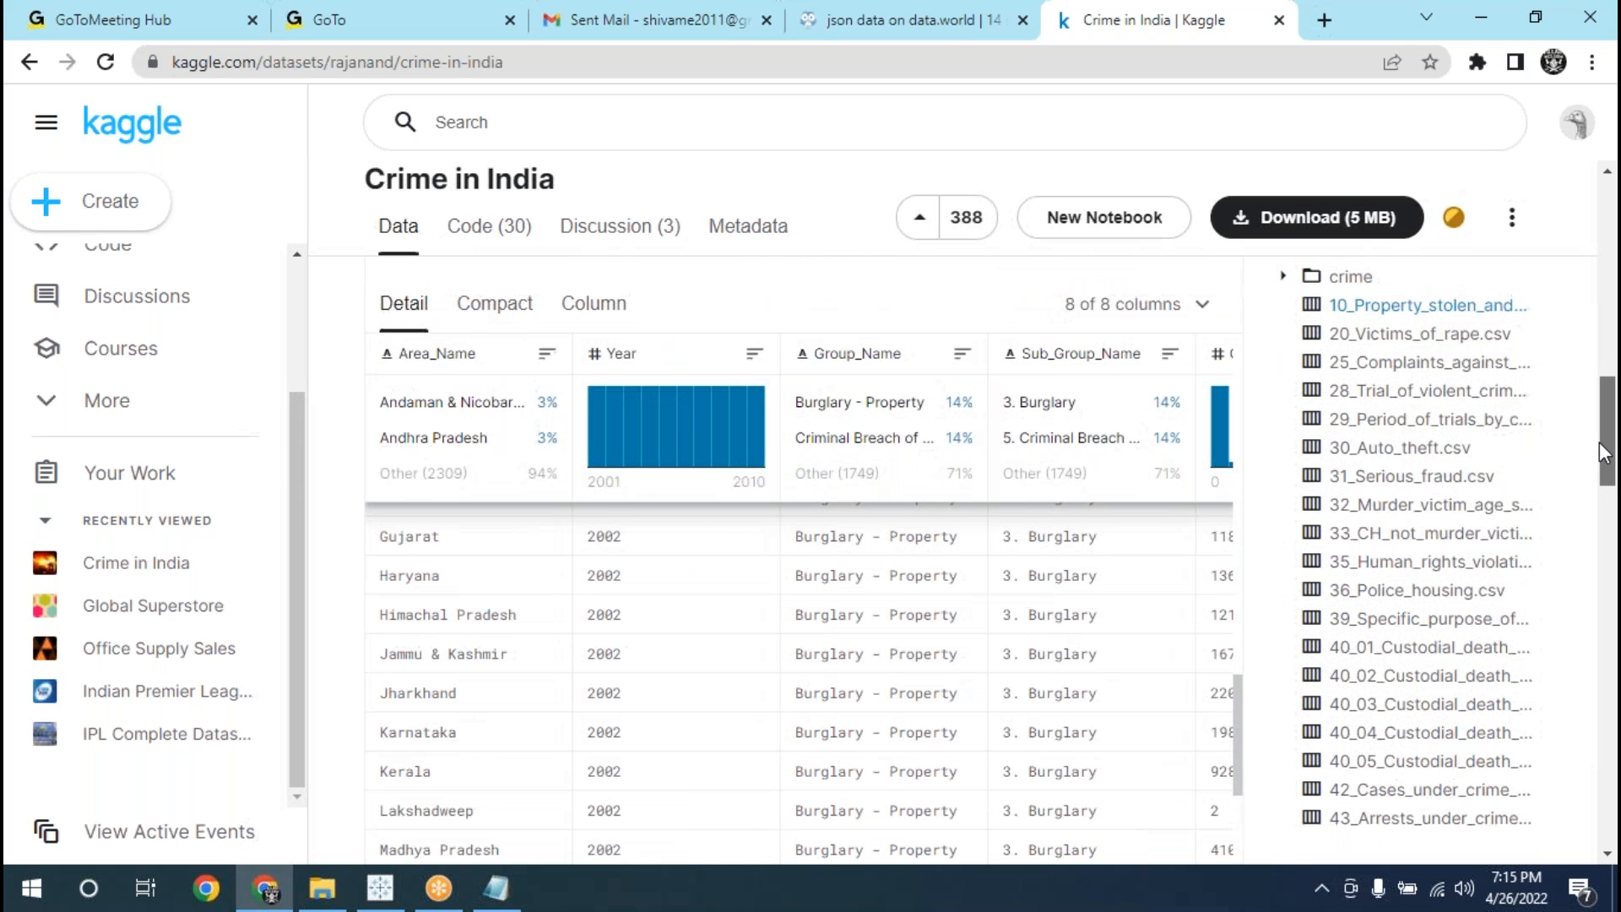
scroll(1604, 456, up, 1)
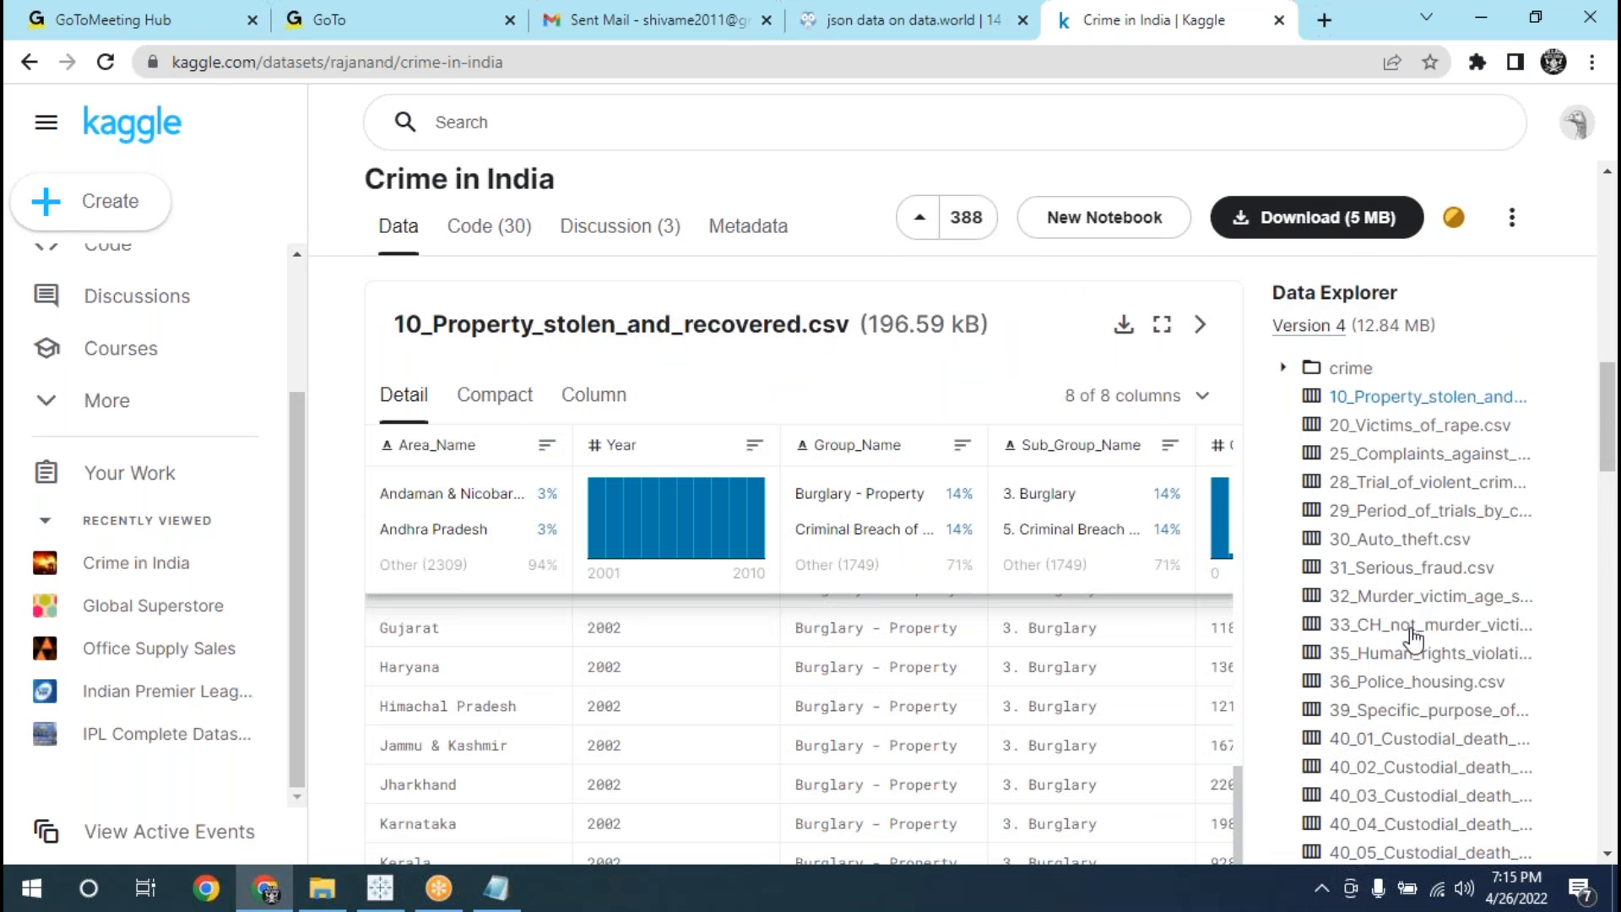
scroll(1421, 667, down, 1)
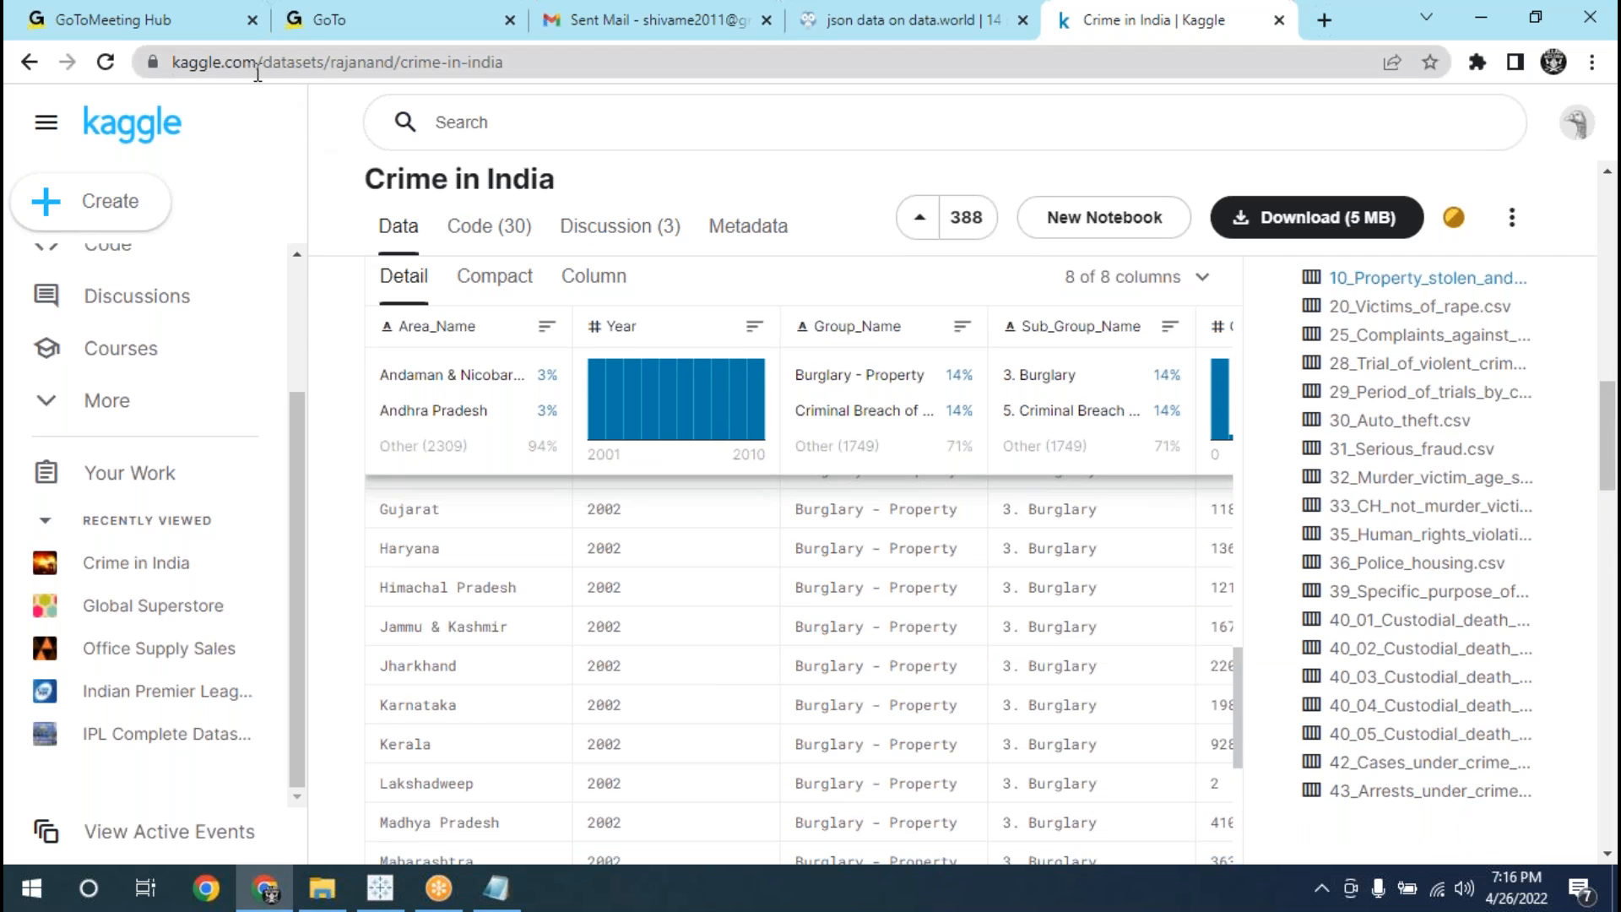
click(1416, 794)
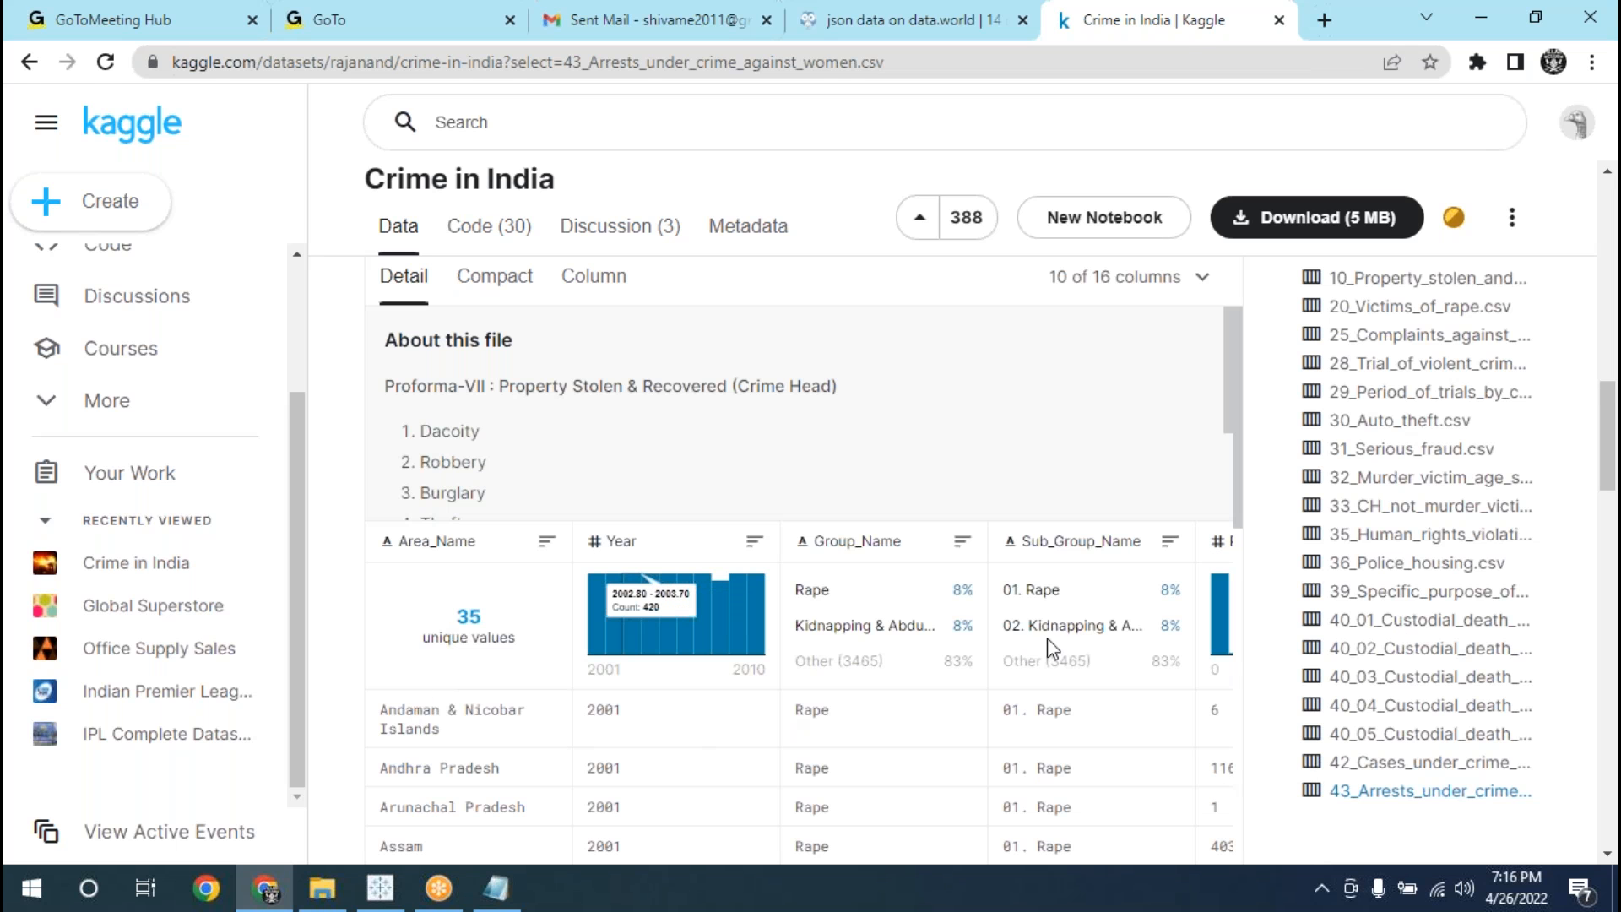
scroll(1066, 635, down, 8)
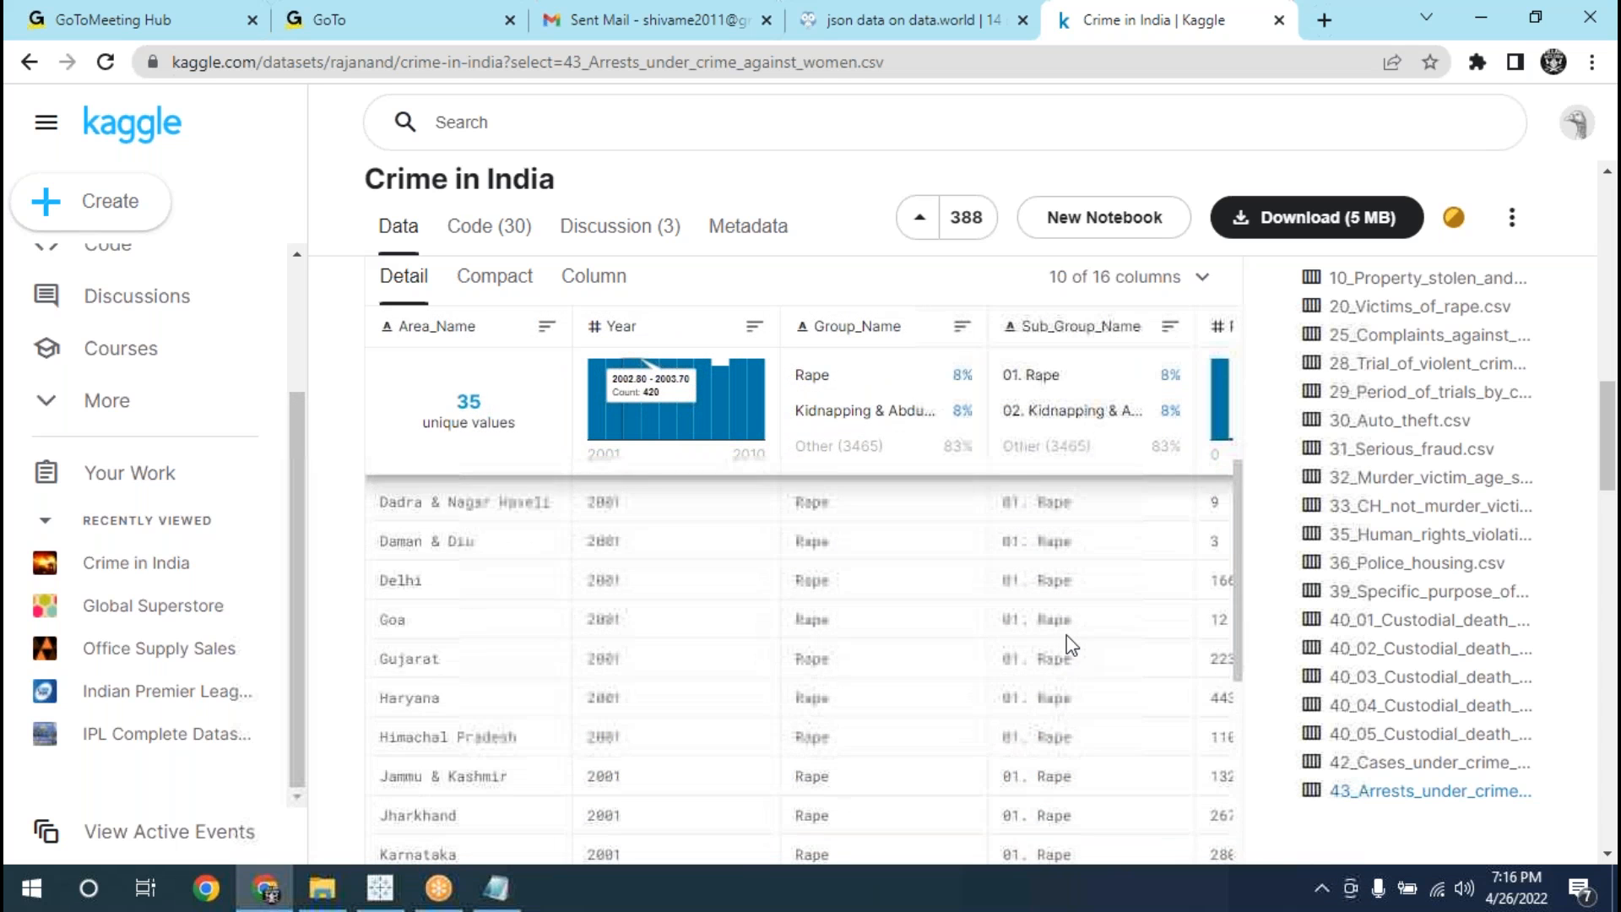
scroll(1067, 644, down, 10)
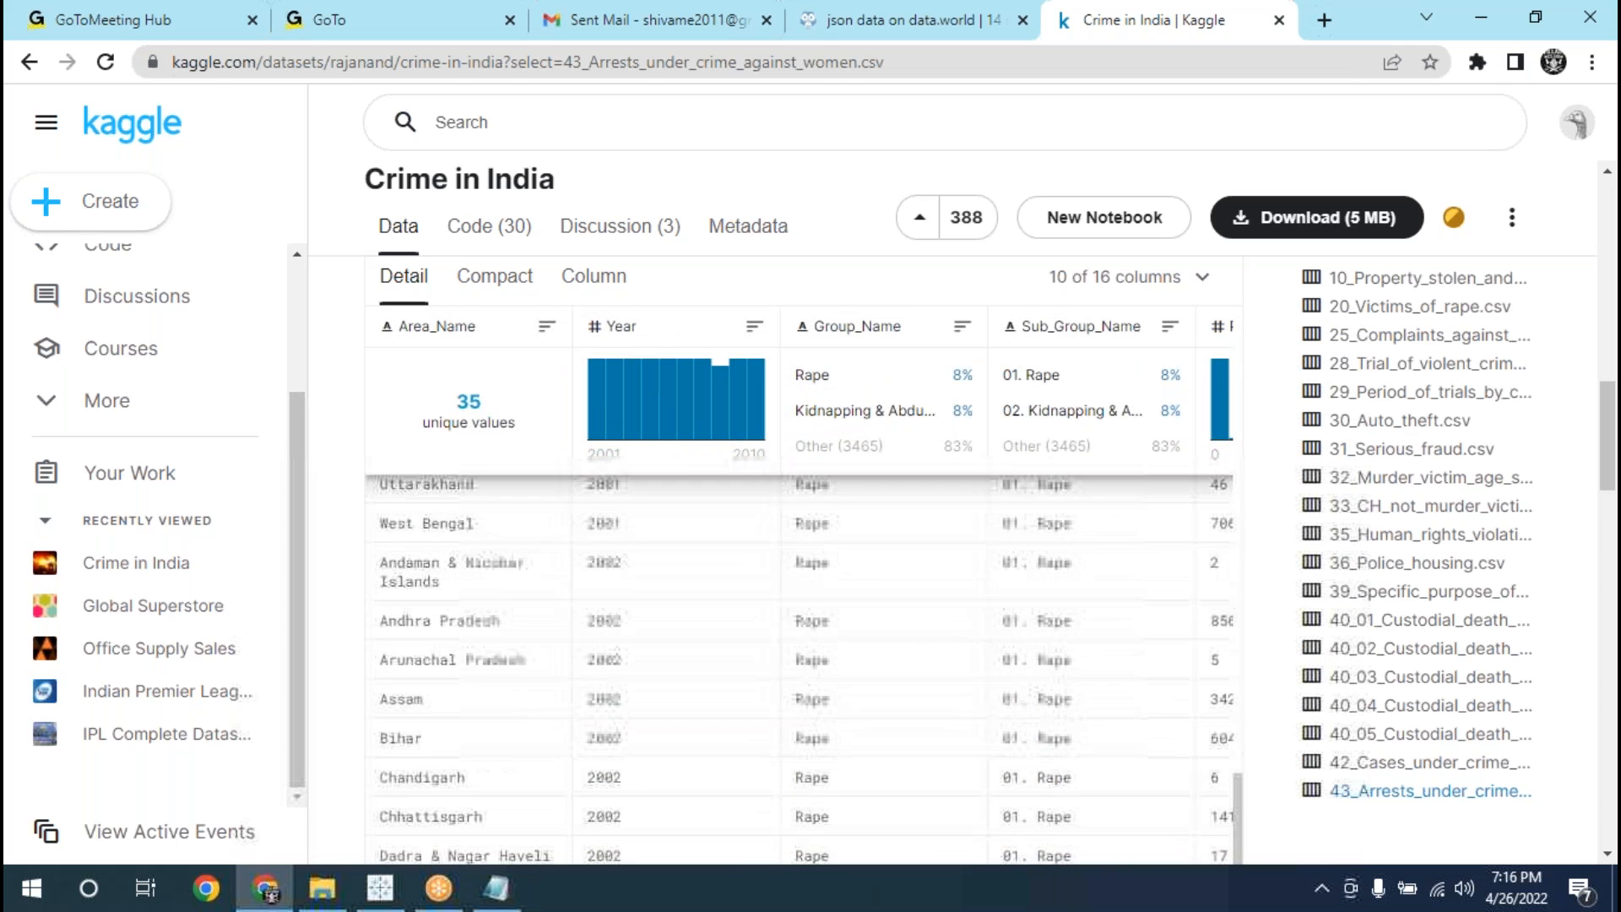
scroll(1067, 643, down, 19)
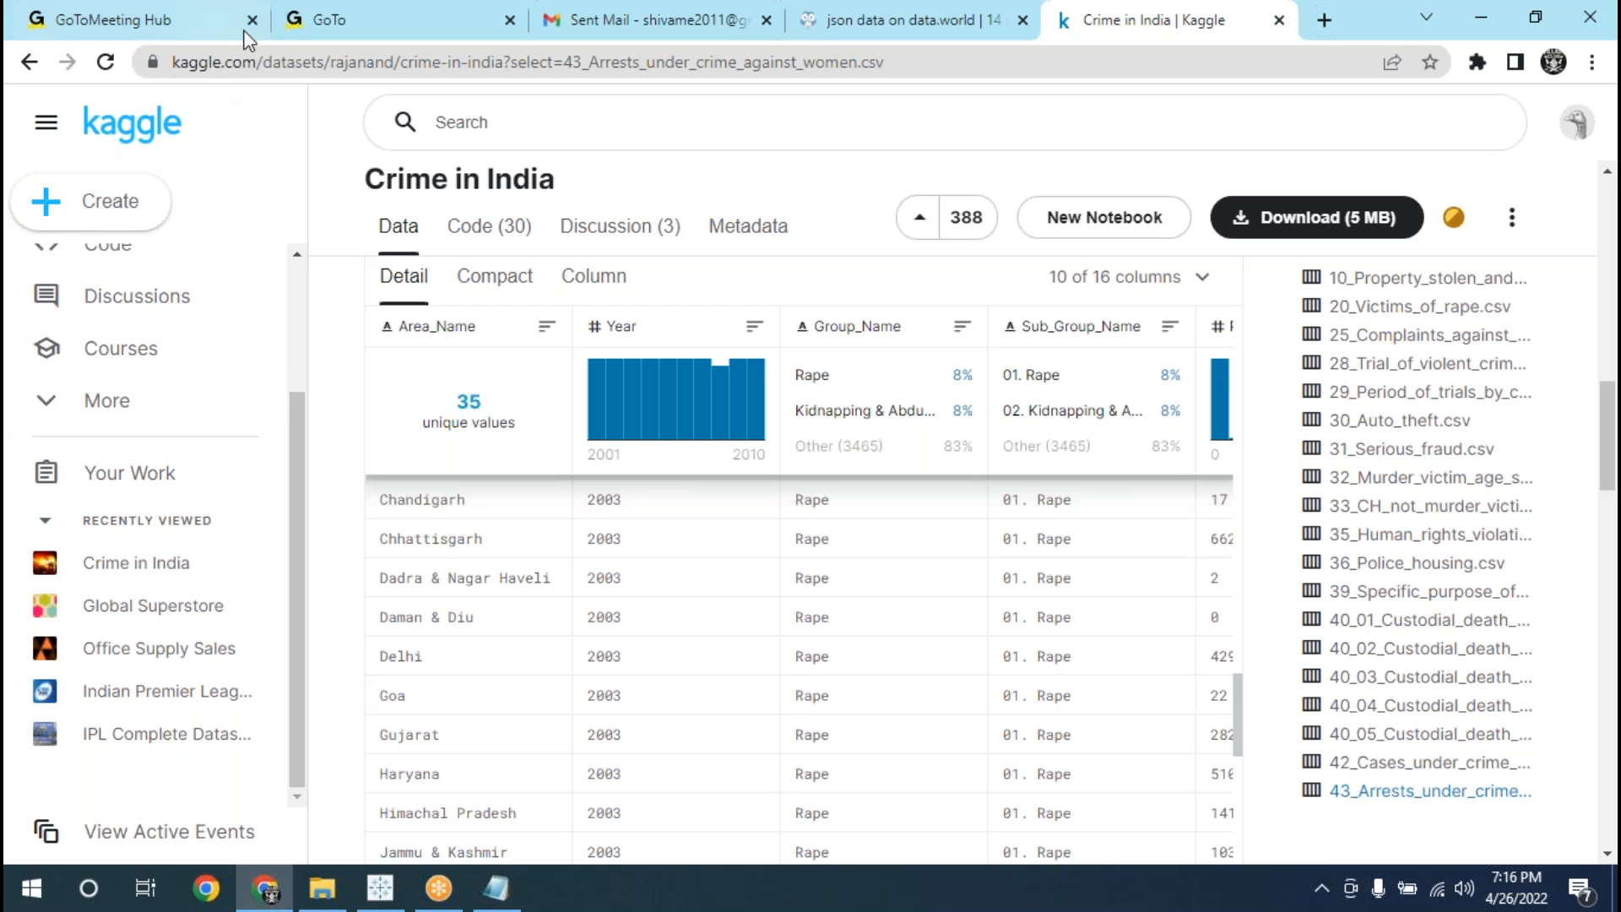
- Switch back to the data.world json datasets page and open the "united states" open data topic
click(364, 32)
click(615, 36)
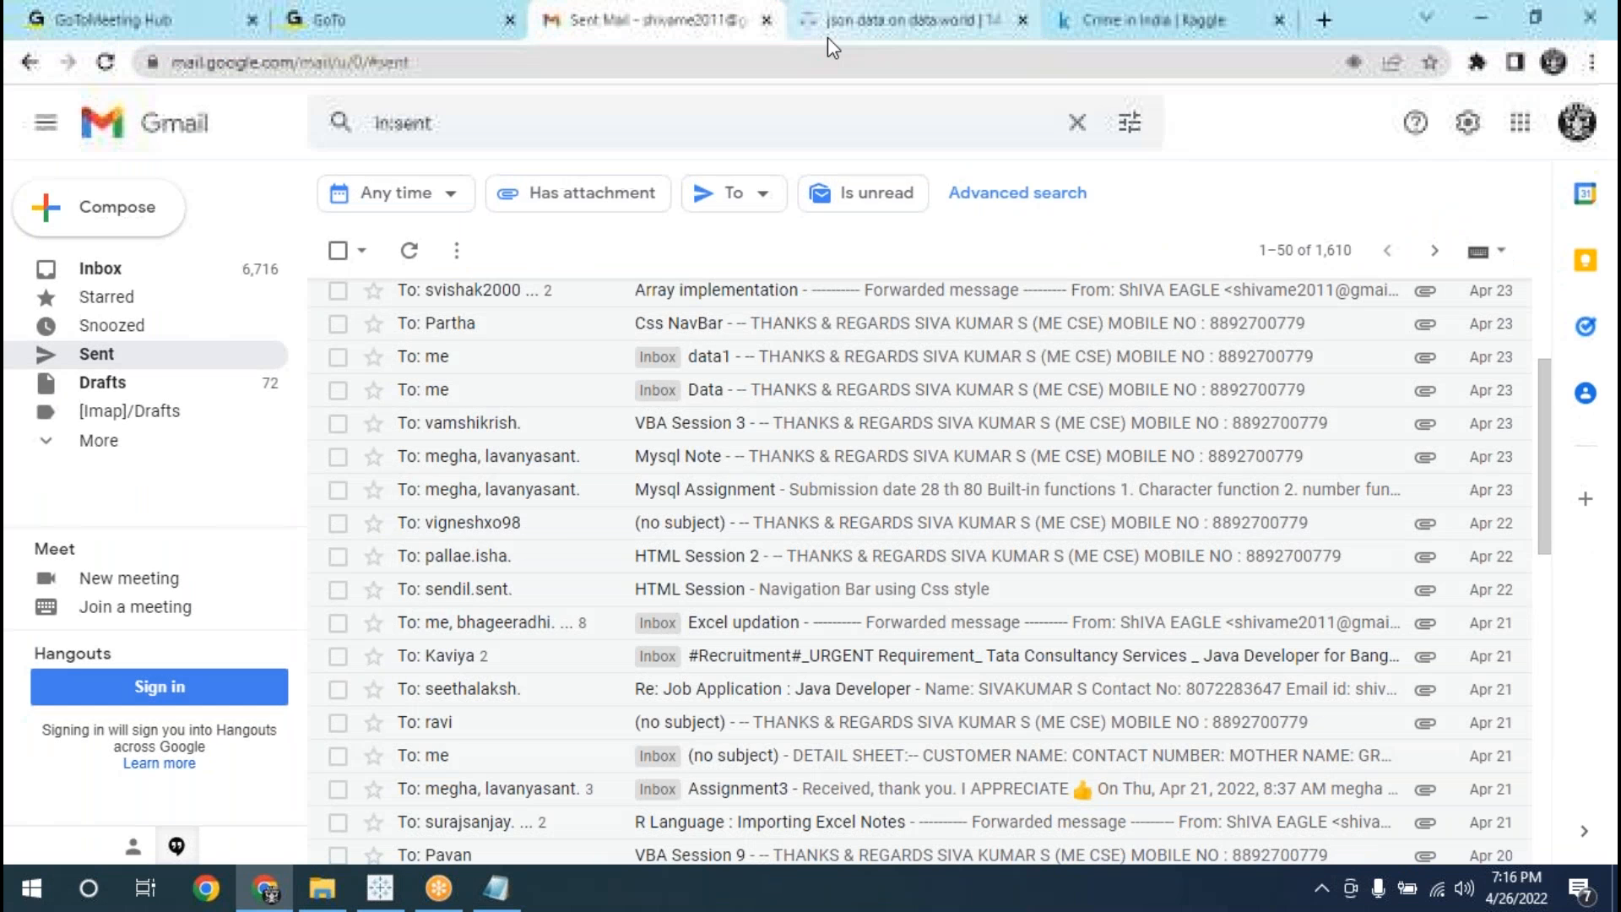
click(828, 35)
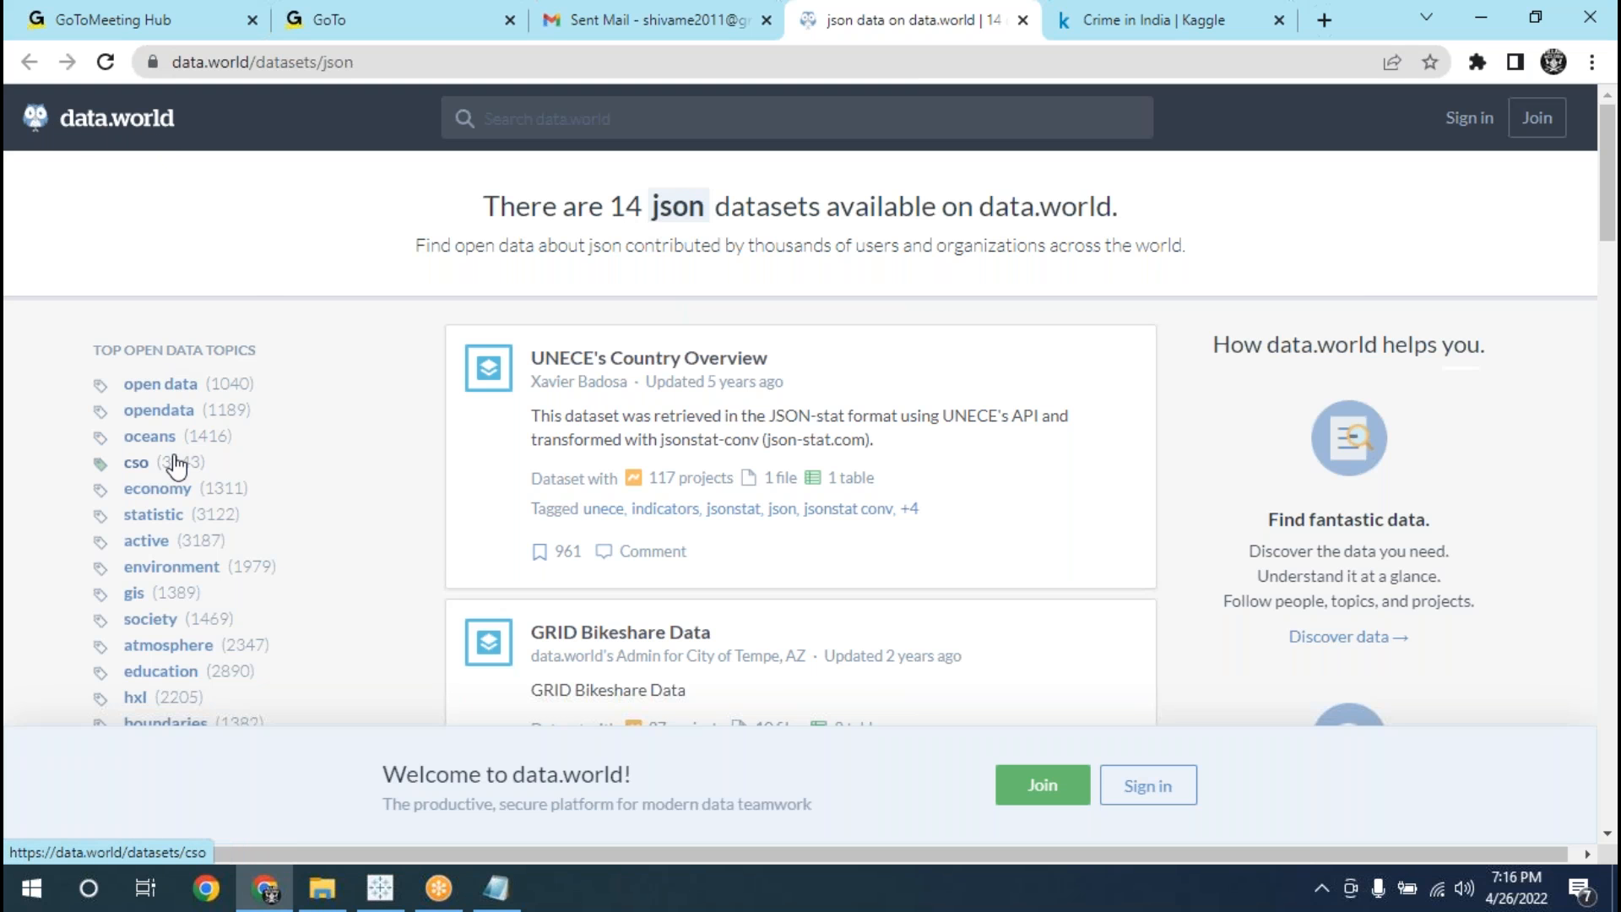
scroll(177, 477, down, 1)
scroll(173, 490, down, 3)
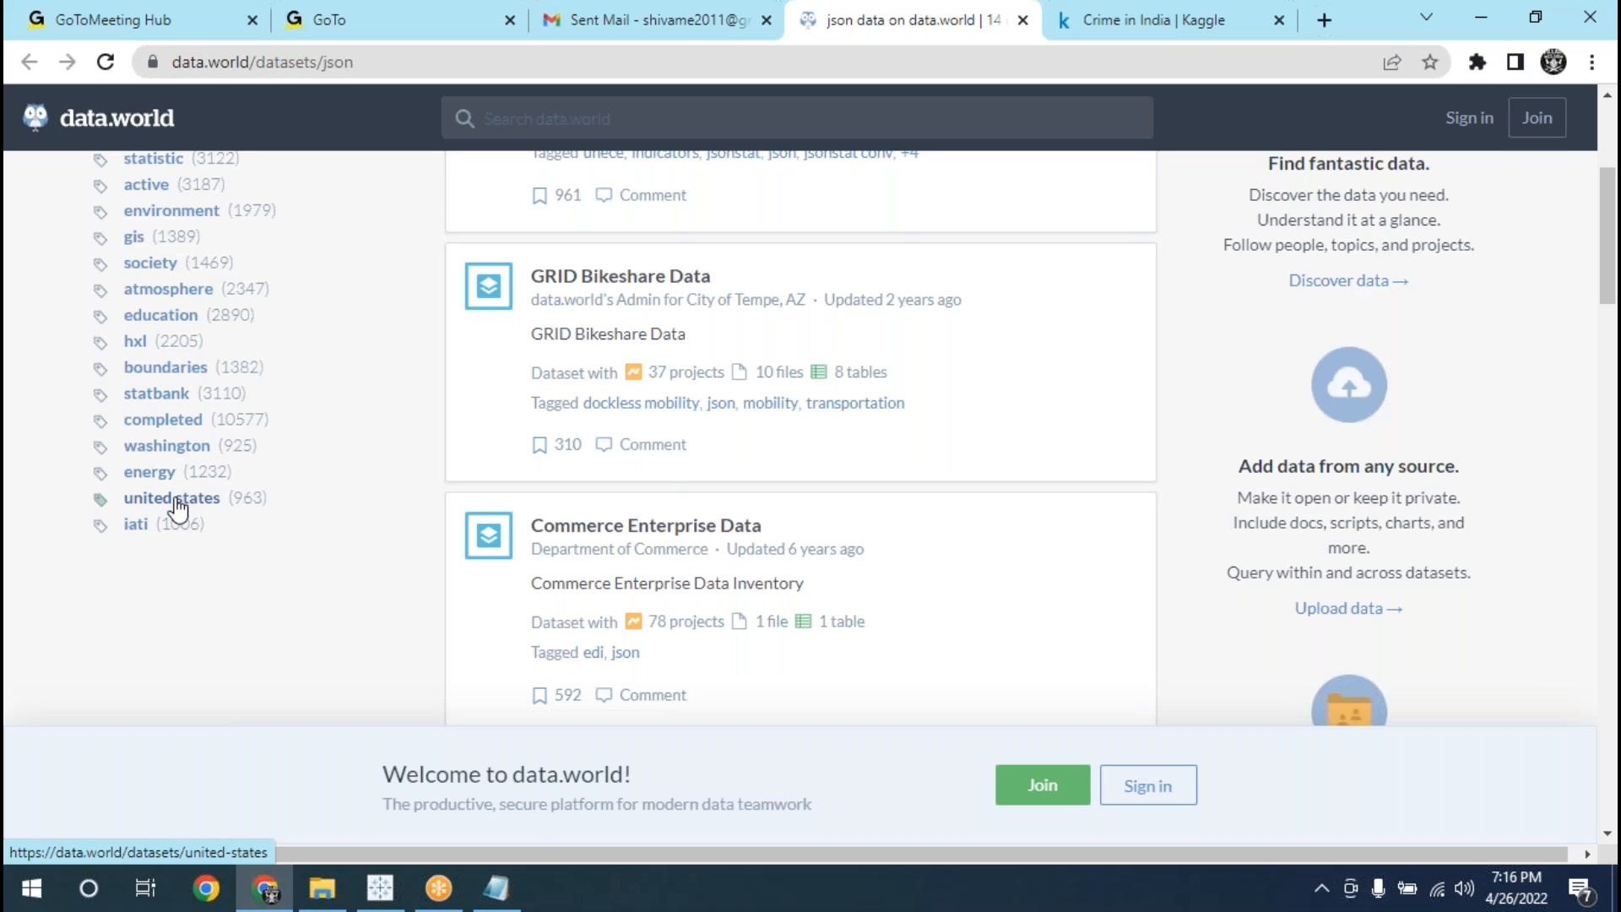
click(175, 501)
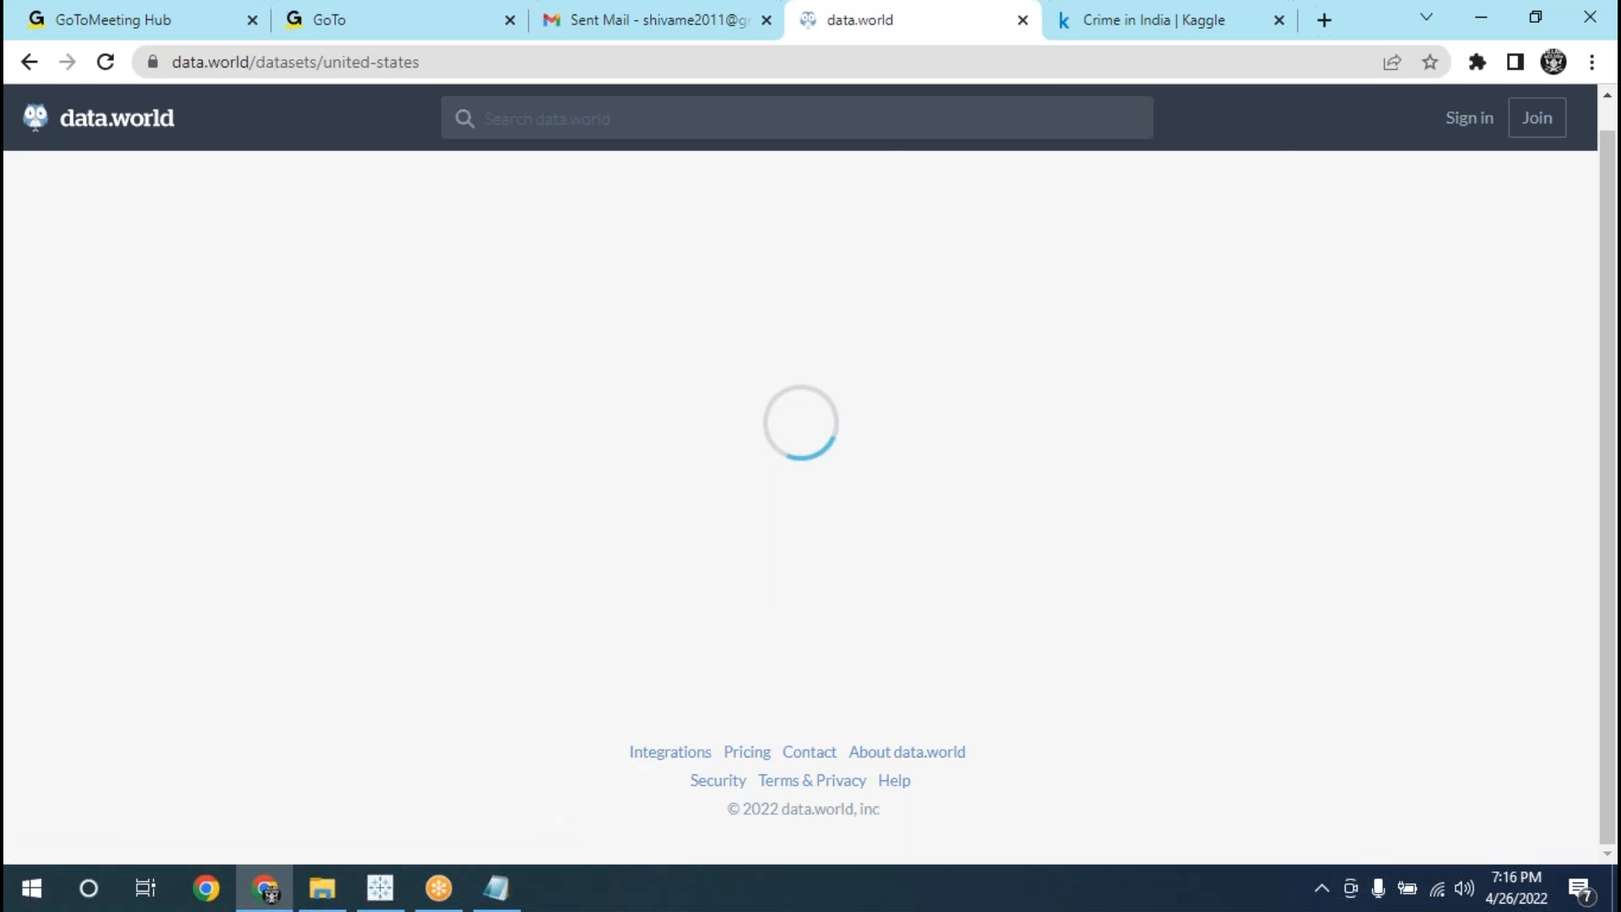
- Examine the united states datasets listed on data.world and the list of top open data topics
scroll(338, 473, up, 4)
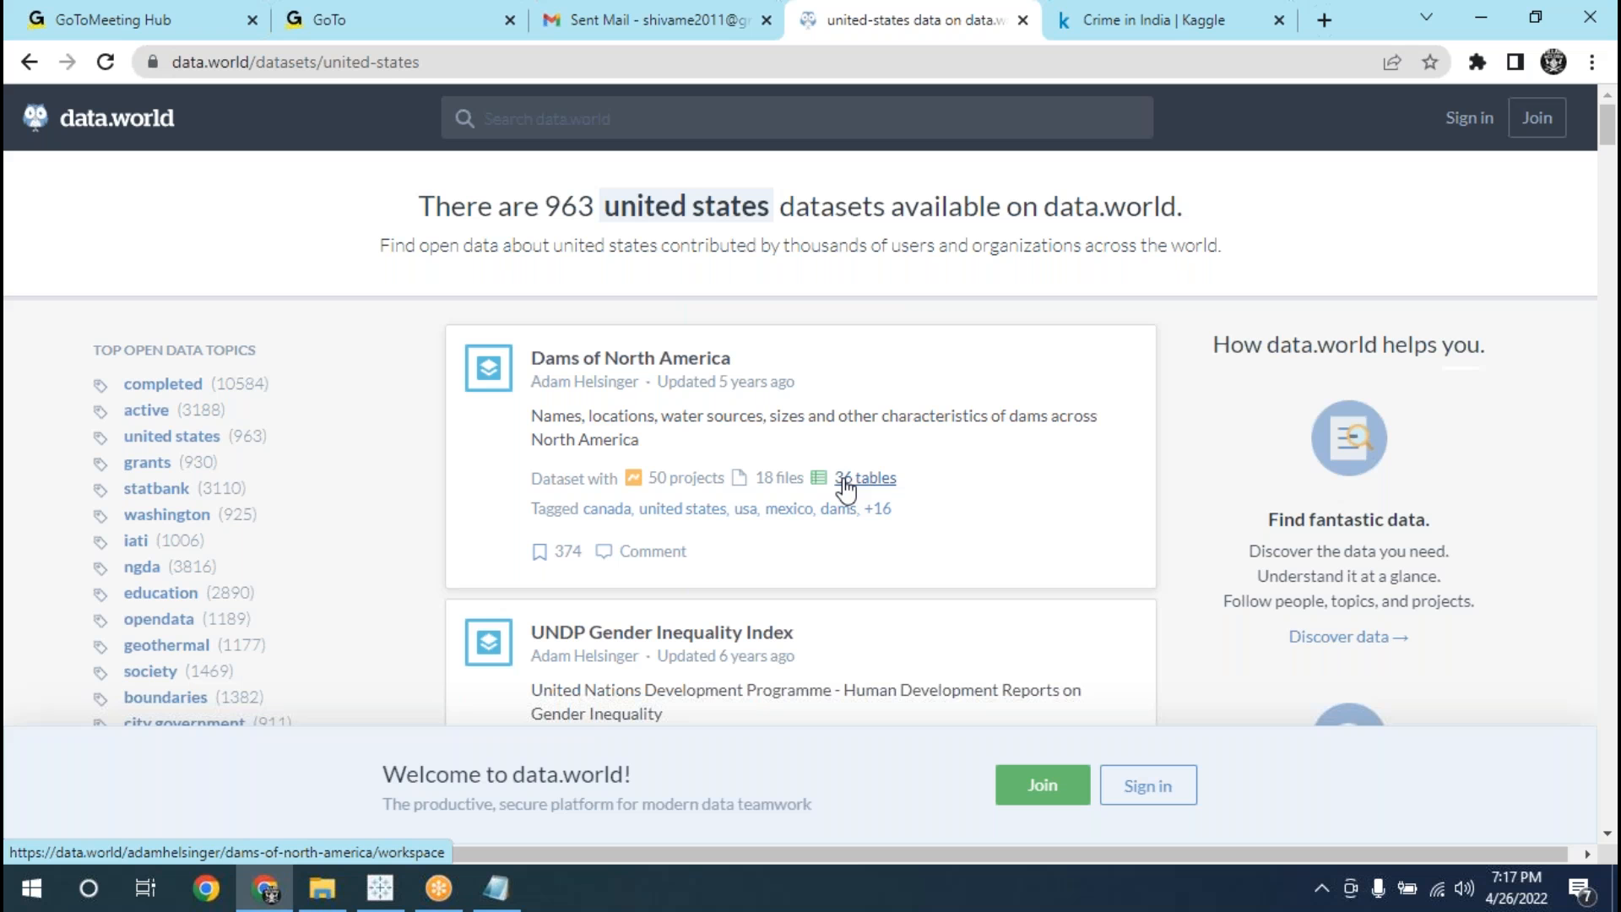
scroll(846, 488, down, 10)
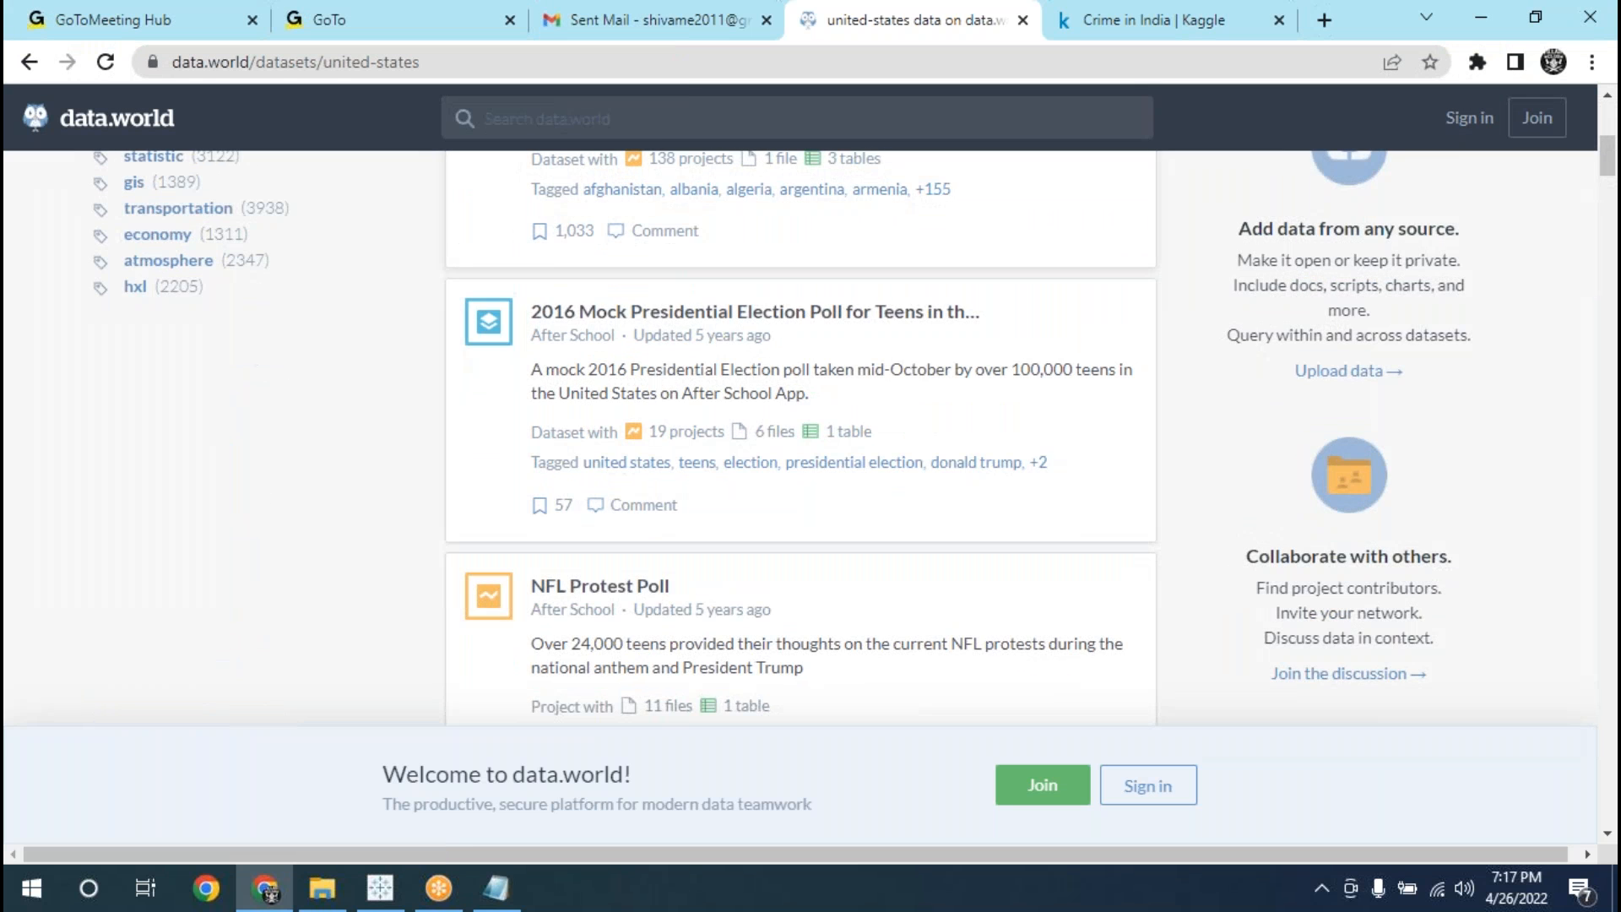
scroll(839, 484, down, 6)
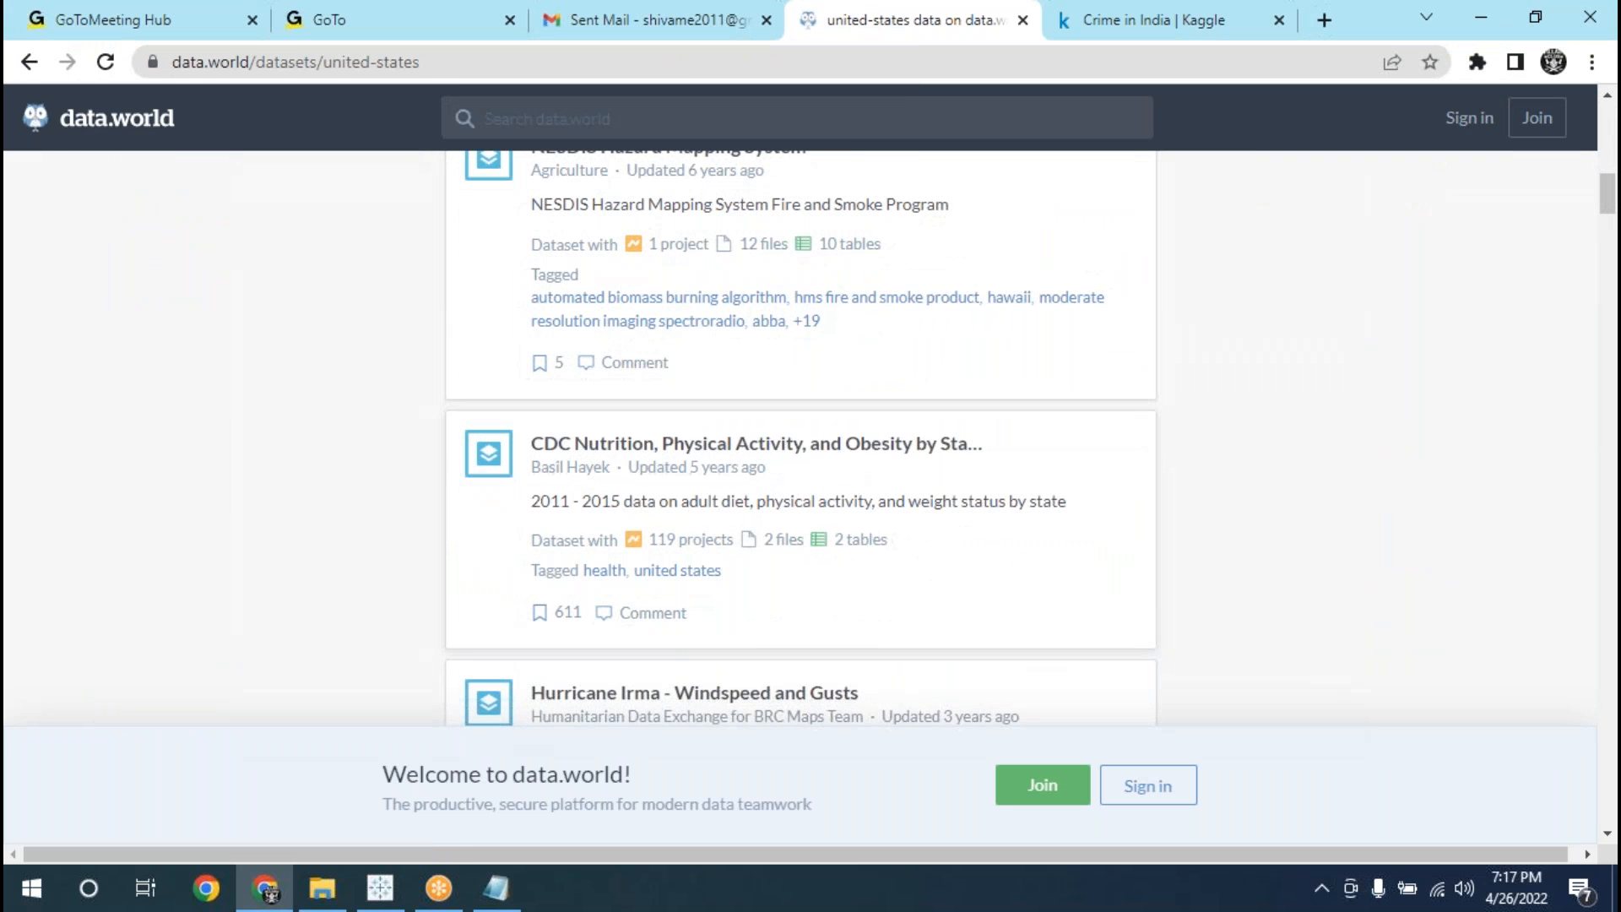
scroll(808, 479, down, 3)
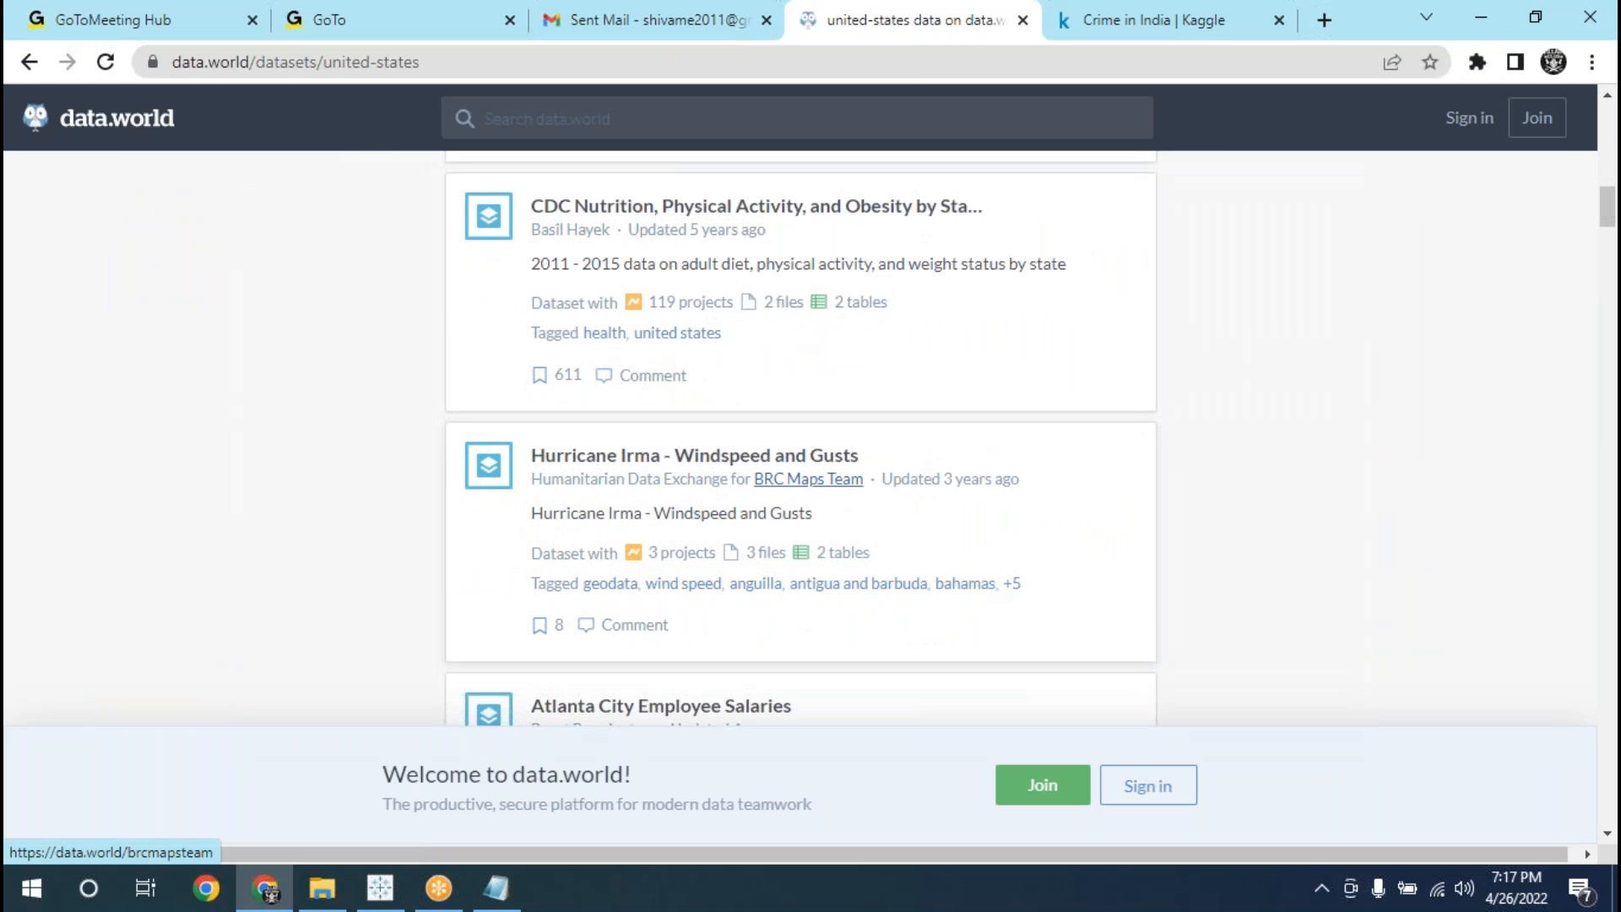
scroll(808, 478, down, 3)
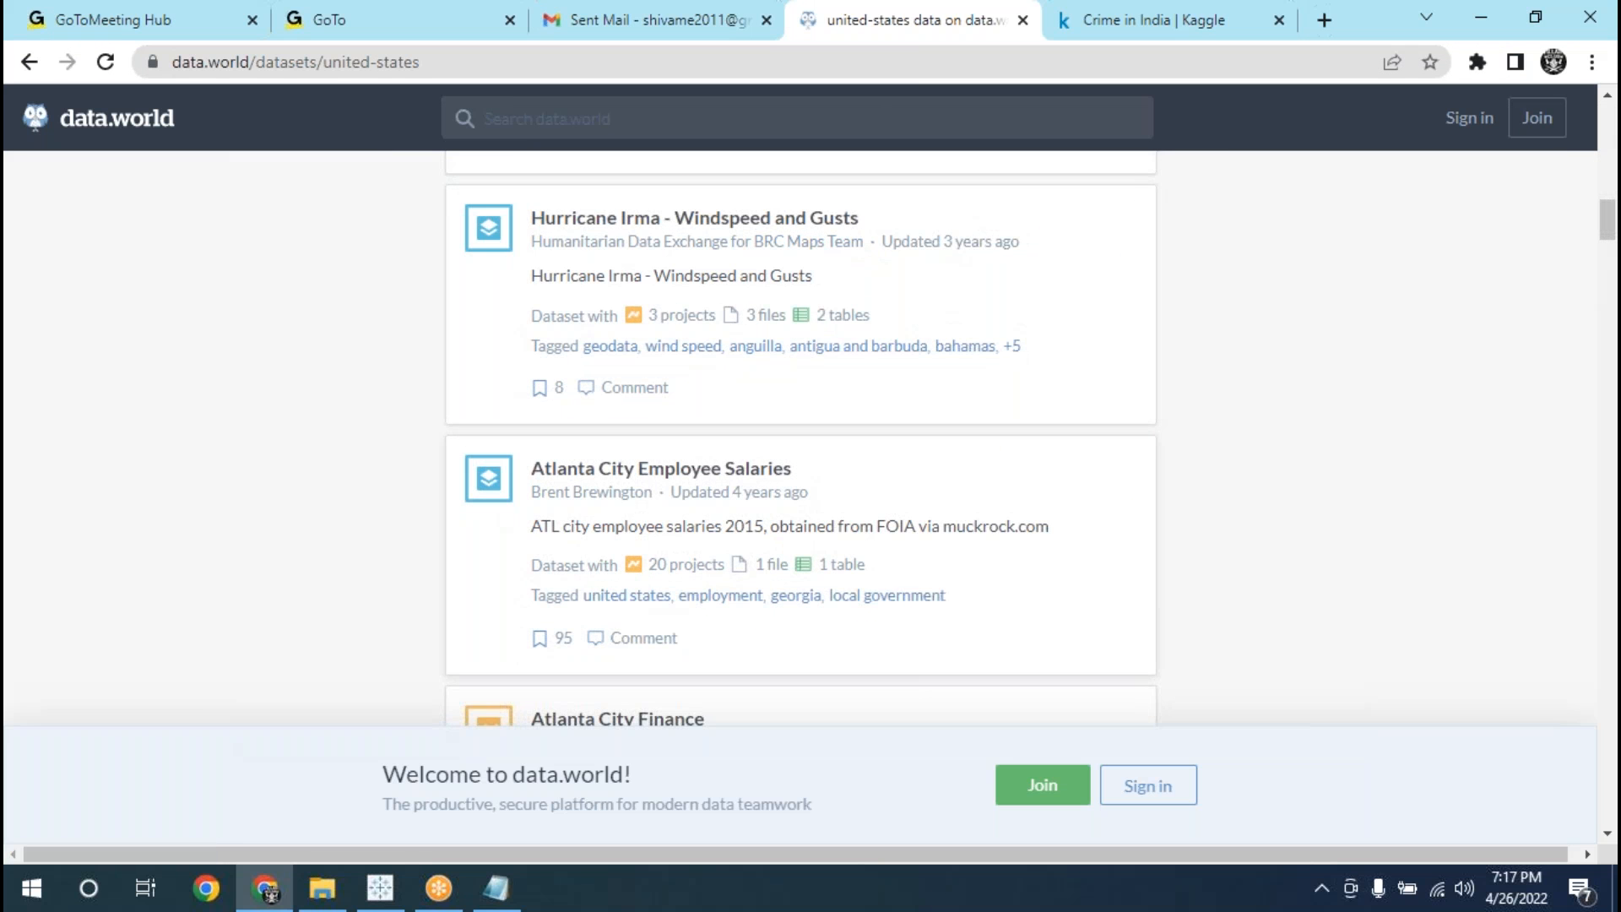
scroll(808, 479, down, 4)
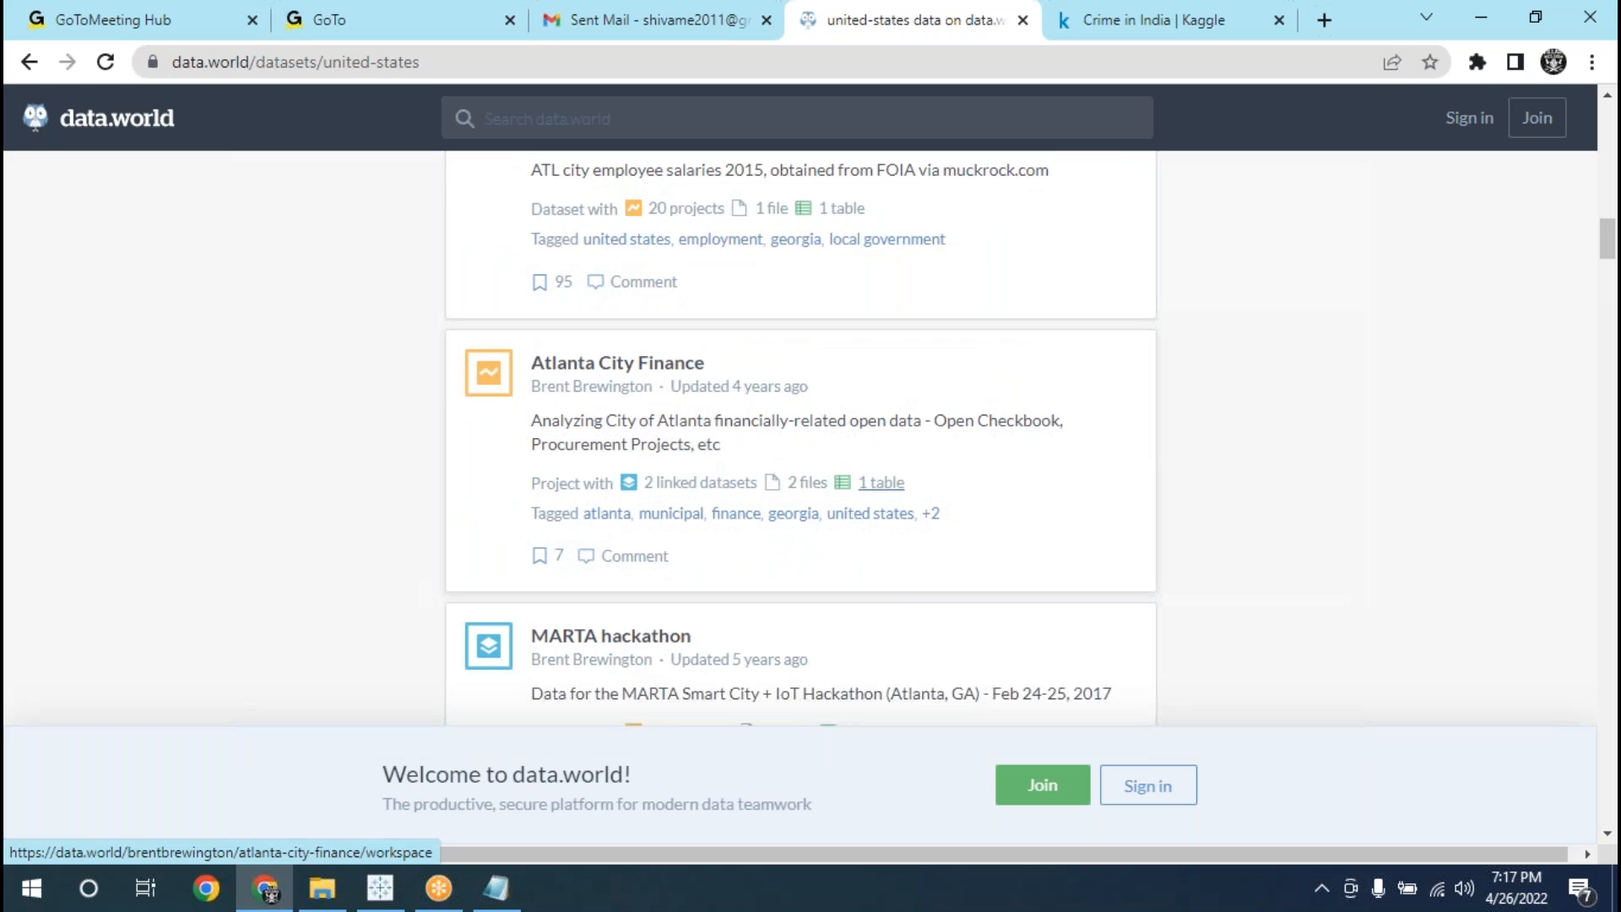
scroll(881, 482, down, 3)
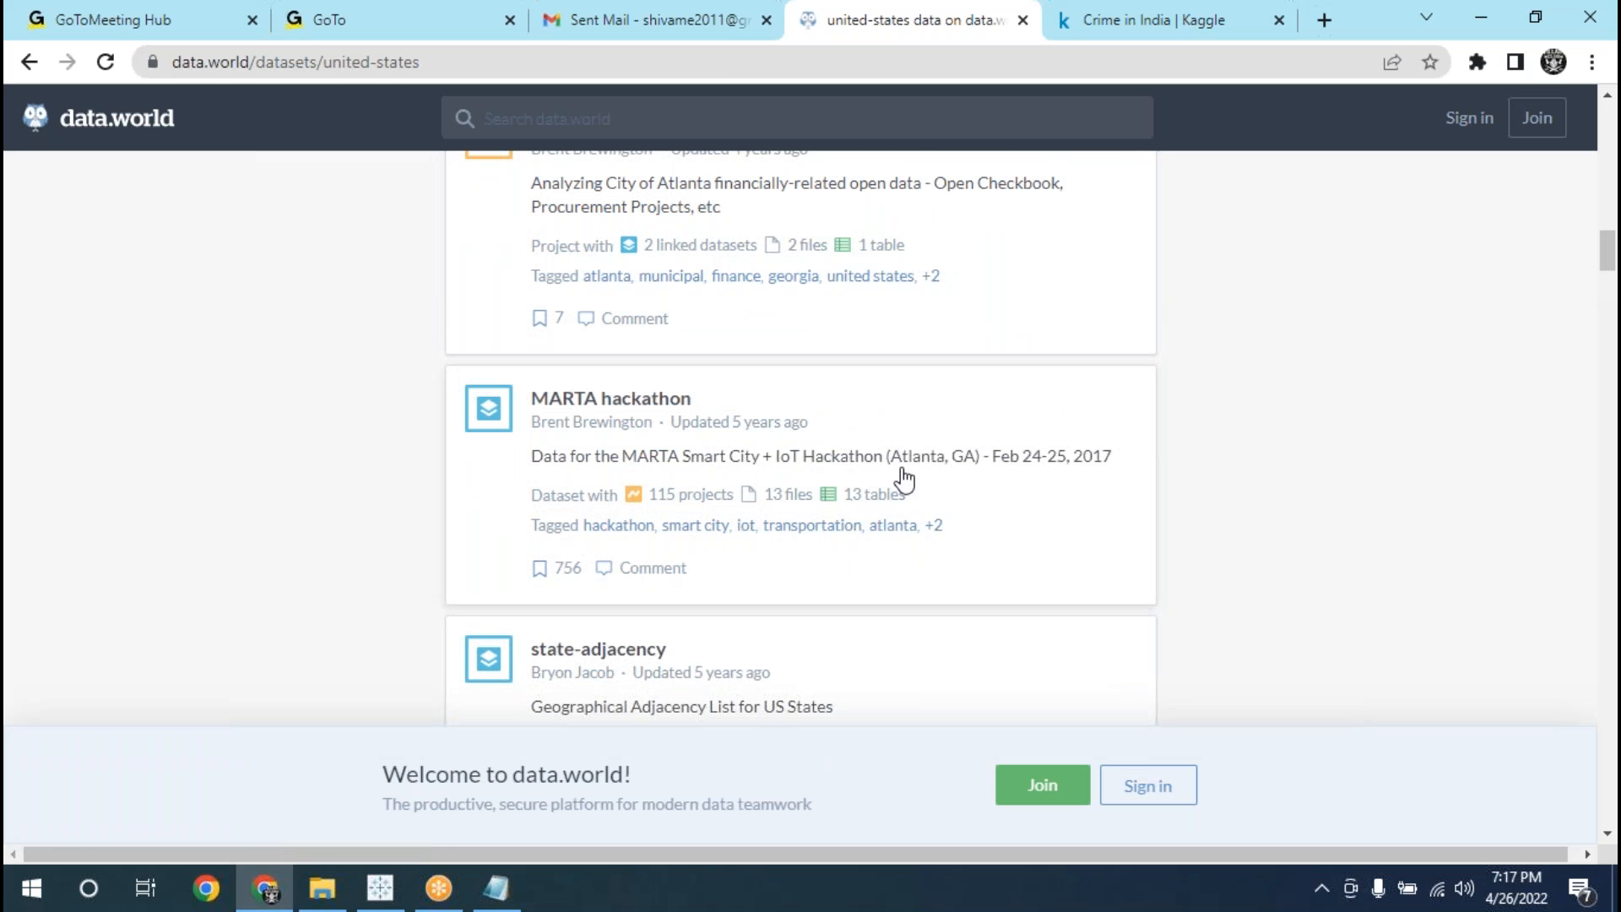
scroll(909, 521, down, 3)
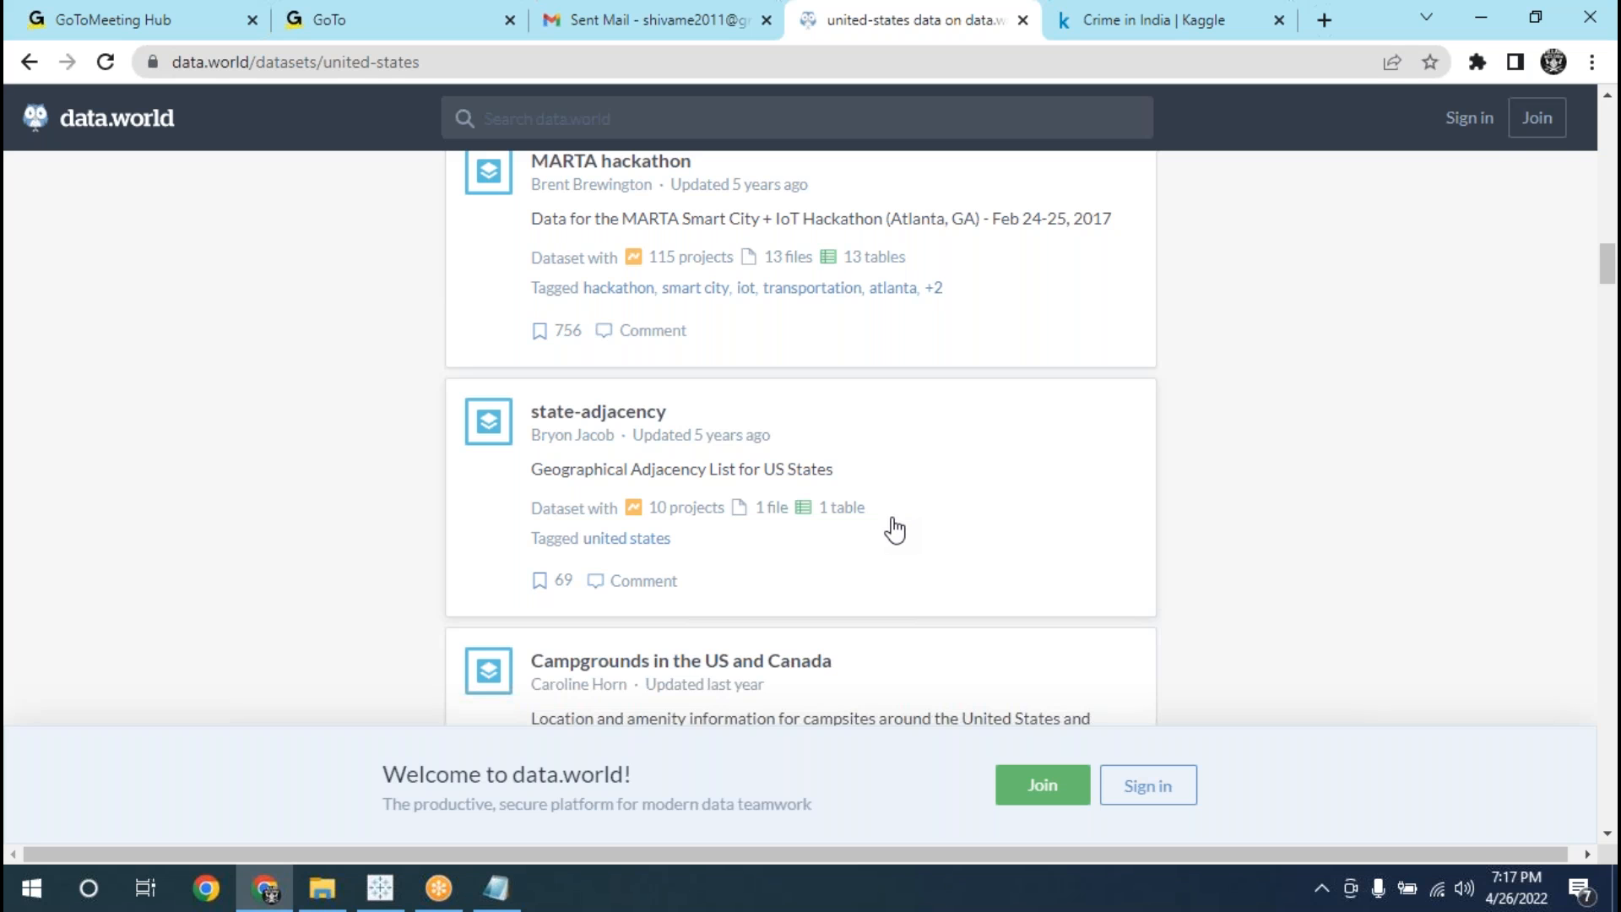
scroll(890, 529, down, 4)
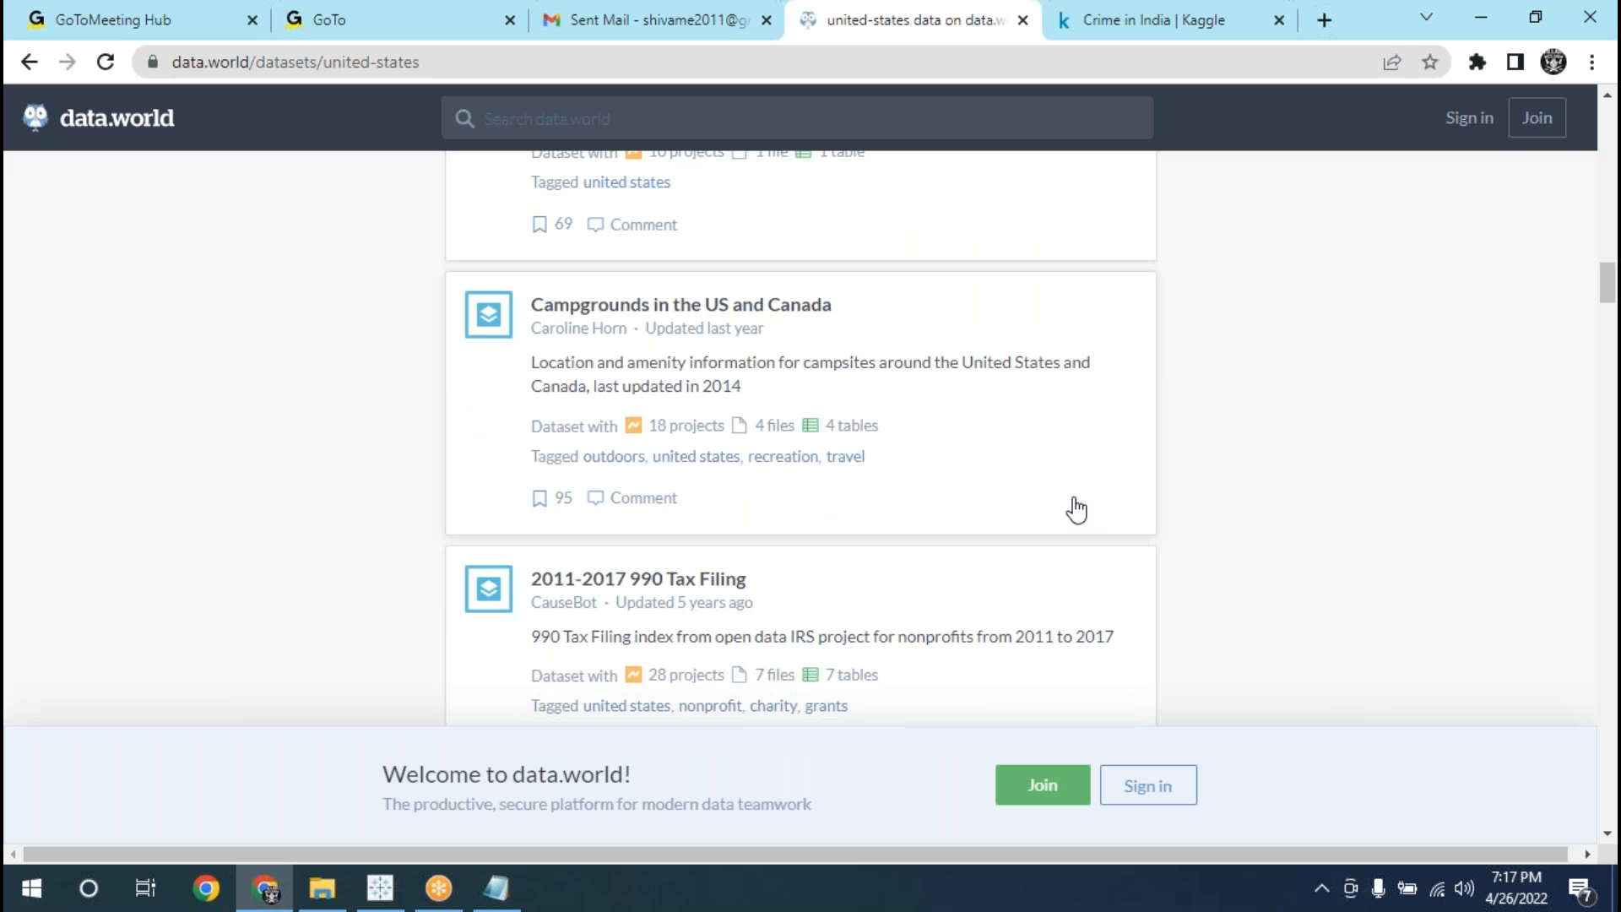
scroll(260, 372, up, 13)
scroll(260, 379, up, 10)
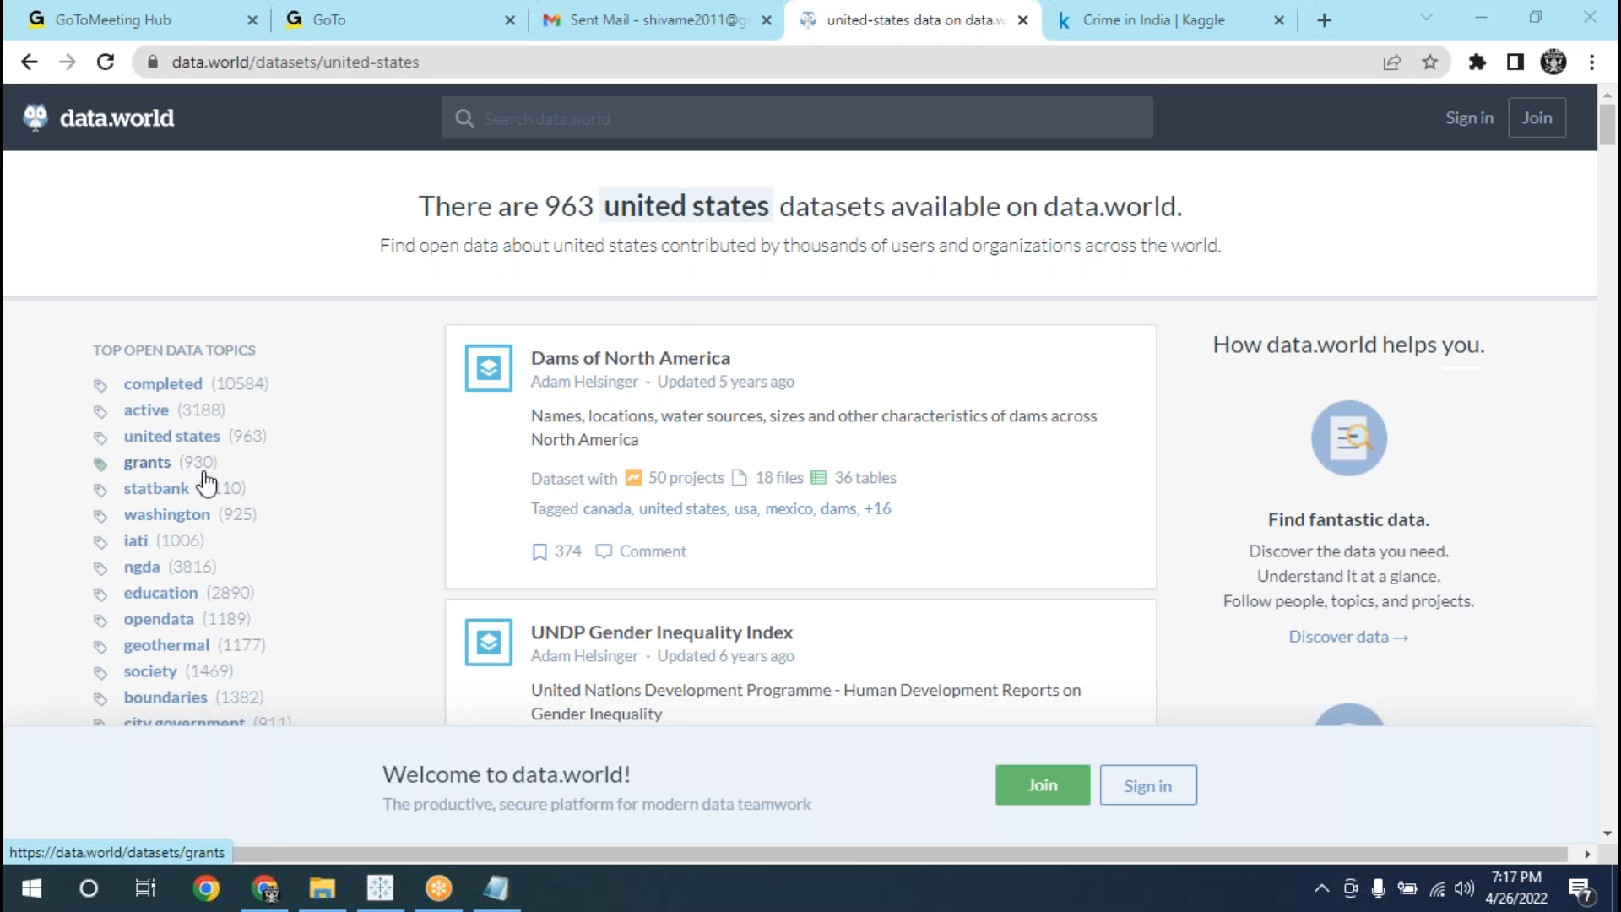
scroll(218, 443, down, 1)
scroll(218, 441, down, 1)
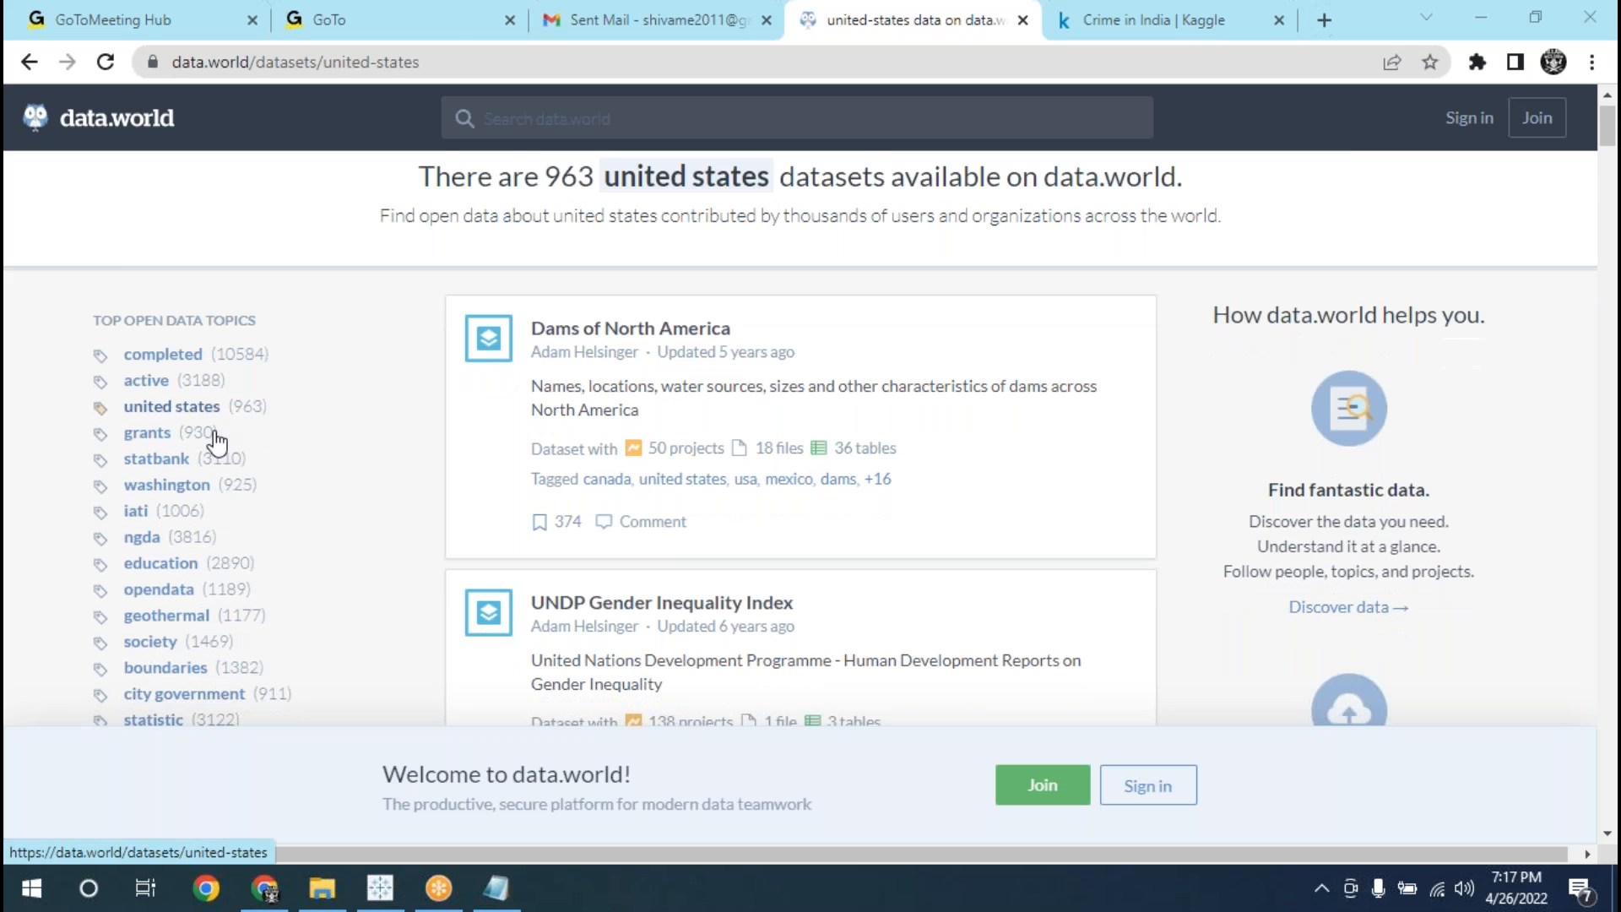
- Return to data.world's json datasets page and look through the listed datasets, from Commerce Enterprise Data to SBA Public Datasets
key(alt+Left)
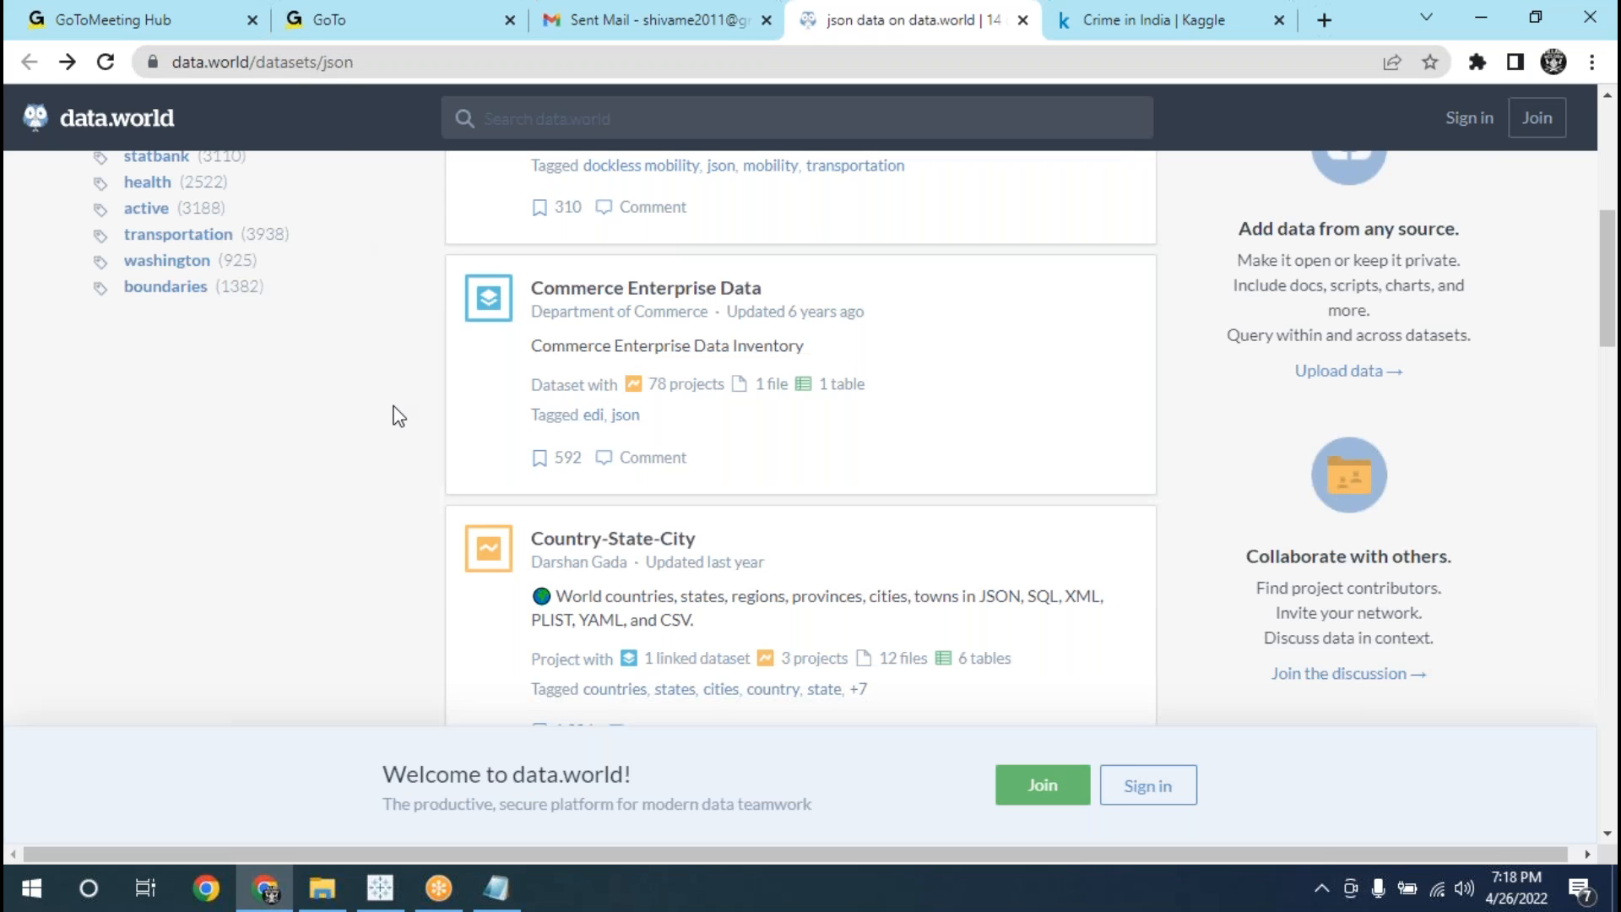
scroll(713, 581, down, 3)
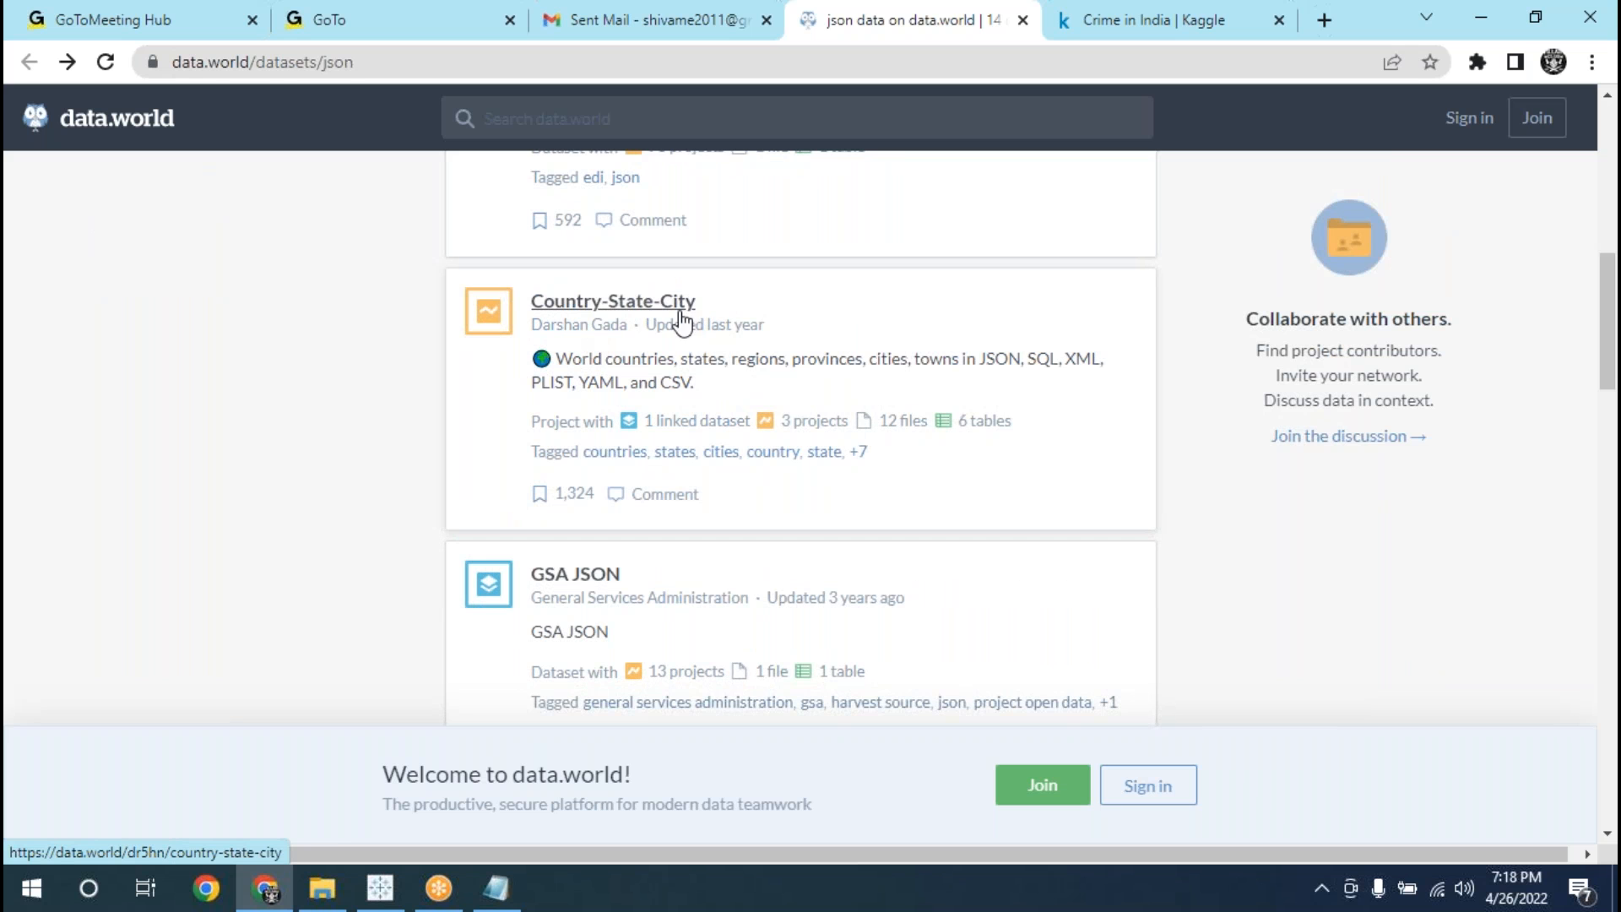
scroll(427, 560, down, 4)
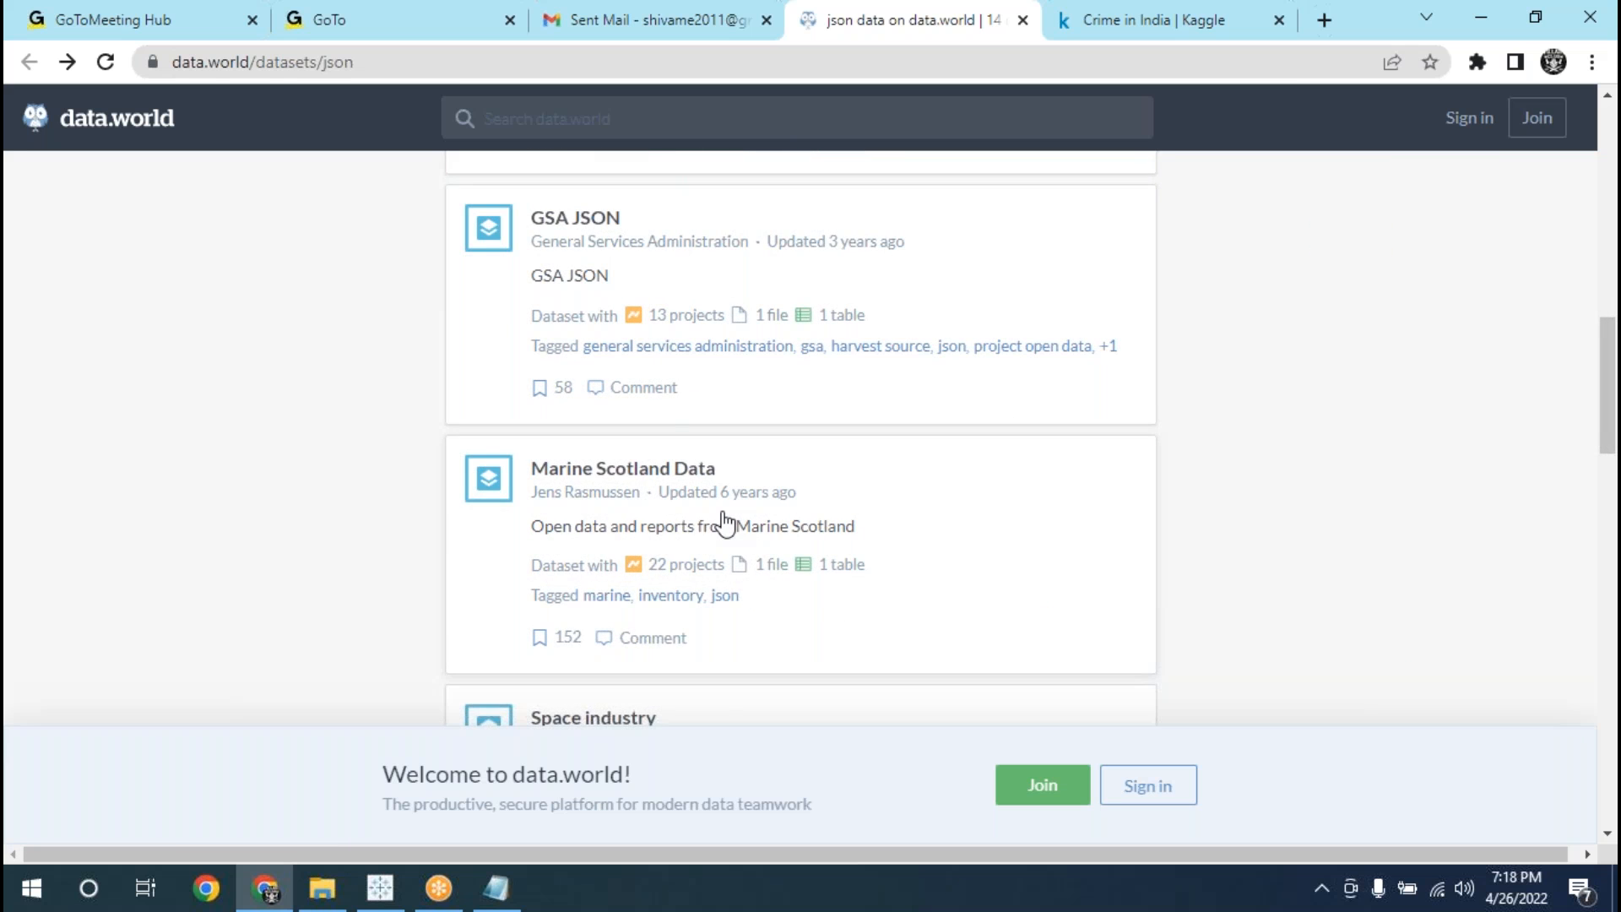
scroll(724, 523, down, 3)
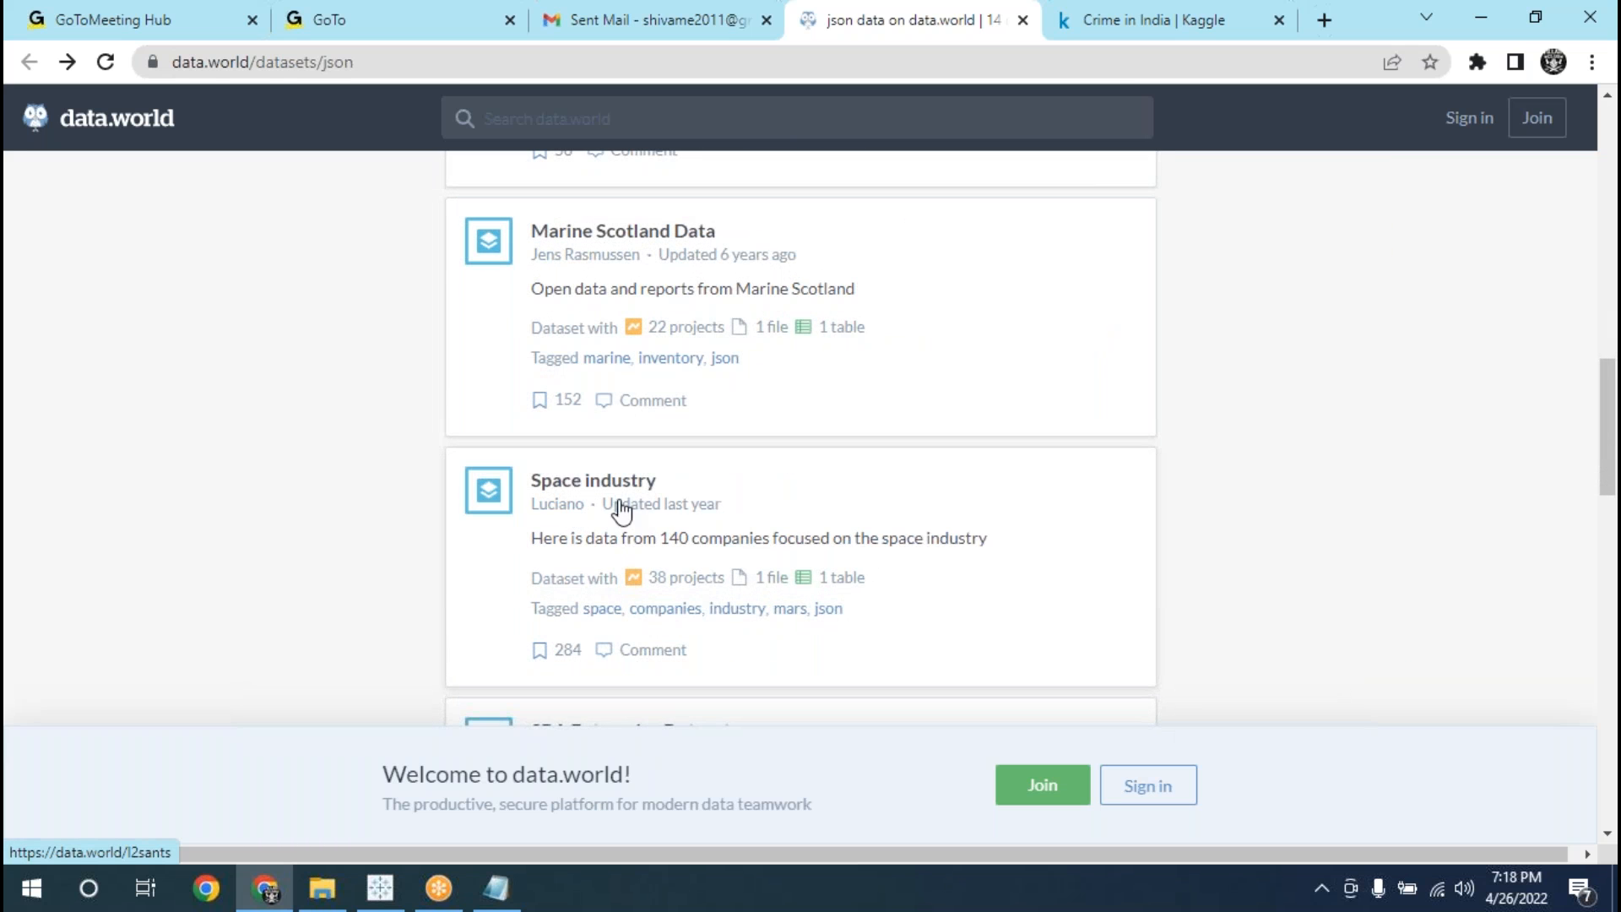
scroll(854, 524, down, 4)
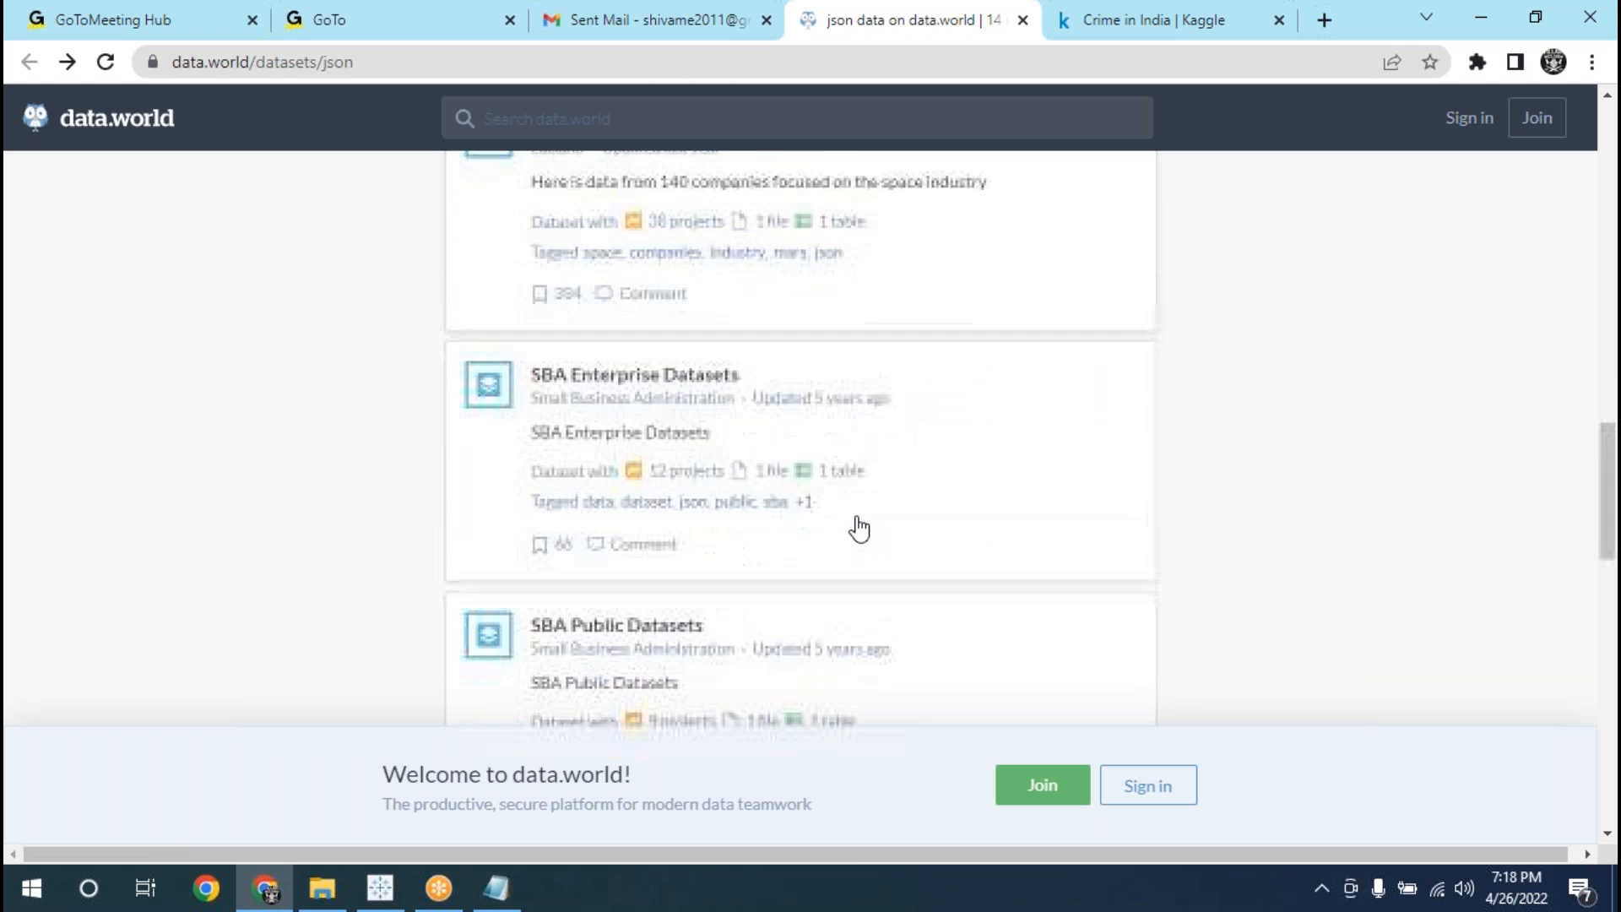
- Open the project workspace of the UNECE's Country Overview dataset from the json datasets list, signing in with a Google account
scroll(860, 530, down, 8)
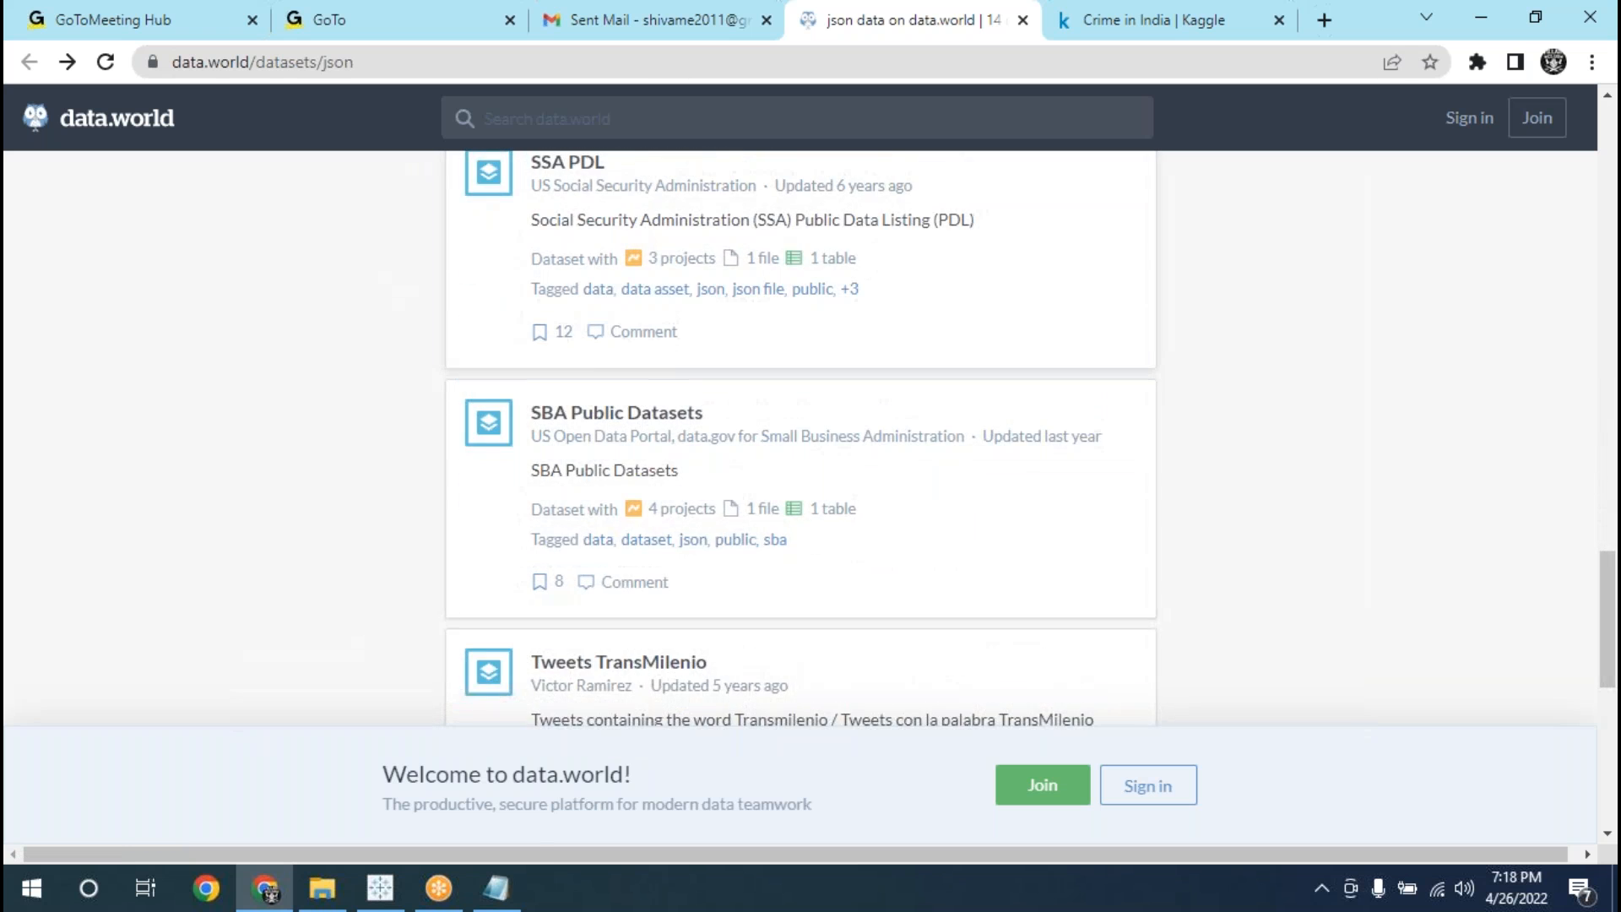
scroll(860, 530, down, 4)
scroll(801, 439, down, 4)
scroll(800, 439, up, 9)
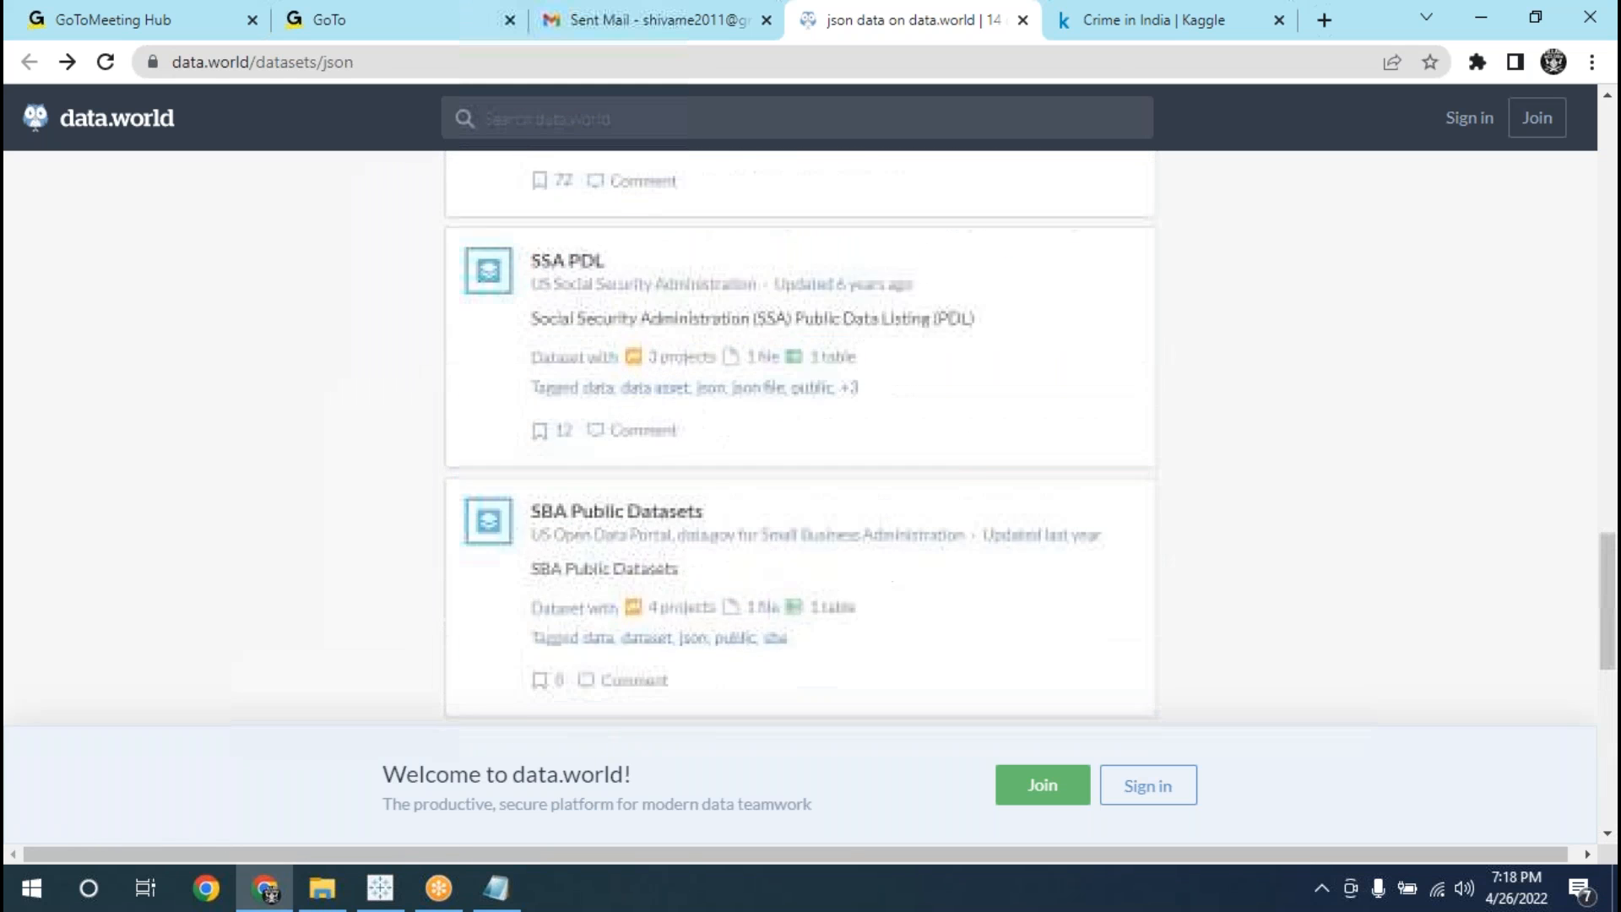
scroll(800, 439, up, 20)
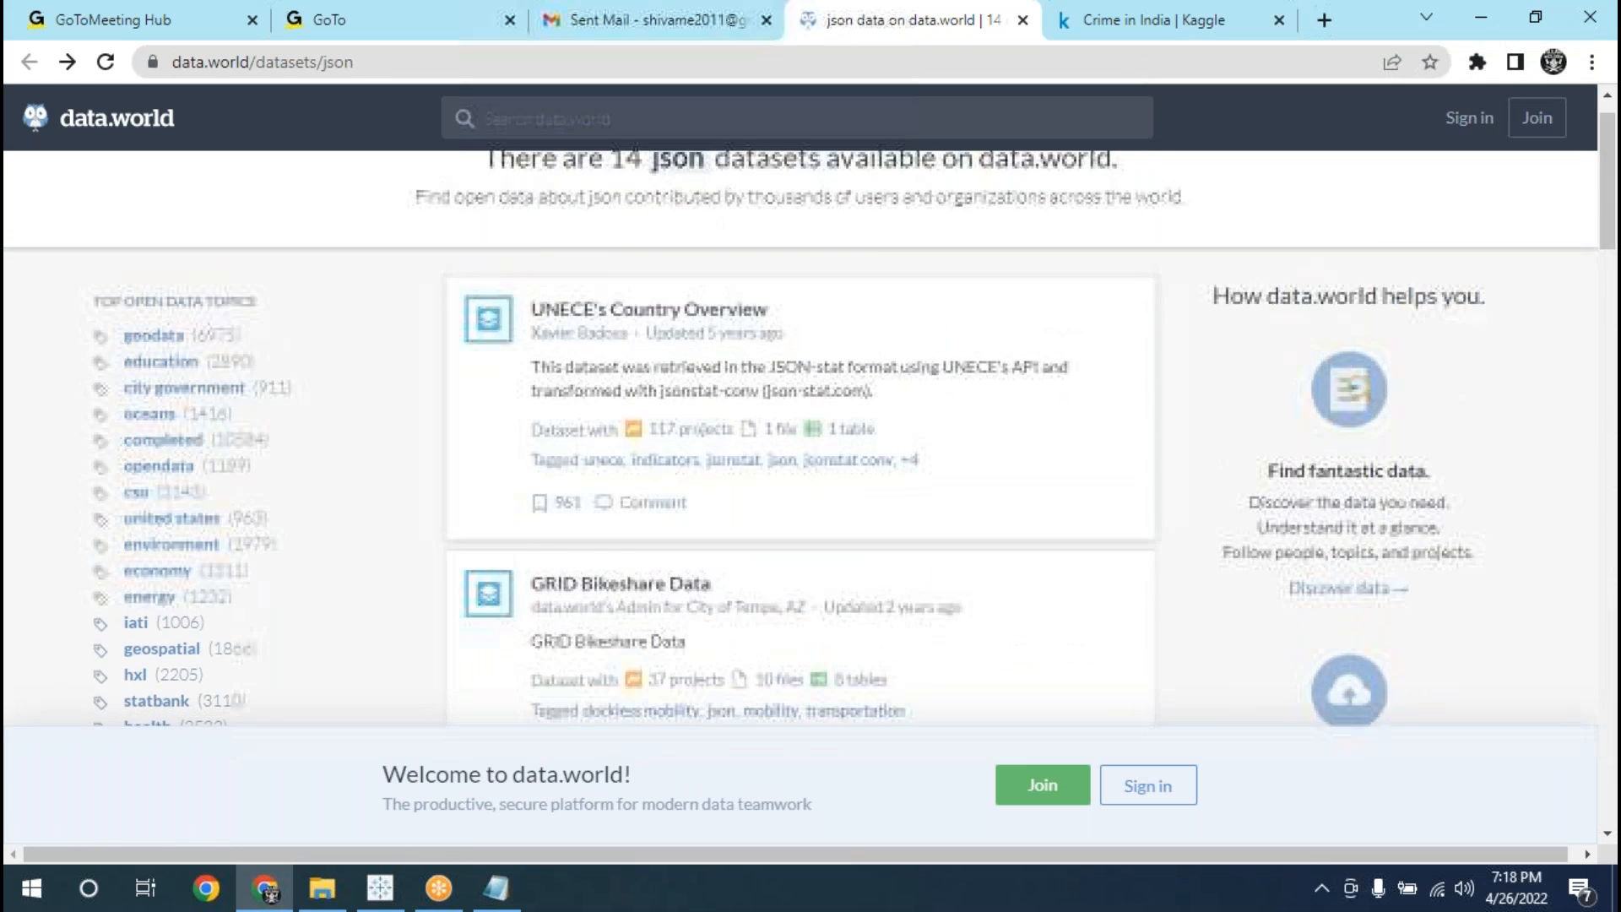
scroll(832, 500, up, 1)
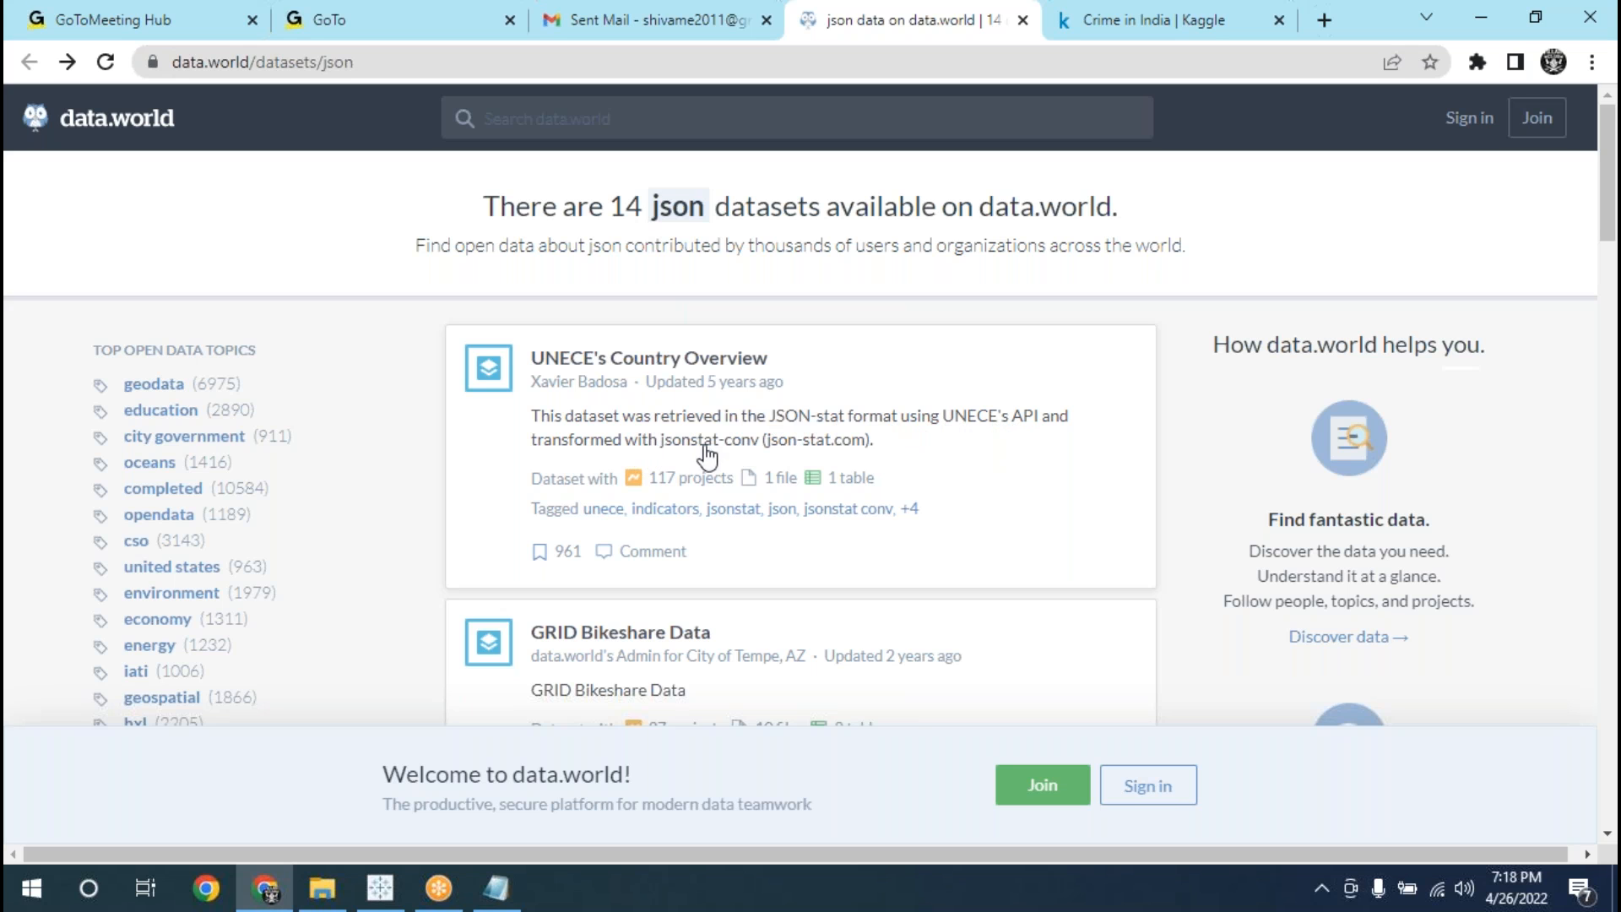
click(826, 479)
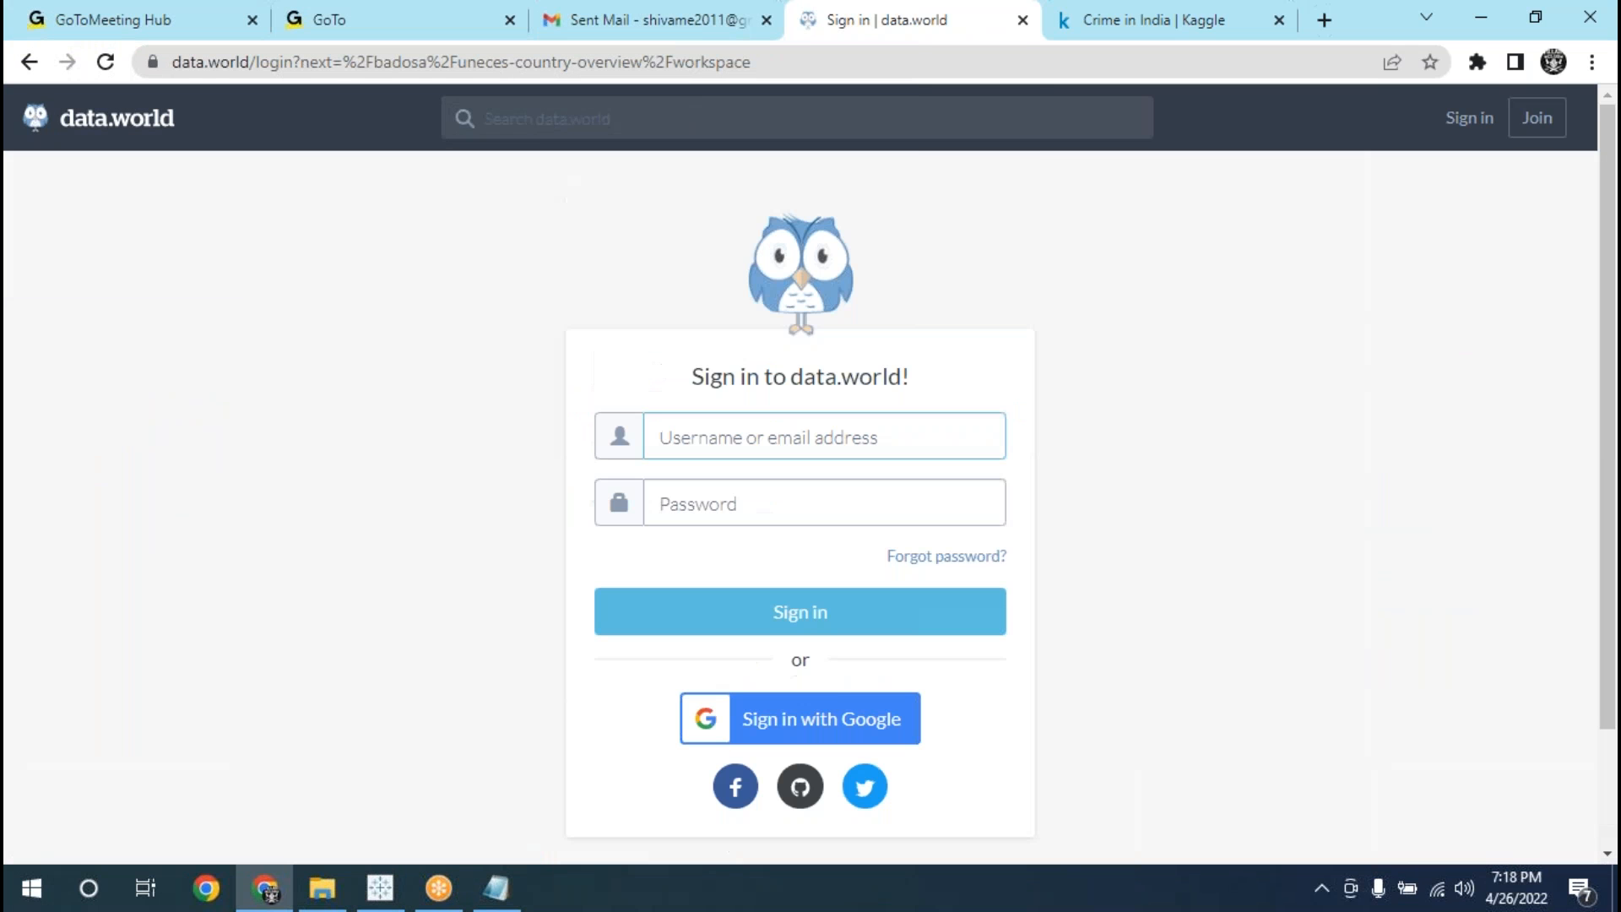
click(830, 723)
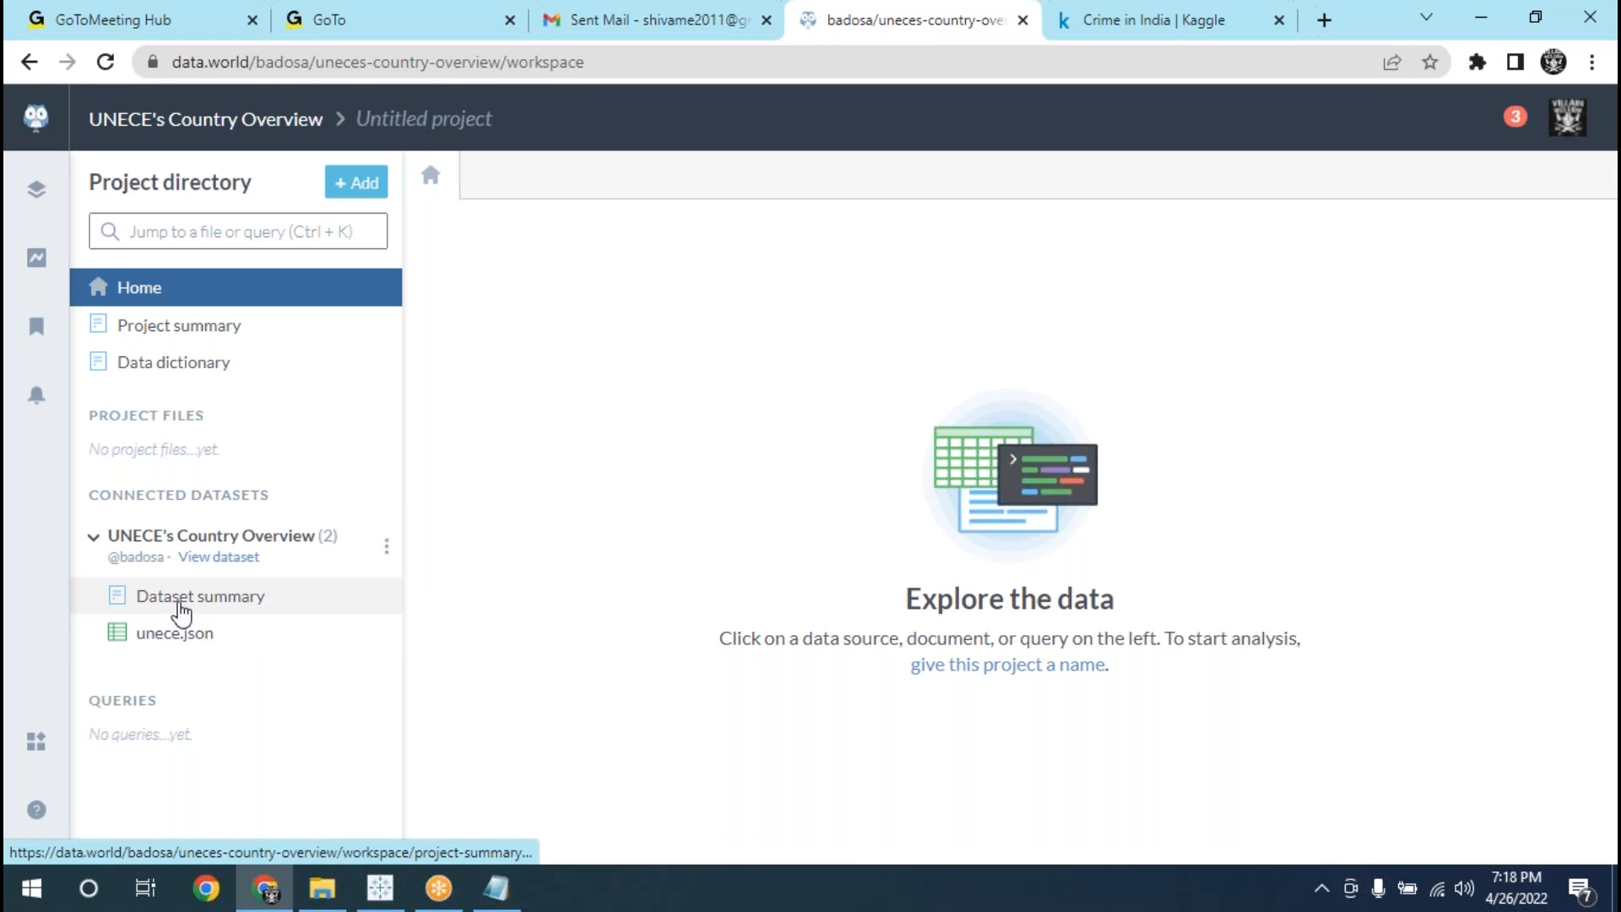
- Open unece.json from the connected dataset and look through its rows, from Albania down to Denmark
mouse_move(152, 654)
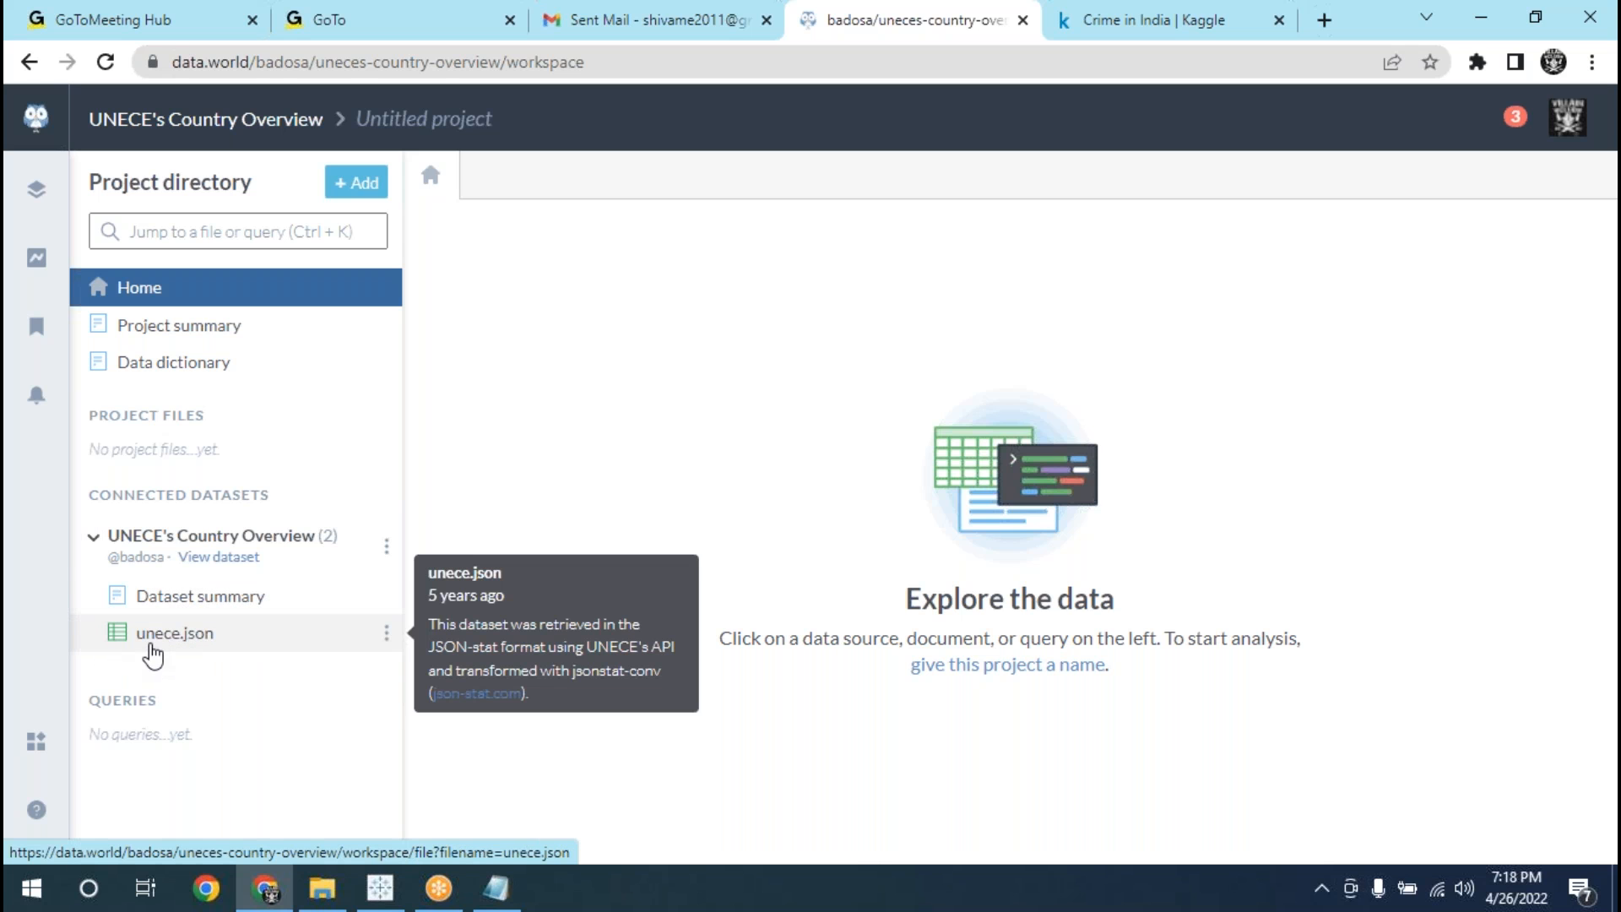
click(163, 651)
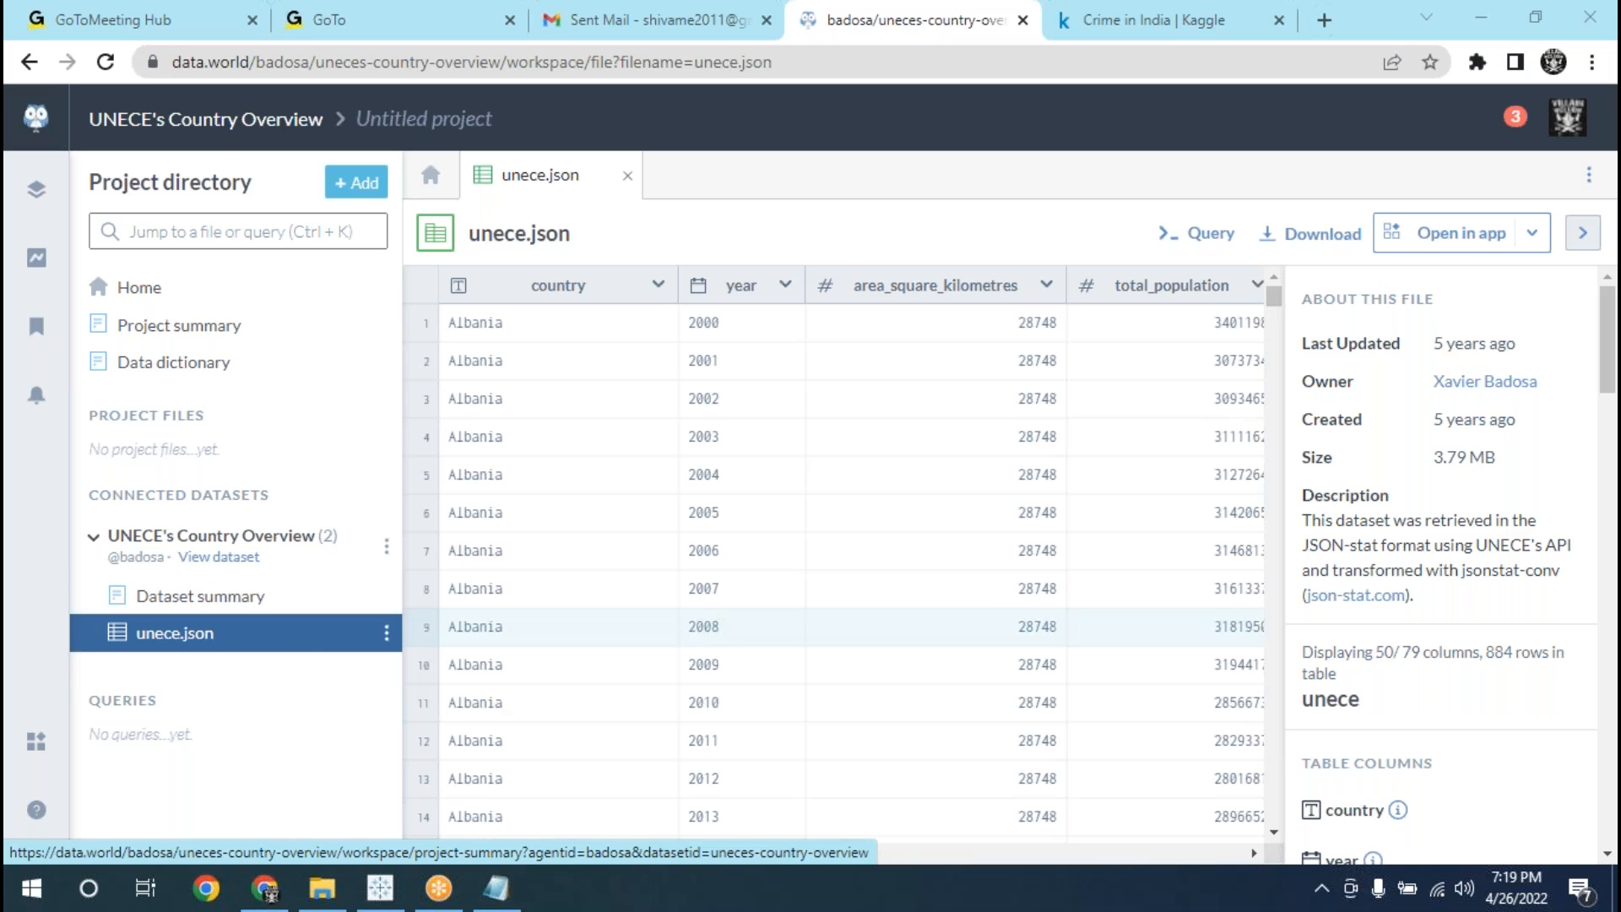
scroll(1045, 754, down, 2)
scroll(1044, 754, down, 15)
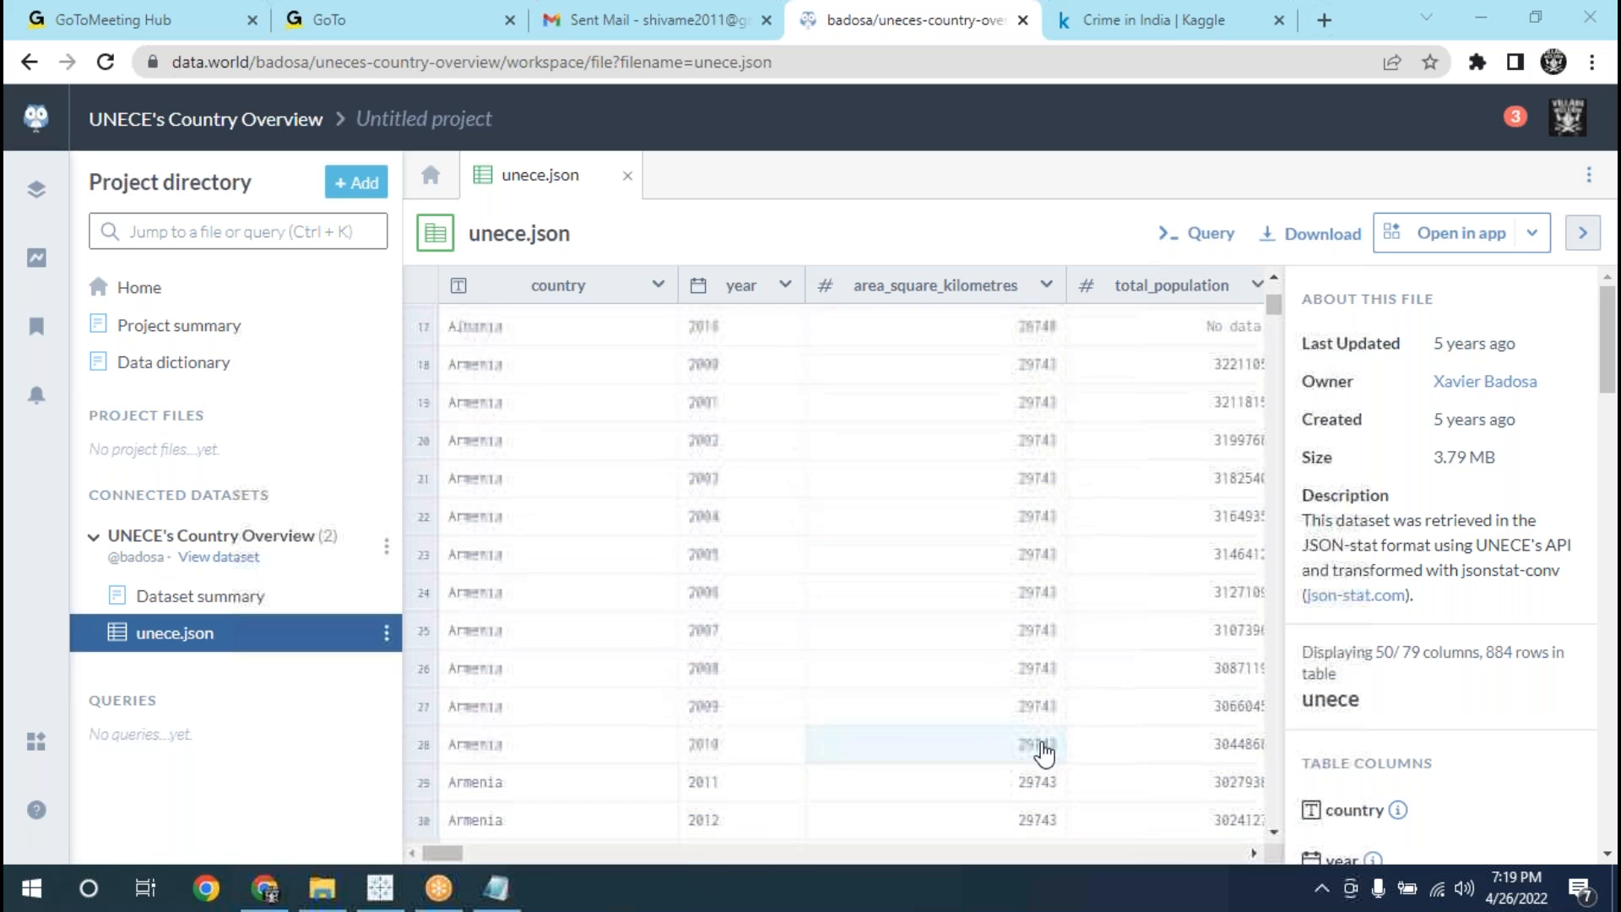
scroll(1045, 754, down, 18)
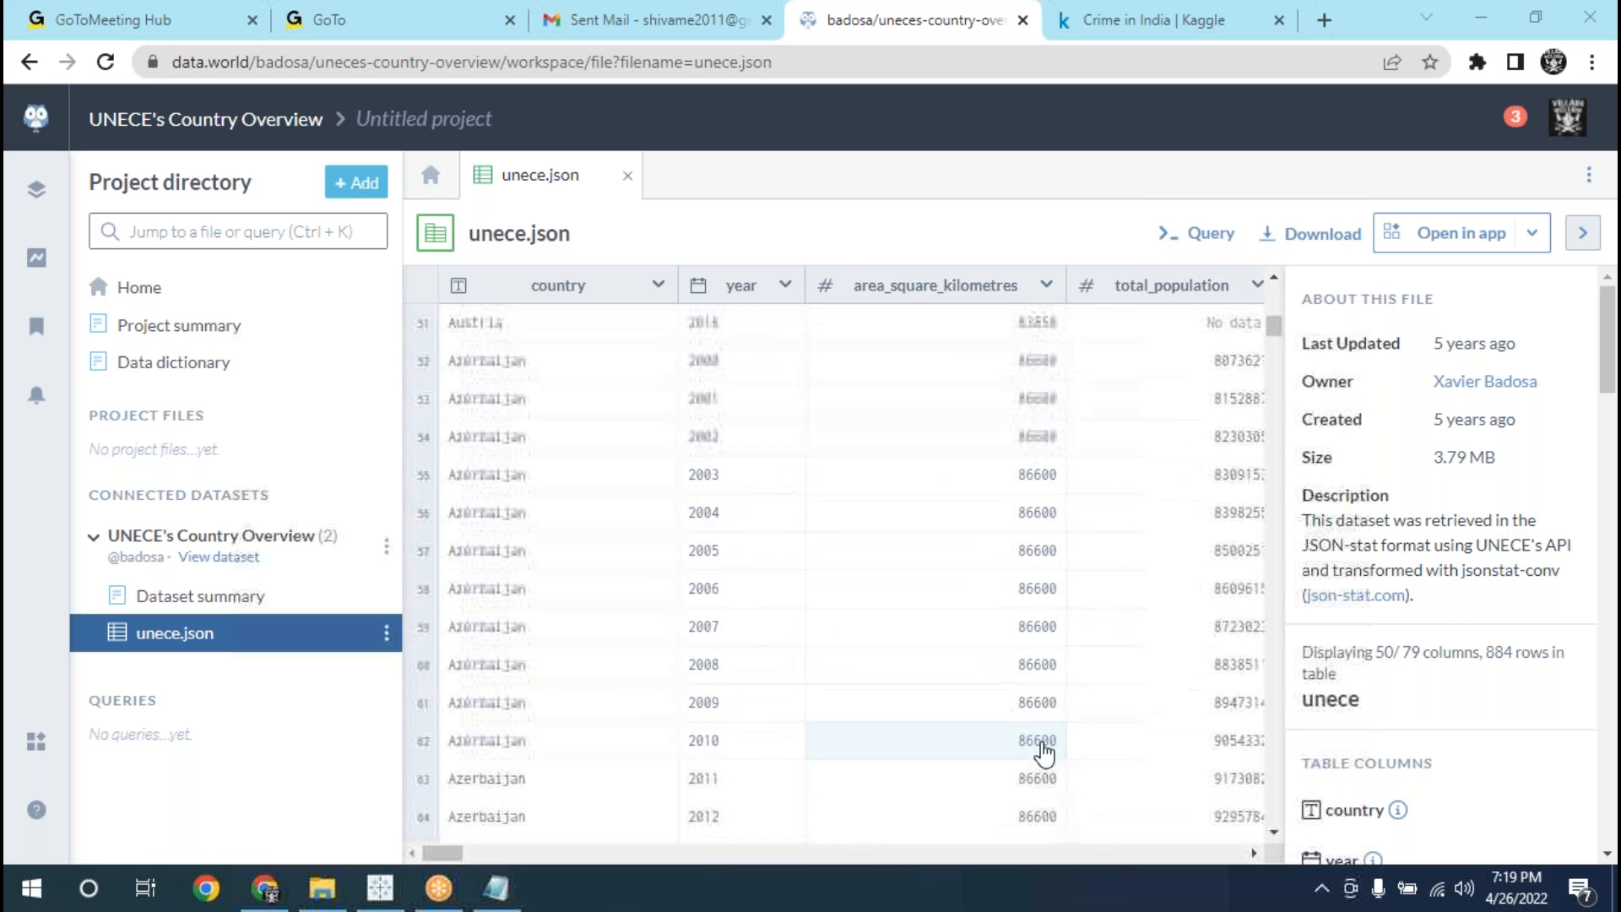
scroll(1044, 754, down, 16)
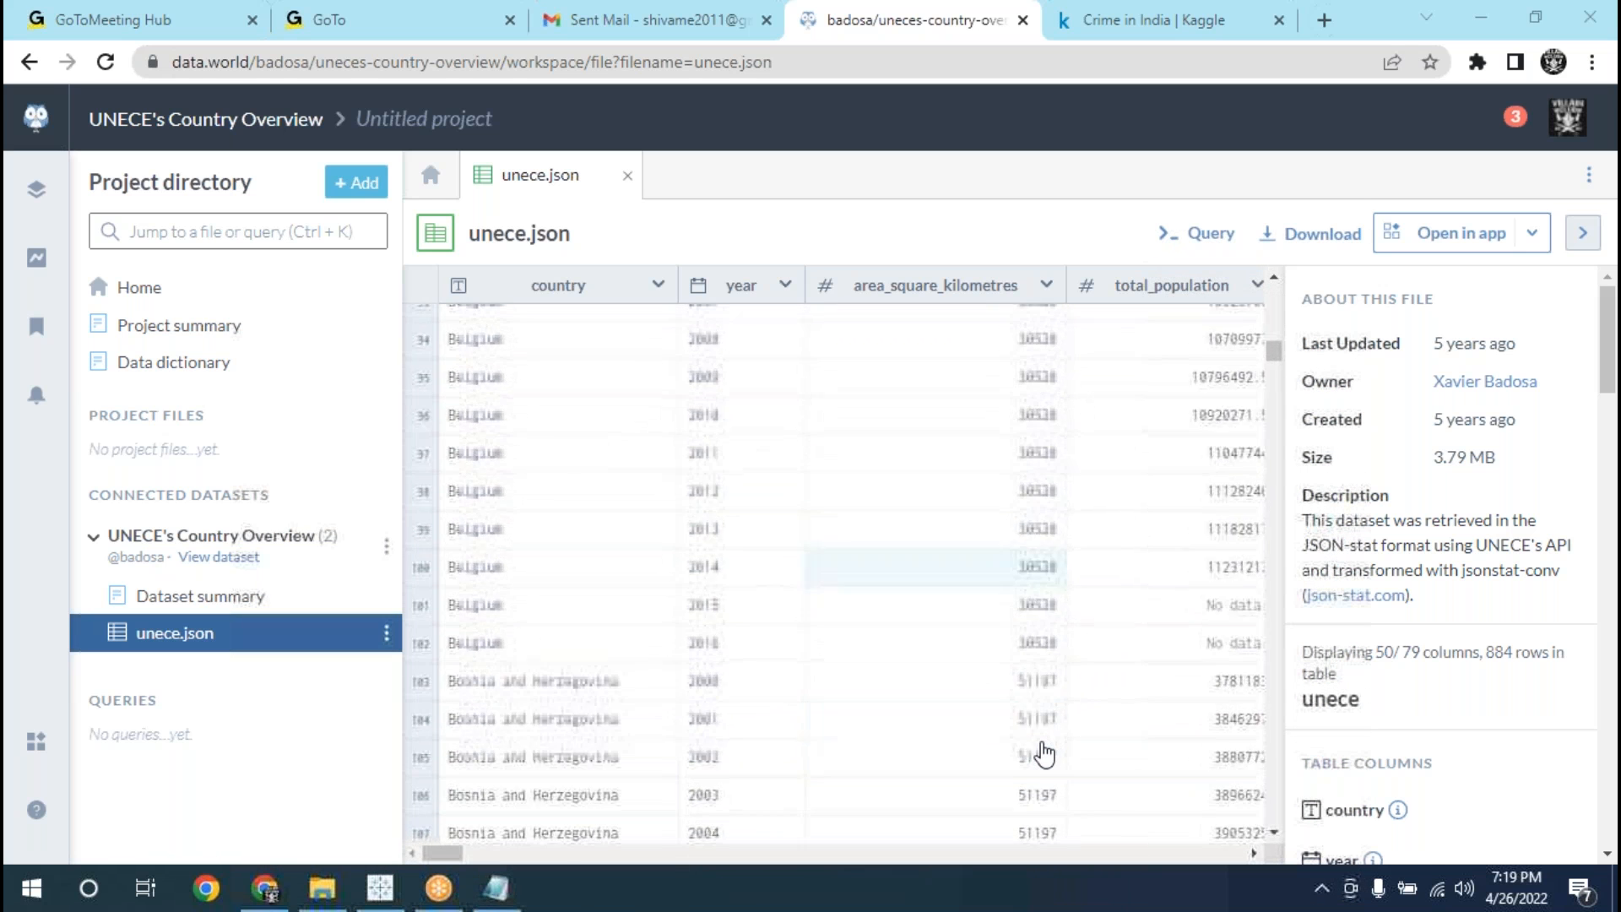
scroll(1045, 754, down, 16)
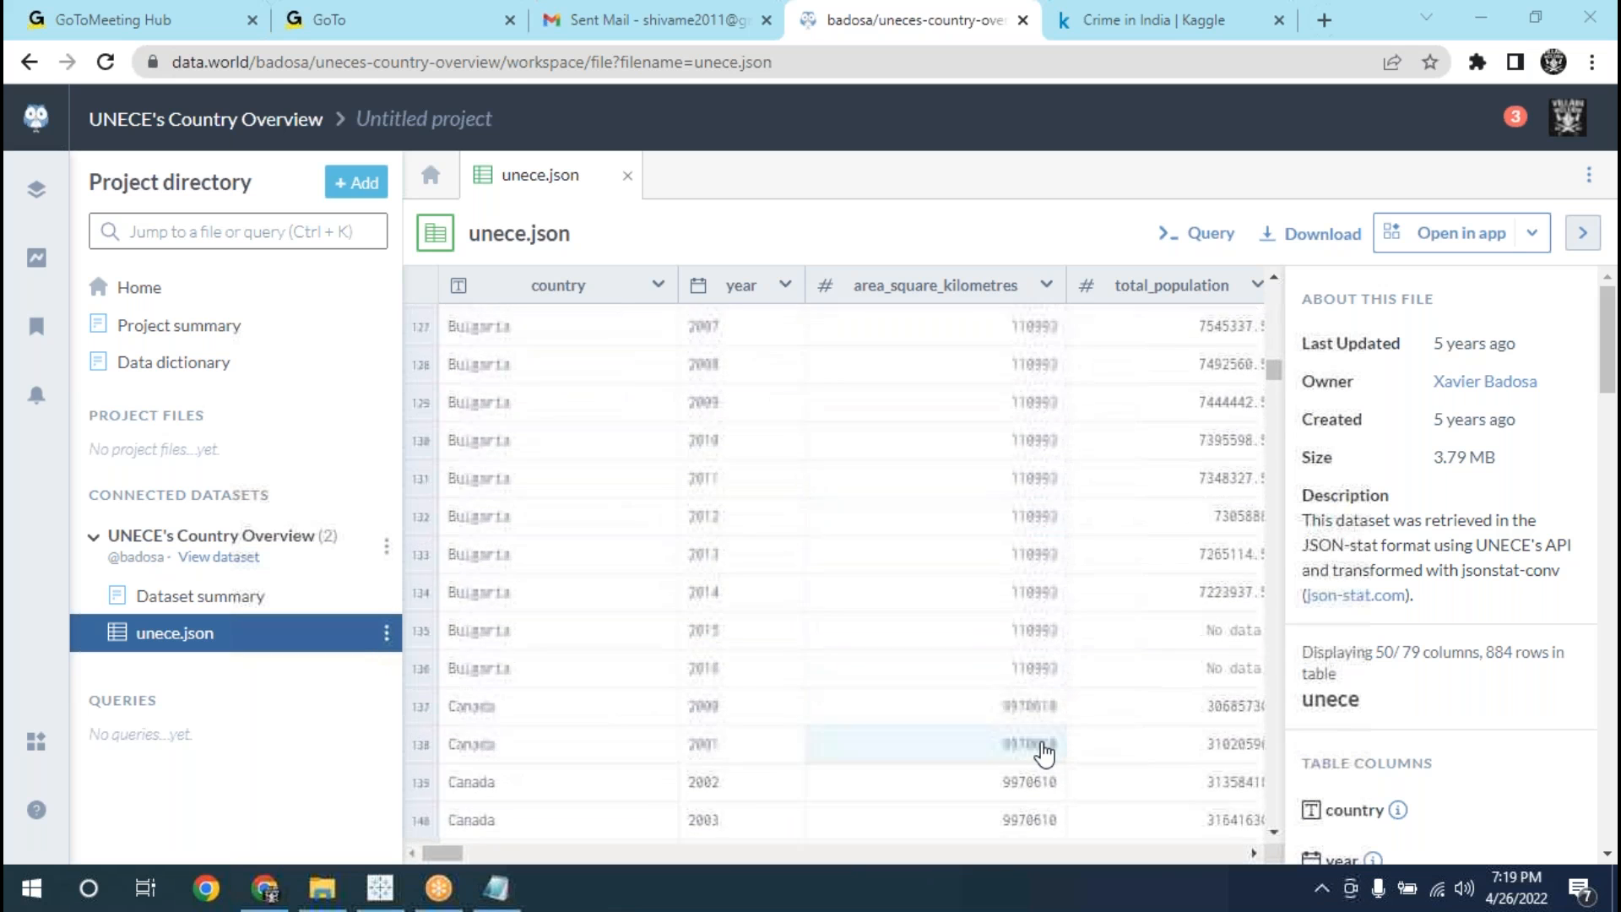
scroll(1045, 754, down, 20)
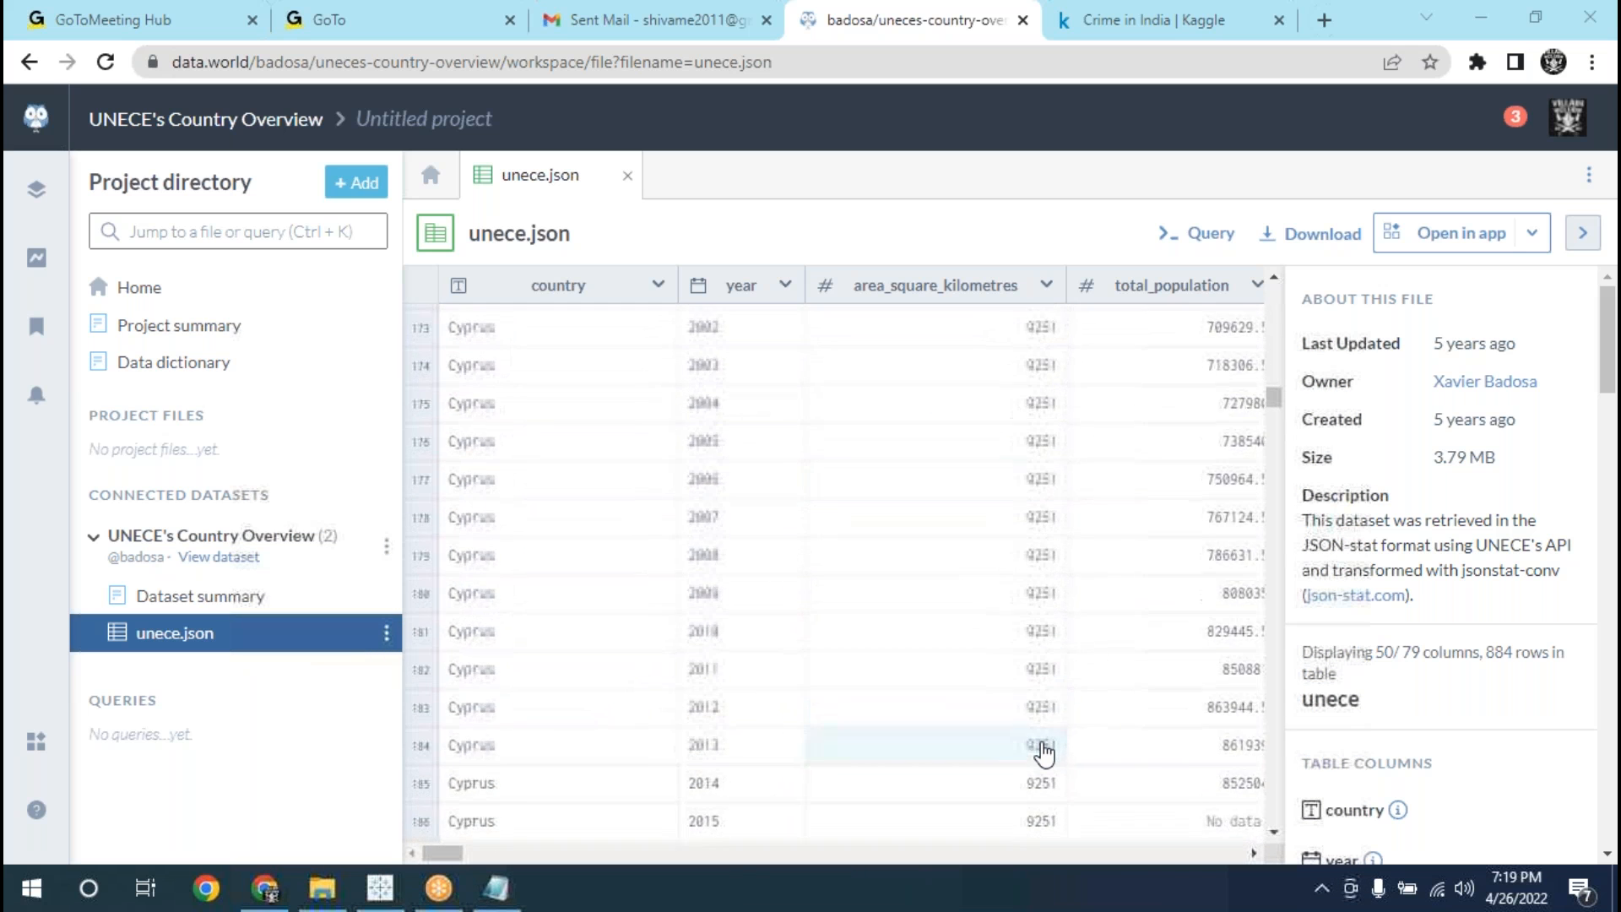
scroll(1045, 754, down, 5)
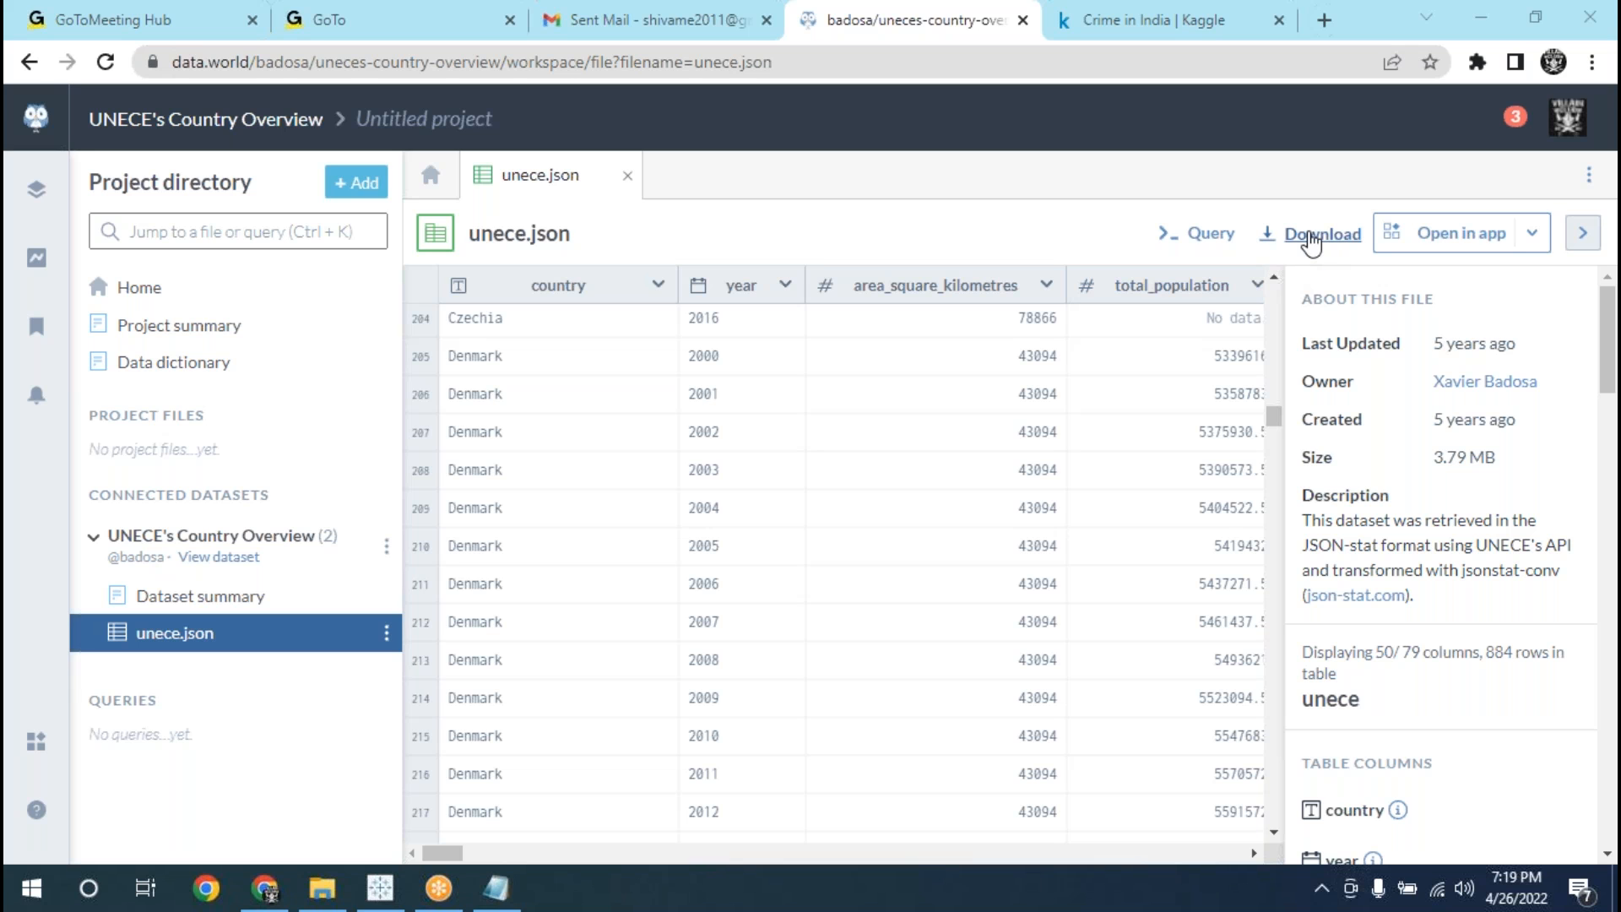
- Download unece.json from data.world and show the downloaded file in its folder
click(1311, 243)
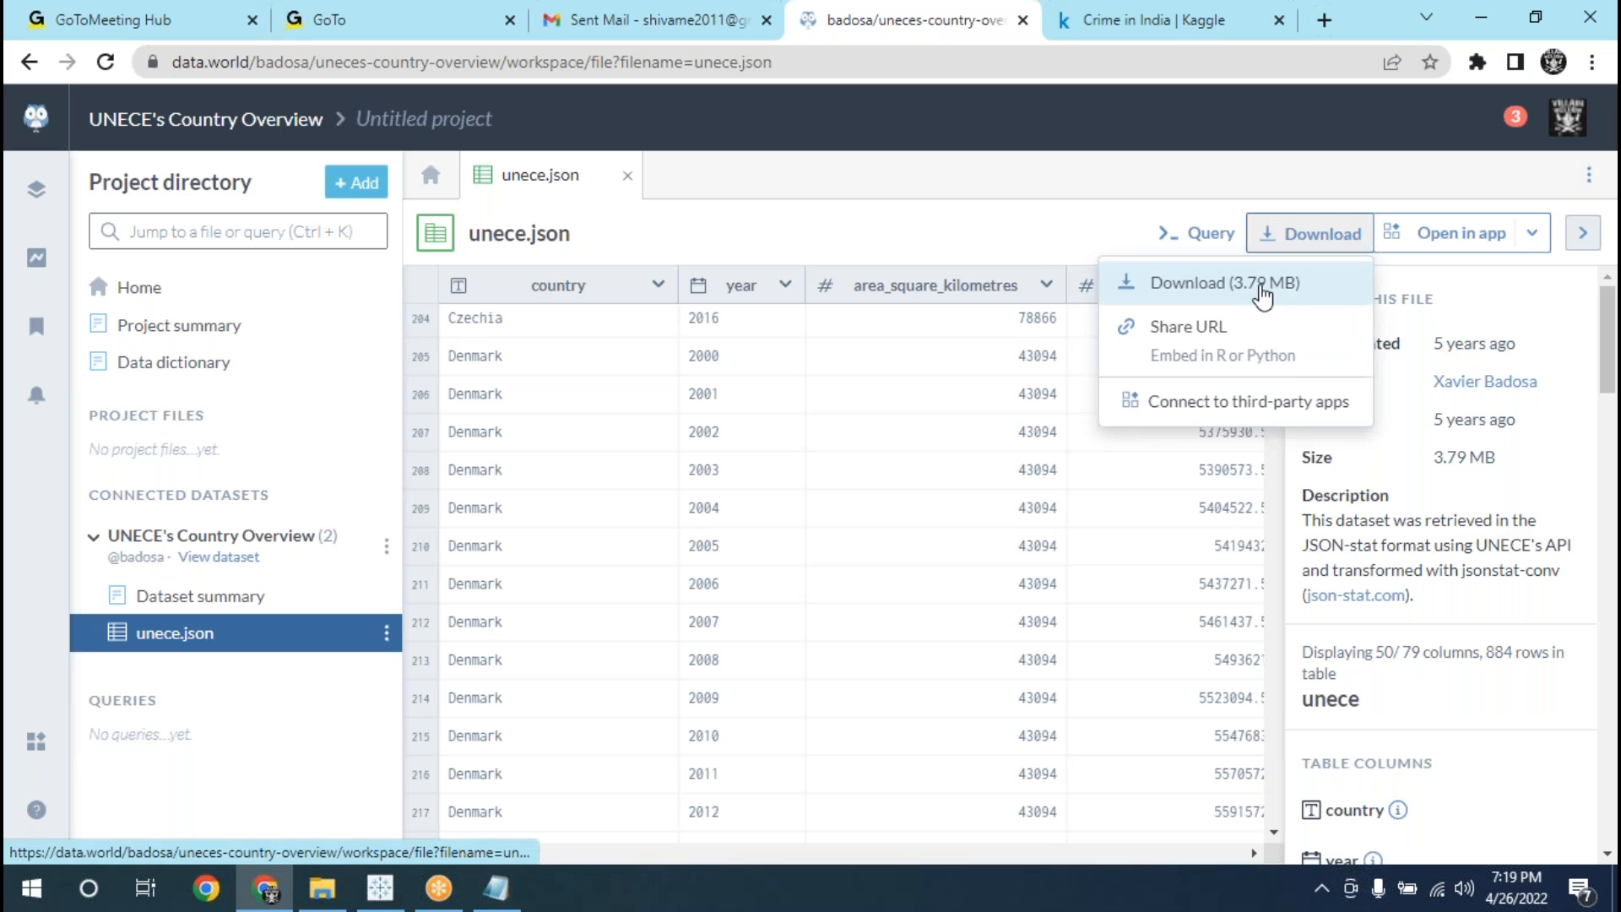
click(1266, 283)
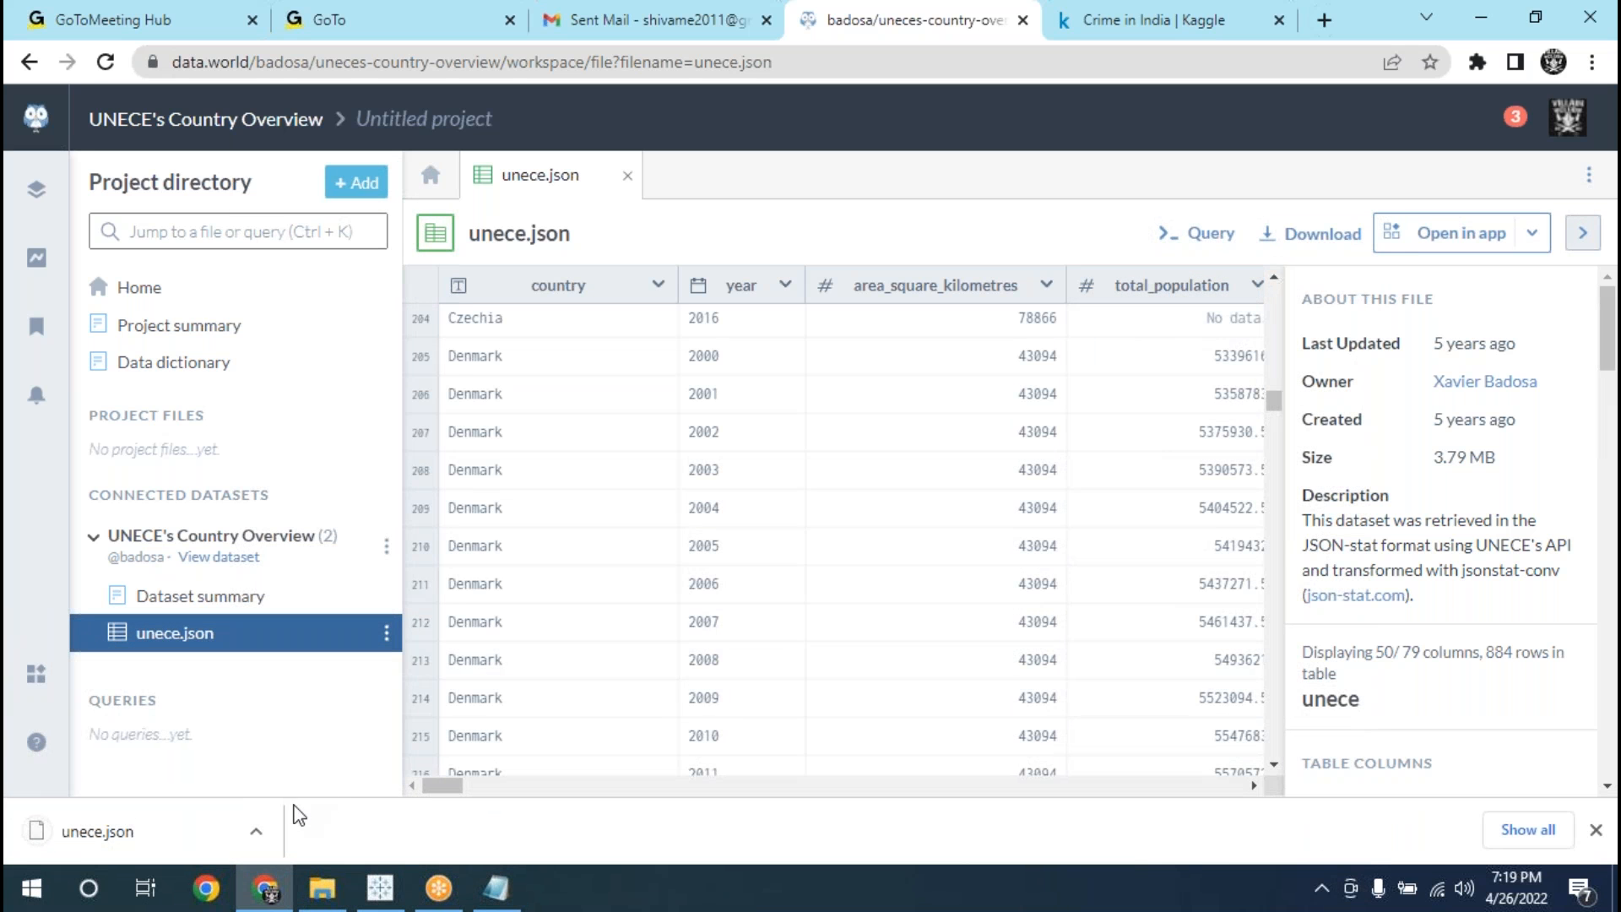
click(261, 842)
click(318, 758)
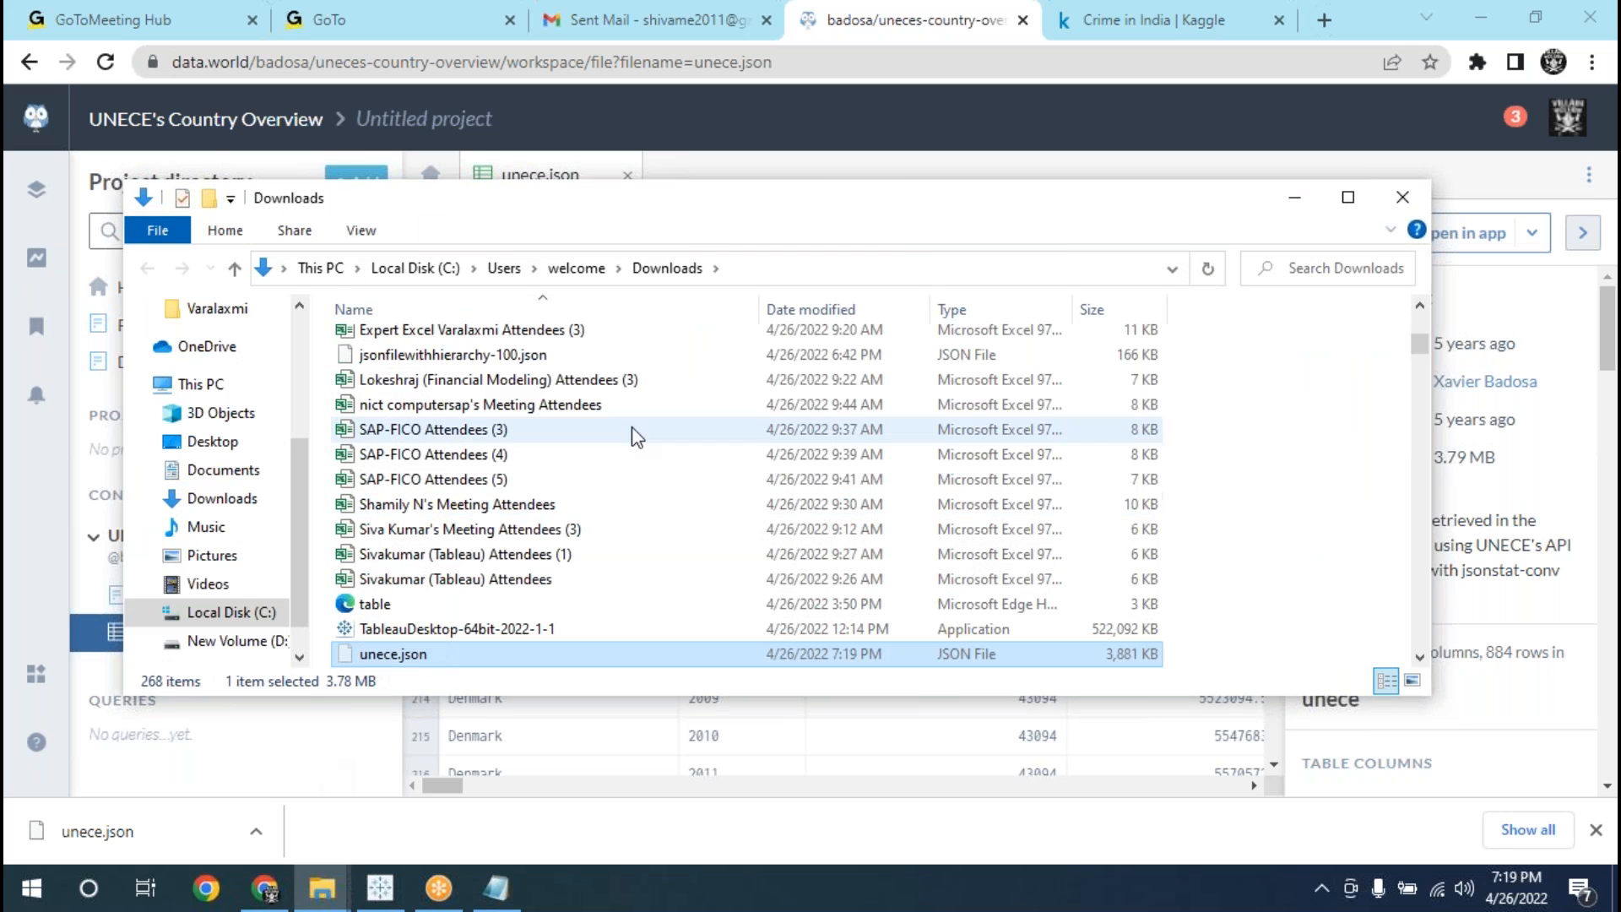
- Paste unece.json into the Tableau Session folder on the Desktop and maximize the folder window
click(216, 447)
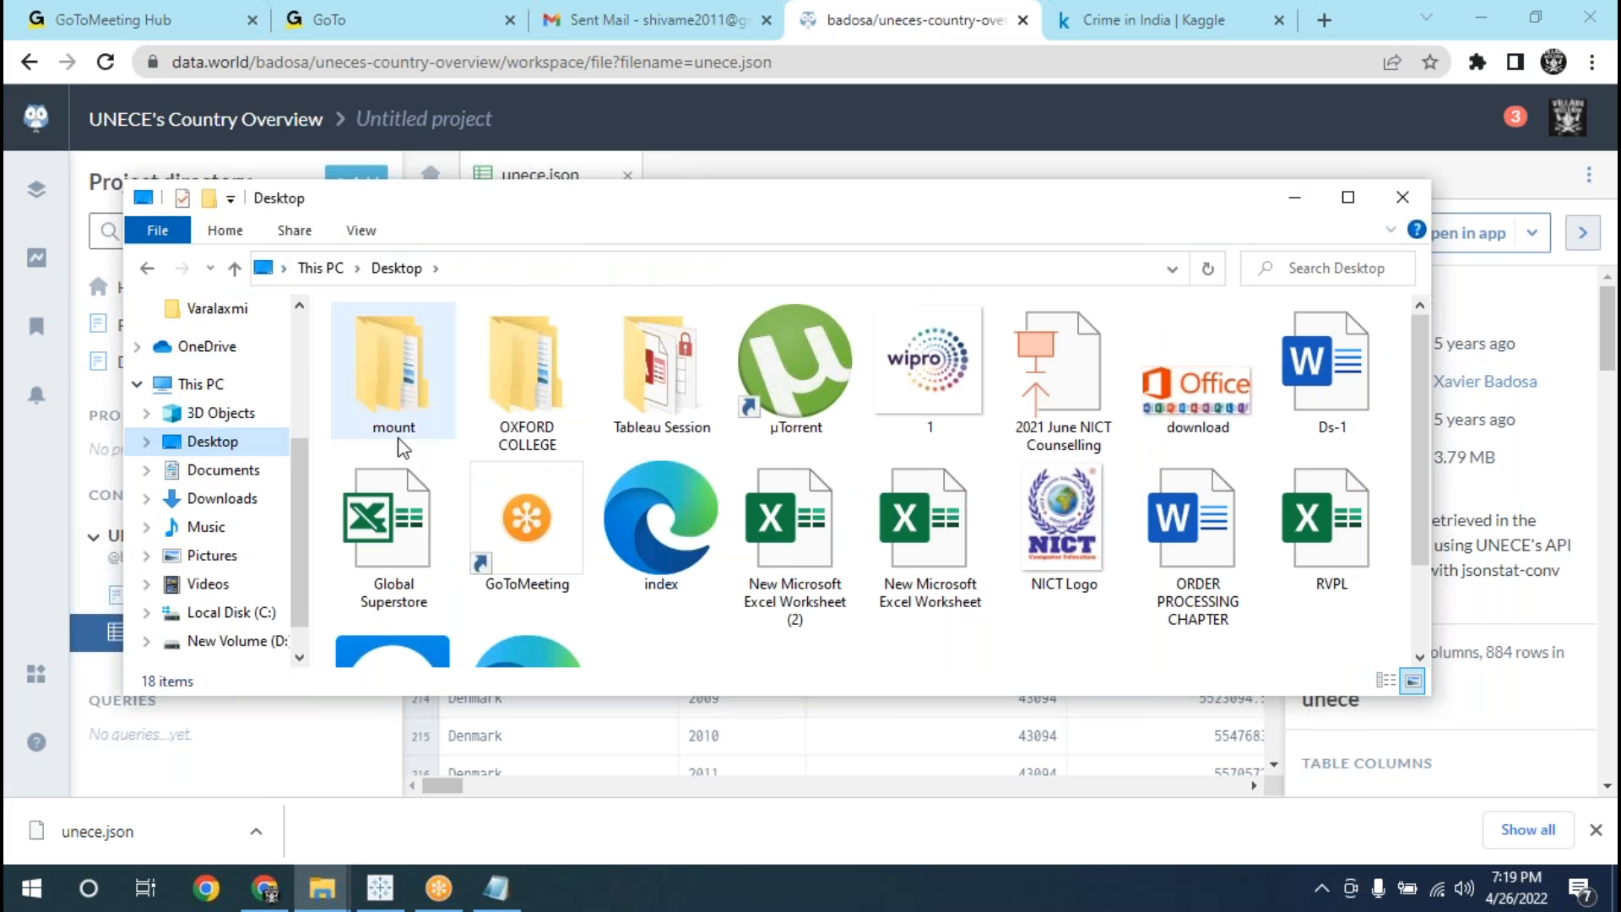
click(677, 395)
double_click(678, 395)
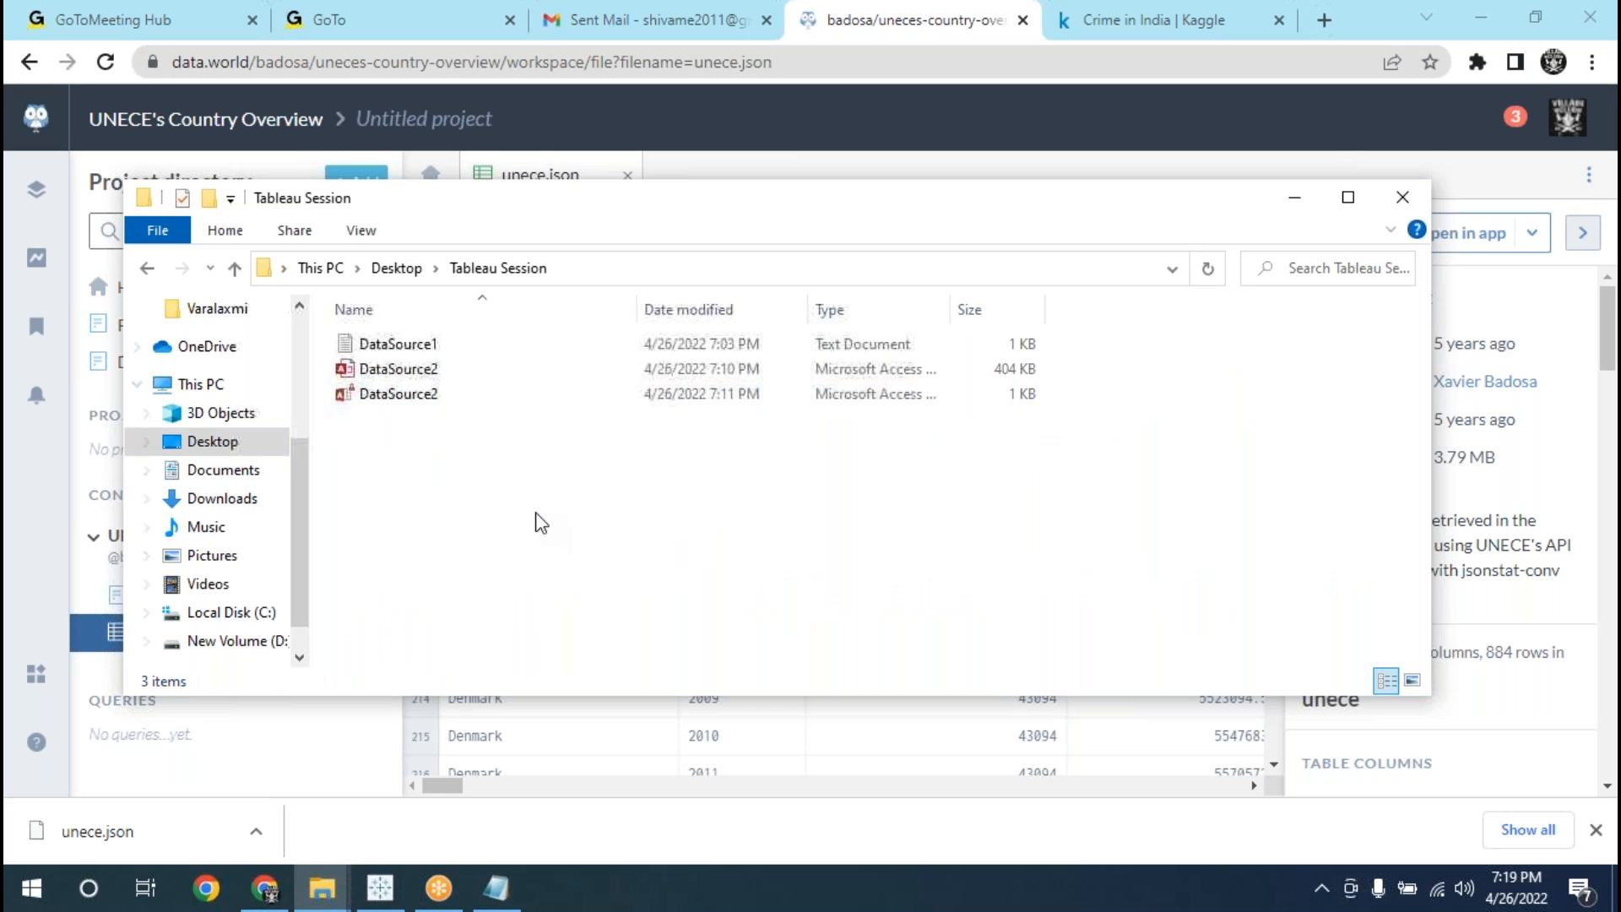
key(ctrl+v)
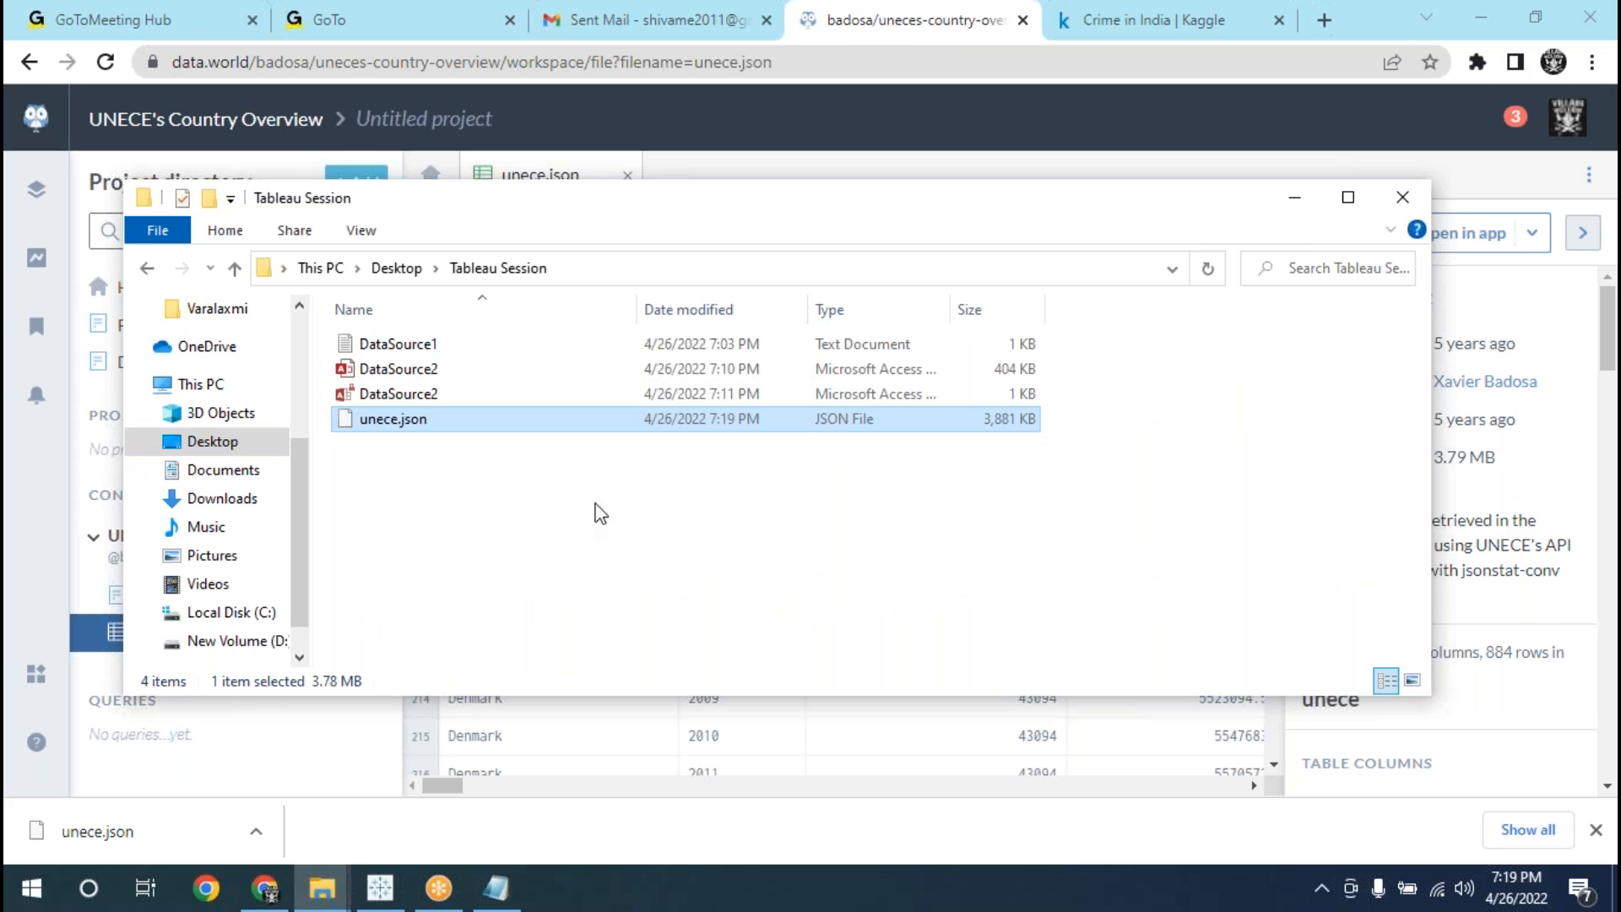
click(1348, 196)
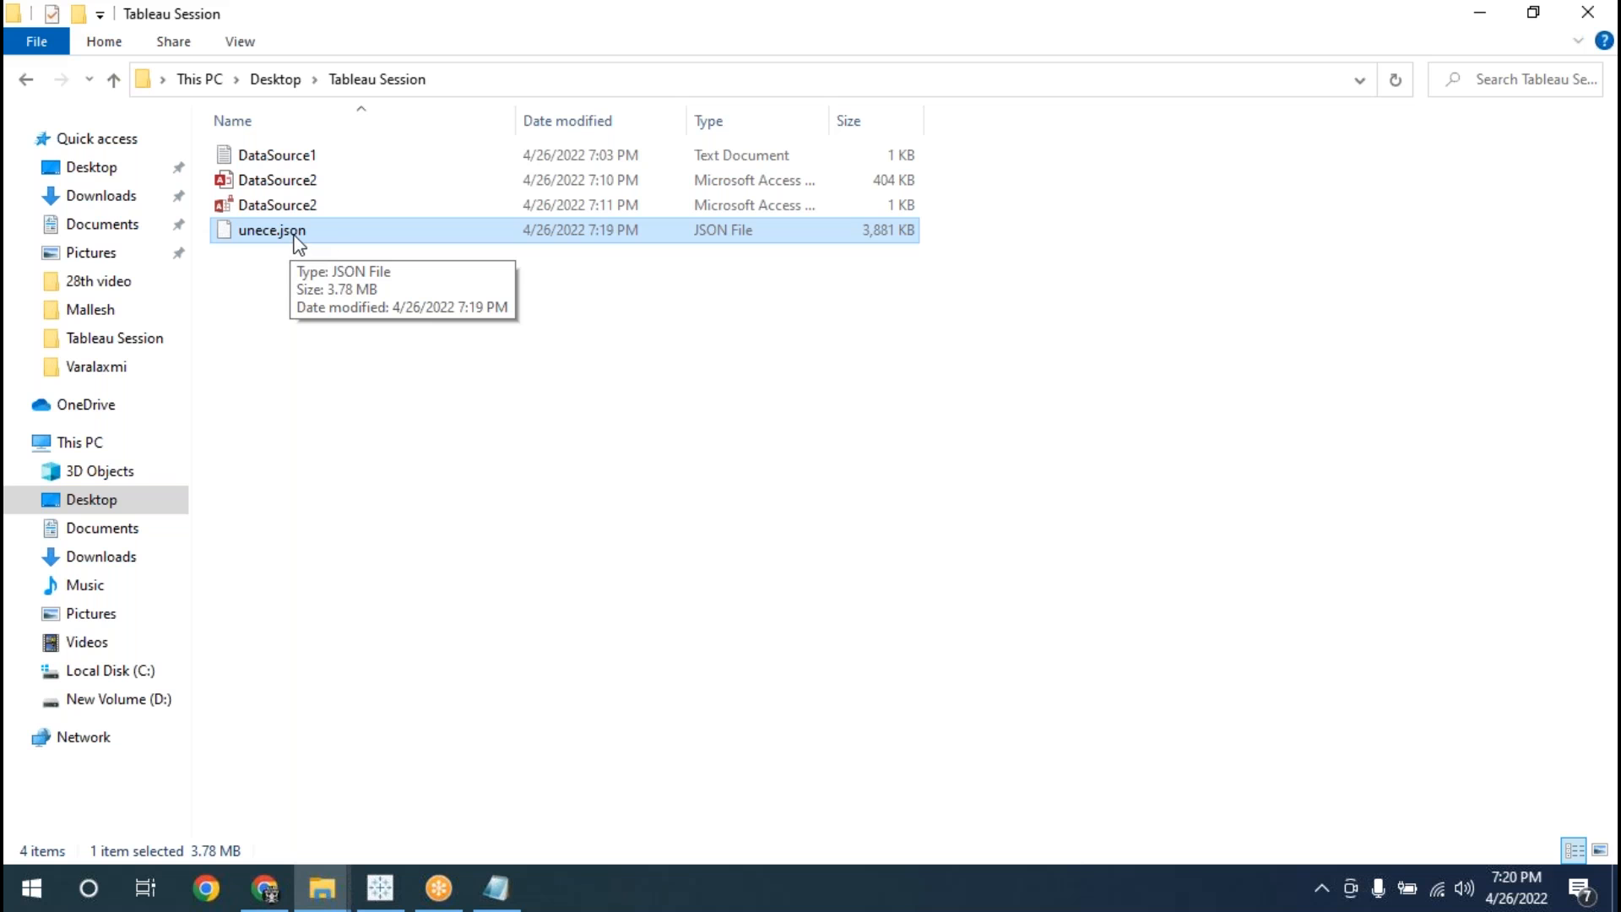
- Open unece.json with Notepad, keeping Notepad as the app always used for .json files
right_click(333, 228)
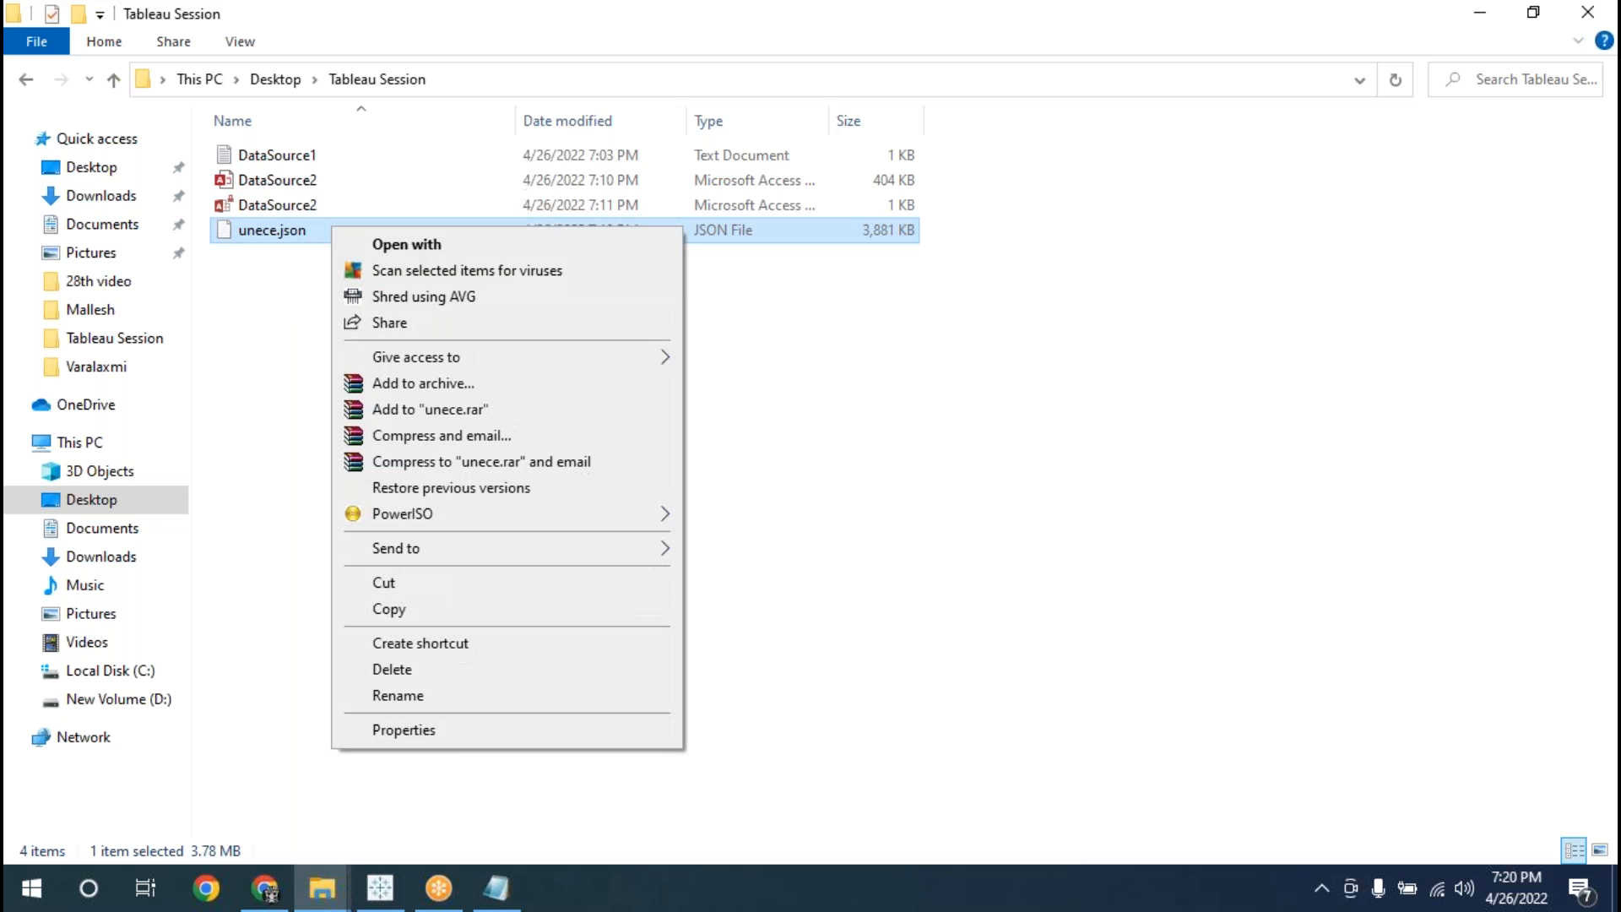
click(376, 245)
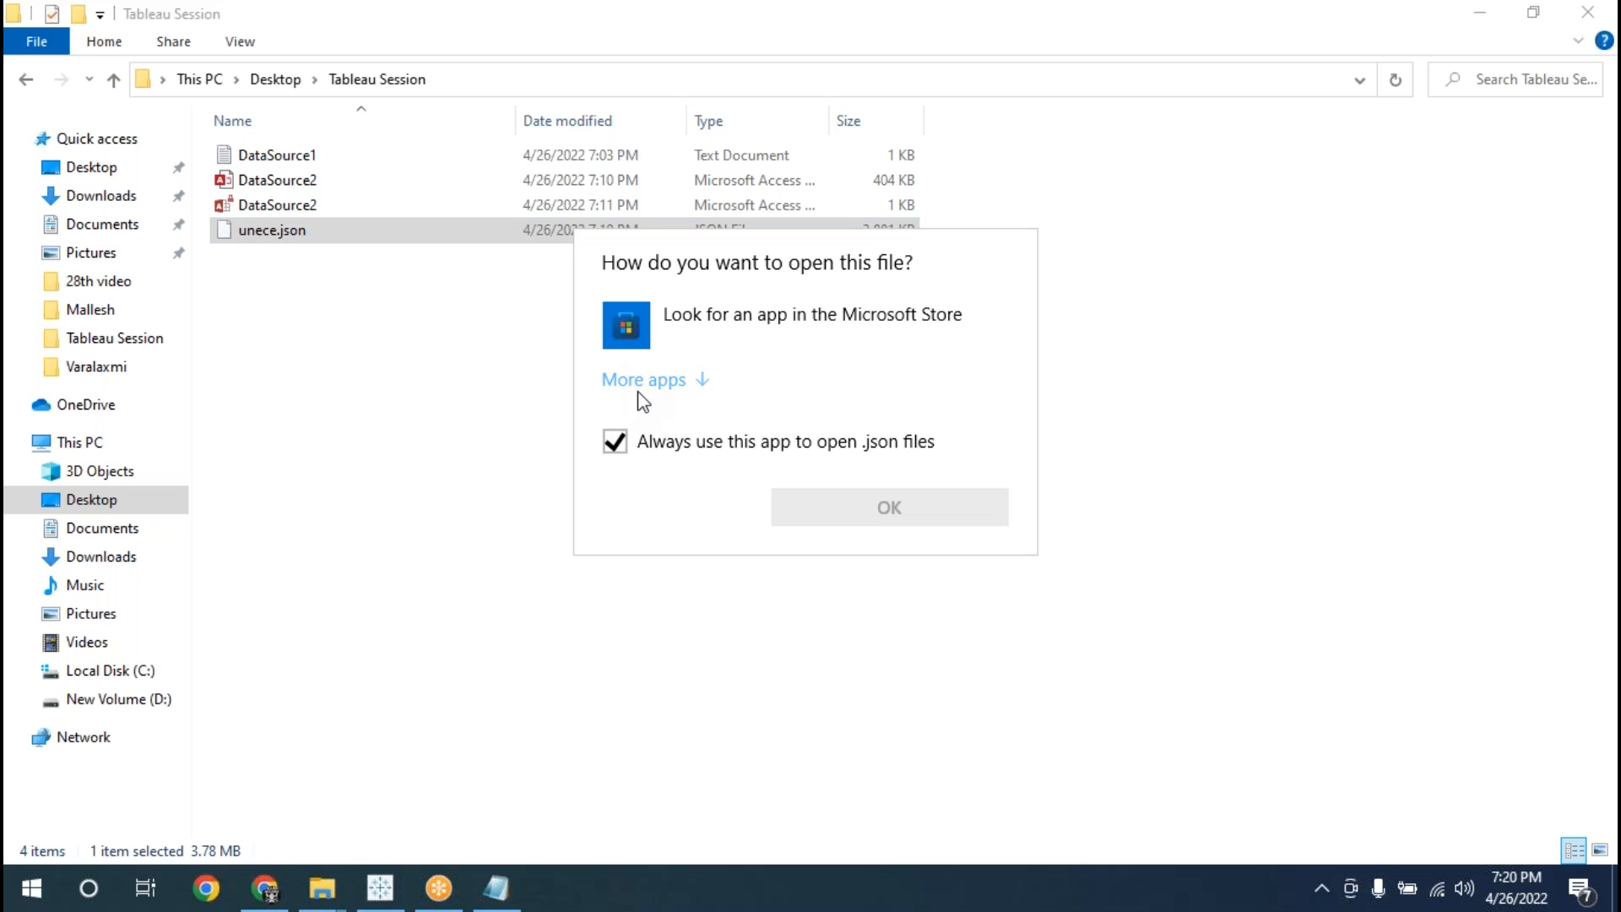
click(641, 382)
scroll(752, 645, down, 3)
click(700, 393)
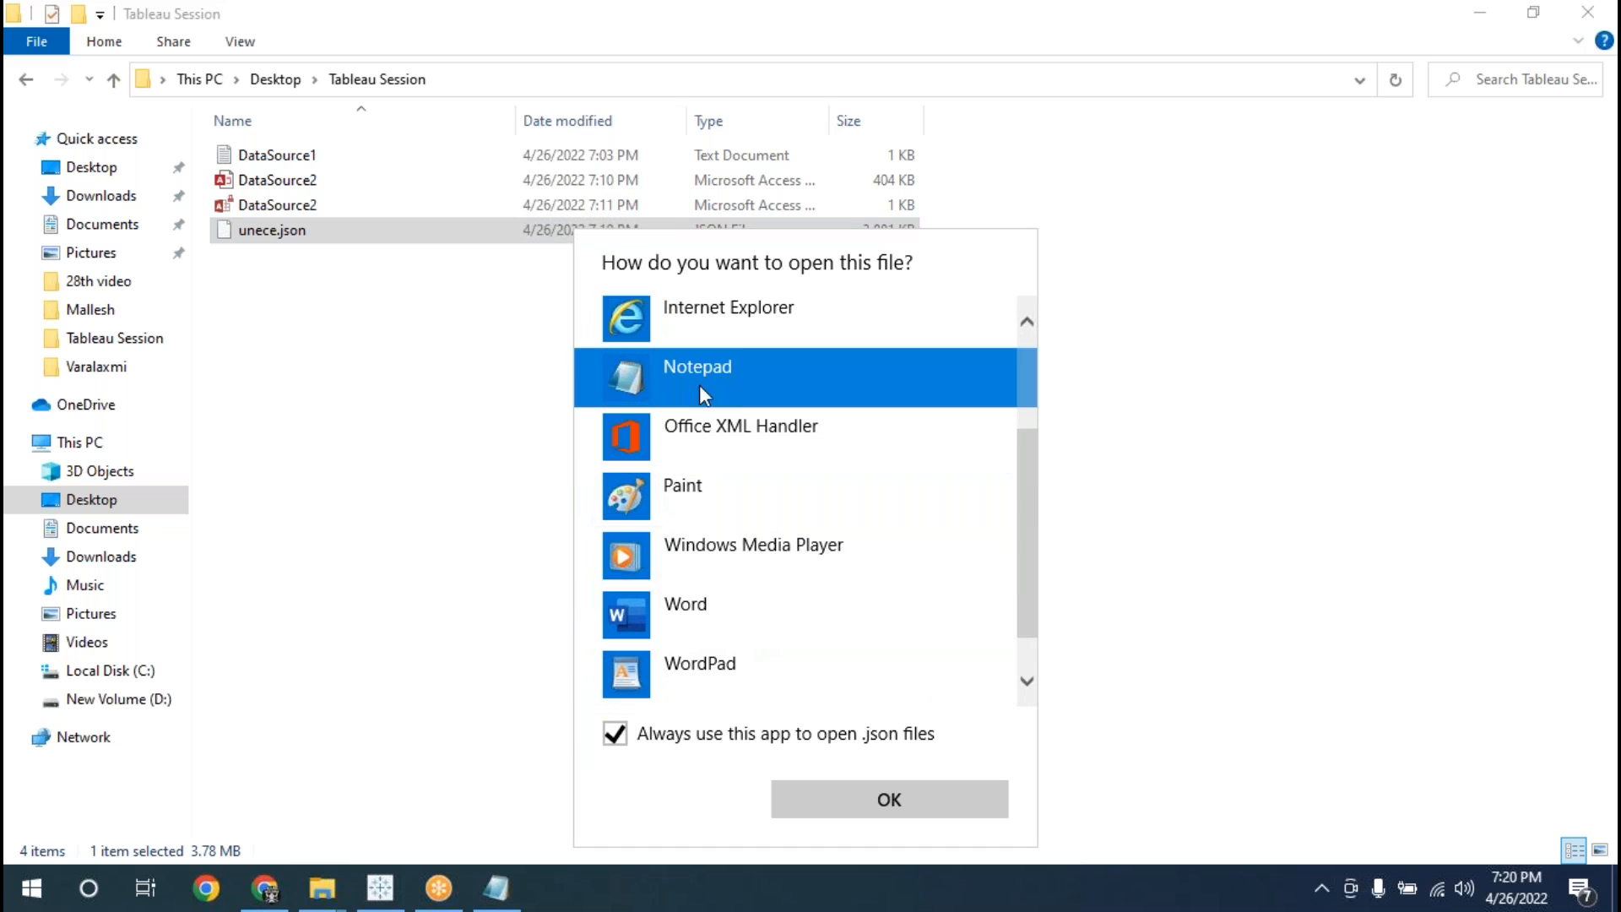
click(845, 800)
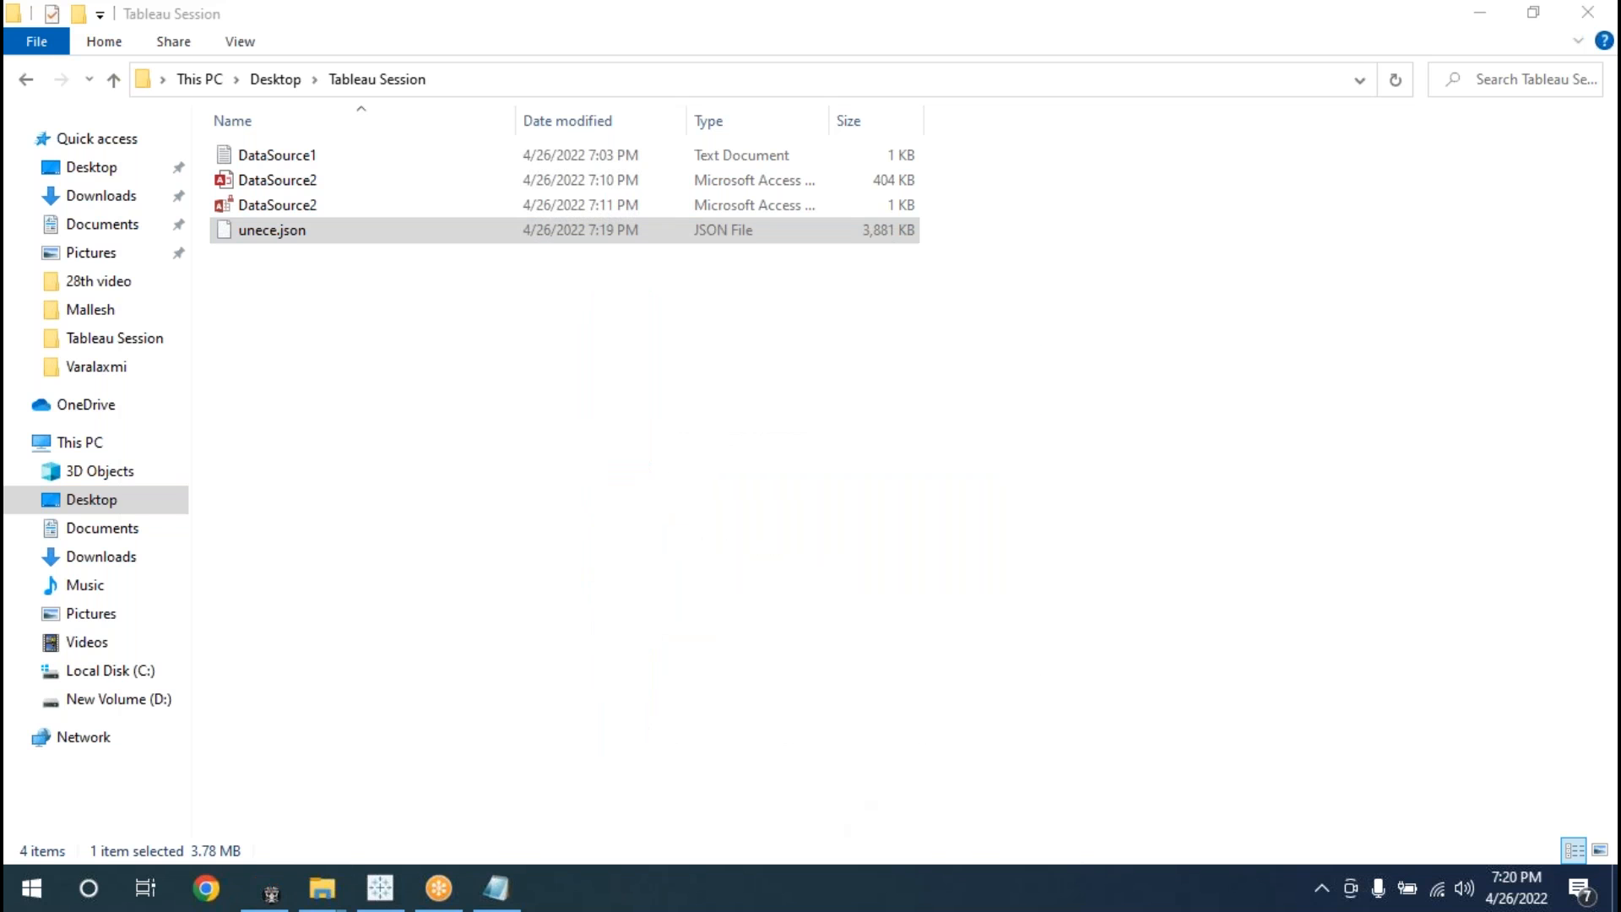
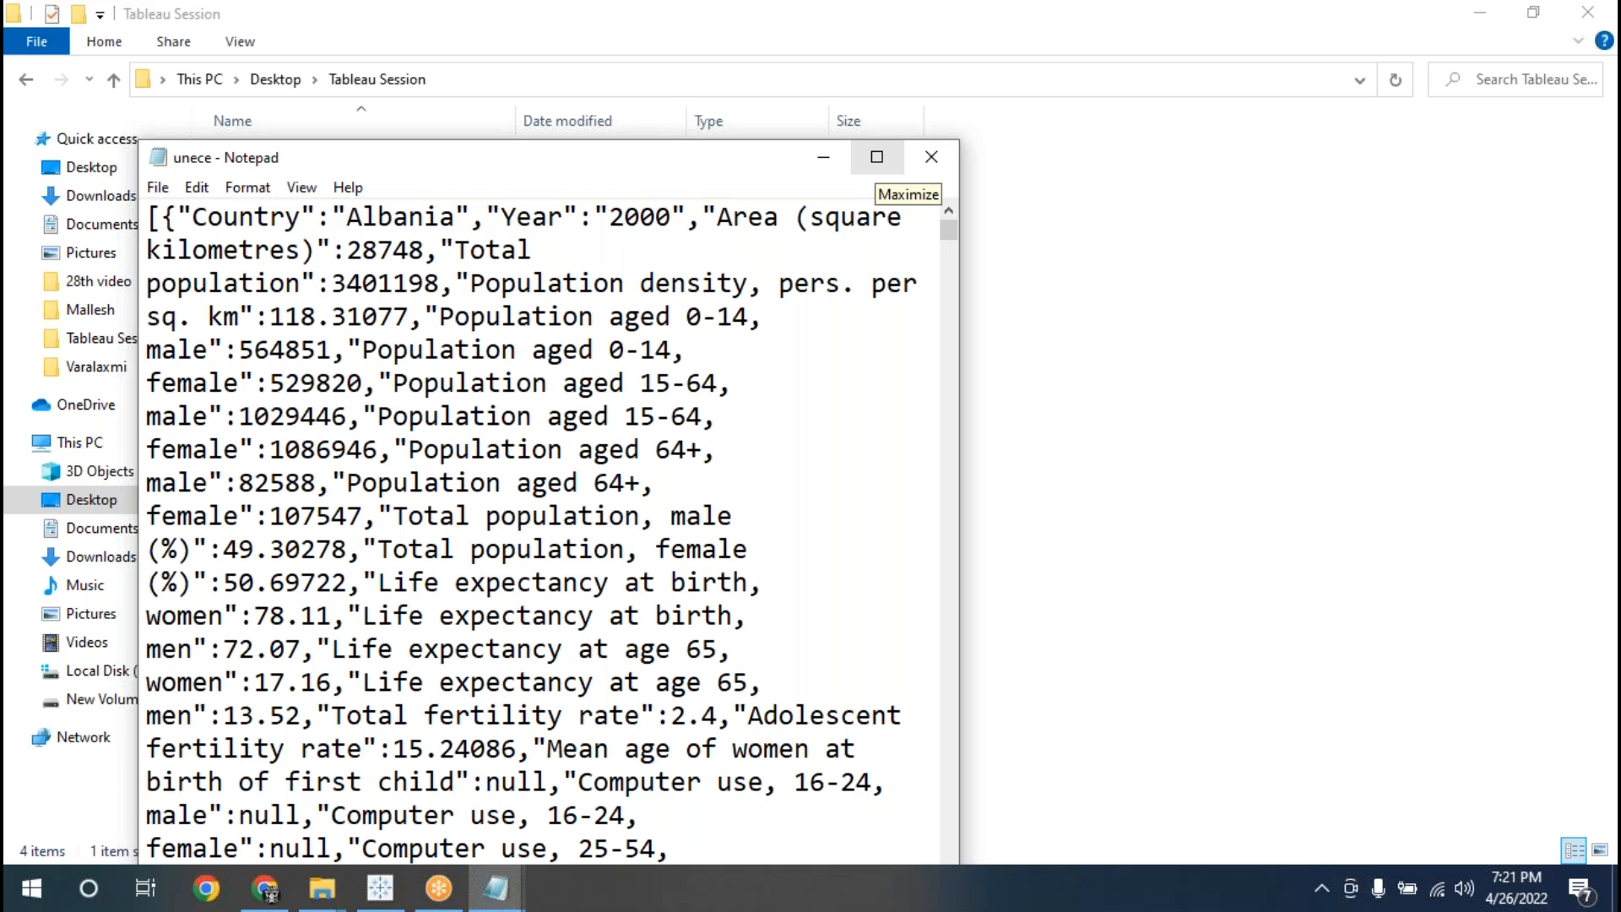
- Read through the country records in the maximized unece file, then restore its window and try to close it
click(876, 157)
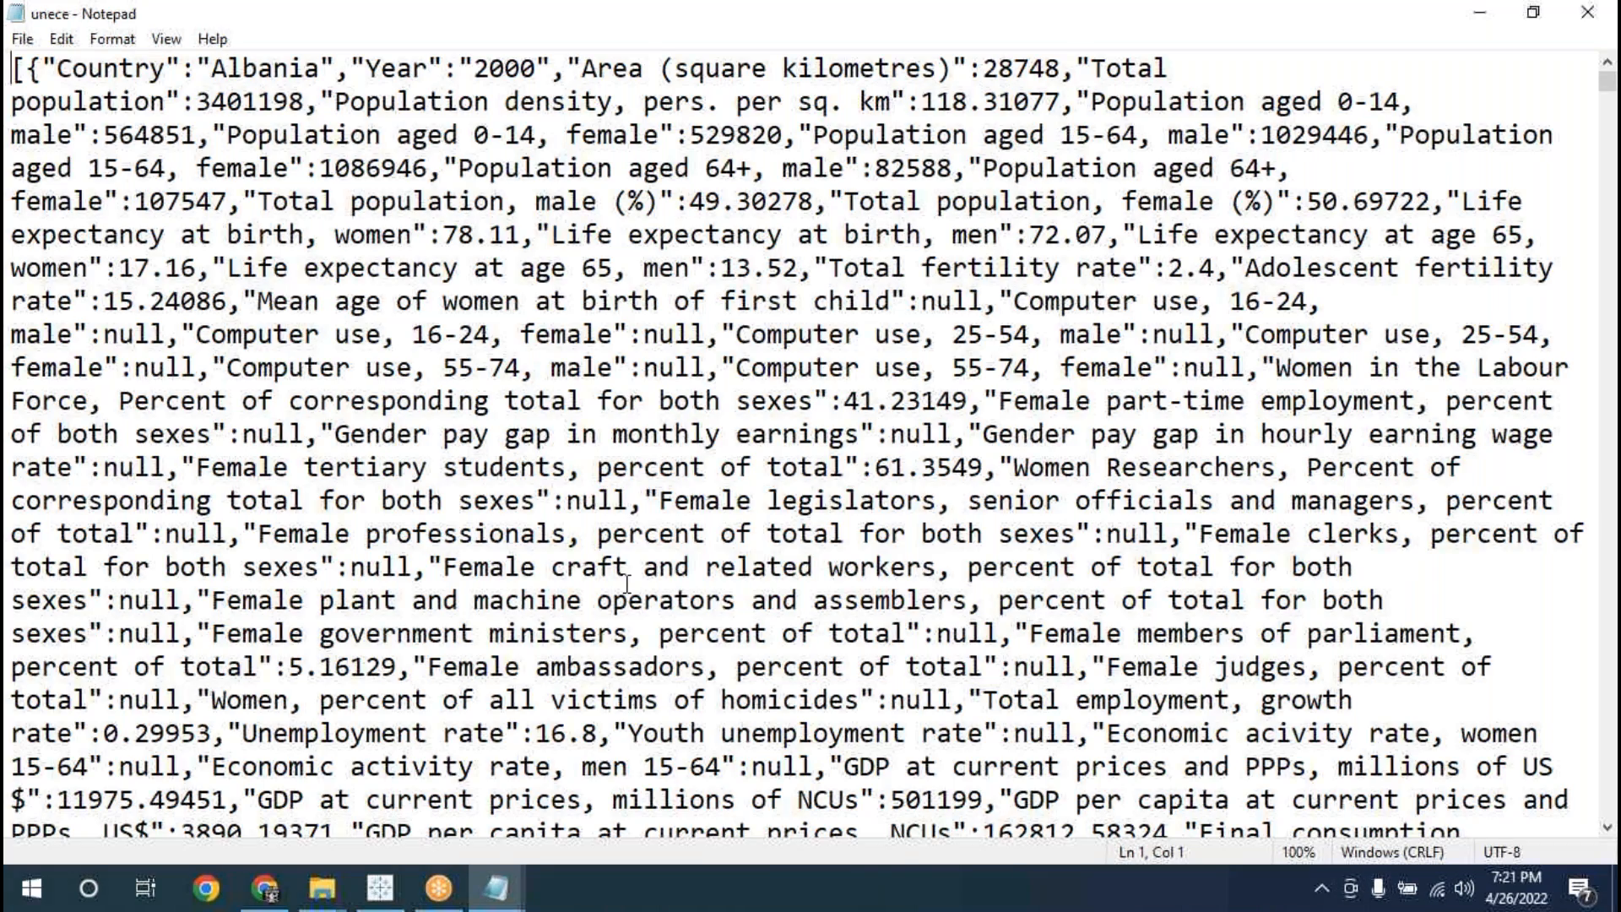
scroll(623, 583, down, 10)
scroll(420, 358, down, 10)
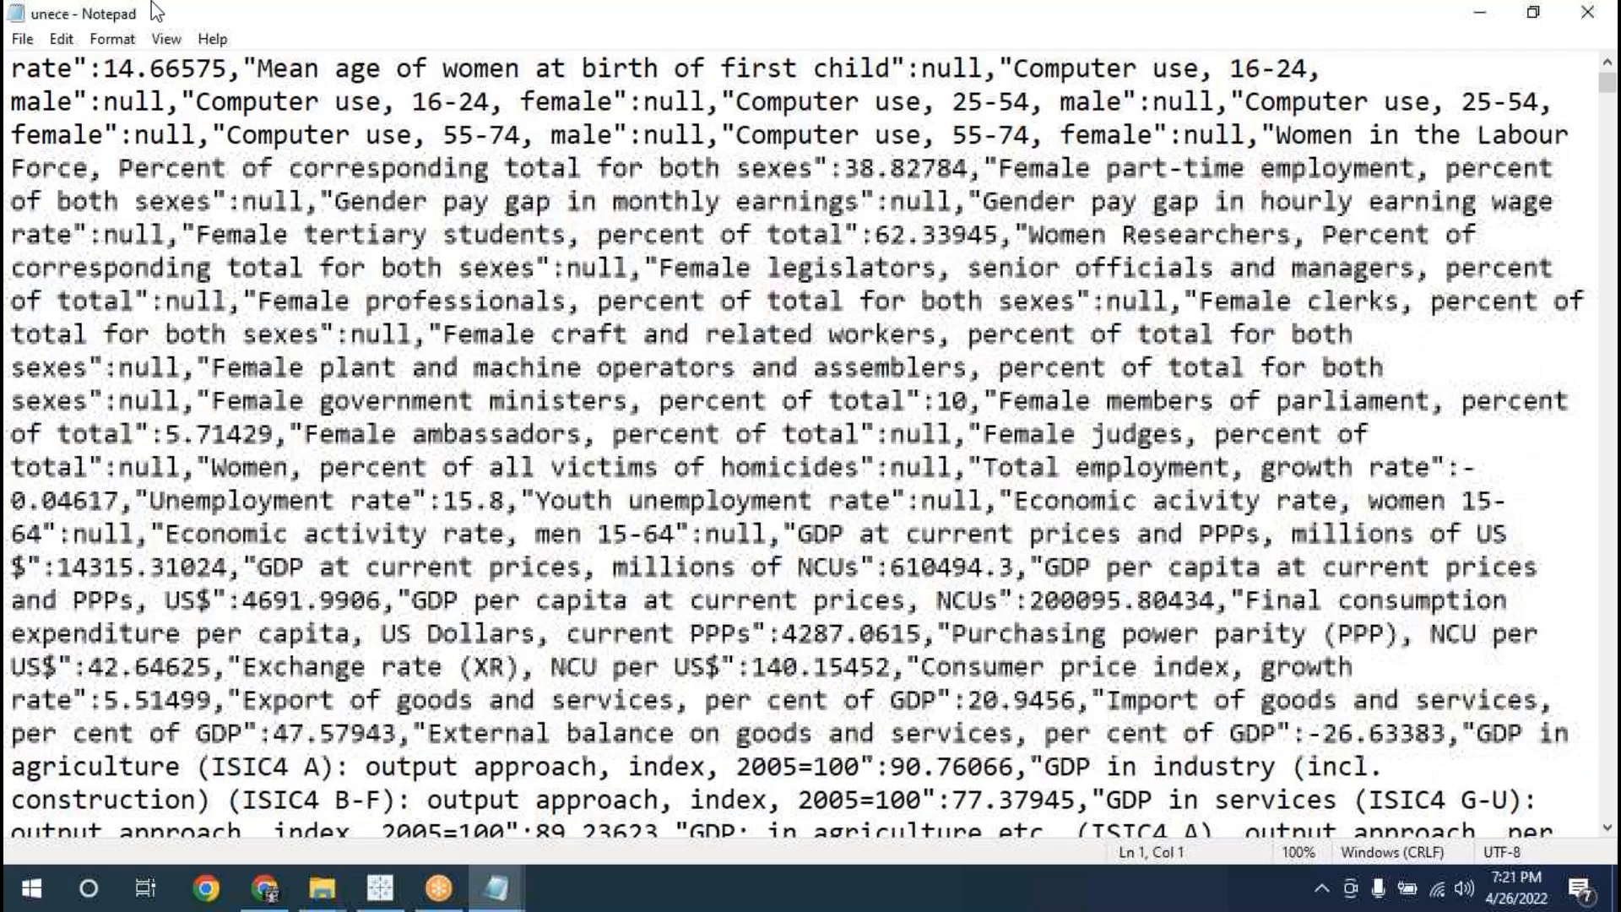
double_click(150, 2)
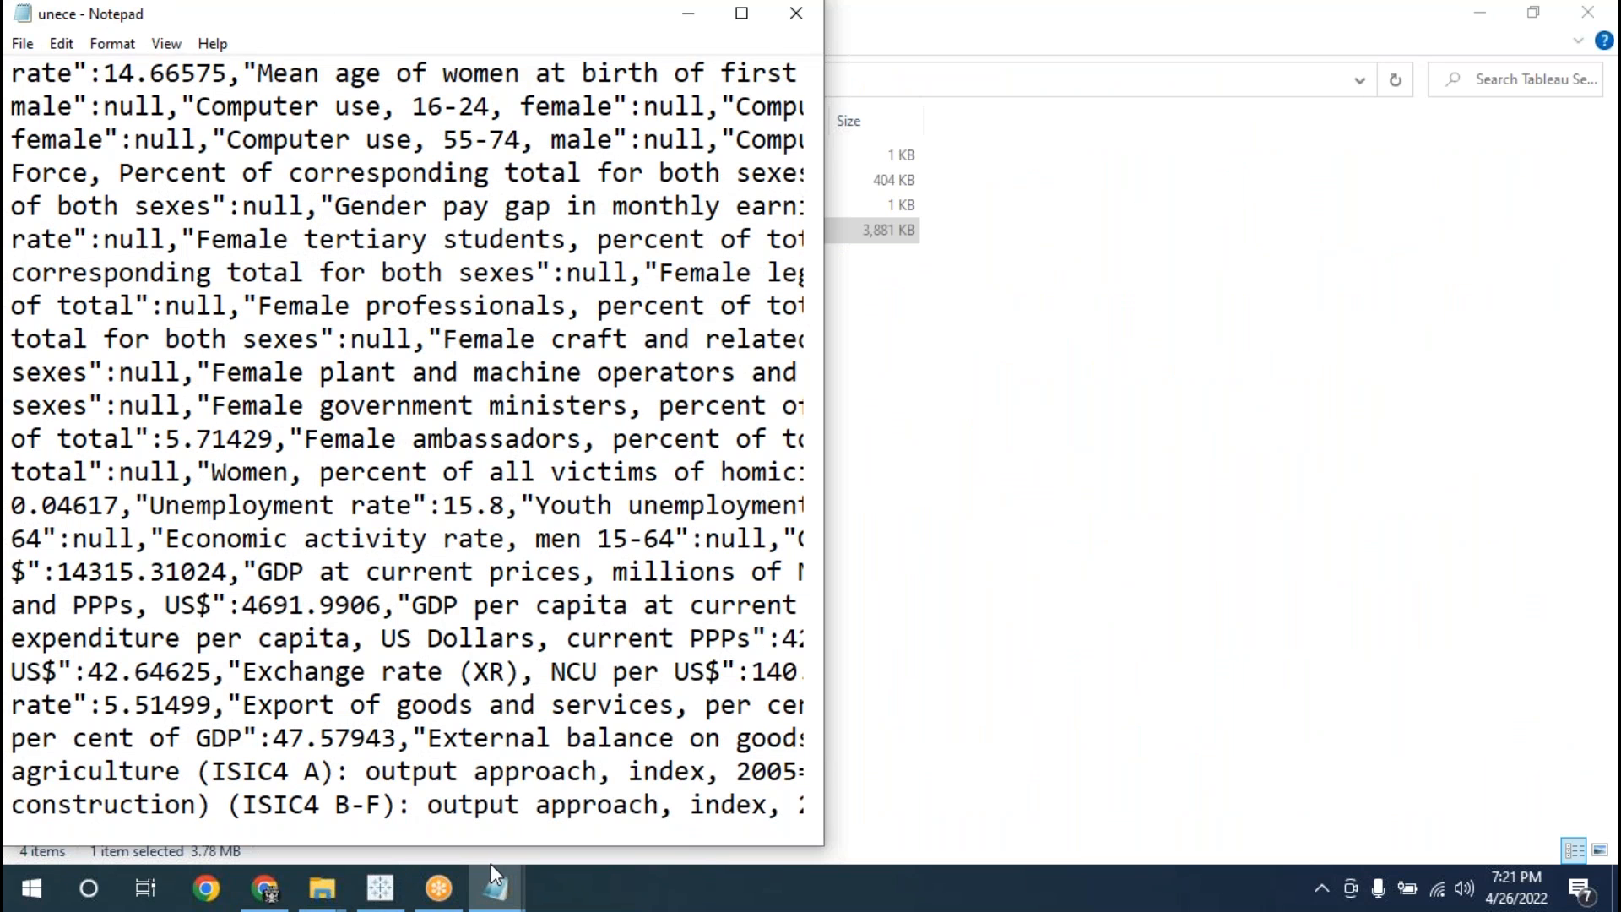
mouse_move(492, 863)
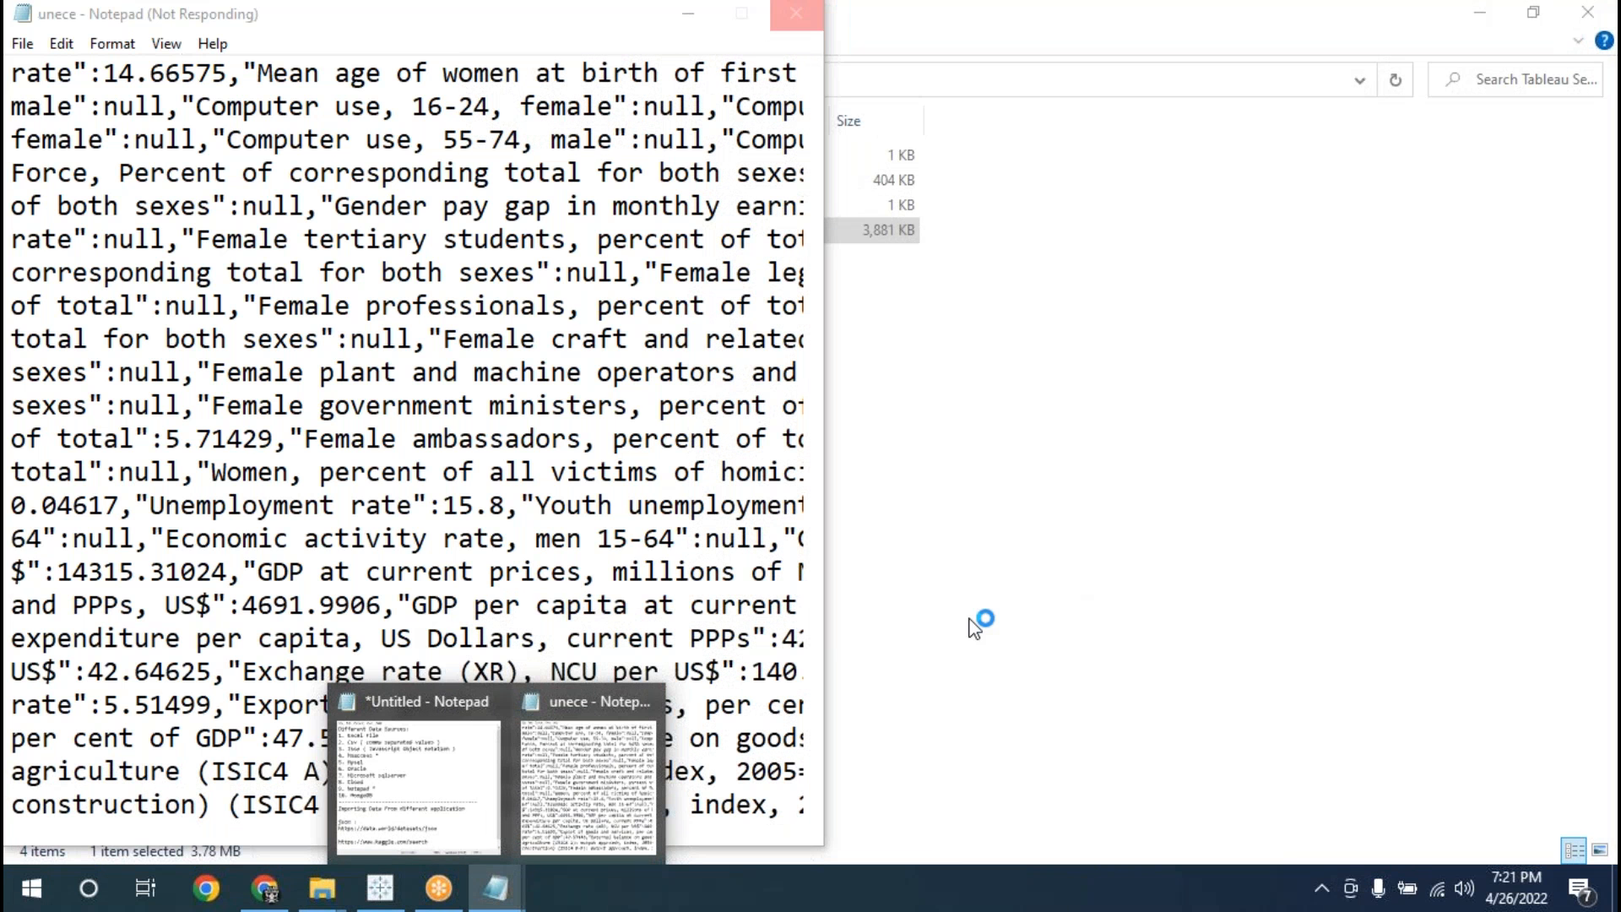
click(350, 503)
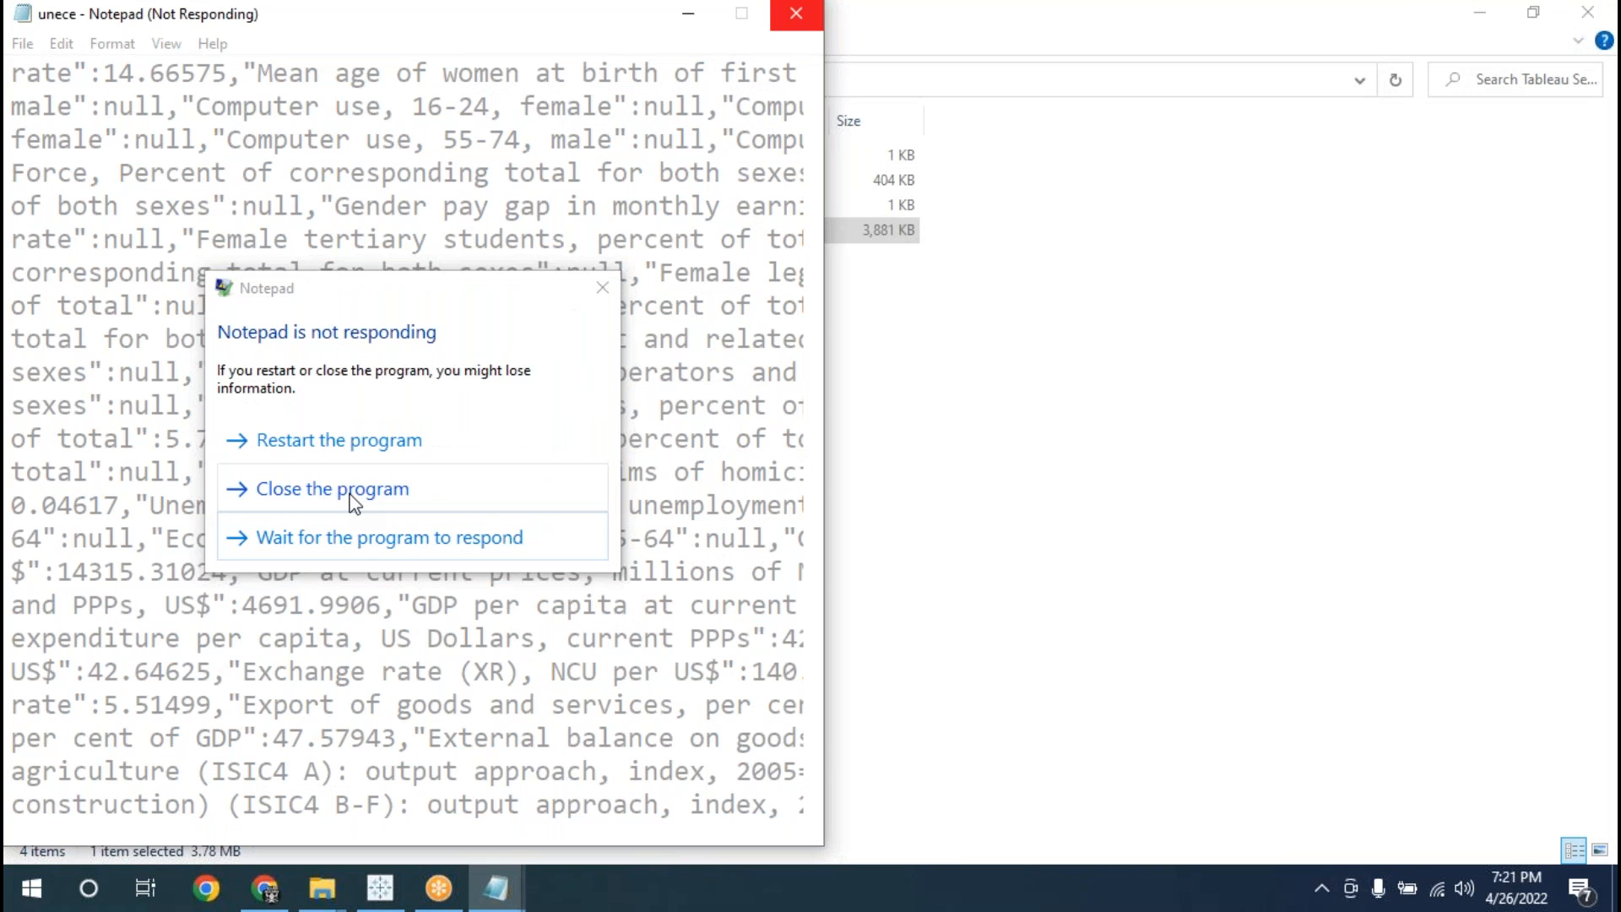
- Switch to the untitled Notepad notes on data sources and save them on the Desktop as Note
mouse_move(497, 895)
click(431, 793)
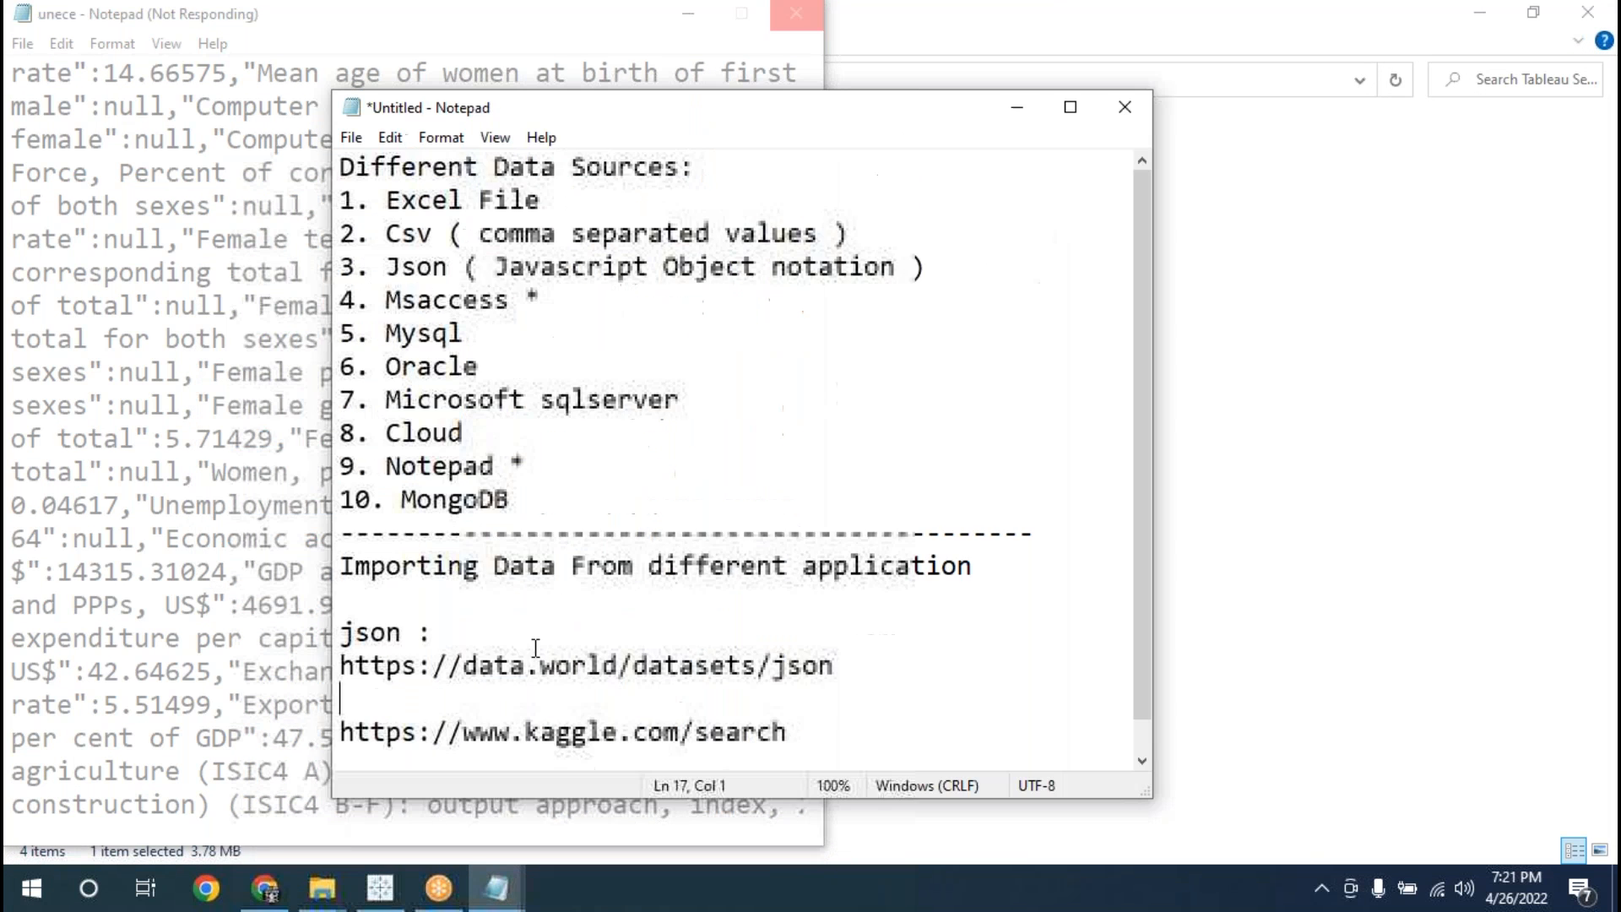
key(ctrl+s)
click(443, 366)
click(524, 597)
key(BackSpace)
text(Note)
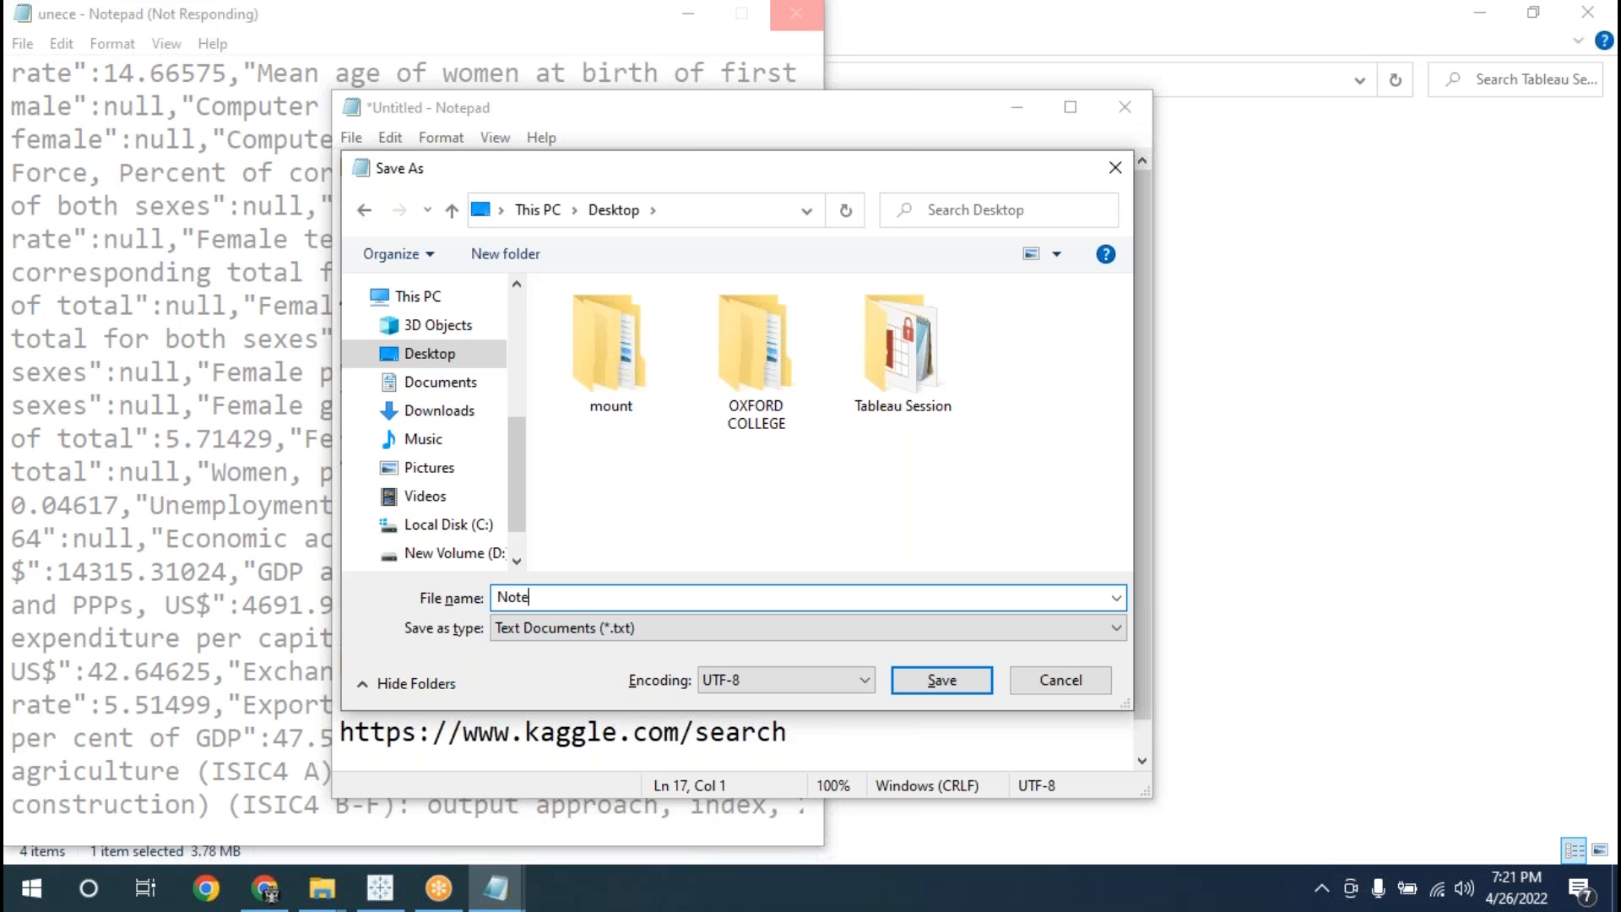
key(Return)
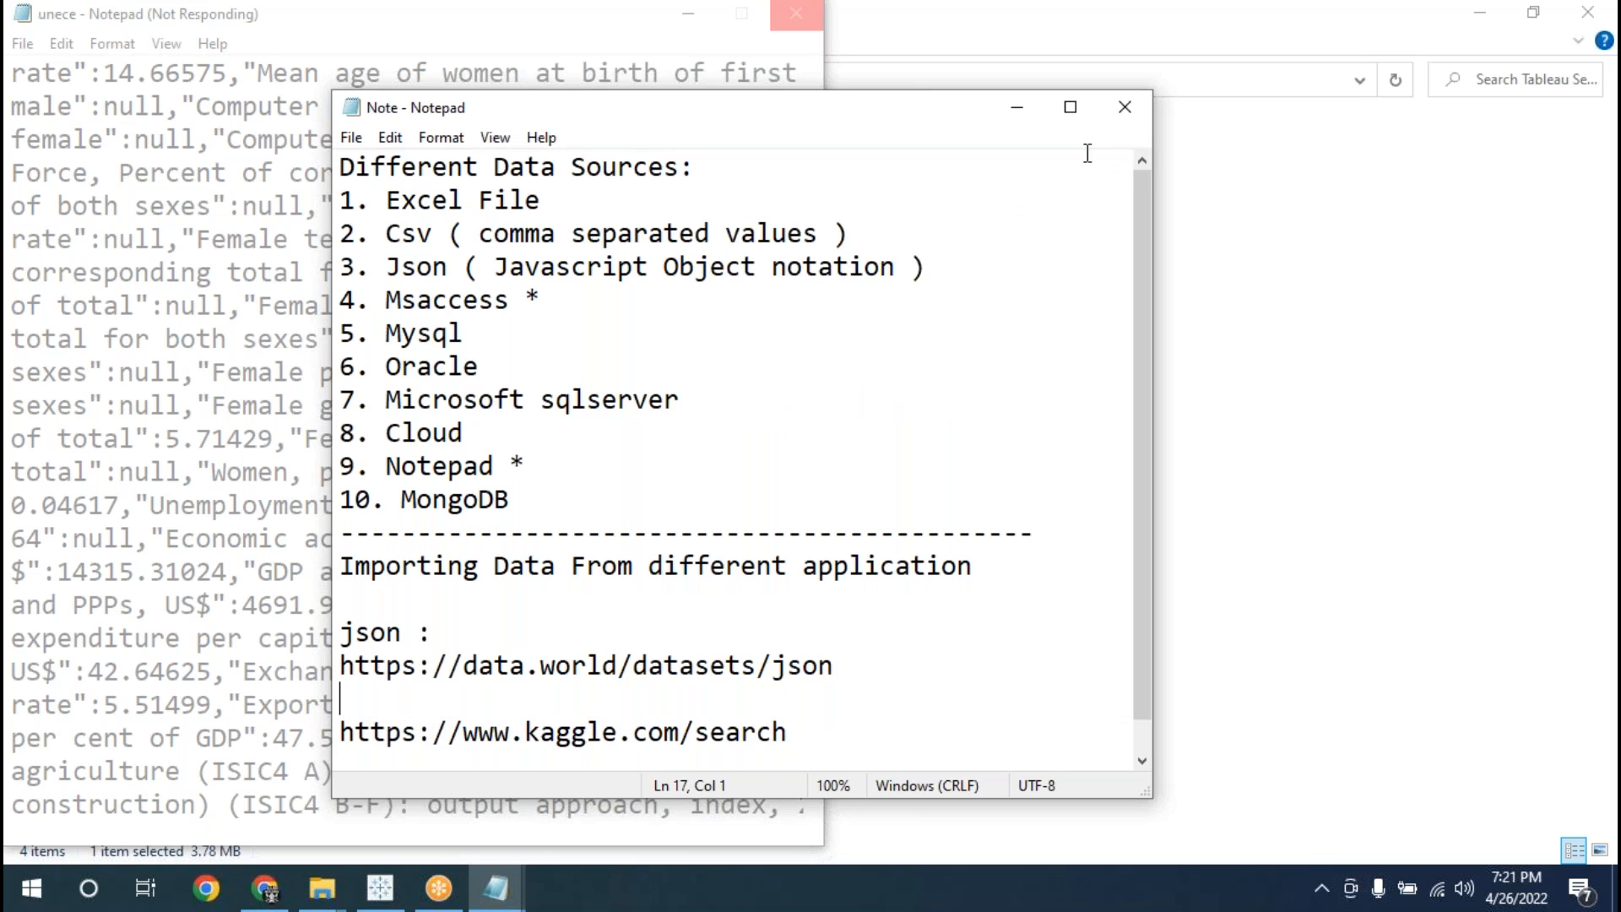
- Close the saved Note file and force the unresponsive unece Notepad window to close
click(1126, 123)
click(306, 476)
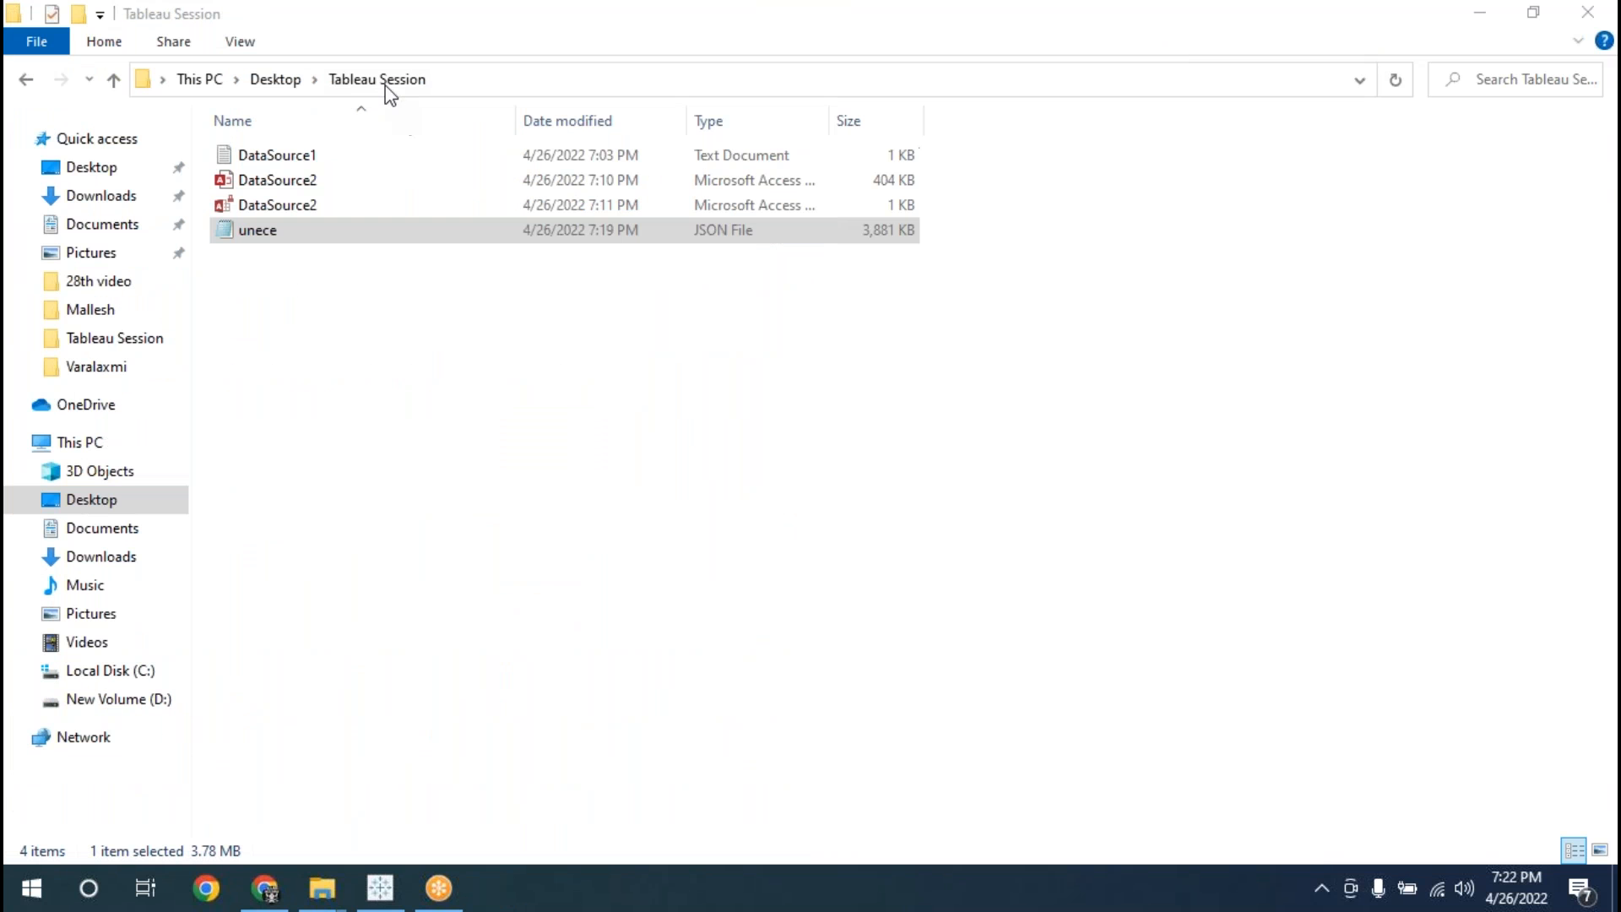
- Minimize the Tableau Session folder and the browser windows to return to the Tableau workbook
double_click(388, 23)
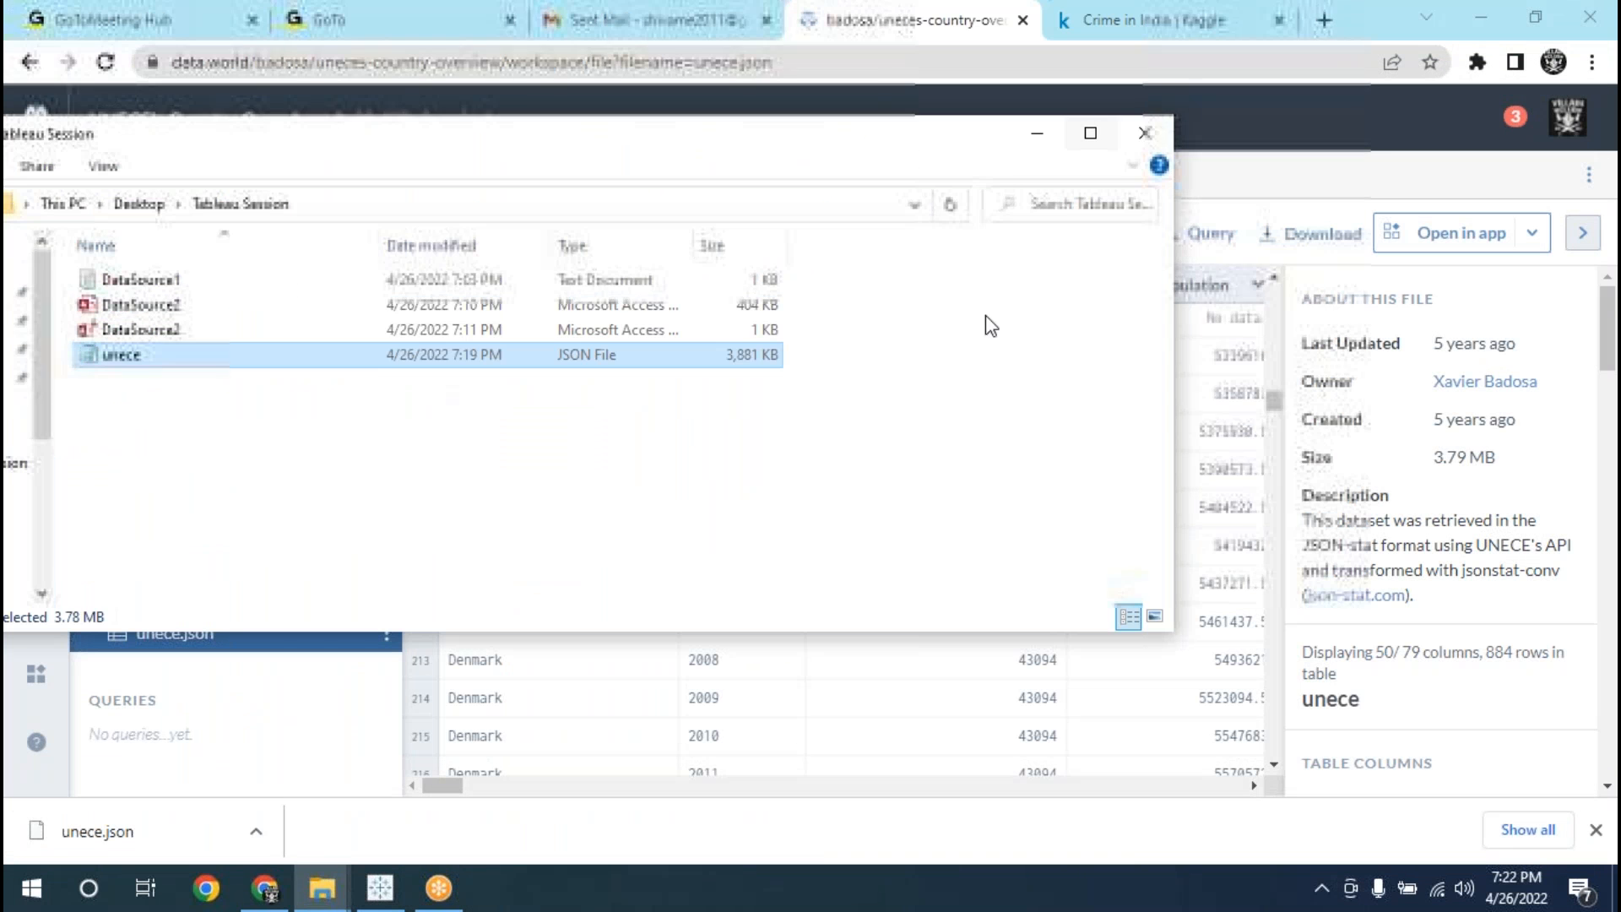
click(1039, 142)
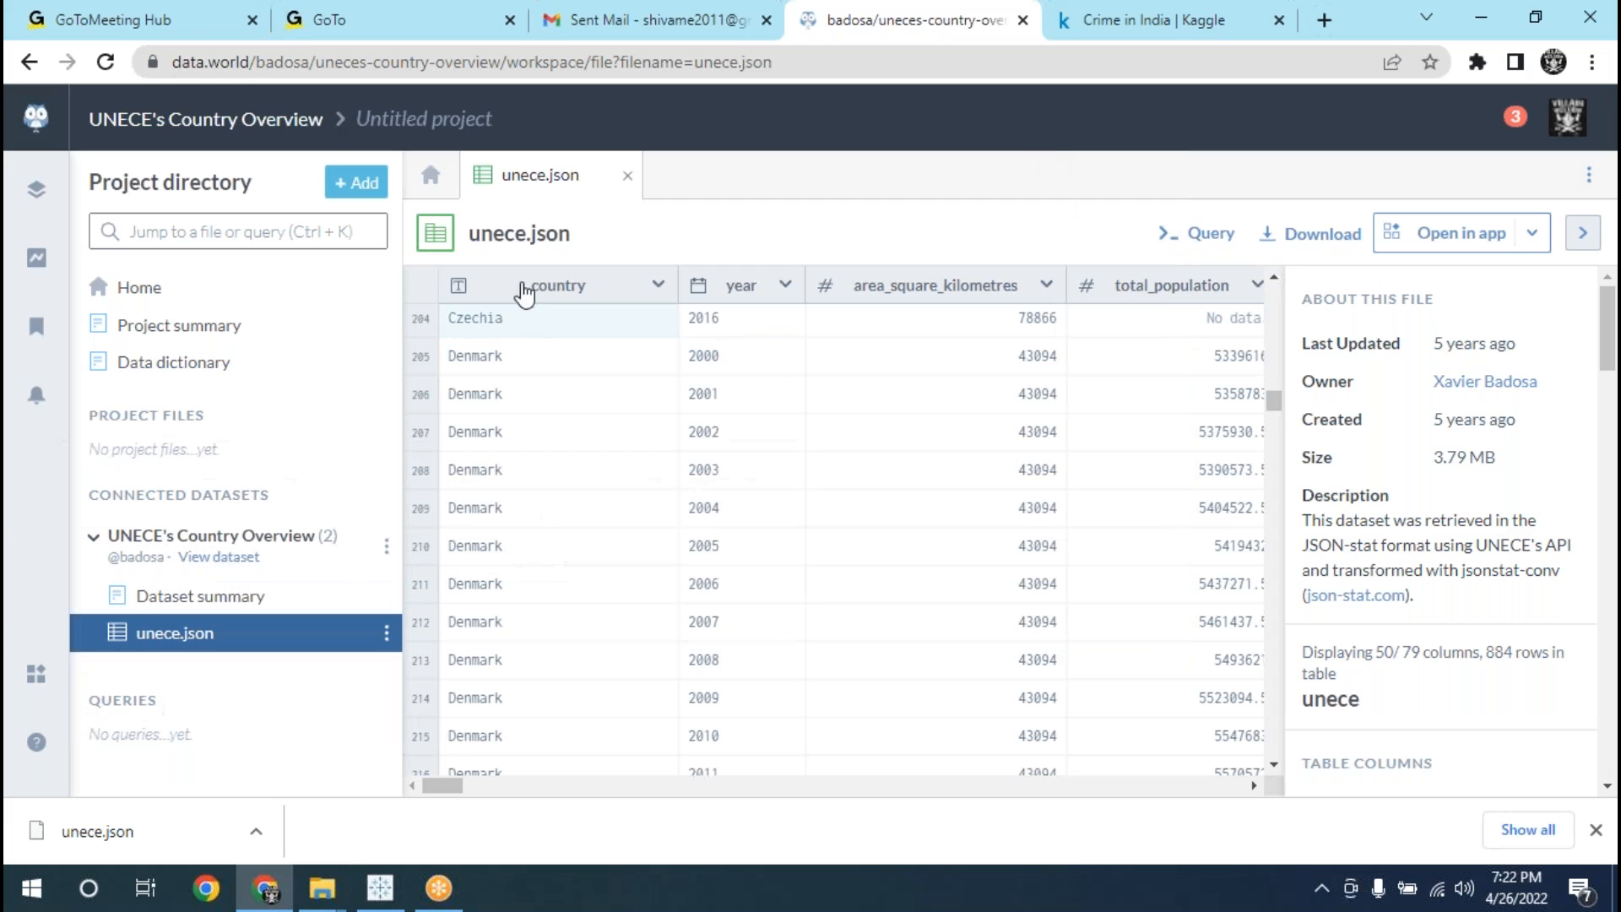
click(1480, 18)
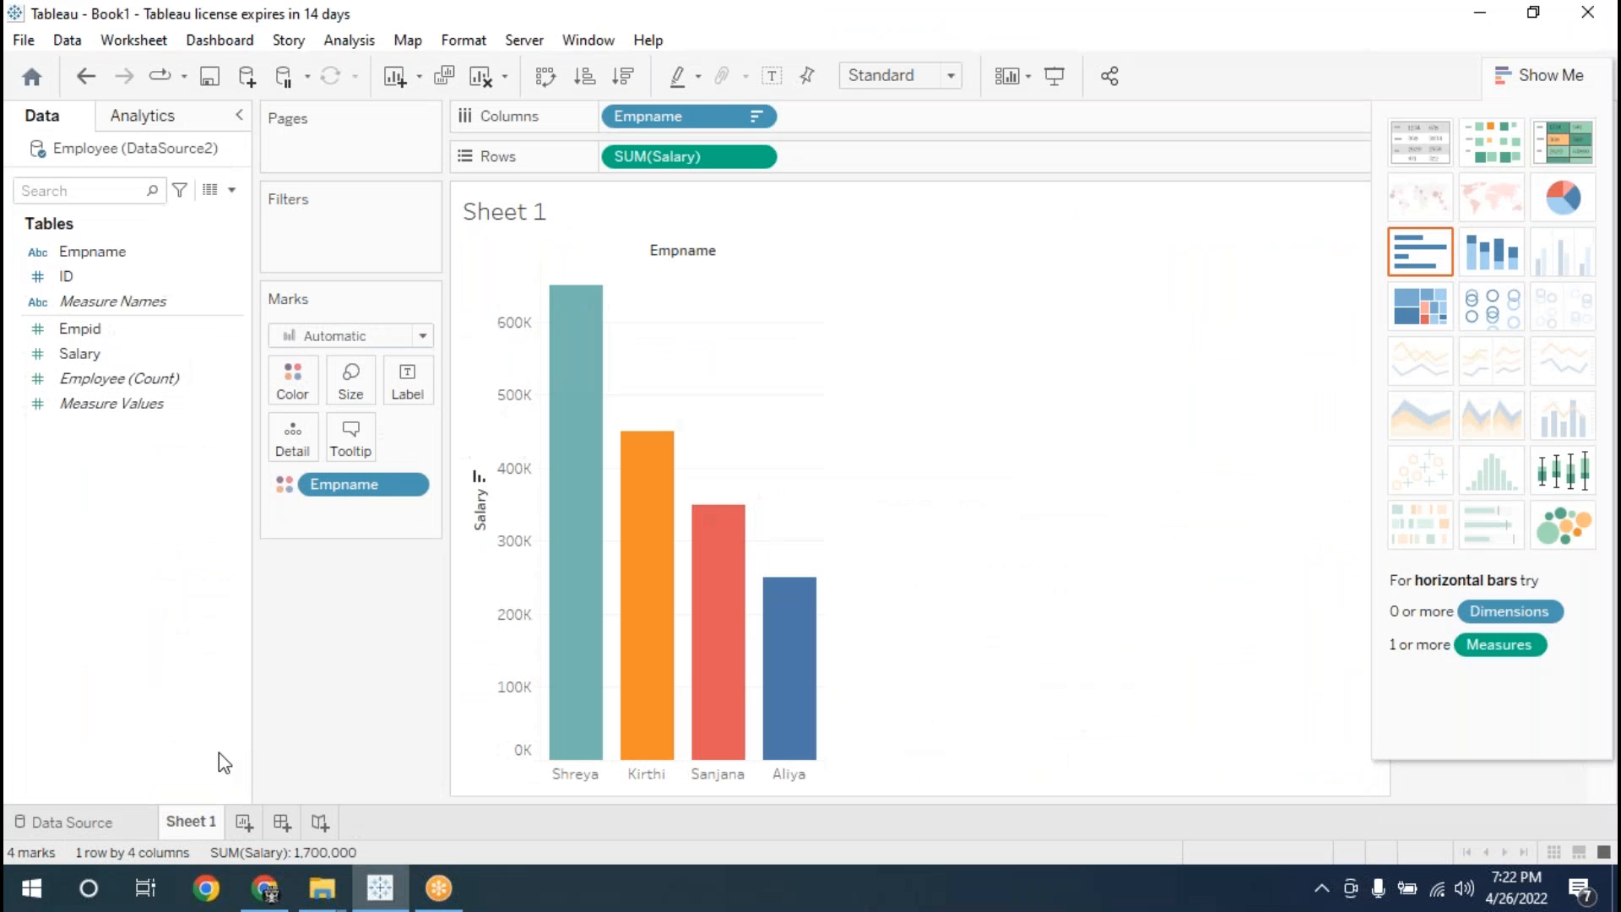
- Undo all the Employee chart changes on Sheet 1 back to an empty sheet without a data connection
click(75, 75)
click(96, 82)
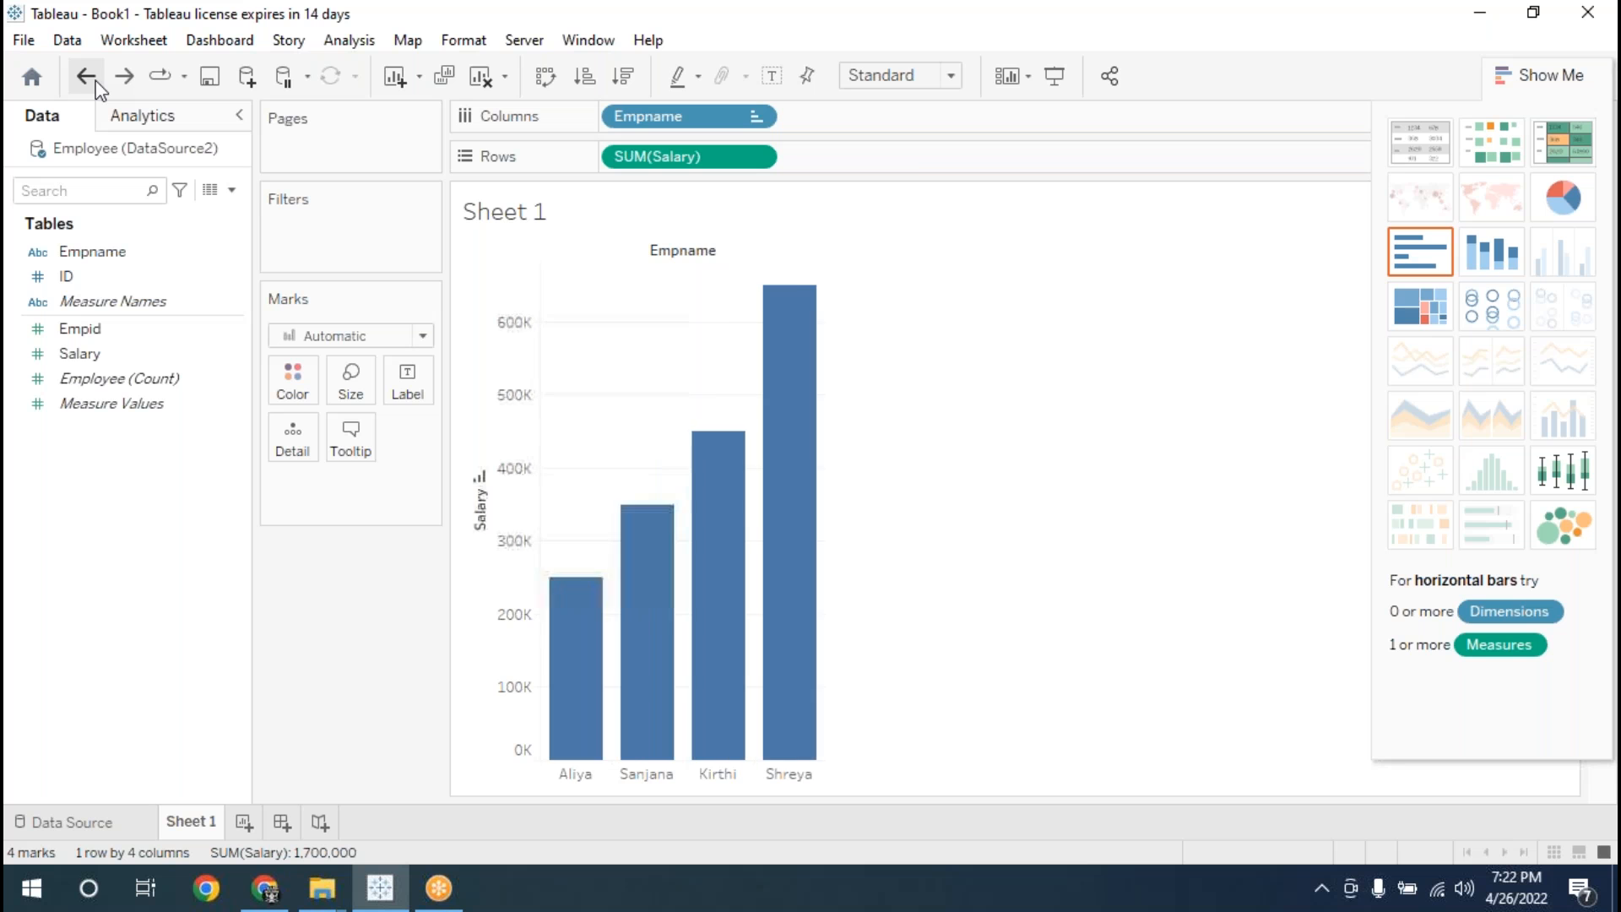
click(96, 83)
click(97, 83)
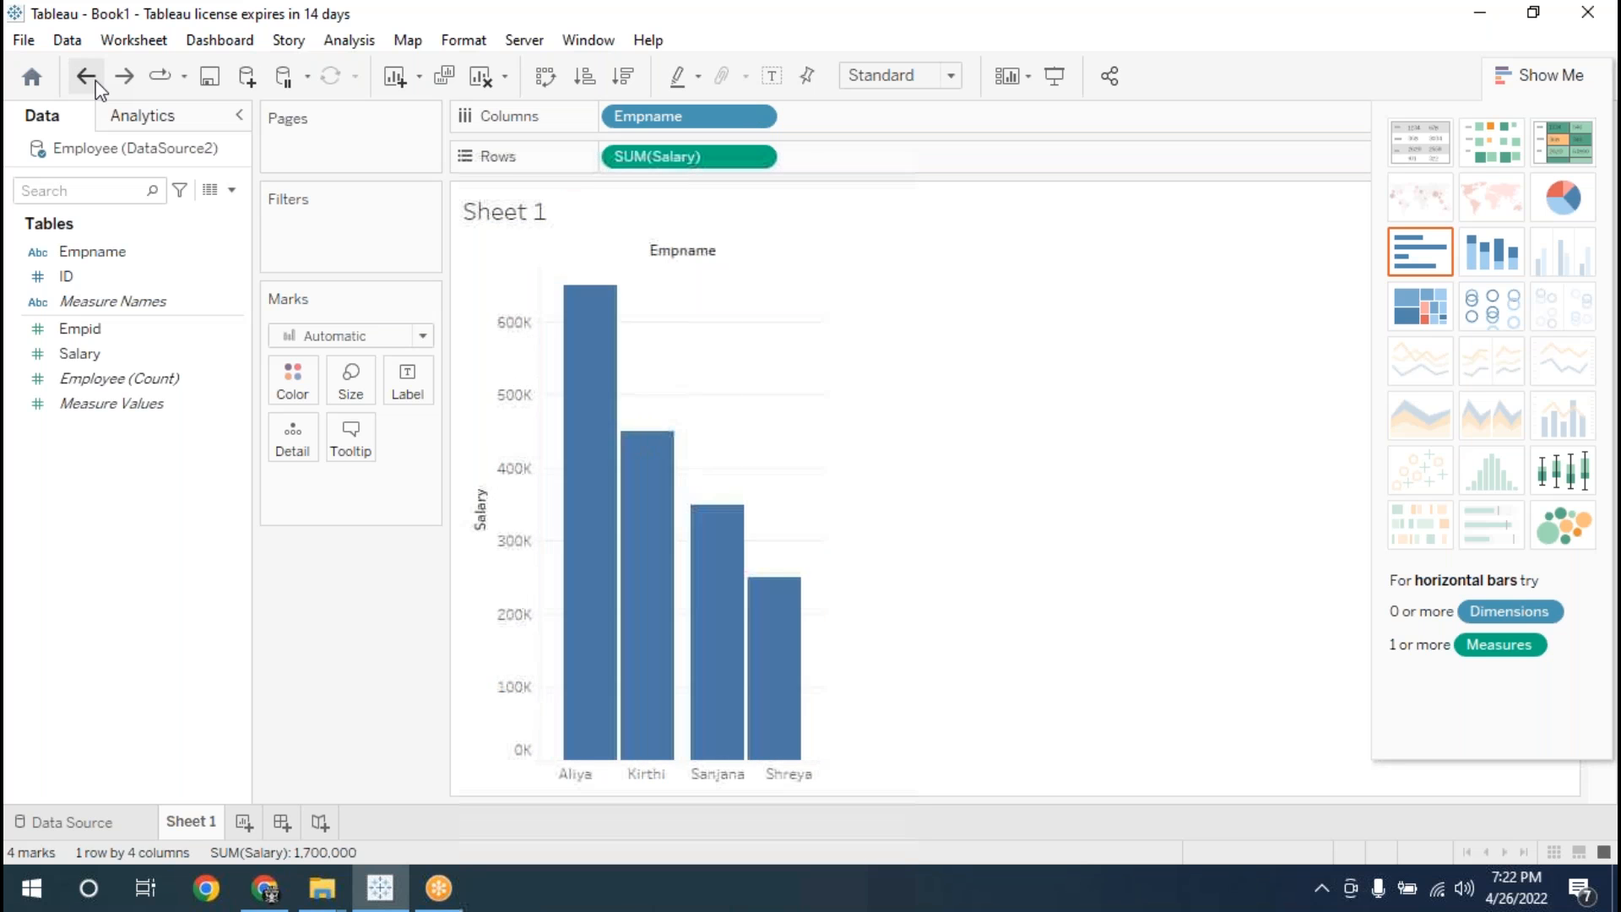
click(480, 80)
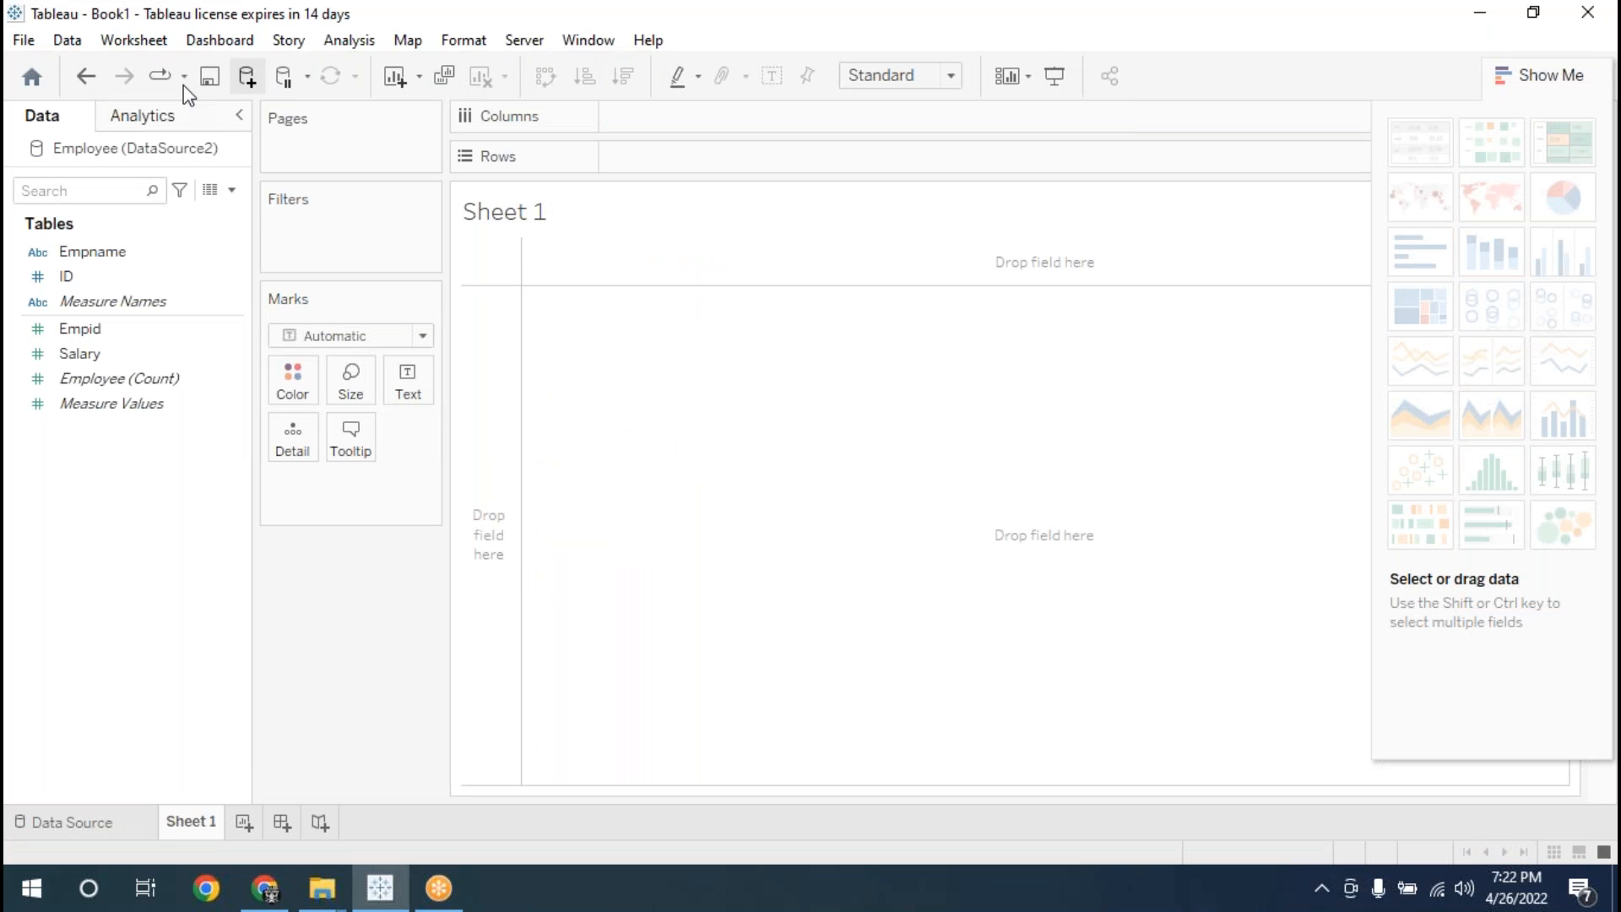
click(89, 76)
click(89, 76)
click(89, 76)
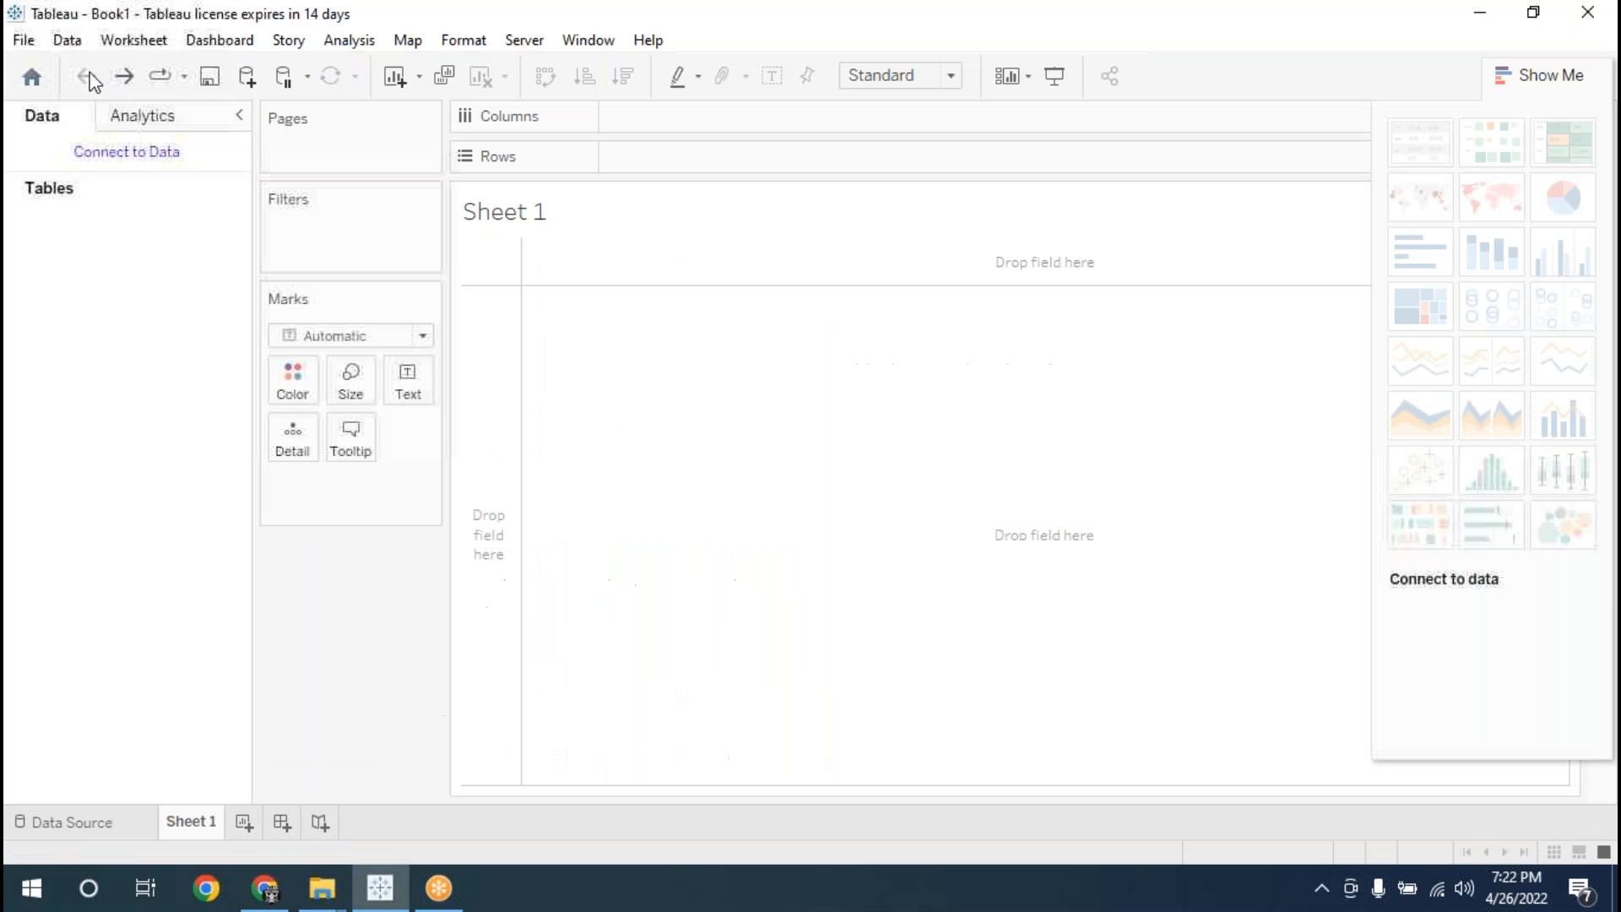
- Connect to the unece JSON file with its unece.json schema level selected, and collapse the table details beside the data preview
click(74, 828)
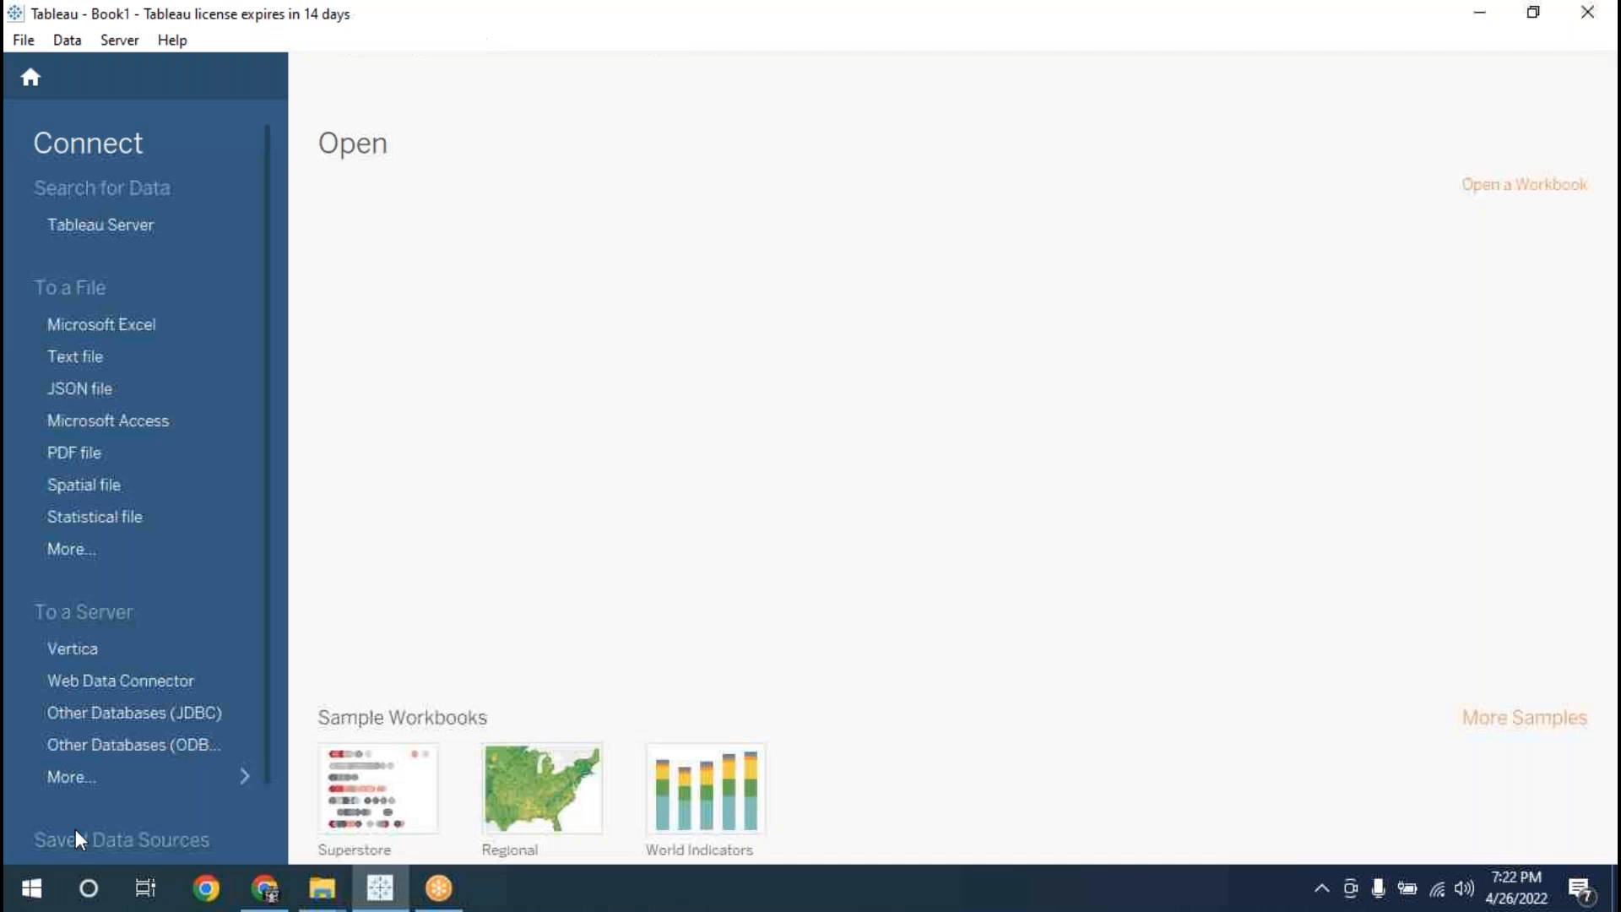
click(91, 392)
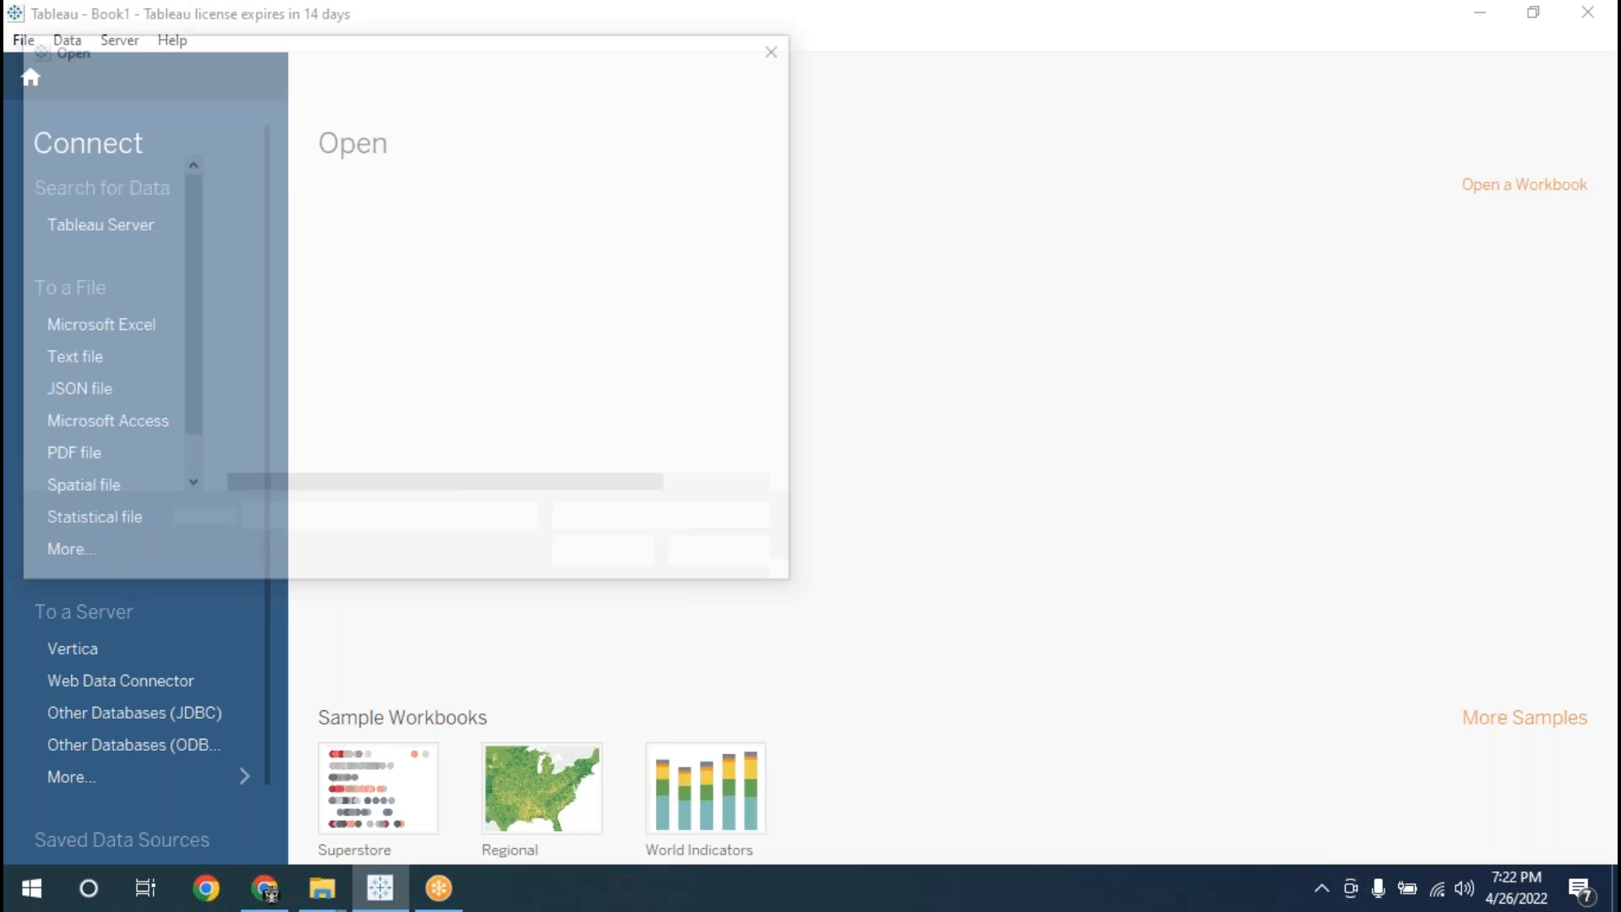
click(272, 206)
click(585, 567)
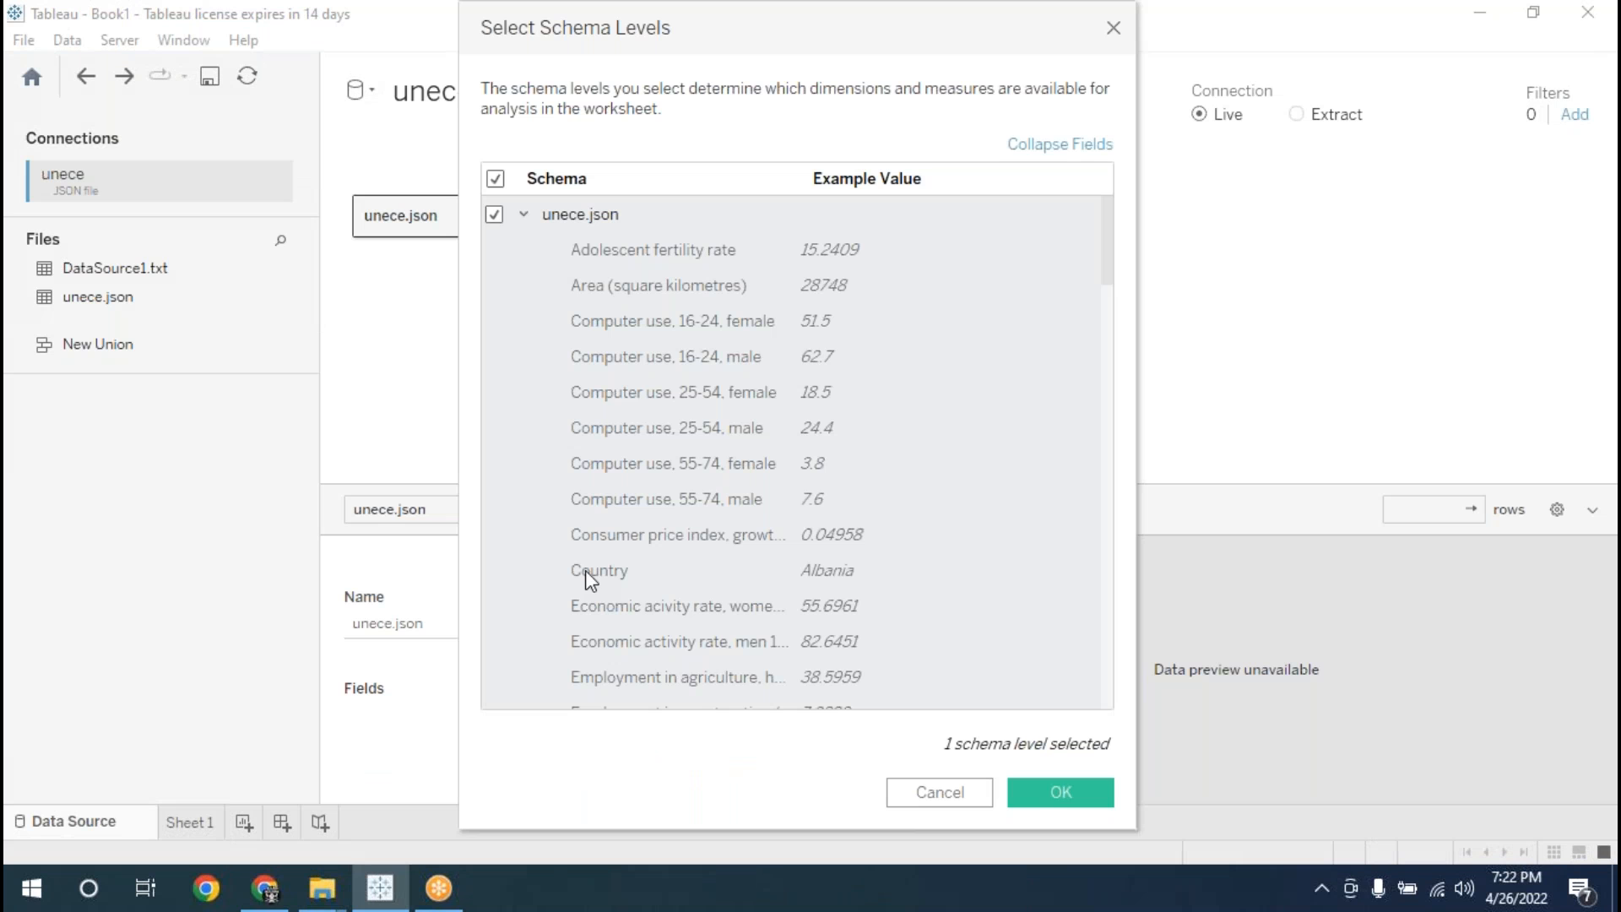
click(1050, 798)
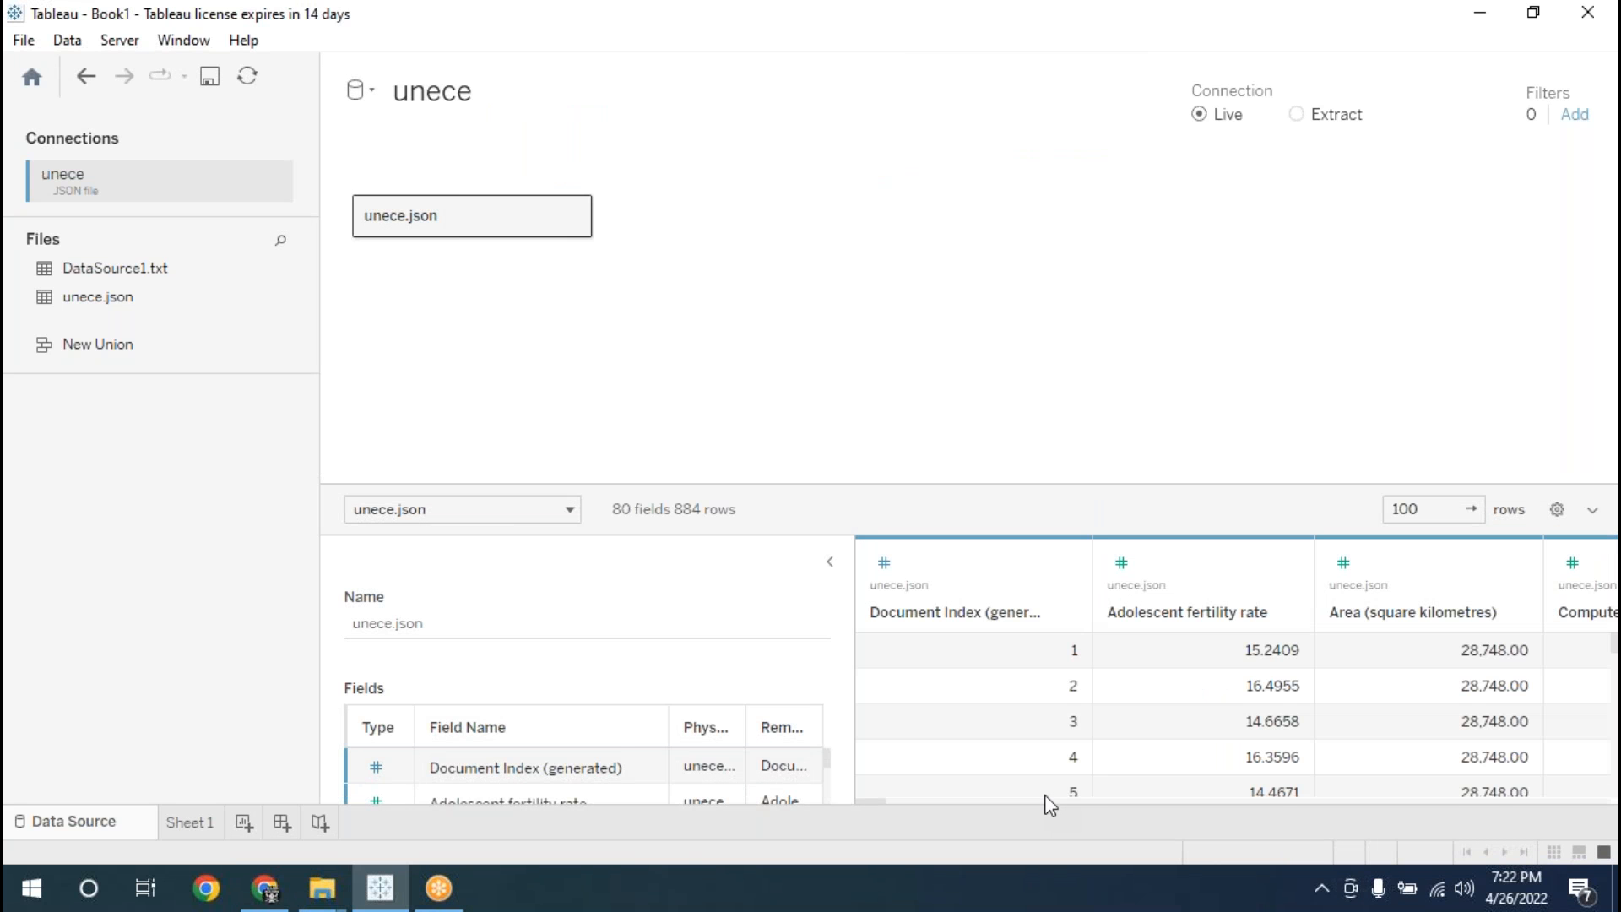
click(829, 562)
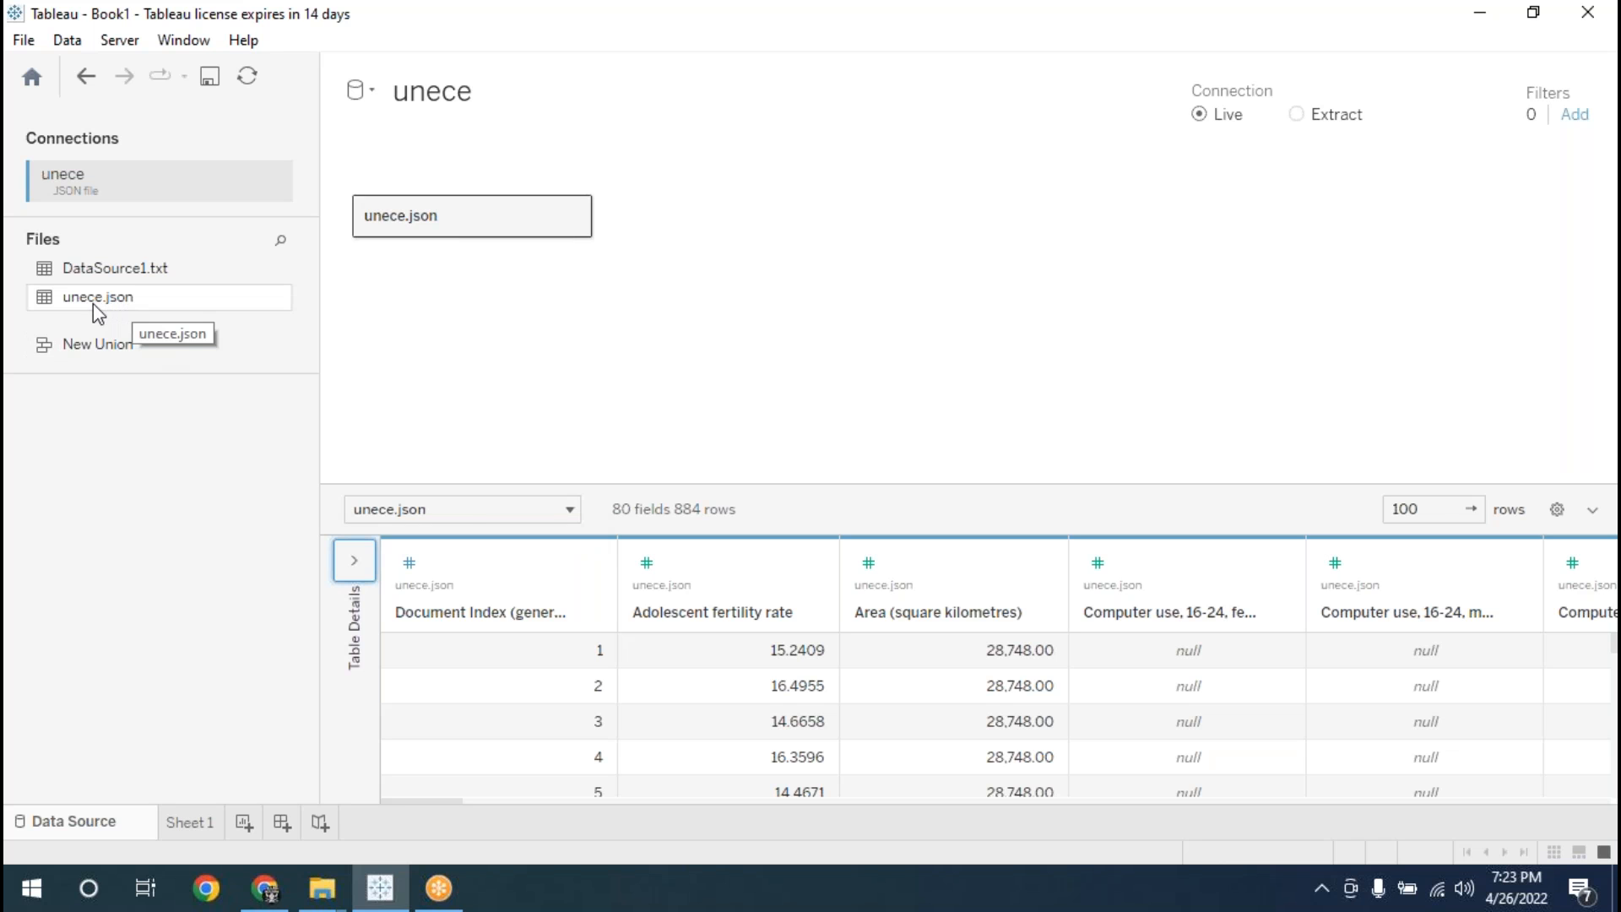
click(126, 306)
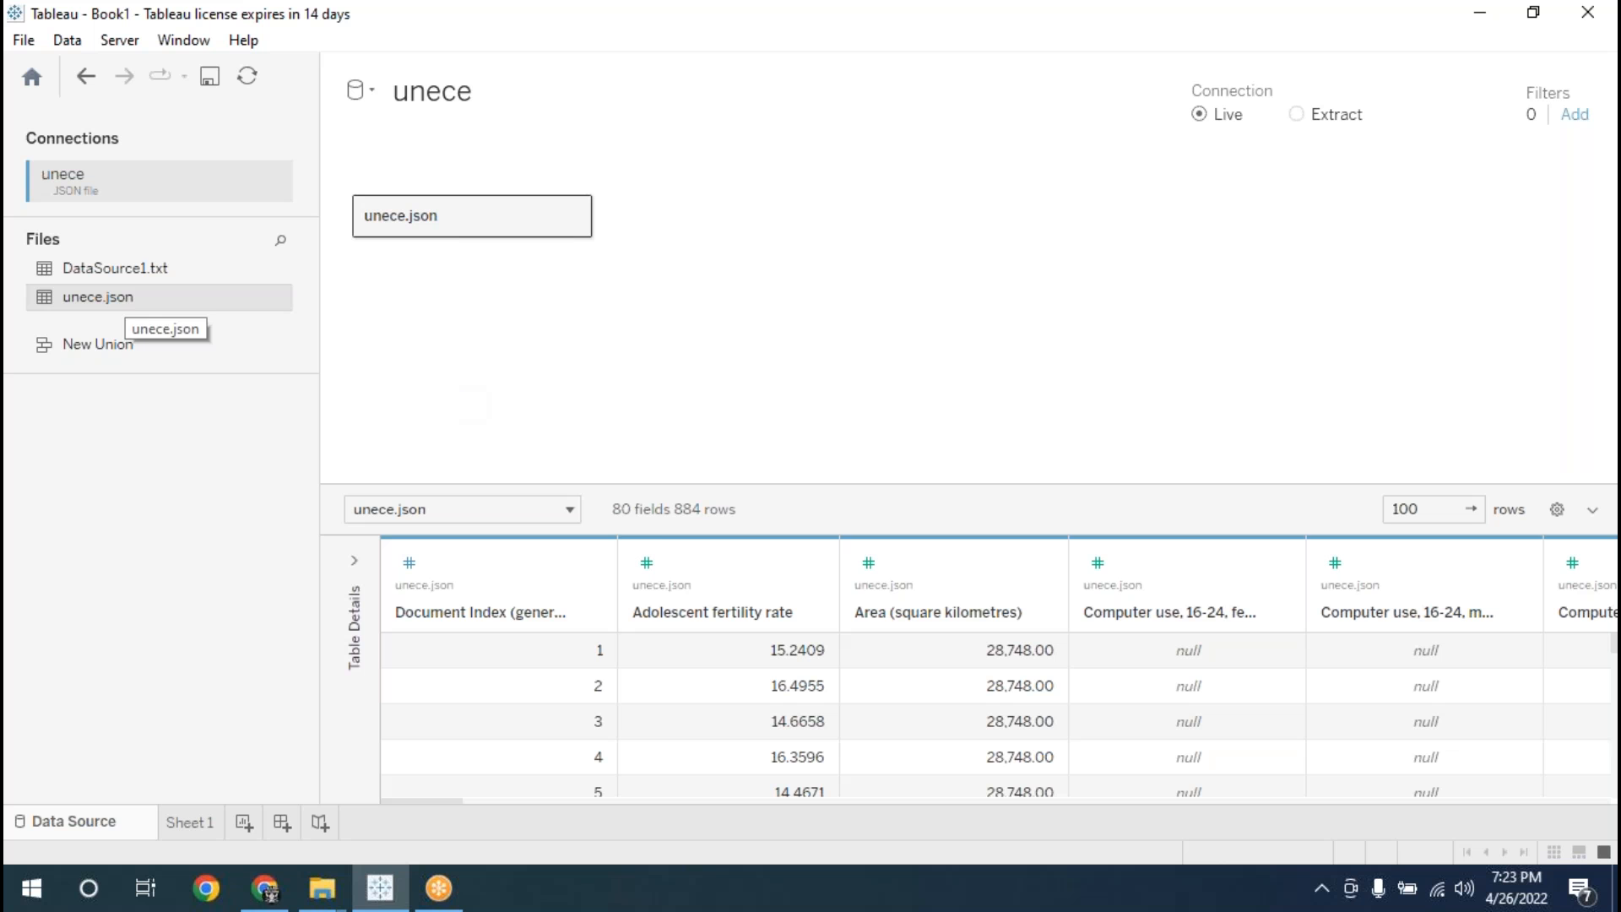
- Open Sheet 1, expand the Unece folder and place Country on Rows
click(197, 823)
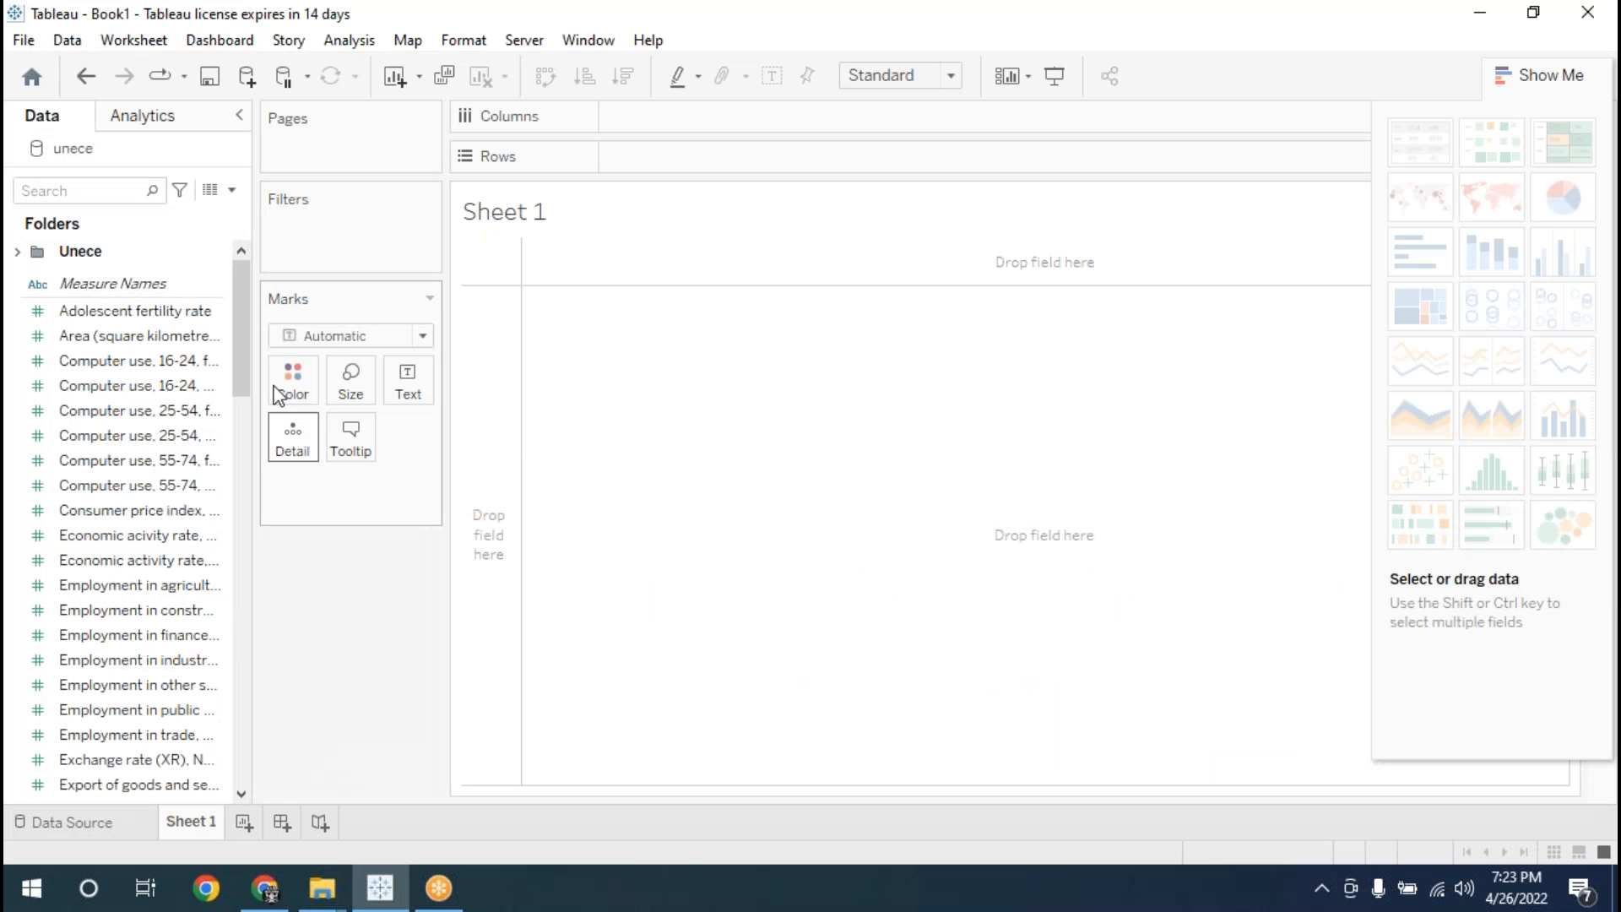
mouse_move(235, 316)
mouse_down()
mouse_move(241, 726)
mouse_move(235, 308)
mouse_up()
click(17, 253)
click(41, 289)
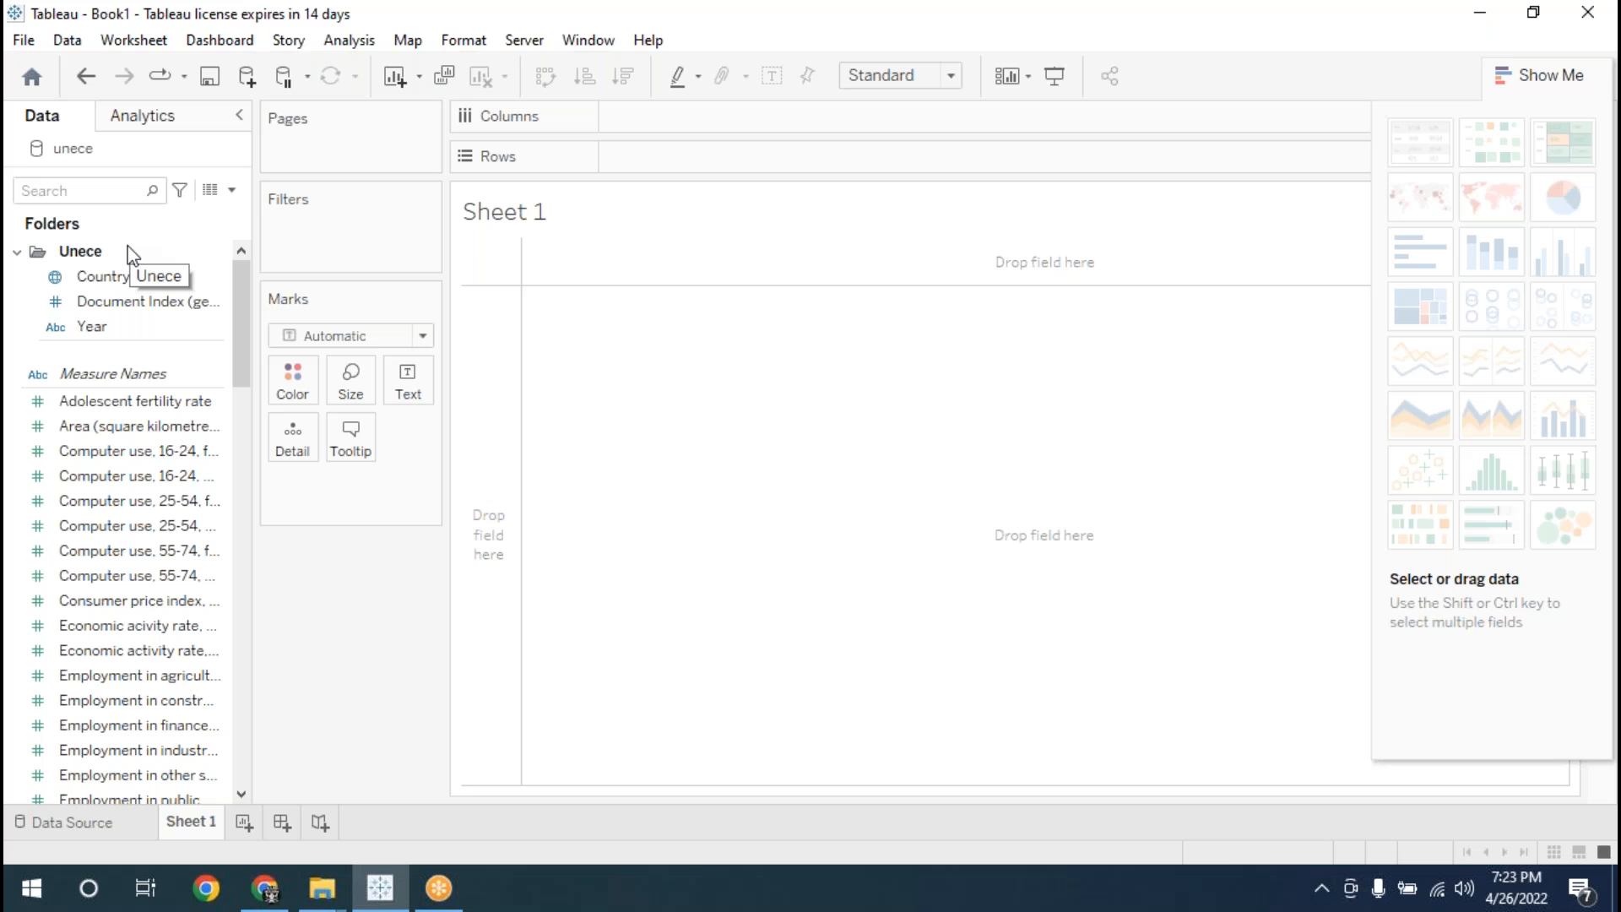
click(139, 279)
drag(94, 290, 631, 155)
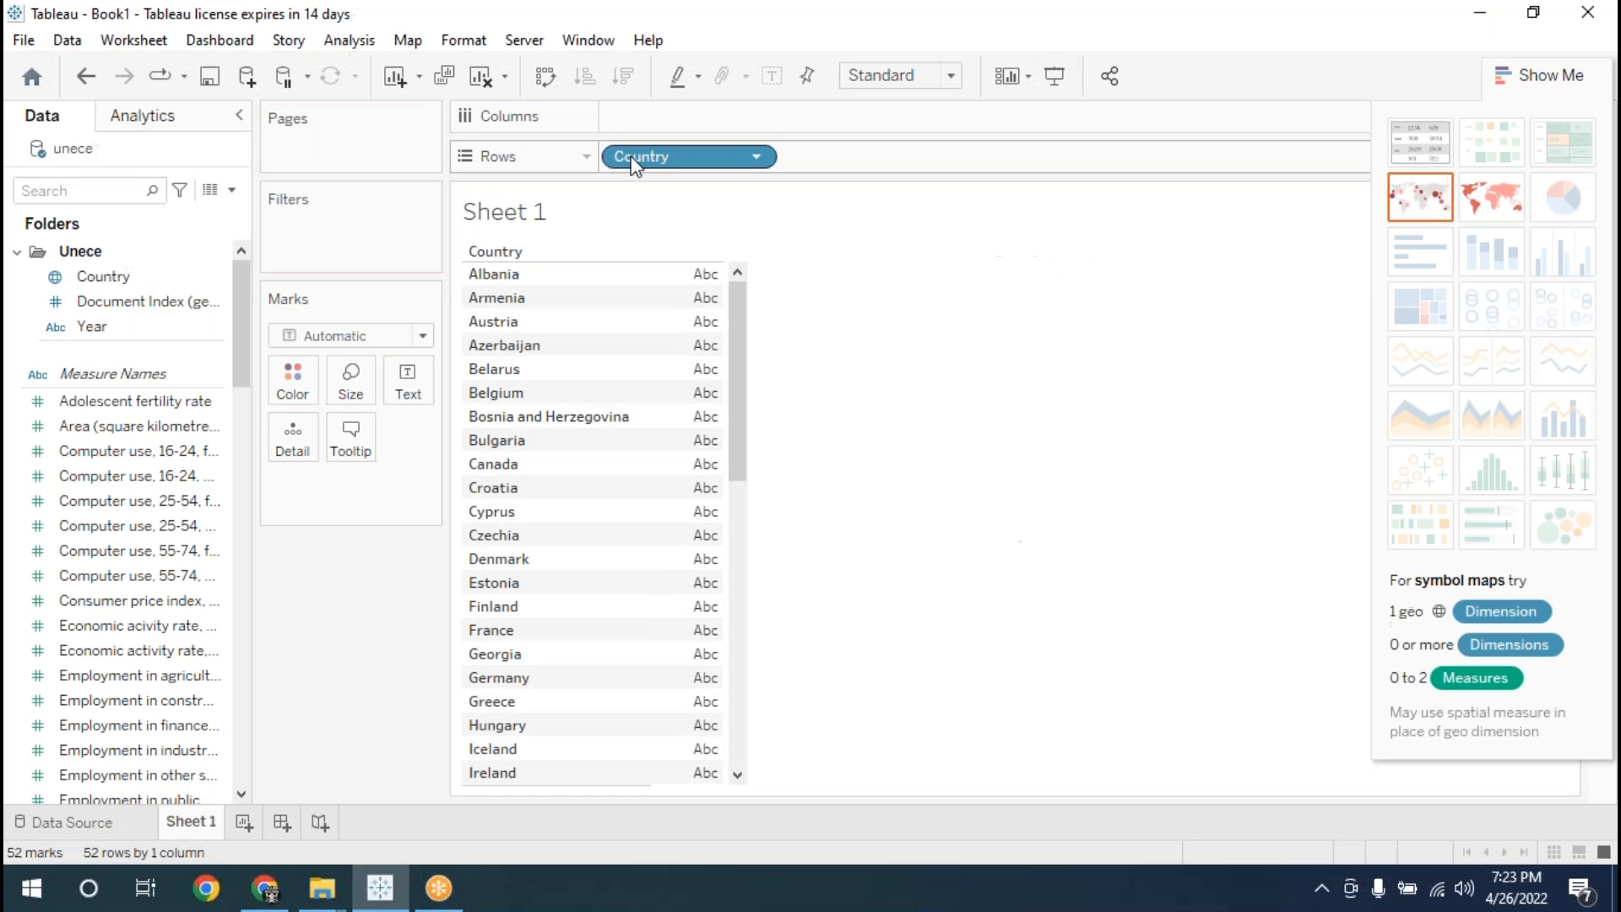
- Add the measure for employment in agriculture, hunting, forestry and fishing to Columns
drag(737, 395, 801, 314)
scroll(110, 633, down, 2)
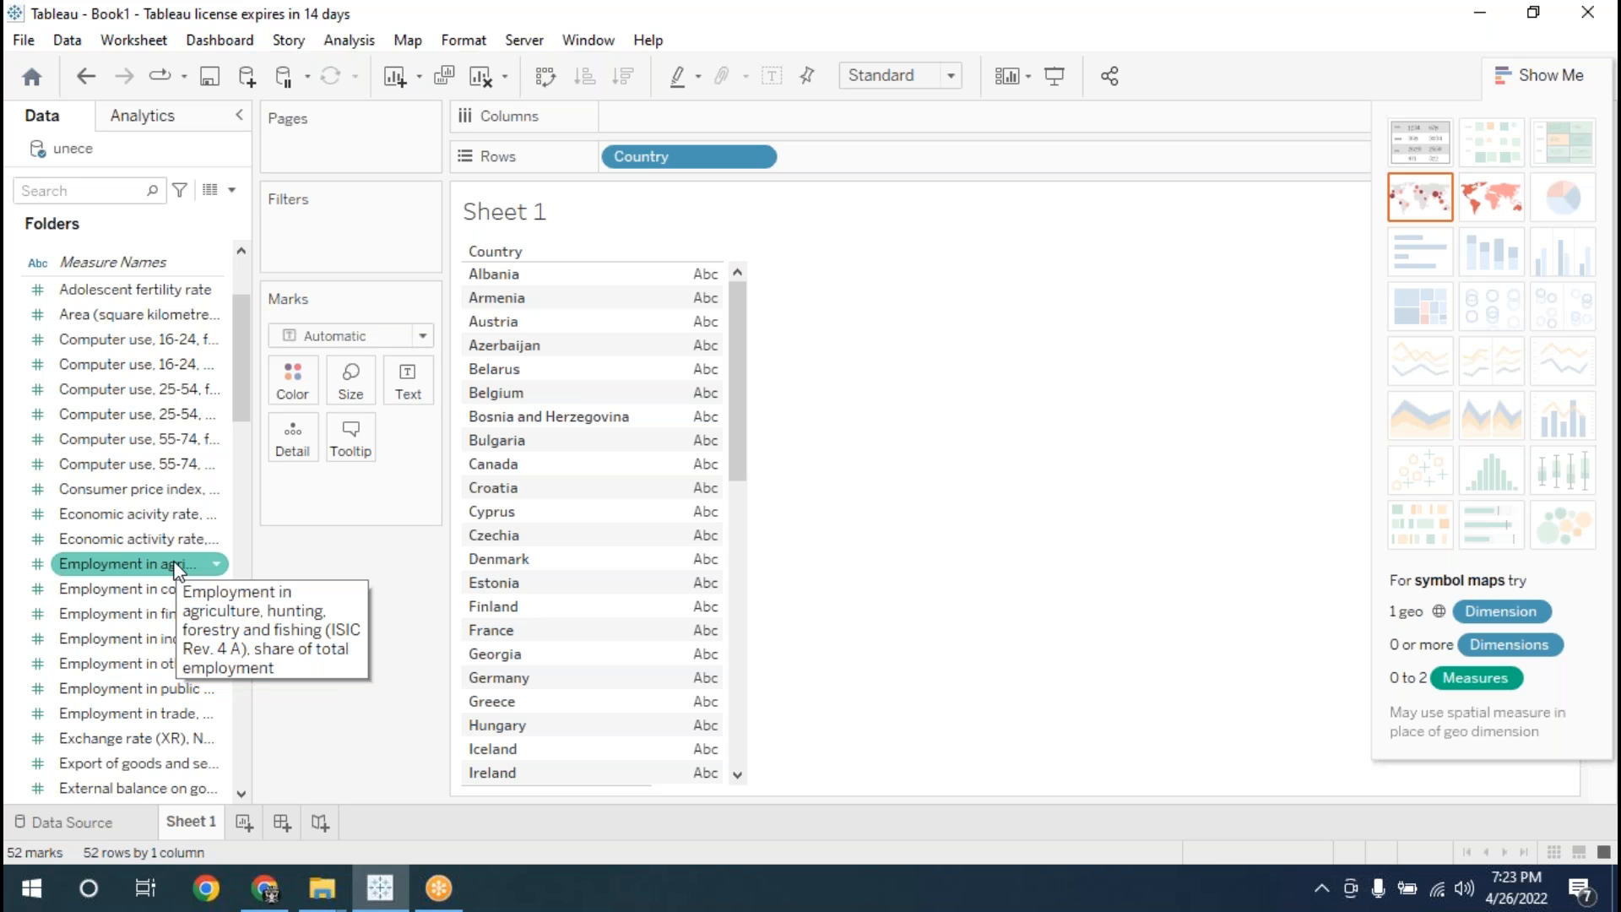
drag(177, 570, 642, 117)
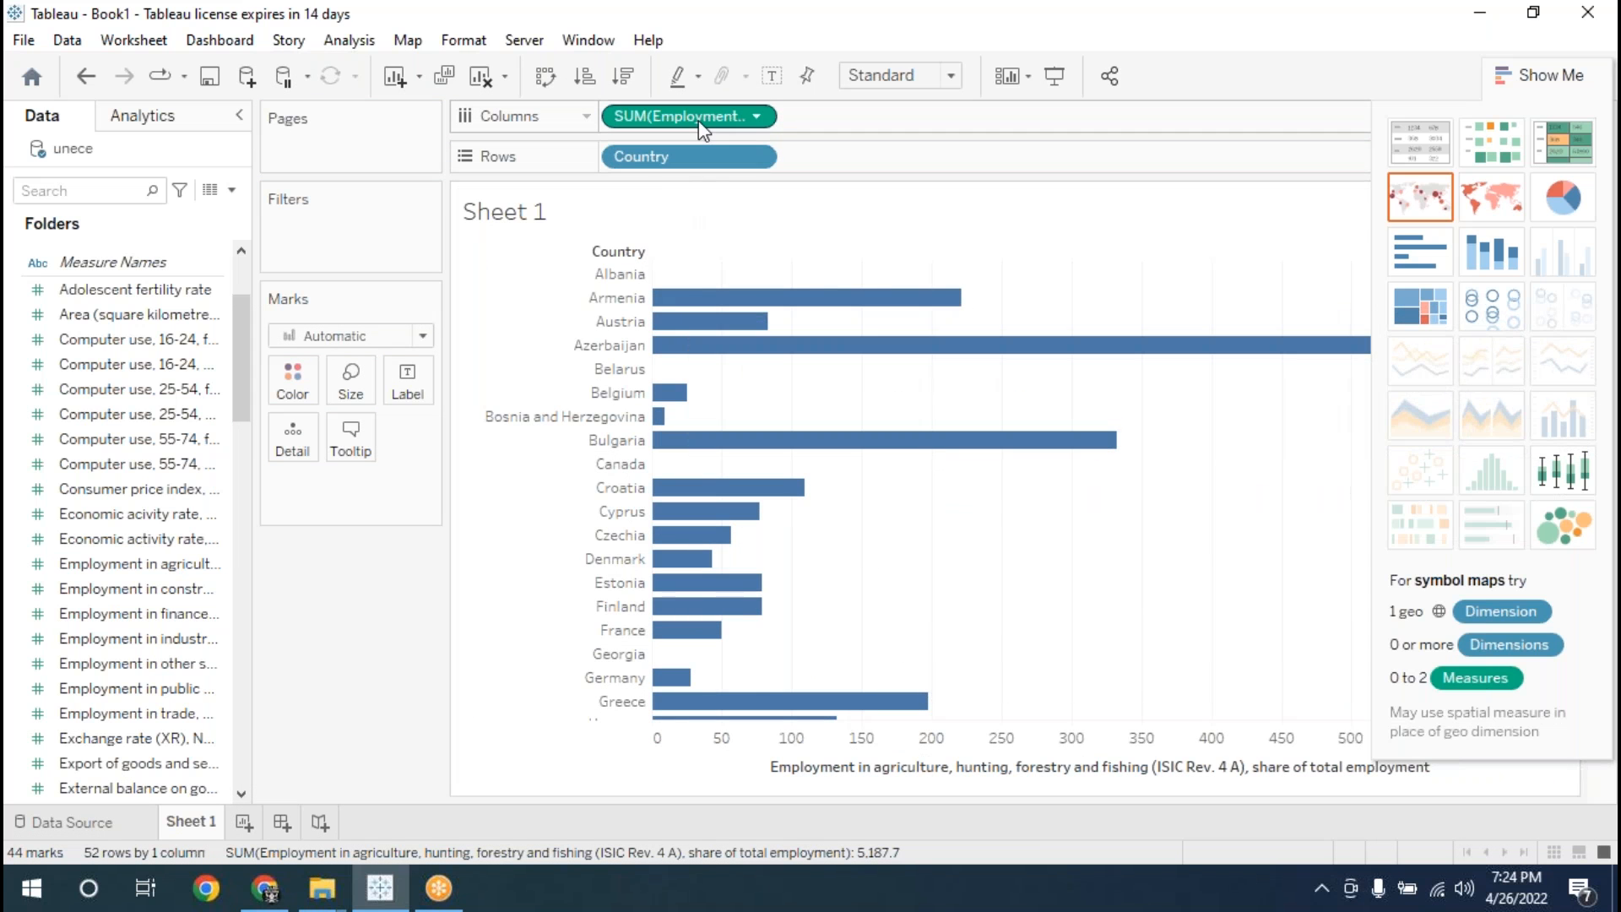
click(150, 566)
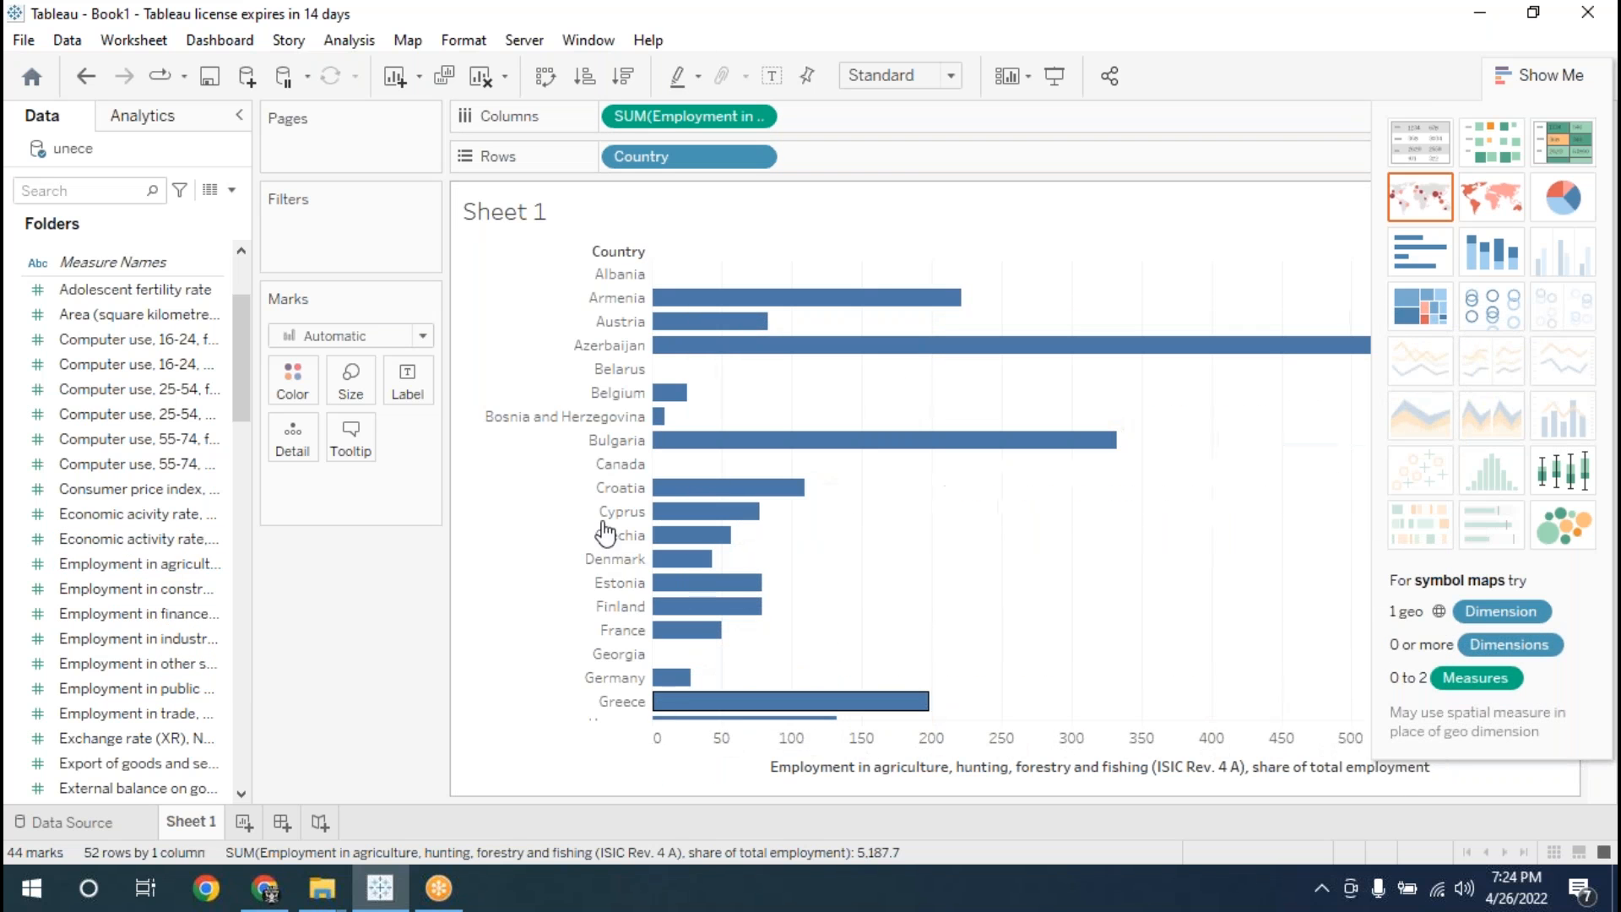
- Sort the countries in descending order of agricultural employment and hide the Show Me chart choices
click(627, 77)
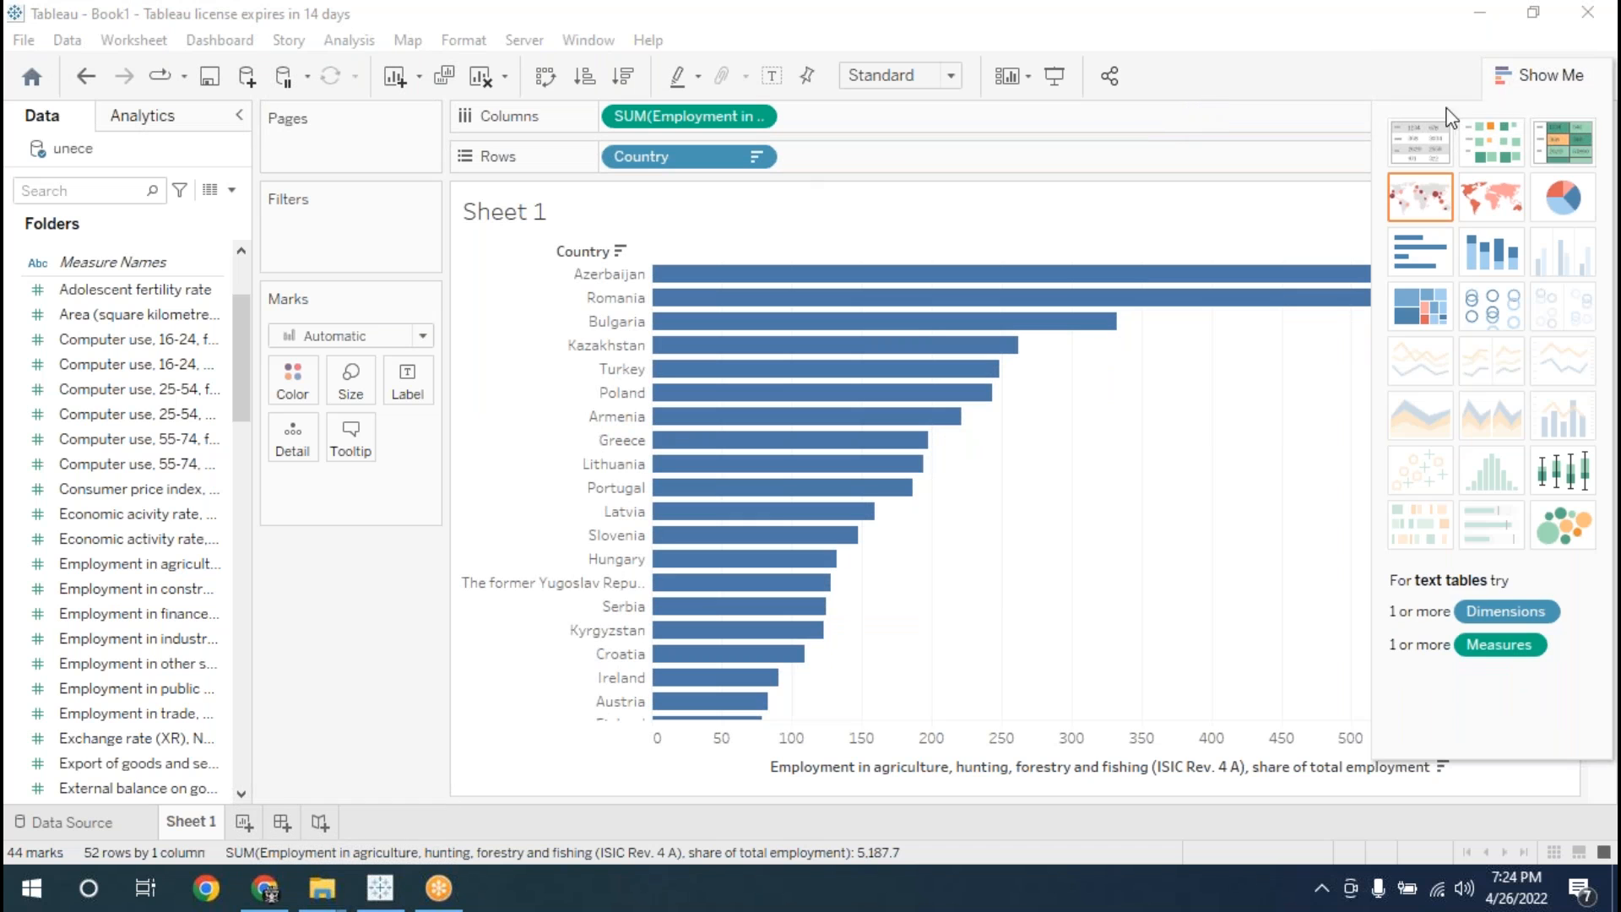
click(1525, 81)
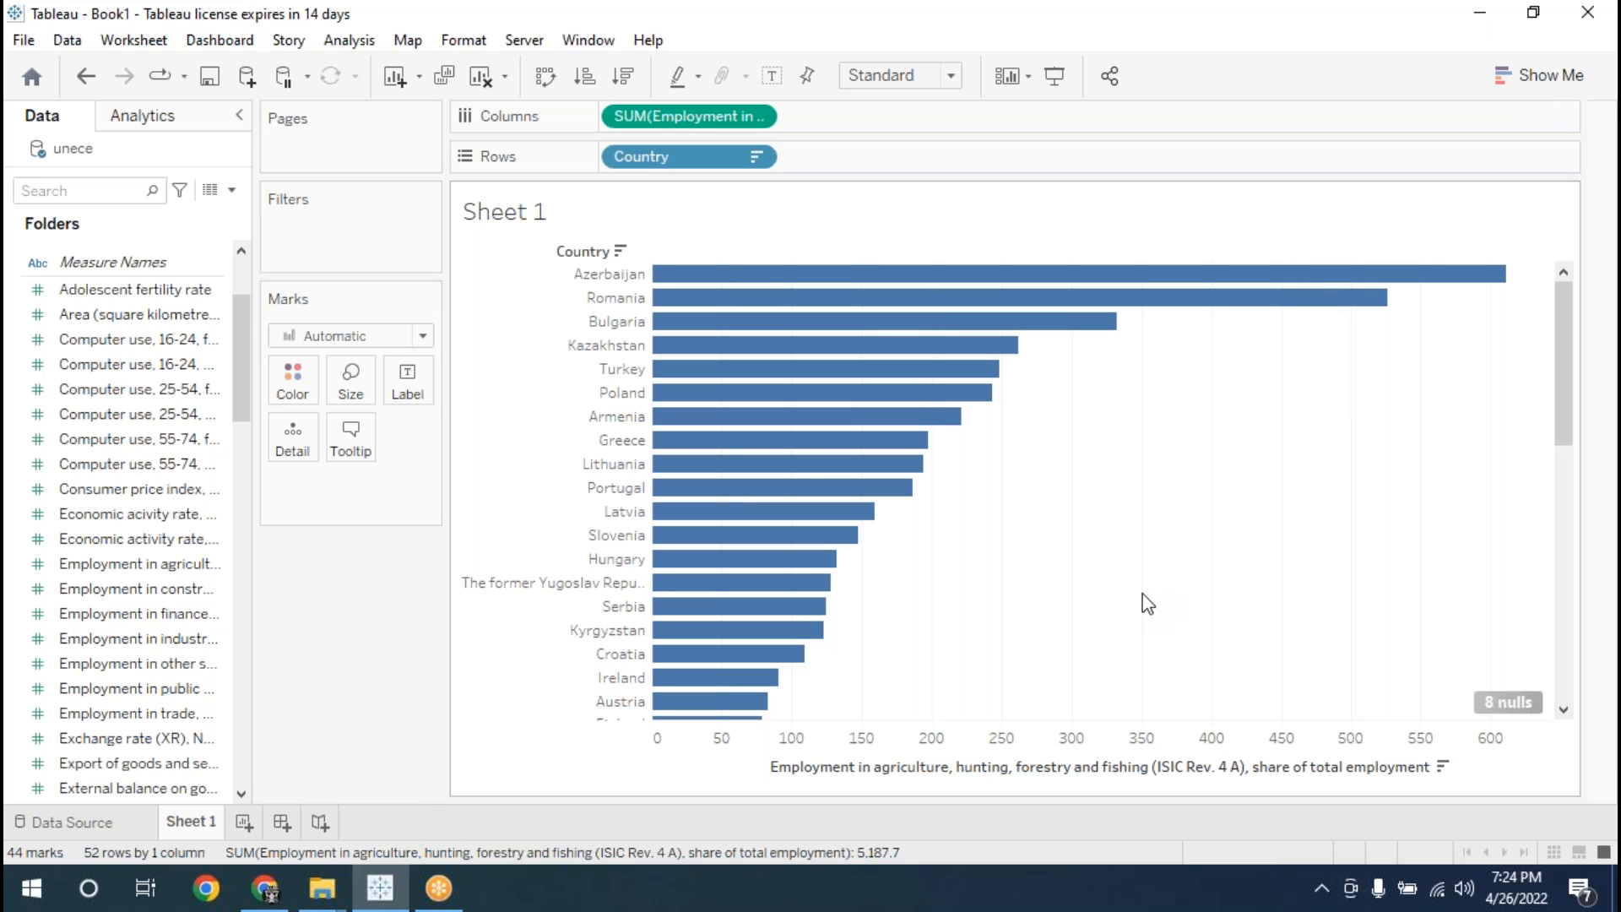
mouse_move(692, 291)
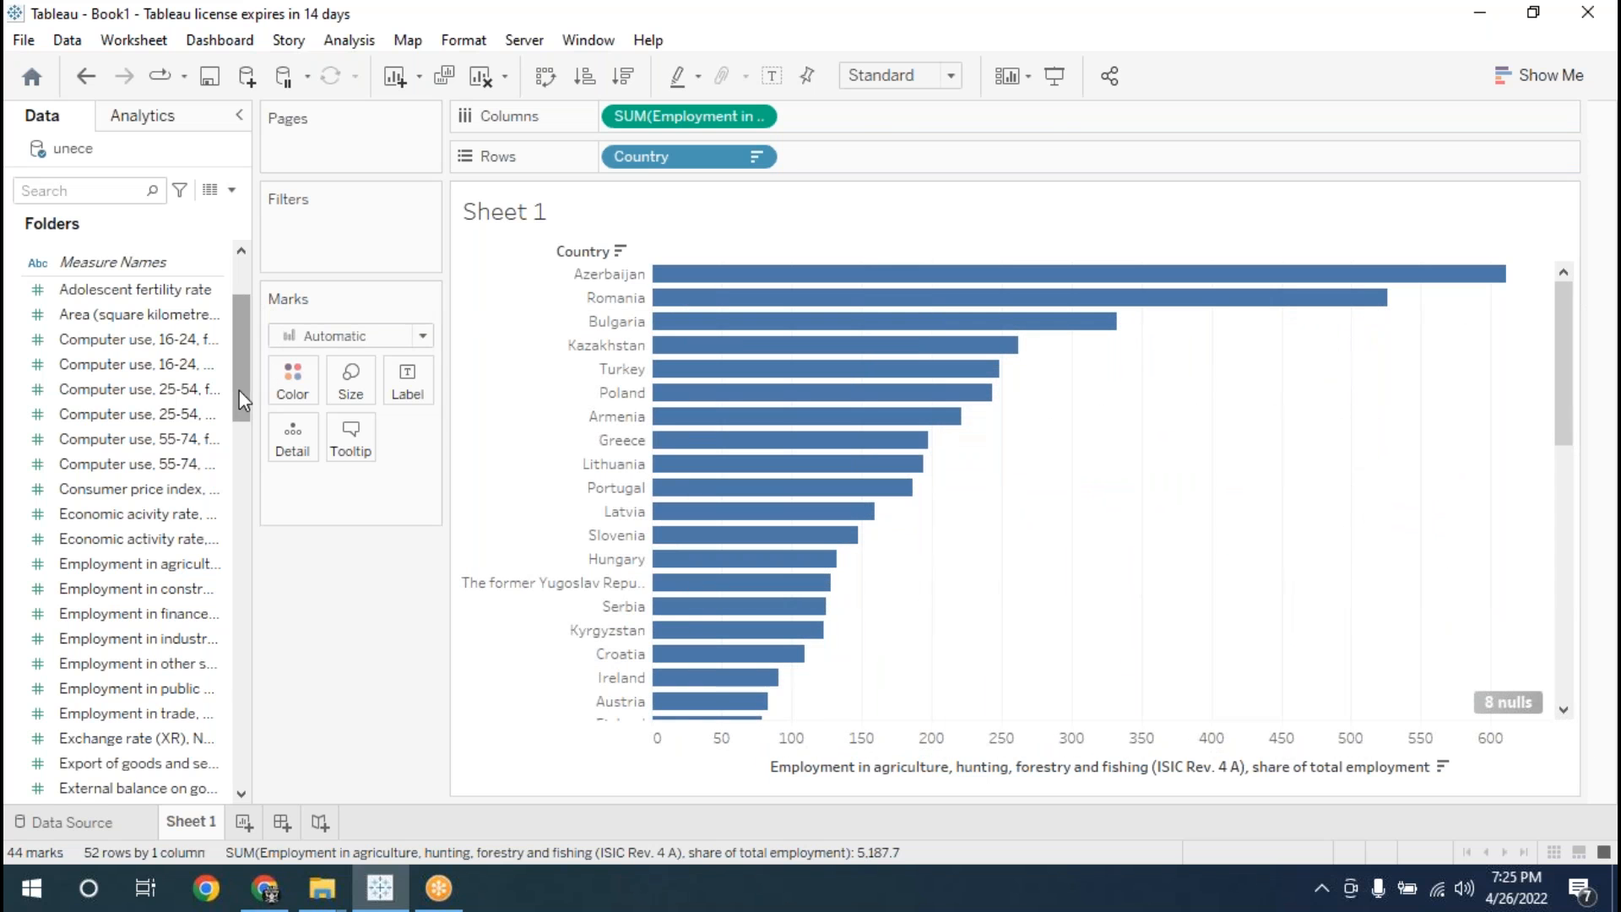
- Add Country as a filter and look through its wildcard and condition options up to the Top settings
drag(240, 389, 234, 311)
drag(103, 276, 306, 241)
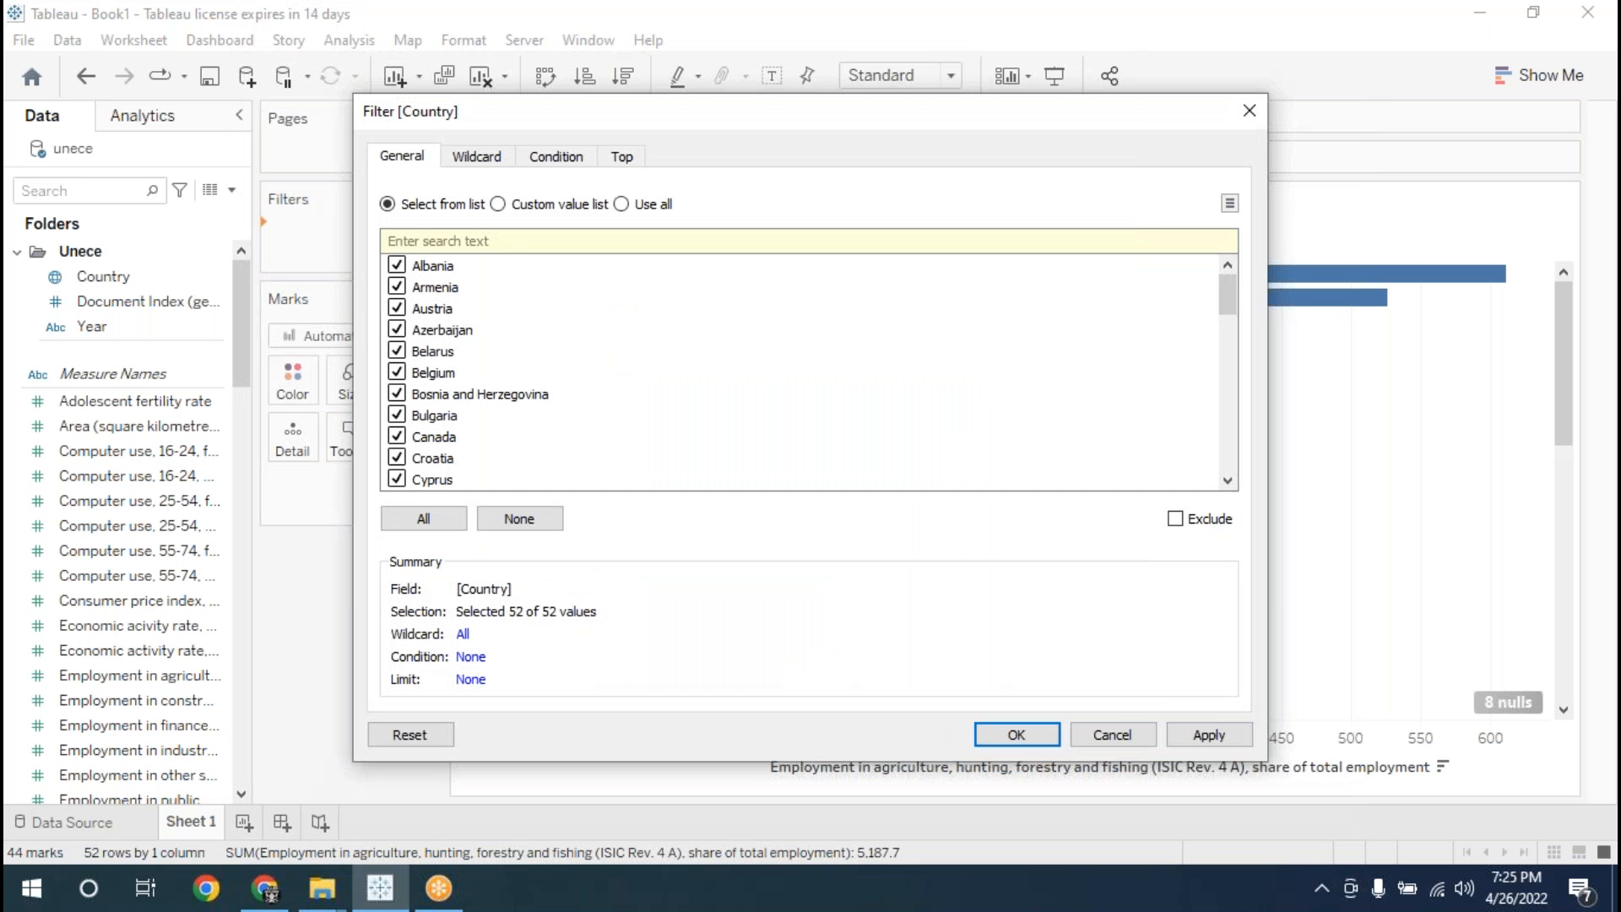
click(479, 160)
click(551, 159)
click(603, 162)
click(564, 158)
click(622, 158)
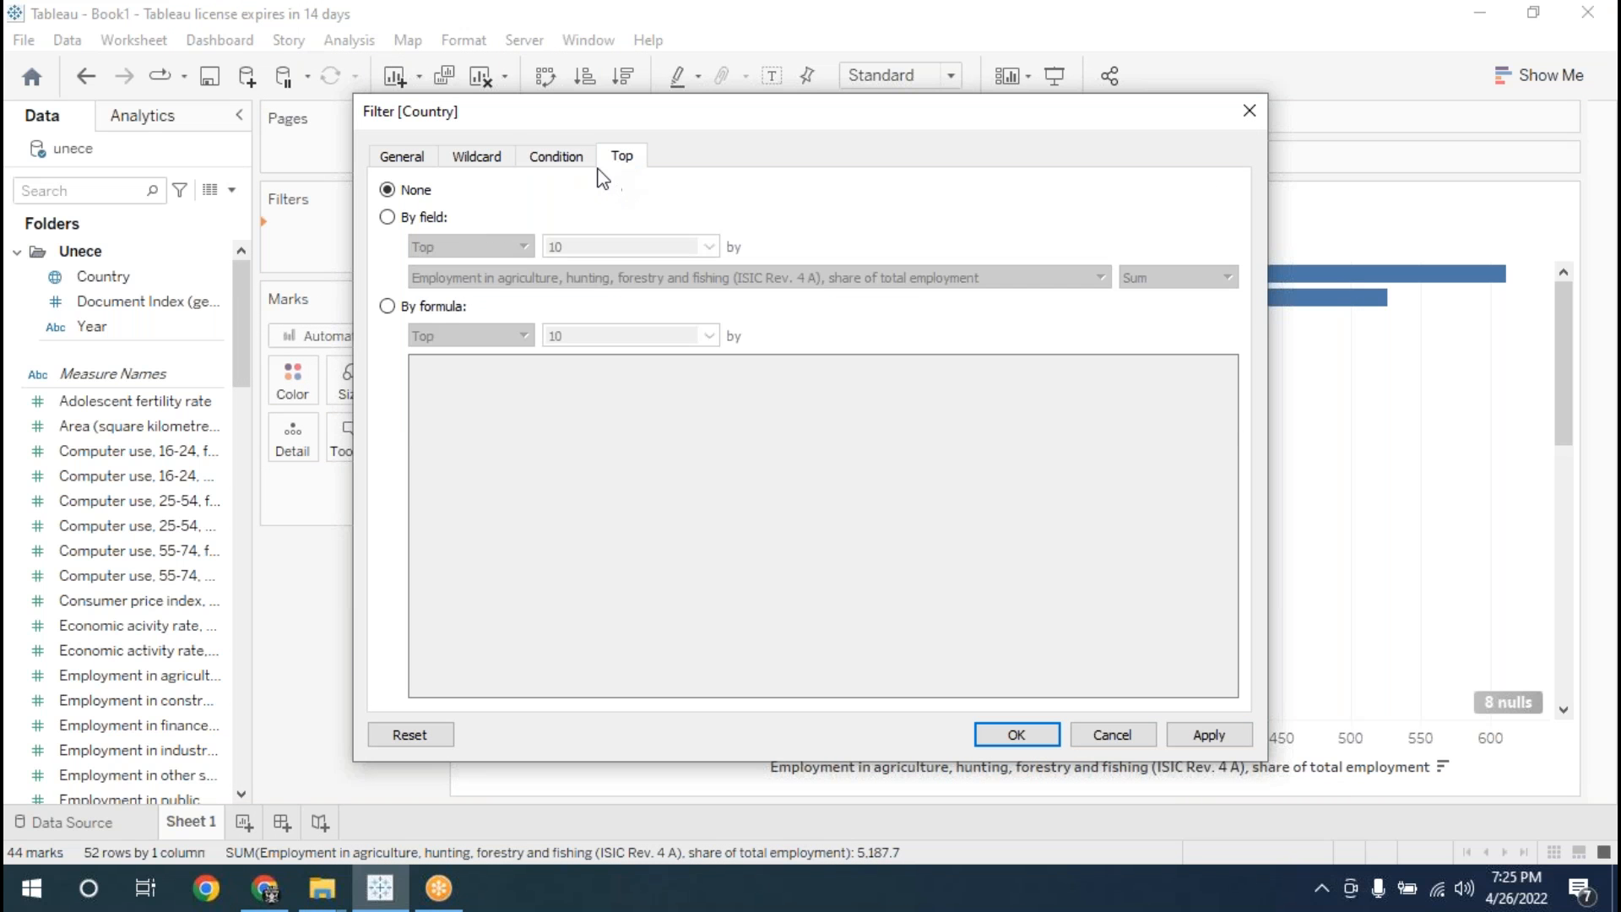
- Limit the Country filter to the top 5 by the sum of employment in agriculture and apply it
click(388, 218)
double_click(572, 247)
key(BackSpace)
text(5)
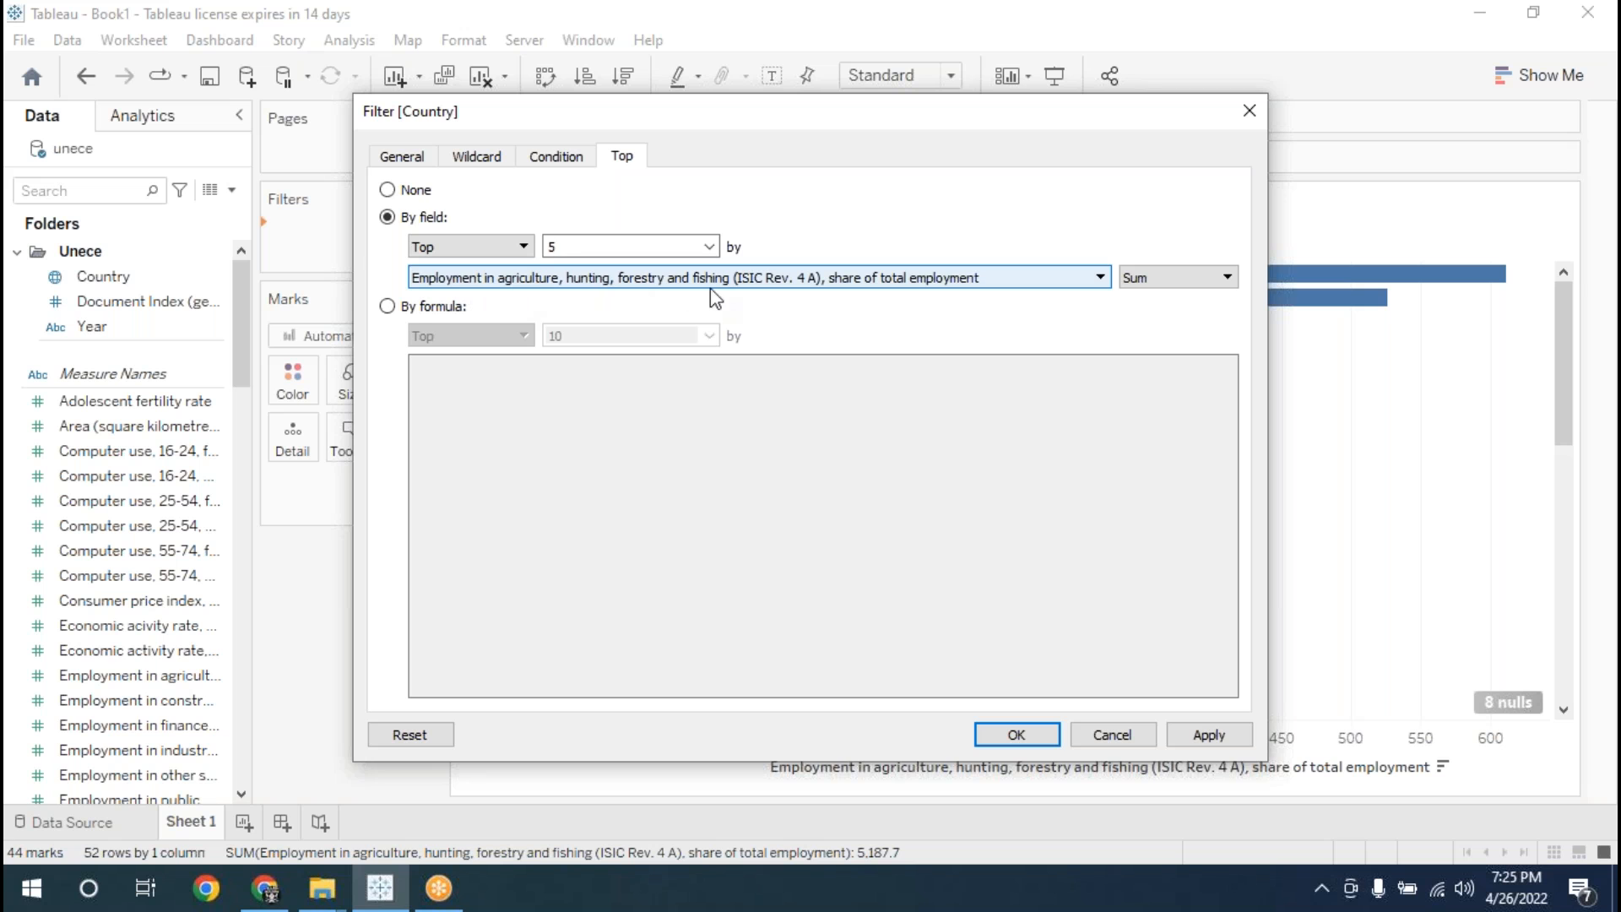
click(1186, 734)
click(1016, 740)
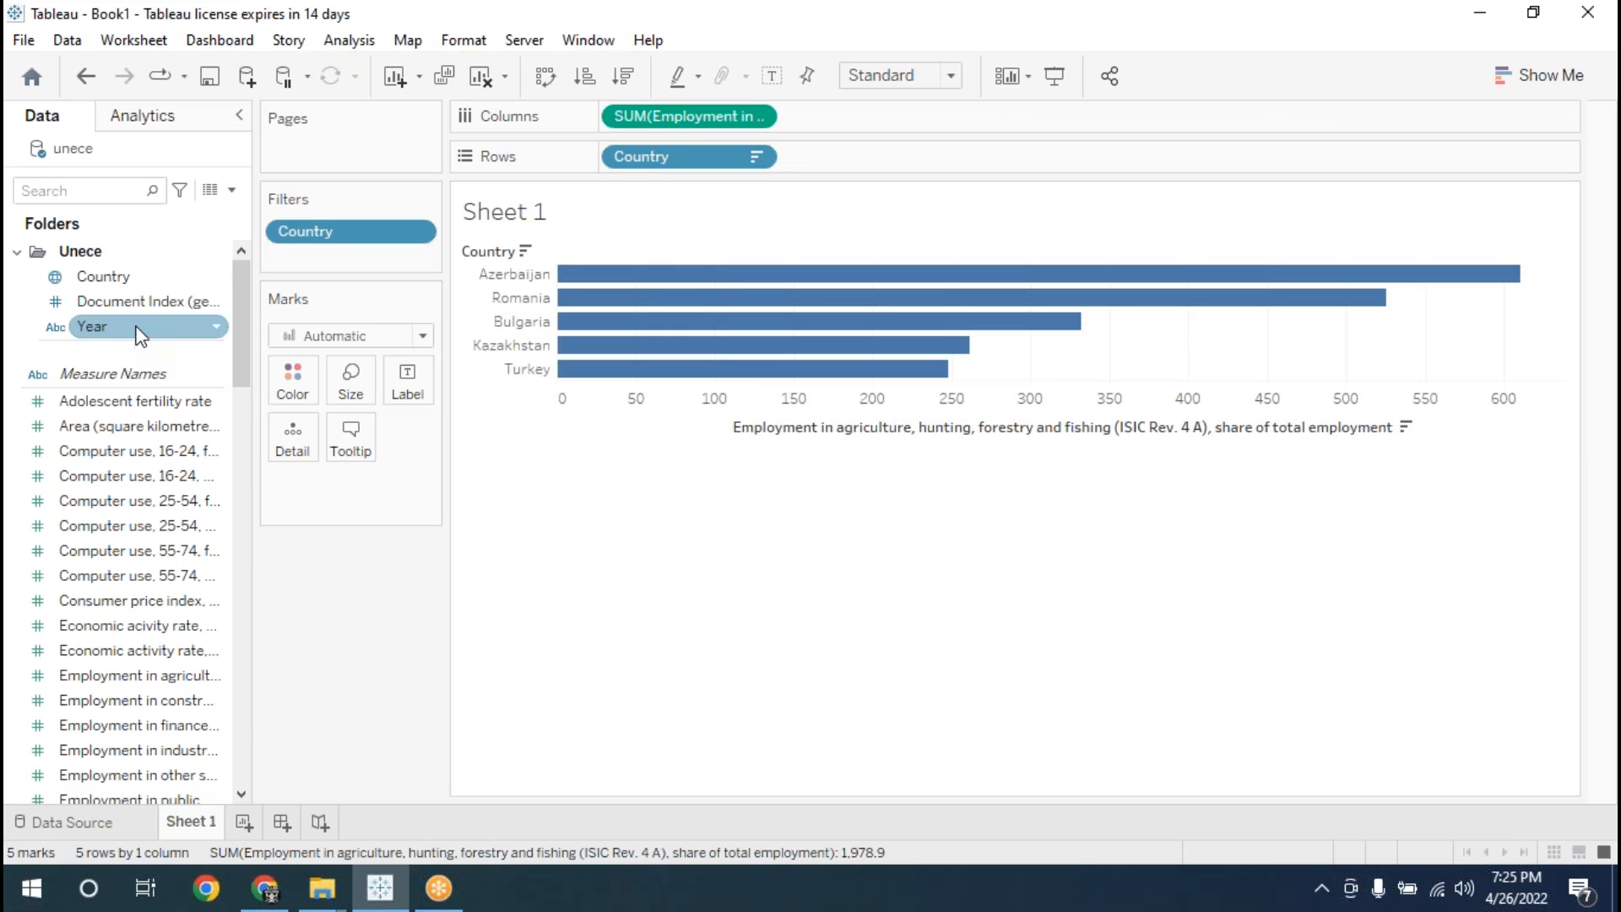
- Try the chart as stacked bars, and change it to a filled map of the countries shaded by agricultural employment
mouse_move(566, 373)
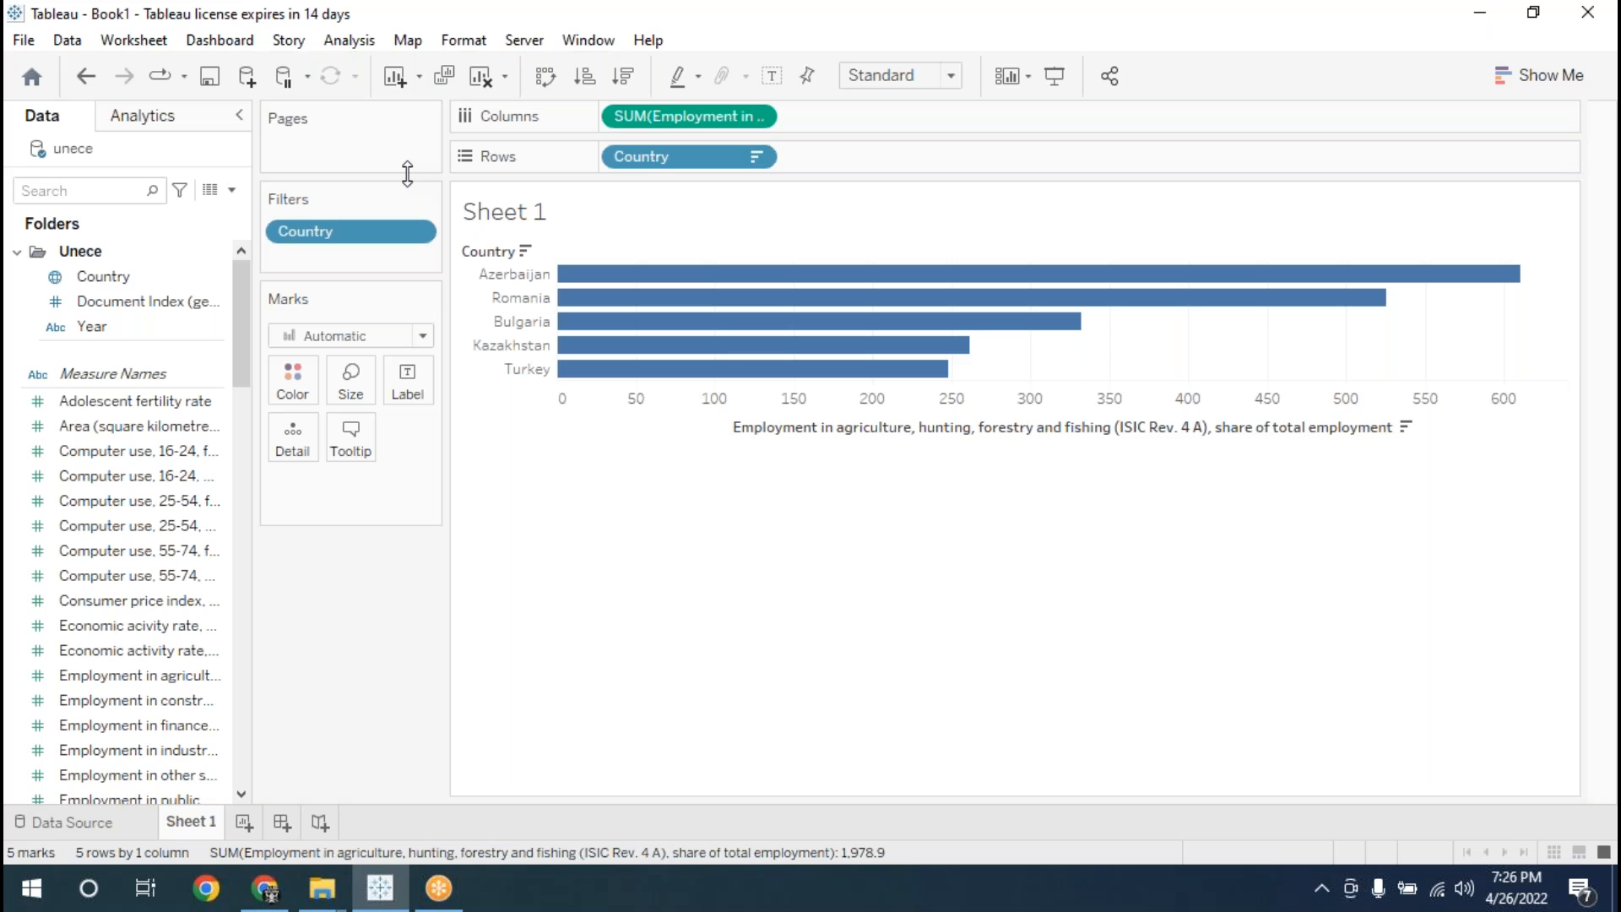
click(1579, 81)
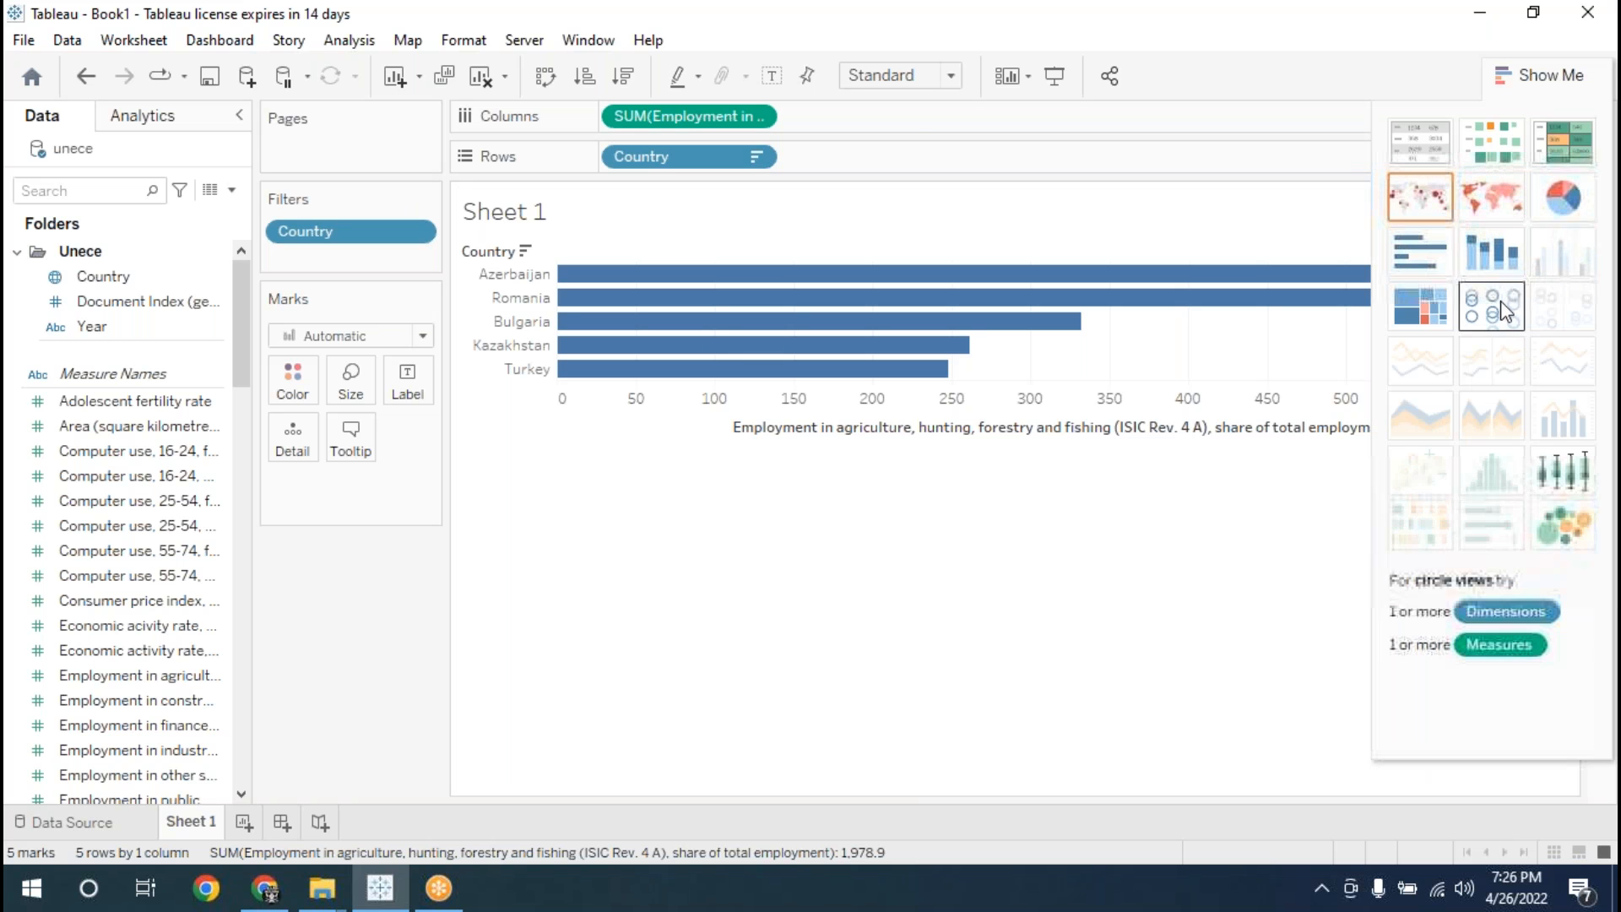
click(1492, 254)
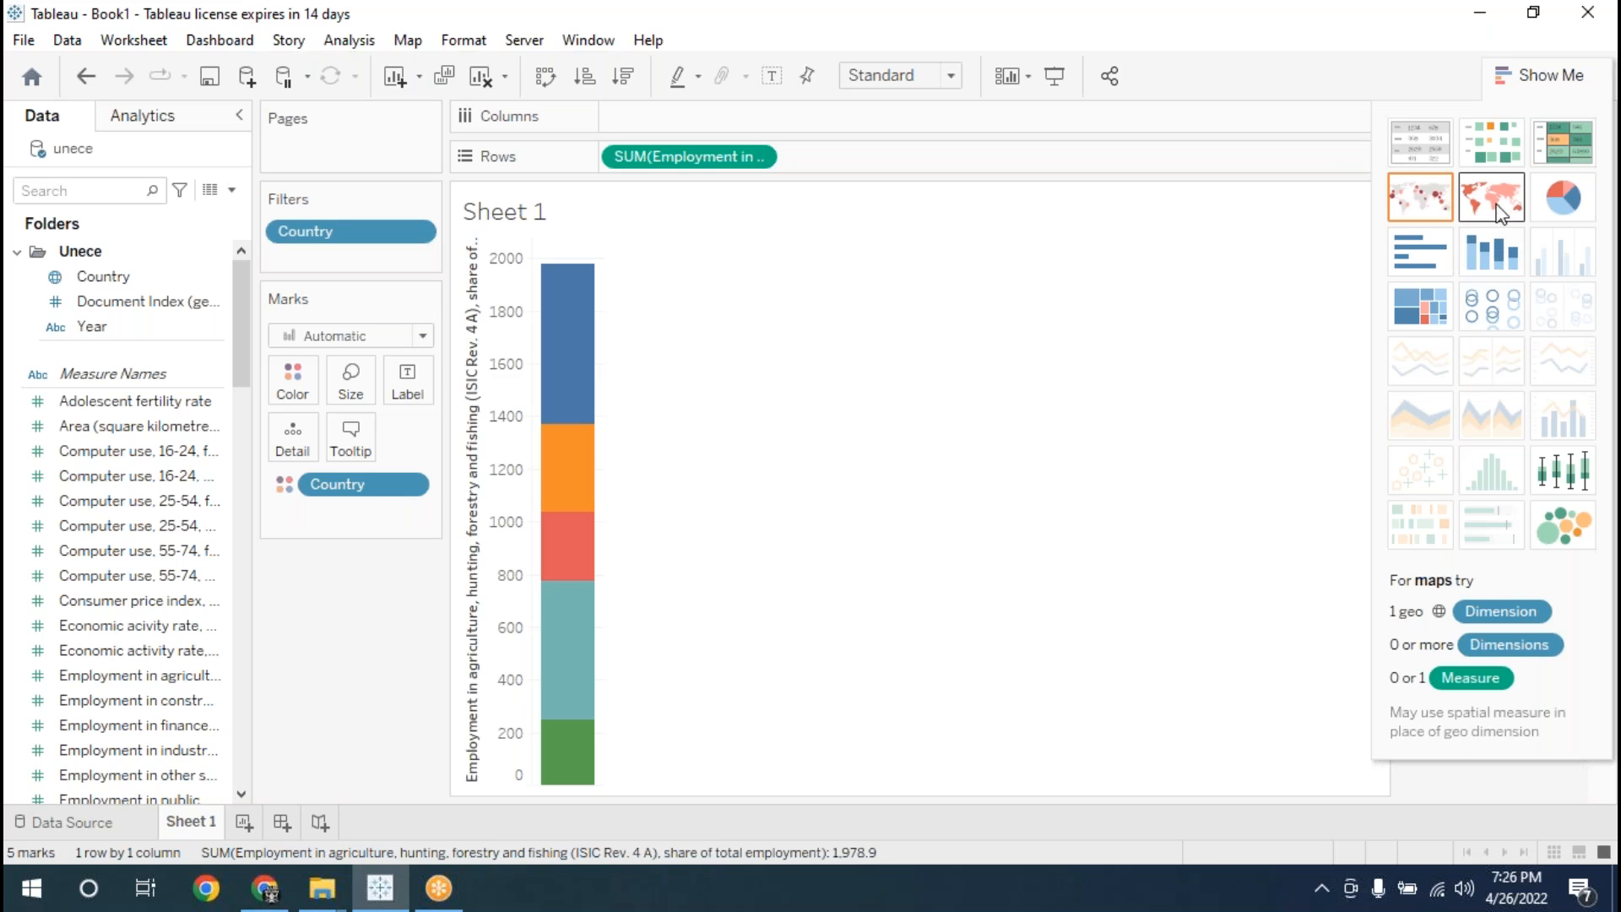
click(1435, 200)
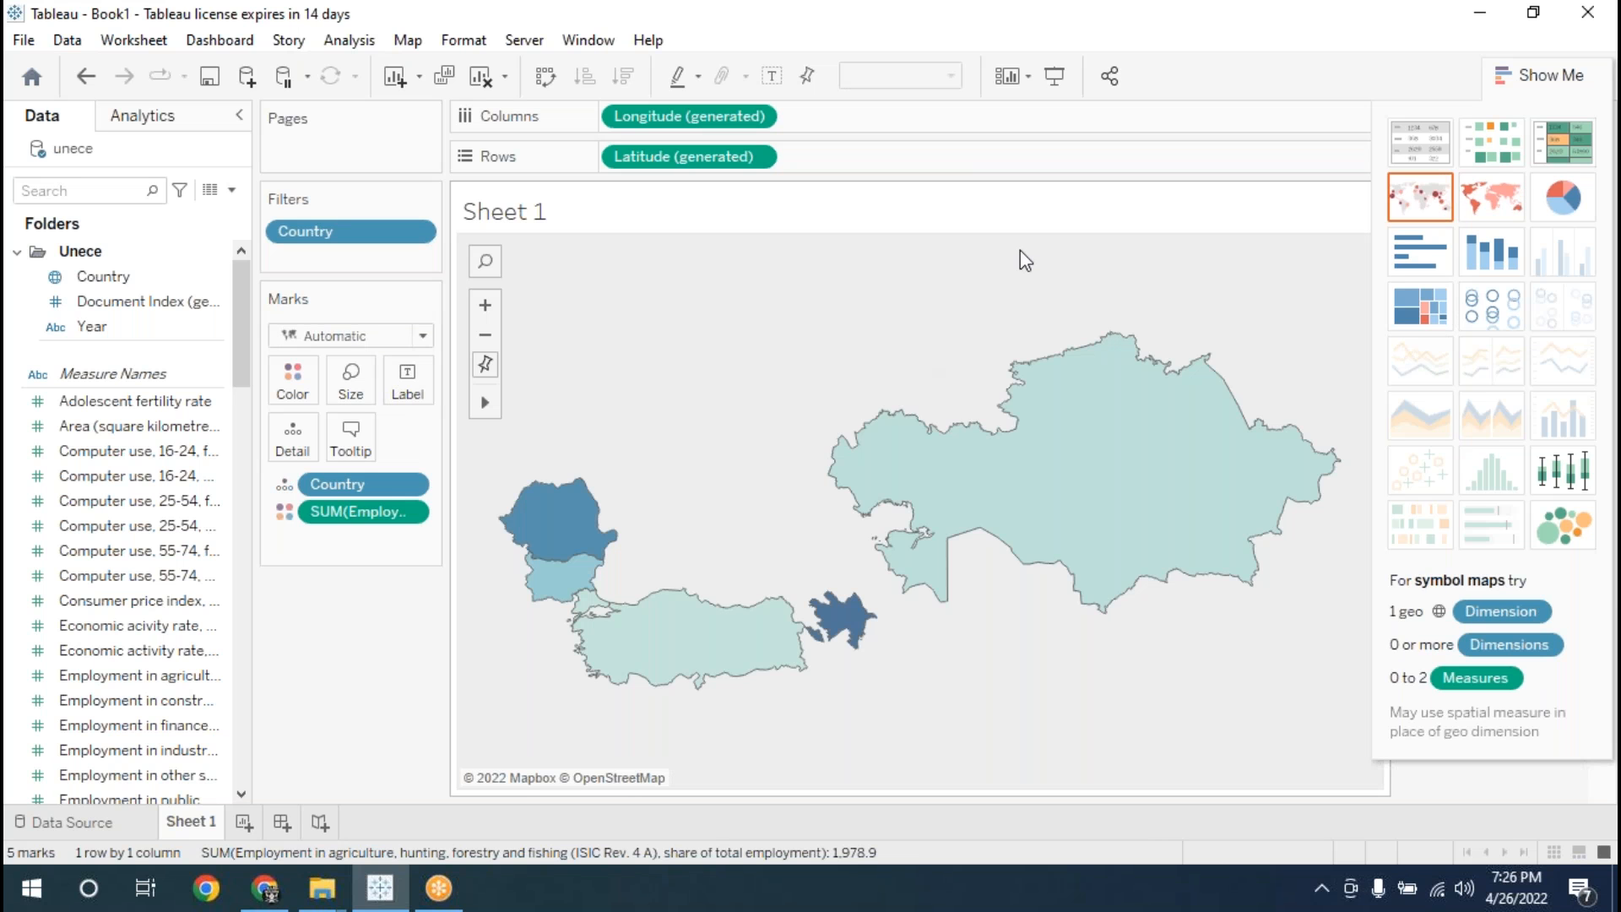
click(1401, 210)
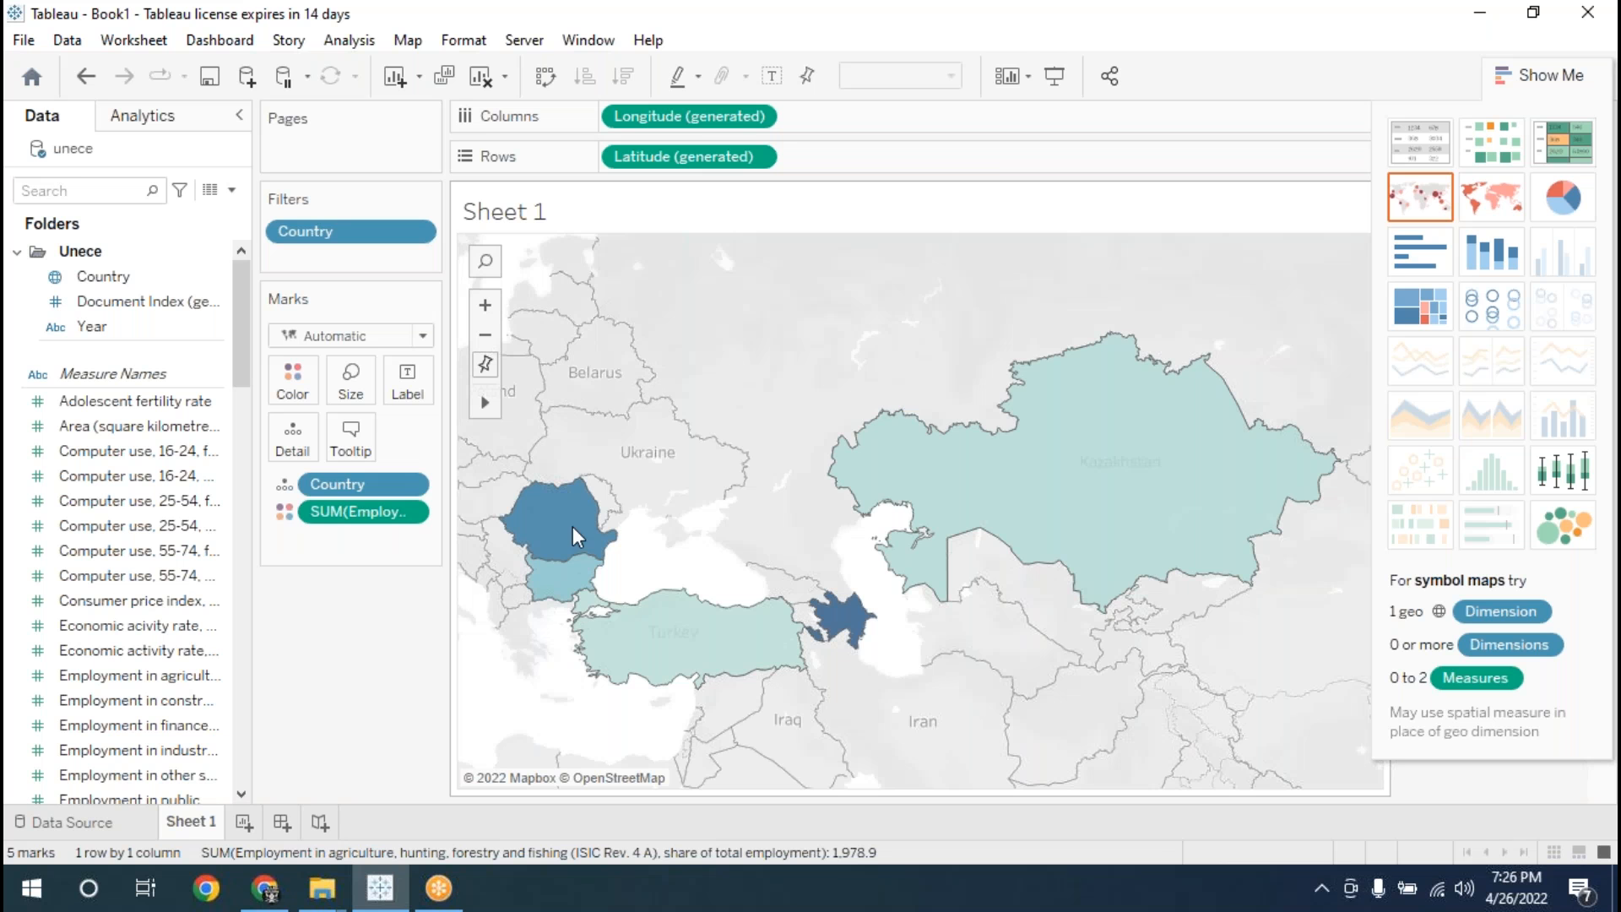
- Label each country on the map with its employment in agriculture value and check the country tooltips
mouse_move(562, 557)
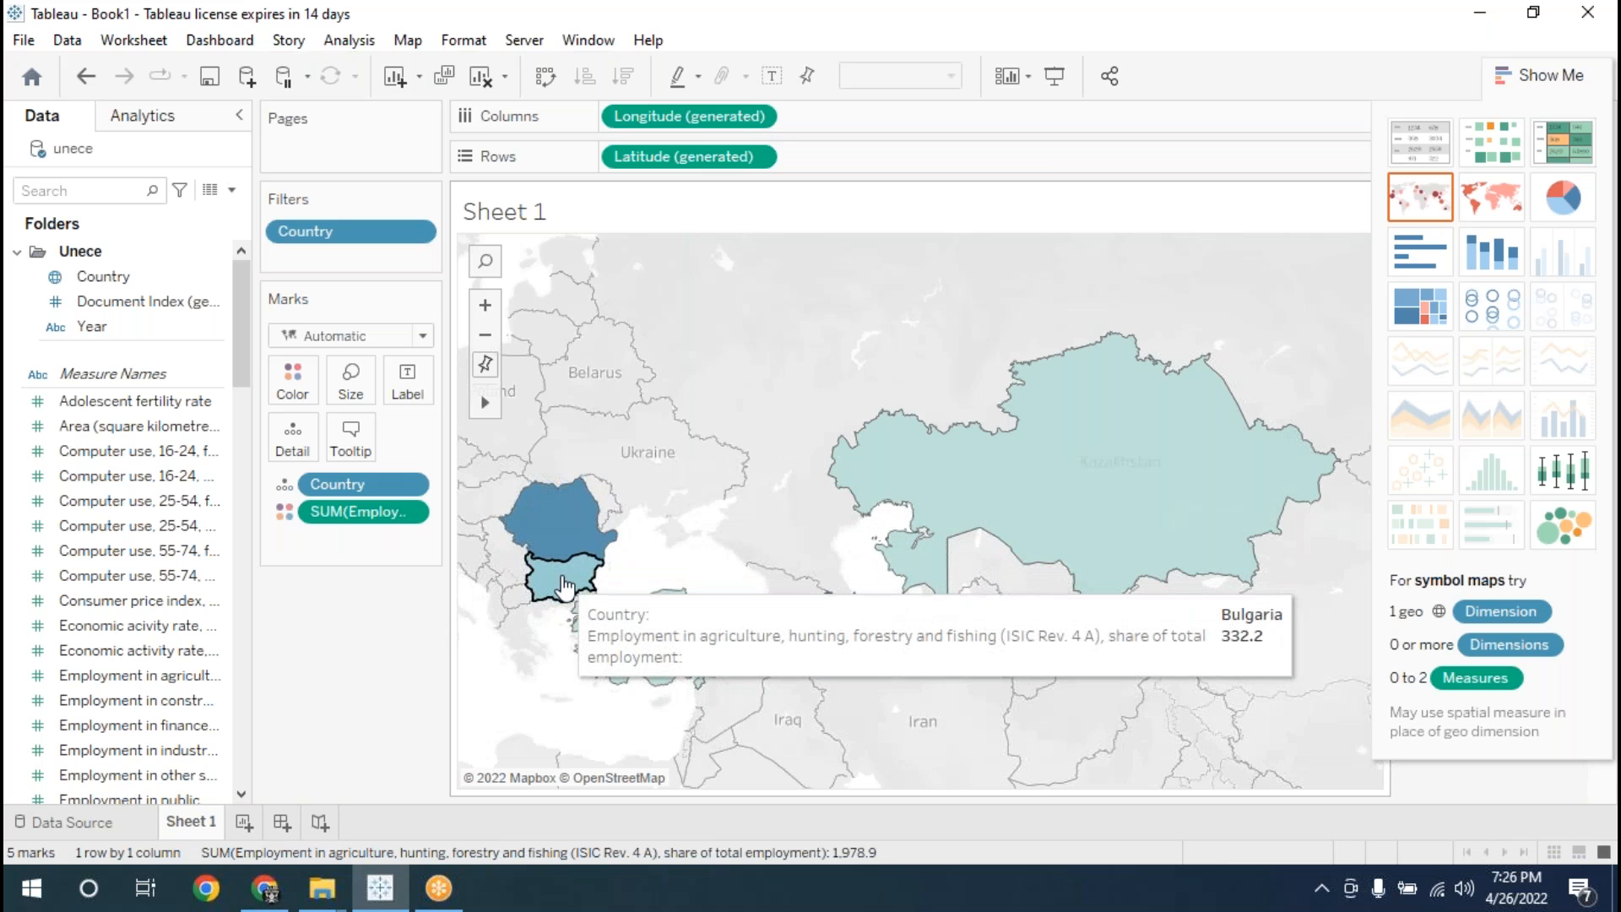
mouse_move(657, 626)
mouse_move(1018, 509)
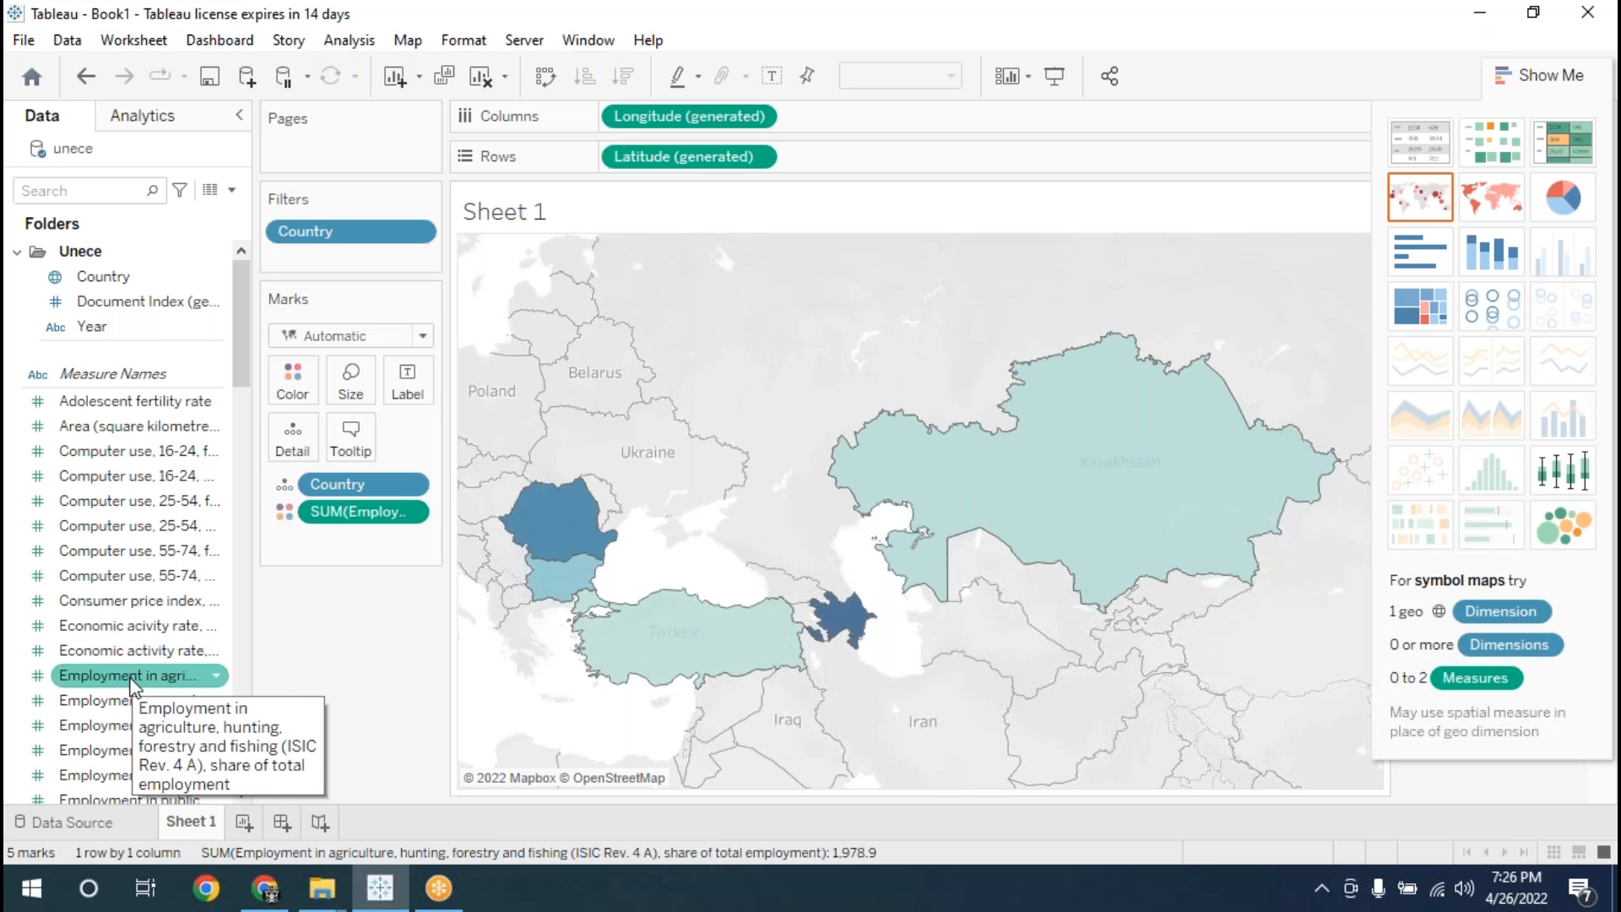
drag(130, 685, 408, 390)
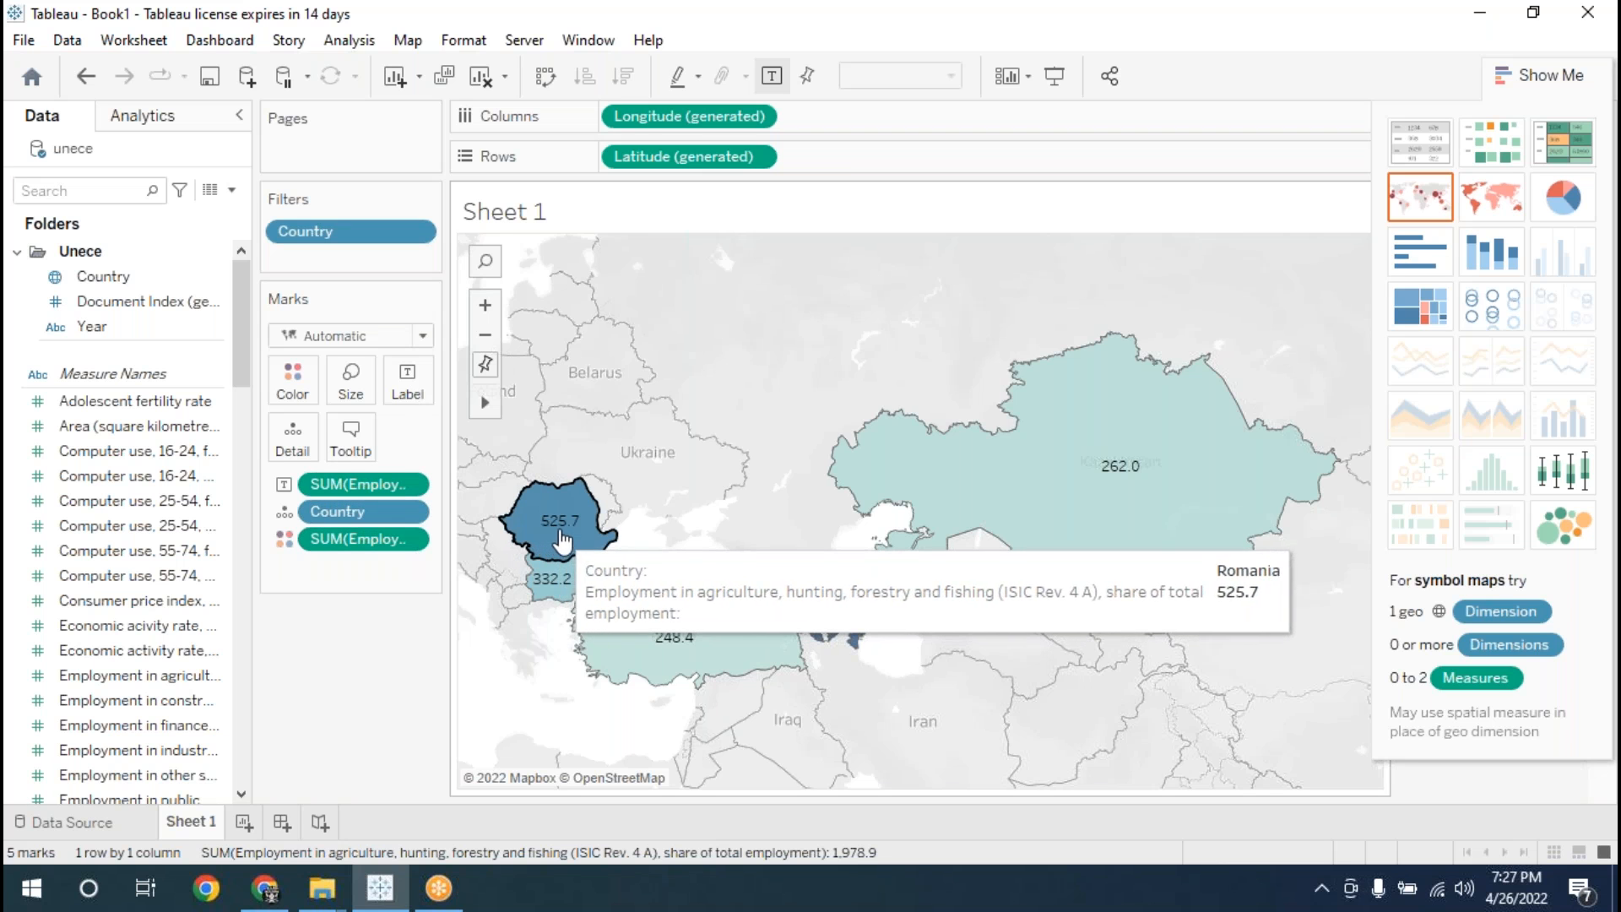
mouse_move(548, 596)
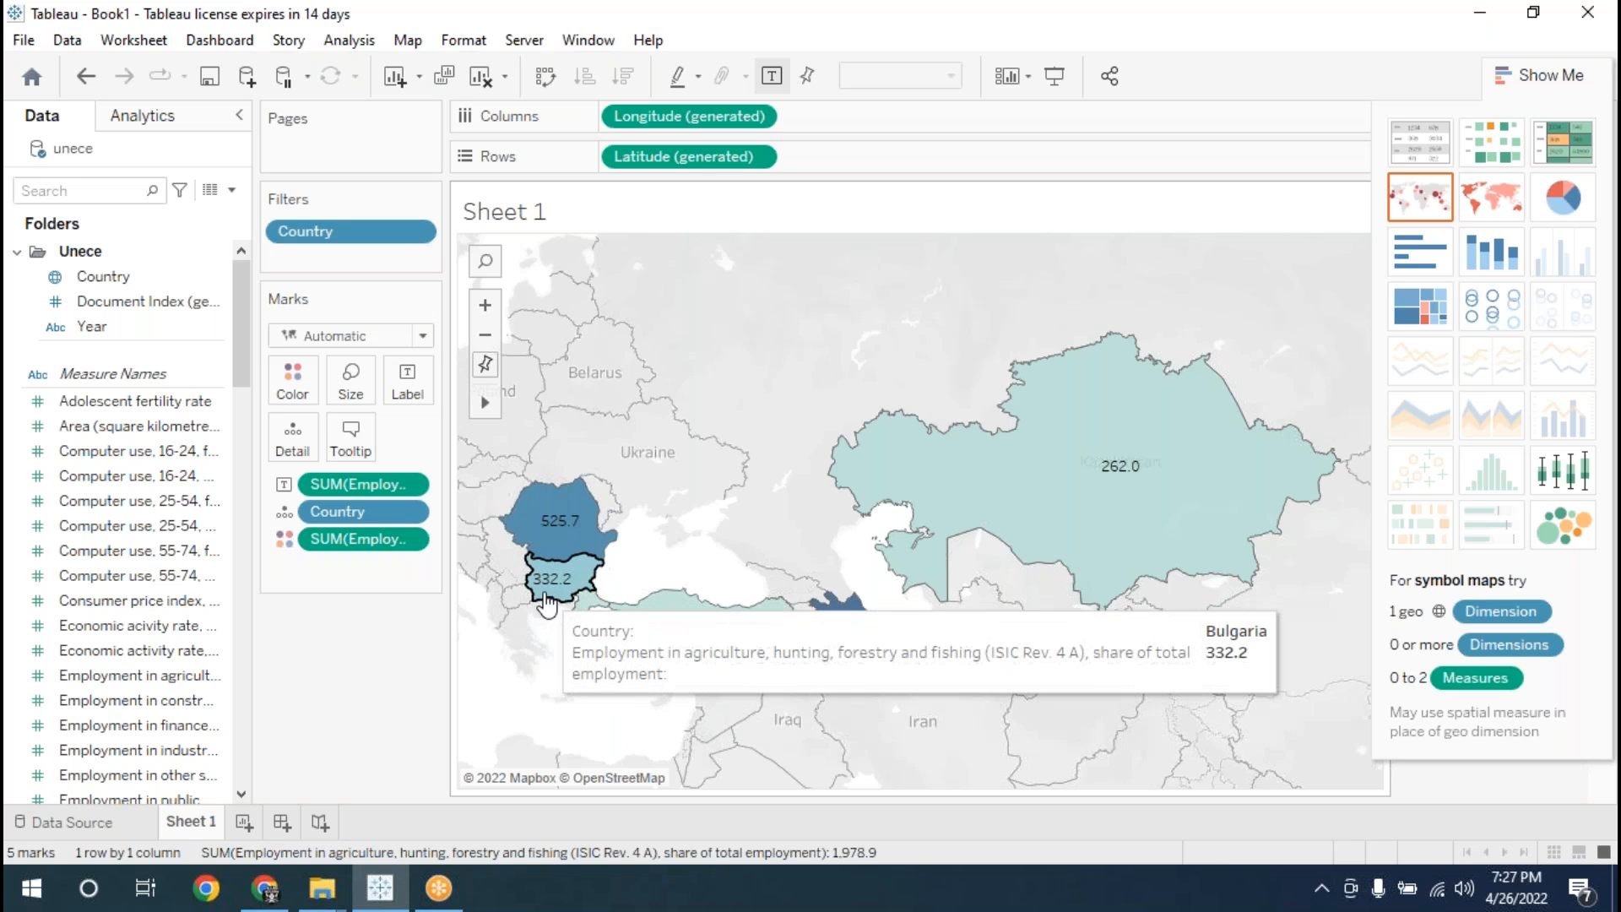
- Try showing the map's employment labels as Percent of Total, and undo the table calculation
mouse_move(647, 657)
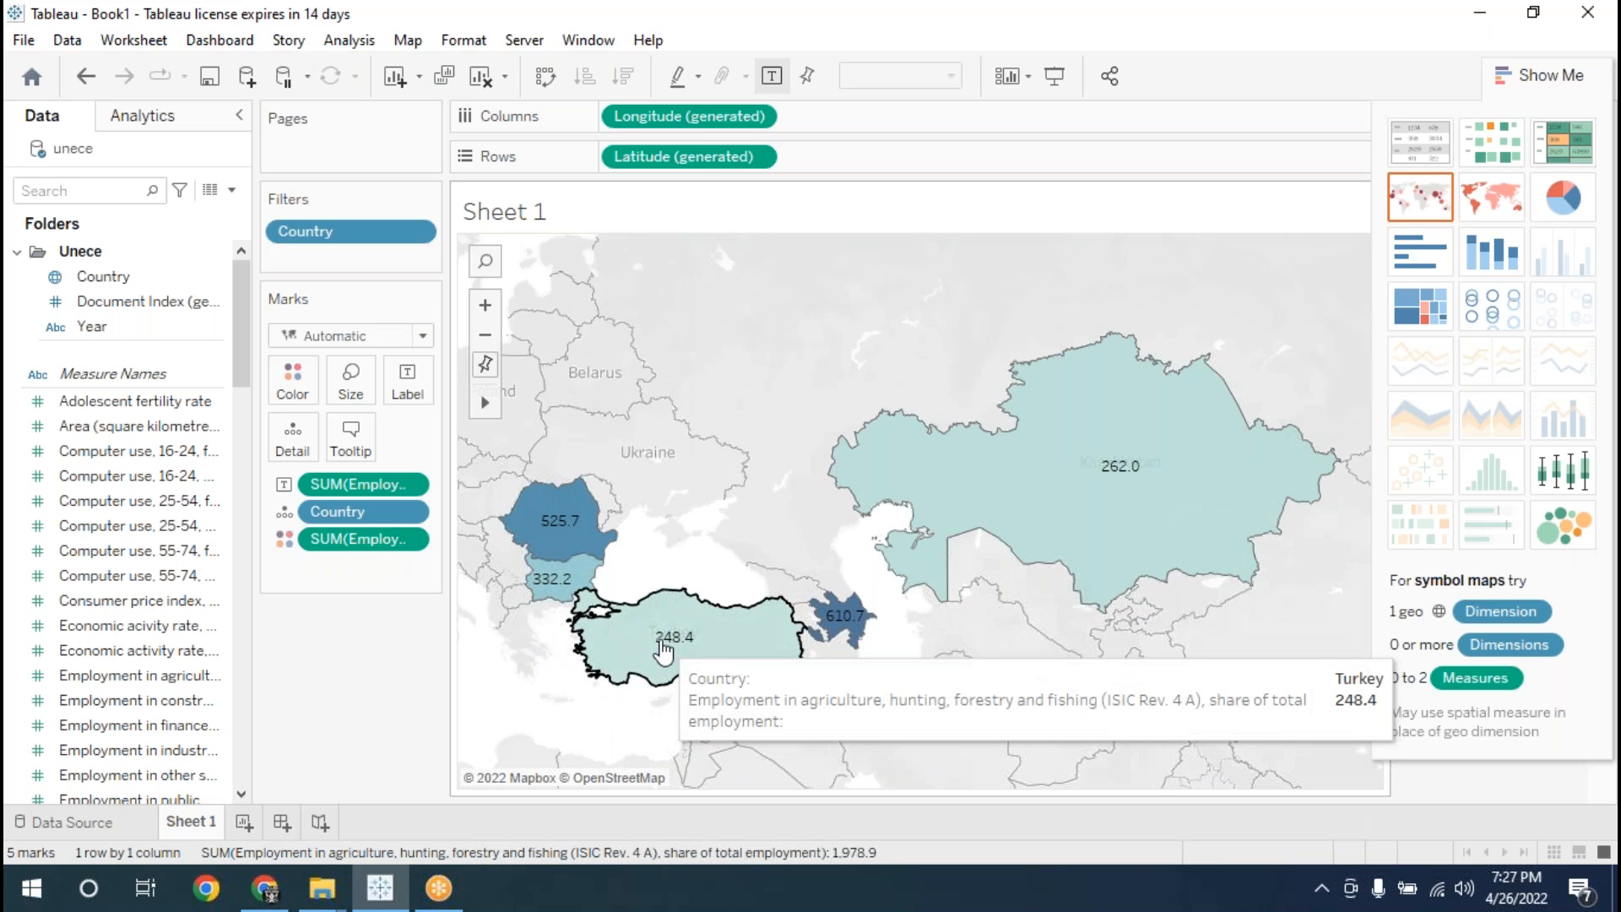
mouse_move(834, 625)
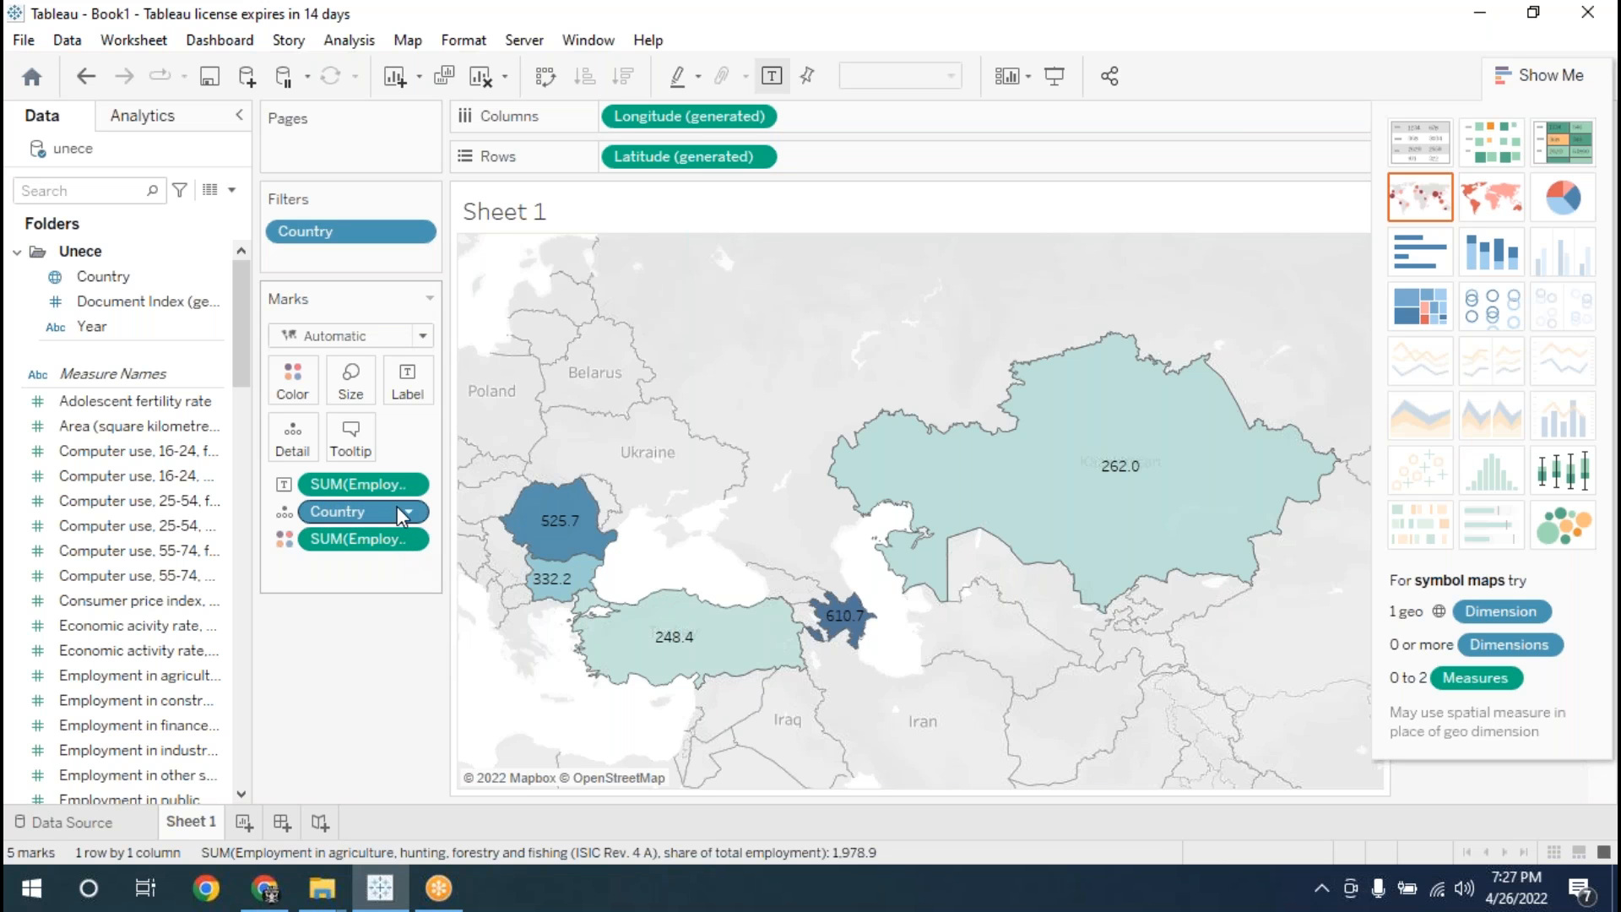
click(412, 485)
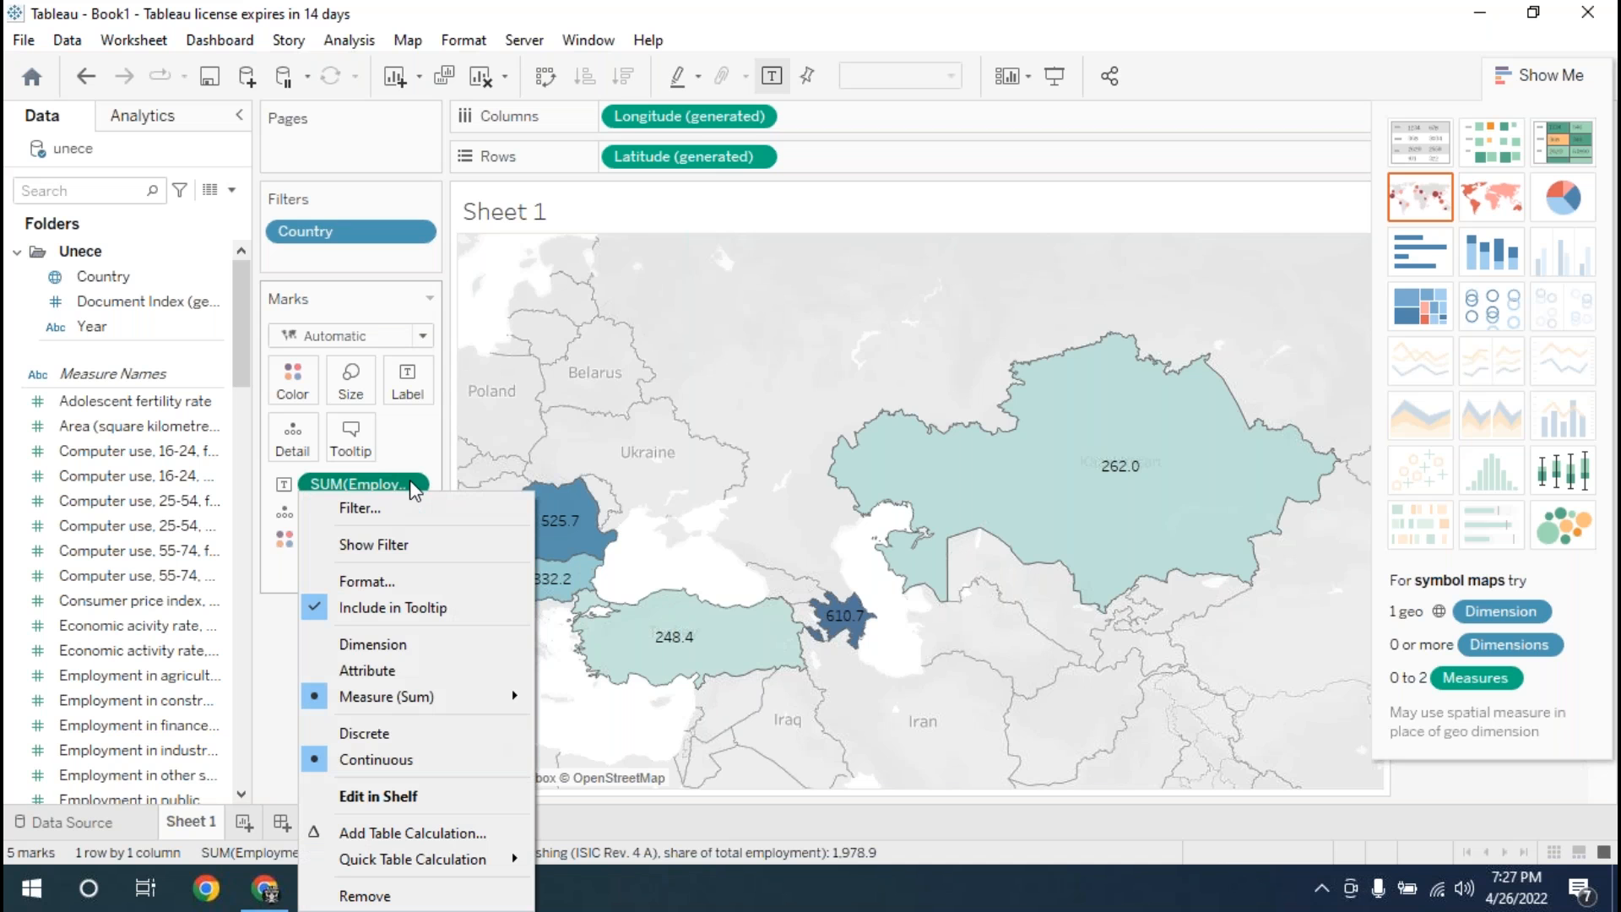
mouse_move(422, 870)
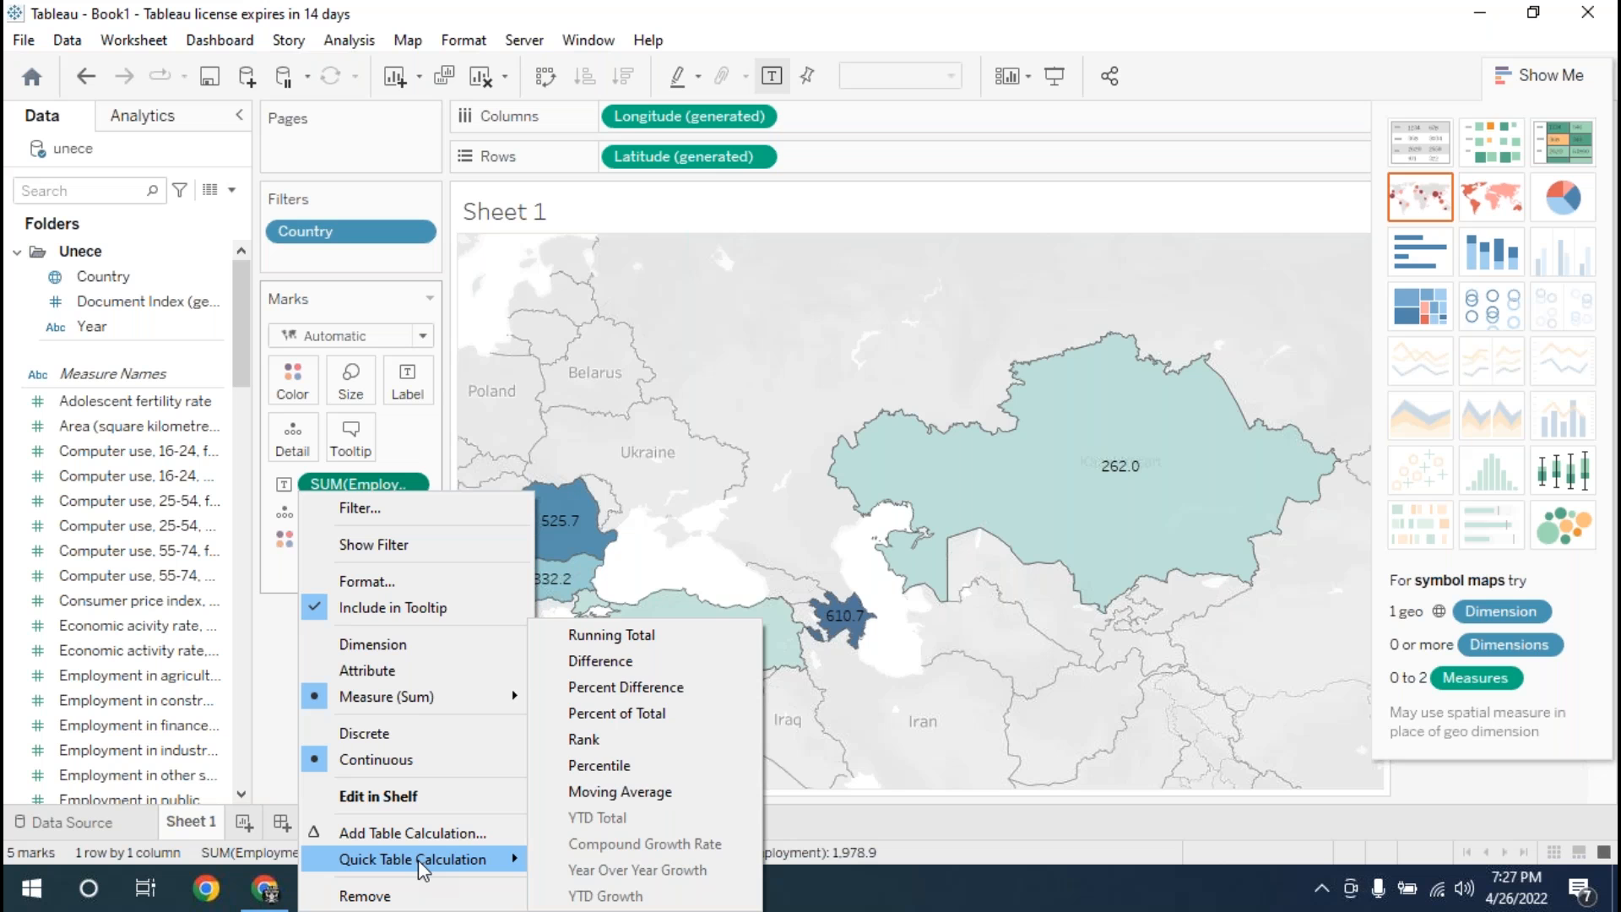
click(639, 713)
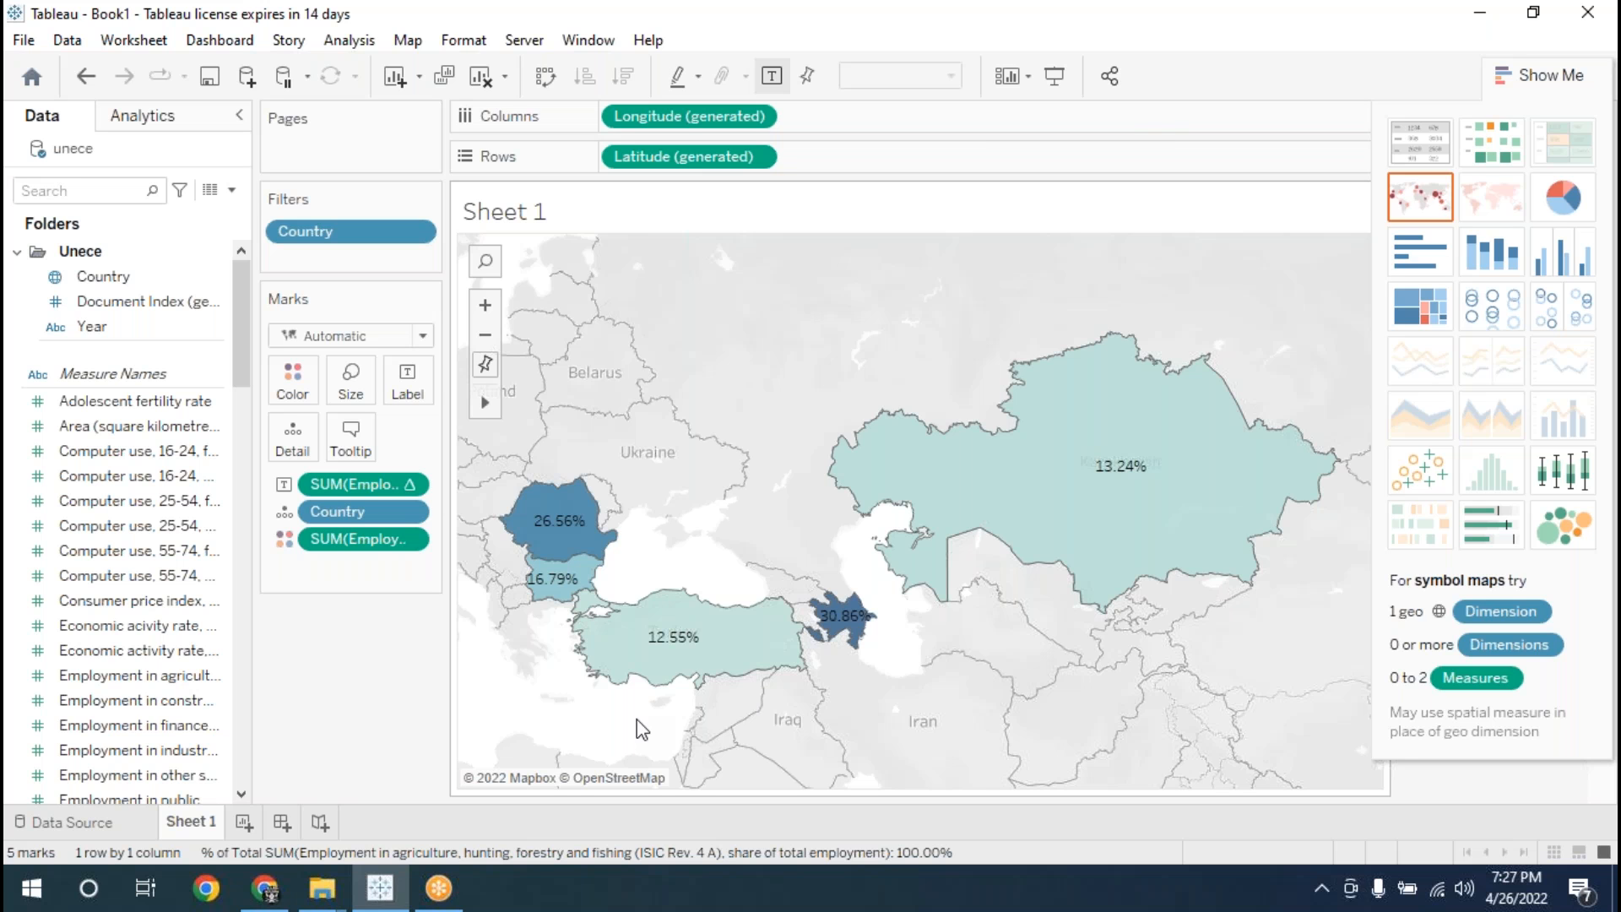
key(ctrl+z)
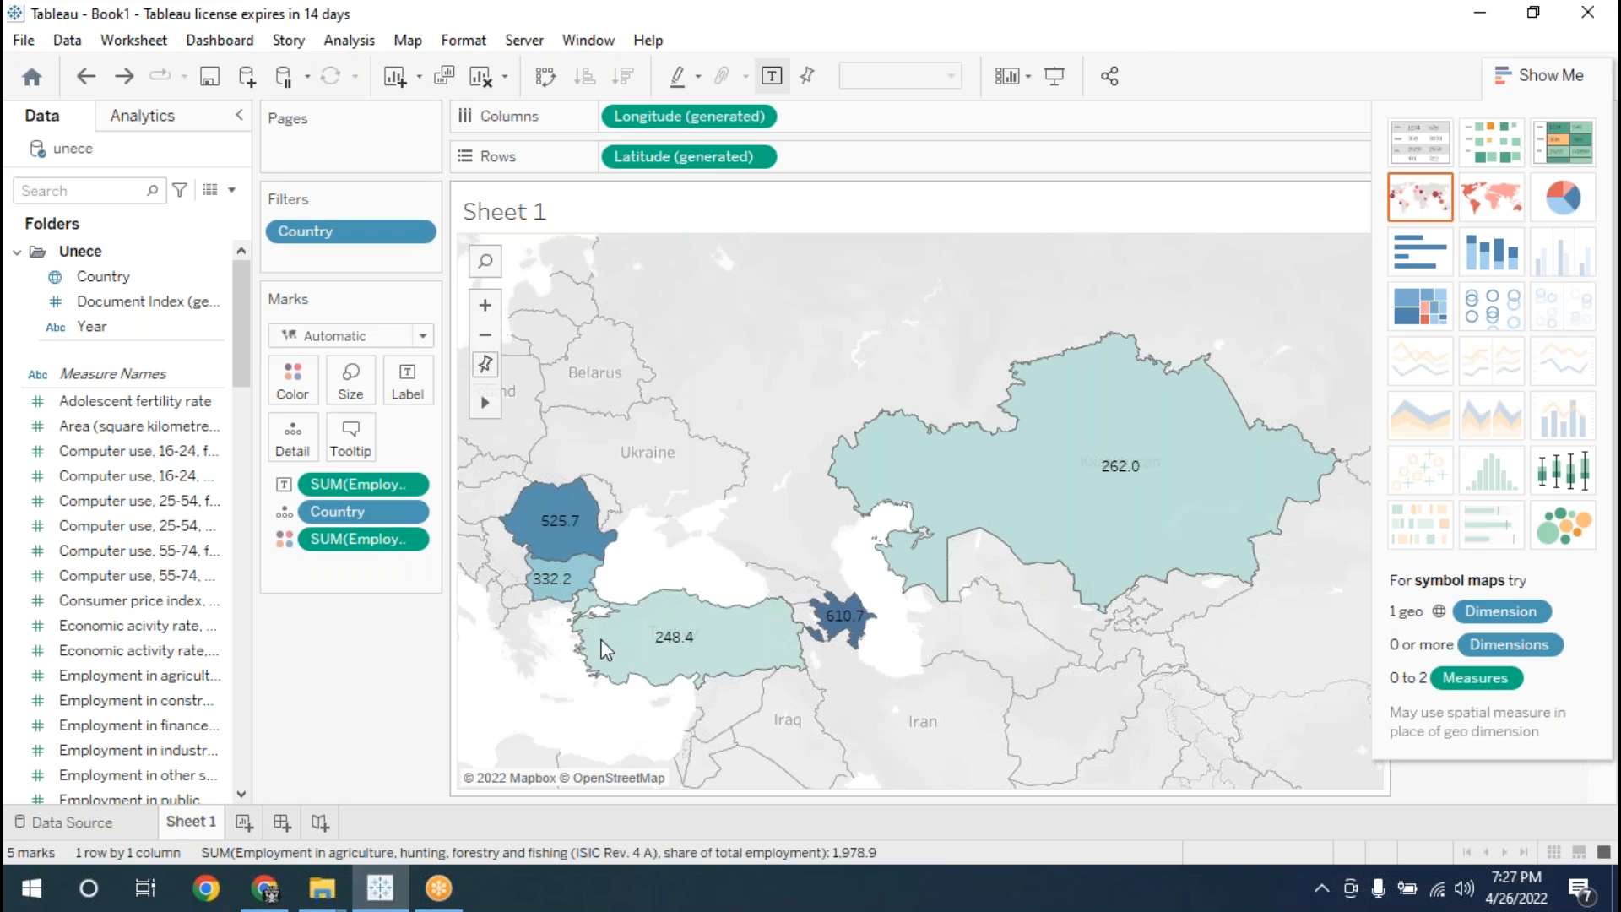
- Hide the Show Me chart gallery to uncover the map's employment color legend
click(1146, 36)
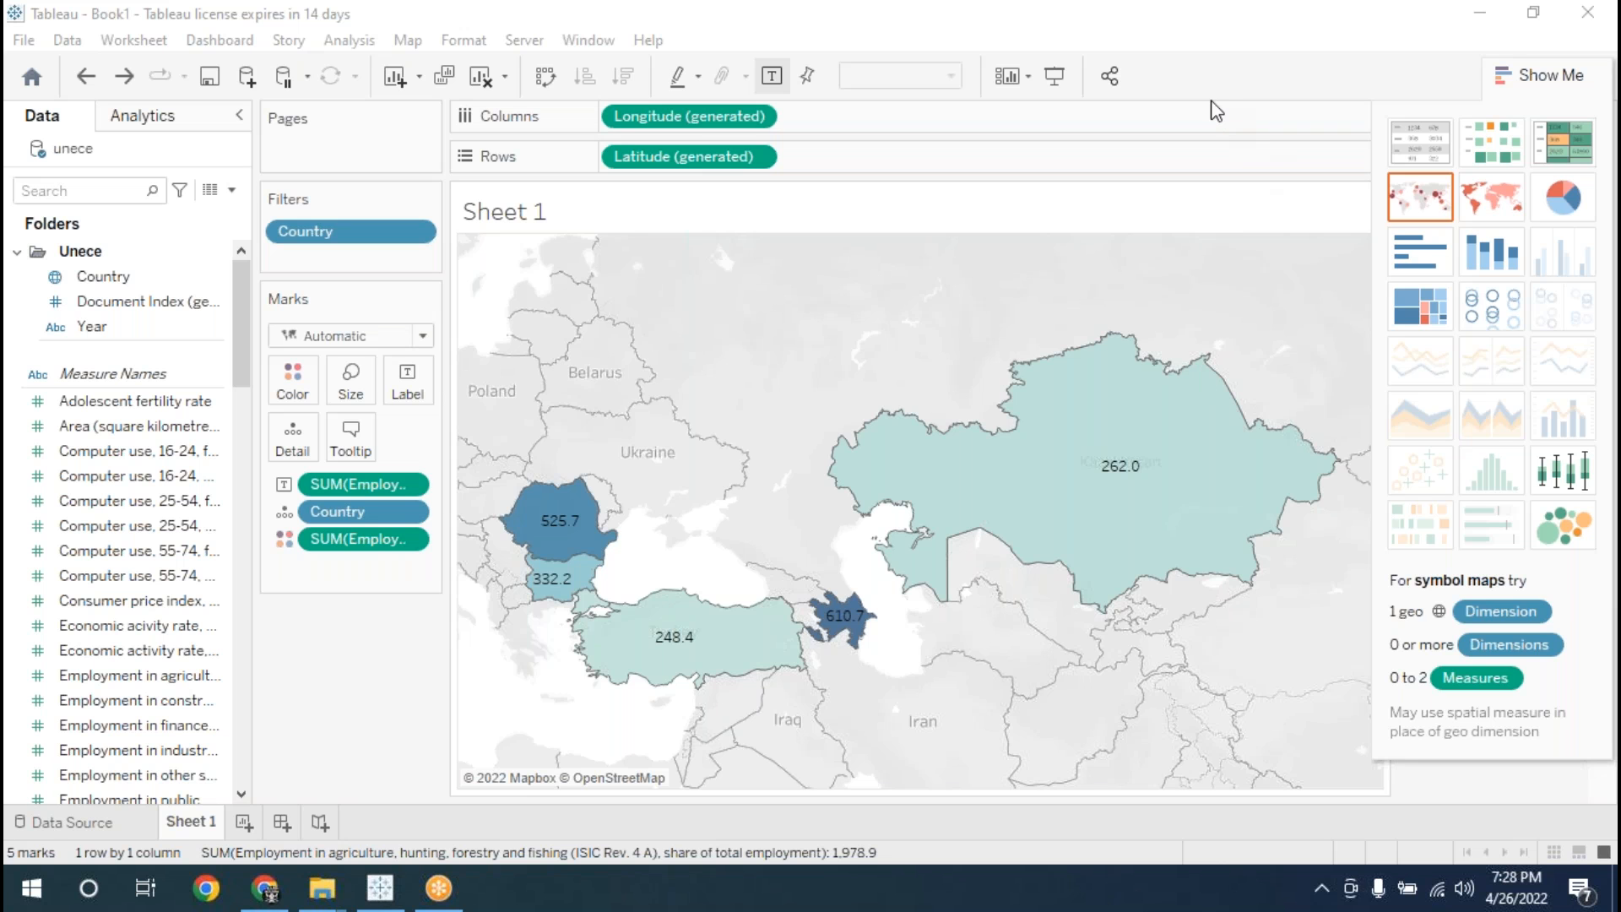
click(1540, 78)
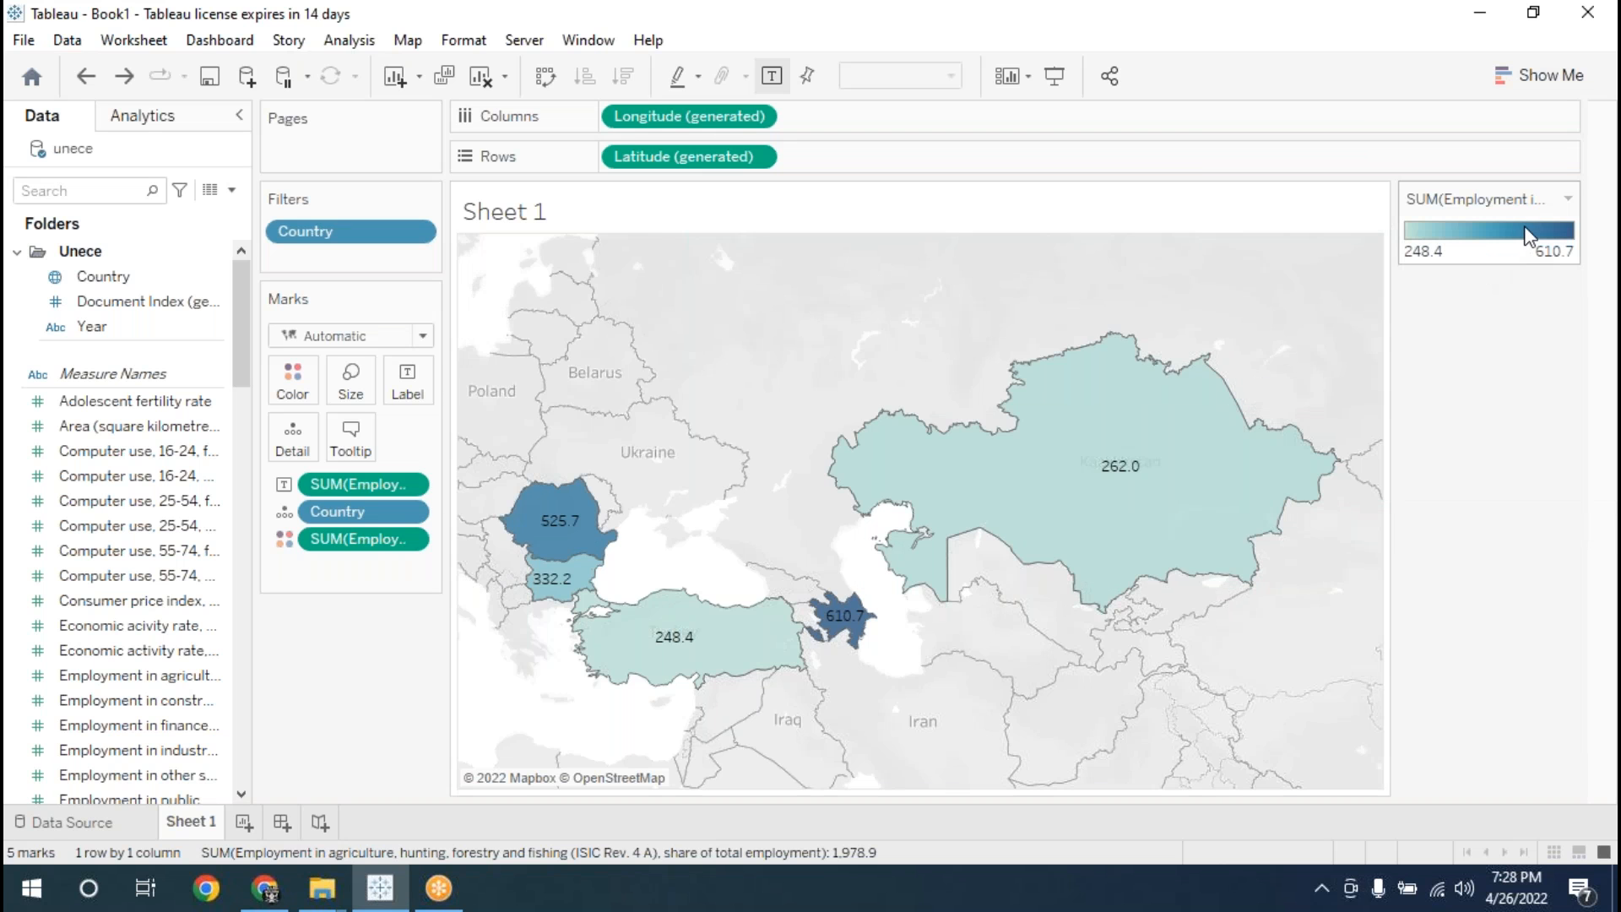
double_click(1550, 245)
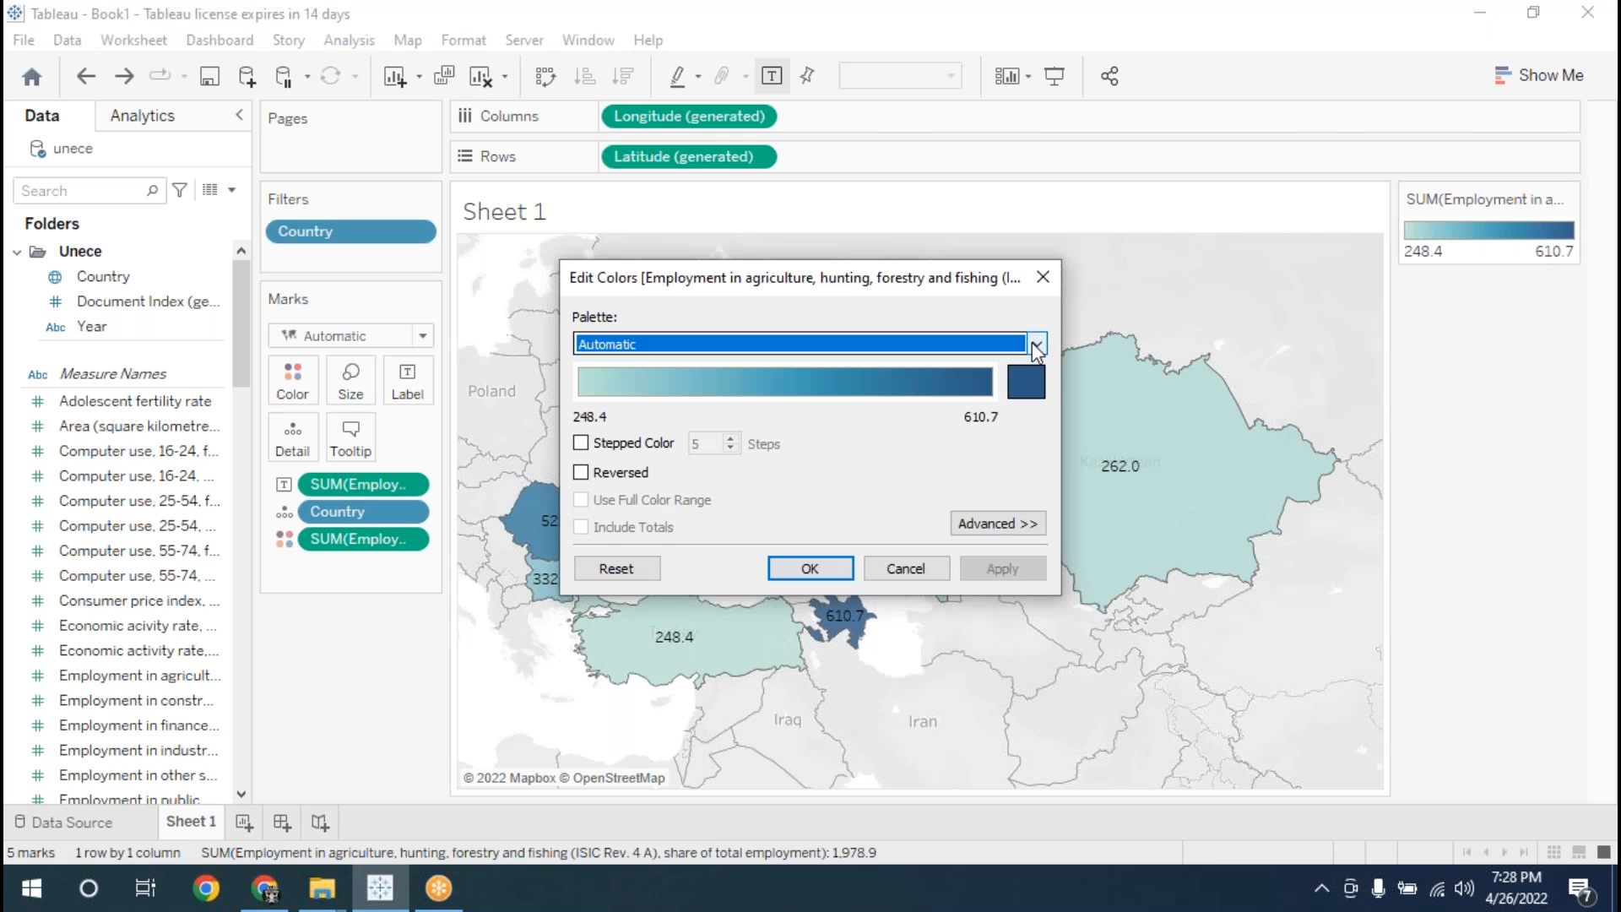
click(1033, 342)
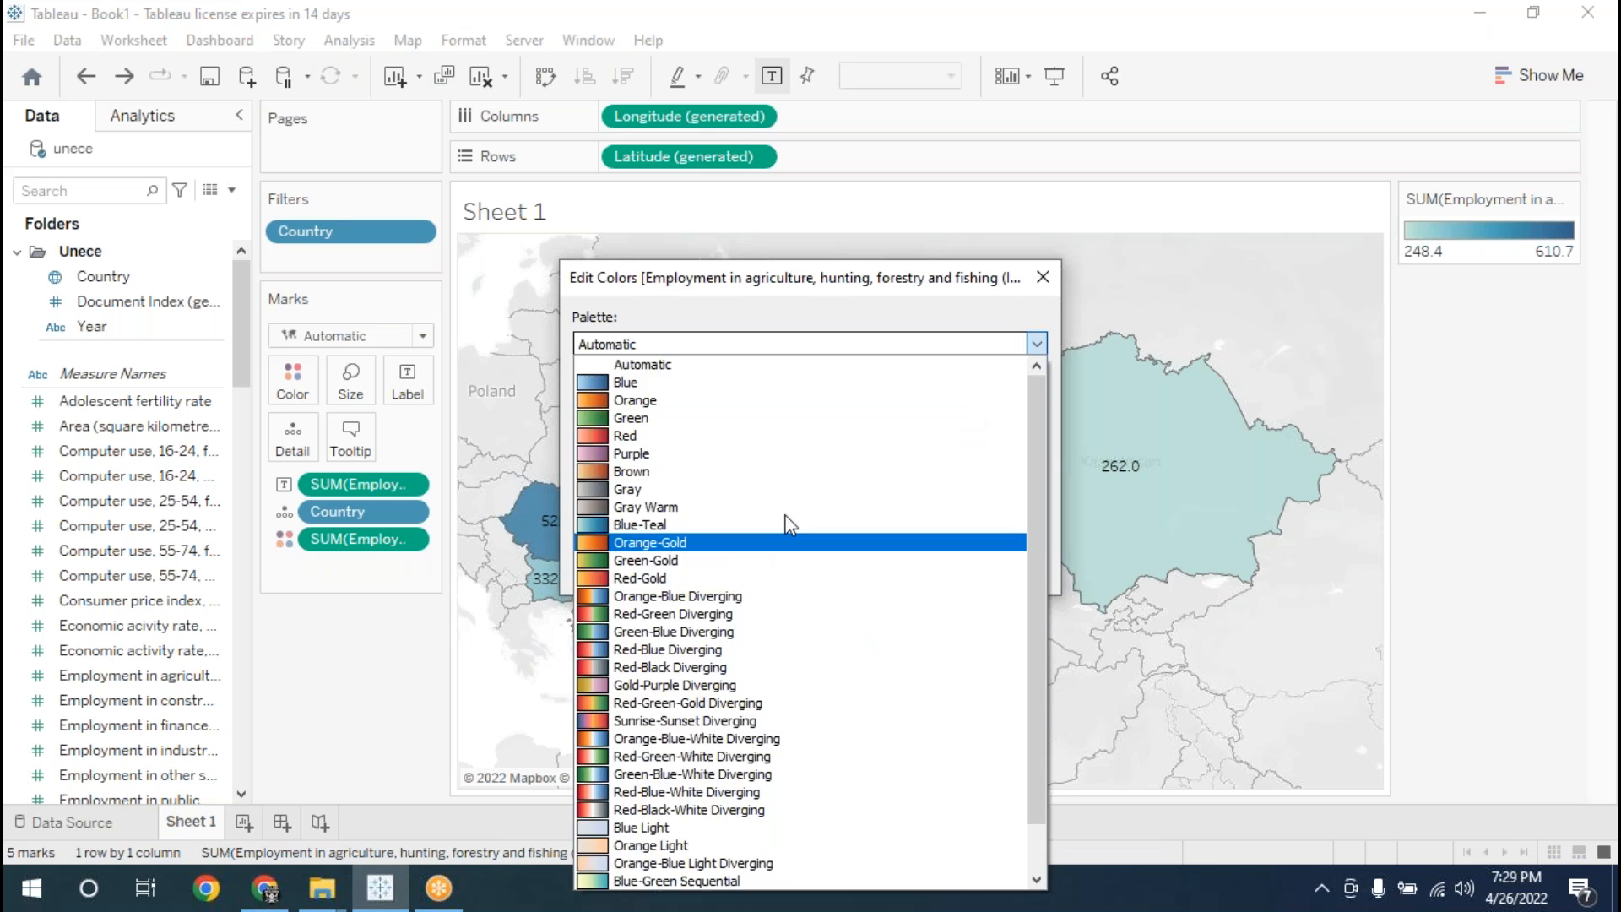
click(1052, 276)
click(1047, 277)
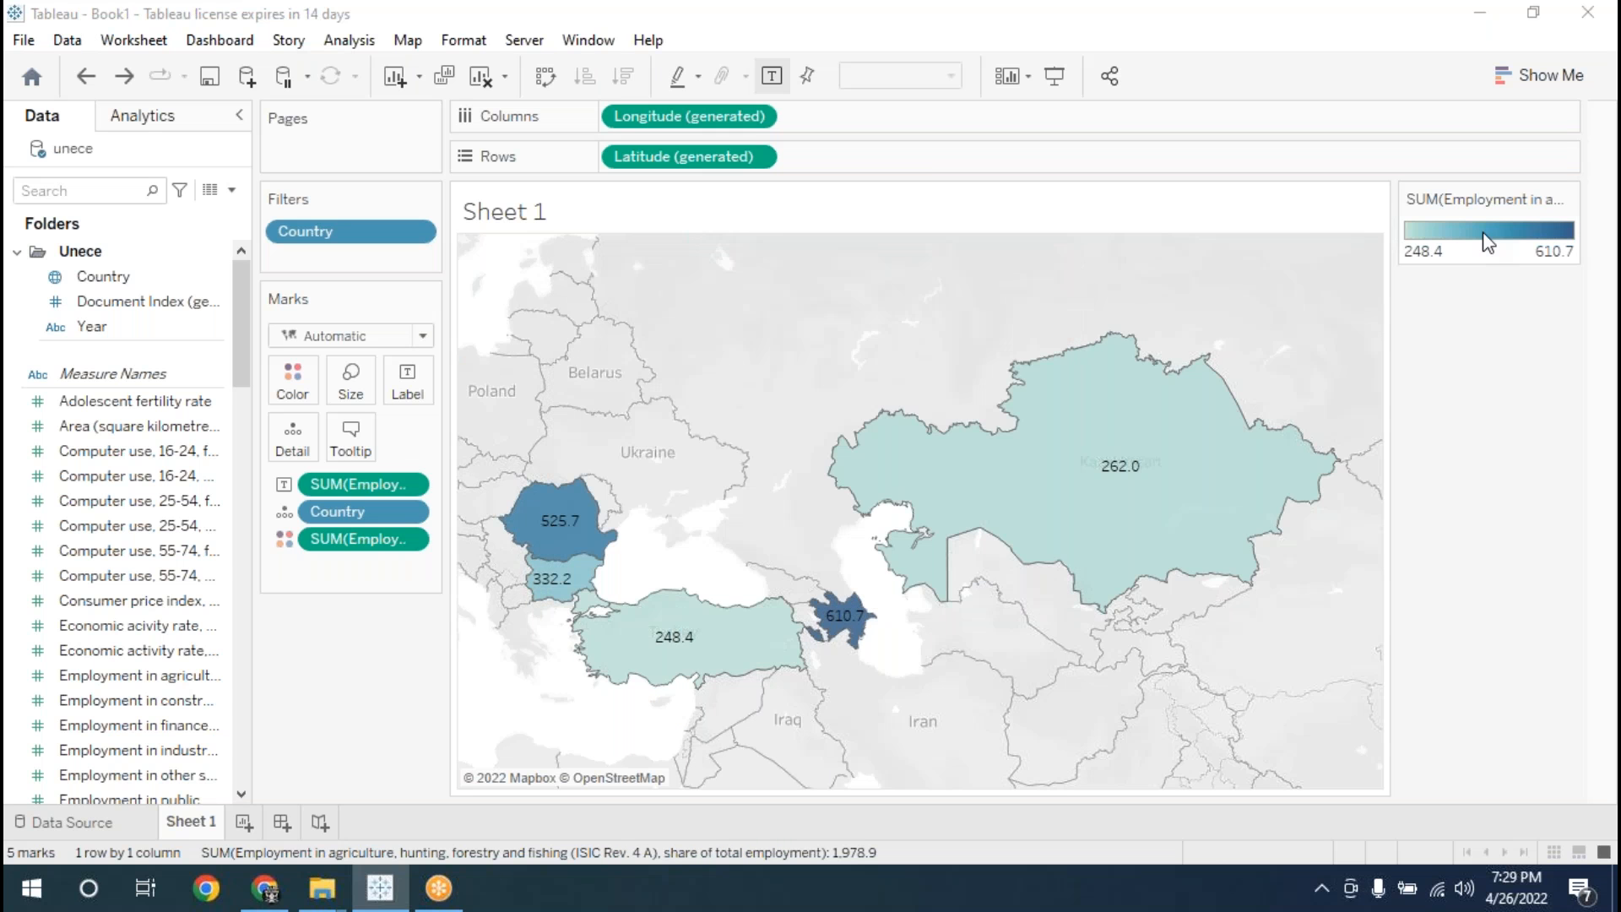
- Recolor the map by agricultural employment with the Sunrise-Sunset Diverging palette and check the country tooltips
double_click(1488, 244)
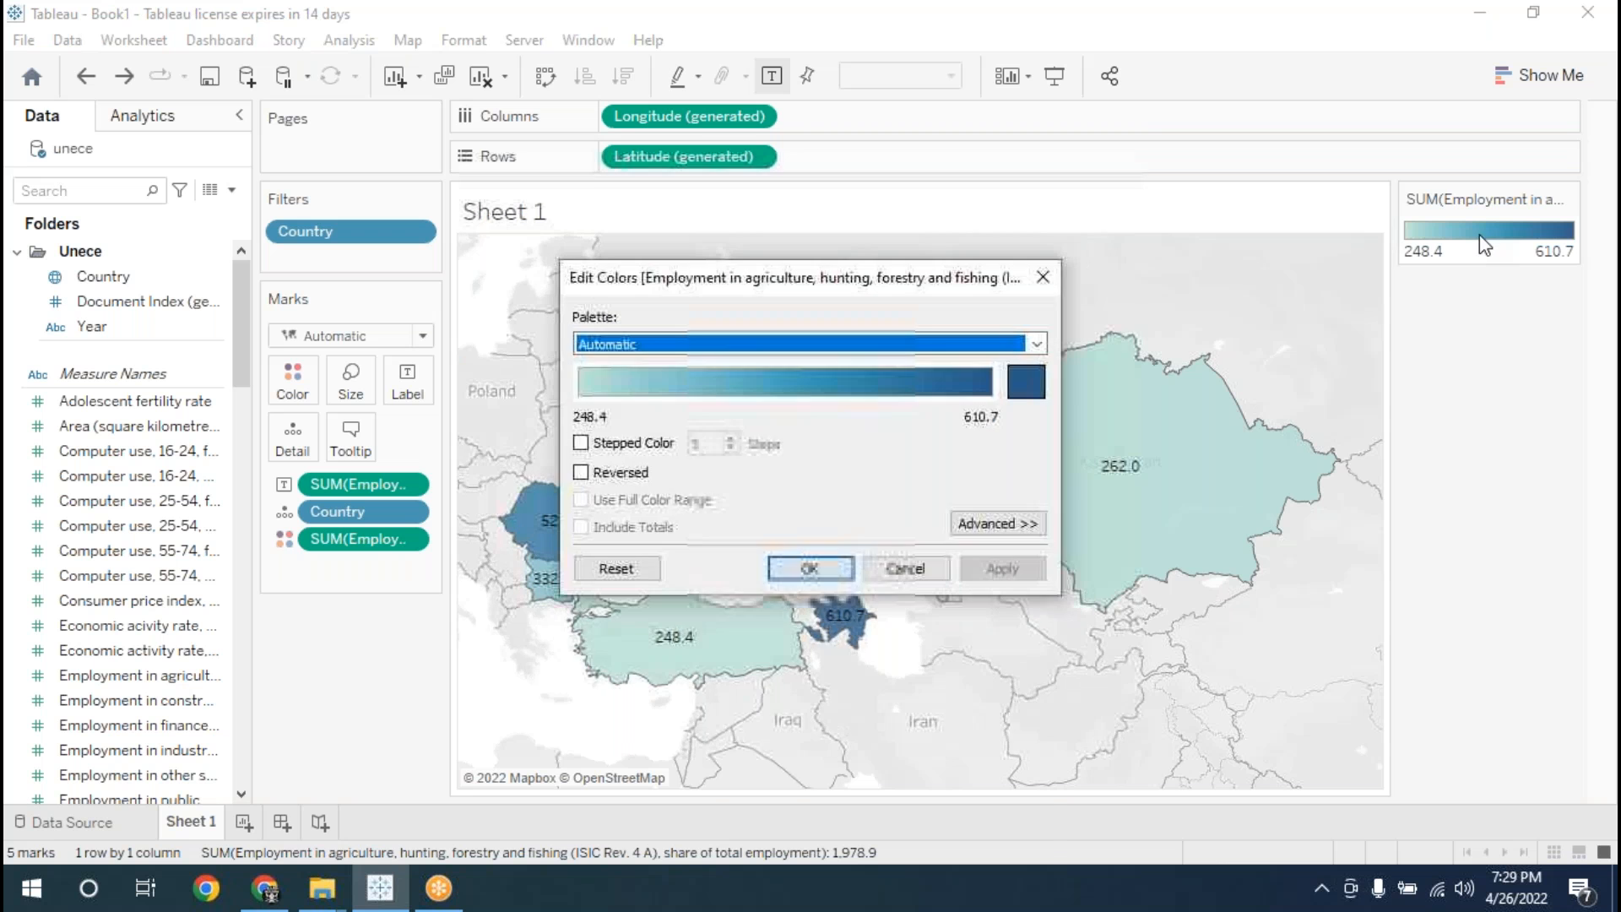
click(1037, 344)
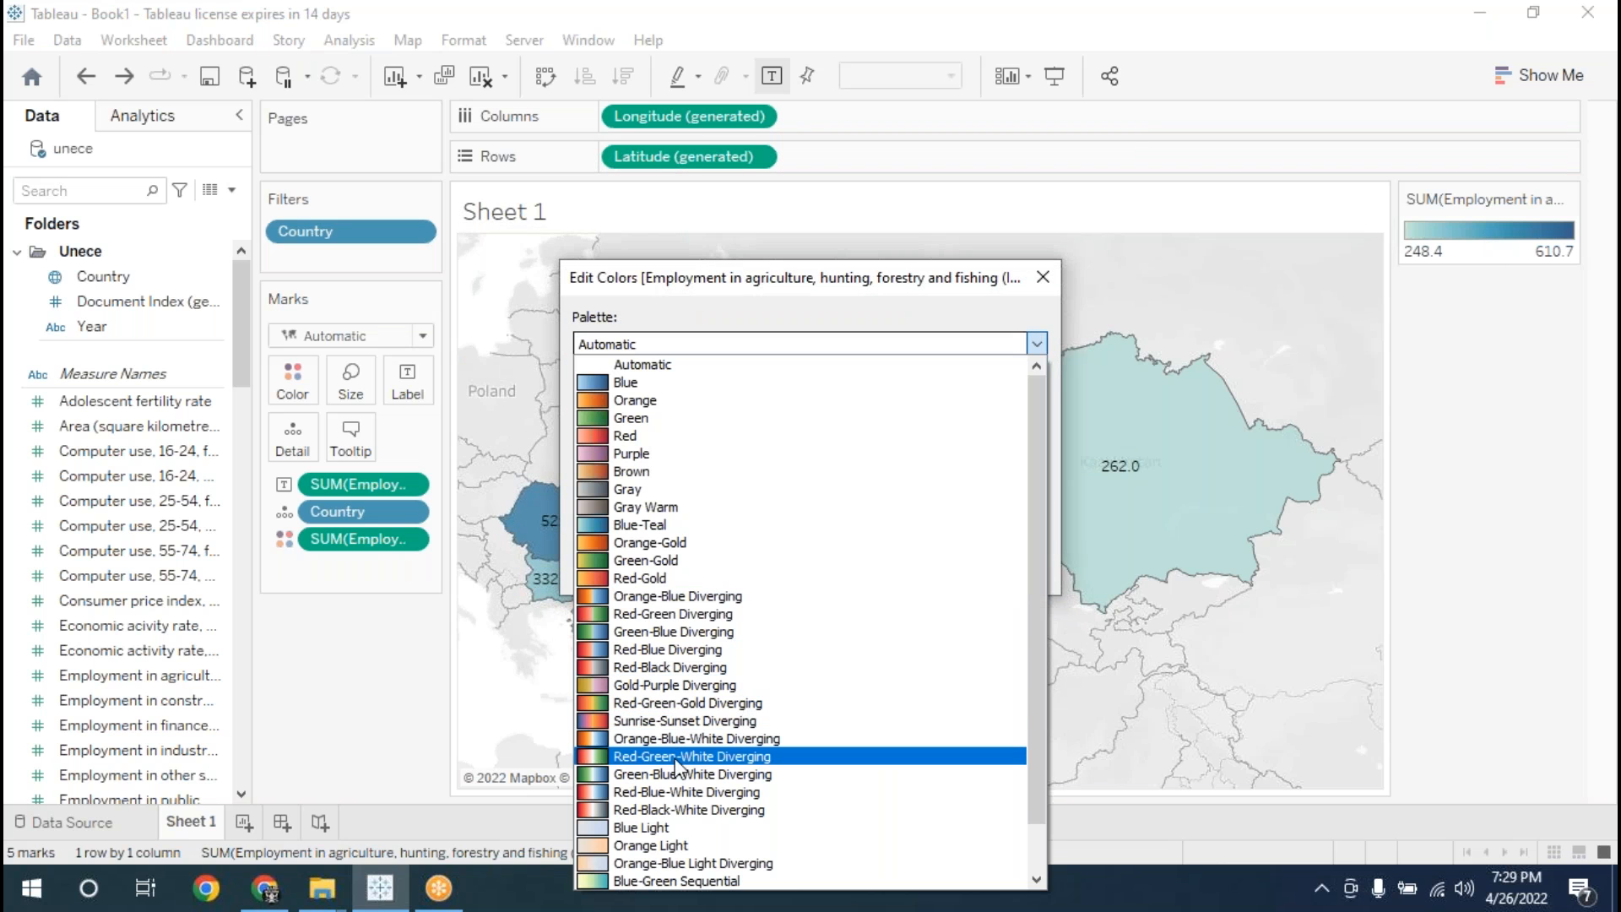
click(686, 722)
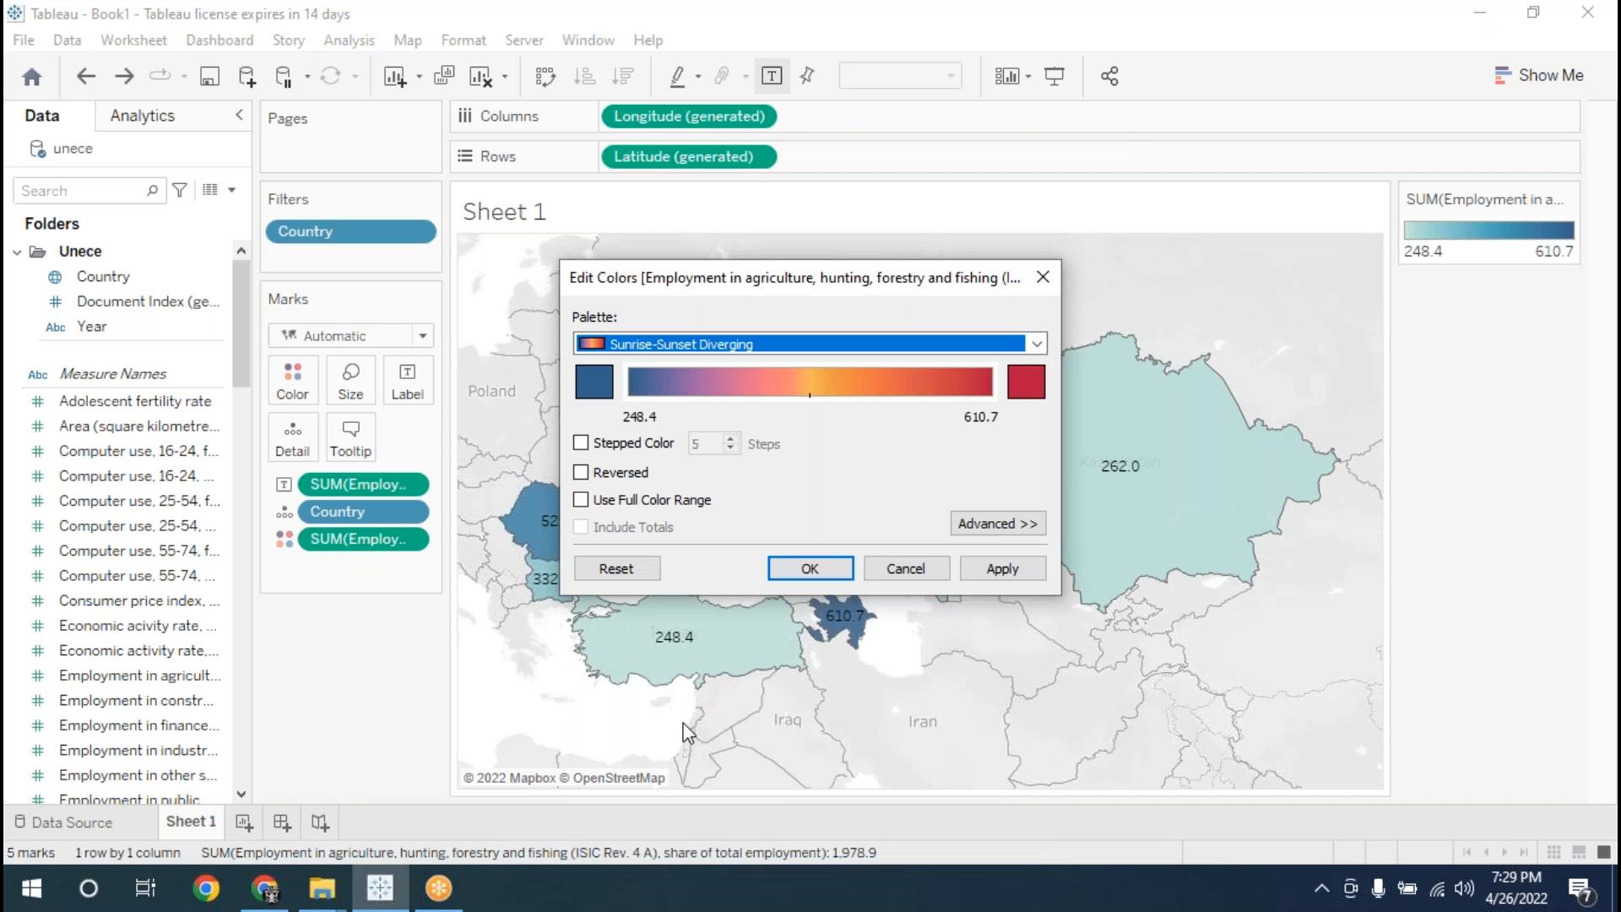
click(983, 573)
click(824, 579)
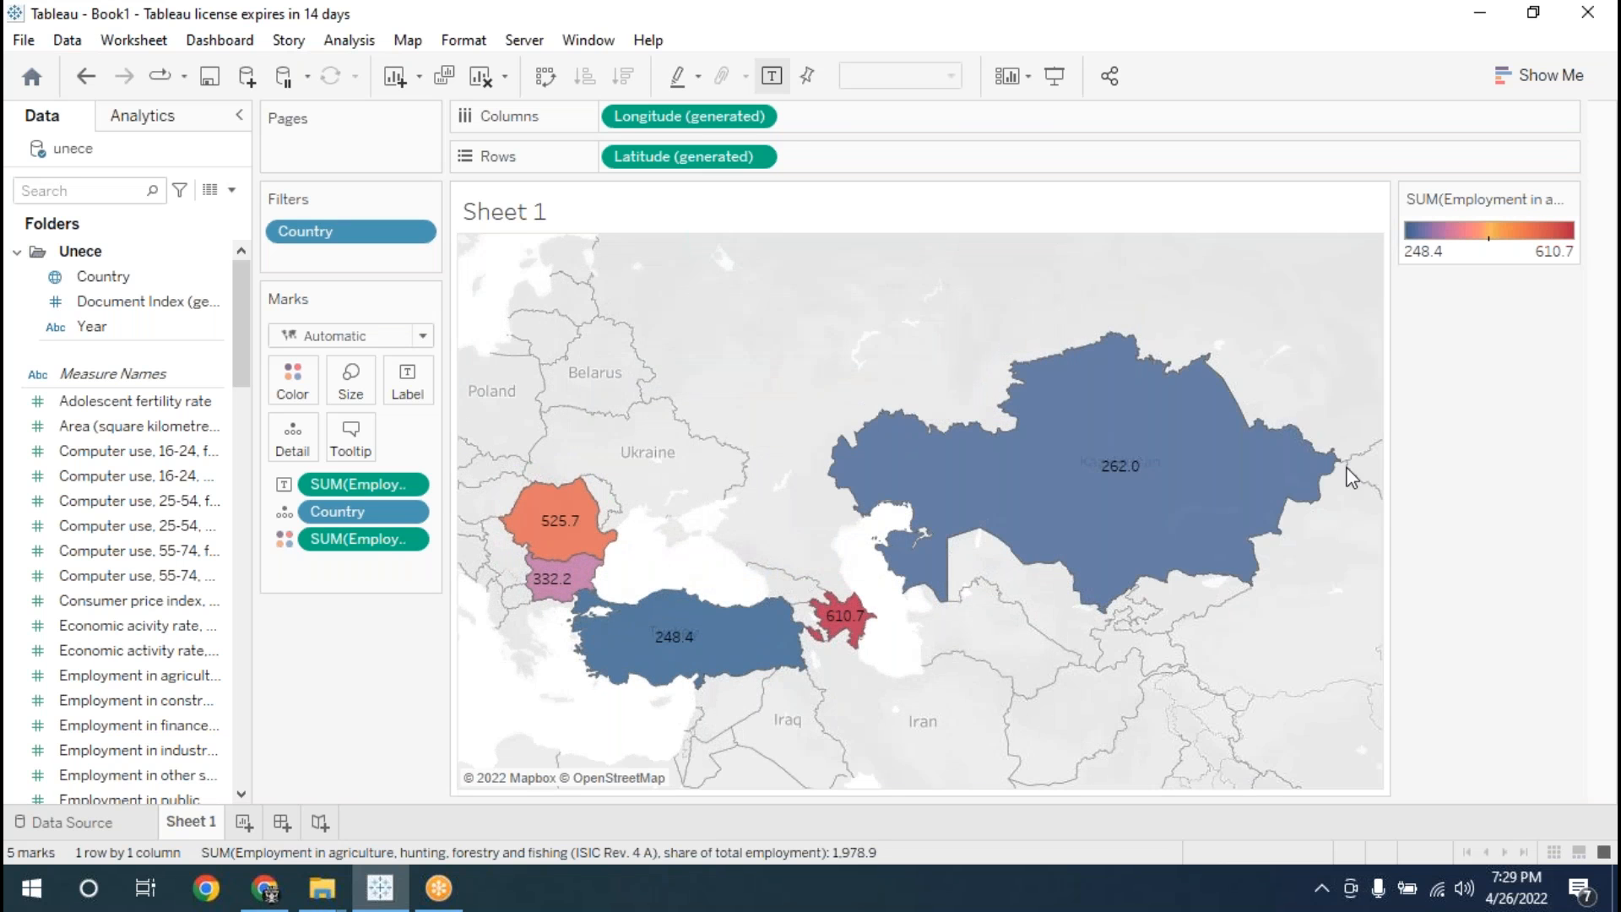
mouse_move(648, 608)
mouse_move(547, 539)
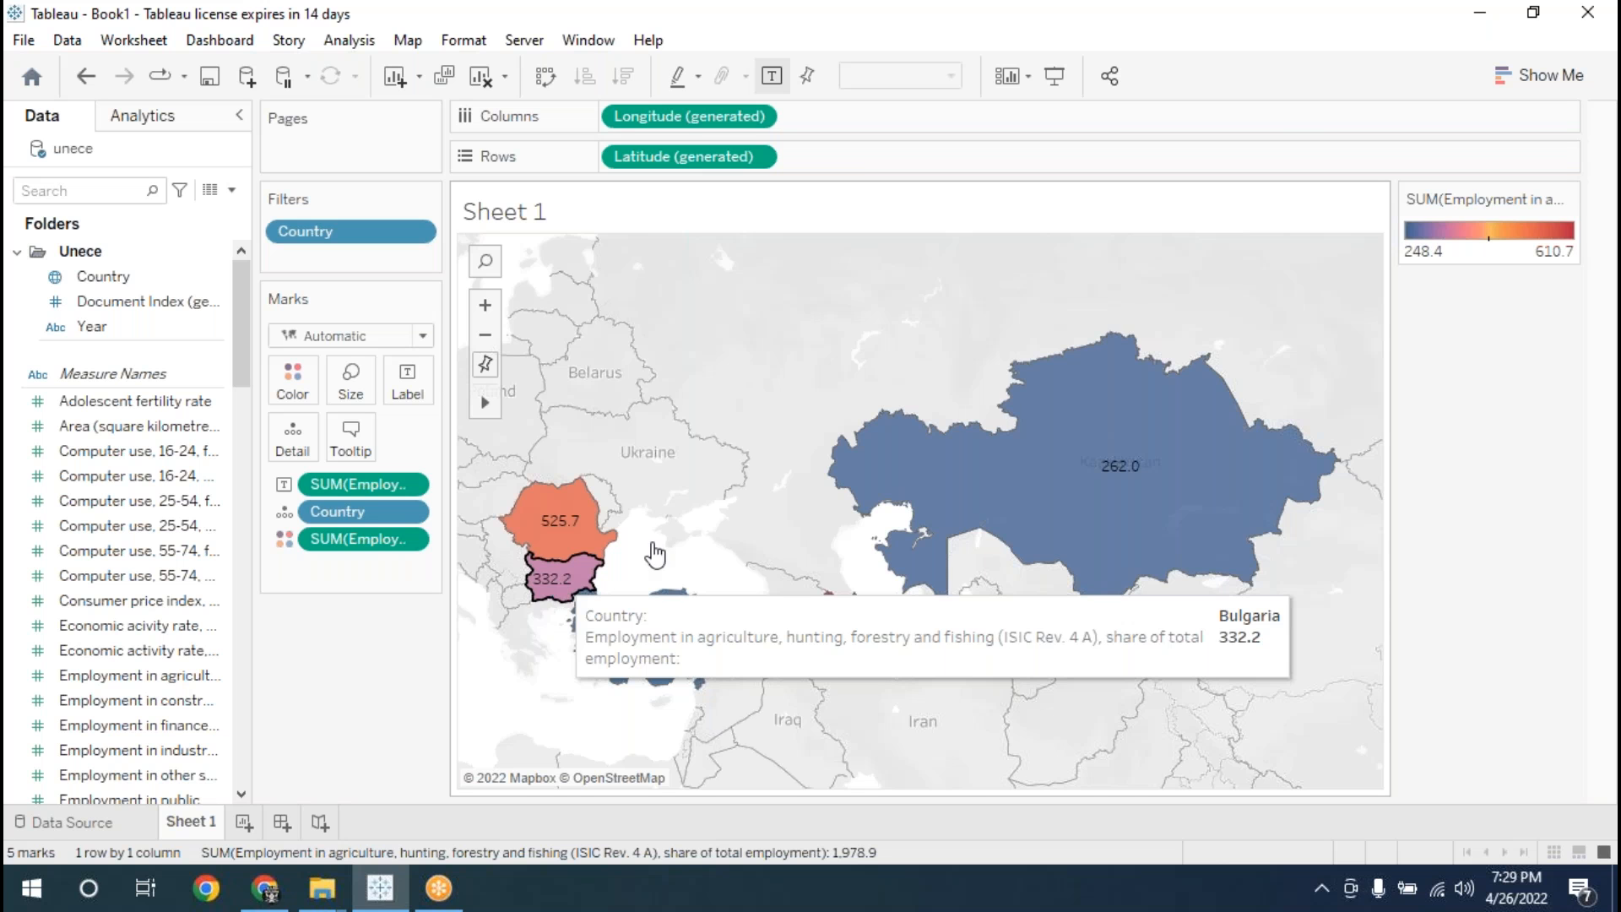
mouse_move(1012, 479)
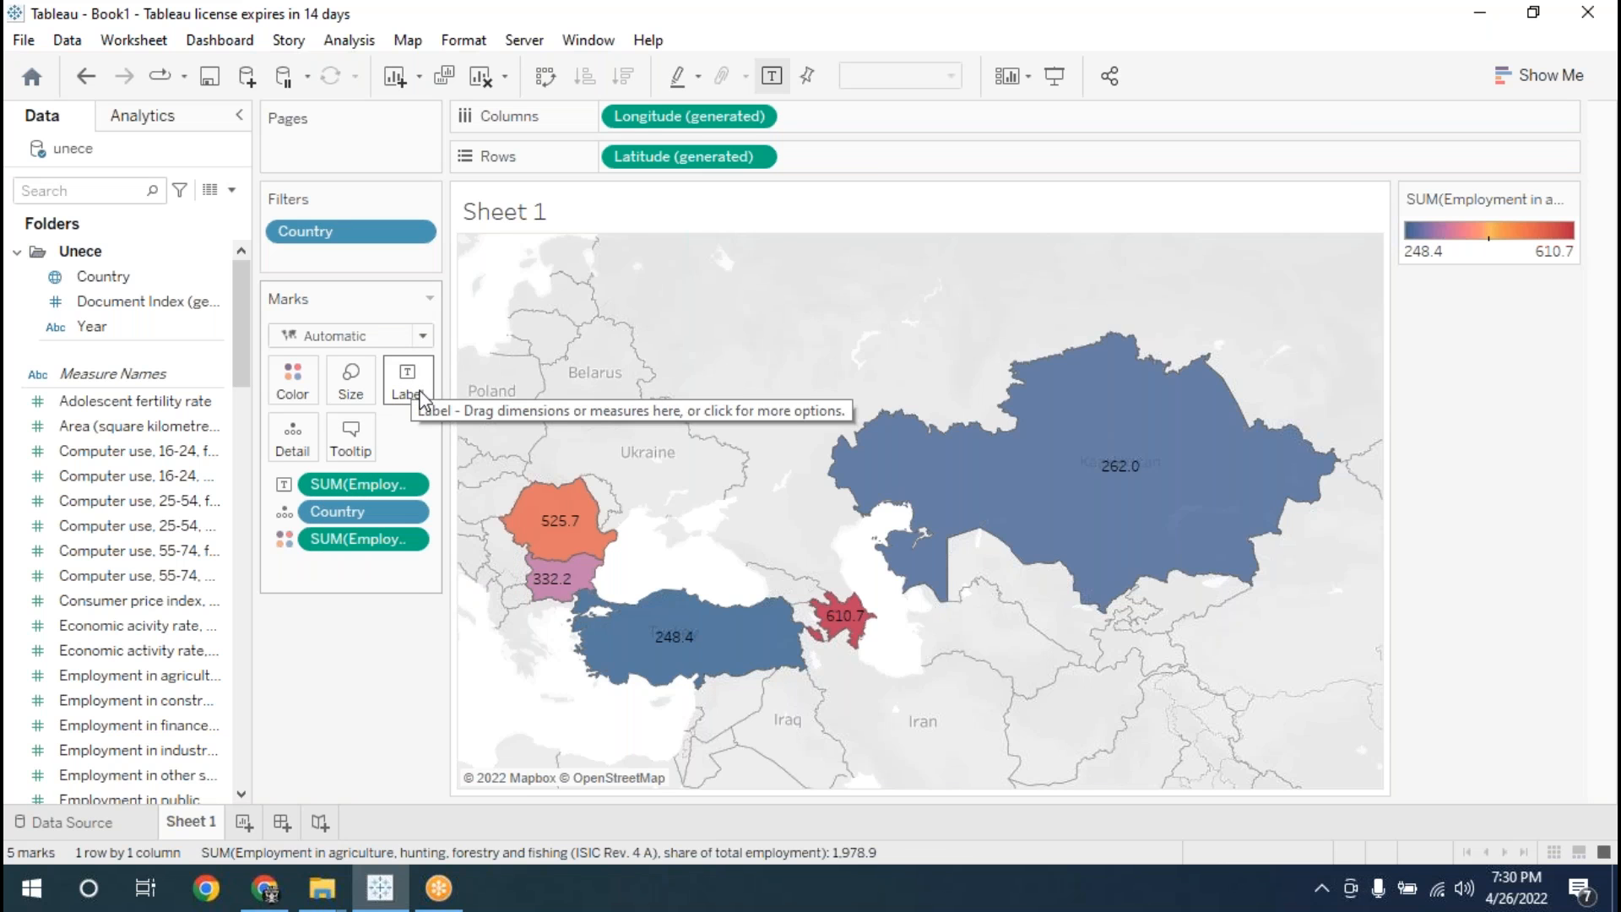
- Change the country labels to the Percent of Total of agricultural employment and check the country tooltips
click(409, 484)
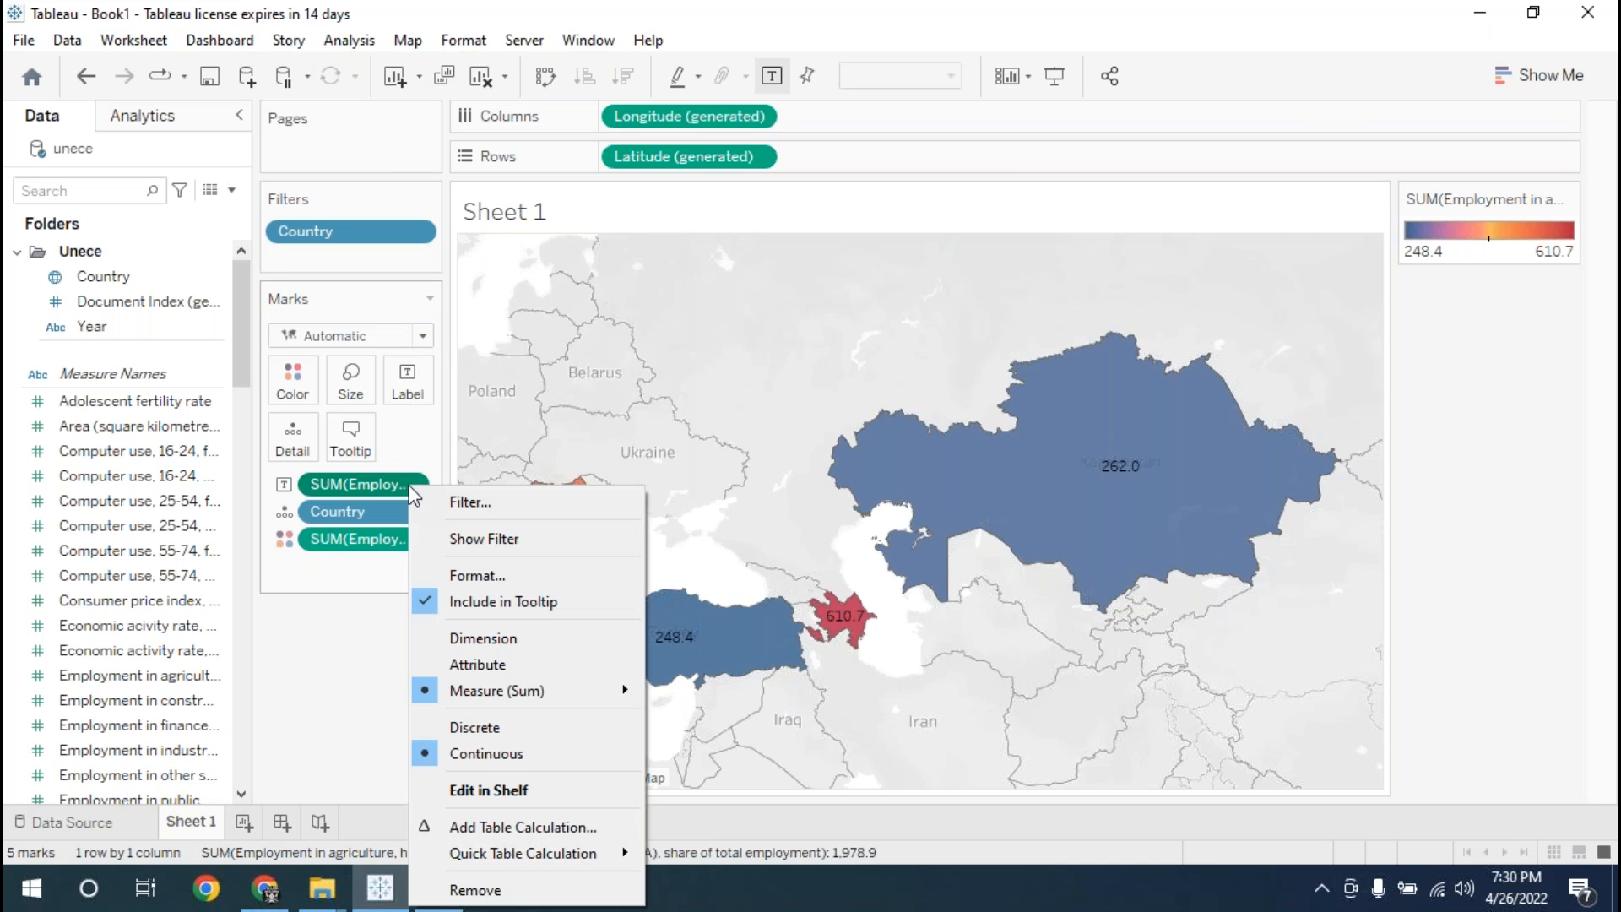
mouse_move(487, 857)
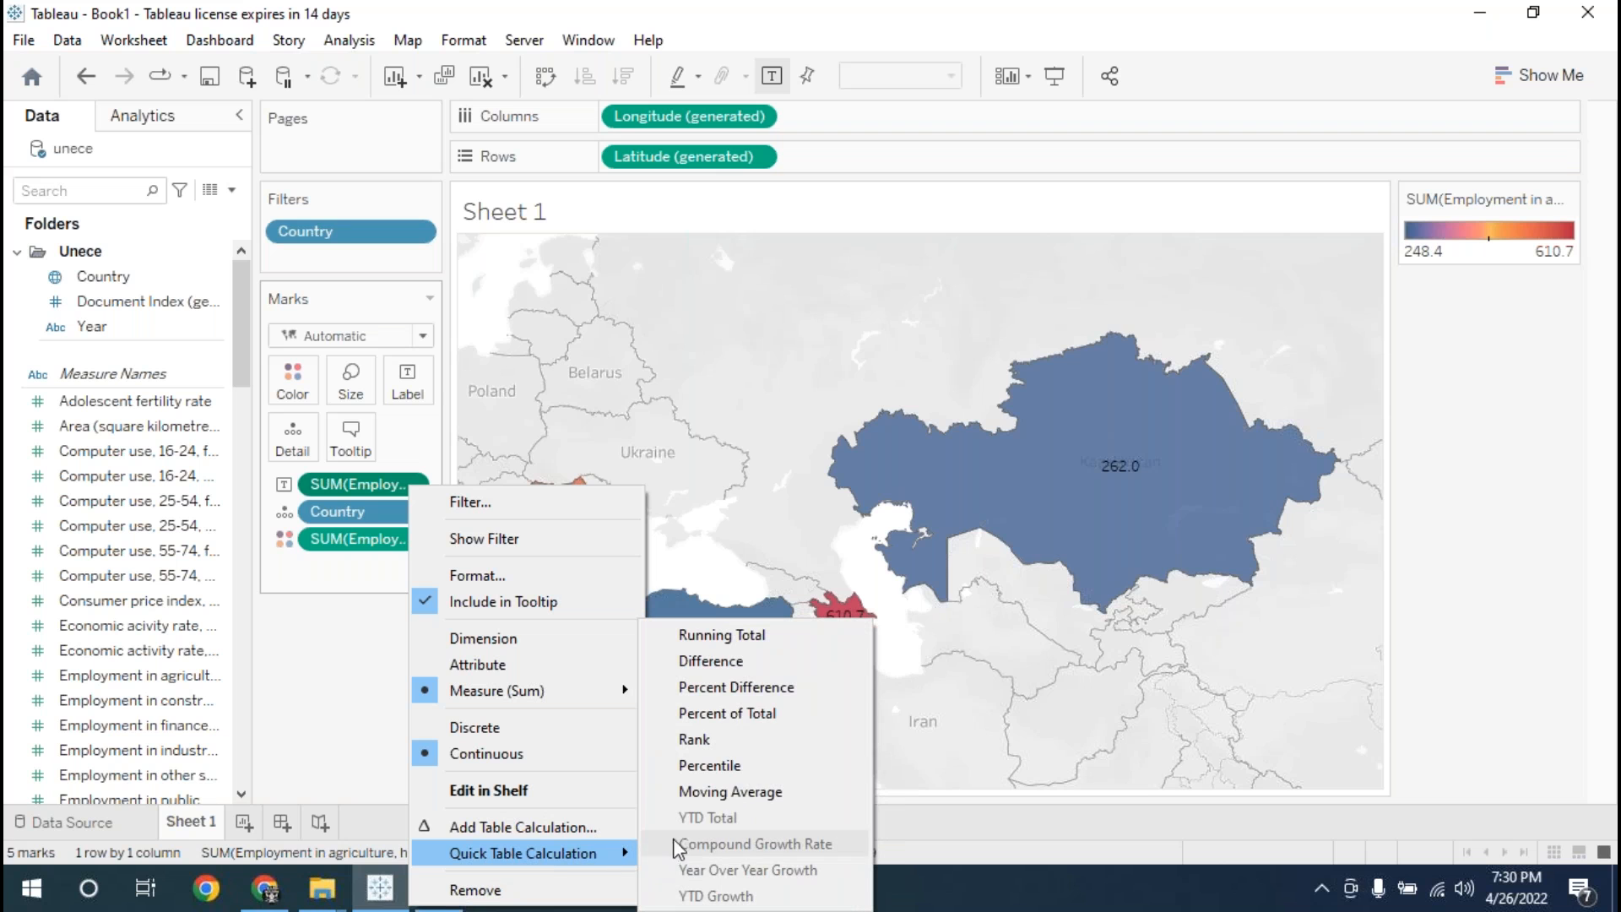
click(735, 714)
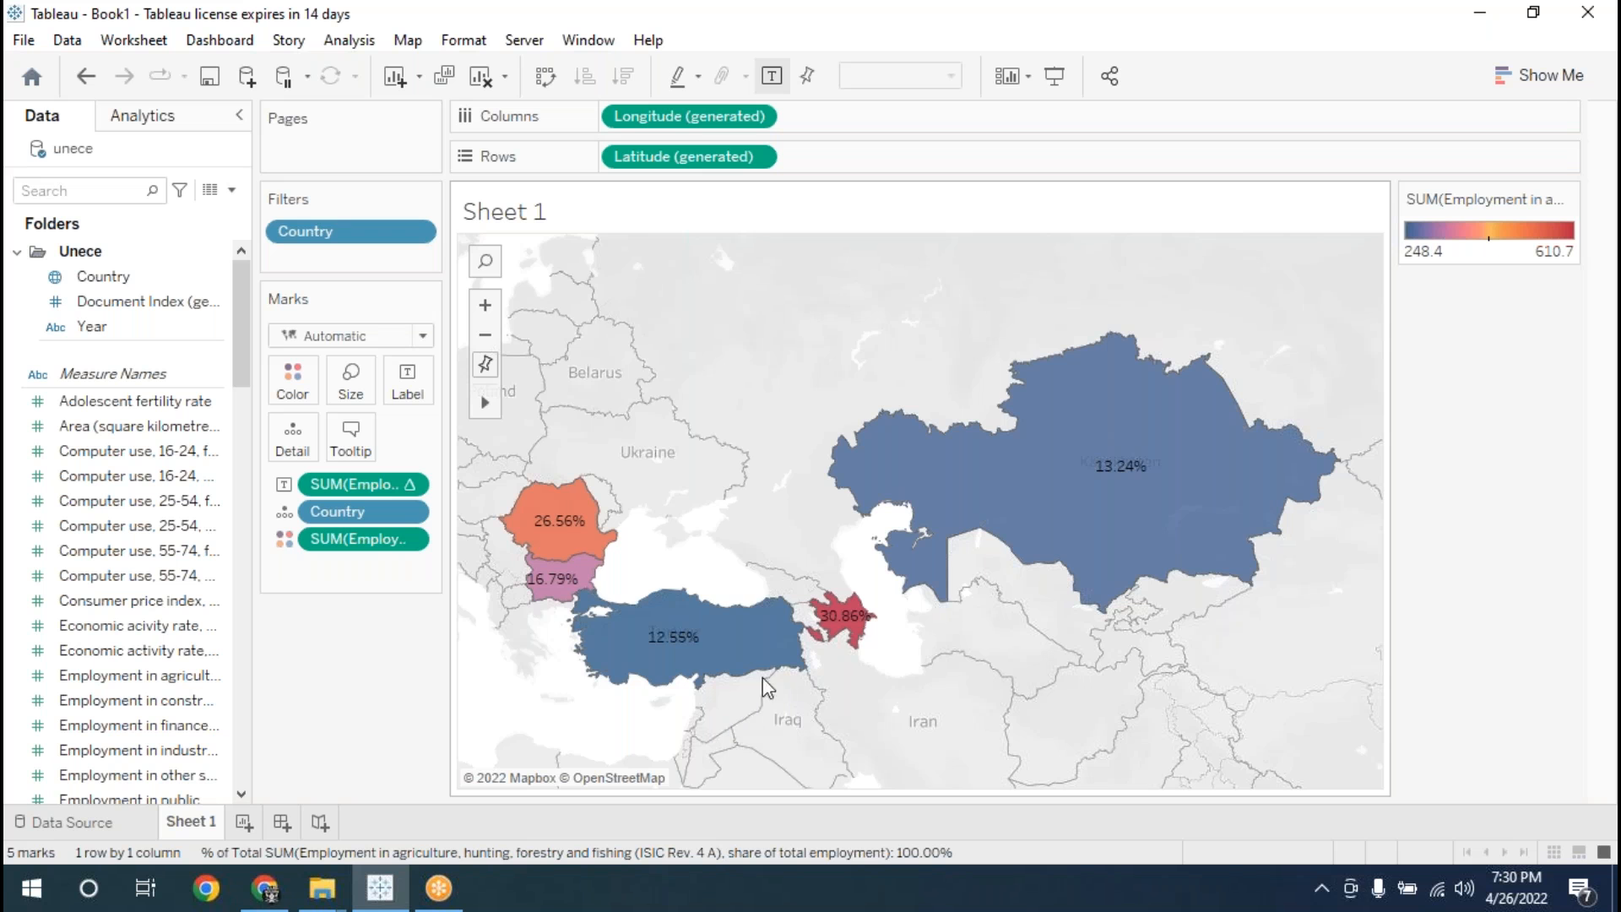
mouse_move(834, 633)
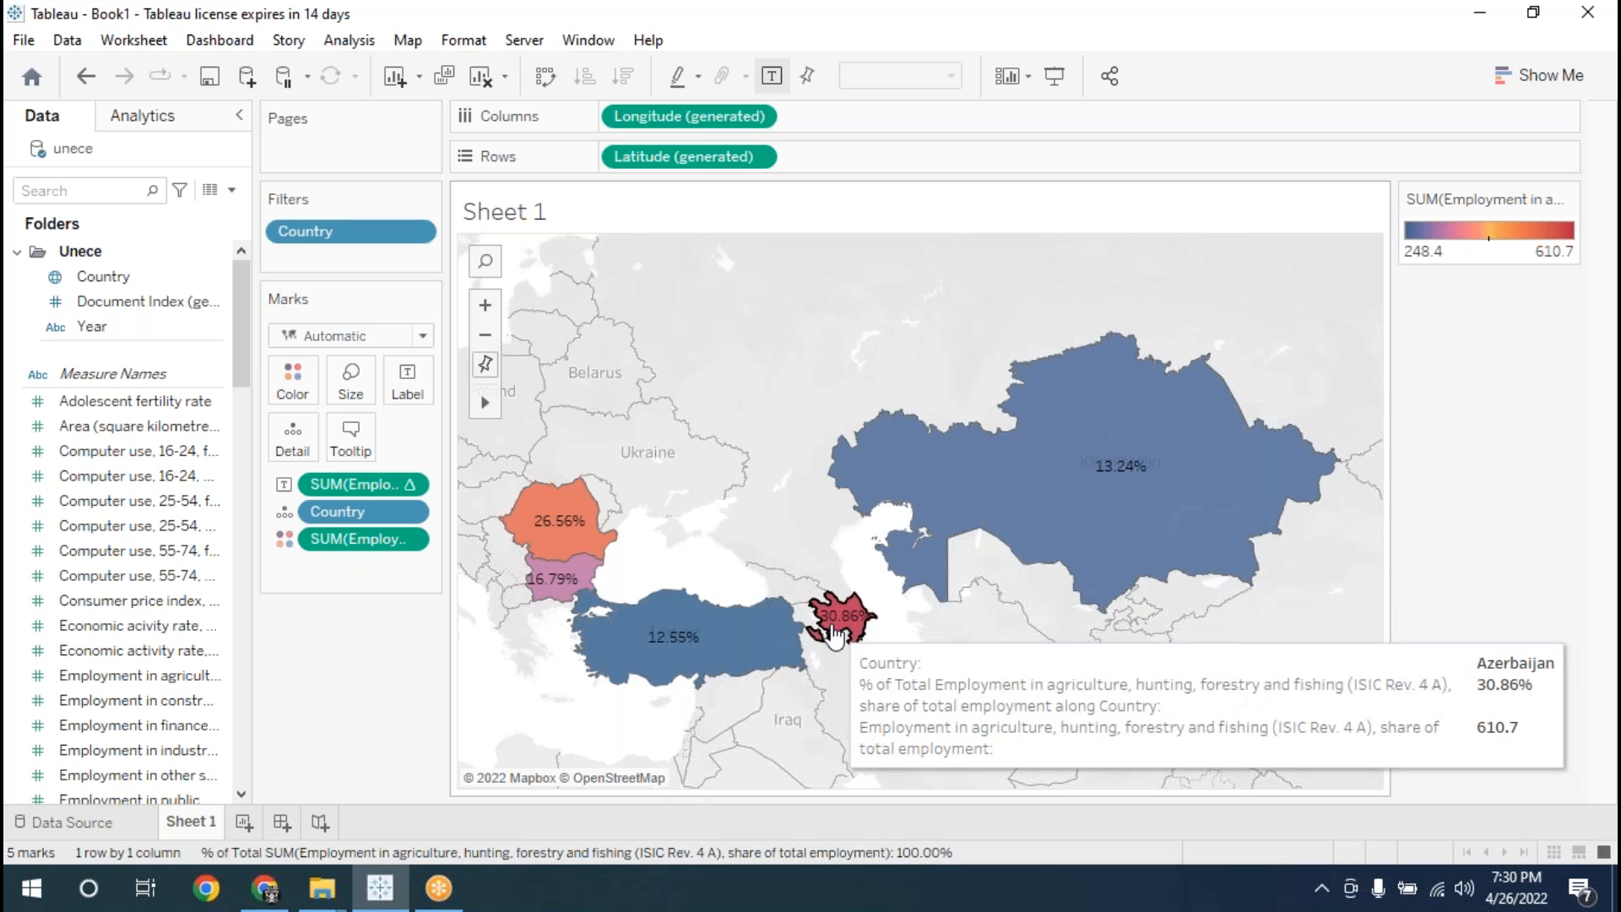
mouse_move(549, 557)
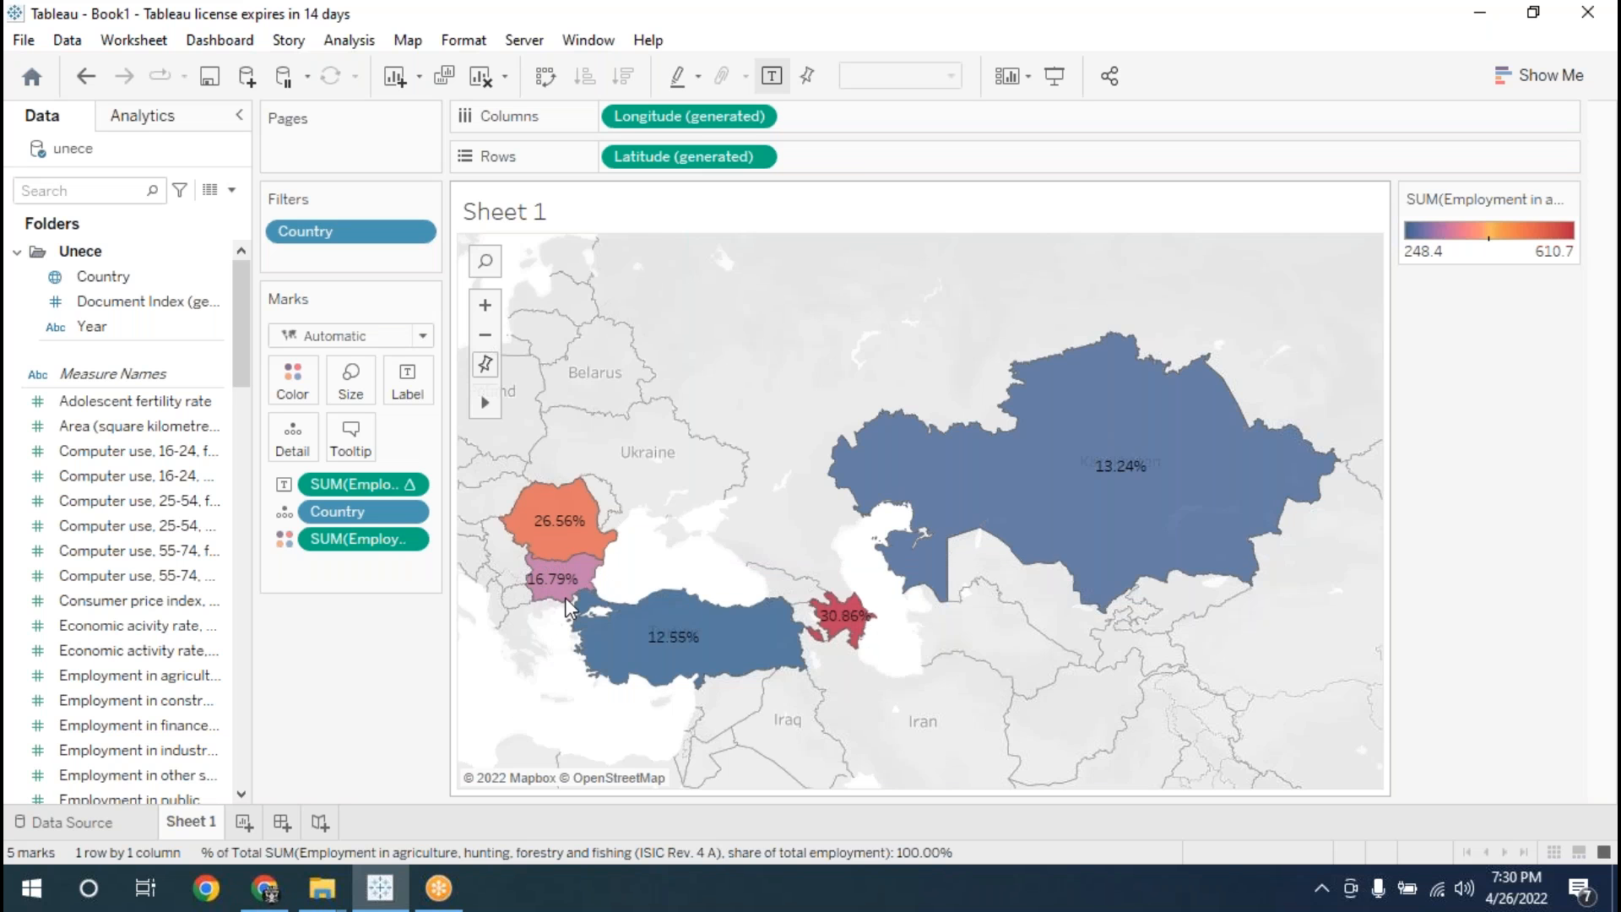
mouse_move(565, 594)
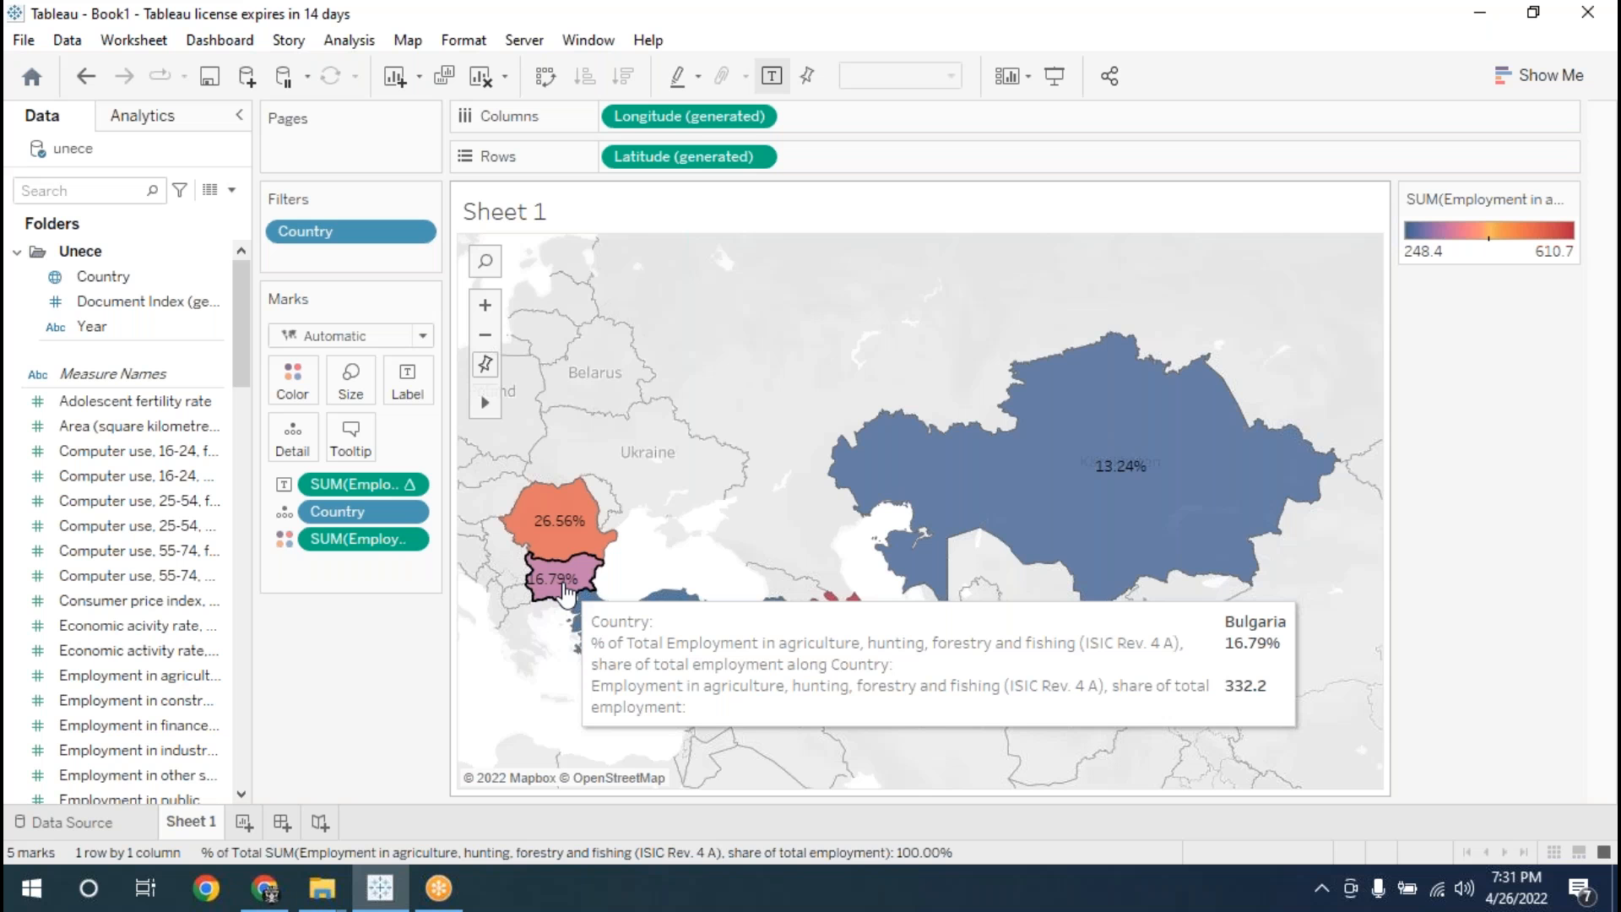
mouse_move(1070, 521)
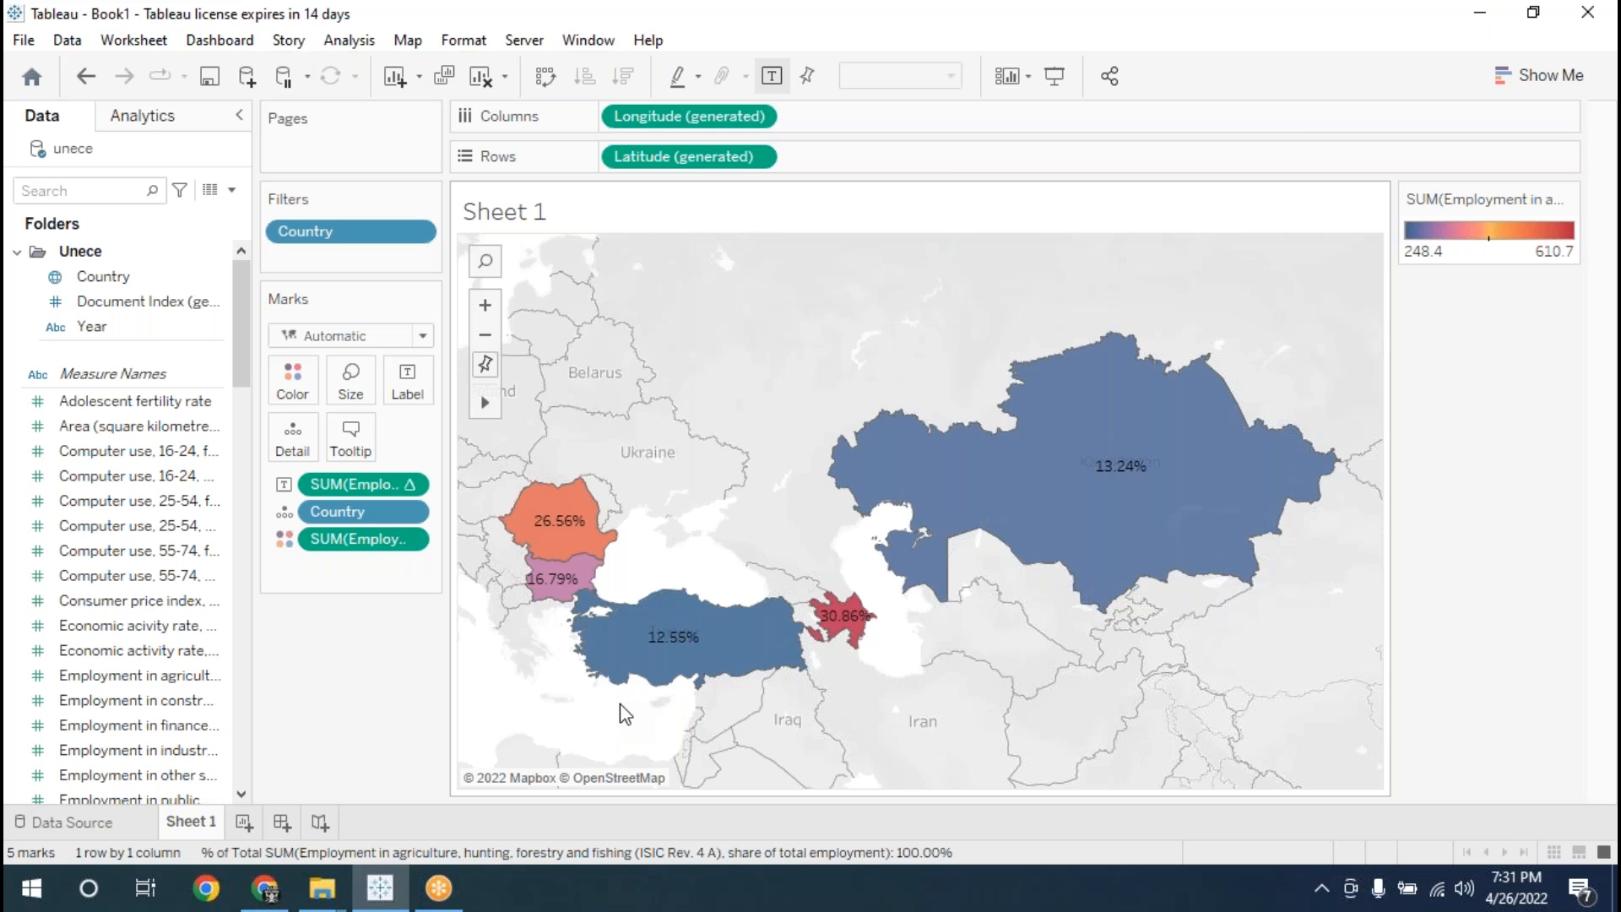
click(1150, 40)
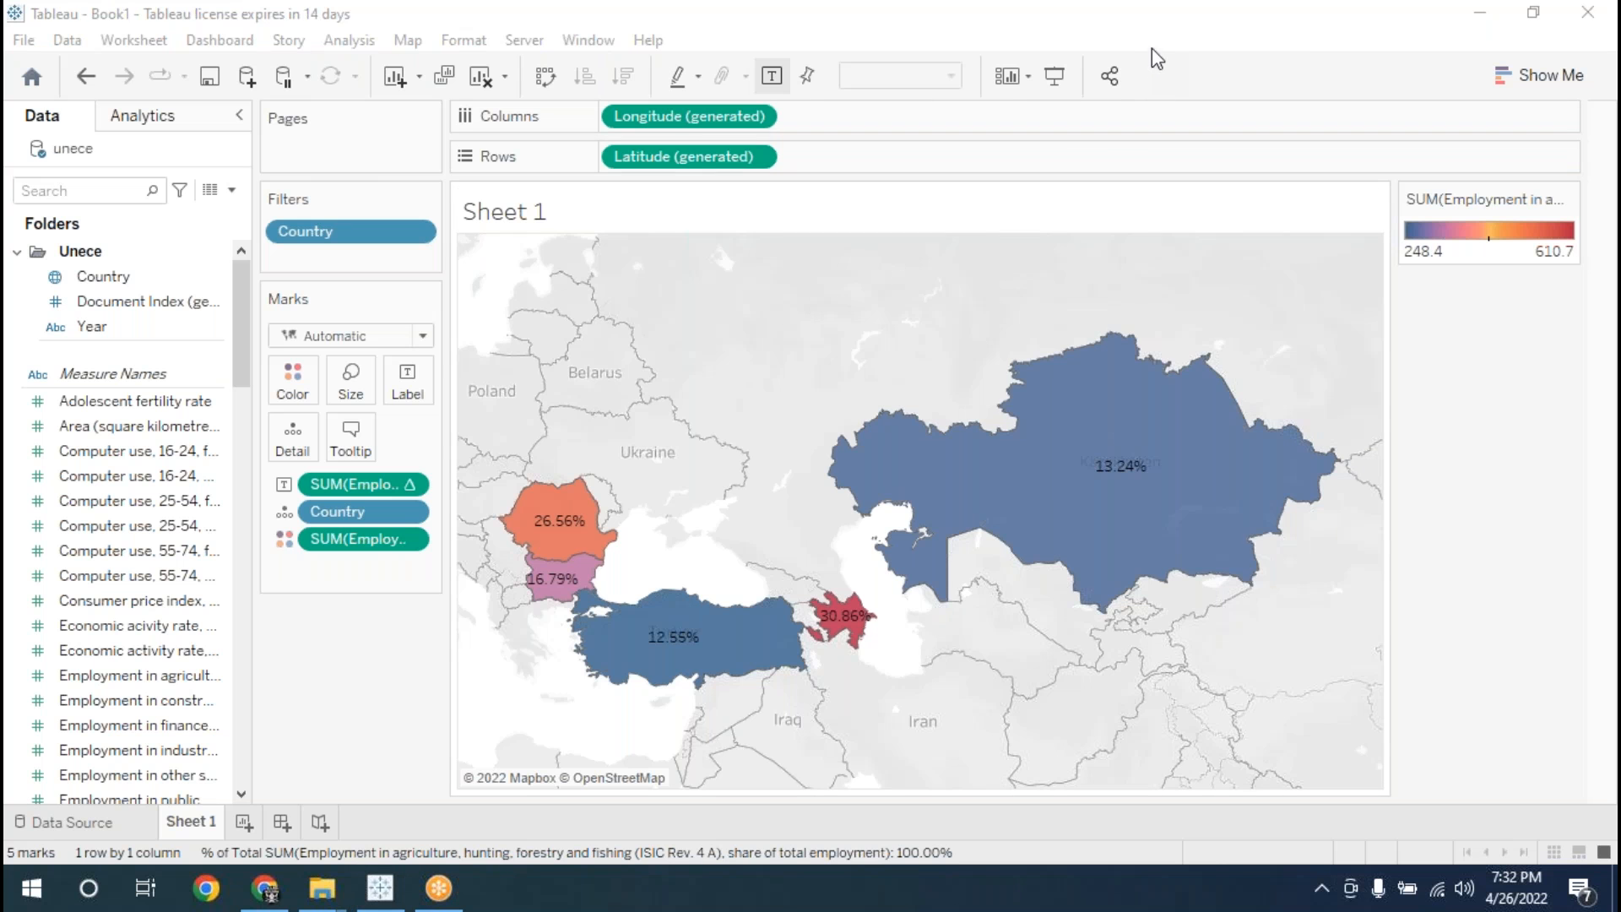
- Minimize Tableau, move the Note text file from the desktop into the Tableau Session folder, and open it
click(1479, 14)
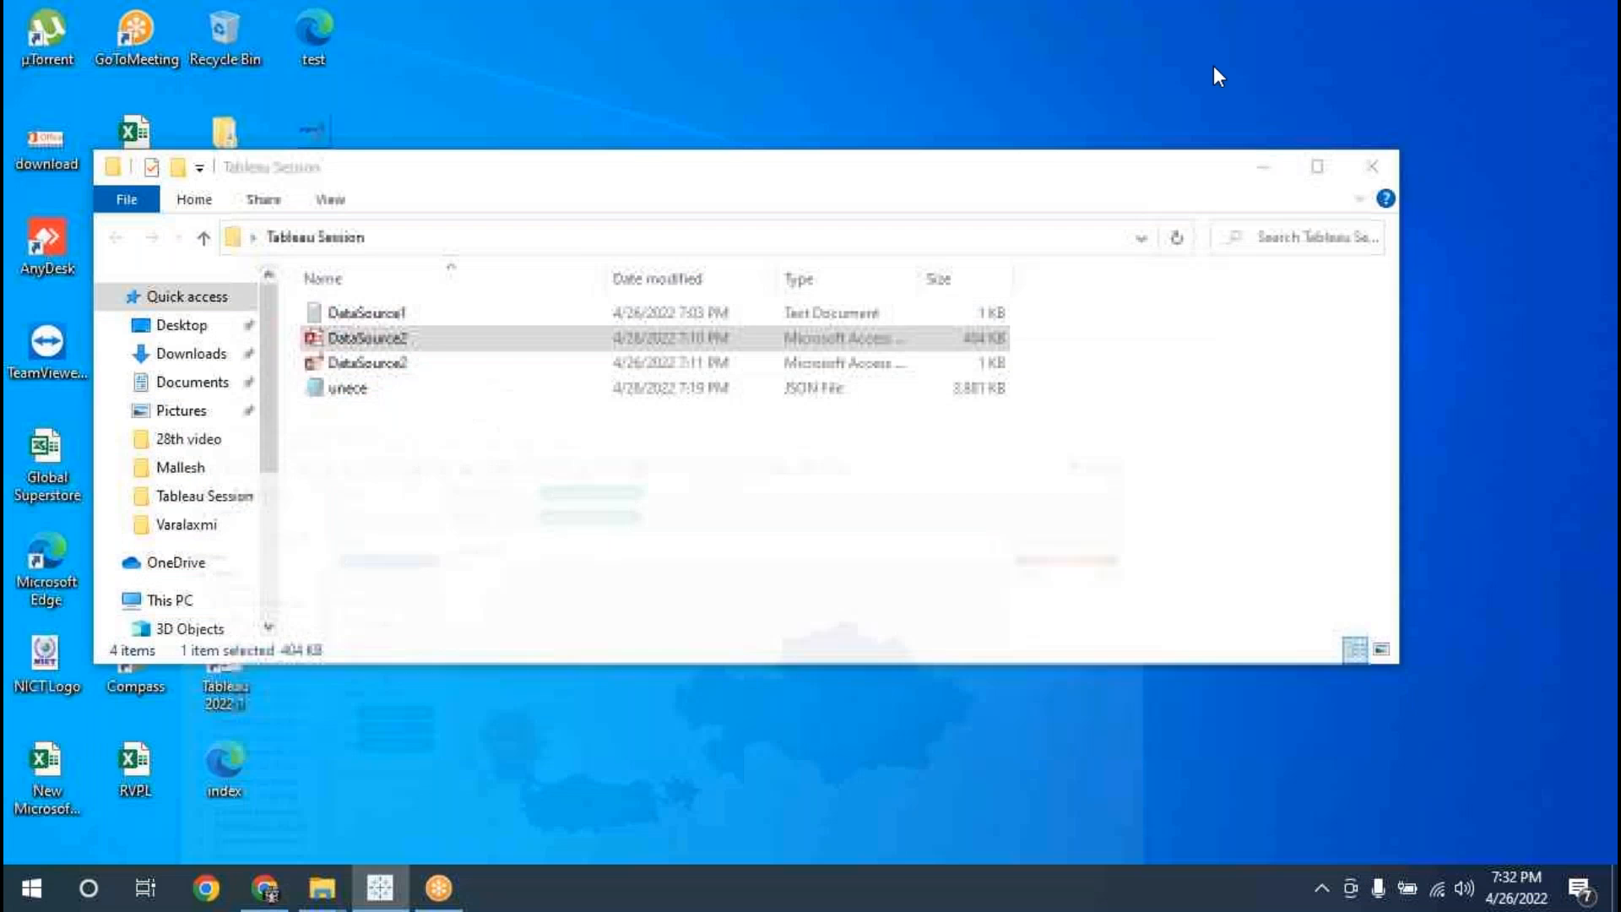
drag(380, 190, 794, 191)
drag(314, 245, 789, 471)
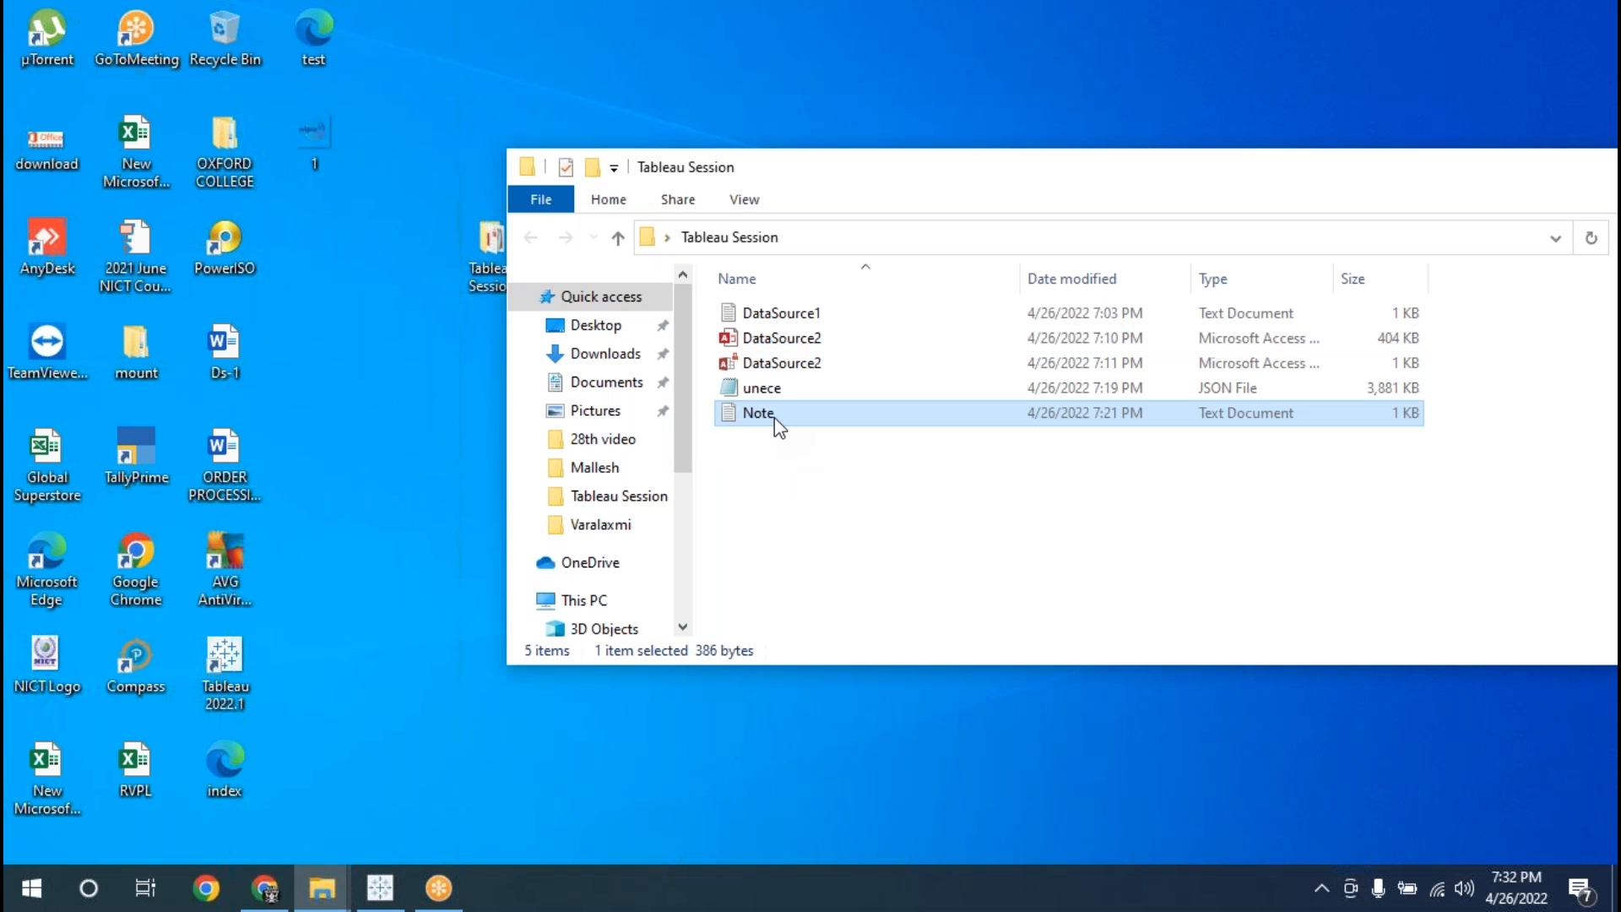
double_click(771, 419)
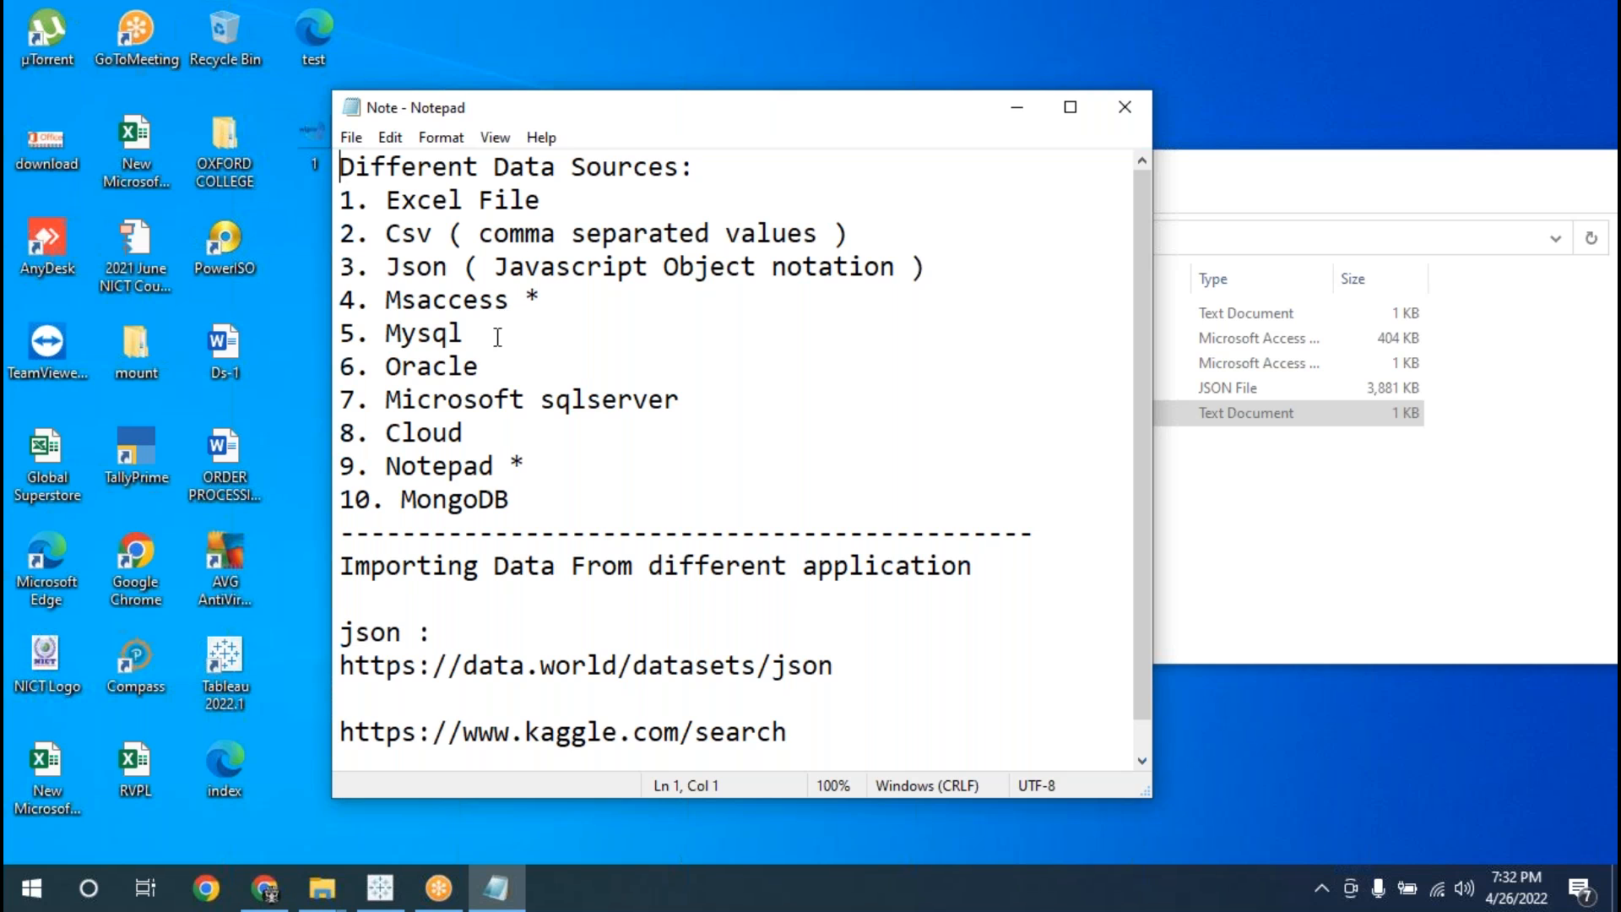
- Mark the Json, Mysql, Oracle and Microsoft sqlserver entries with an asterisk in the data source list, and highlight the Oracle entry
click(955, 269)
text(*)
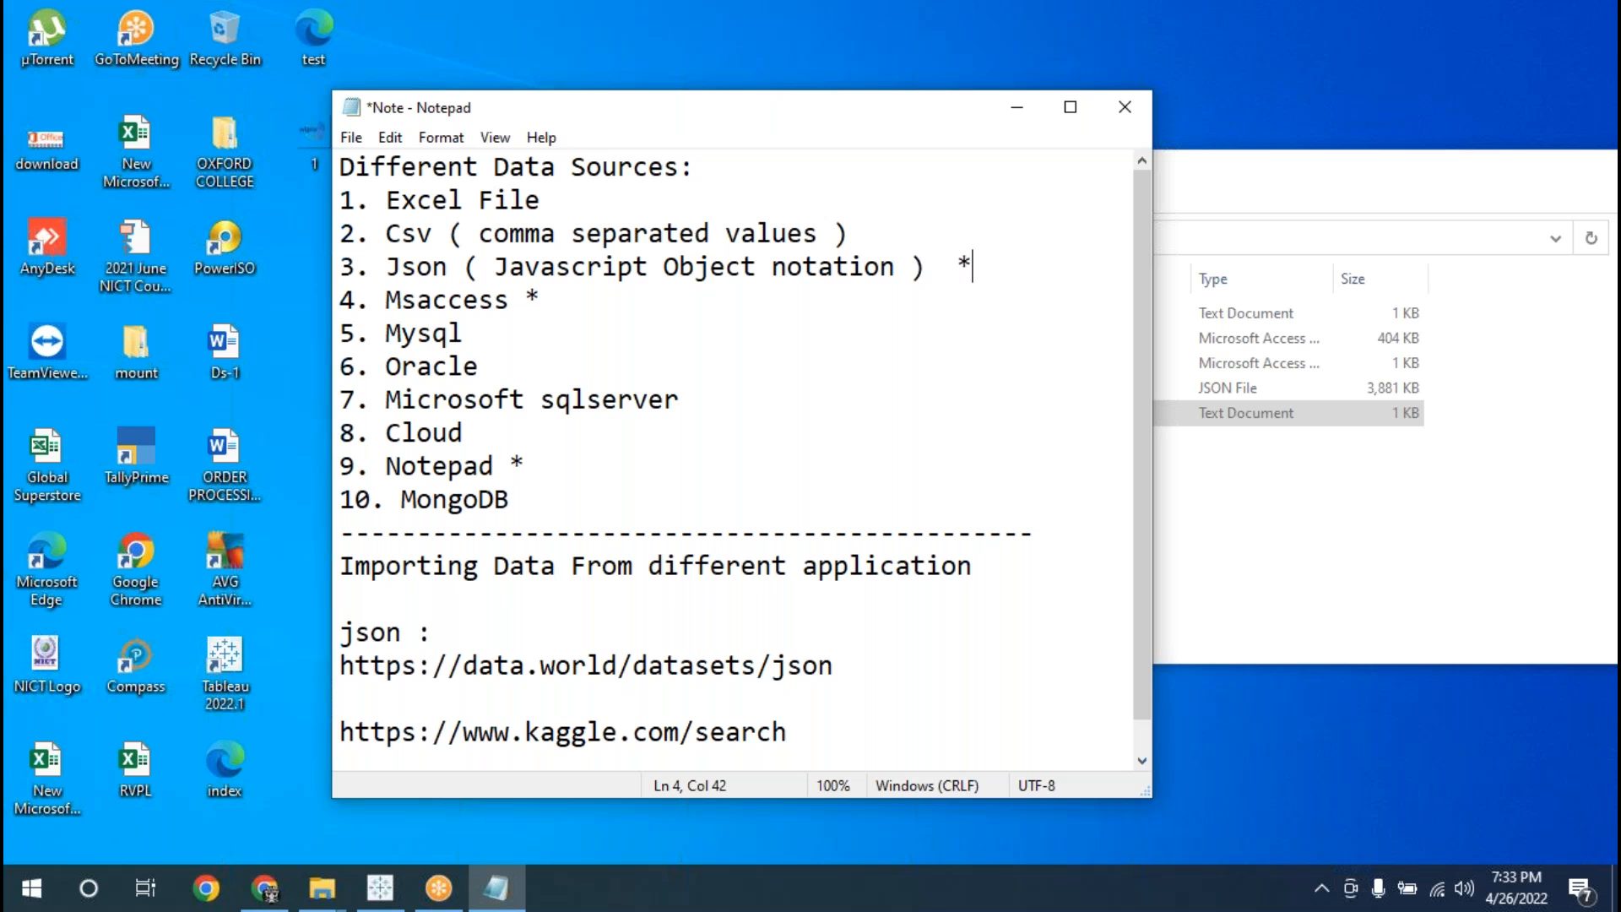
click(535, 325)
text(*)
click(480, 366)
text(*)
click(688, 391)
text(*)
click(530, 359)
drag(530, 358, 386, 374)
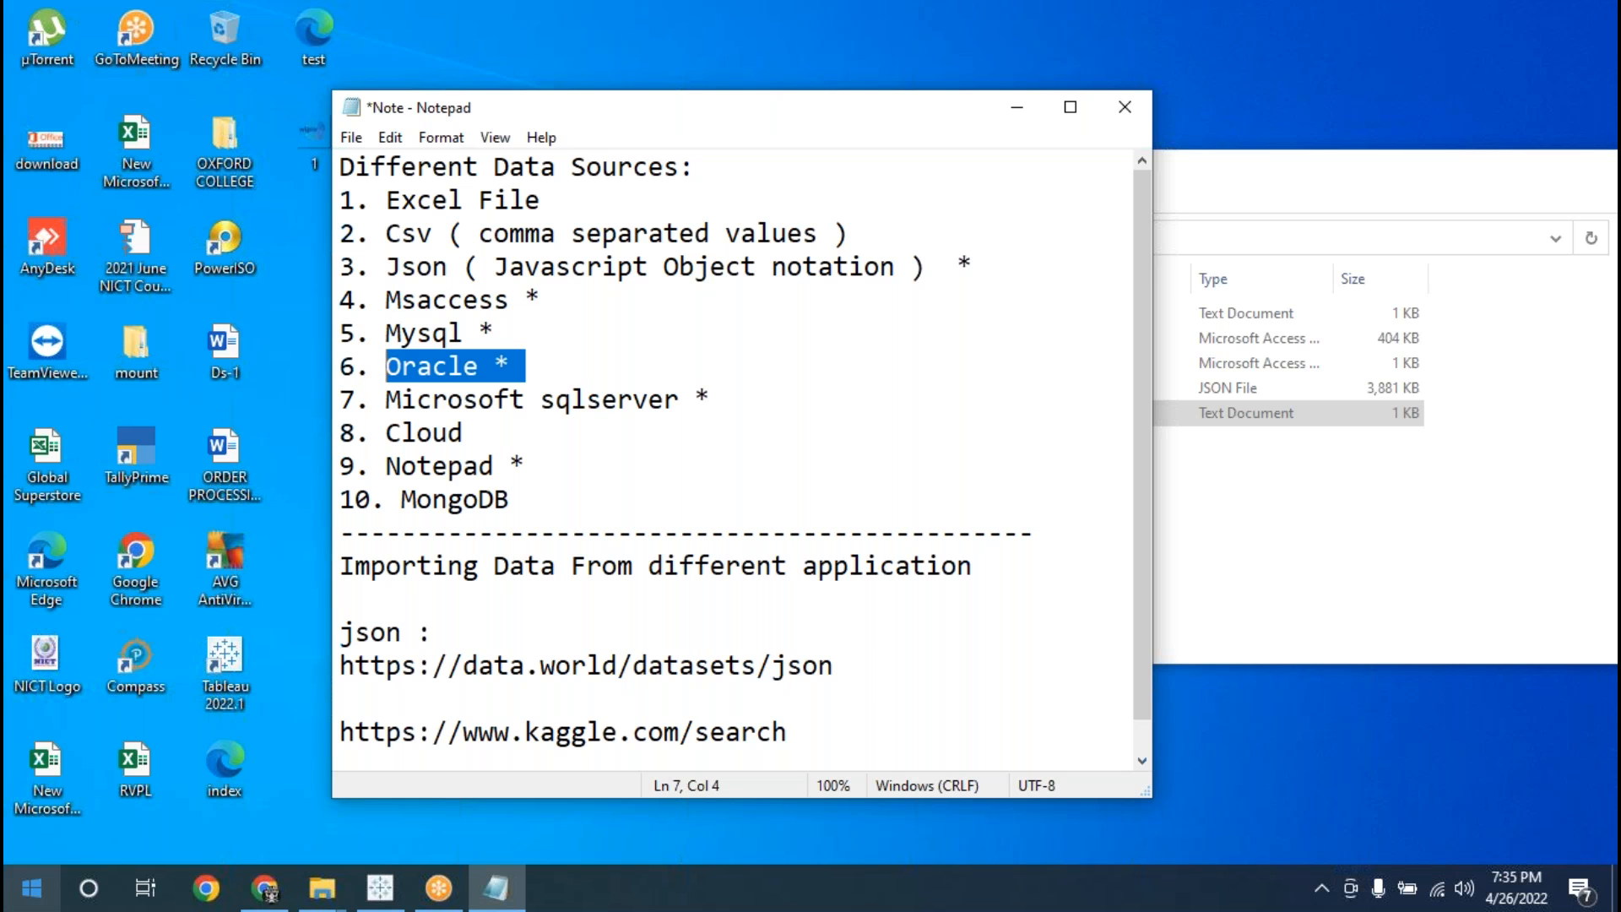
- Switch to Chrome, search Google for oracle in a new tab, and highlight Austin in the company description
click(265, 888)
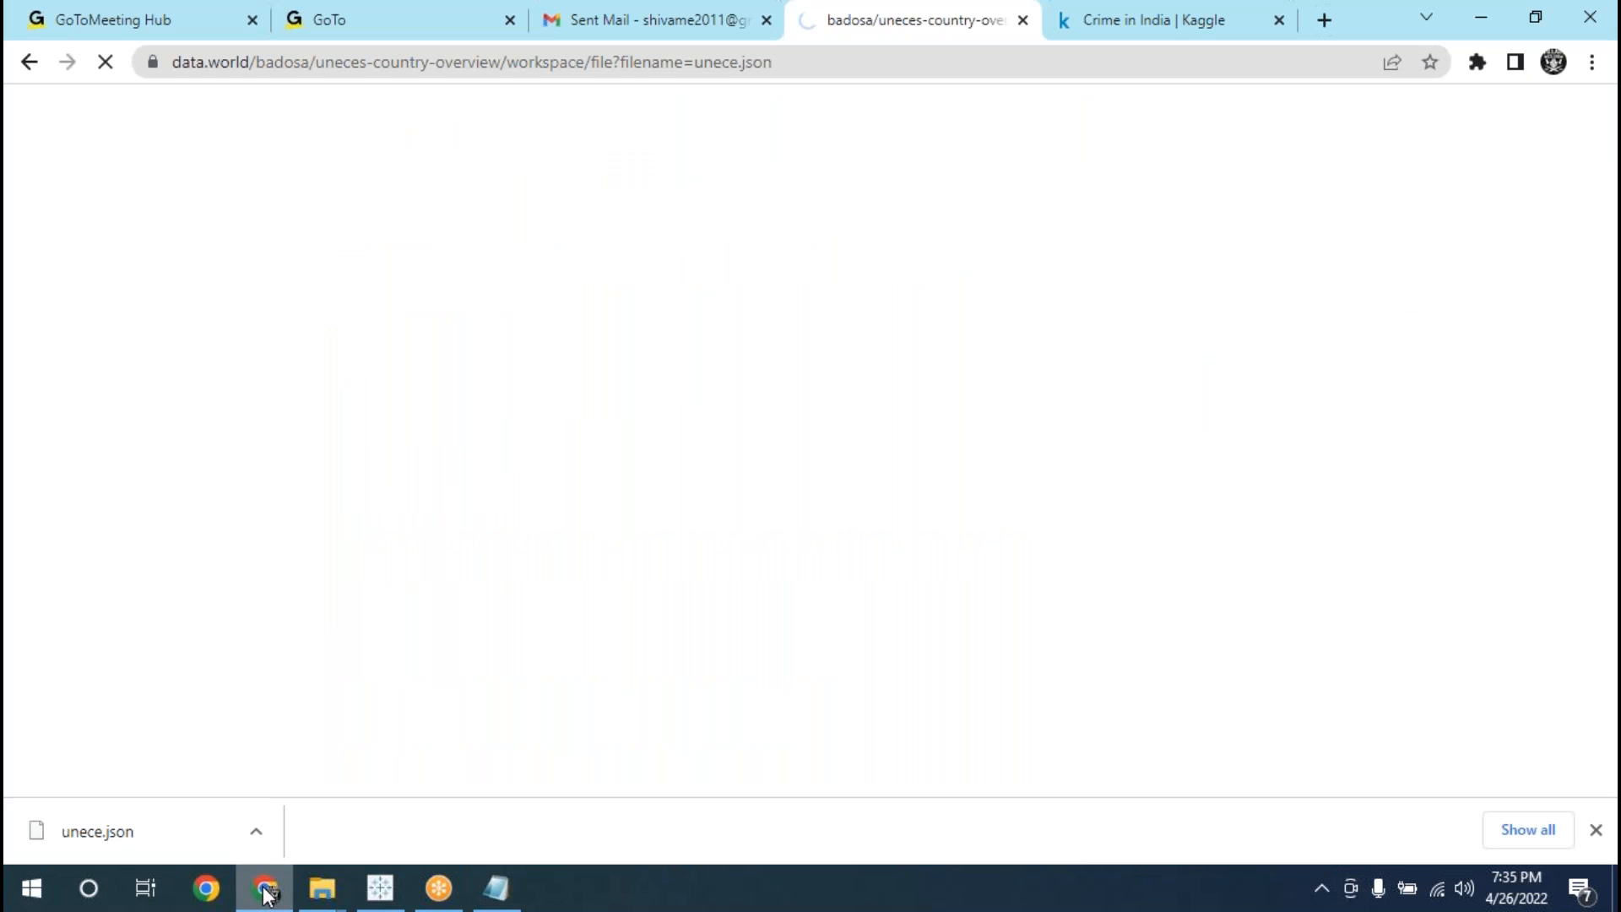
key(ctrl+t)
text(orrac)
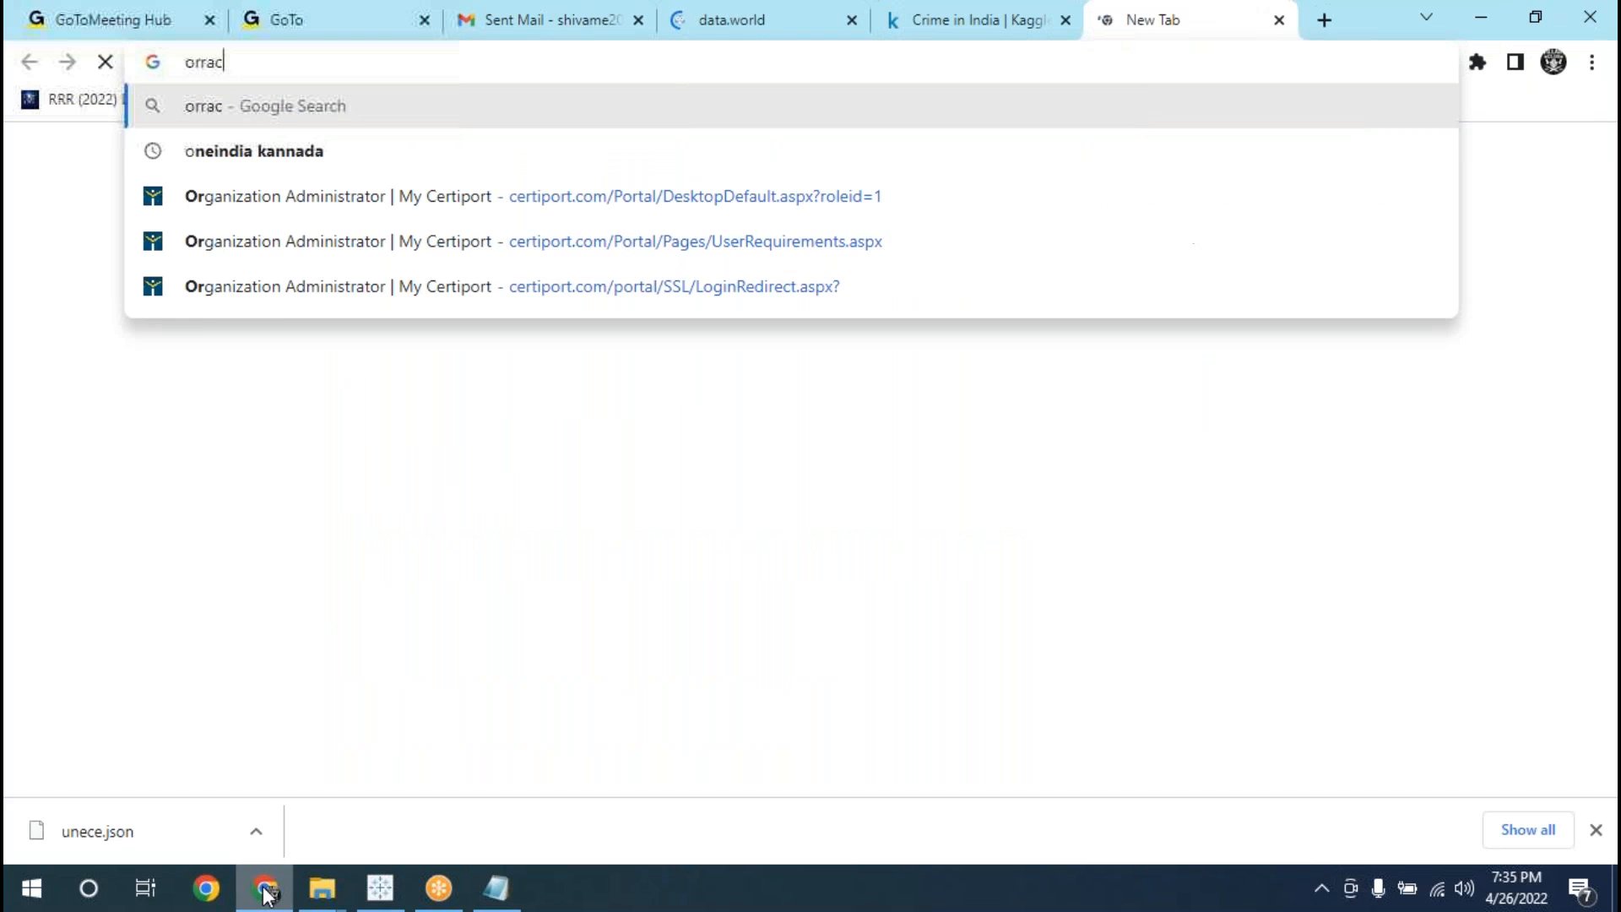
key(BackSpace)
key(BackSpace)
key(BackSpace)
text(CLE)
key(BackSpace)
key(BackSpace)
key(BackSpace)
text(acle)
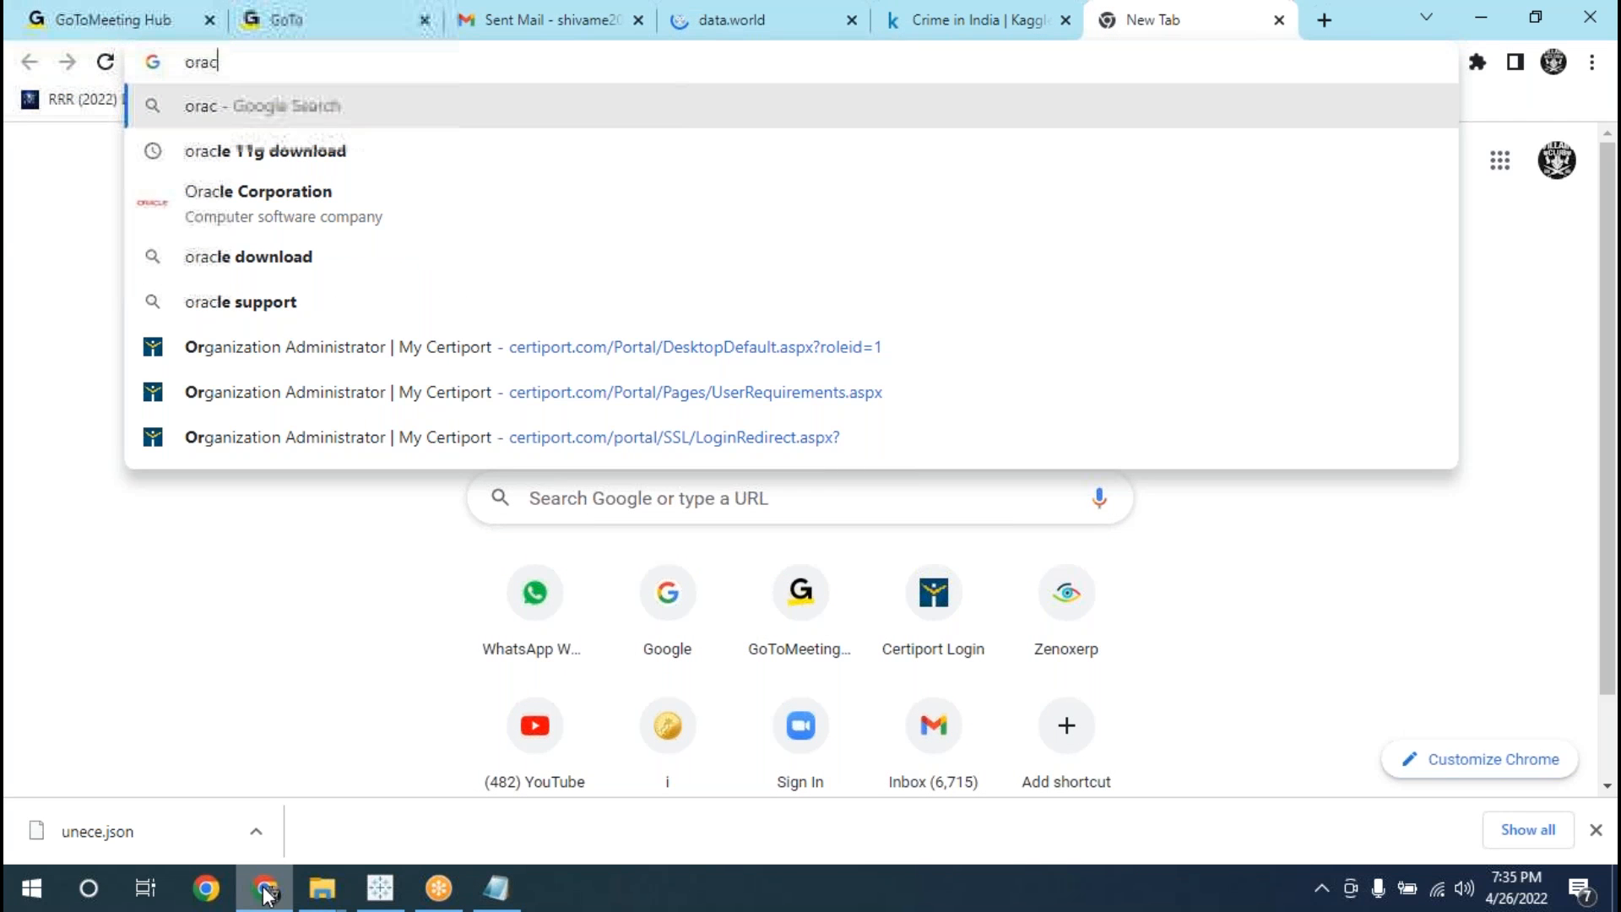
key(Return)
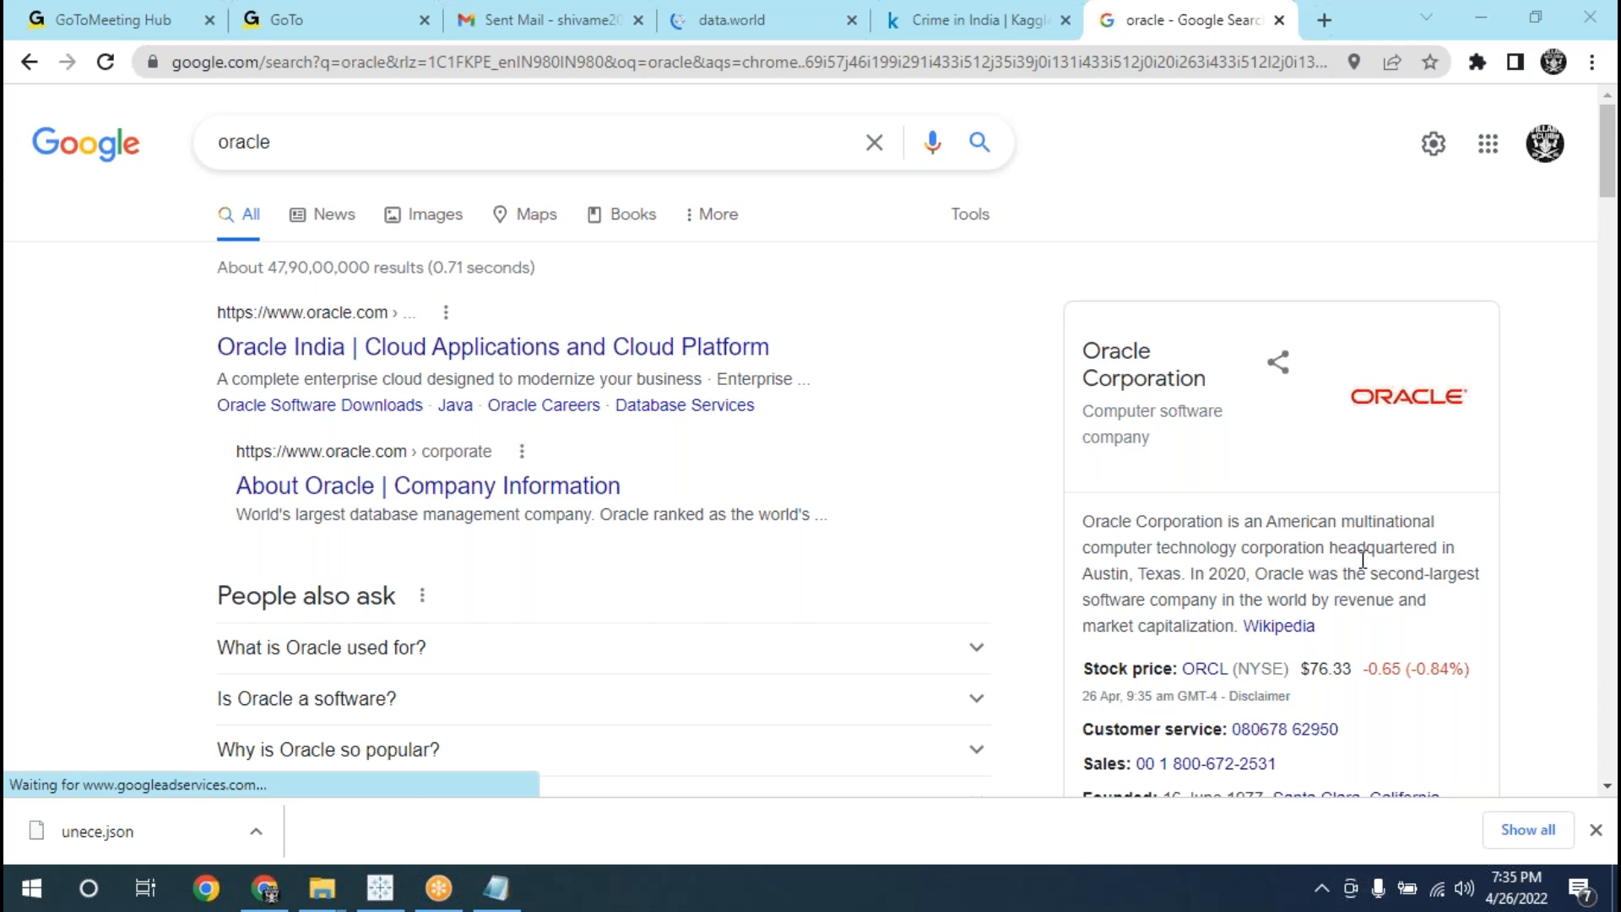
double_click(1115, 573)
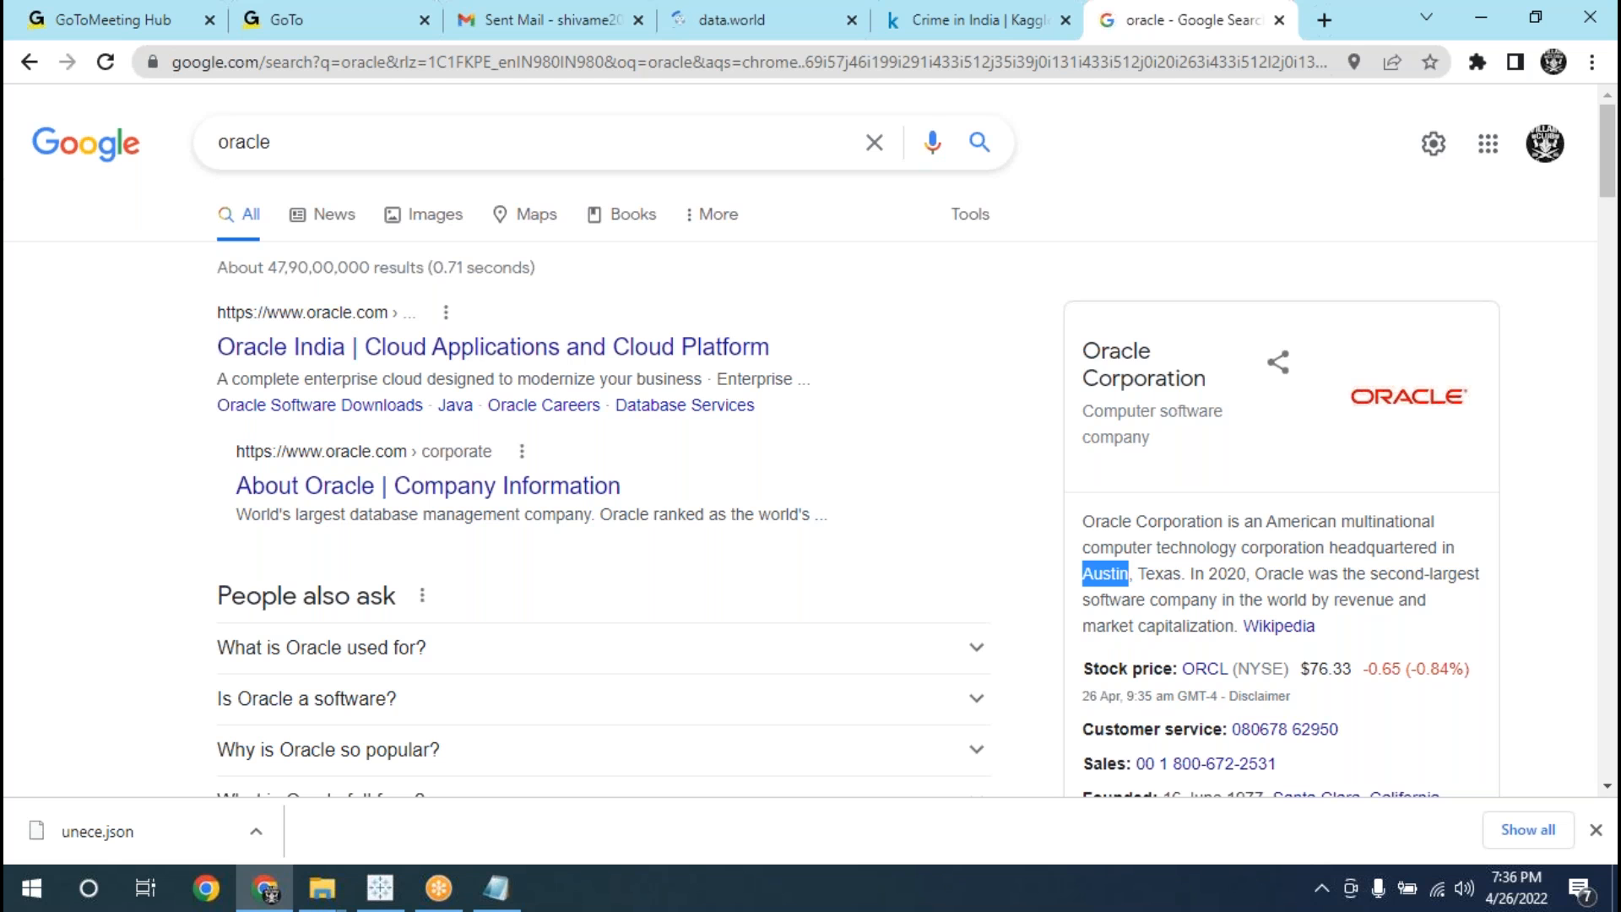
- Expand the question "What is Oracle used for?" and highlight its key phrases on the database, enterprise grid computing, modular storage and servers
scroll(550, 383, down, 3)
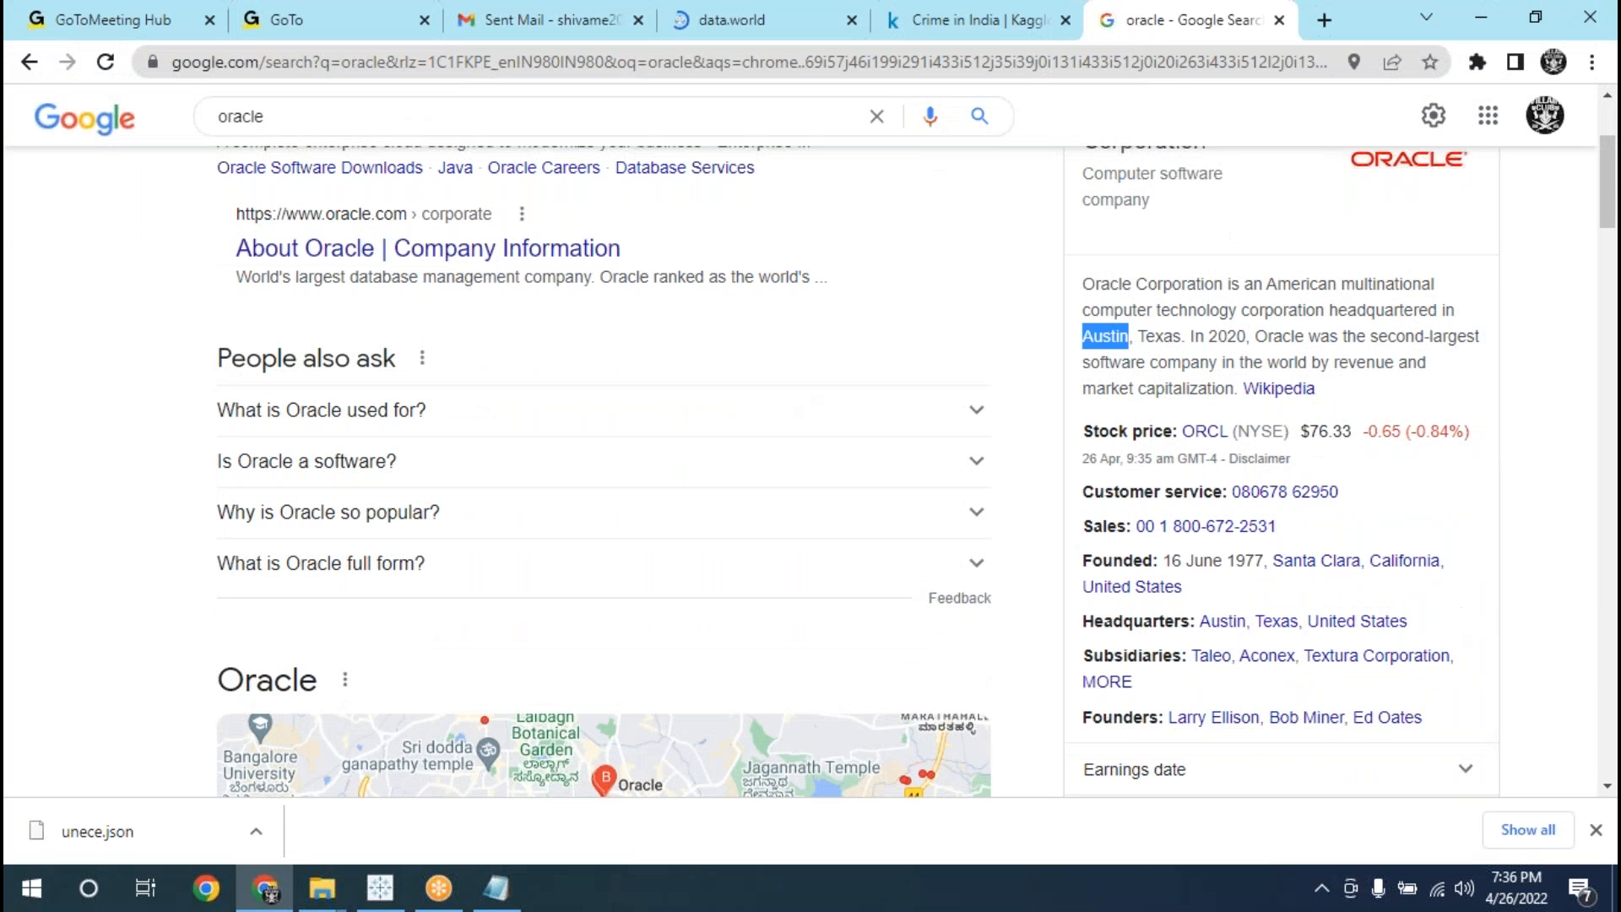
click(586, 382)
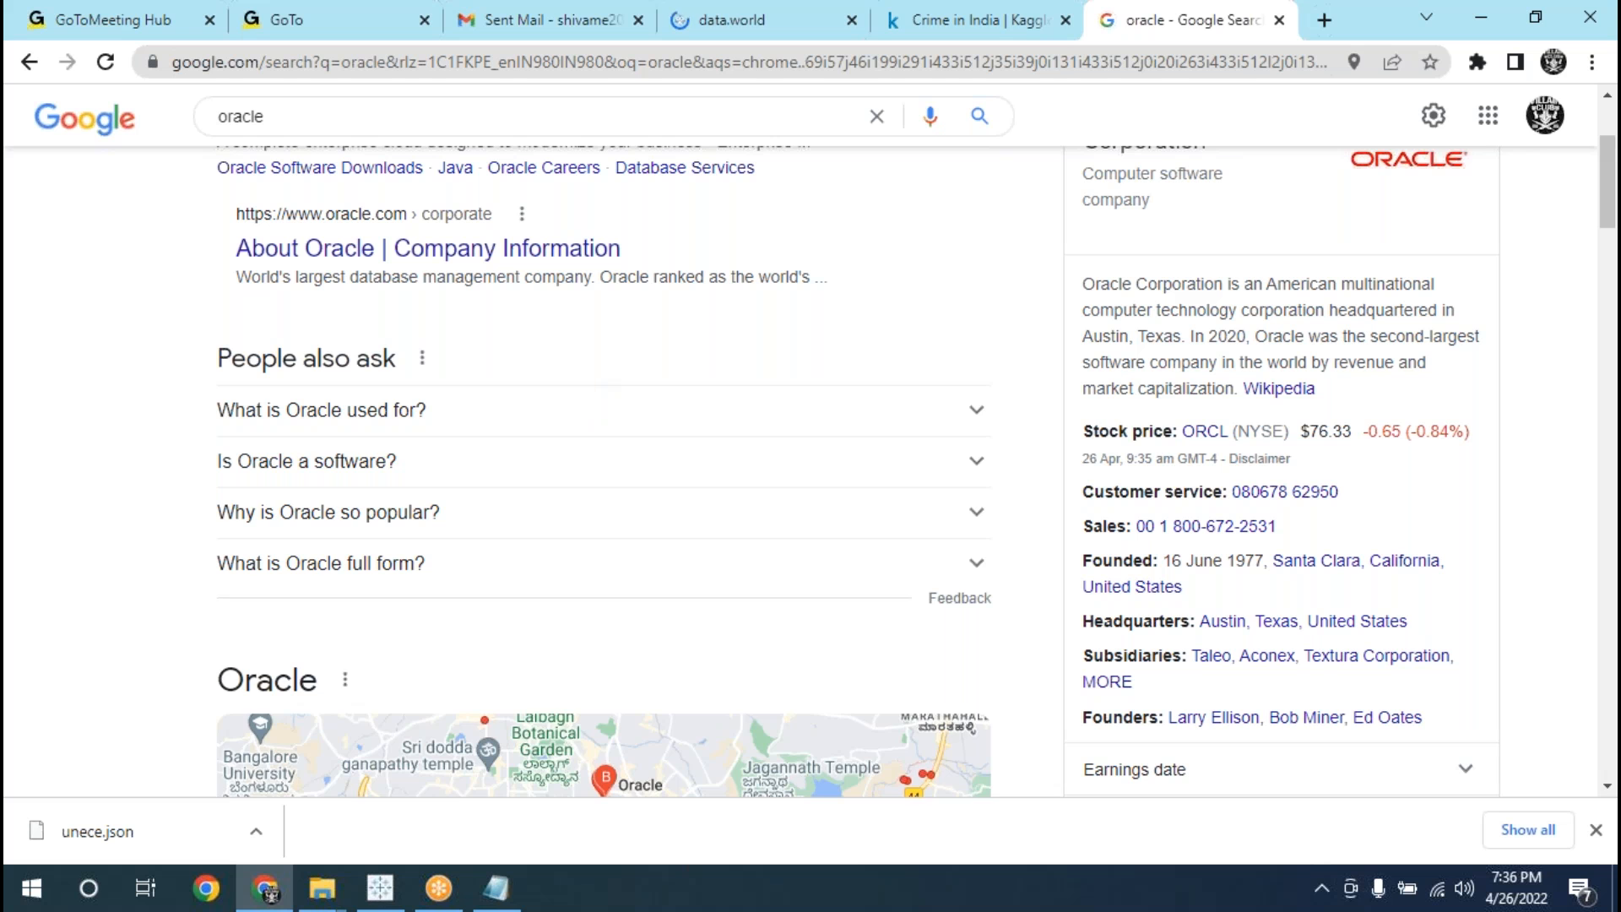
click(296, 413)
drag(655, 451, 933, 456)
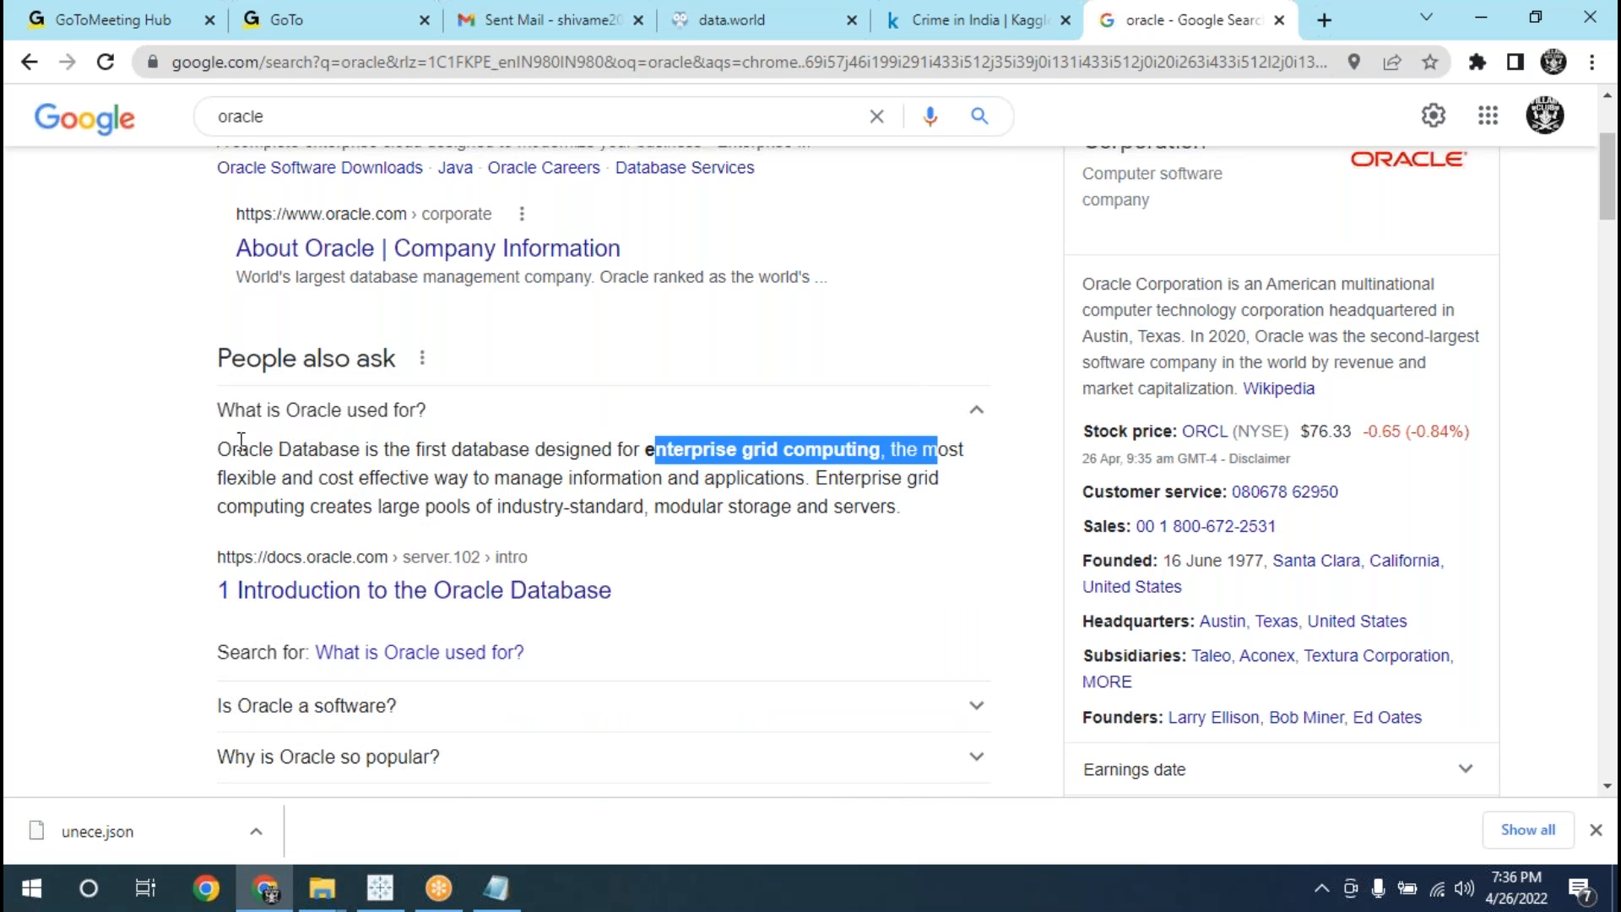
drag(273, 449, 386, 448)
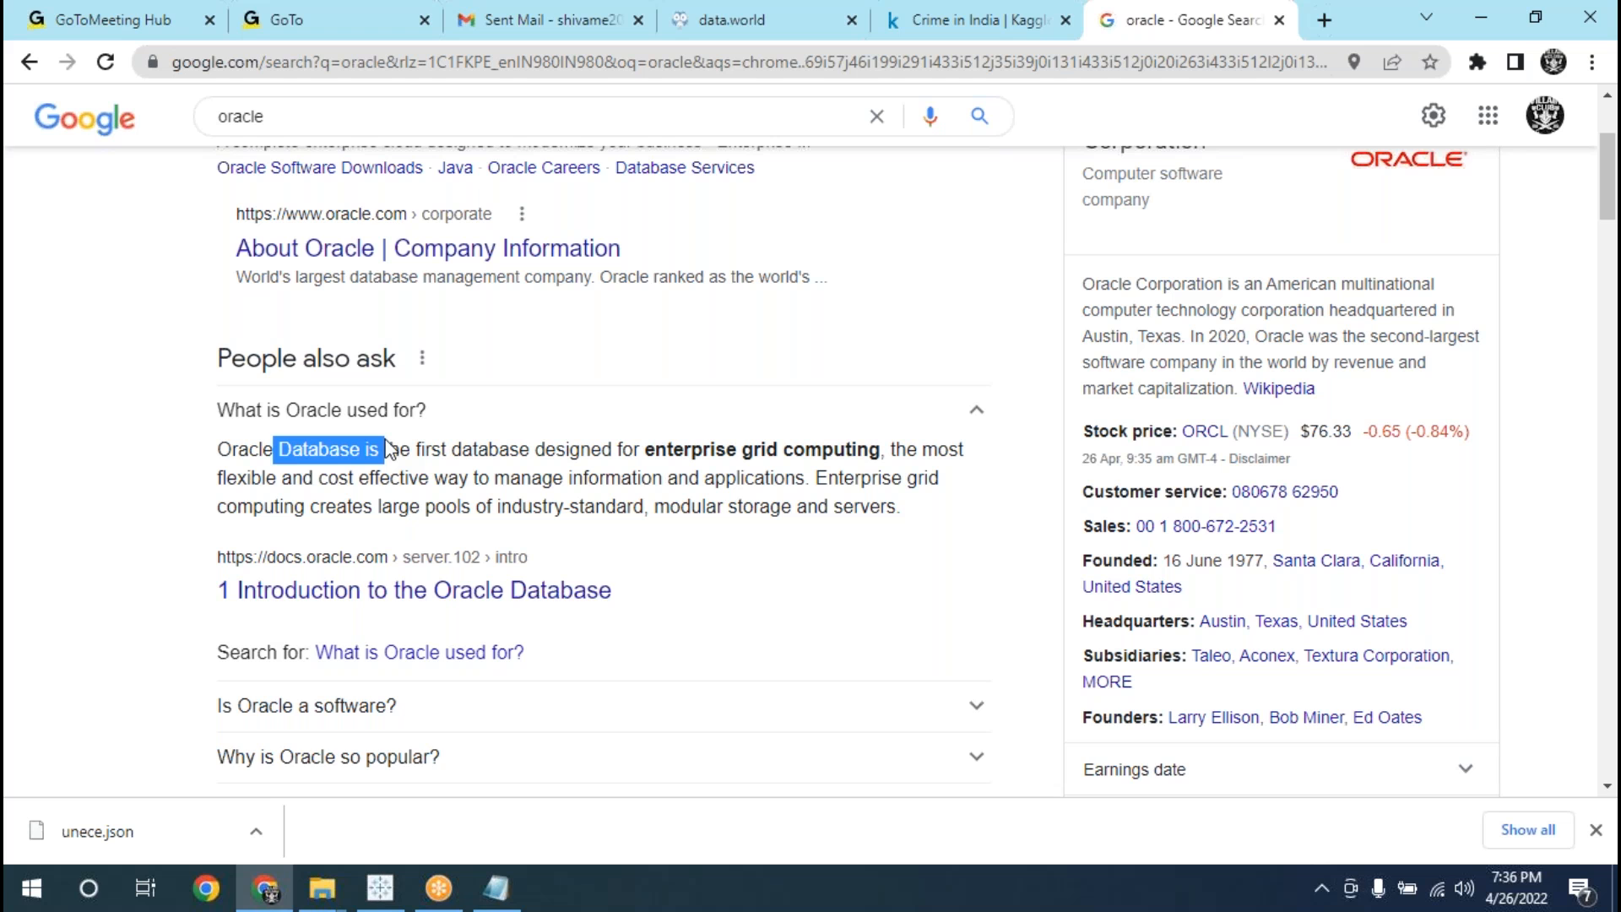
drag(657, 507, 902, 508)
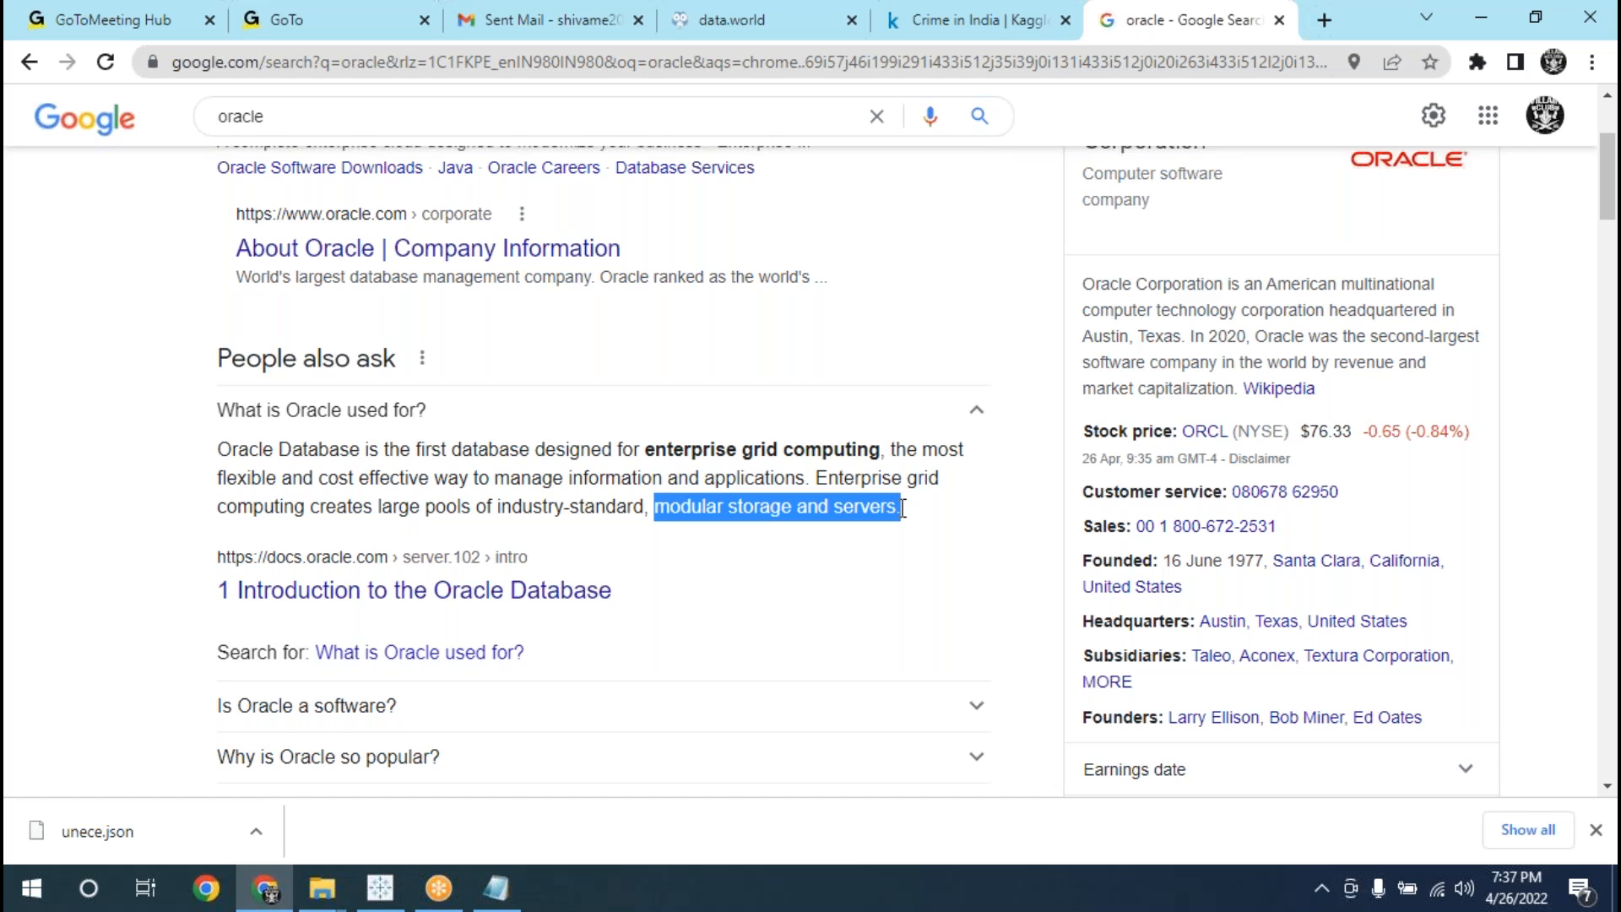
- Open Google Drive from the Google apps and remove LadyBuddy-A-woman-safety-app-main.zip from the suggested files
click(1146, 31)
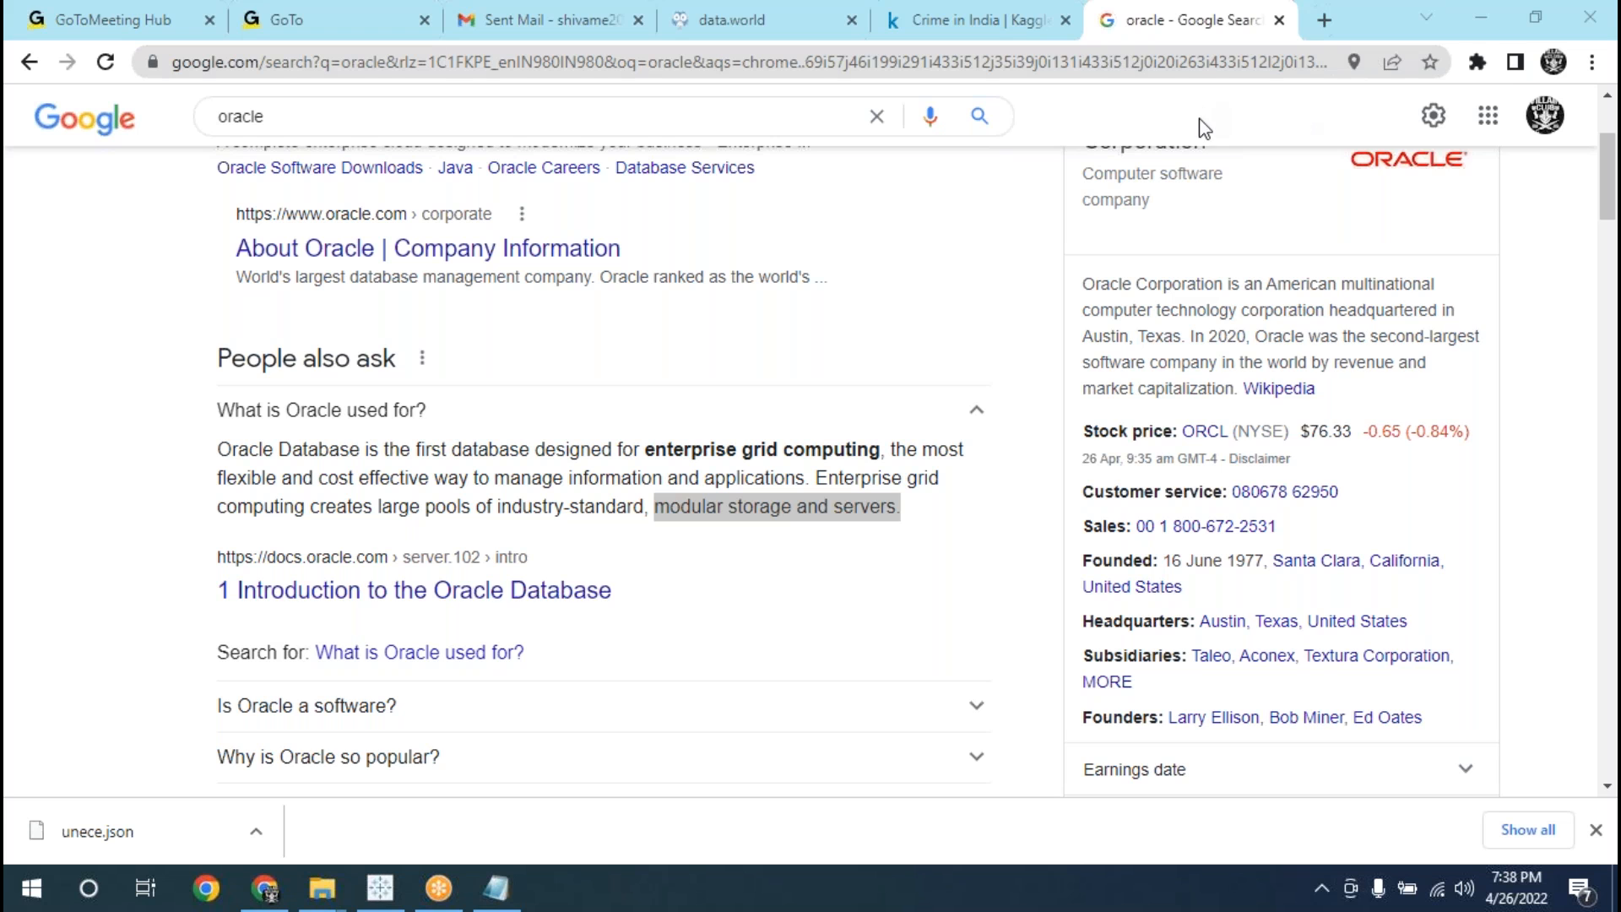
click(1488, 116)
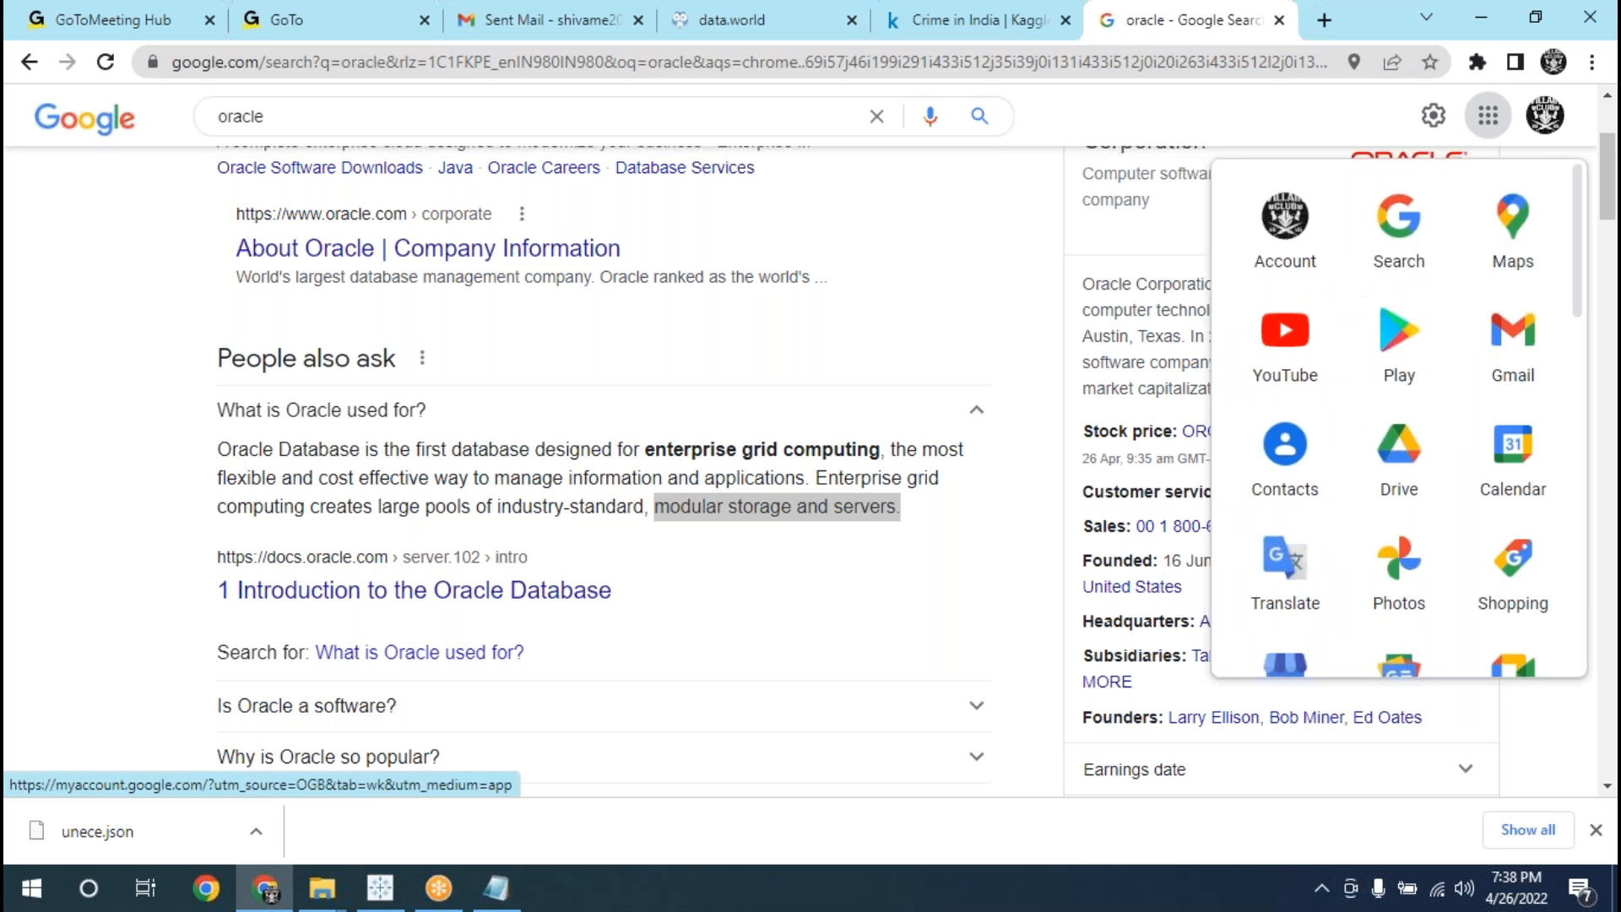
click(1399, 456)
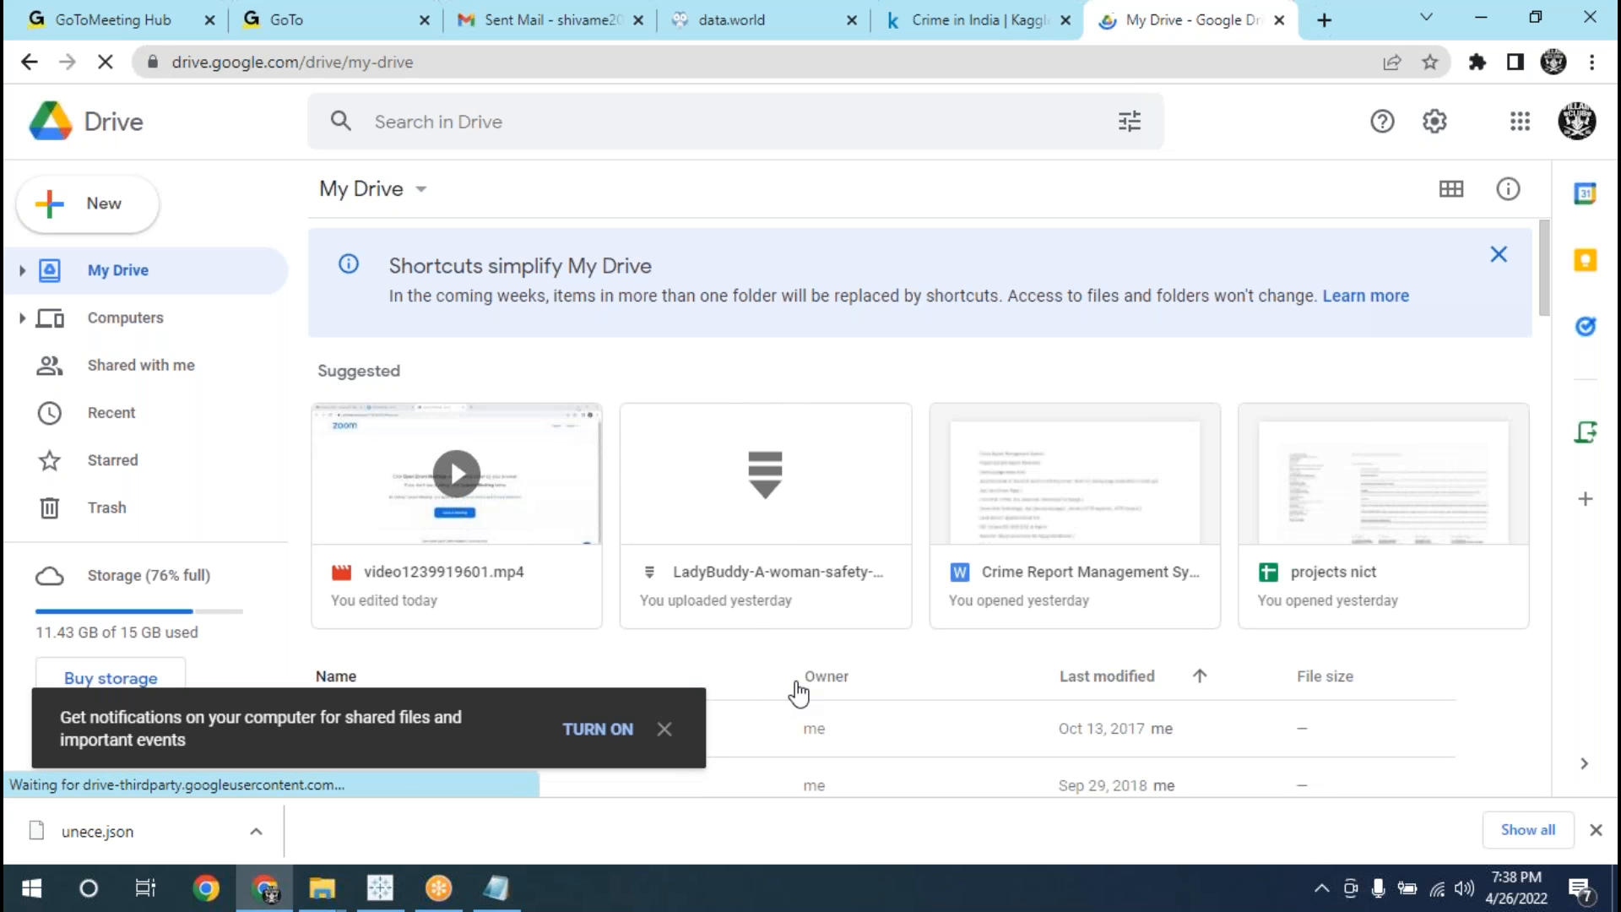
scroll(797, 690, down, 1)
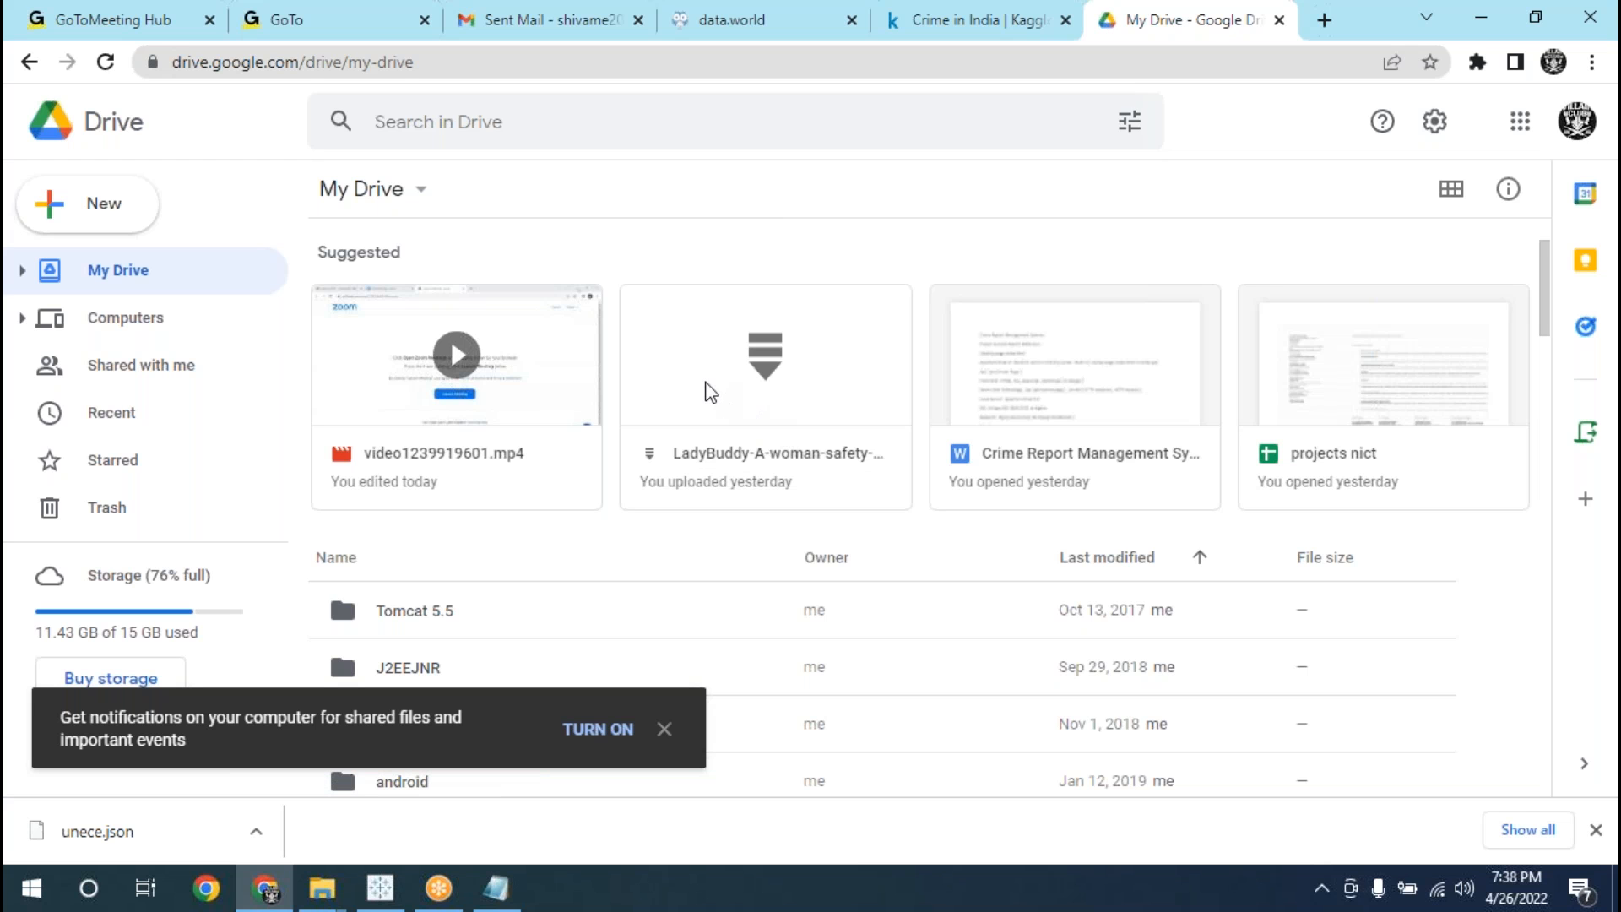
click(710, 390)
right_click(707, 389)
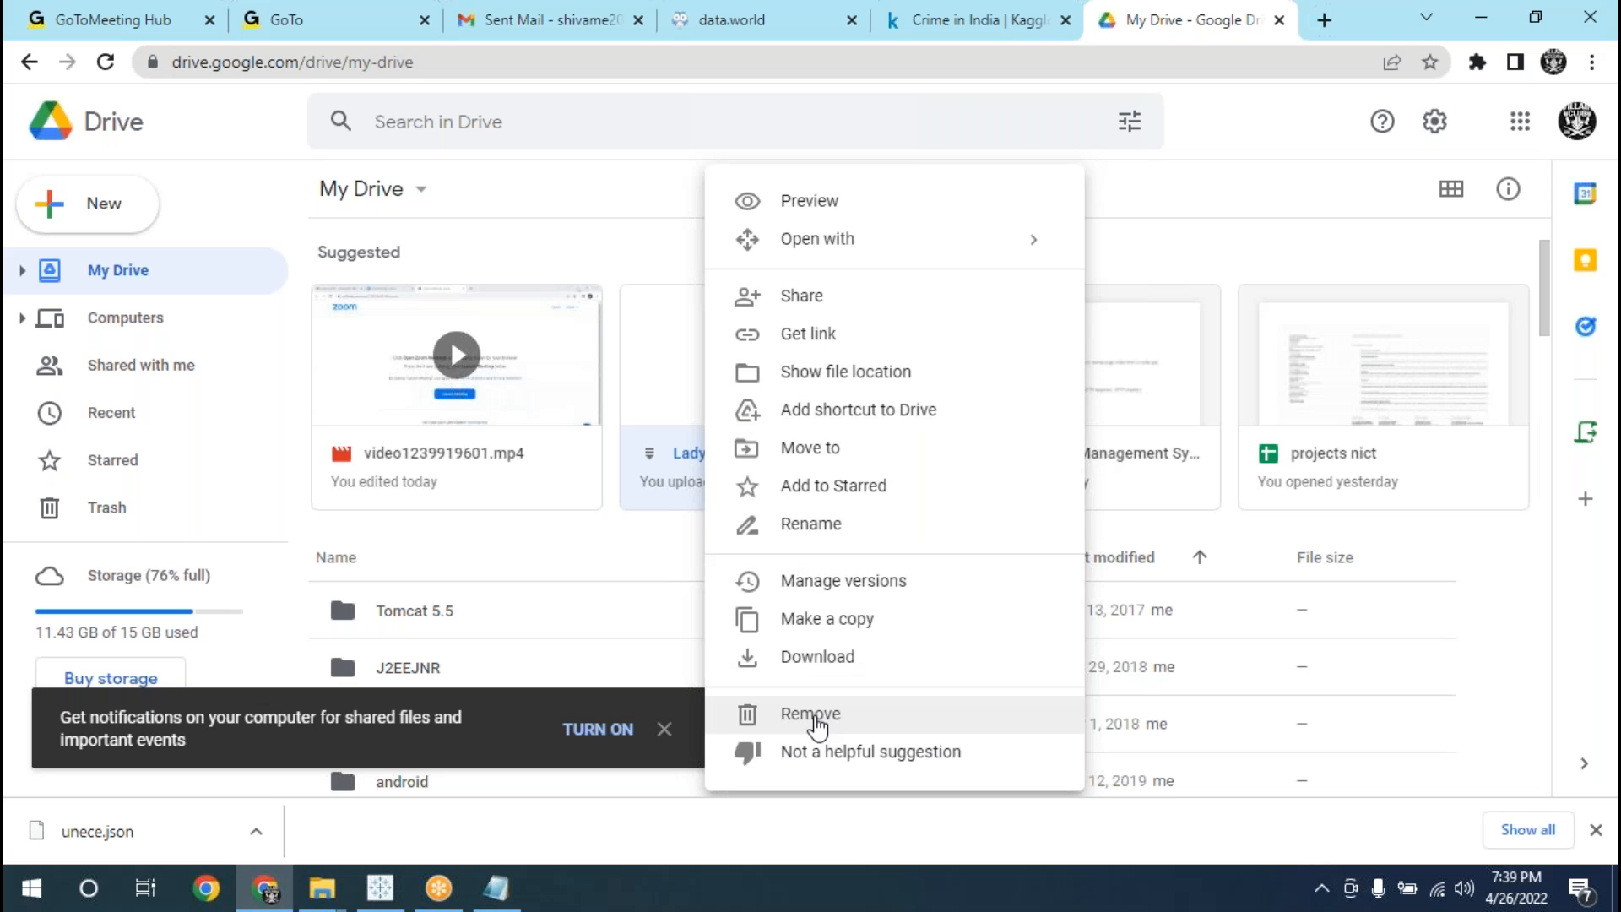
click(812, 716)
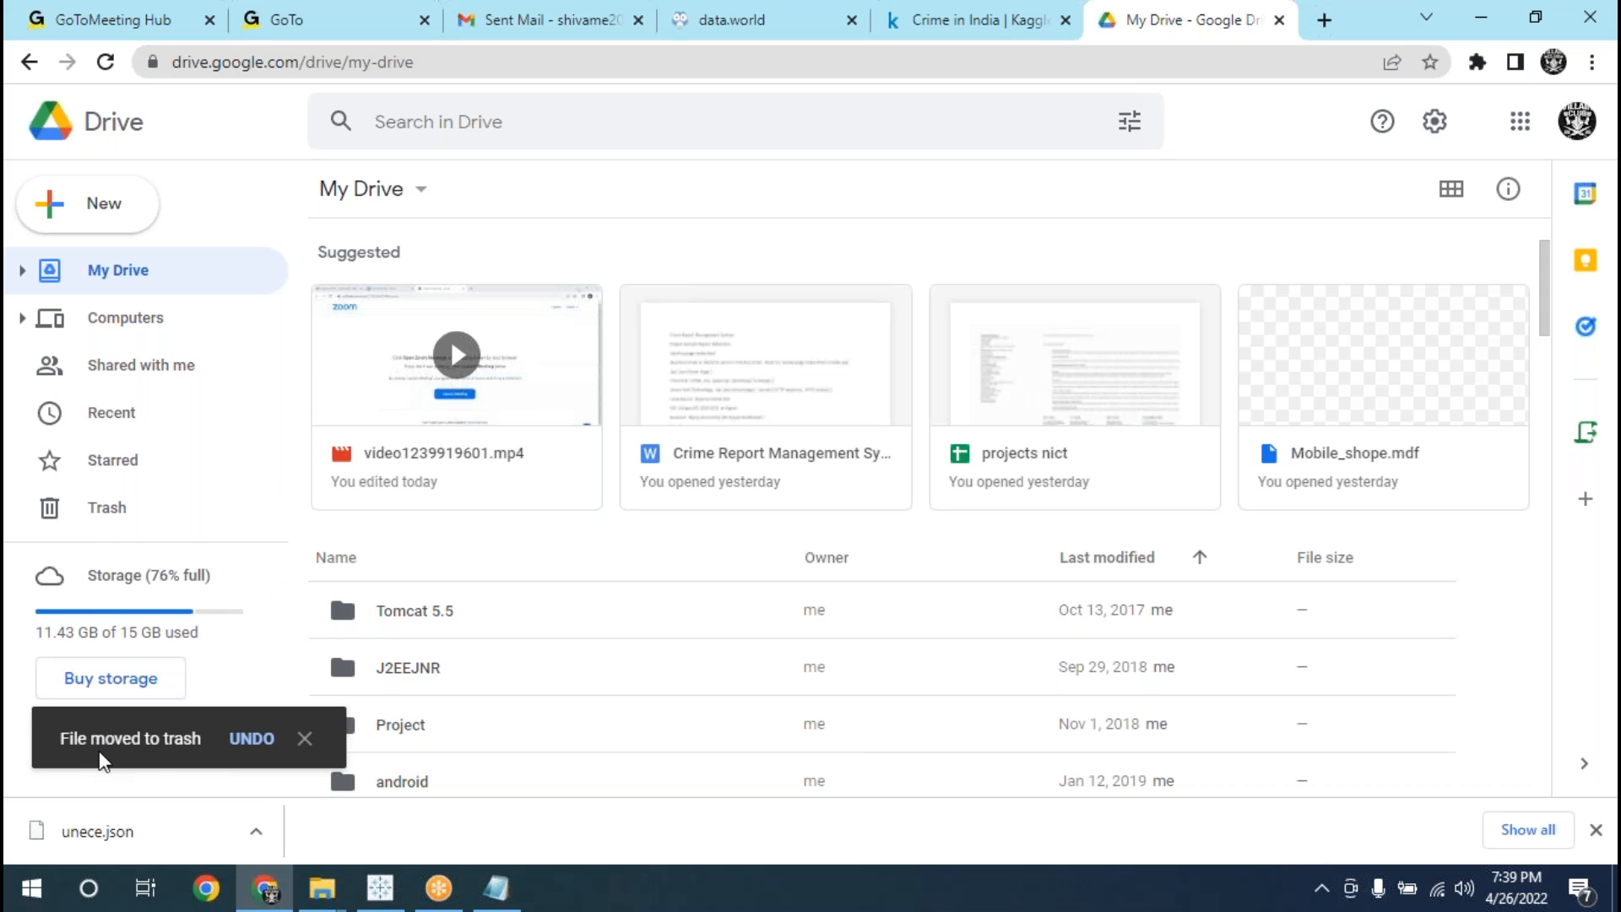
- Open the Drive trash, start permanently deleting LadyBuddy-A-woman-safety-app-main.zip, and cancel the deletion
click(140, 512)
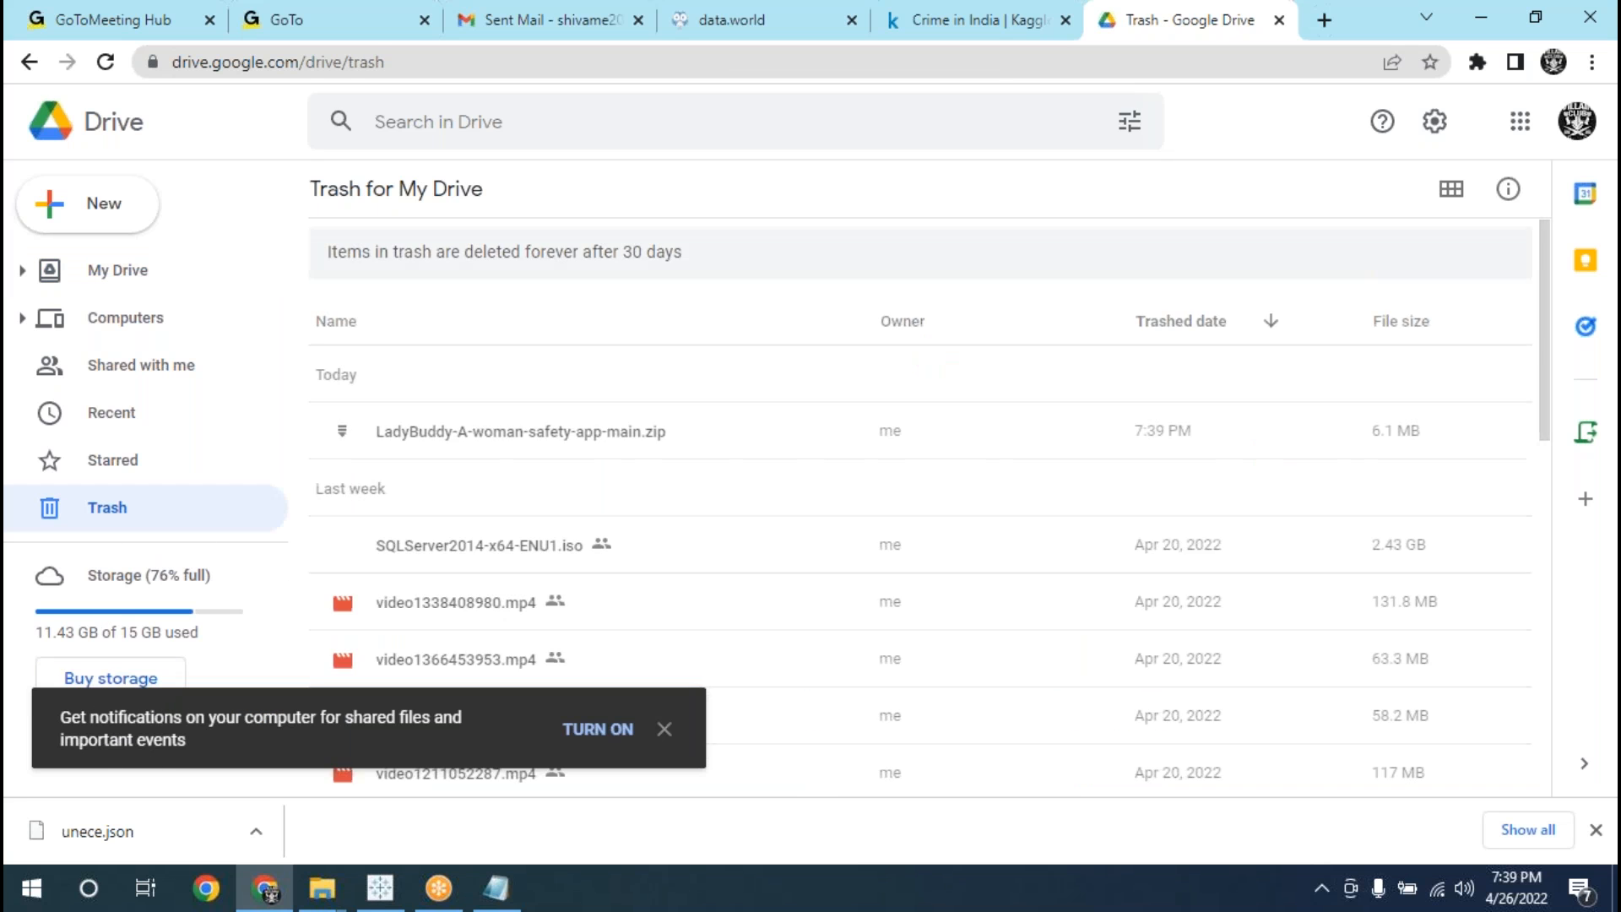
click(720, 428)
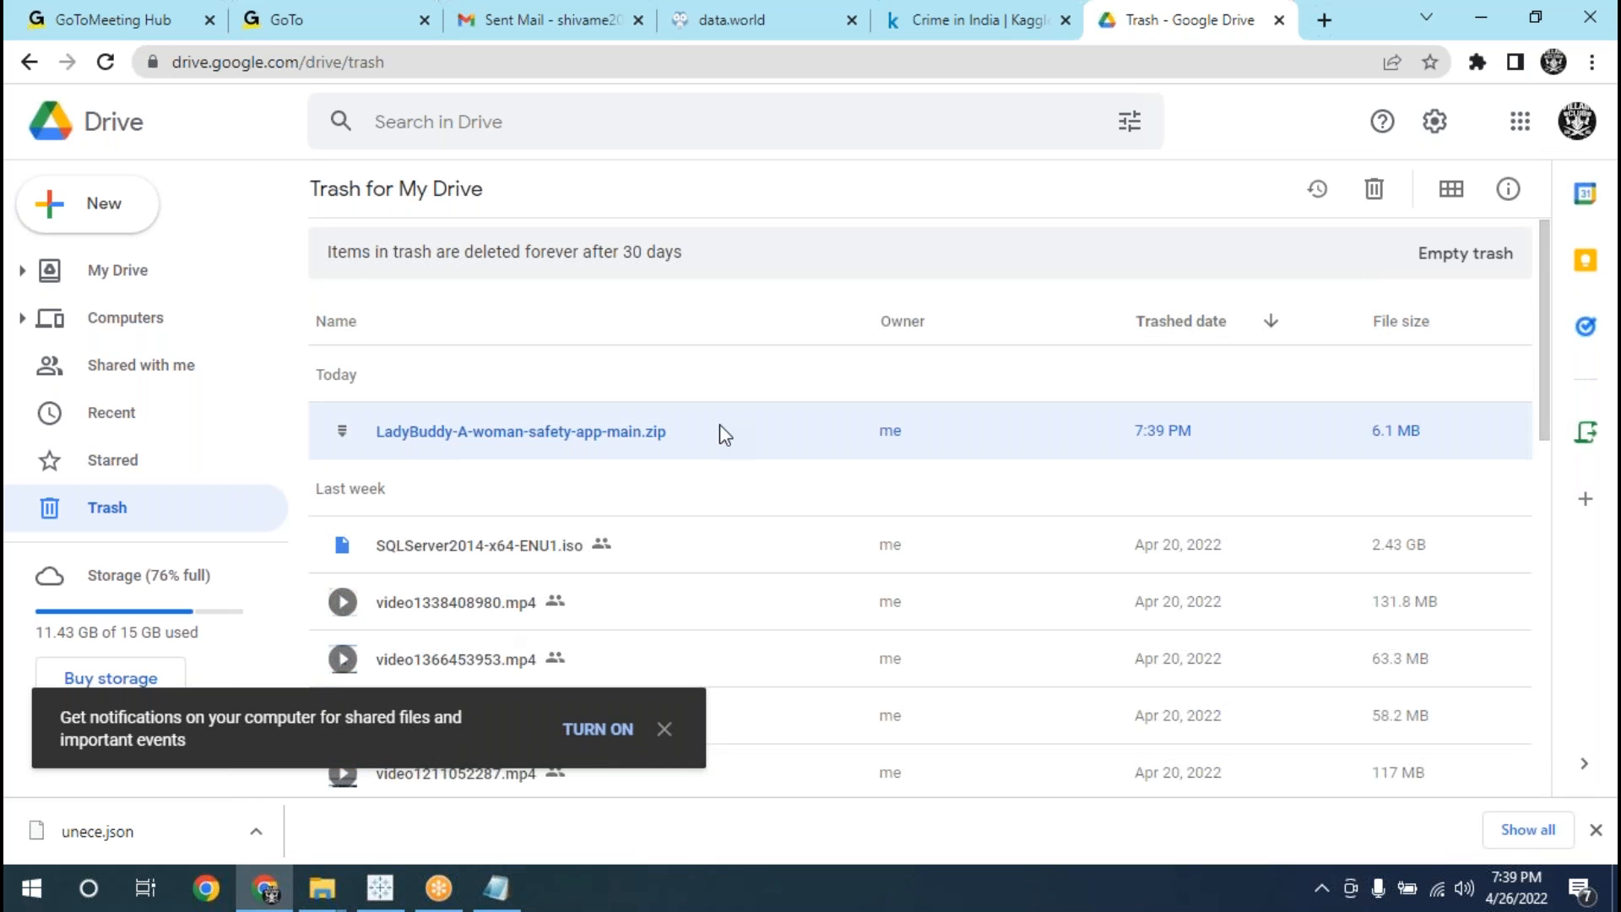
right_click(720, 426)
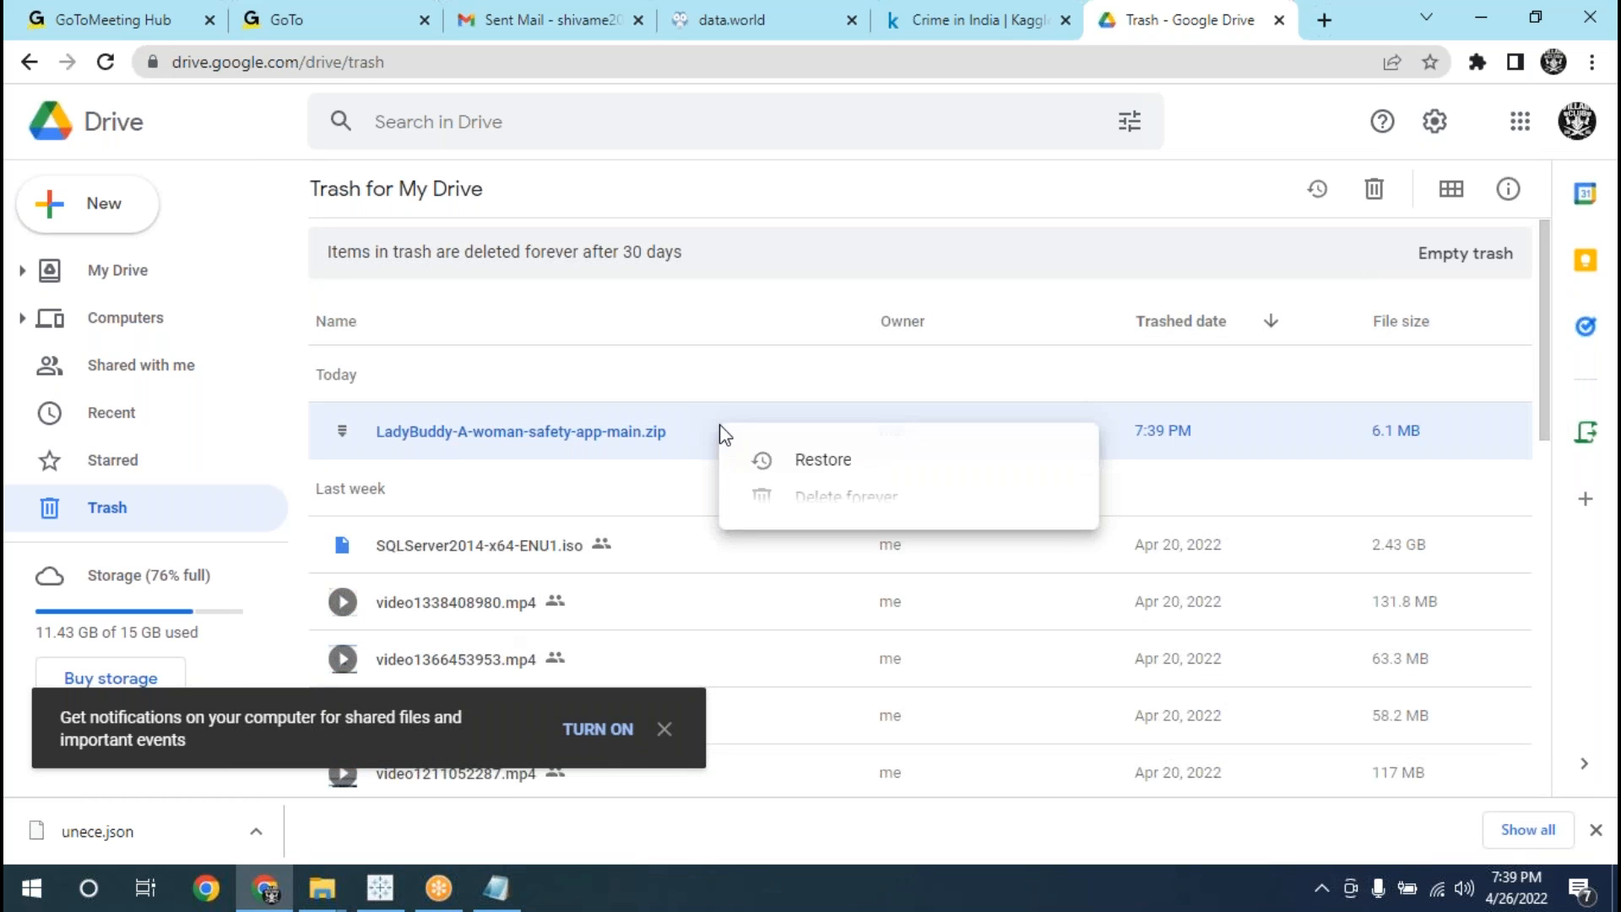
click(810, 504)
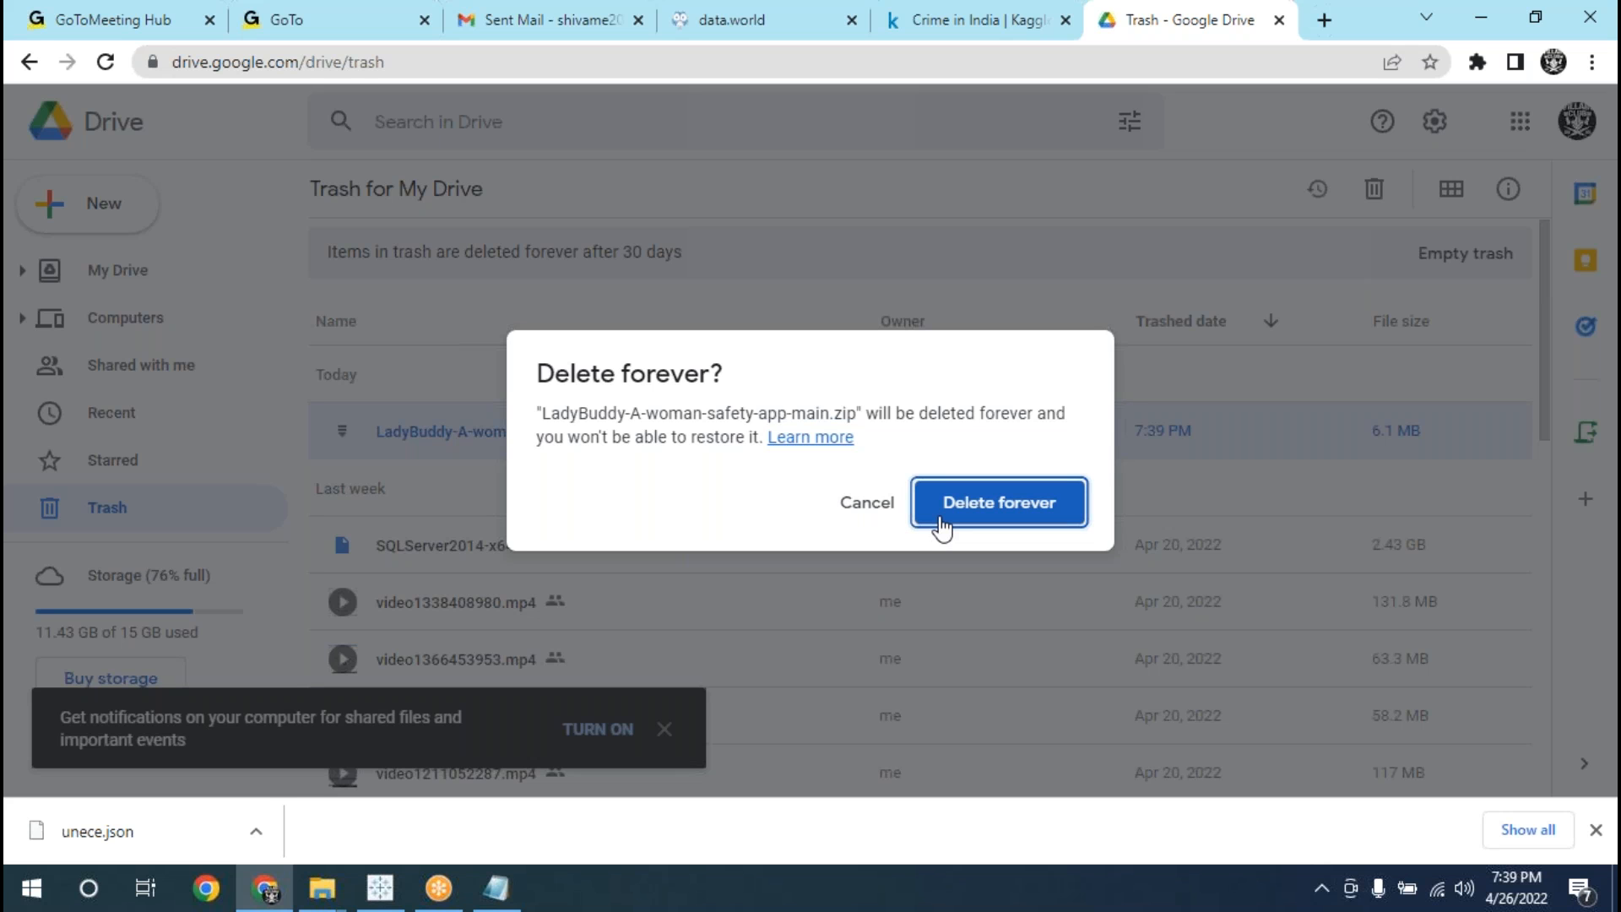
click(882, 510)
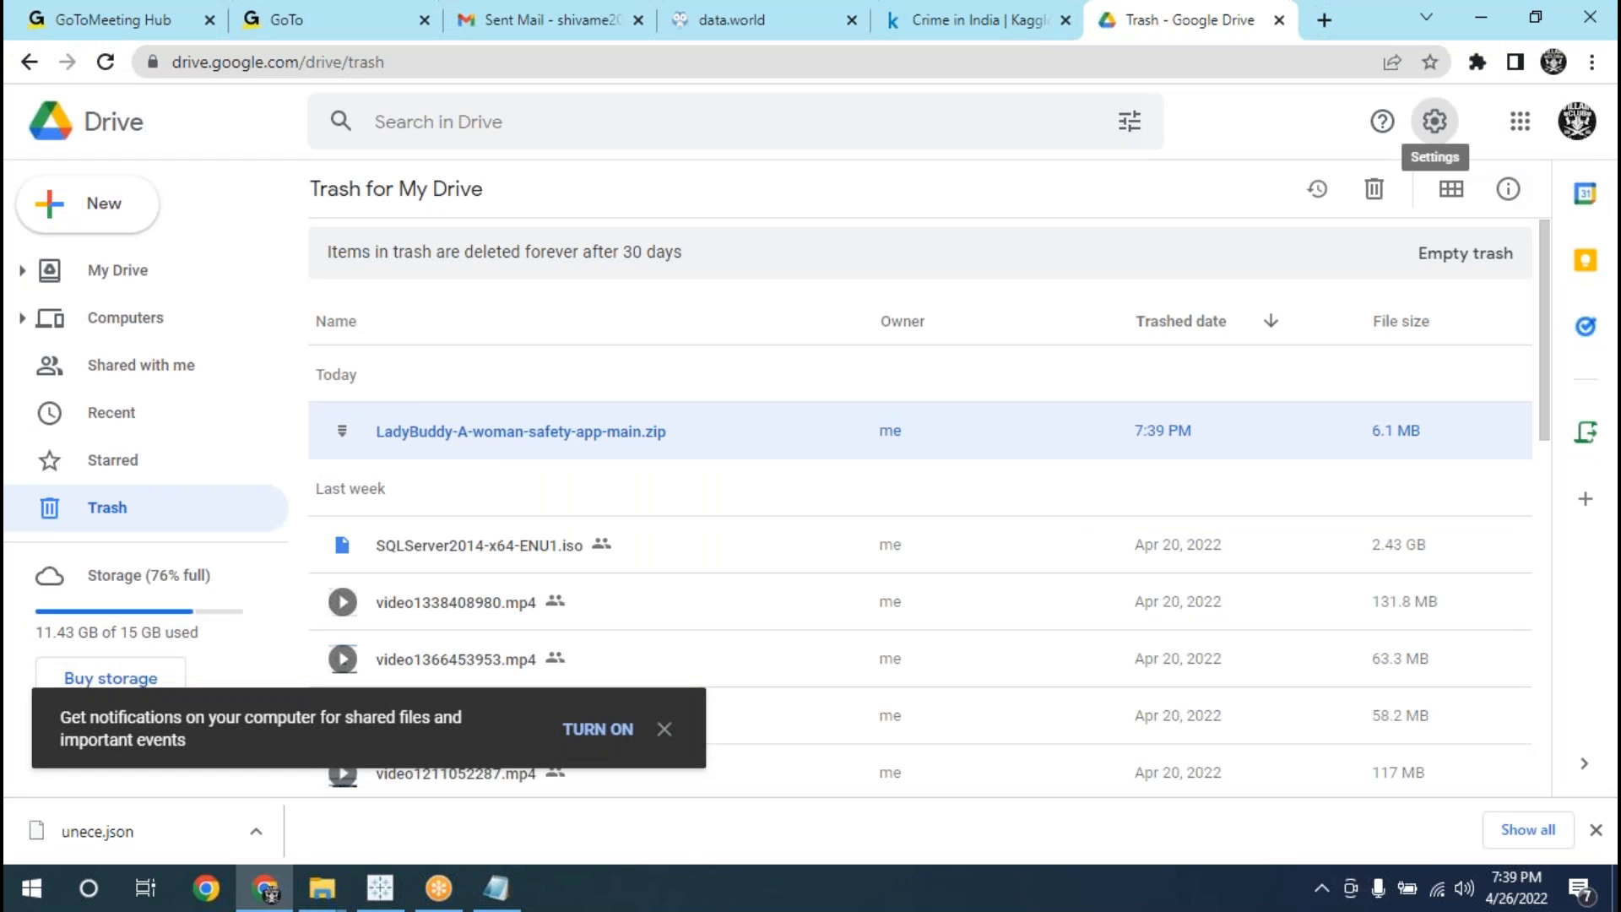
click(1434, 121)
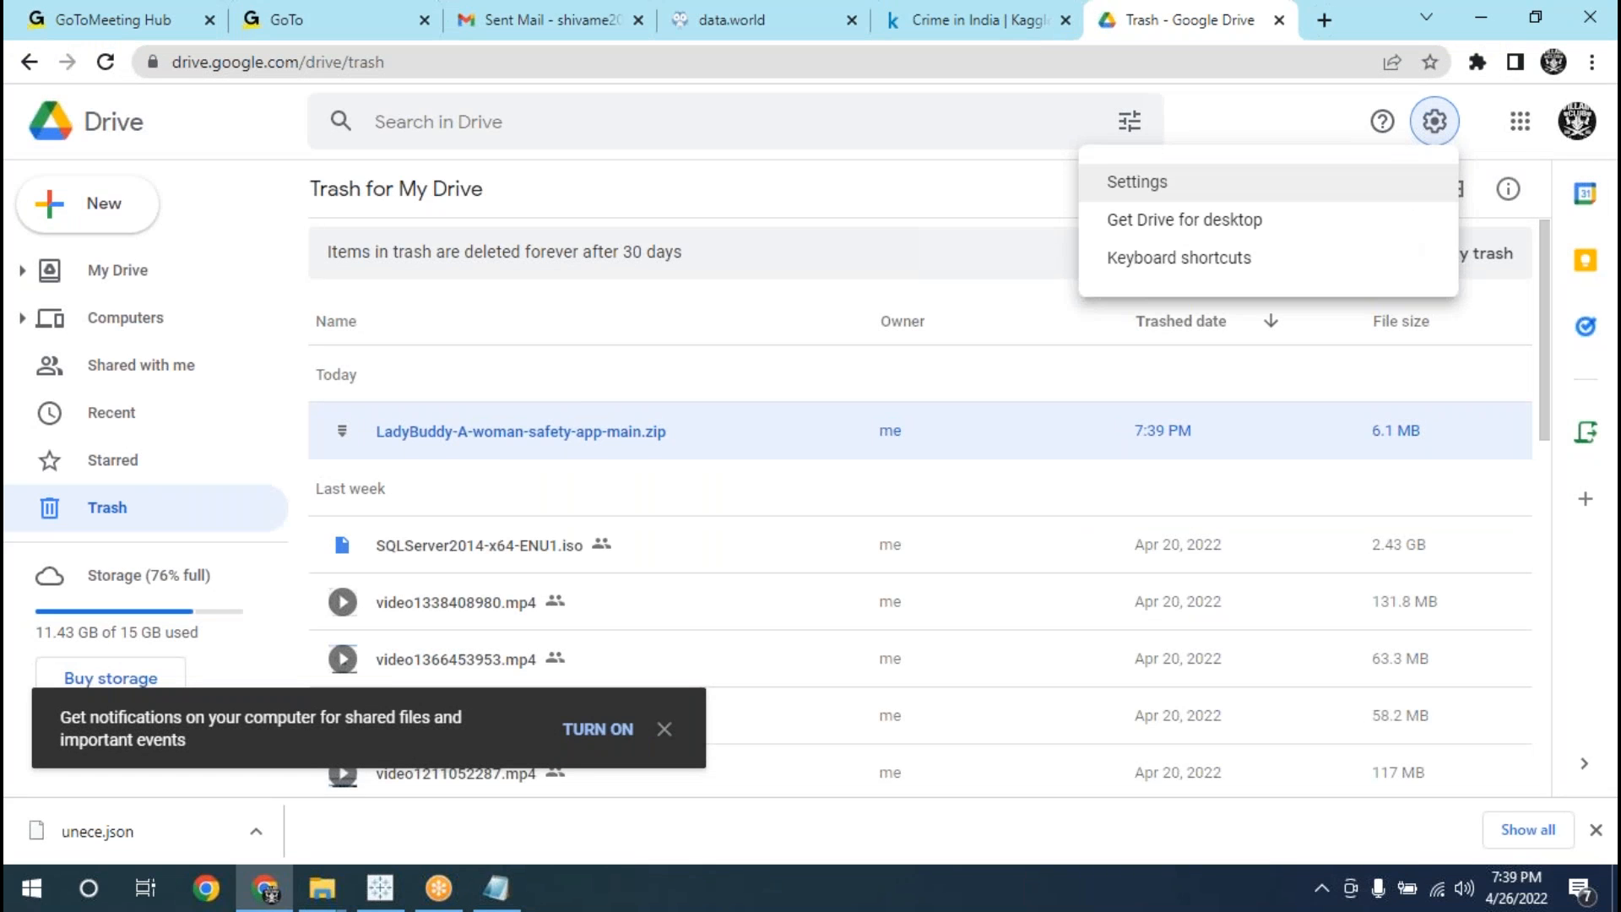
click(1382, 125)
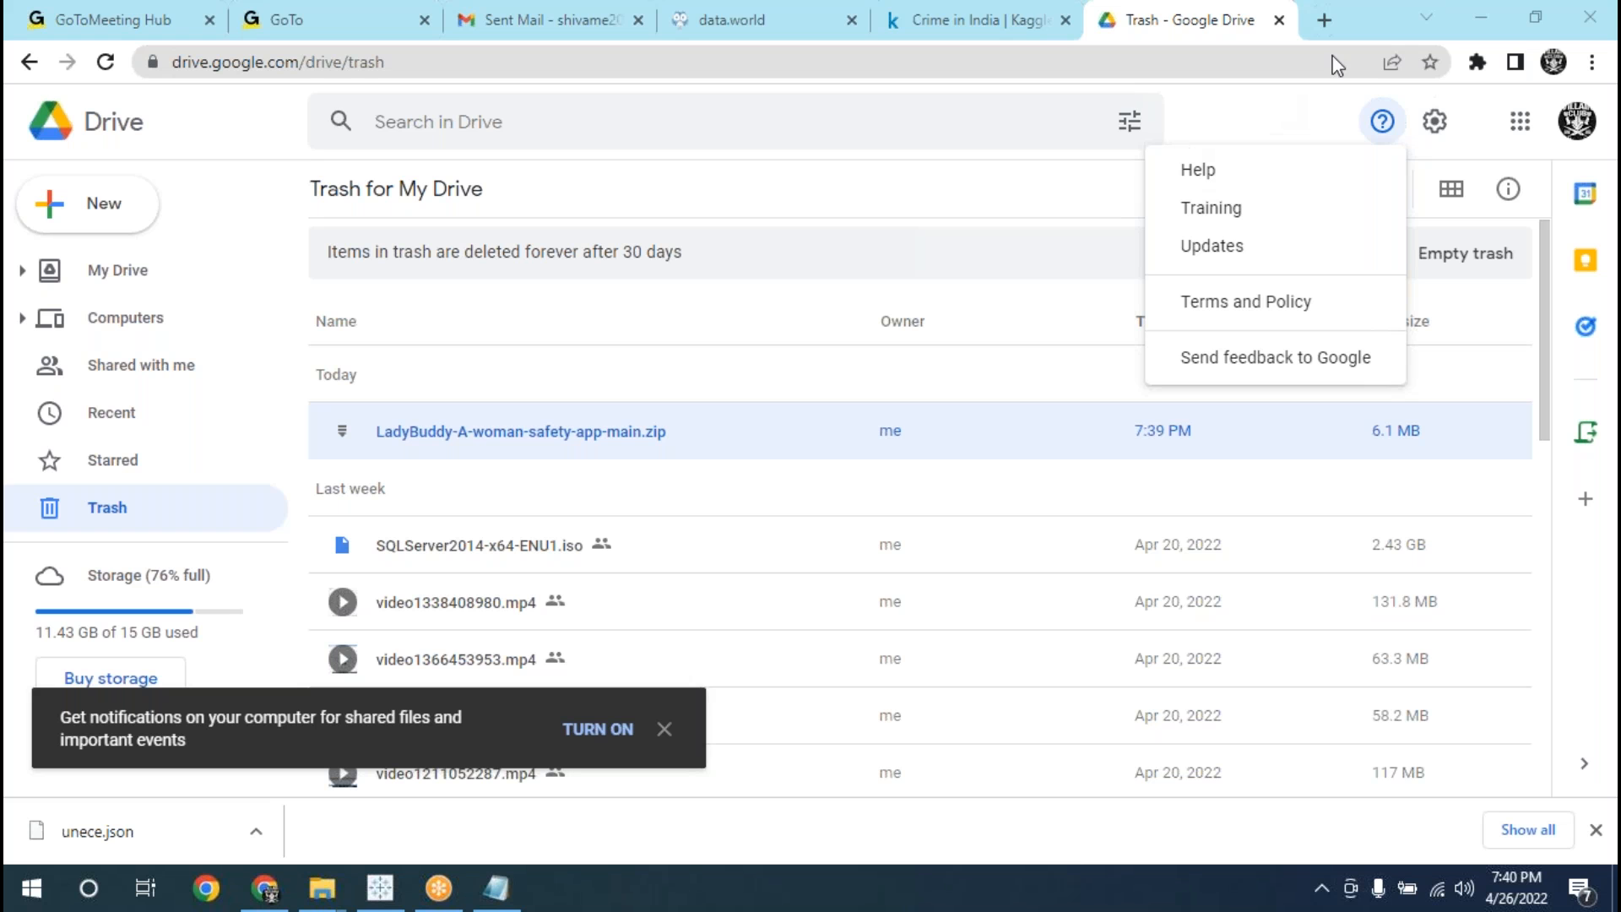
- Minimize the browser and add a dashed separator line below the kaggle.com search link in the Note file
click(1480, 18)
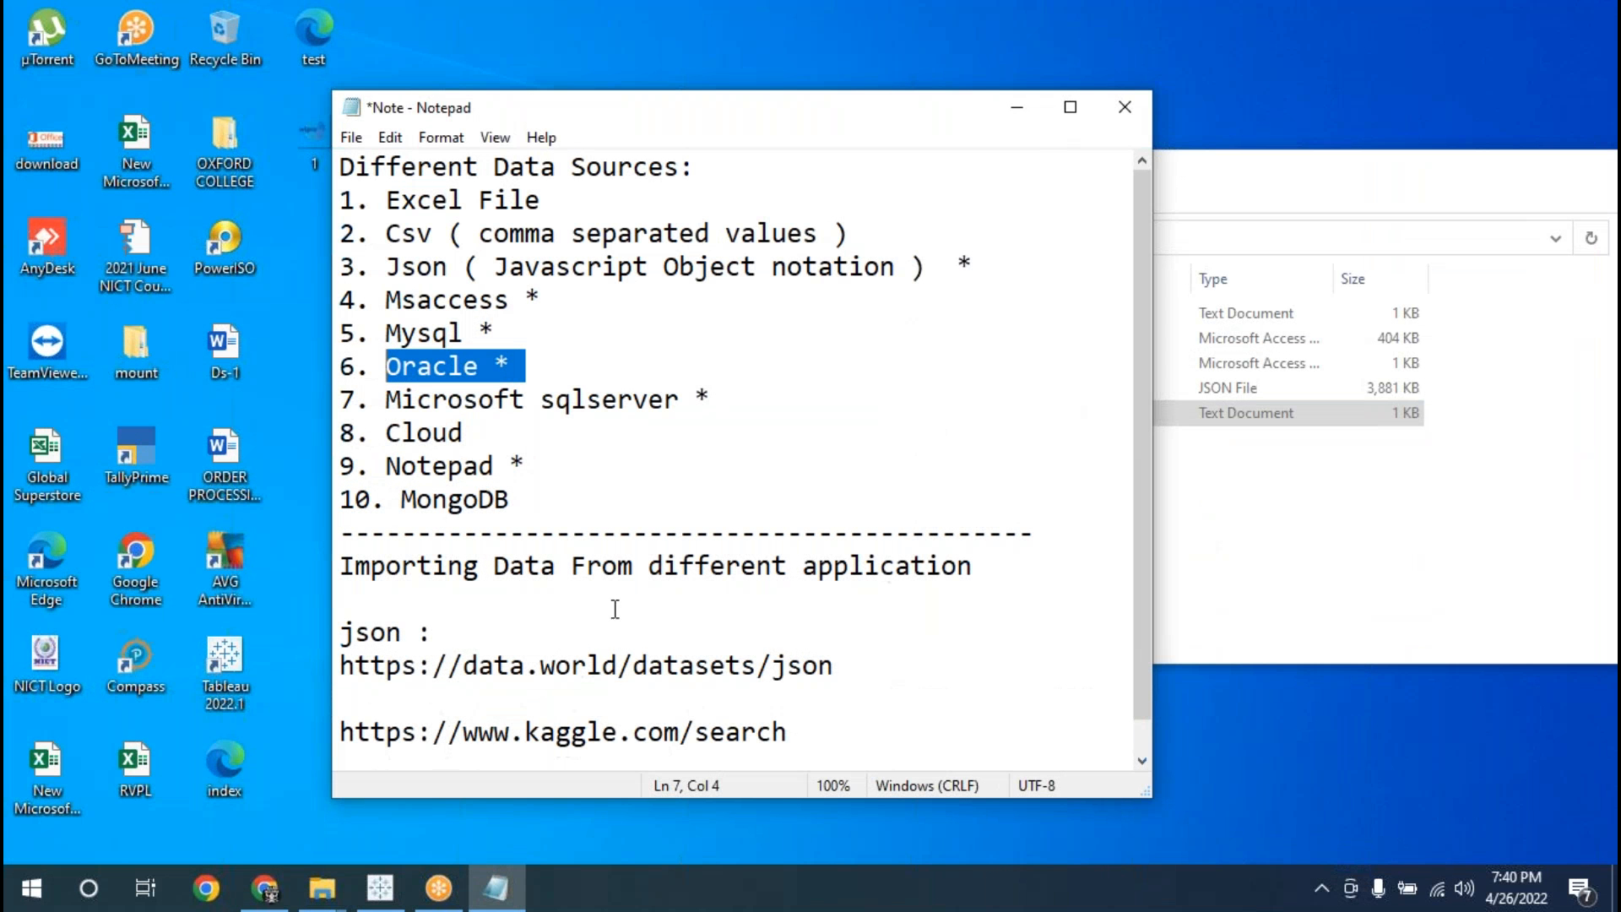
scroll(781, 705, down, 1)
click(807, 704)
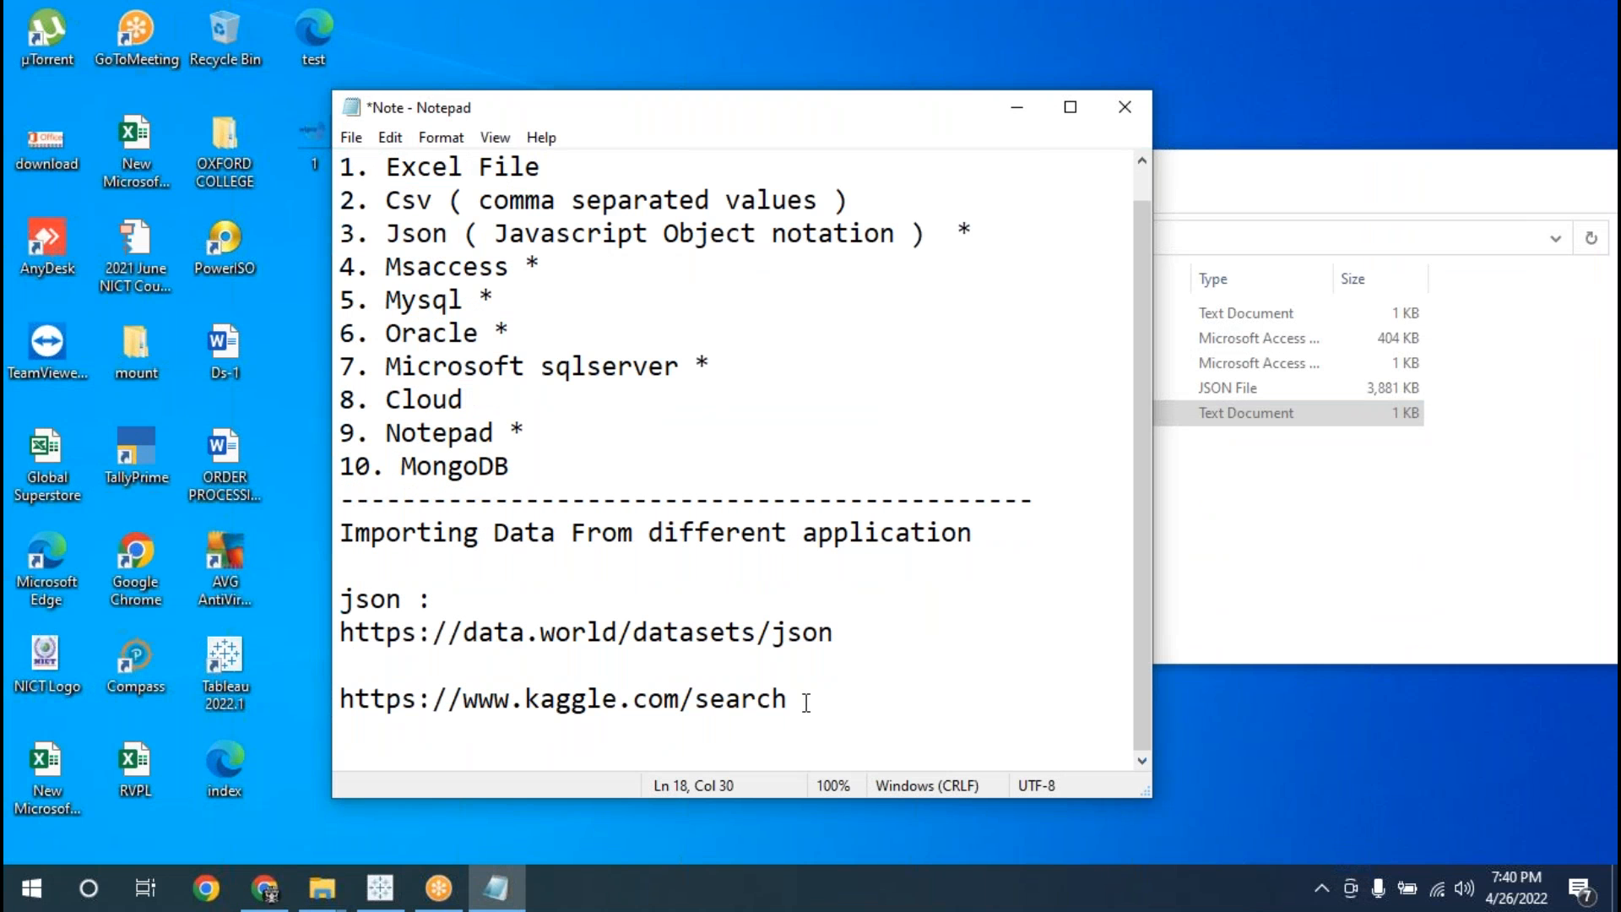
key(Return)
text(---------------------------------------------)
- Highlight the Mysql and Oracle entries in the data source list and save the Note file
click(513, 335)
drag(512, 335, 341, 304)
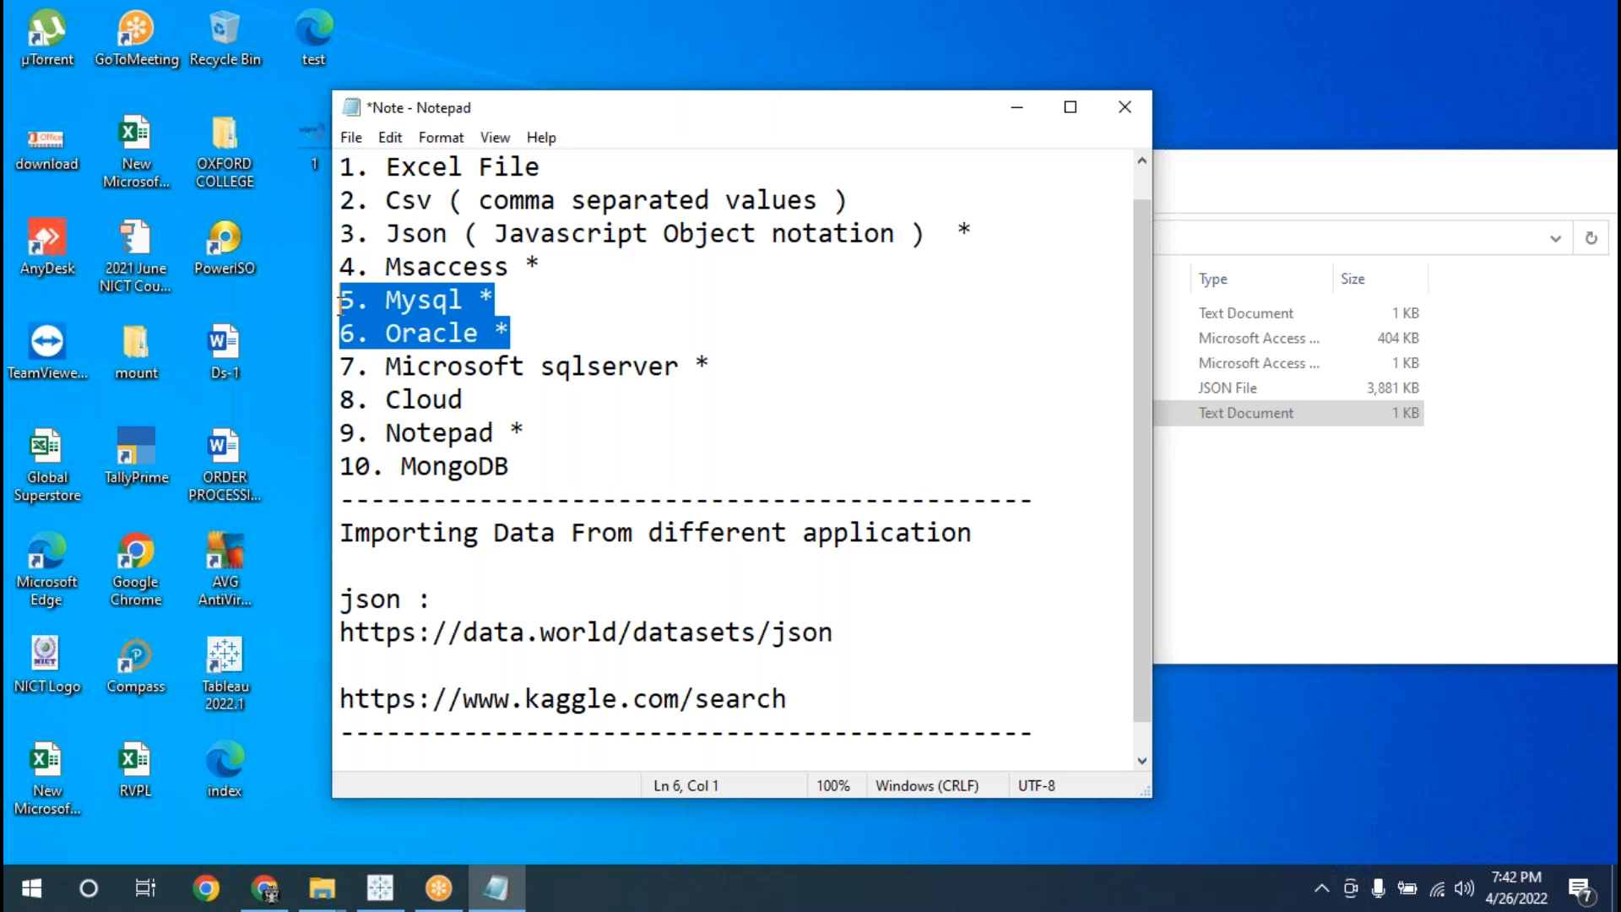
key(ctrl+s)
- Highlight the data.world JSON datasets link in the Note file, and clear the selection
drag(840, 635, 746, 635)
click(552, 655)
shift+click(351, 642)
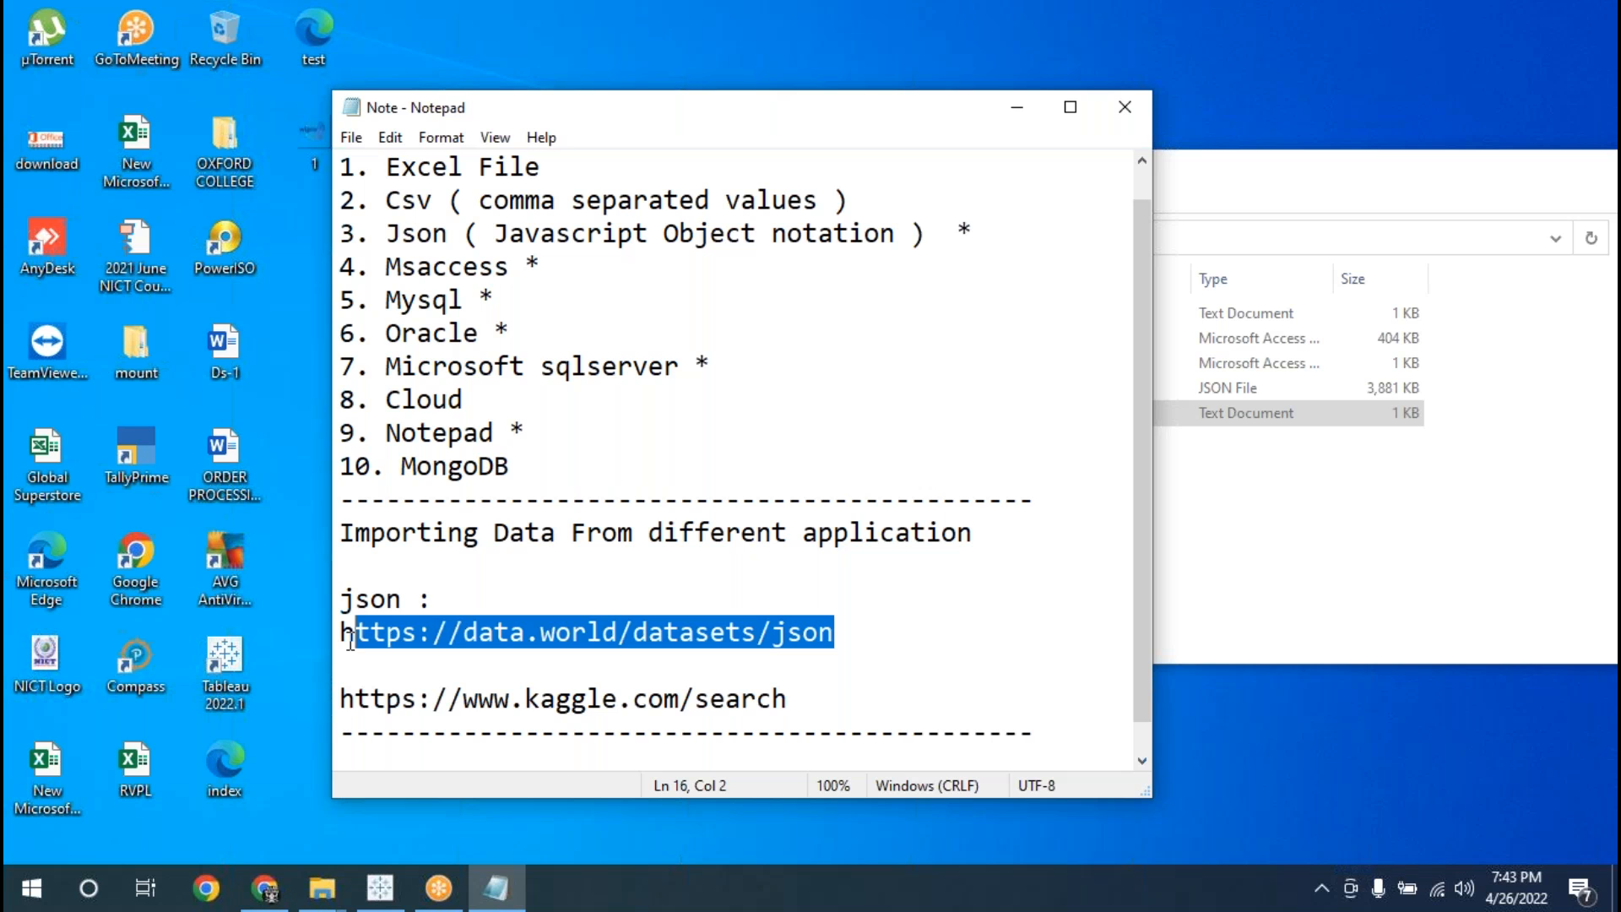
click(462, 632)
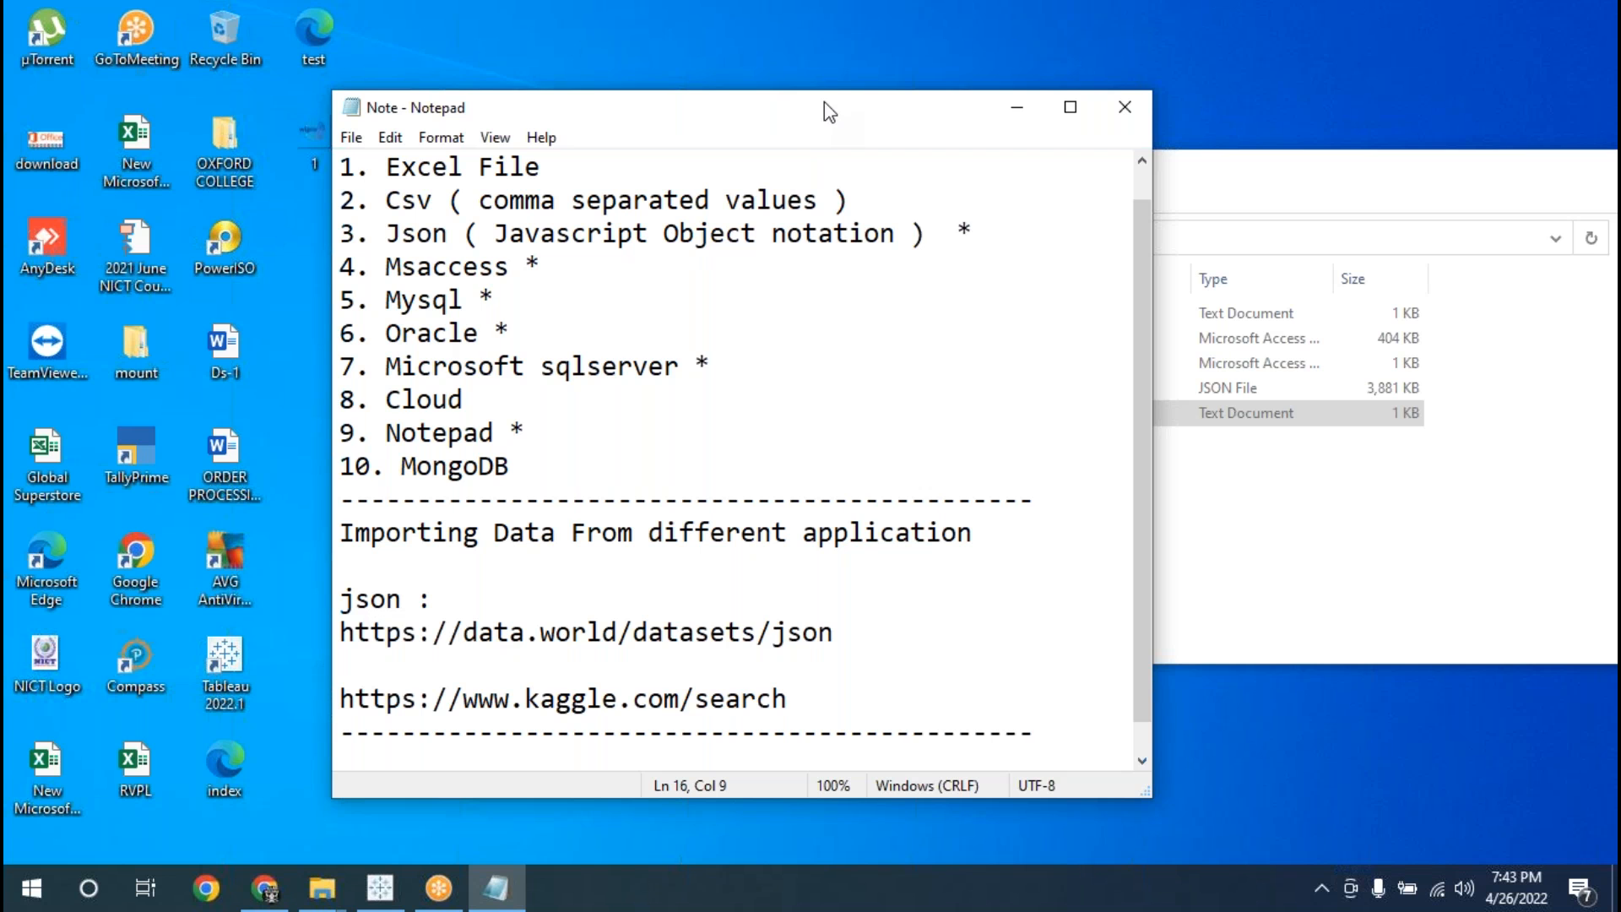
- Close the Note file and clear the Tableau Session folder window from the desktop
drag(824, 101, 799, 90)
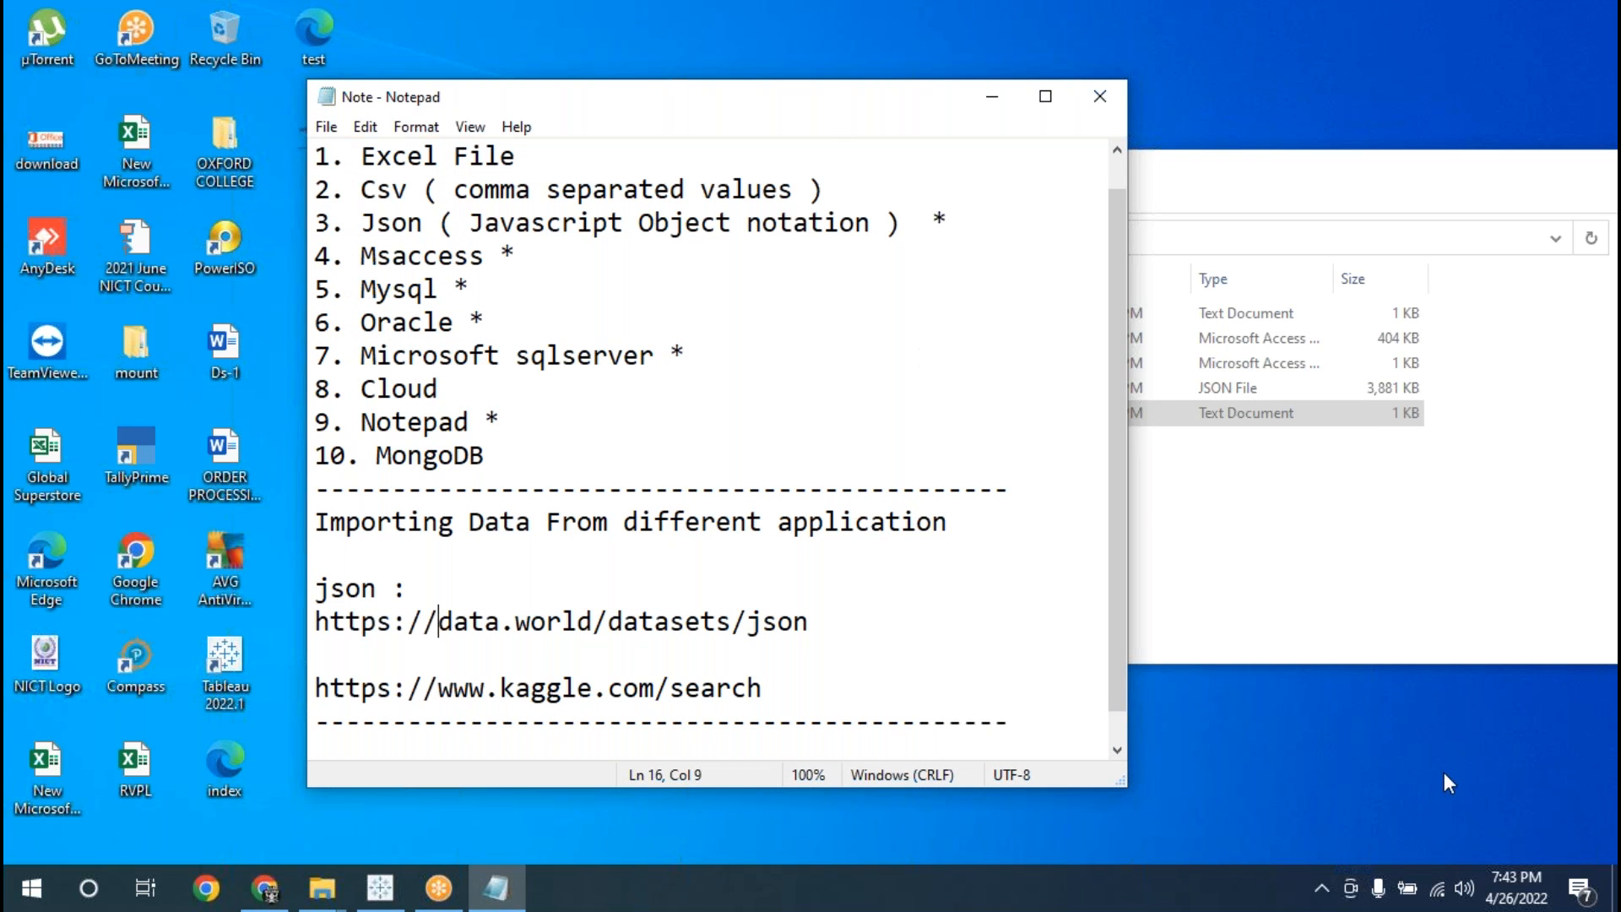
click(1599, 802)
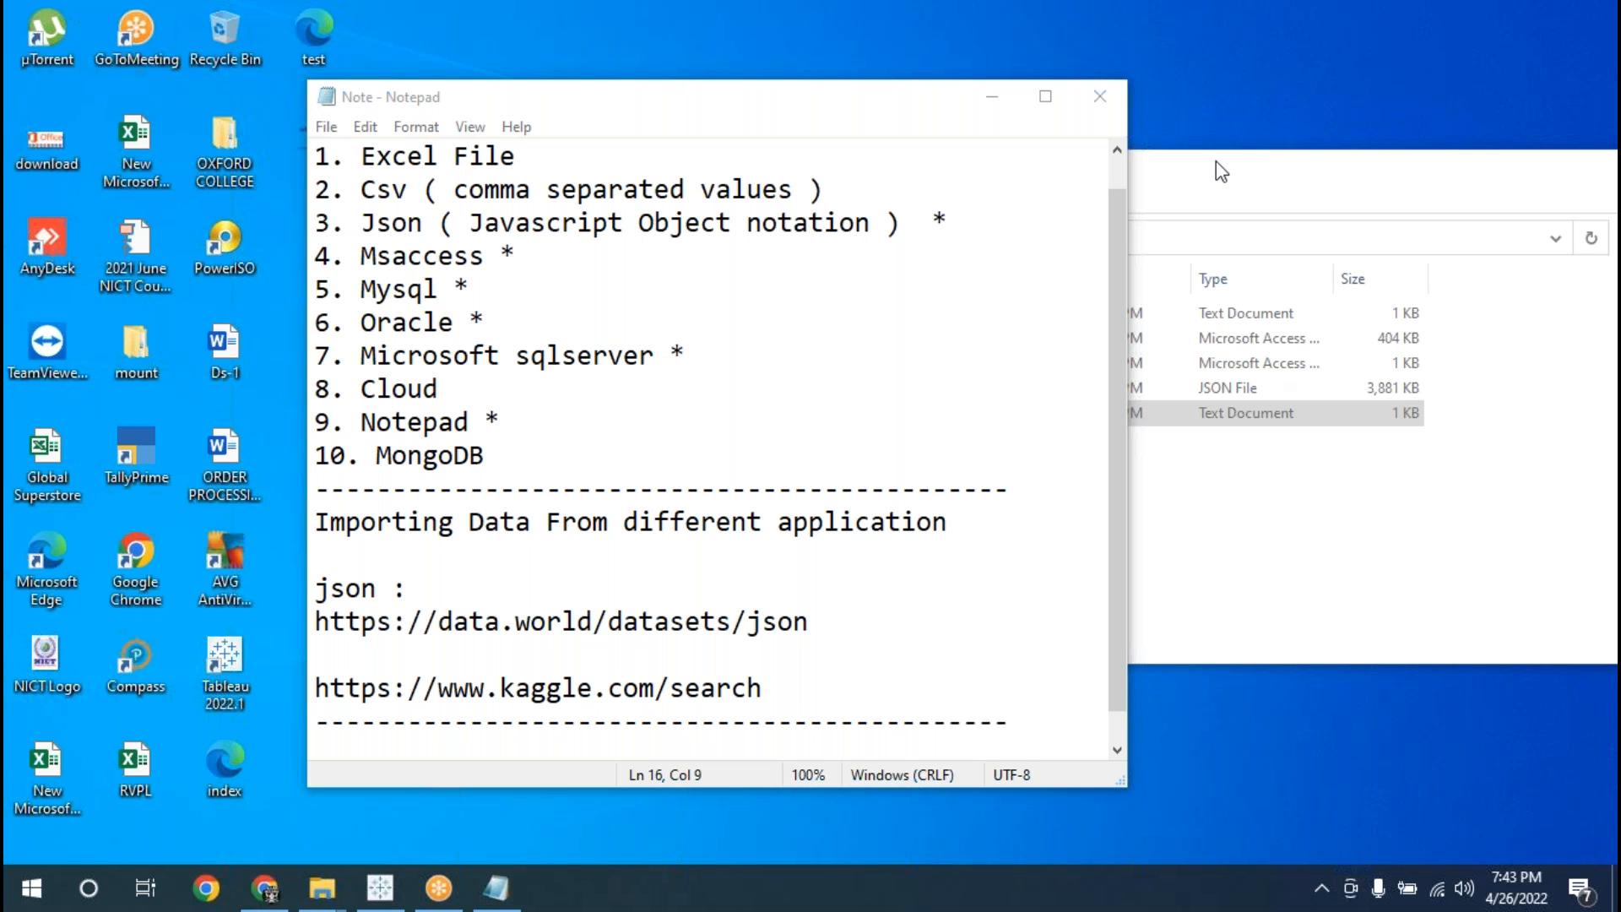
click(1099, 95)
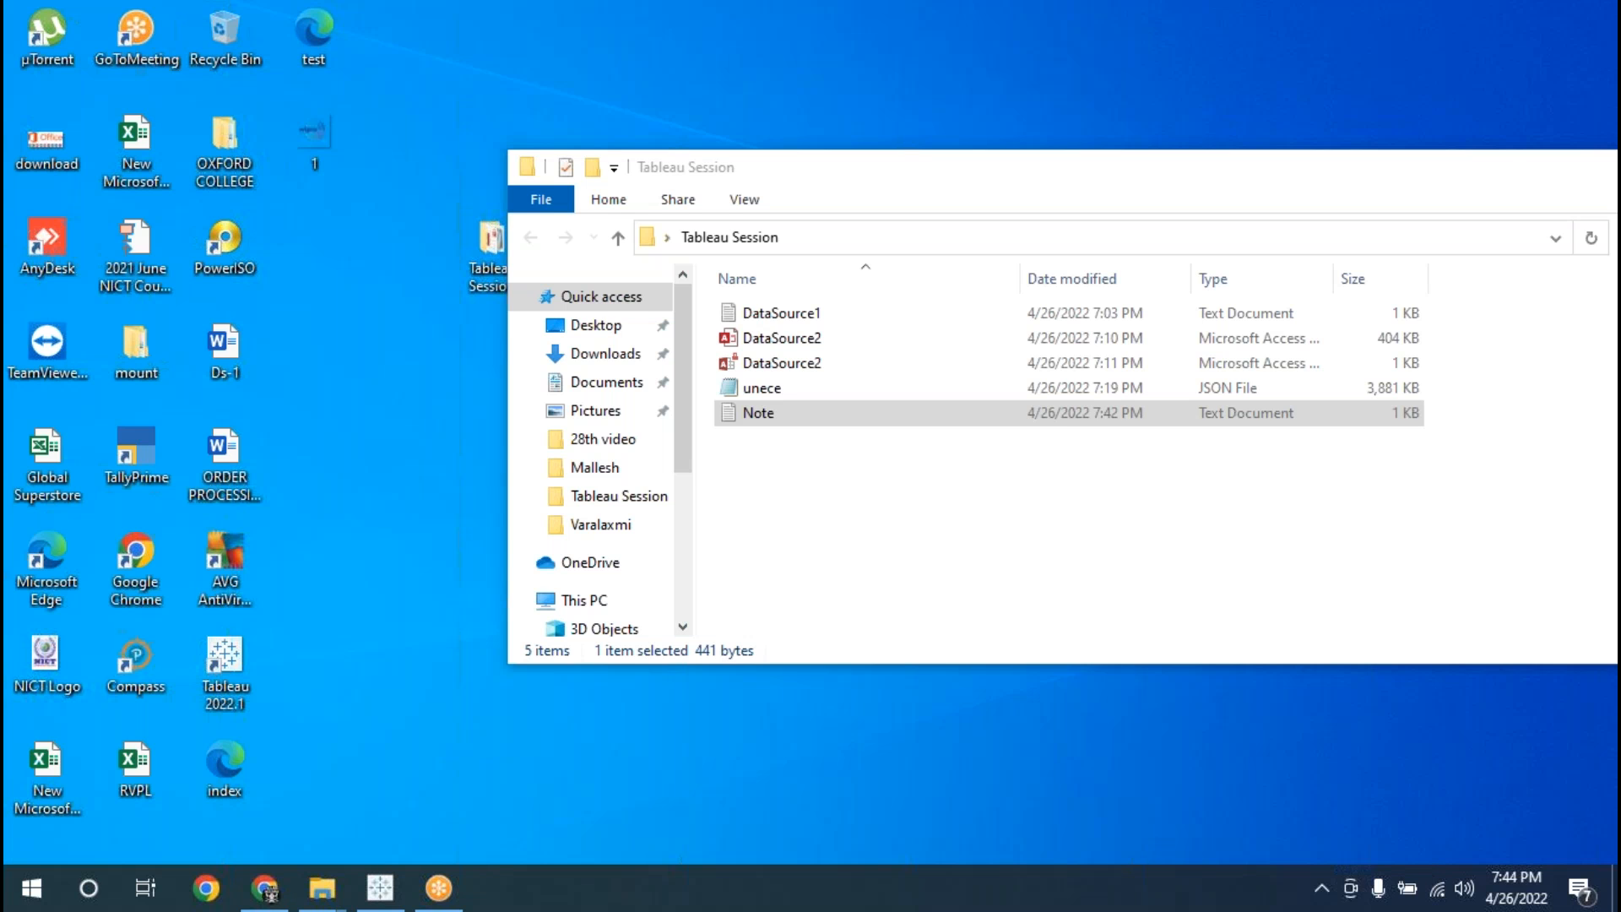
drag(1005, 181, 406, 207)
drag(811, 193, 656, 187)
click(900, 185)
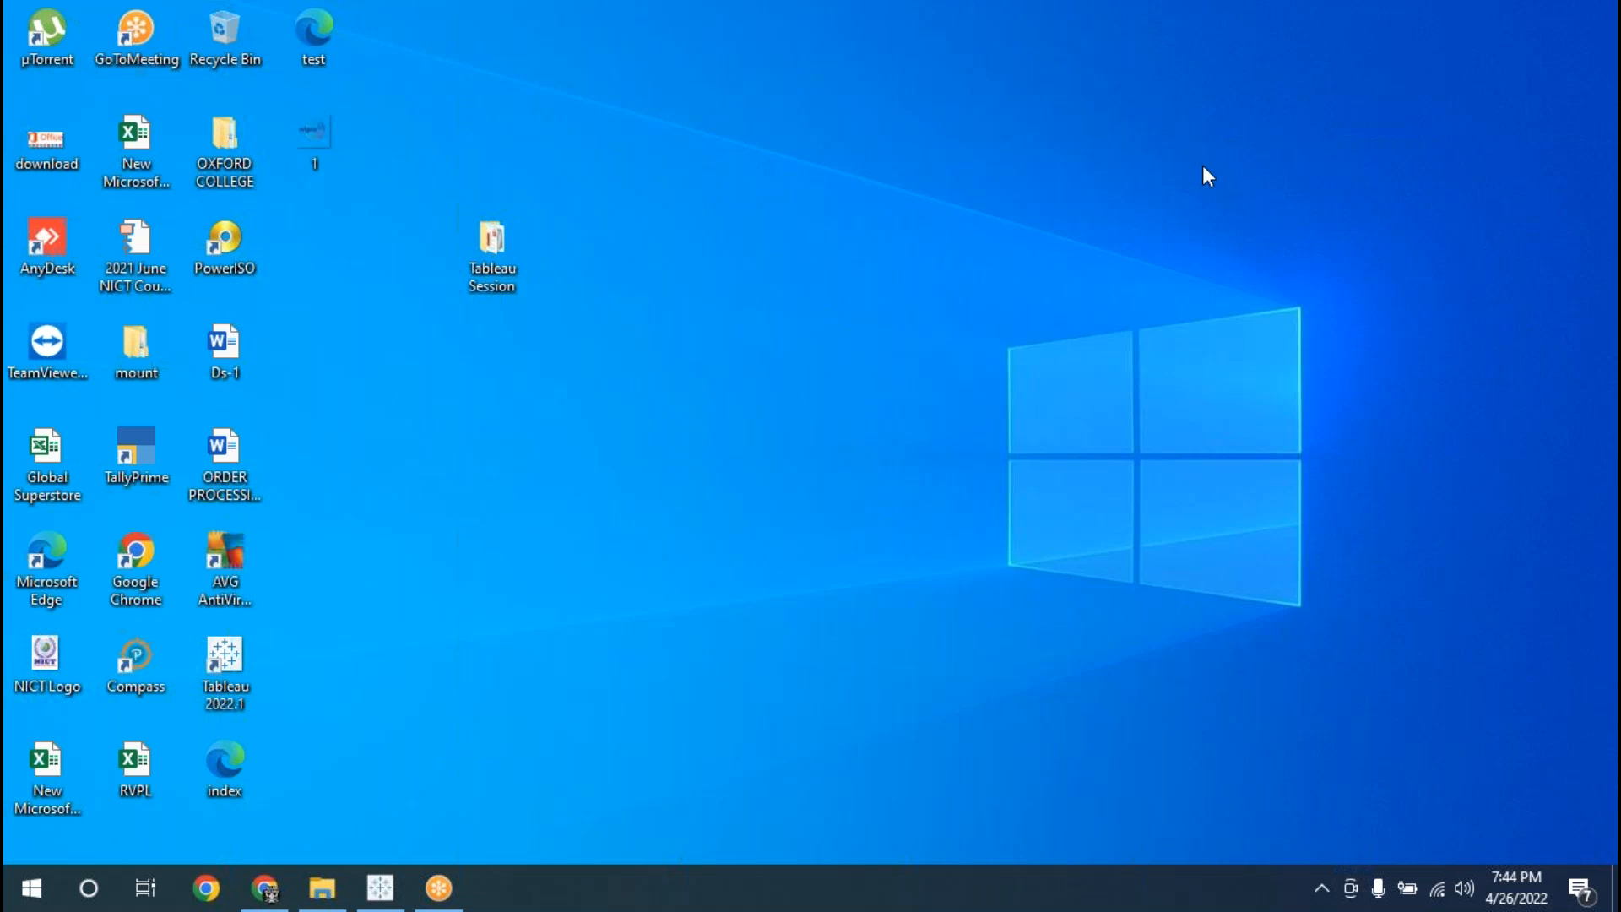